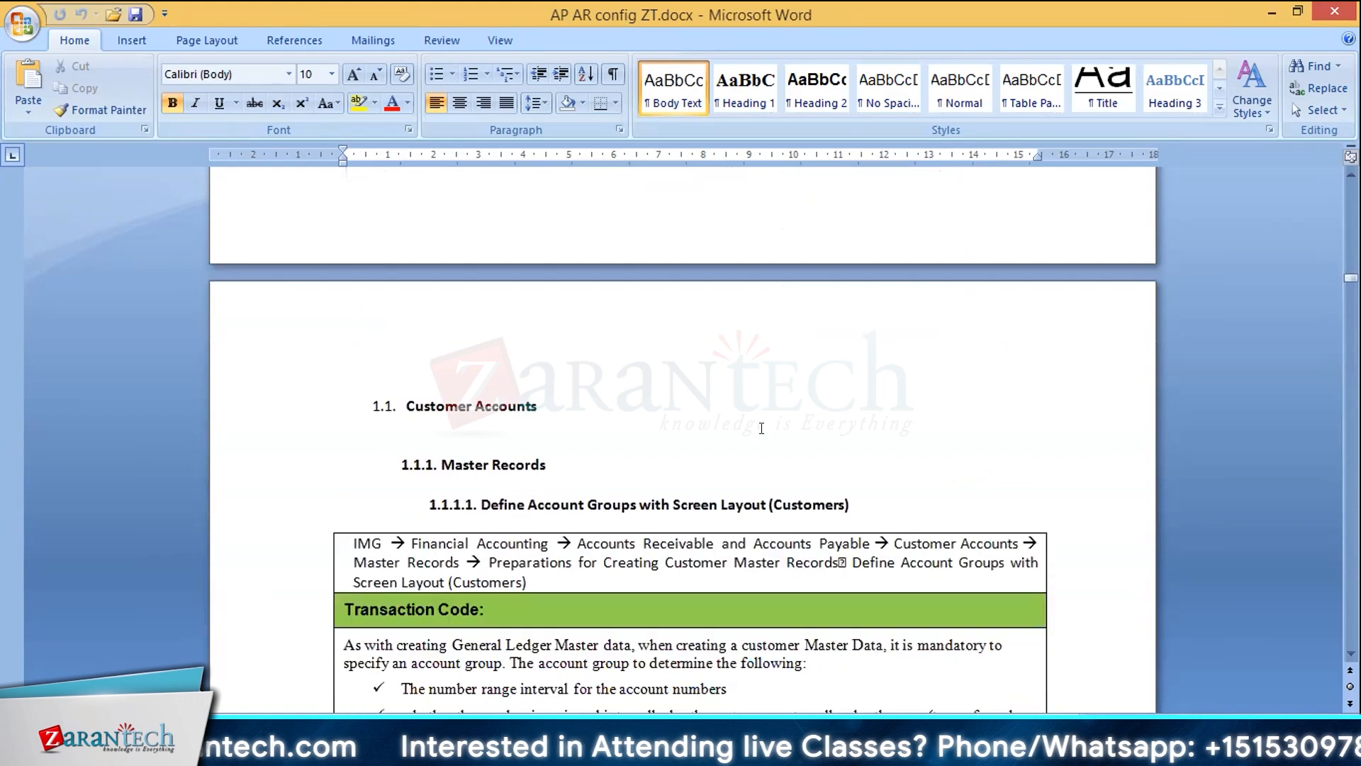
- Review the section on defining customer account groups in the AP AR config document, and switch to SAP Easy Access
scroll(761, 428, "down", 8)
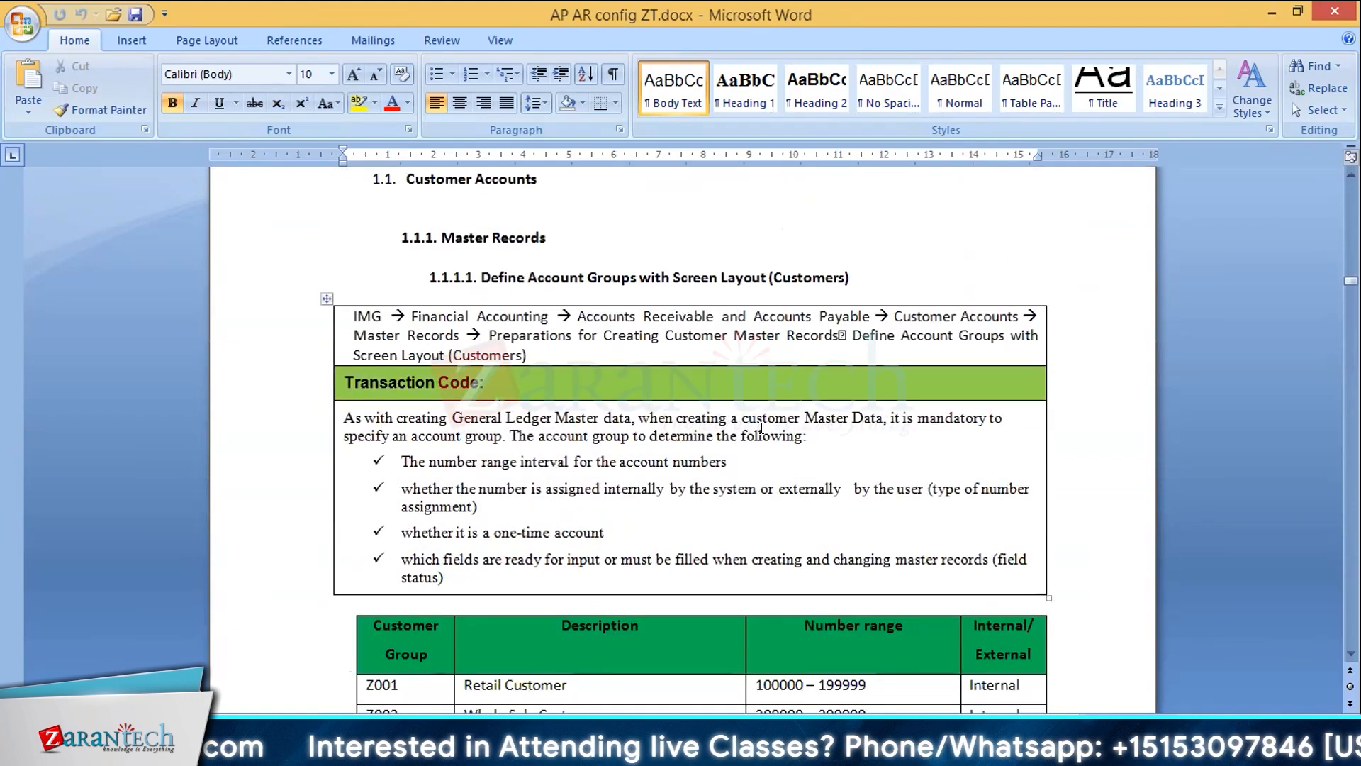
scroll(761, 429, "down", 2)
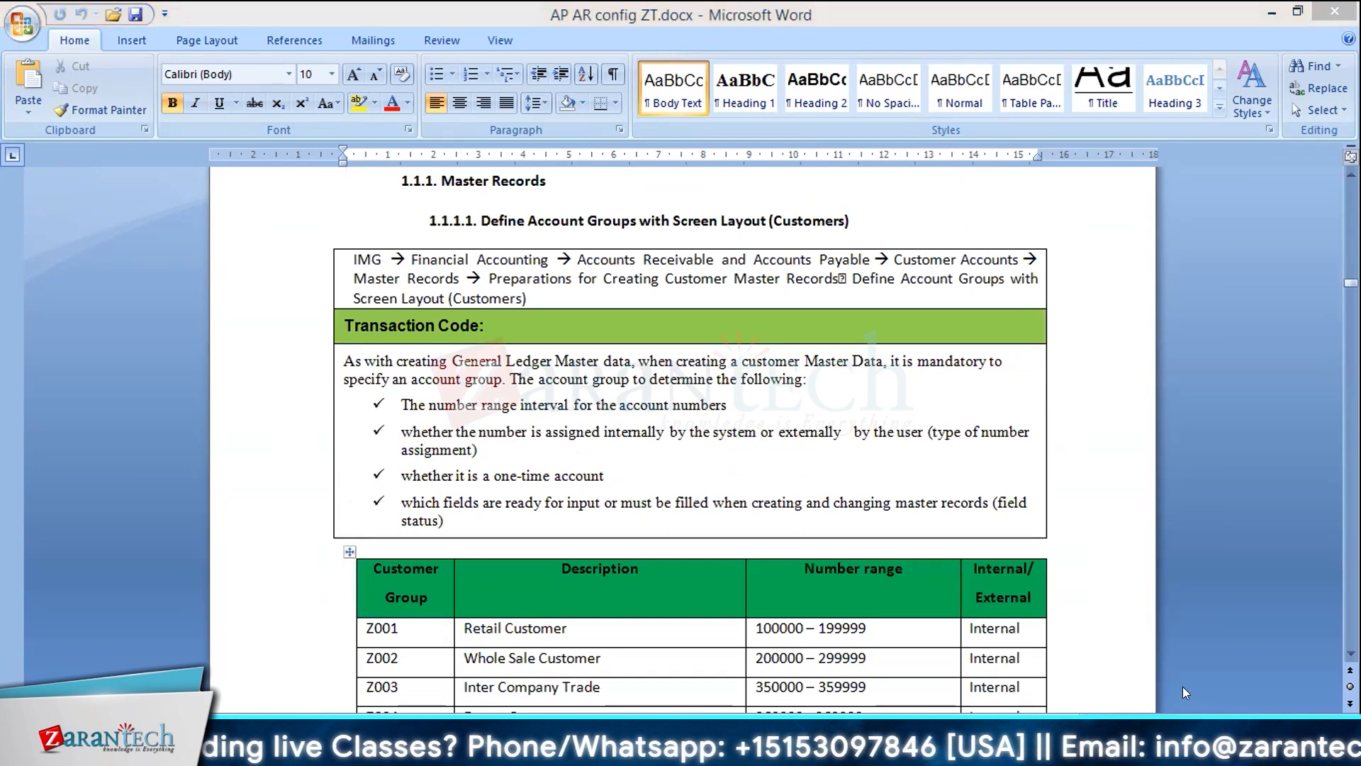
key("alt+Tab")
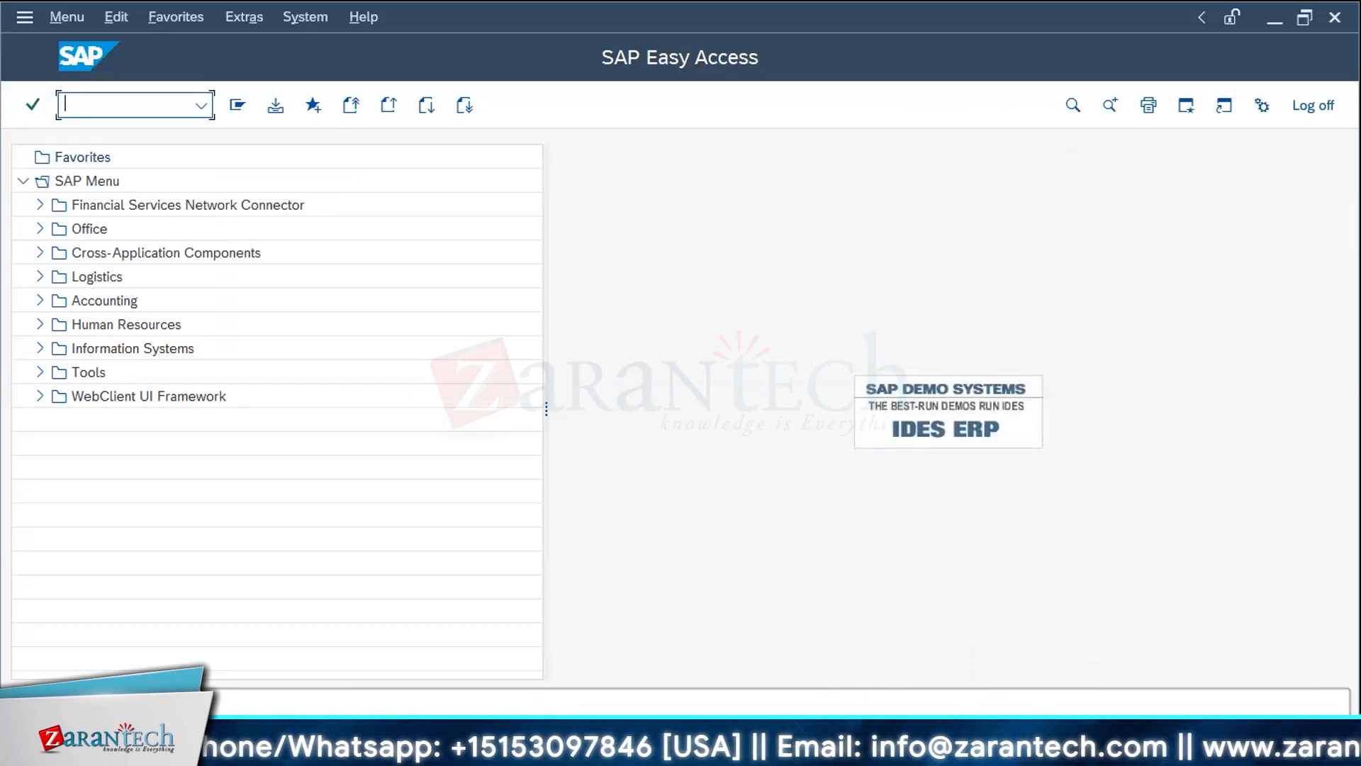
key("alt+Tab")
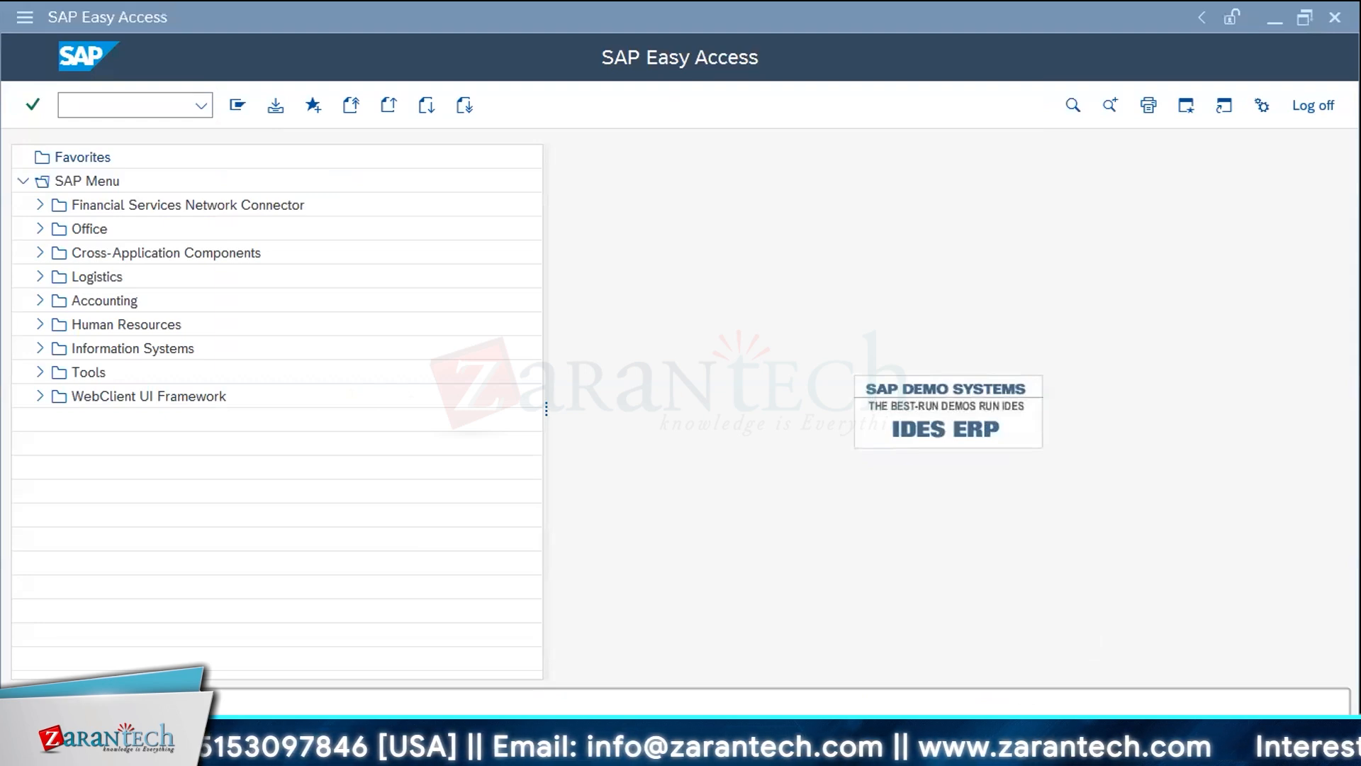
key("alt+Tab")
- Open the customer display transaction FD03 from the Accounts Receivable master records under Financial Accounting
type("s")
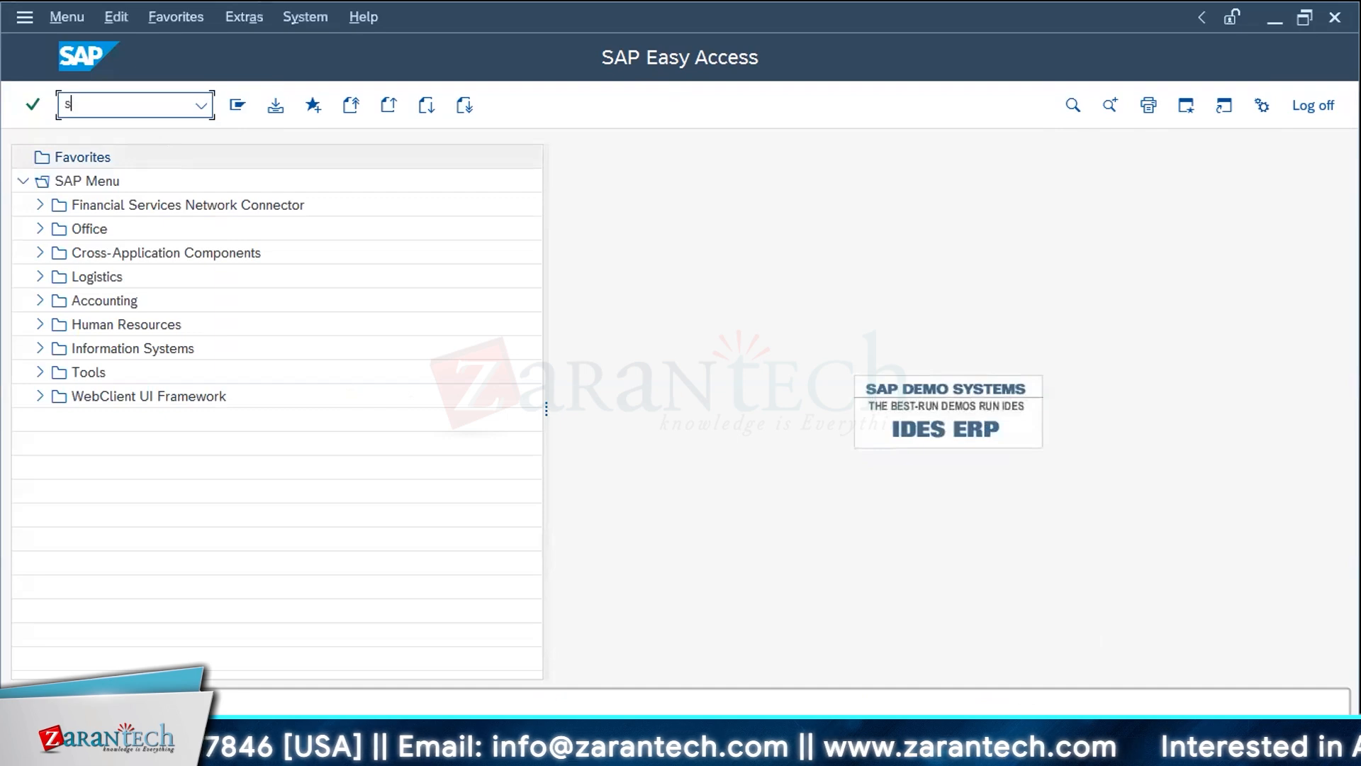
type("pro")
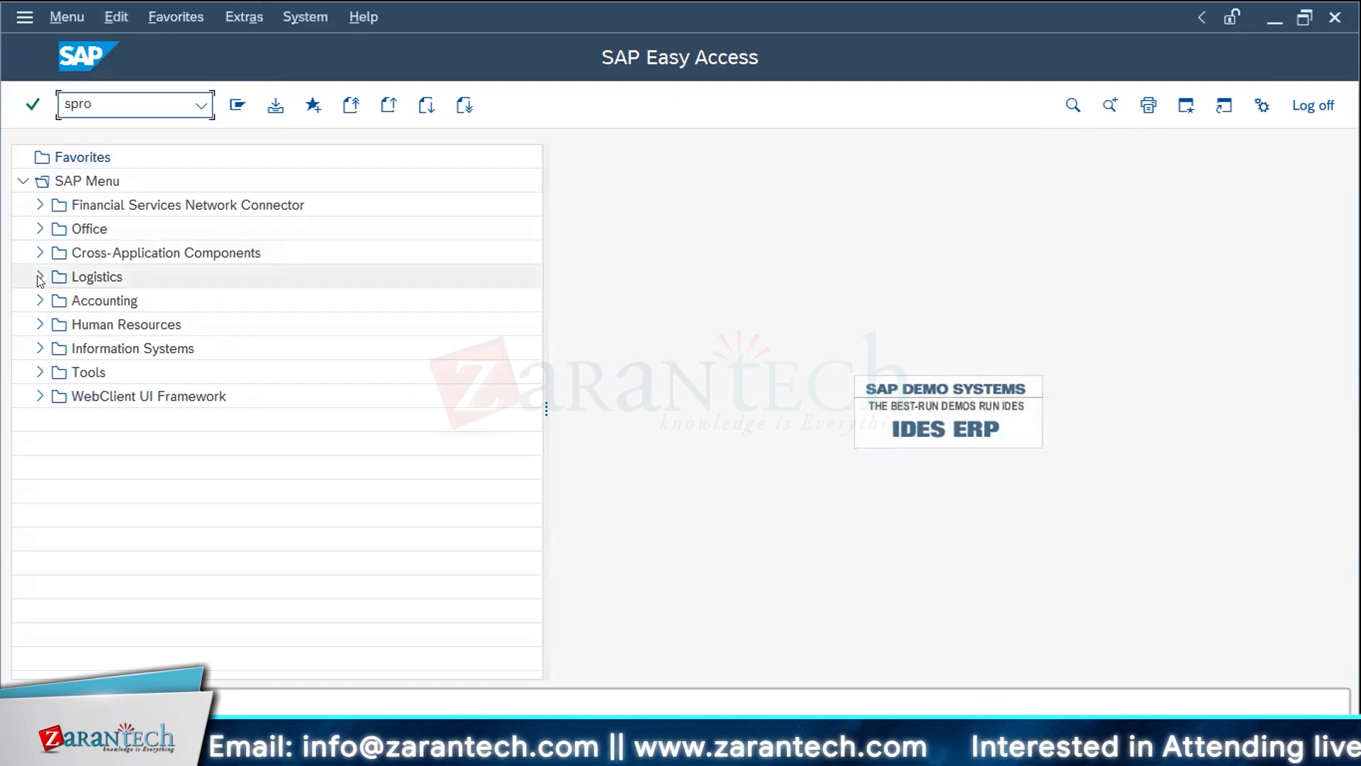
left_click(40, 301)
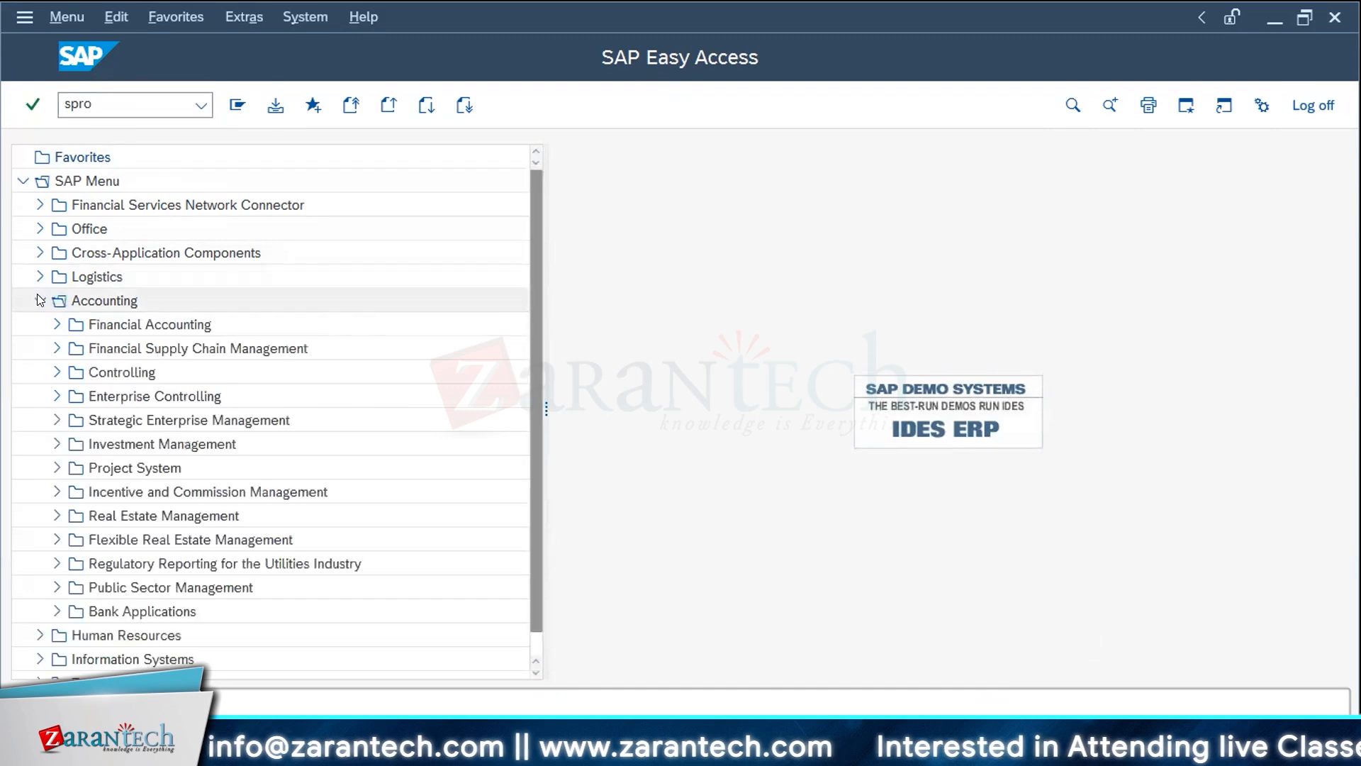
left_click(54, 325)
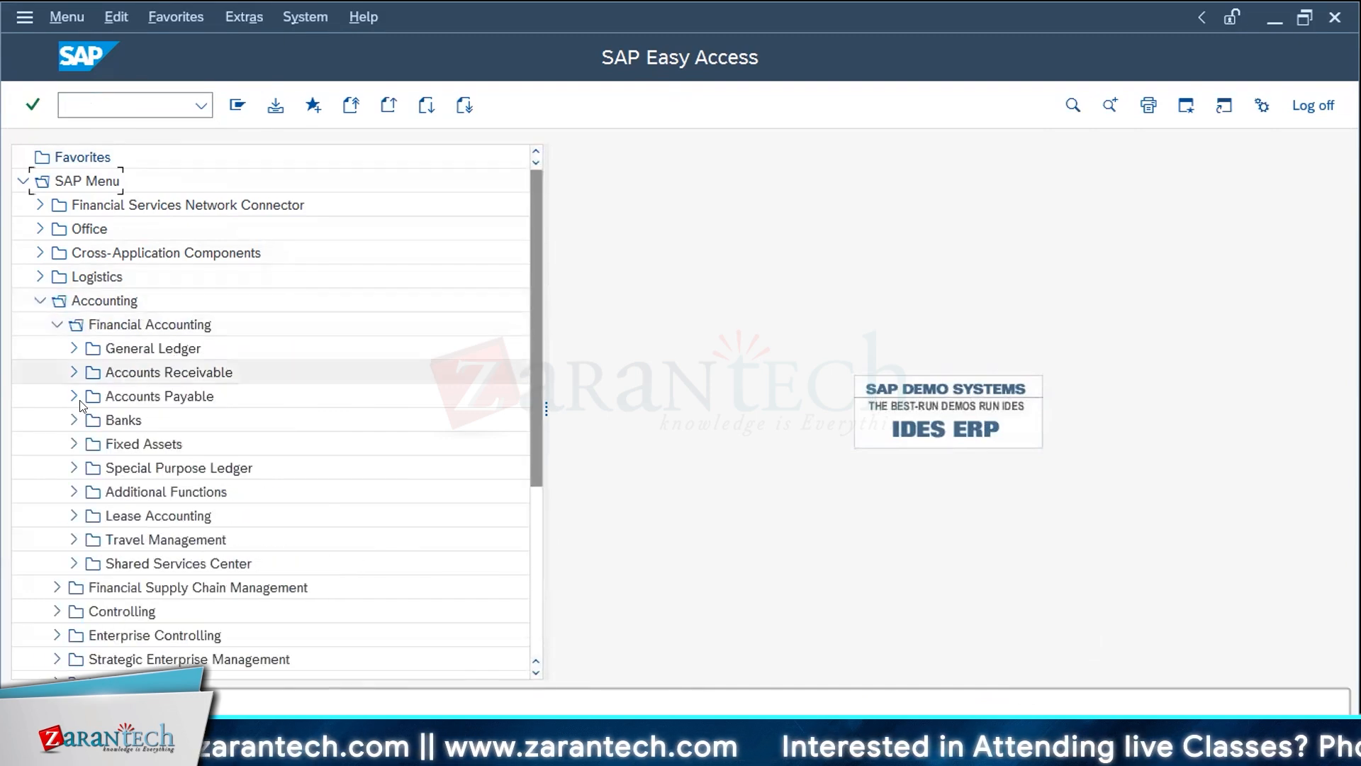
left_click(74, 373)
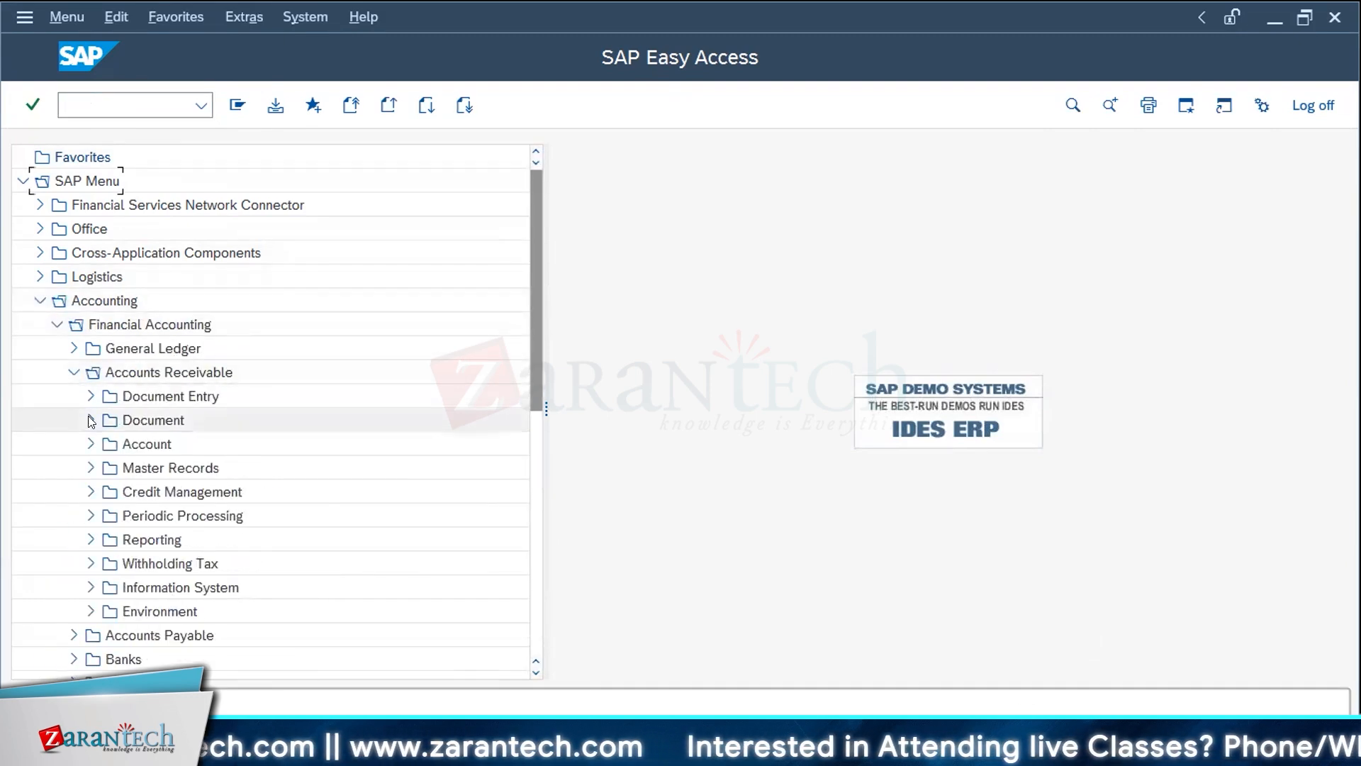
left_click(91, 468)
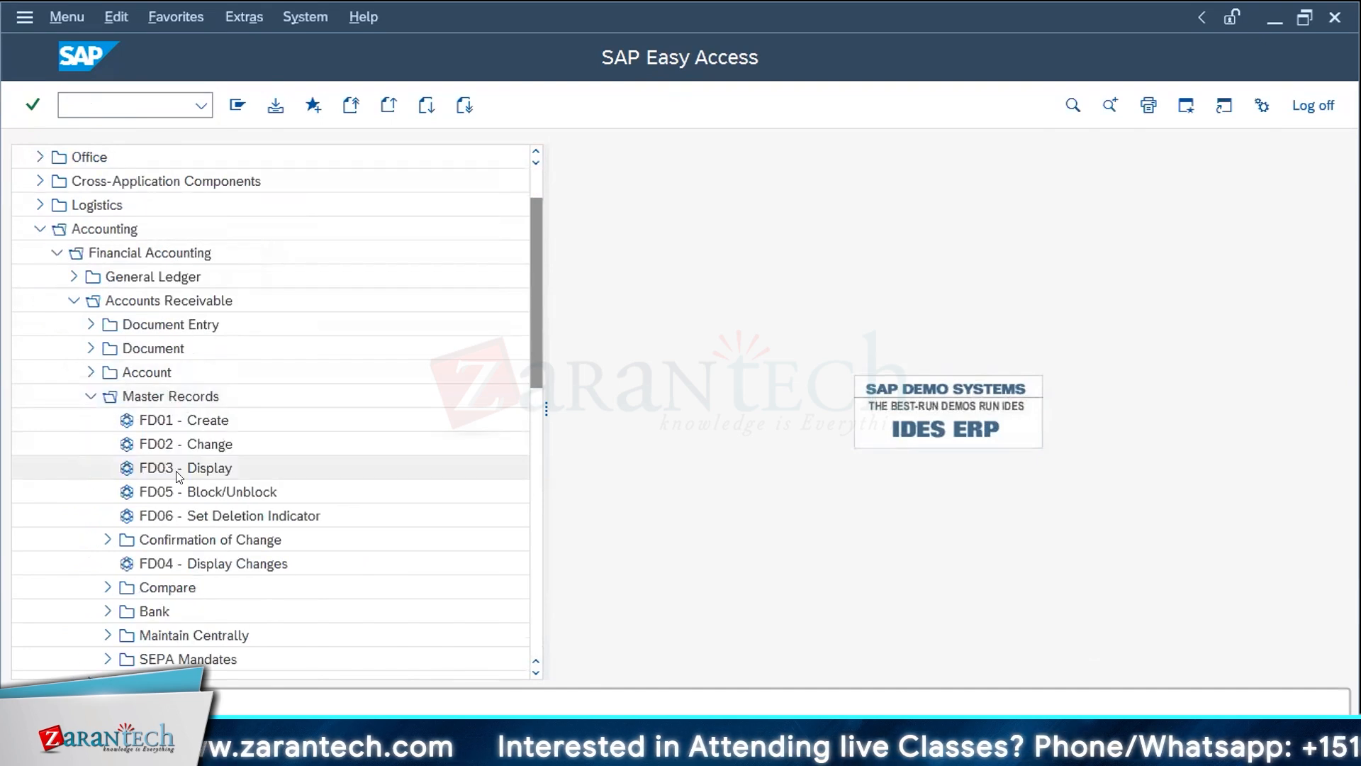
double_click(209, 468)
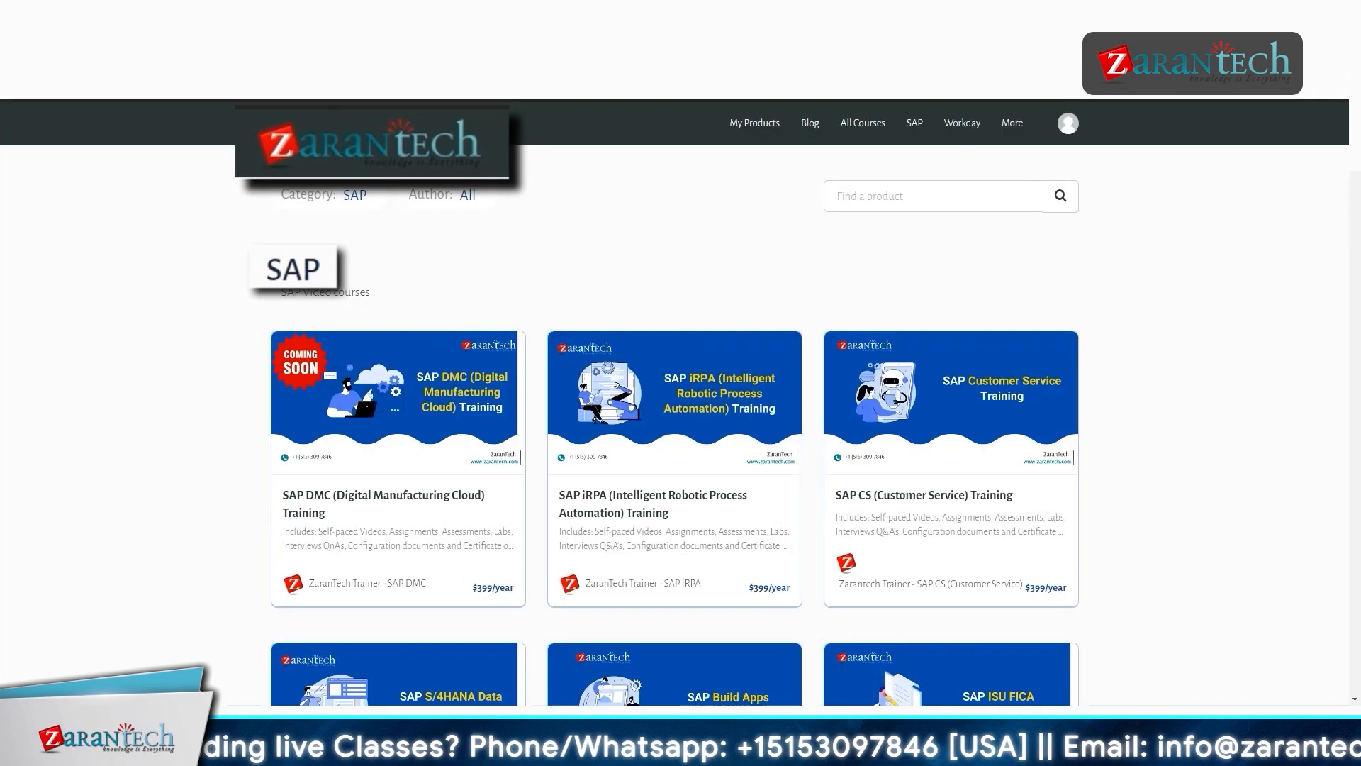
scroll(675, 401, "down", 1)
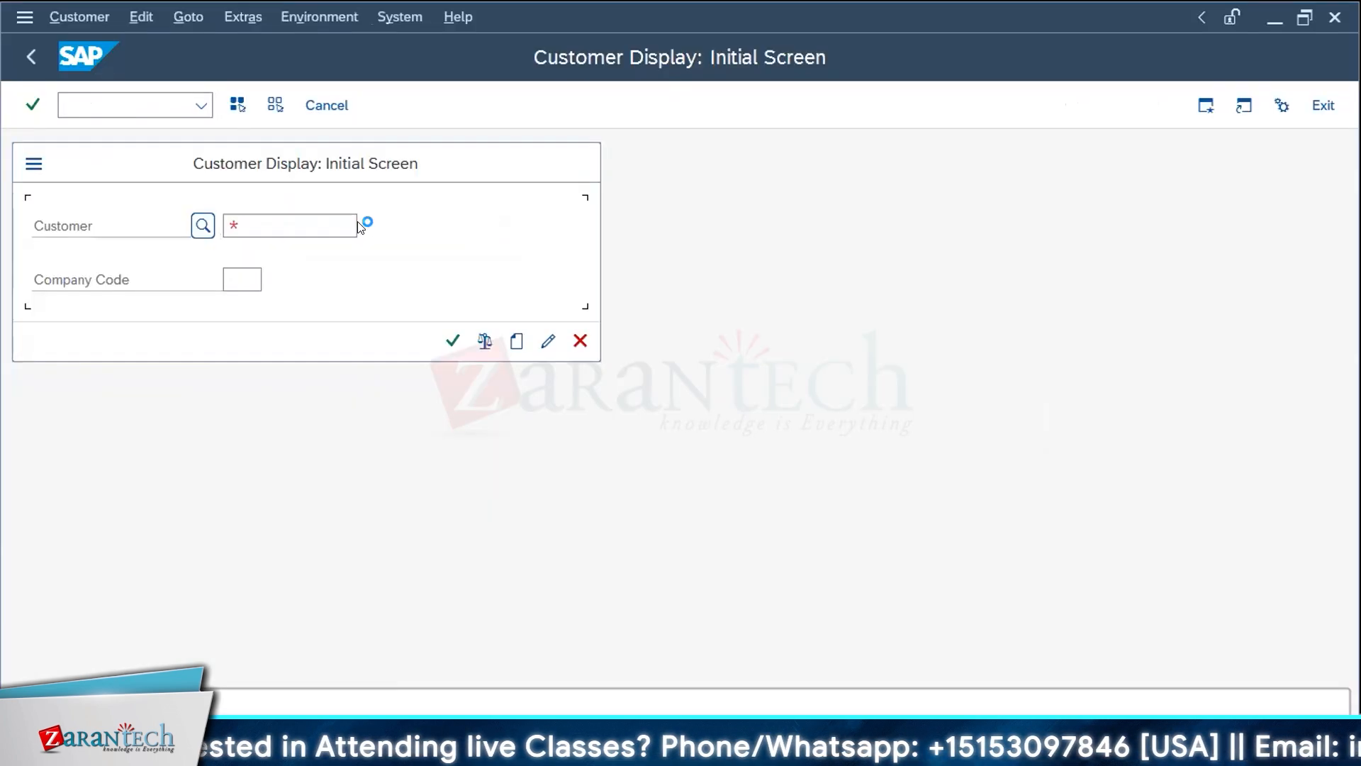
- Search for customers by company code and choose the first Berlin customer in company code 1000
key("F4")
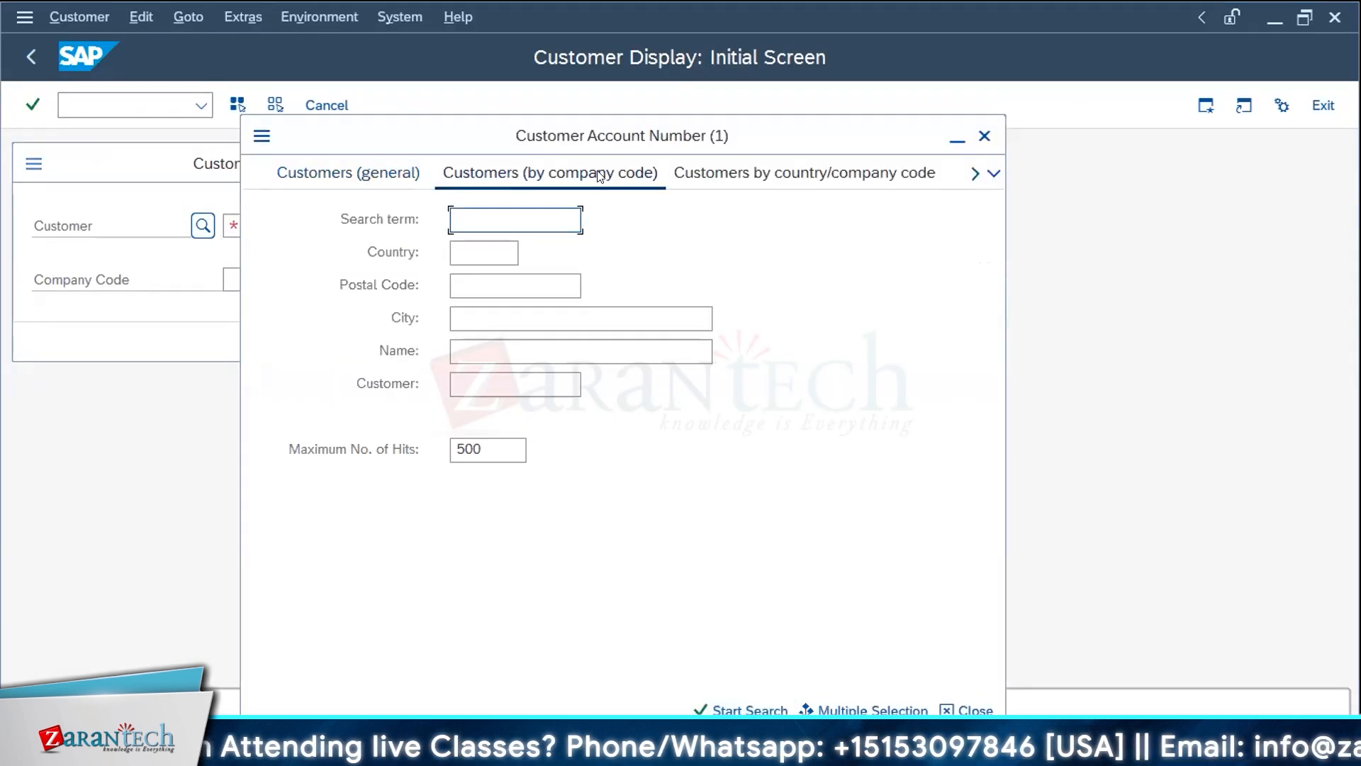
left_click(741, 708)
left_click(478, 202)
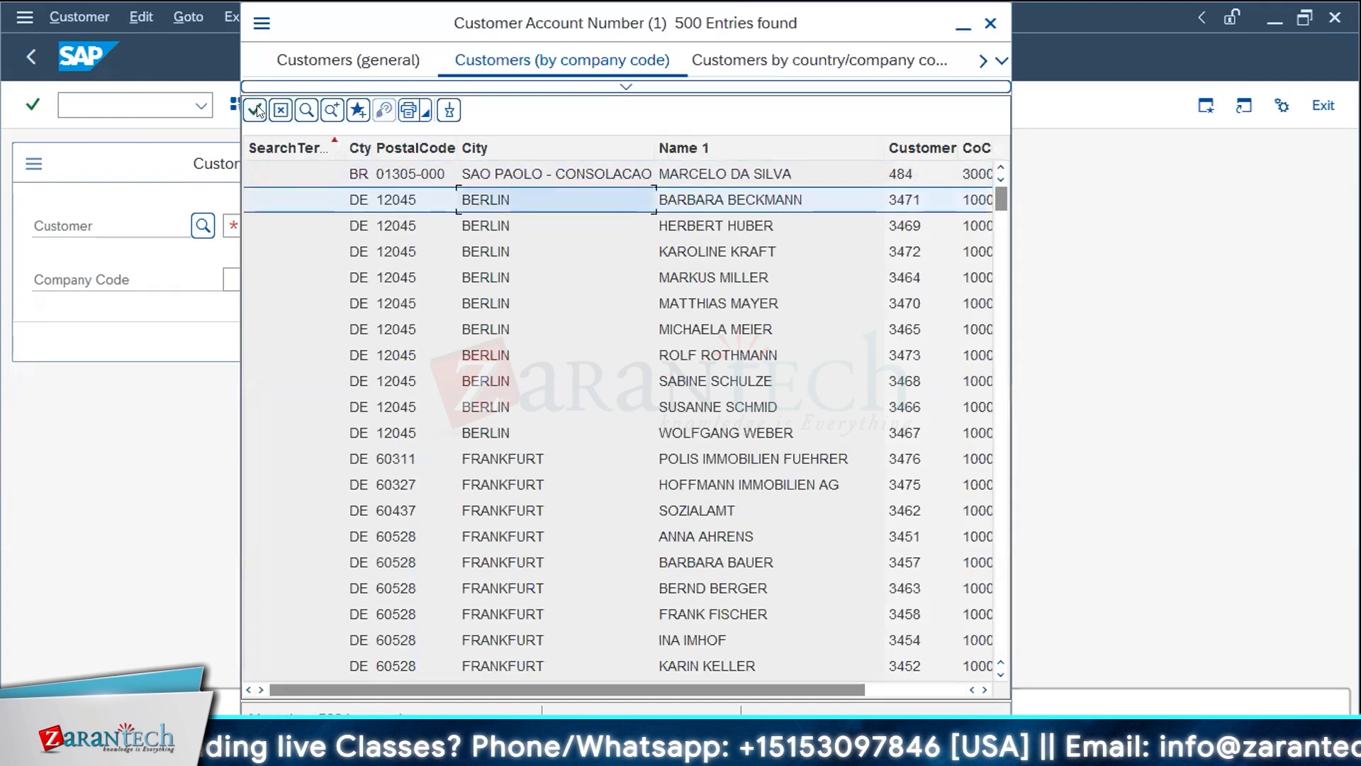
left_click(256, 110)
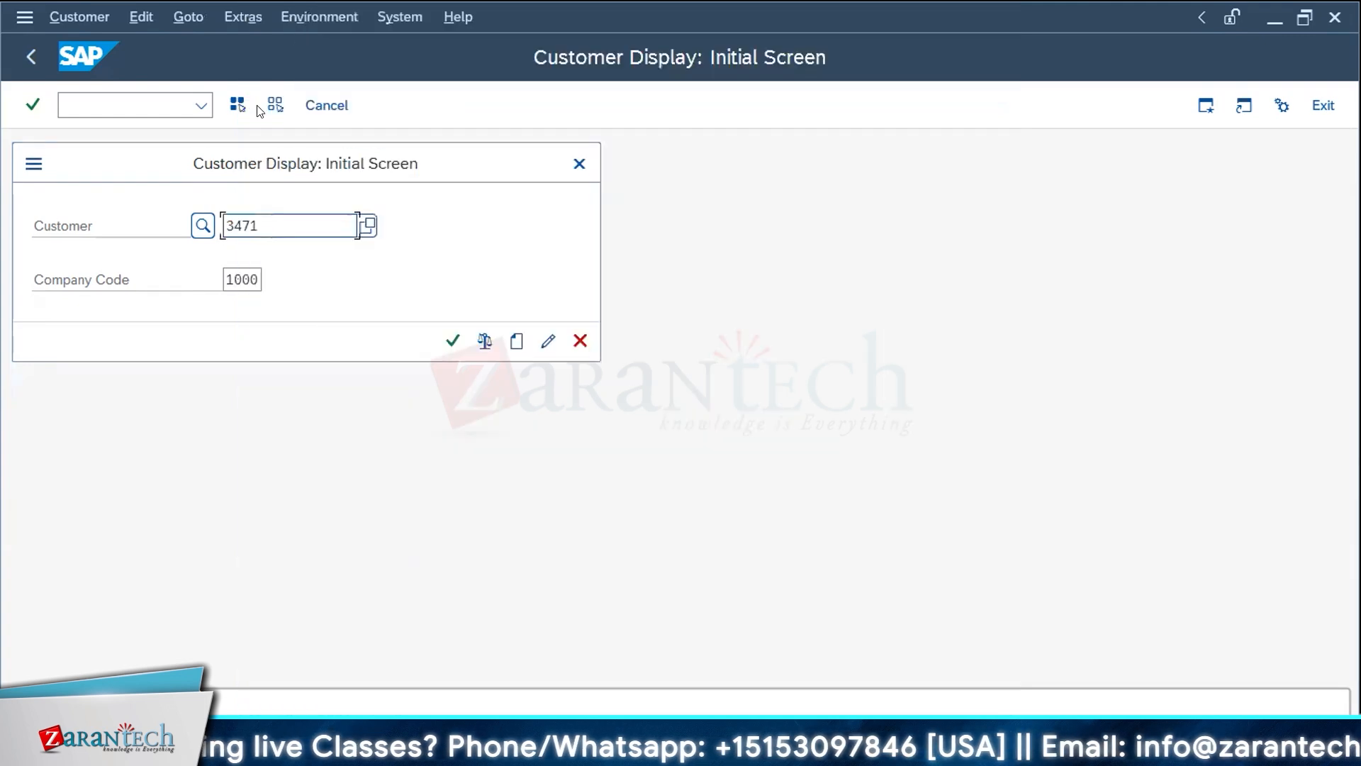
- Display the customer's master record and examine its general address, control and payment transaction data
left_click(452, 341)
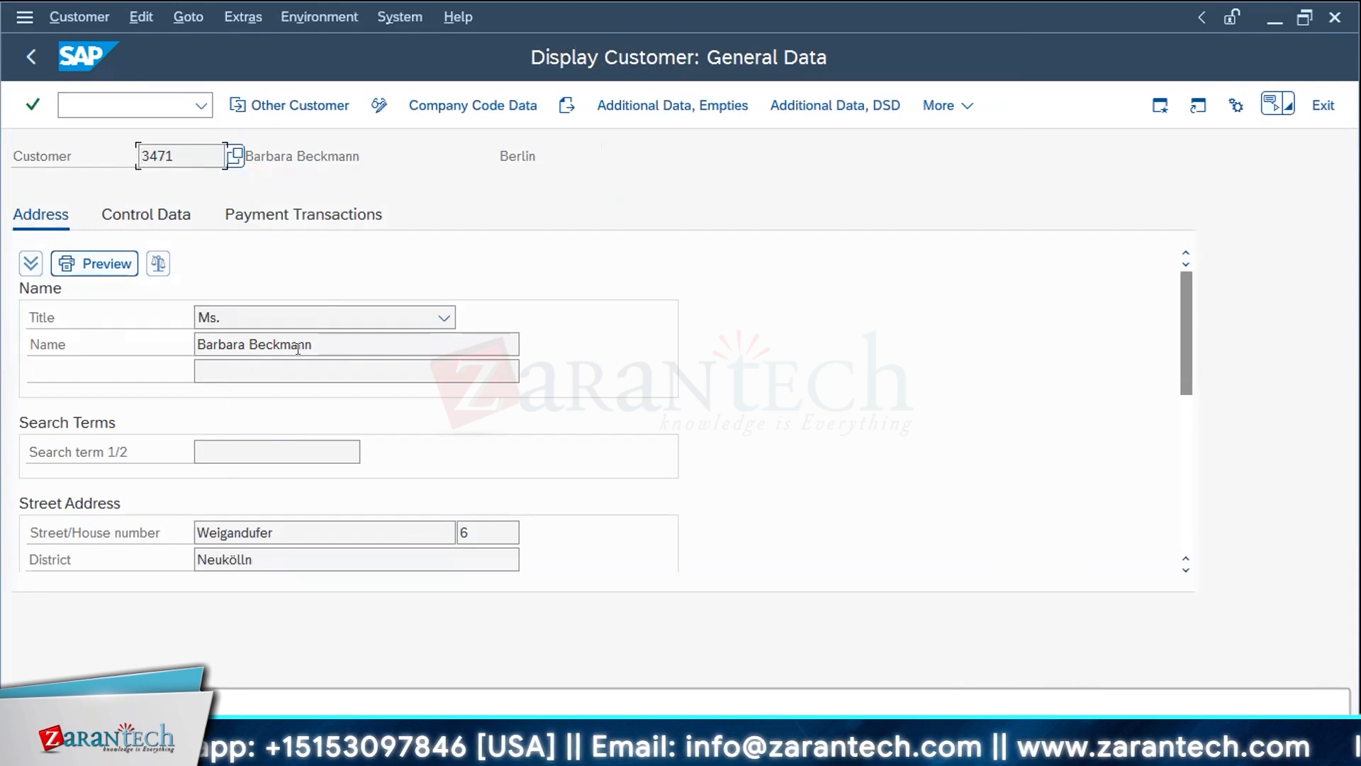
left_click(180, 223)
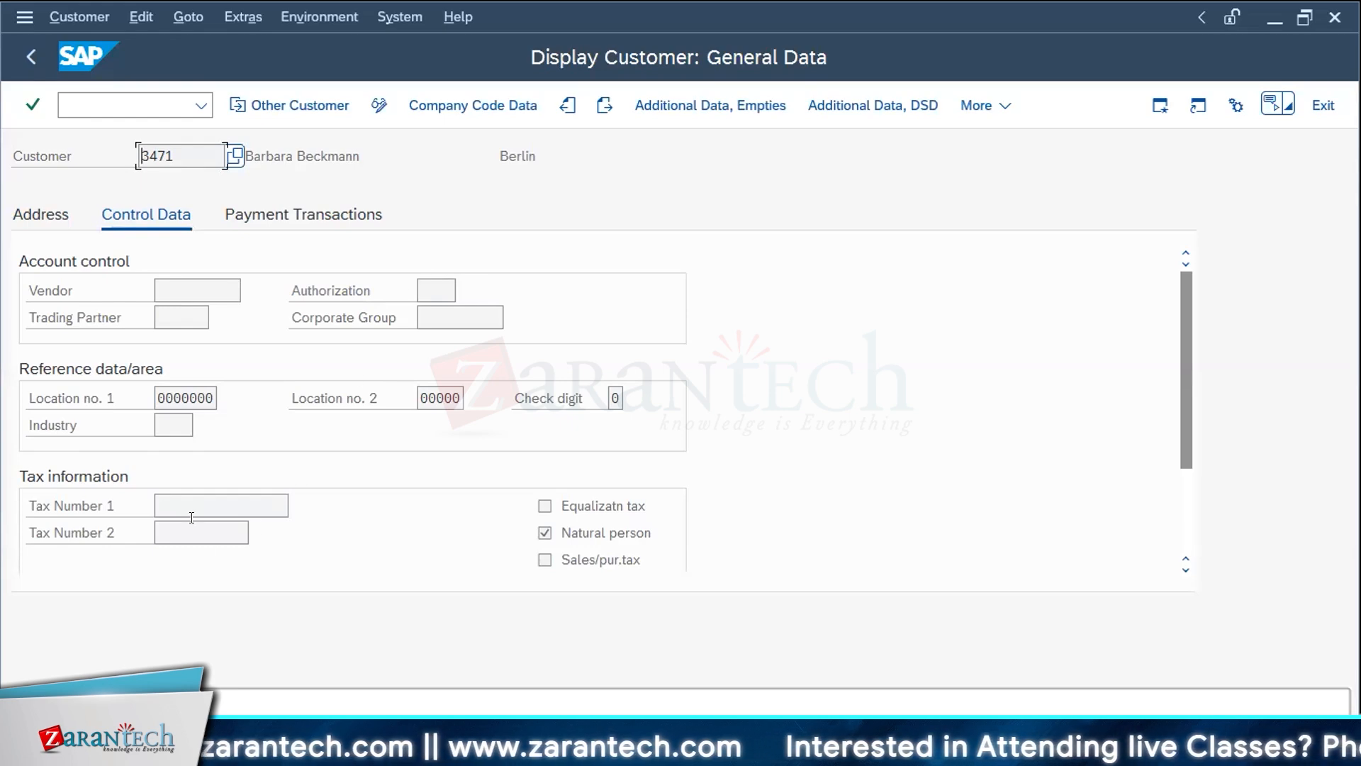
left_click(278, 217)
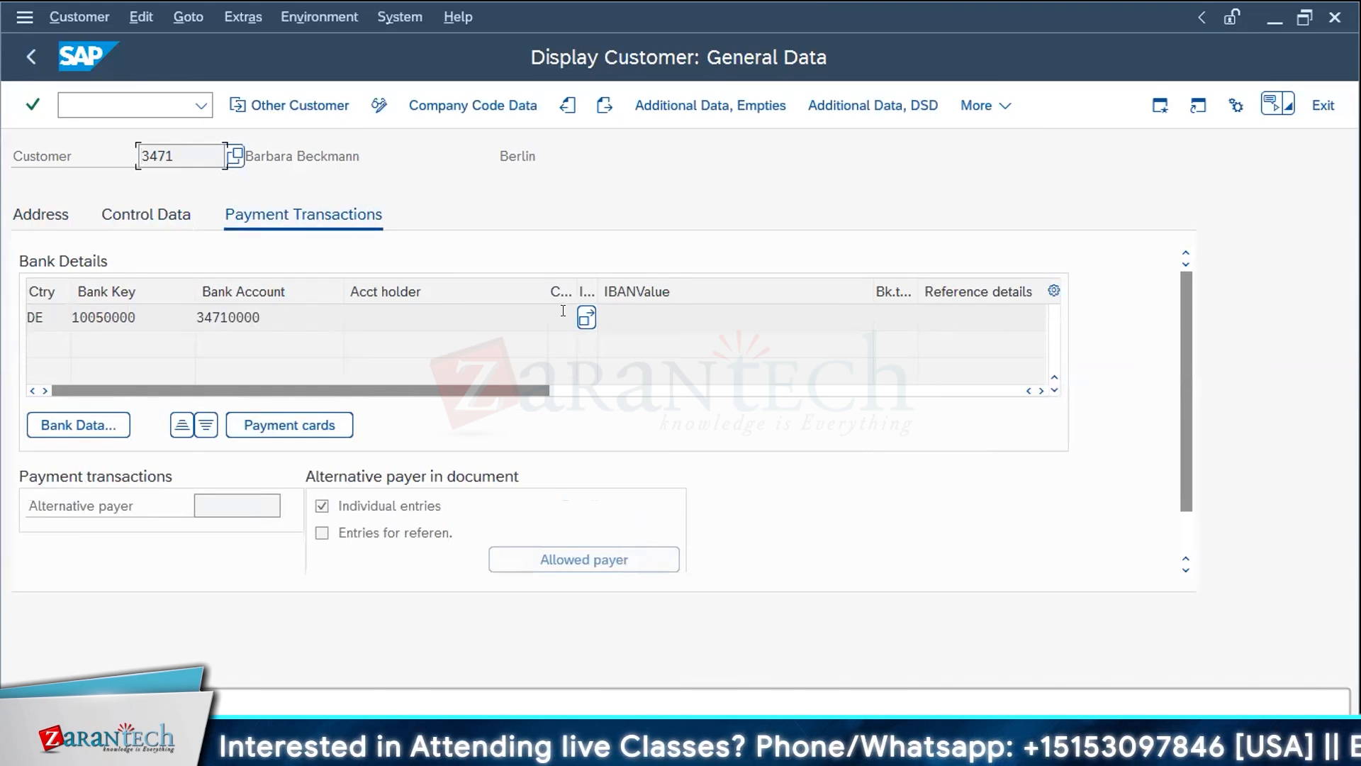
- Examine the customer's company code data for account management, payment transactions, correspondence and insurance, and exit the record
left_click(463, 105)
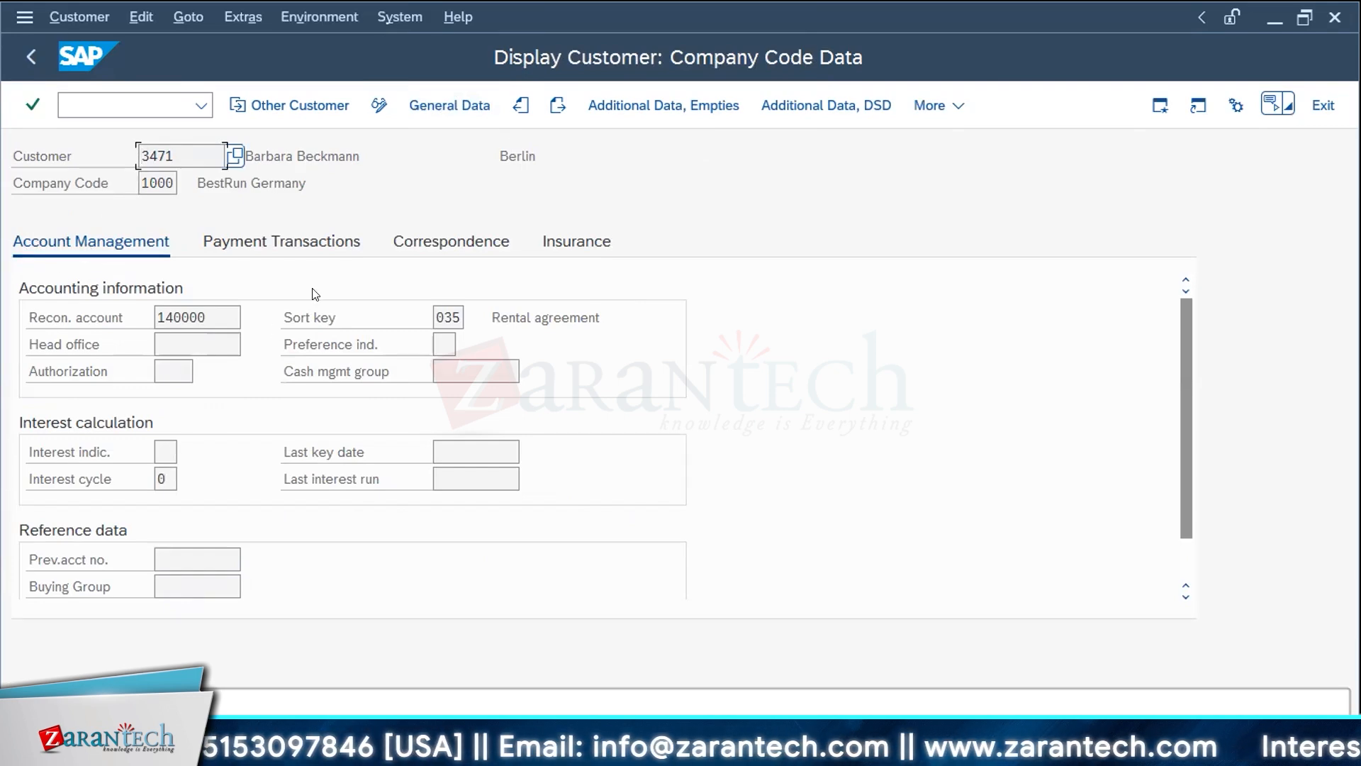
left_click(314, 248)
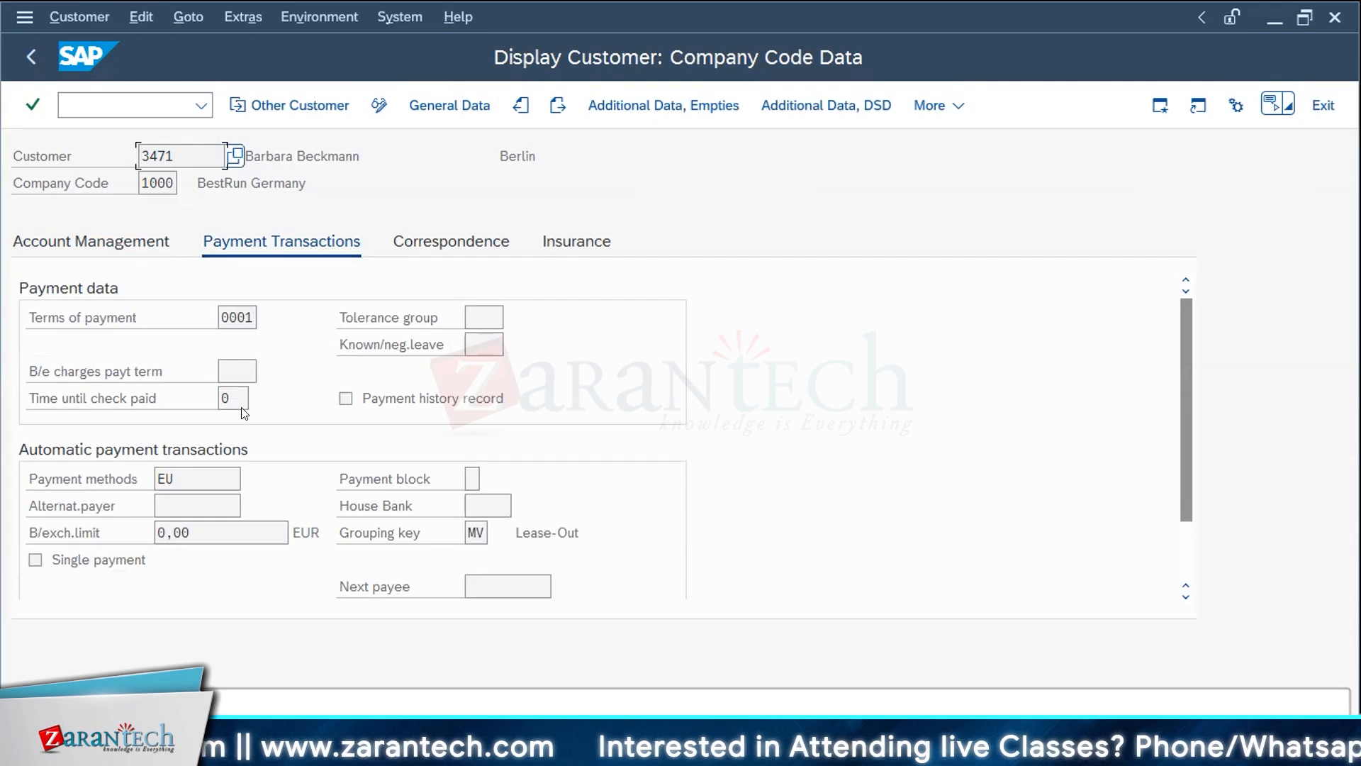
left_click(454, 246)
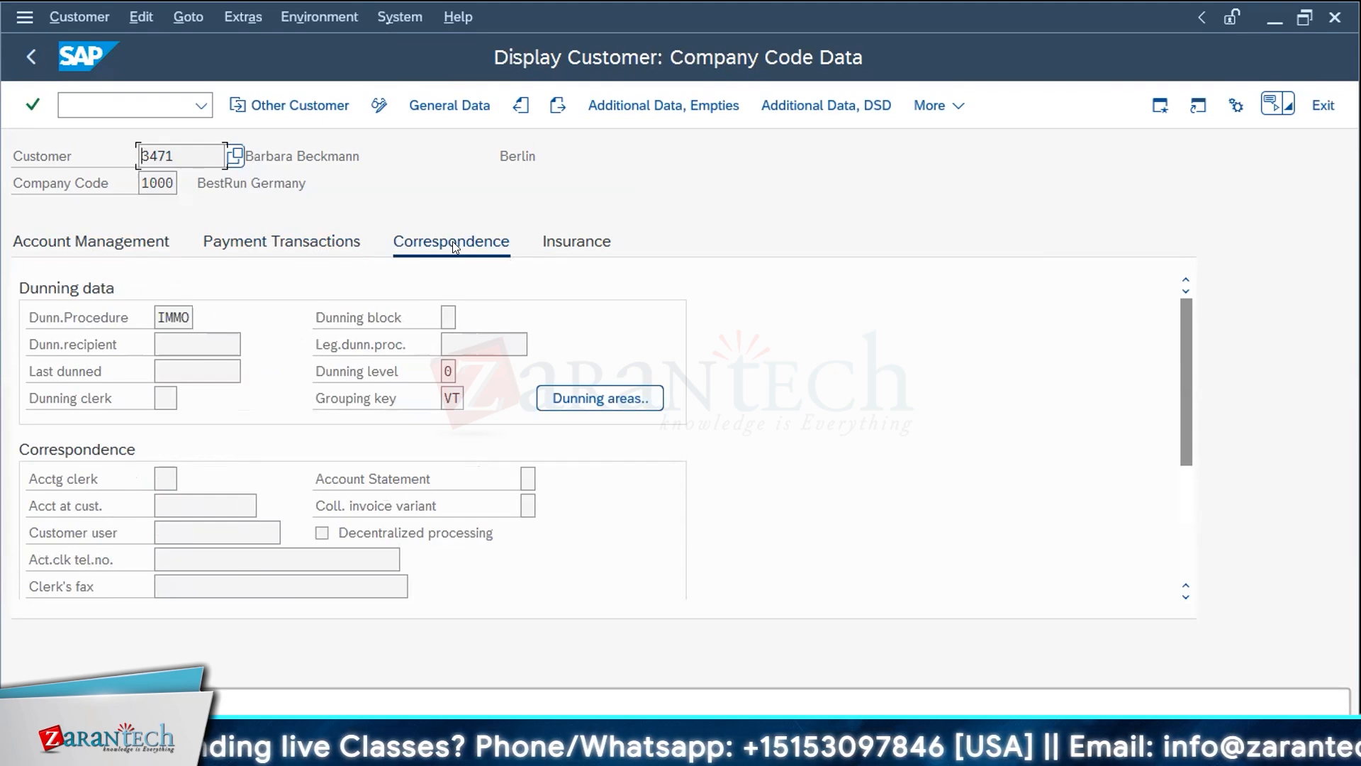
left_click(580, 244)
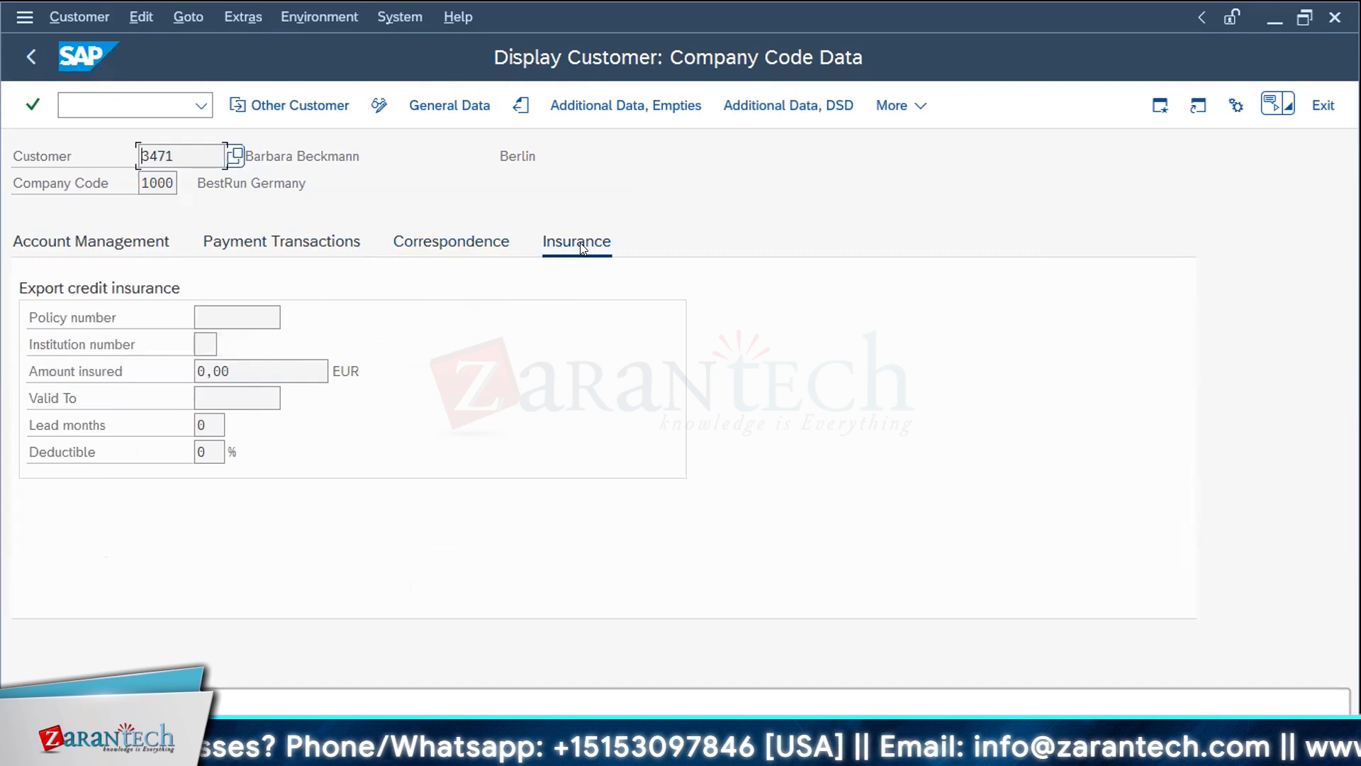
left_click(1317, 106)
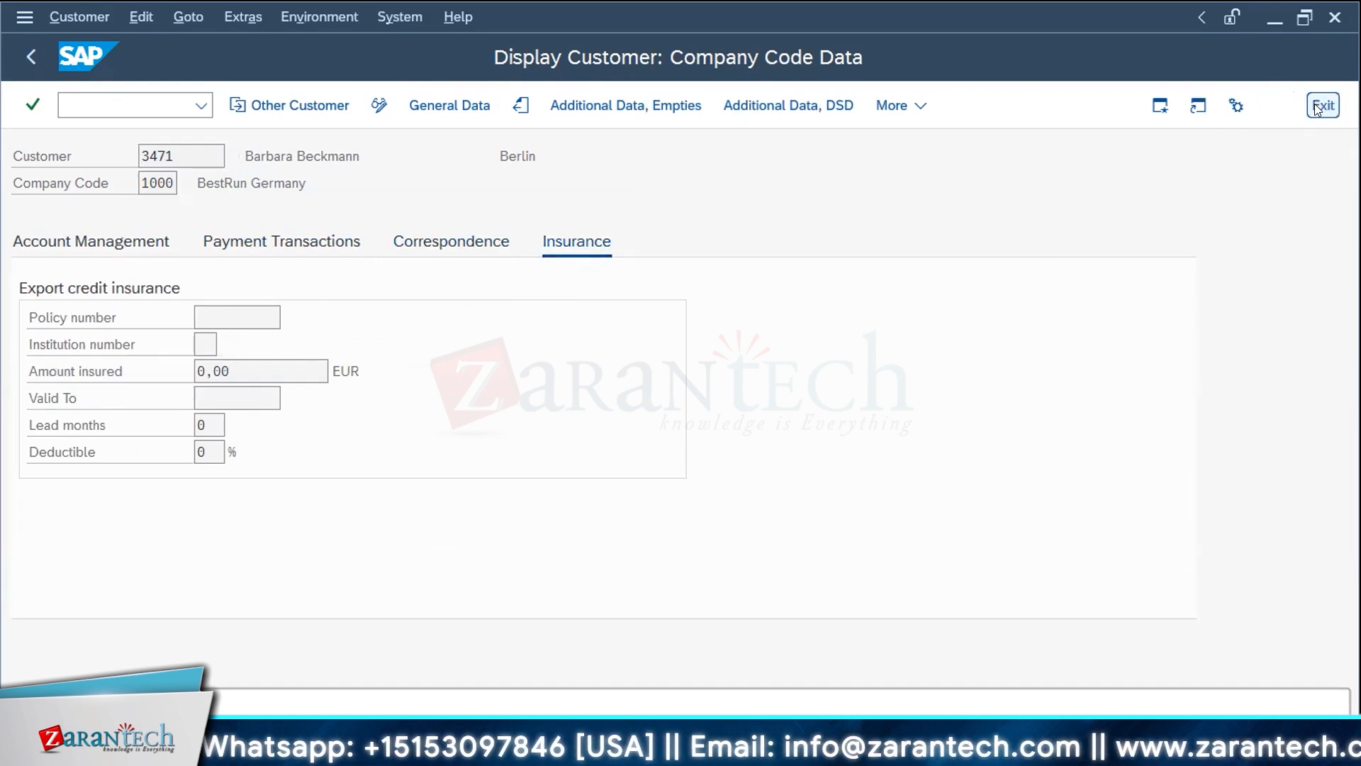
- Collapse the Master Records folder under Accounts Receivable
left_click(91, 395)
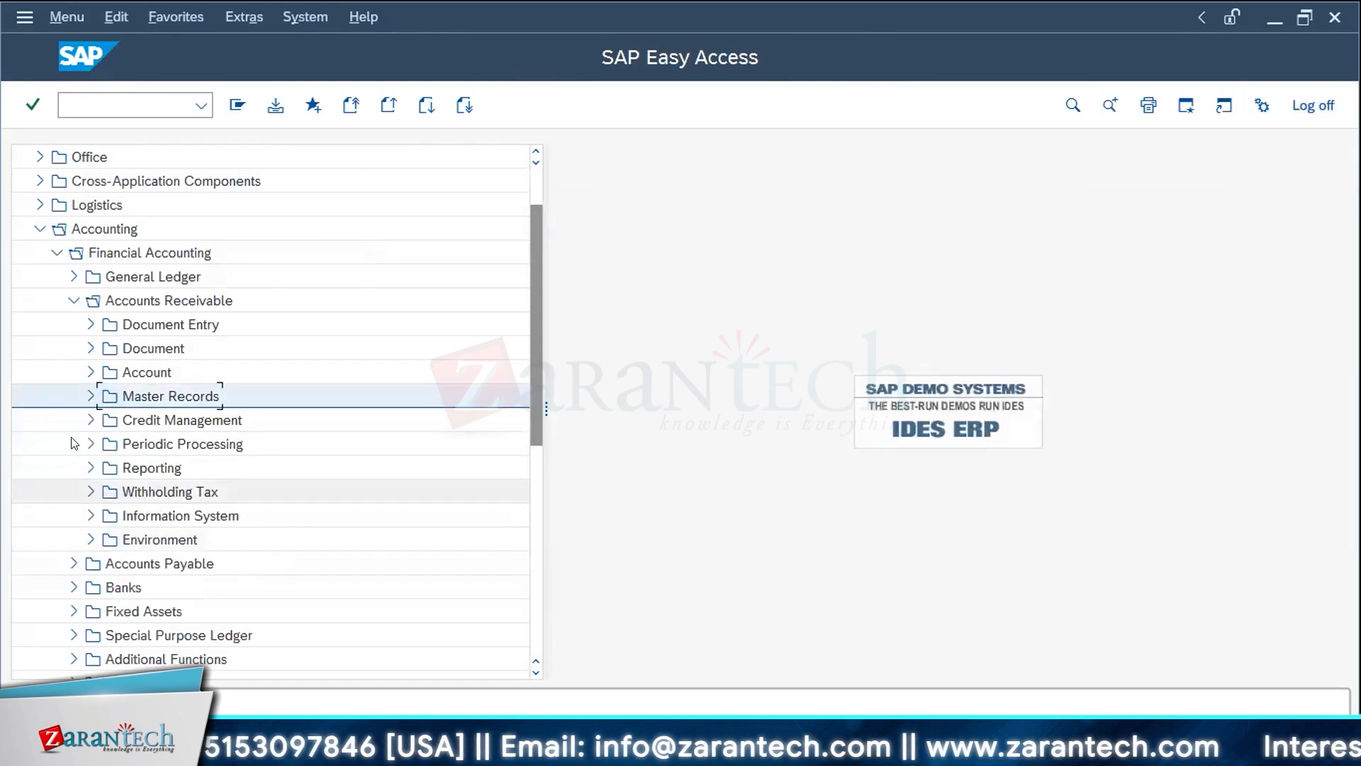
left_click(91, 396)
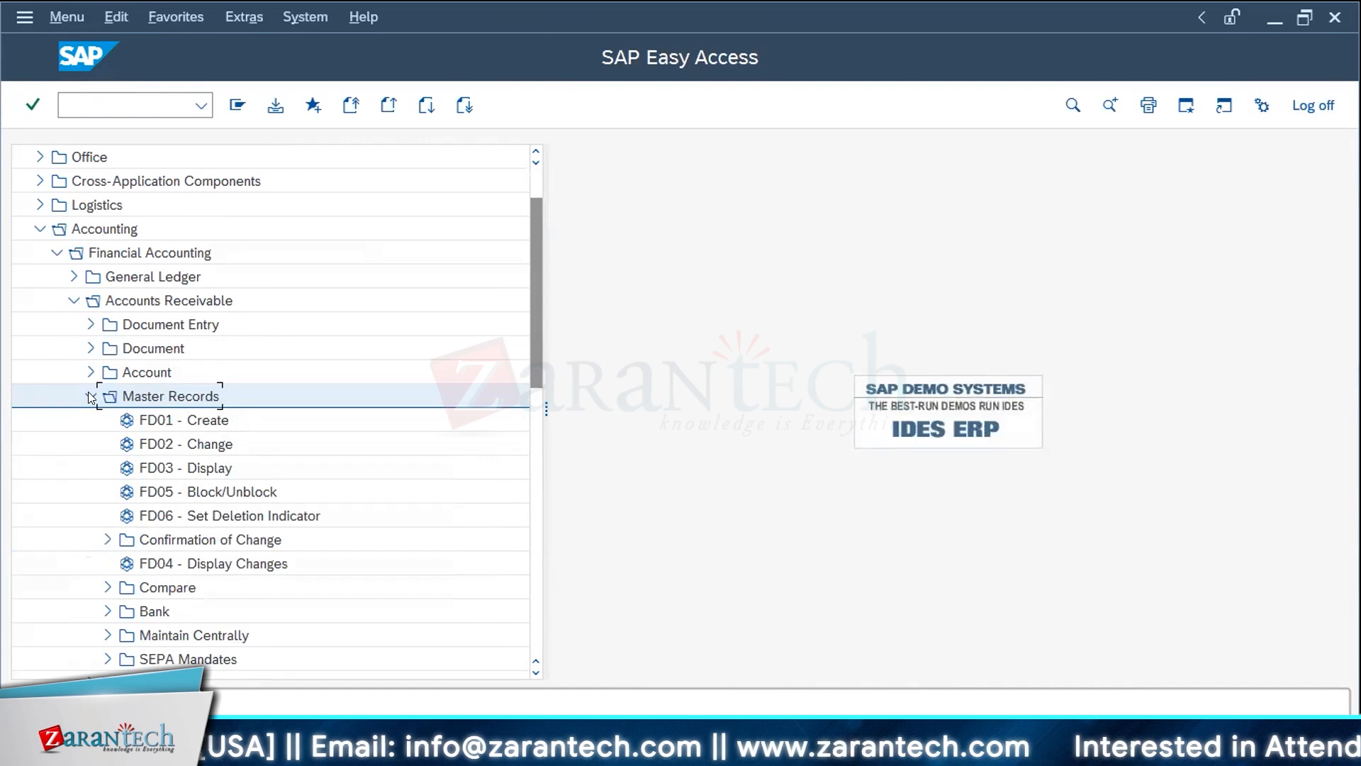
left_click(90, 396)
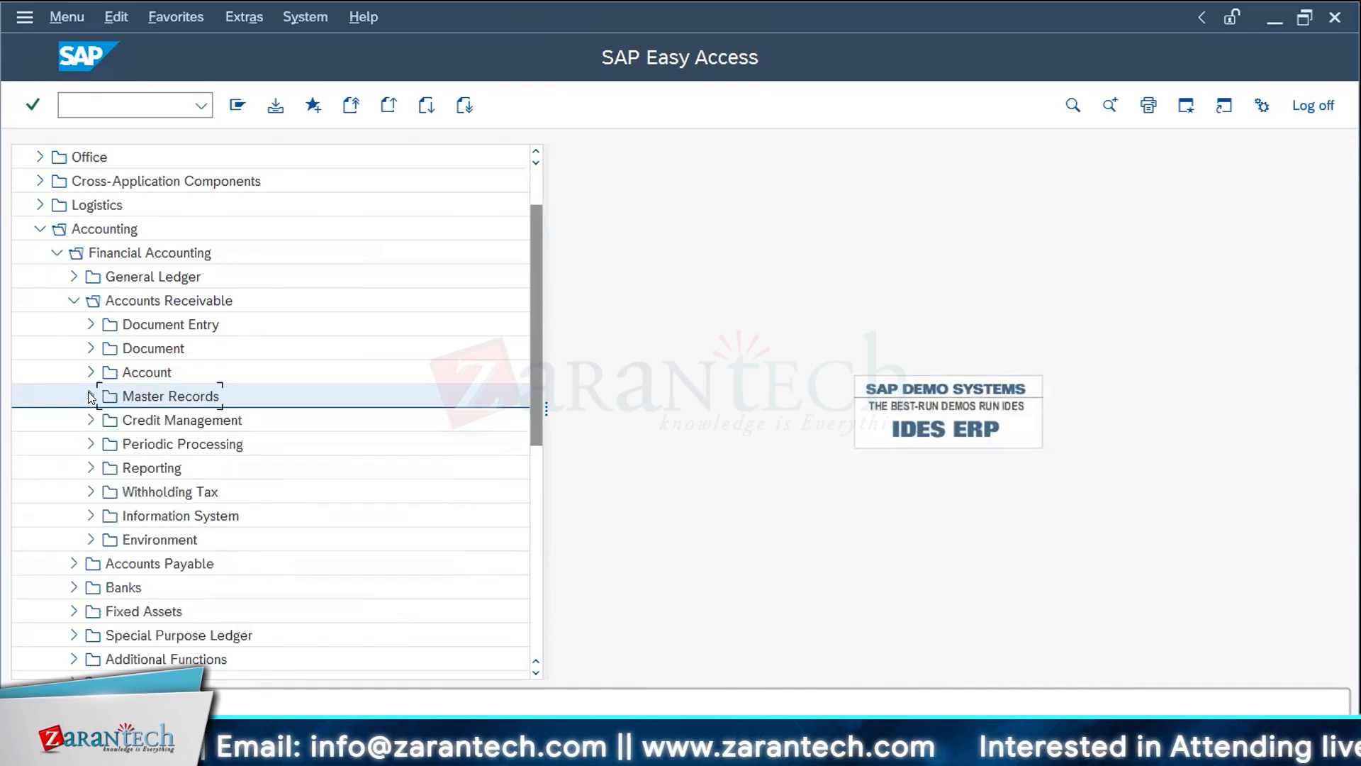
- Run transaction SPRO and display the SAP Reference IMG
scroll(529, 373, "up", 1)
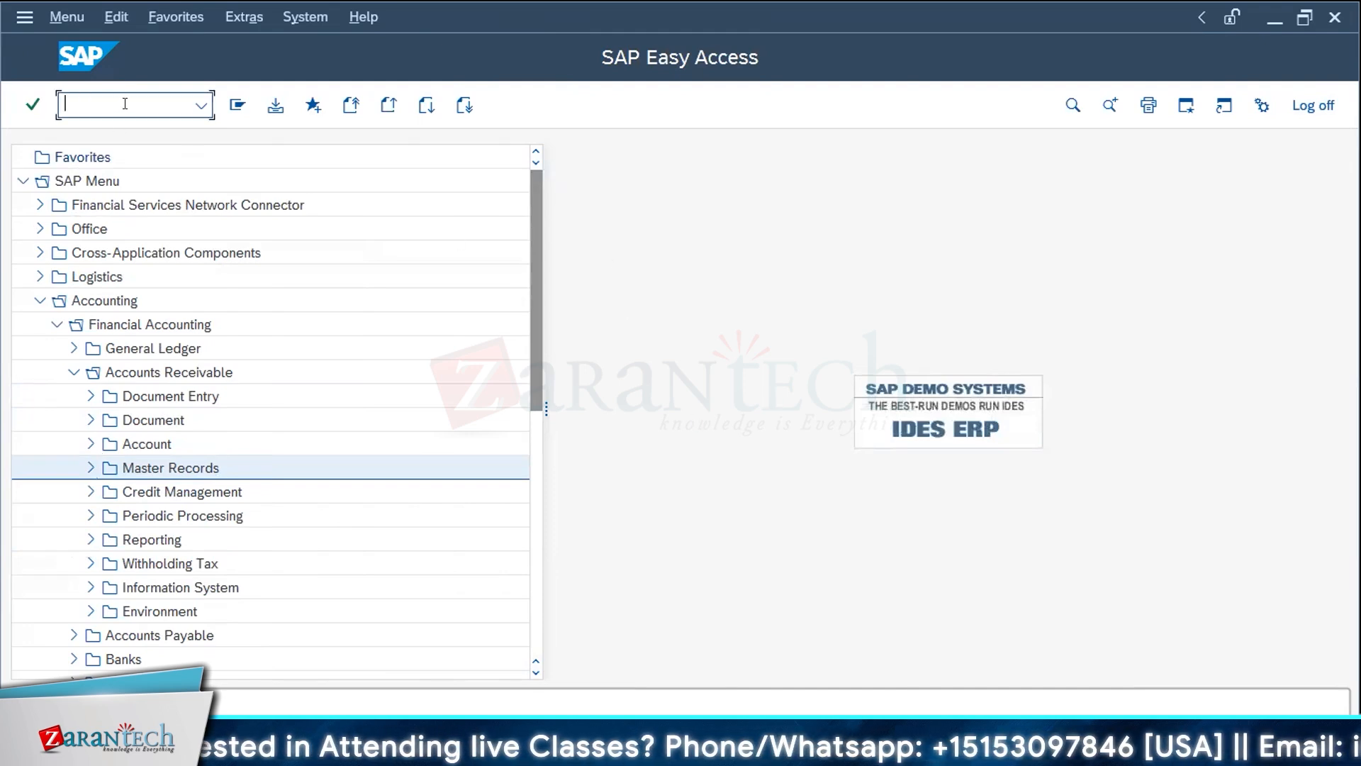
type("spro")
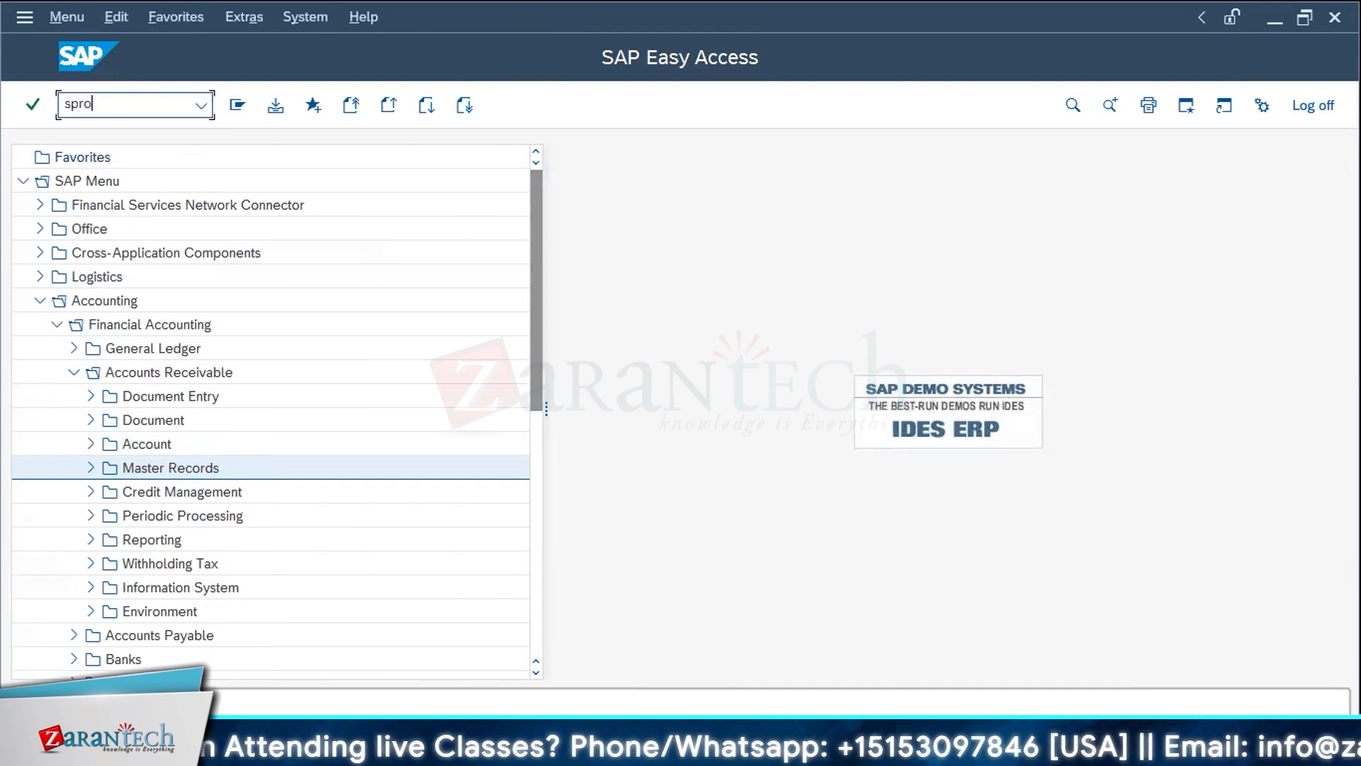
key("Return")
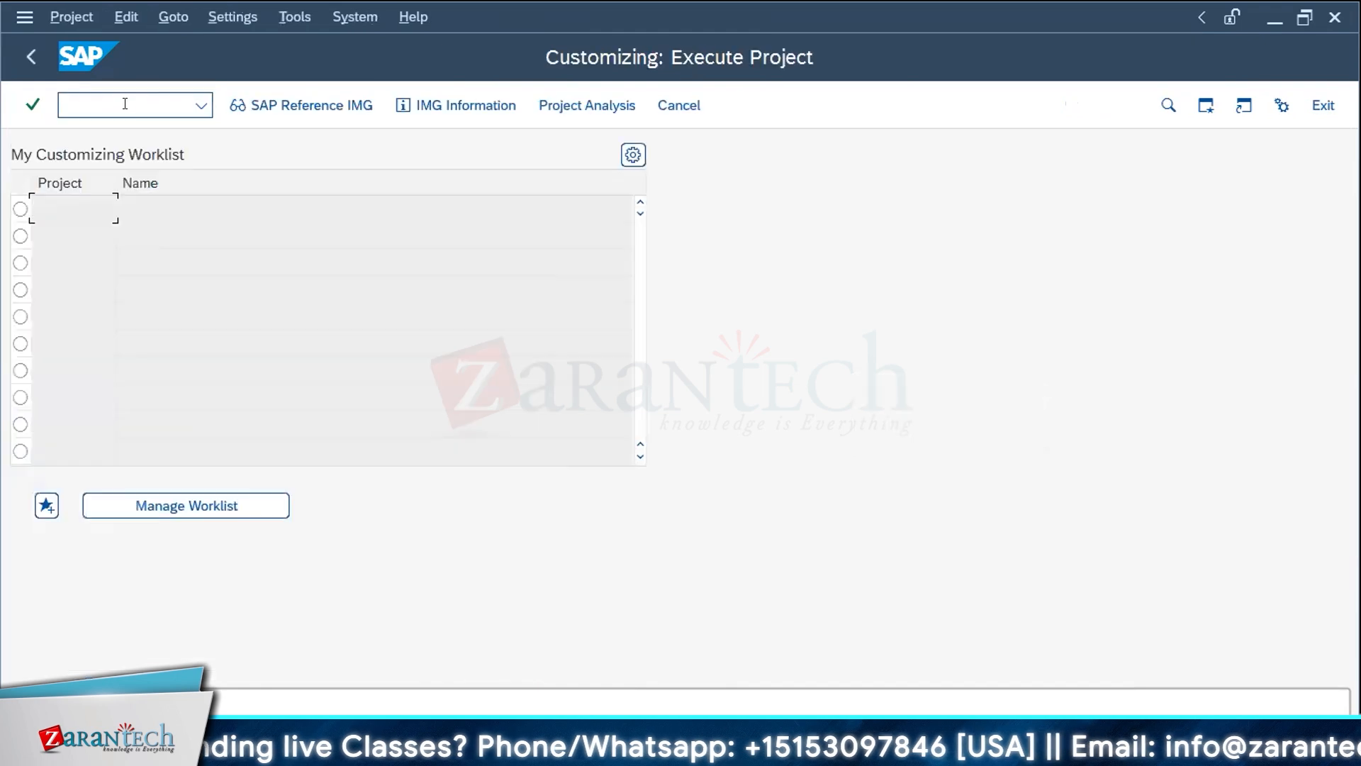
left_click(321, 109)
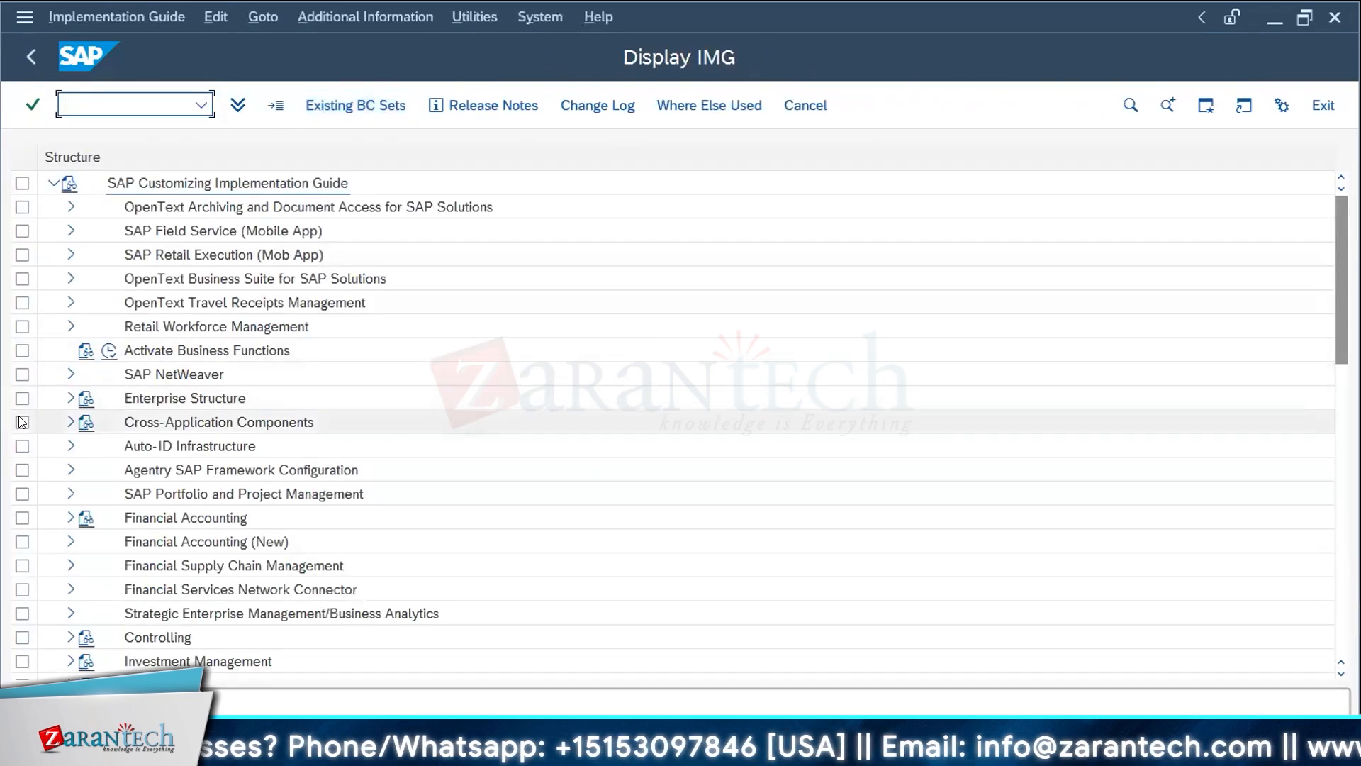
- Expand the Financial Accounting definitions under Enterprise Structure and look through the activities down to Assignment
left_click(71, 397)
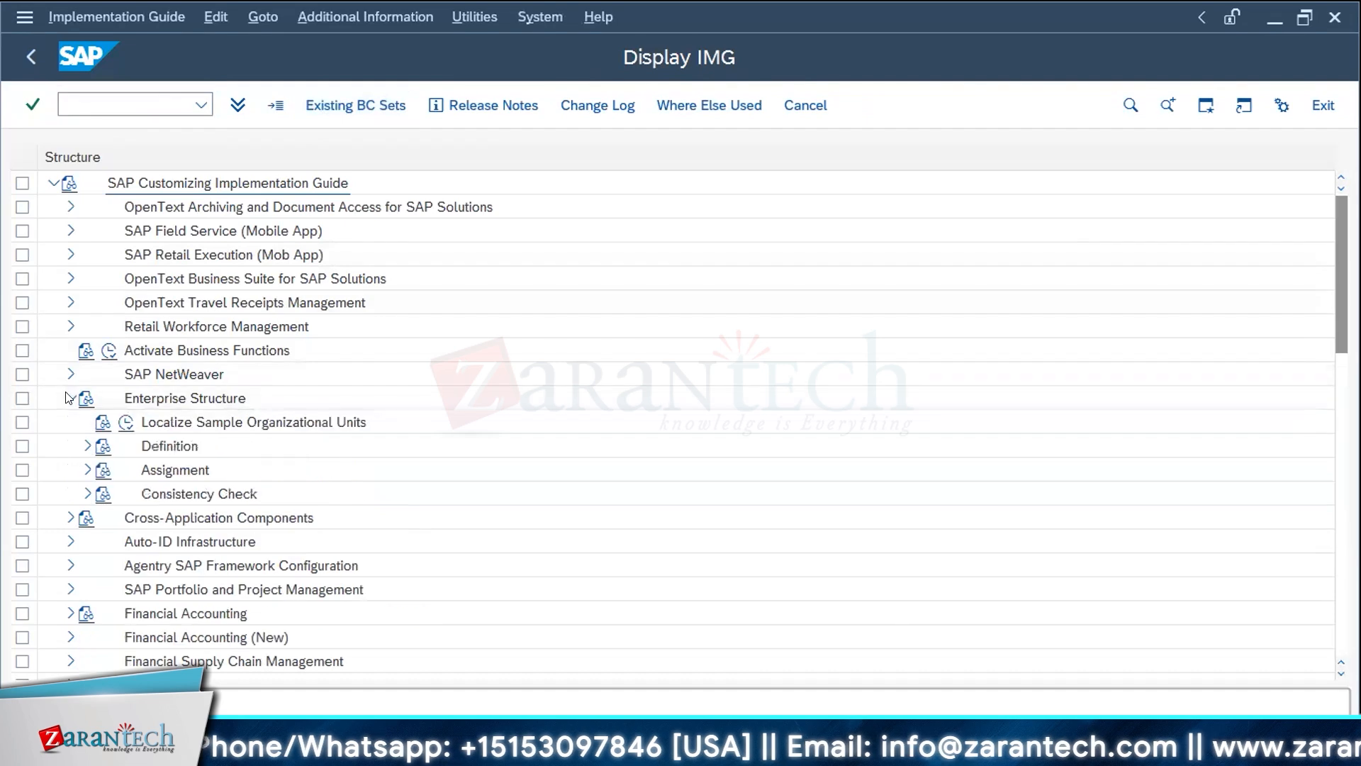
left_click(88, 446)
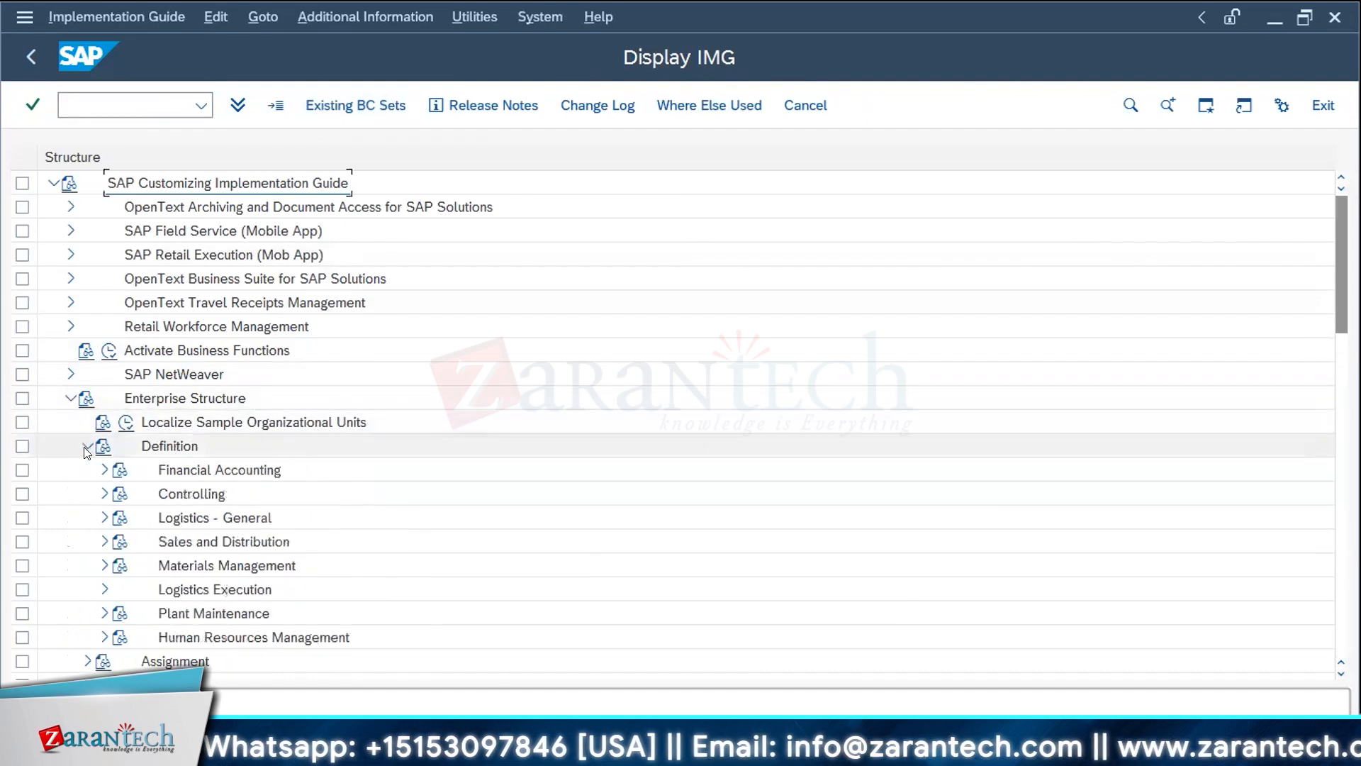
scroll(89, 454, "down", 1)
left_click(103, 398)
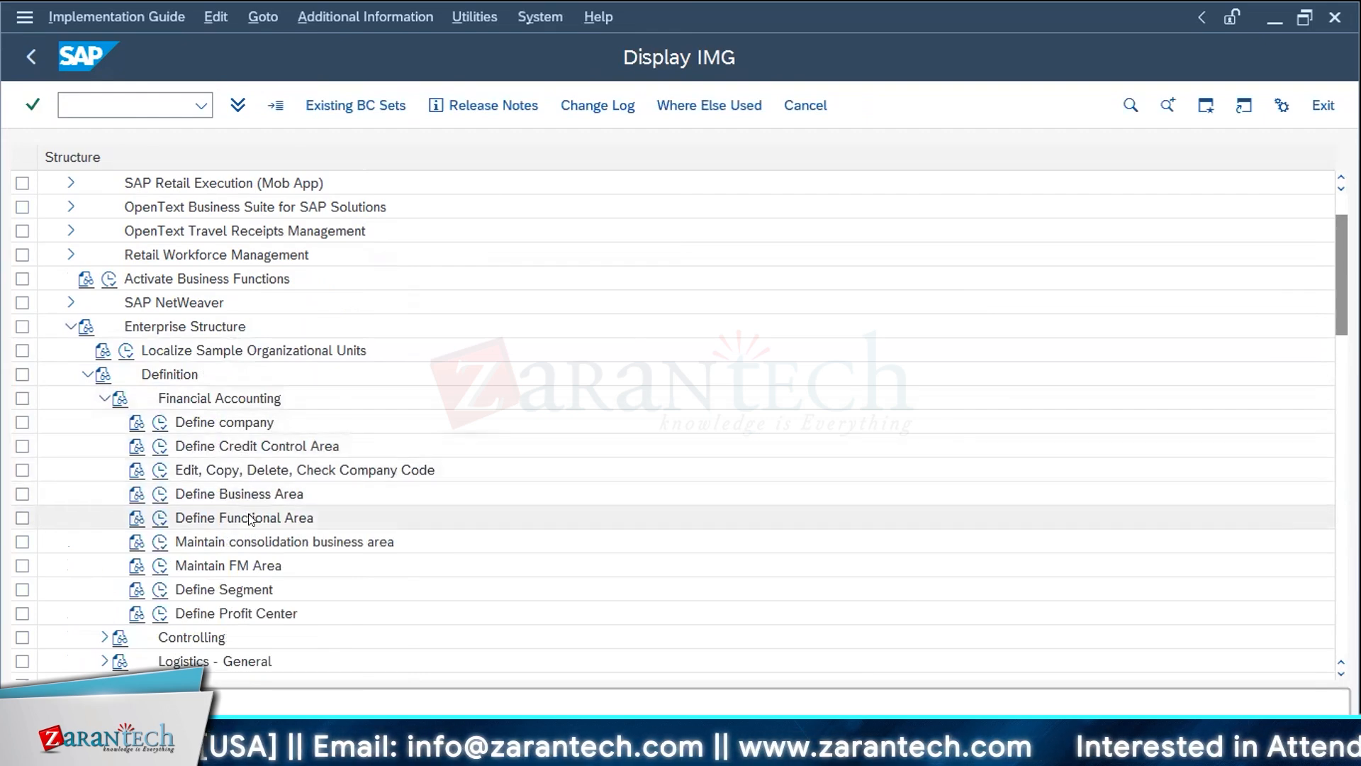
scroll(250, 520, "down", 2)
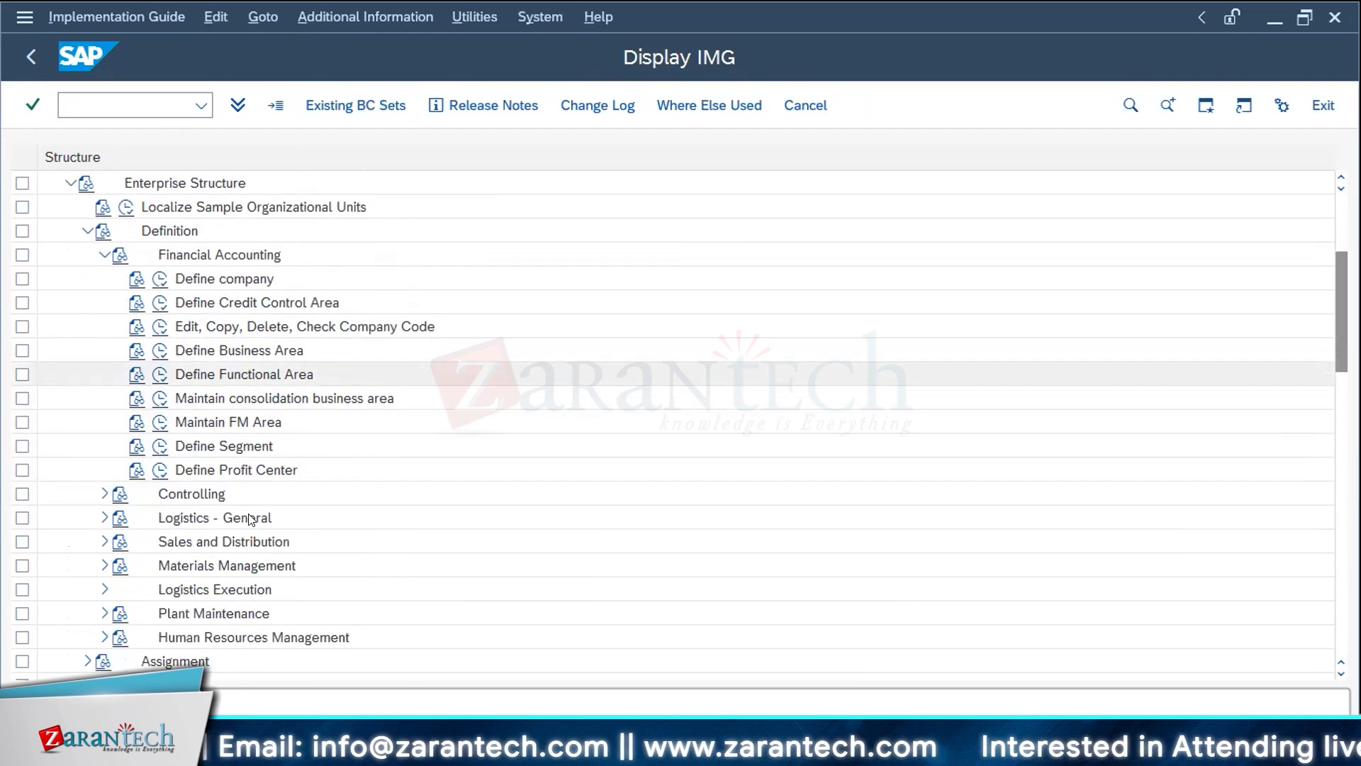
scroll(90, 563, "down", 1)
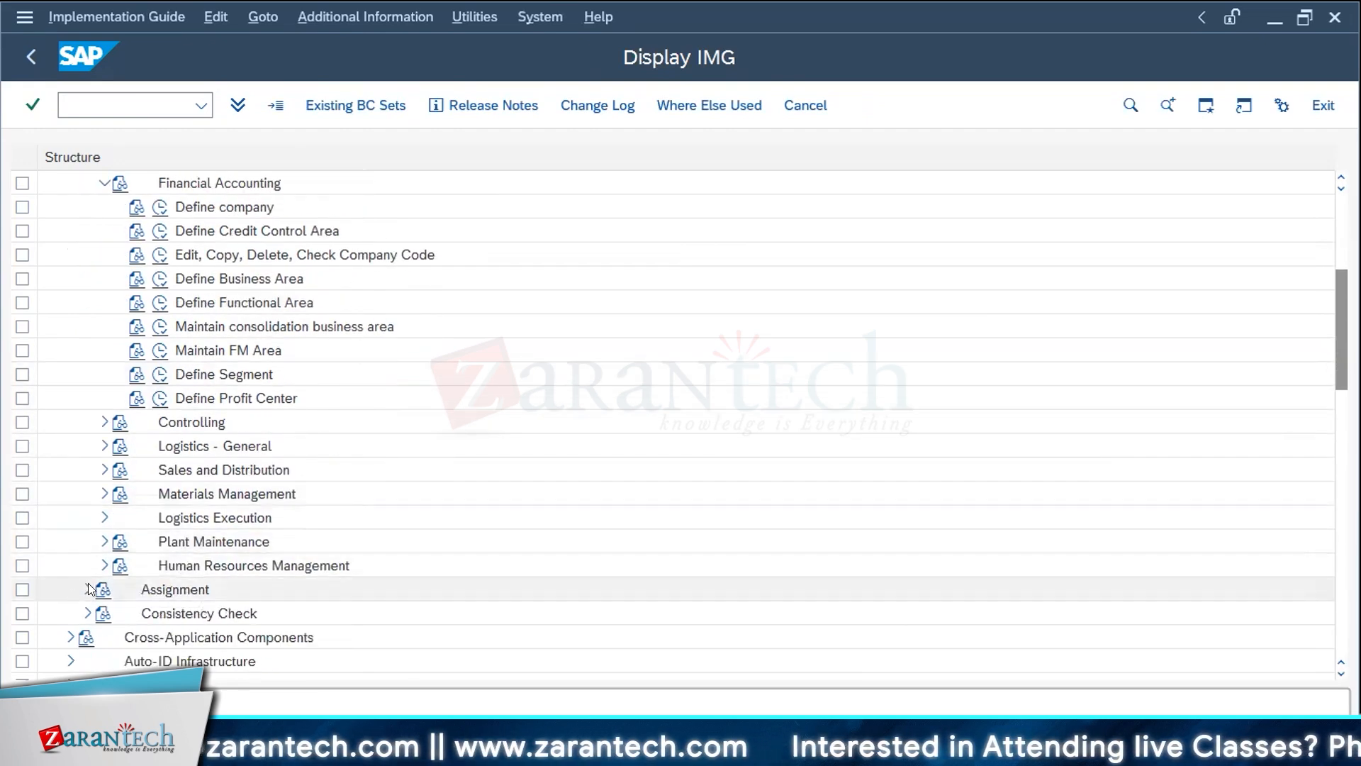
- Expand Assignment and look through its Financial Accounting activities in the Enterprise Structure
left_click(87, 589)
left_click(103, 493)
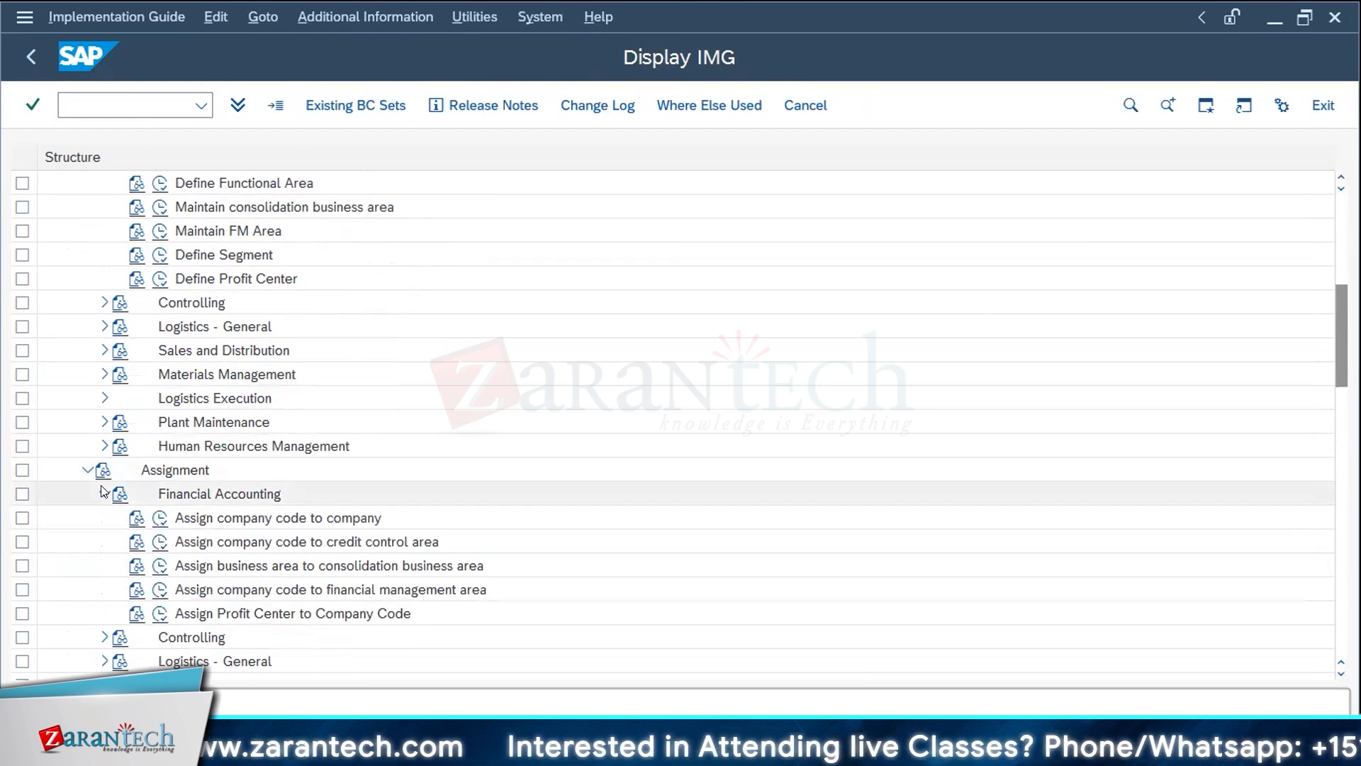
scroll(265, 543, "down", 3)
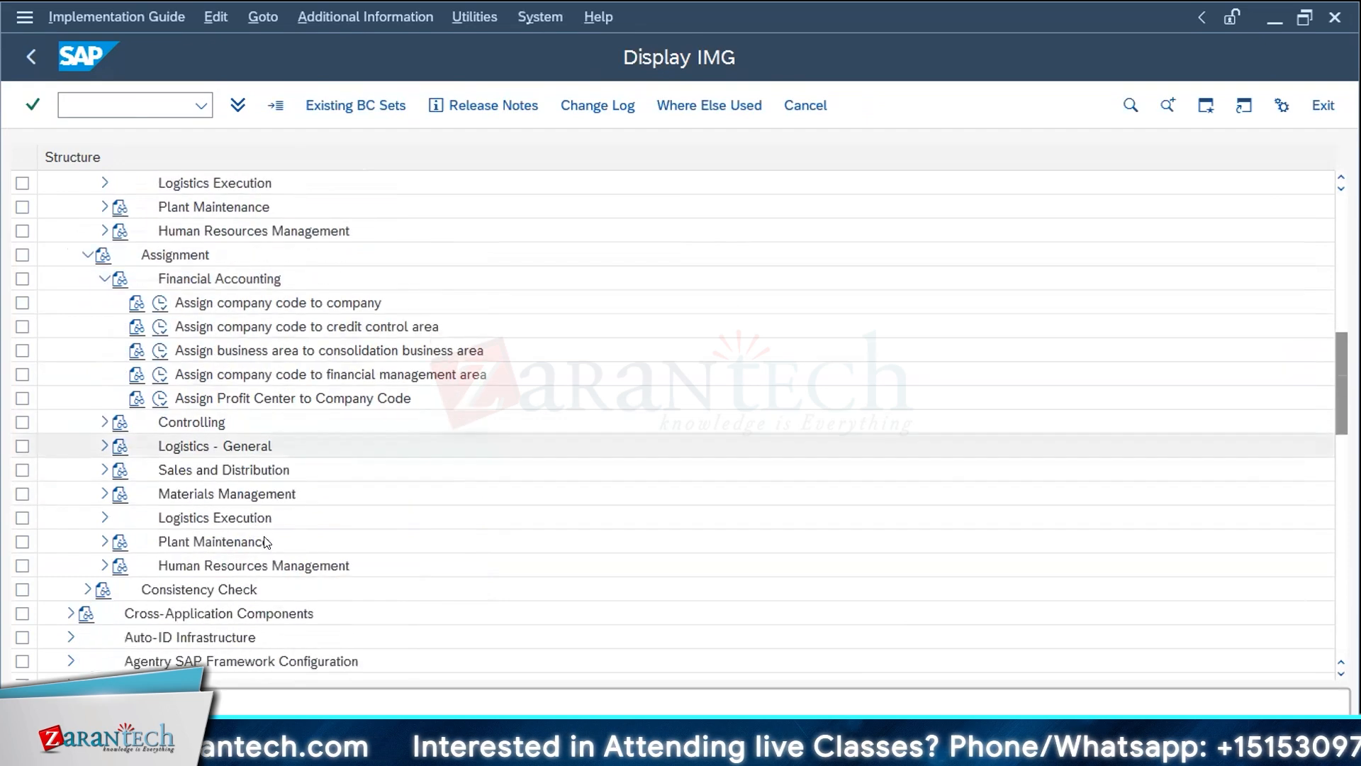
scroll(266, 542, "down", 2)
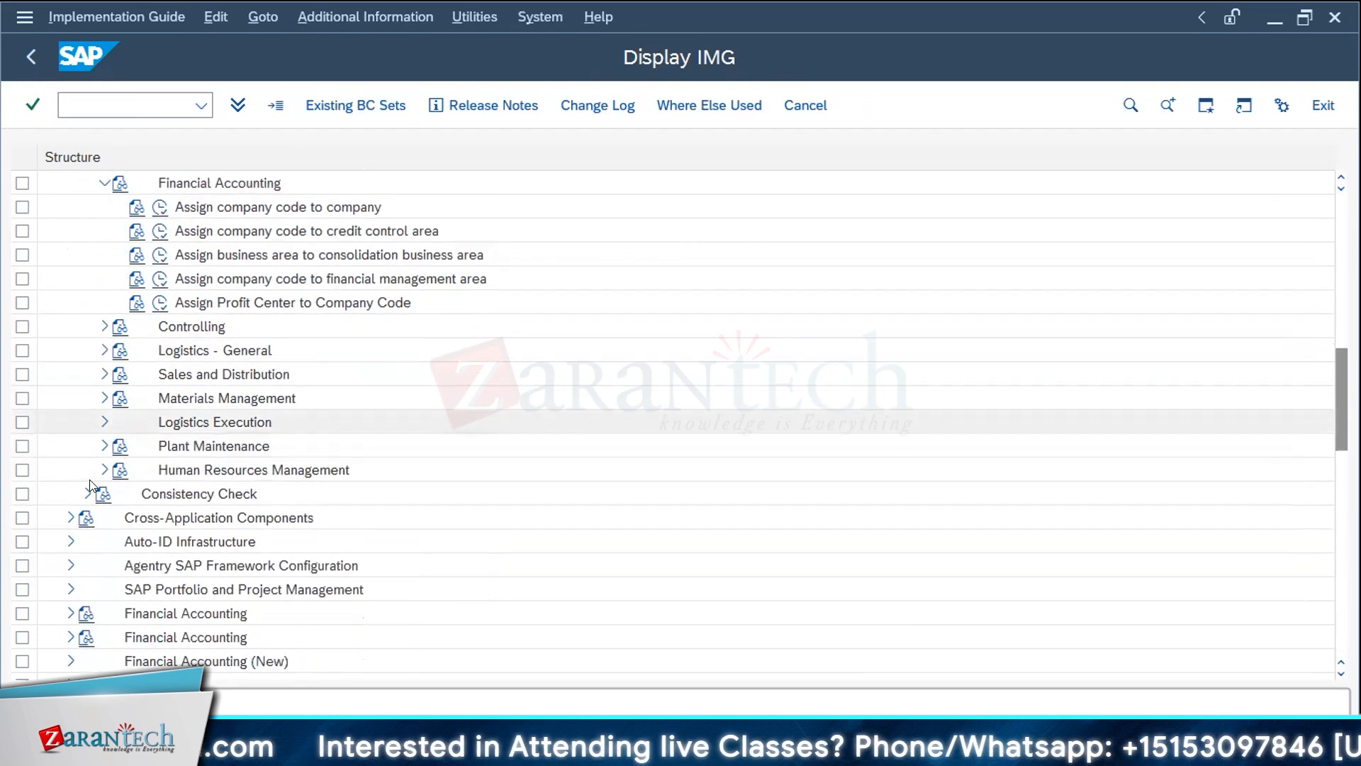
- Expand Financial Accounting (New) and its Financial Accounting Global Settings (New) node
scroll(92, 487, "down", 1)
scroll(92, 487, "down", 1)
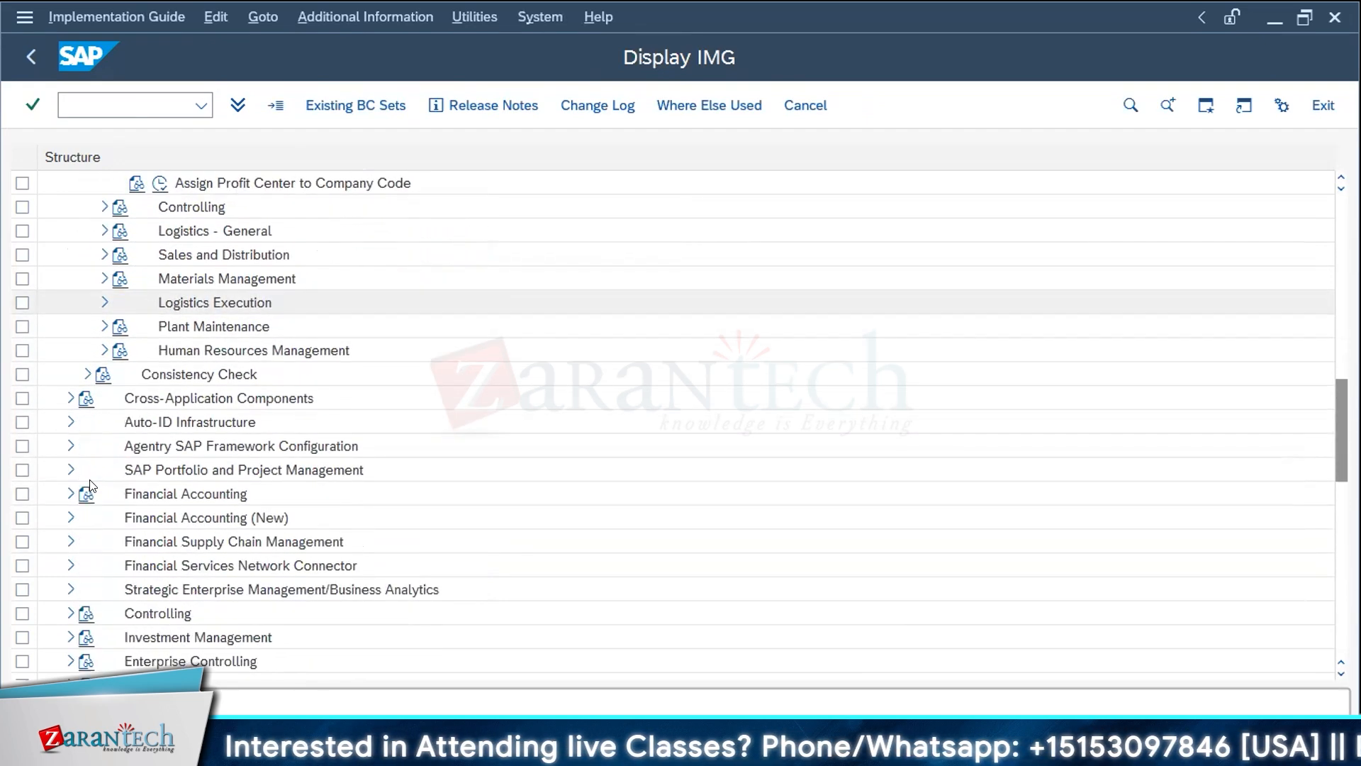
left_click(71, 517)
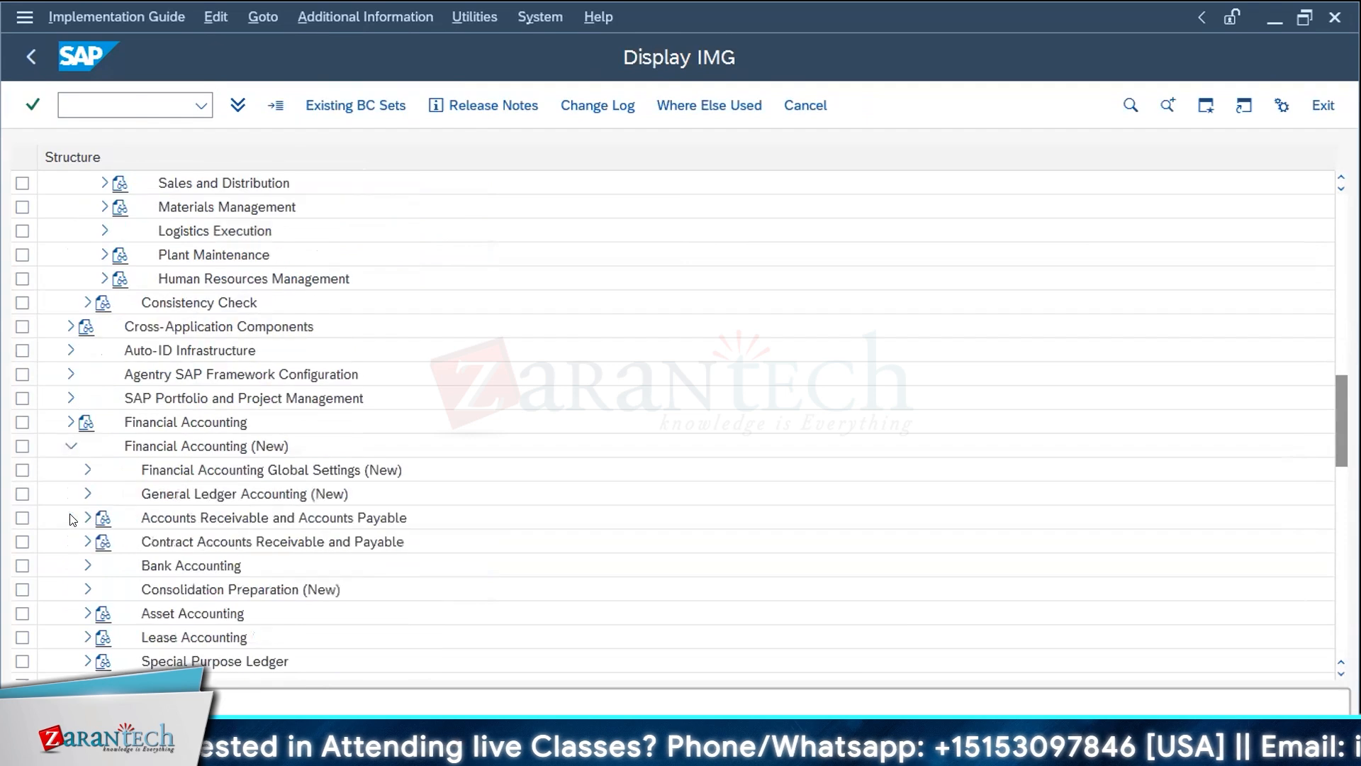
left_click(88, 469)
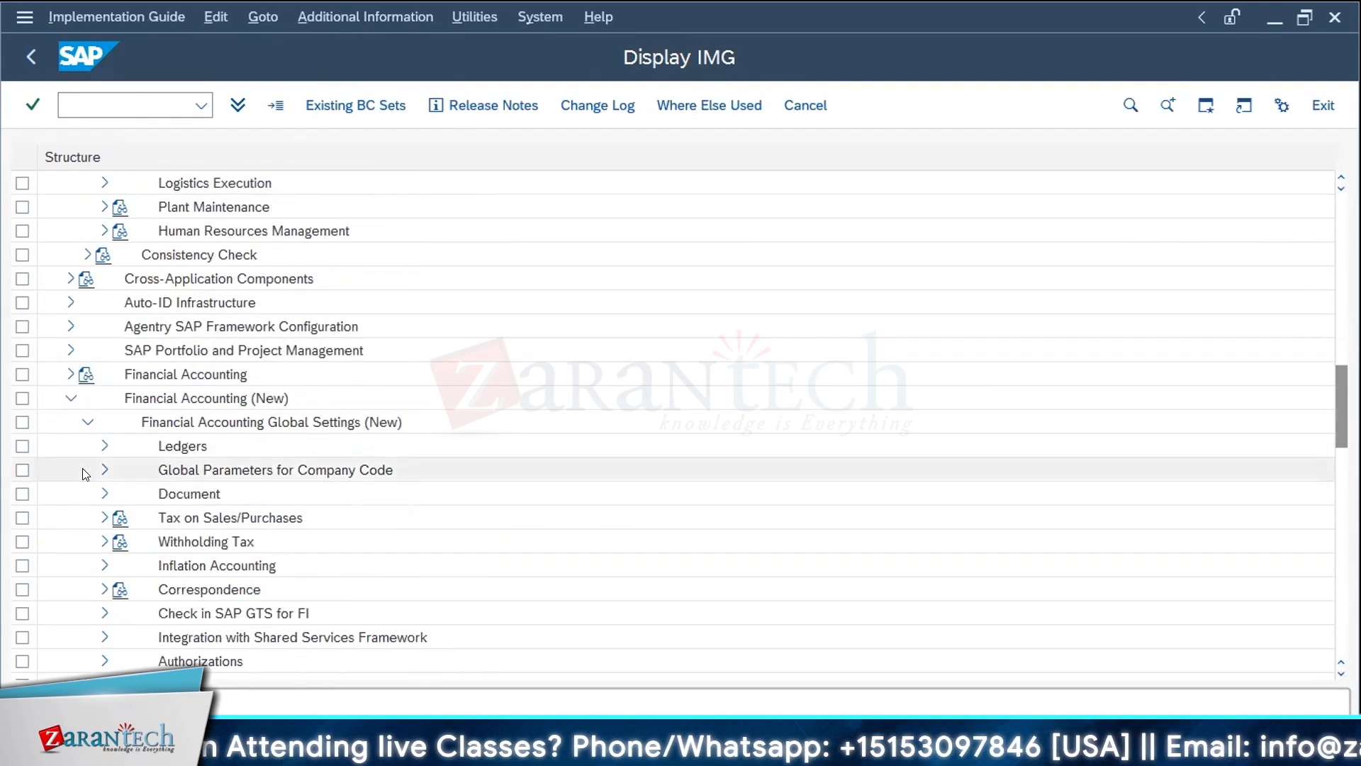
- Expand the classic Financial Accounting node through General Ledger Accounting, G/L Accounts and Master Data to show the Preparations activities
left_click(71, 374)
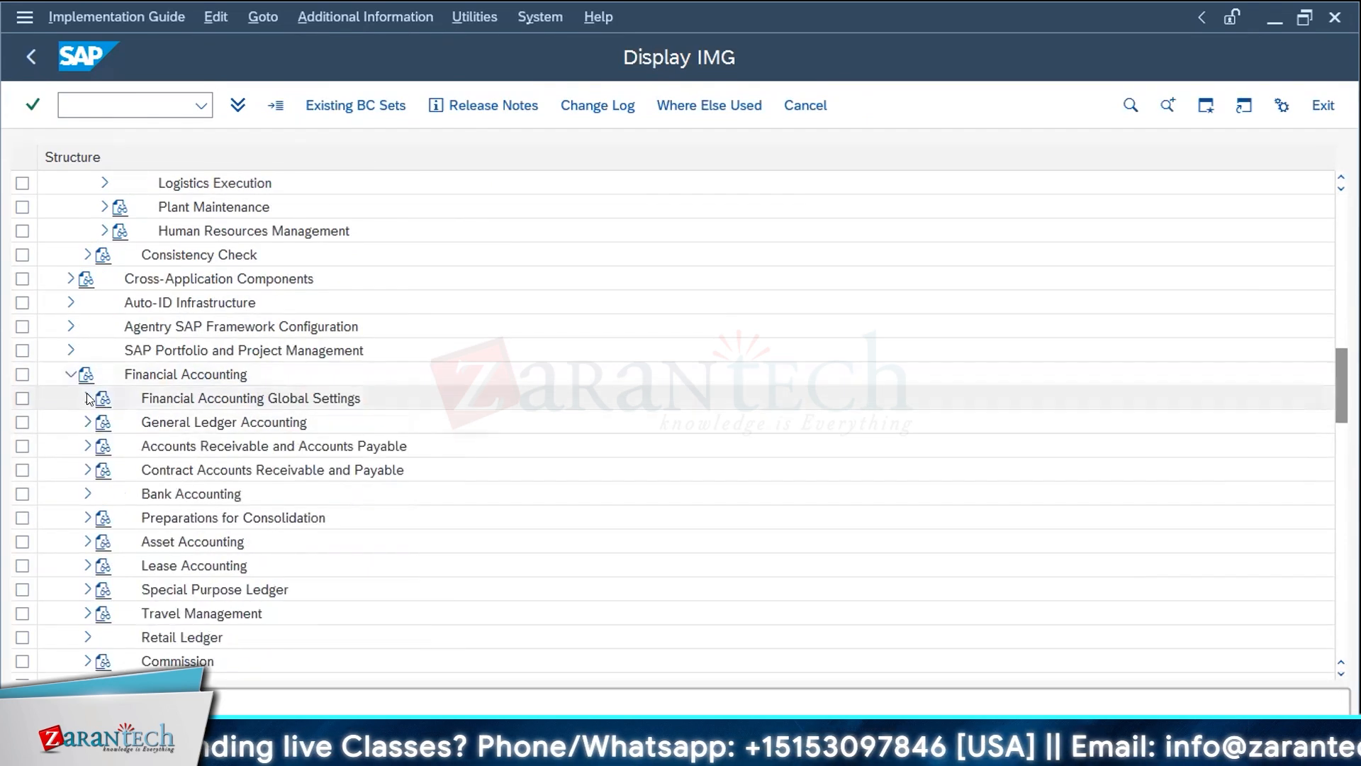
left_click(88, 399)
left_click(88, 302)
left_click(88, 327)
left_click(105, 350)
left_click(122, 375)
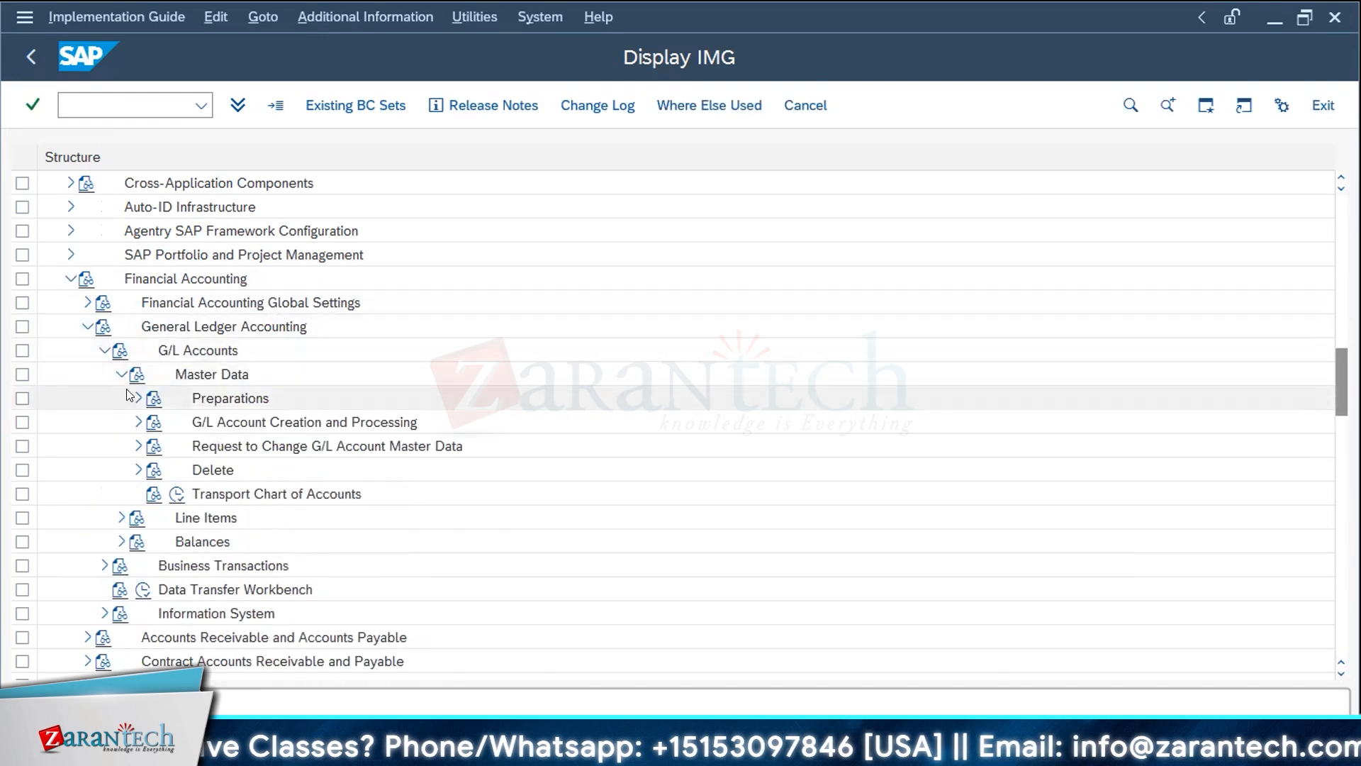
left_click(137, 398)
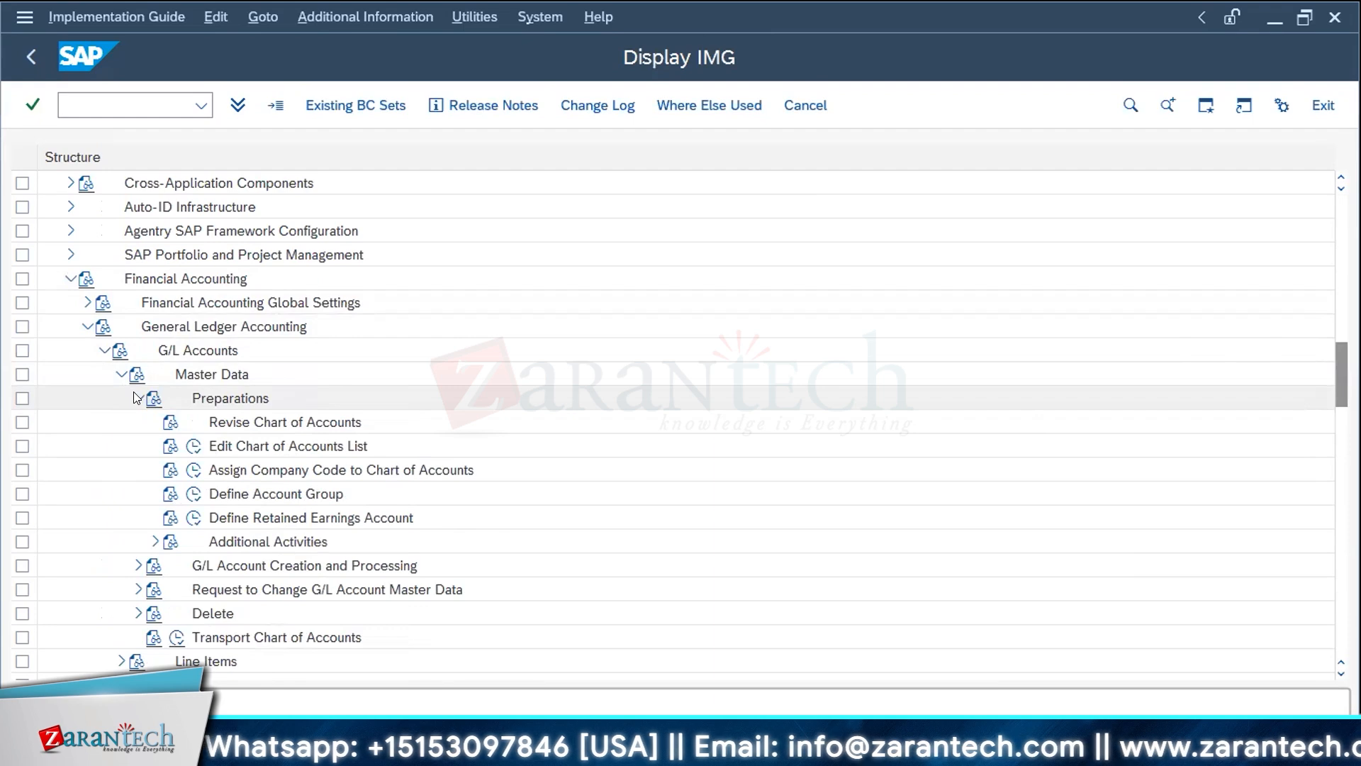
- Collapse G/L Accounts, the classic Financial Accounting node and Financial Accounting Global Settings (New)
scroll(336, 504, "down", 2)
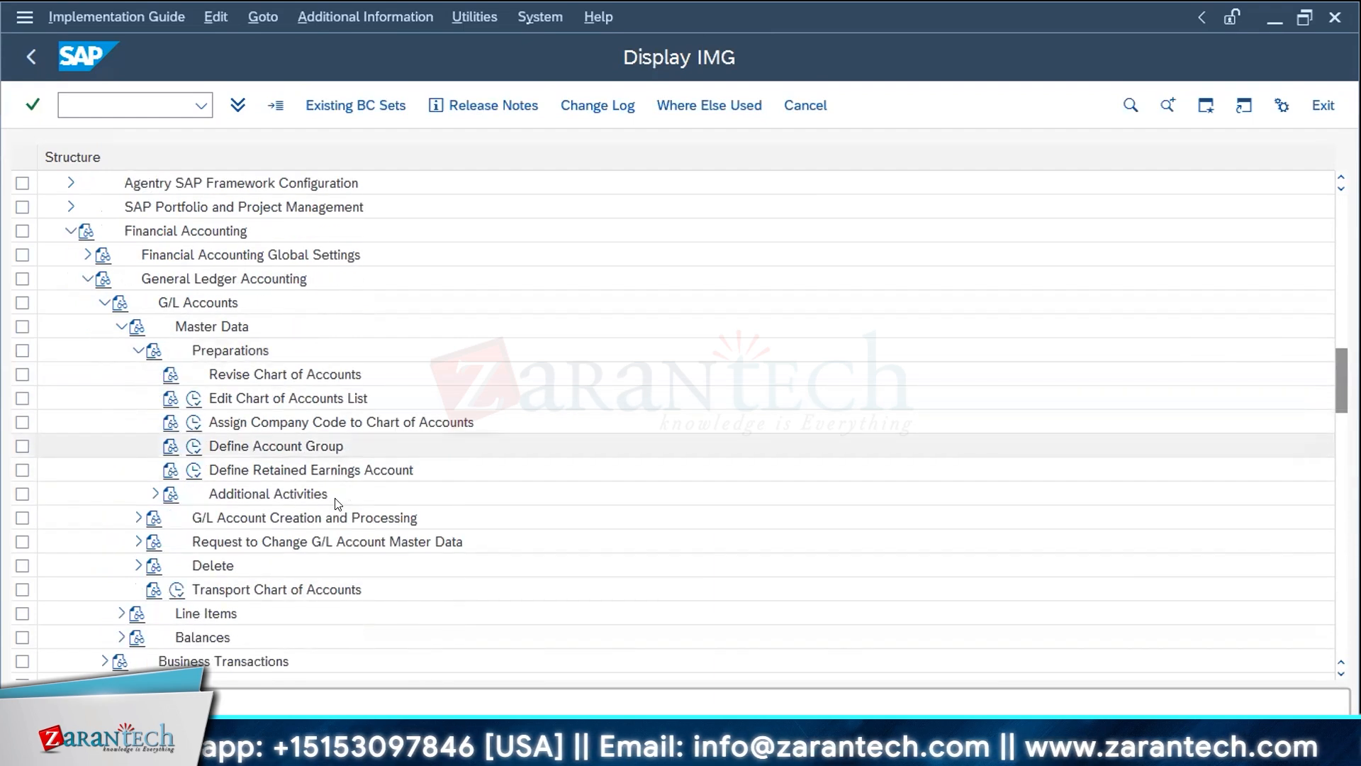
scroll(336, 503, "down", 10)
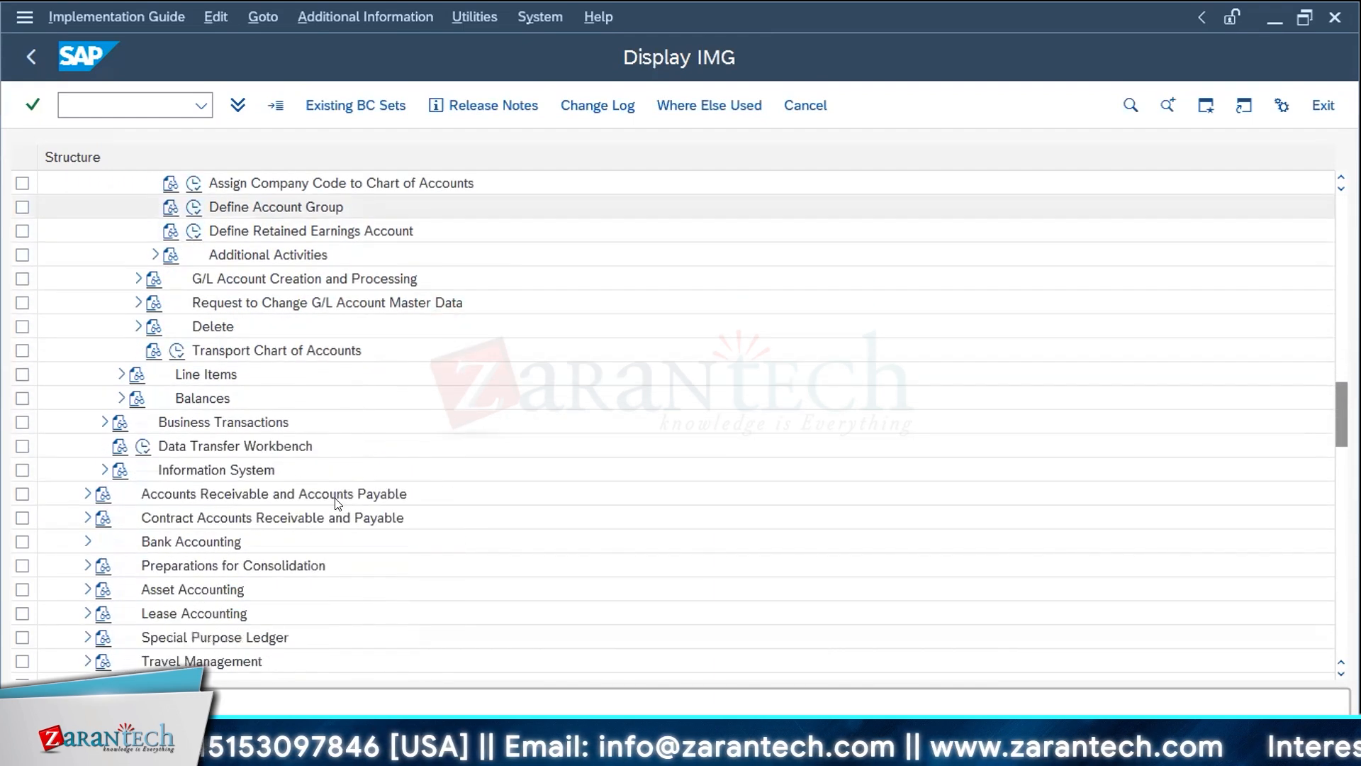
scroll(337, 503, "down", 4)
scroll(337, 504, "up", 9)
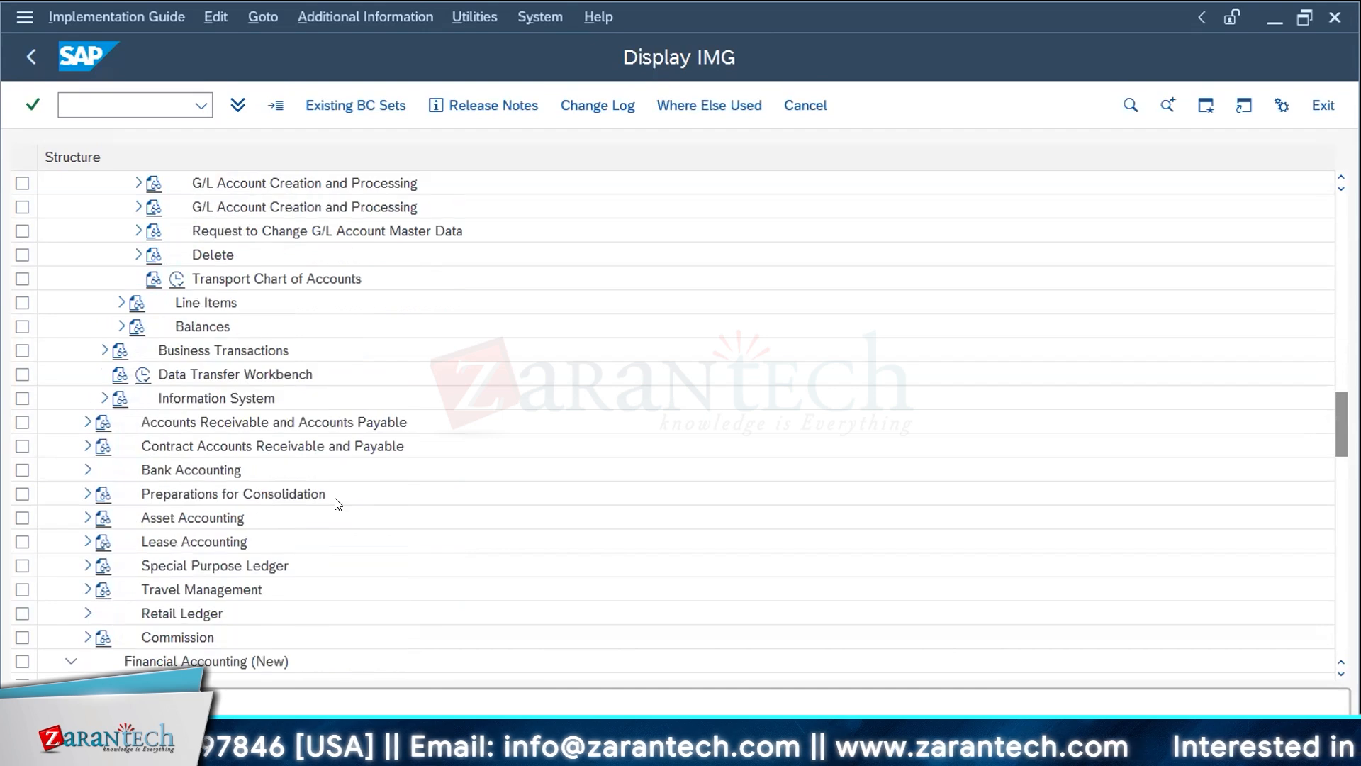
left_click(103, 185)
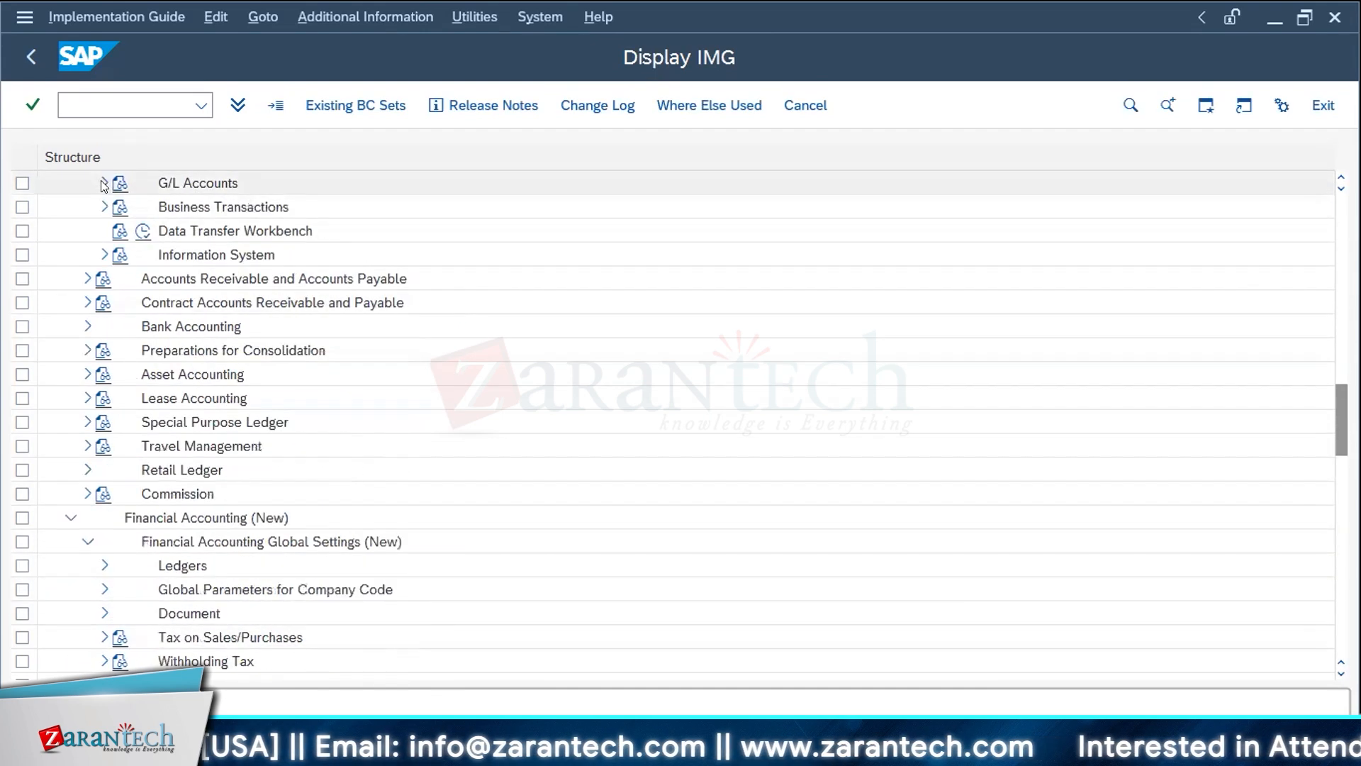
scroll(145, 315, "up", 3)
scroll(145, 315, "up", 5)
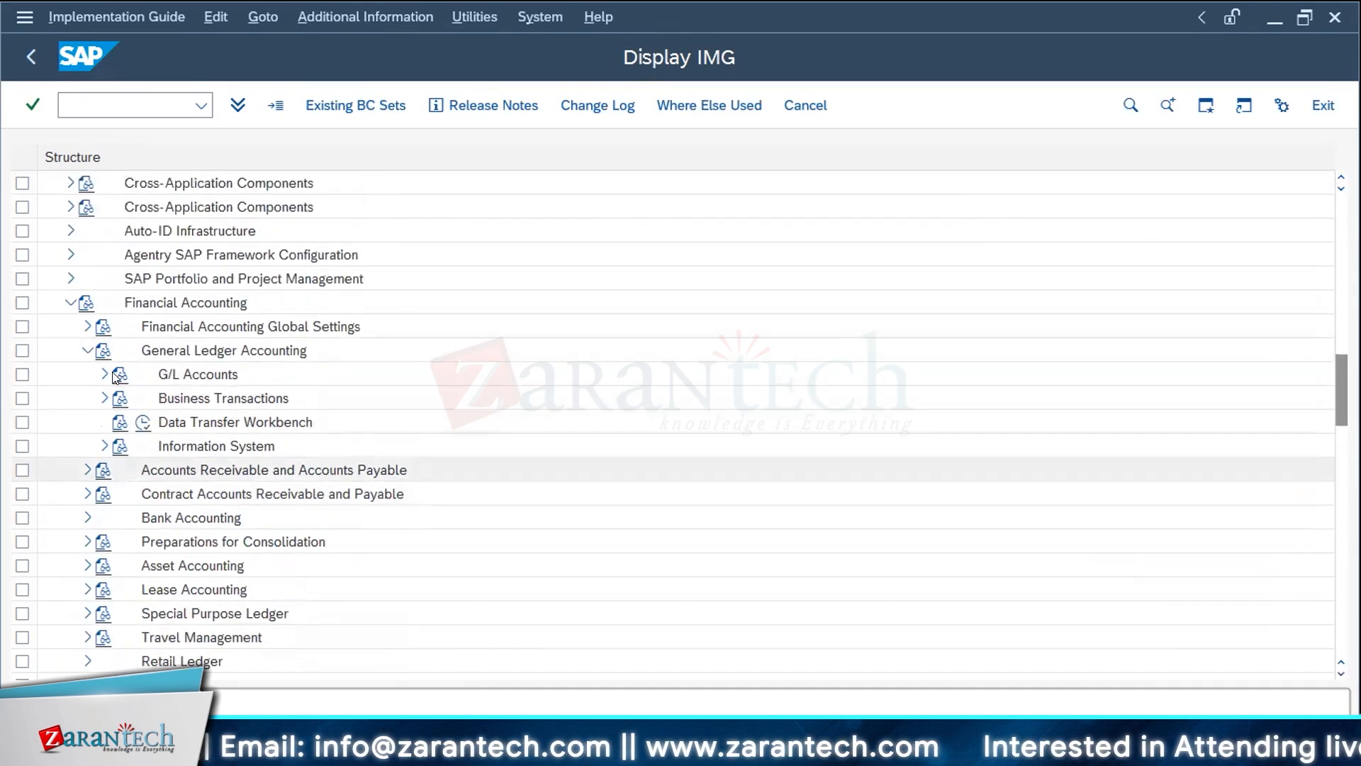
left_click(70, 303)
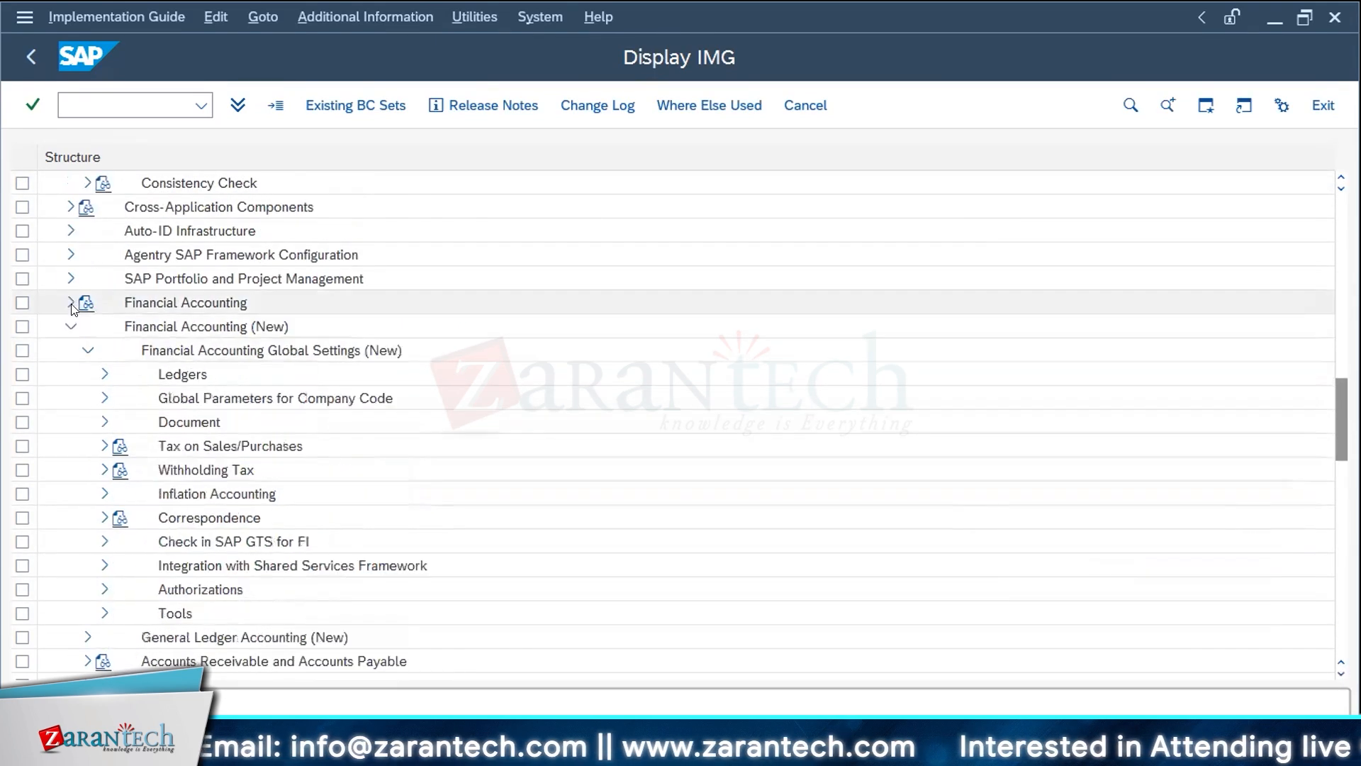
left_click(86, 350)
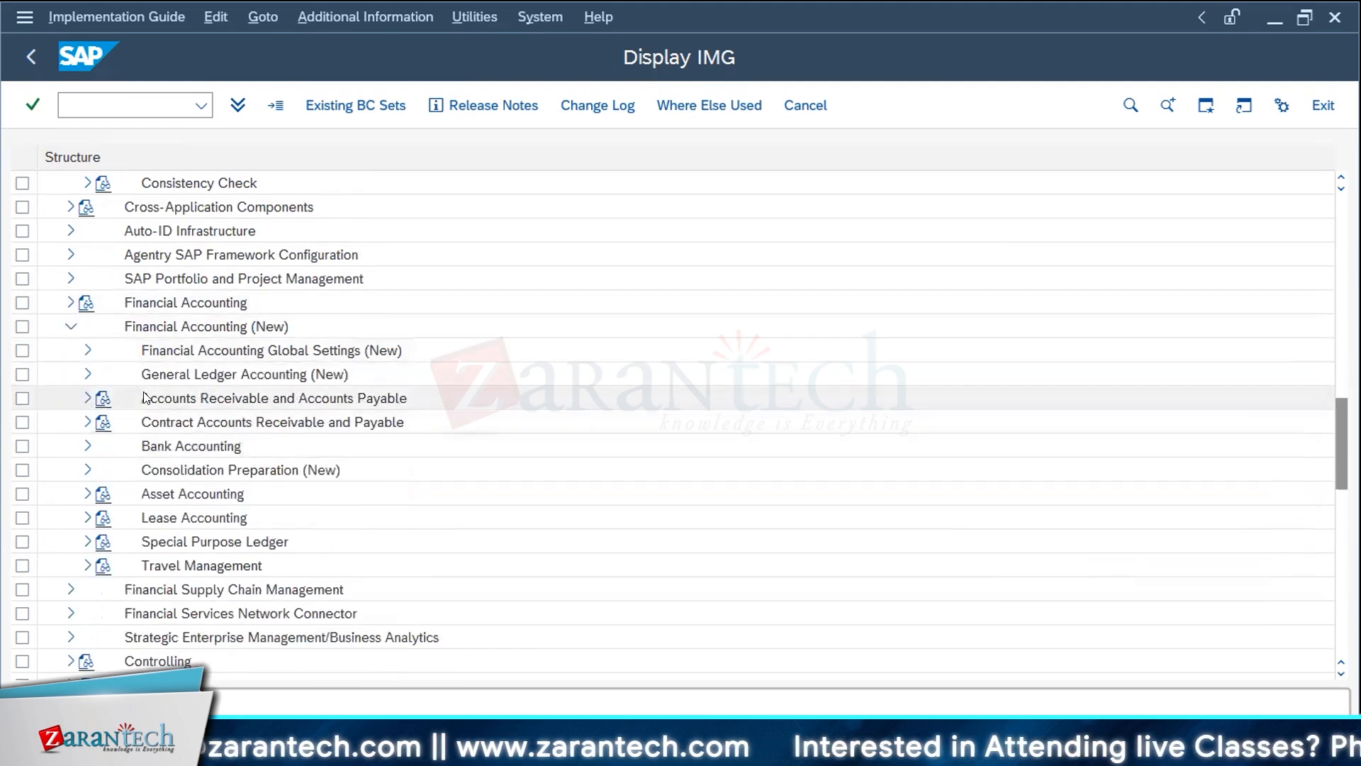
- Expand Accounts Receivable and Accounts Payable, look at the nodes under Customer Accounts and Vendor Accounts, and collapse those two
left_click(87, 398)
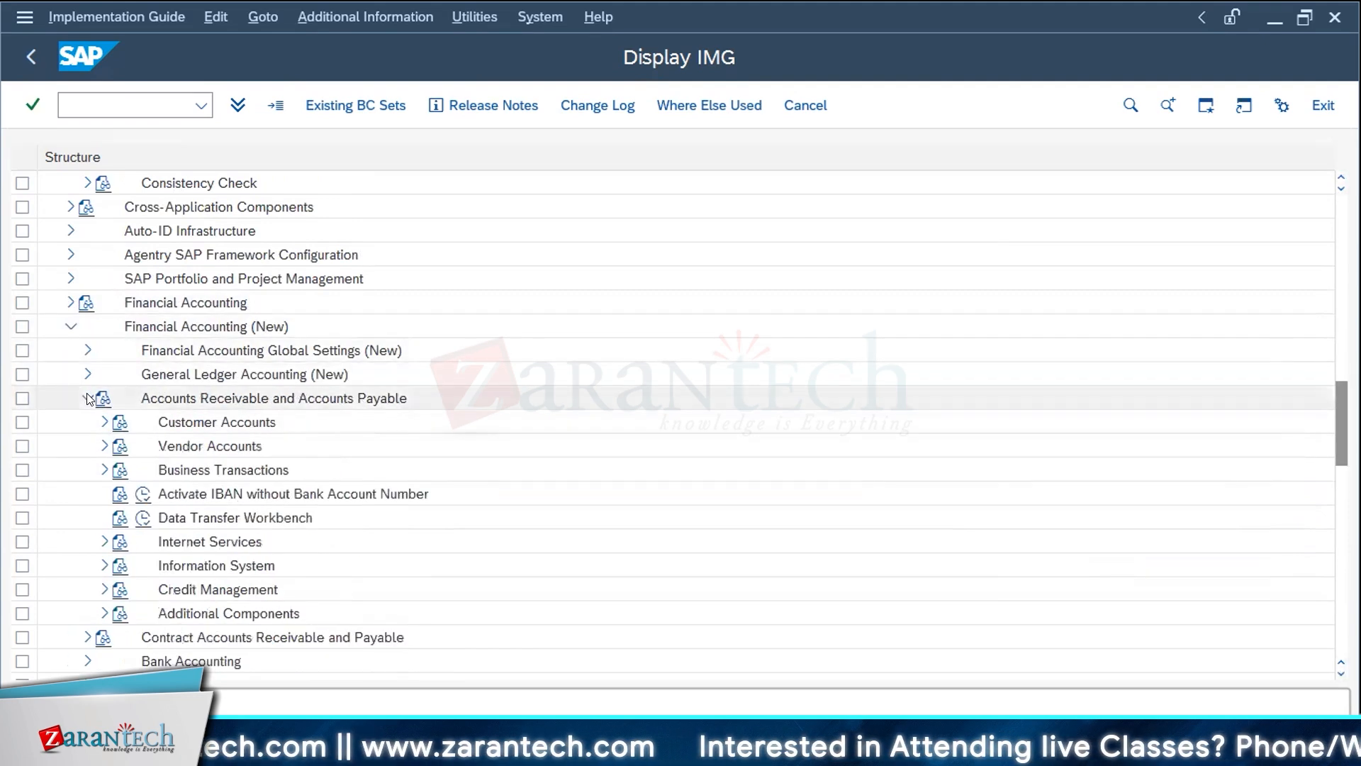
left_click(104, 422)
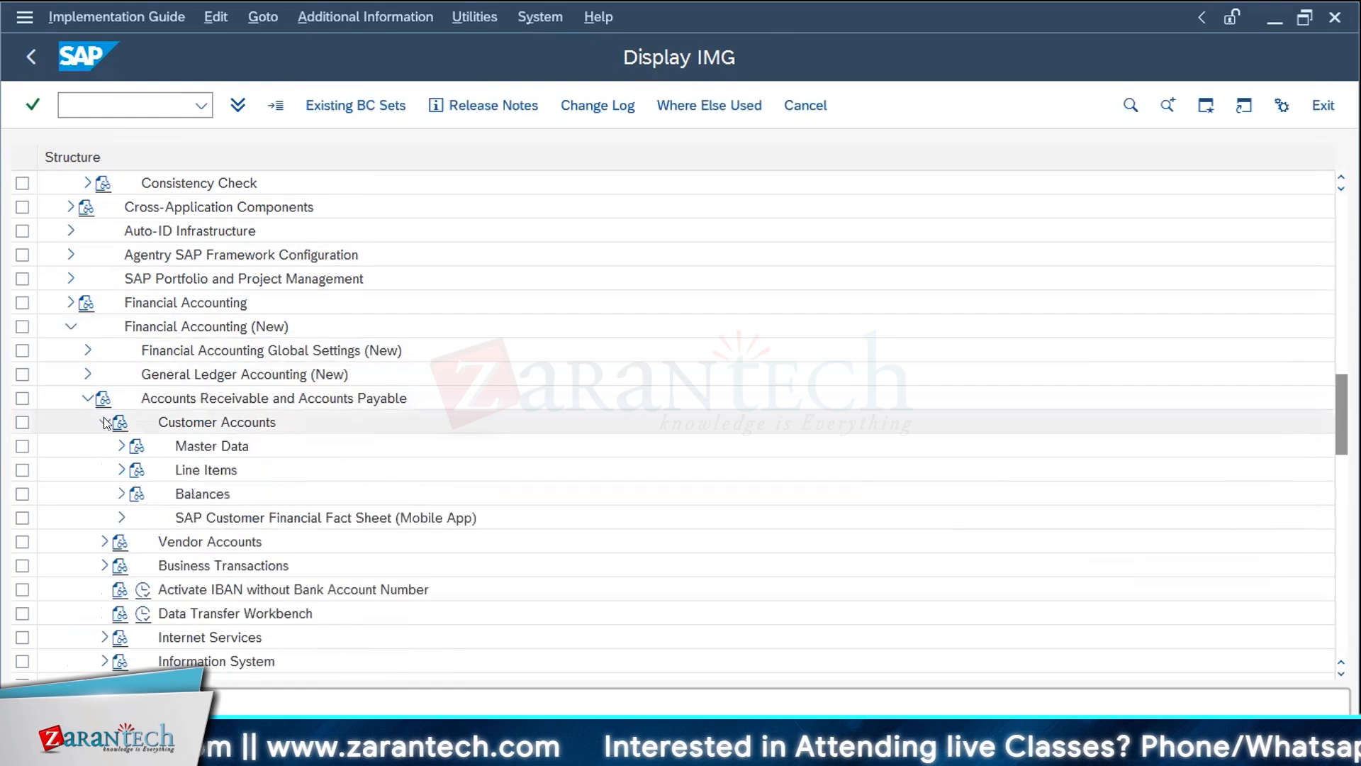
left_click(104, 541)
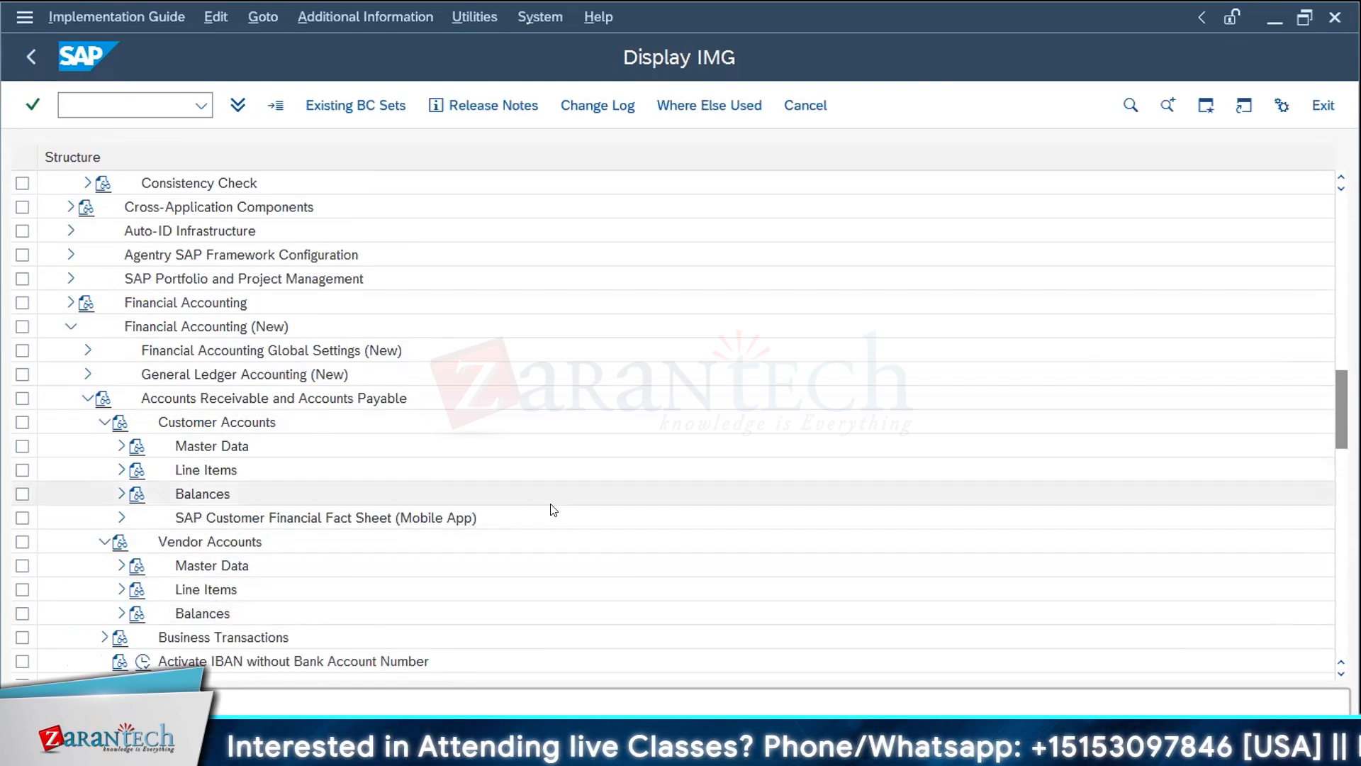
scroll(510, 504, "down", 2)
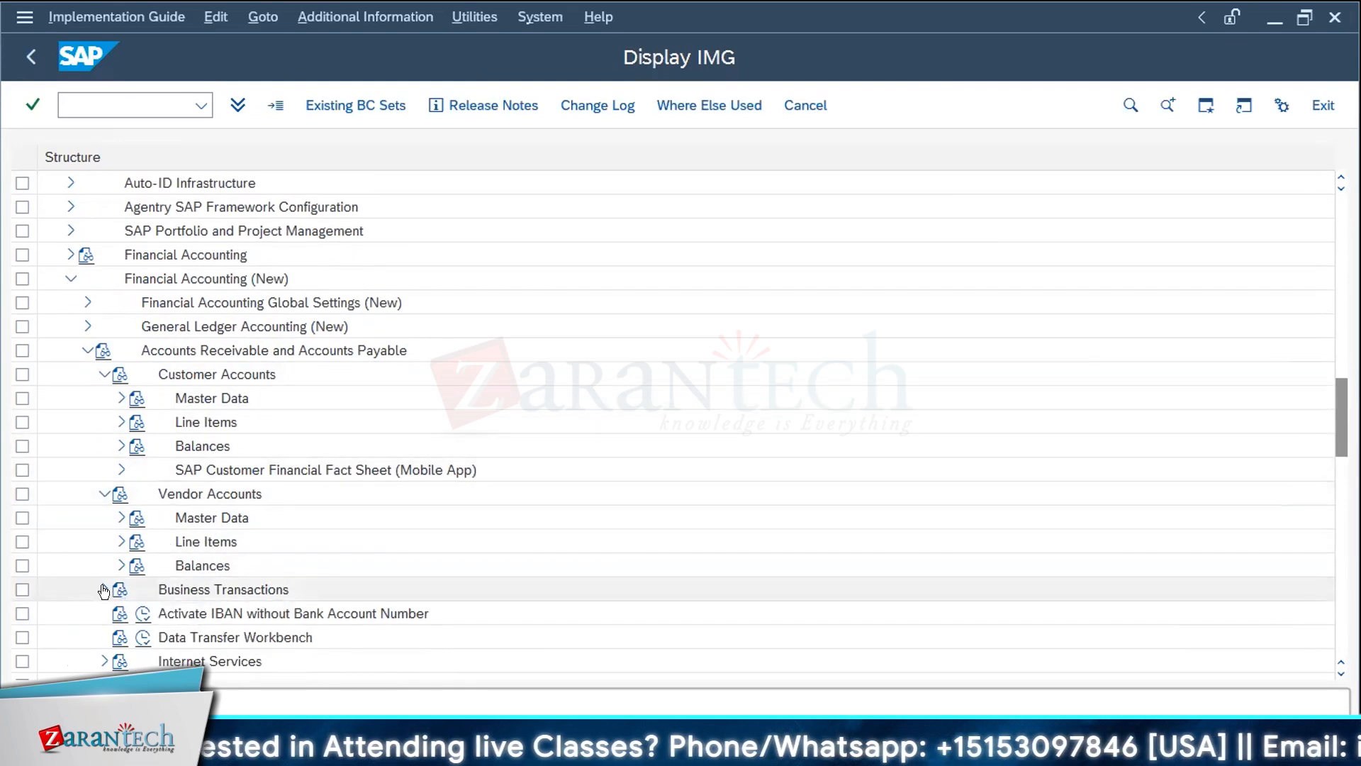
left_click(104, 375)
left_click(104, 399)
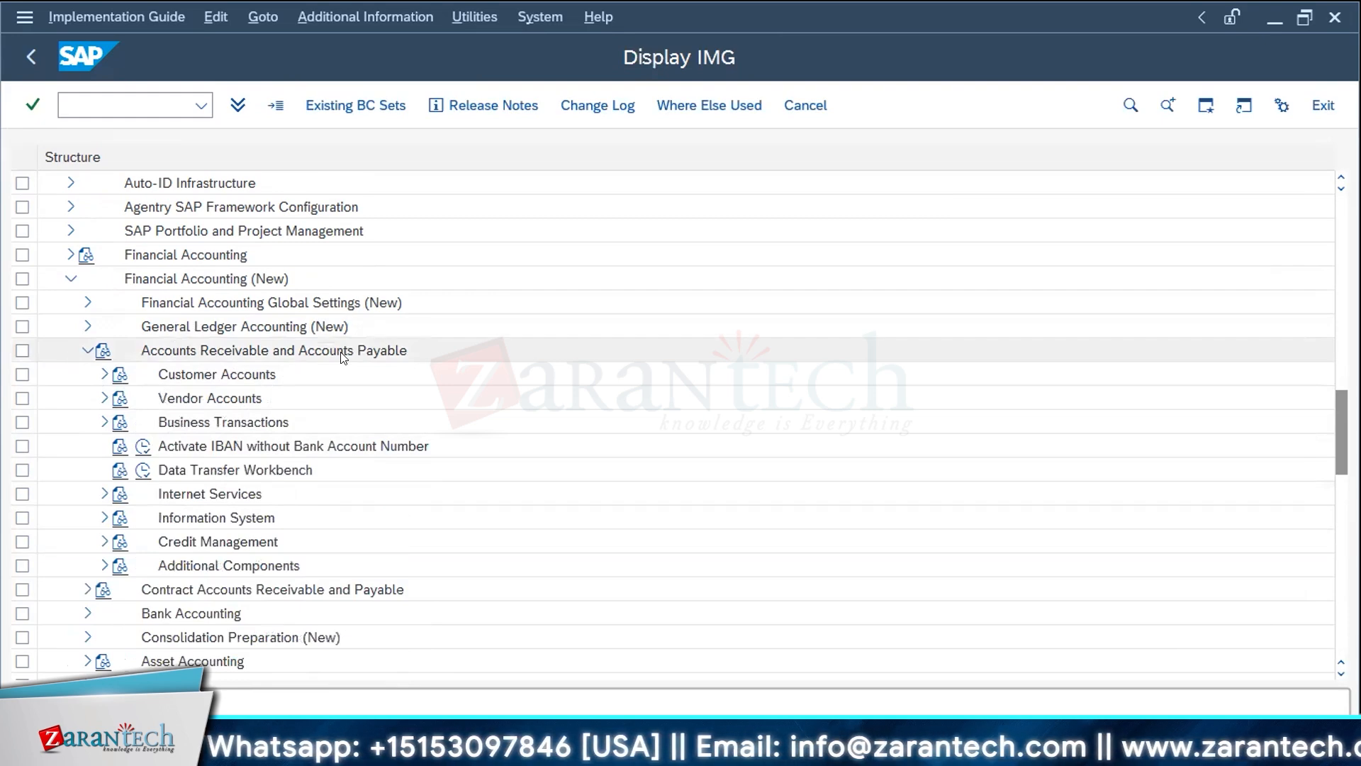
- Expand Customer Accounts, look briefly at its Master Data nodes, and view the Customer Accounts documentation before closing it
left_click(103, 374)
left_click(119, 398)
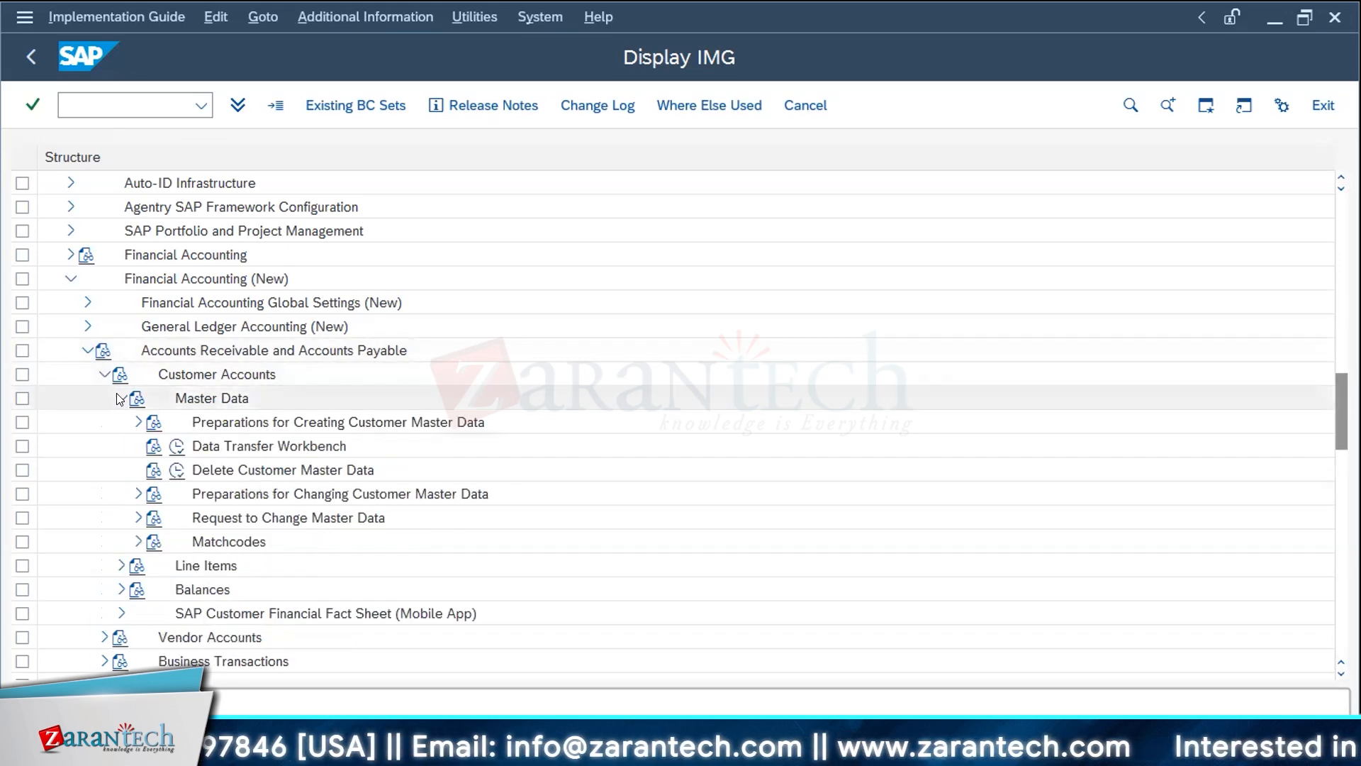
left_click(120, 398)
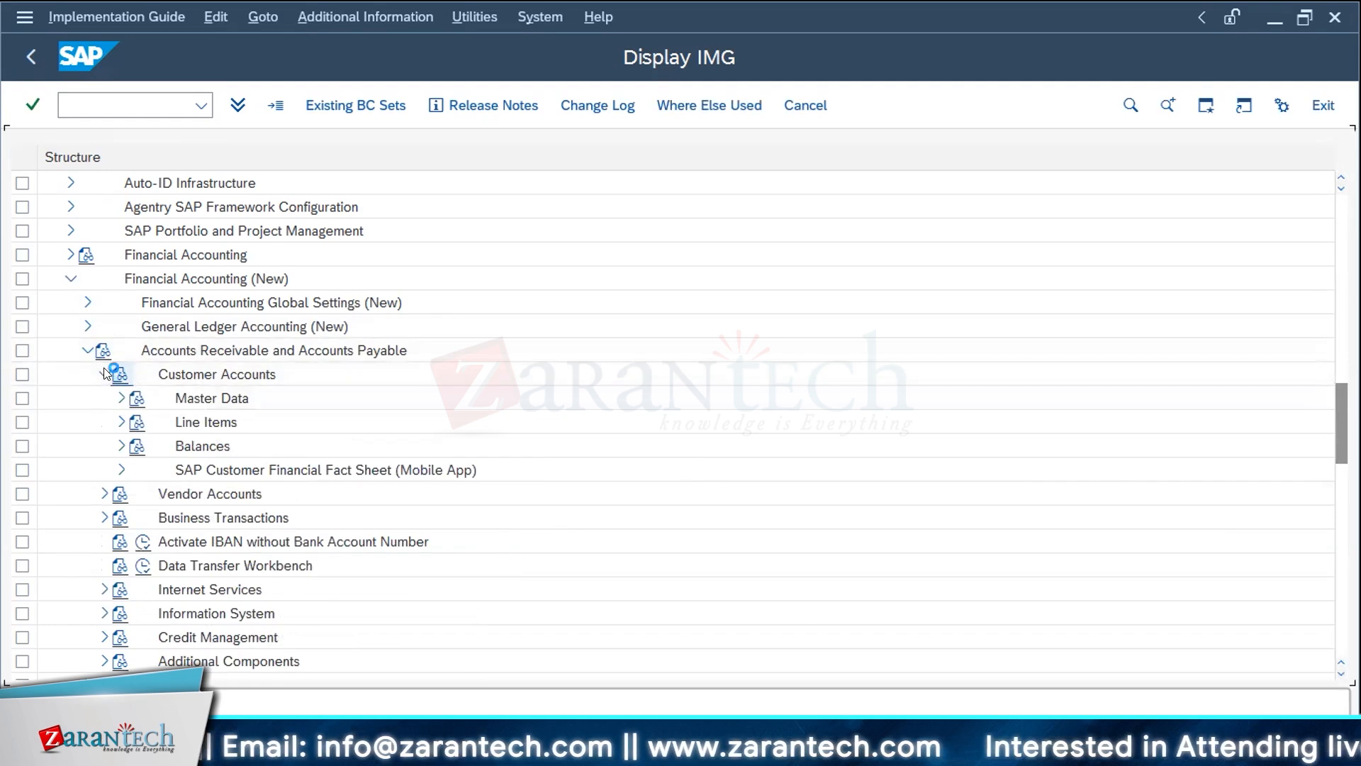
left_click(119, 374)
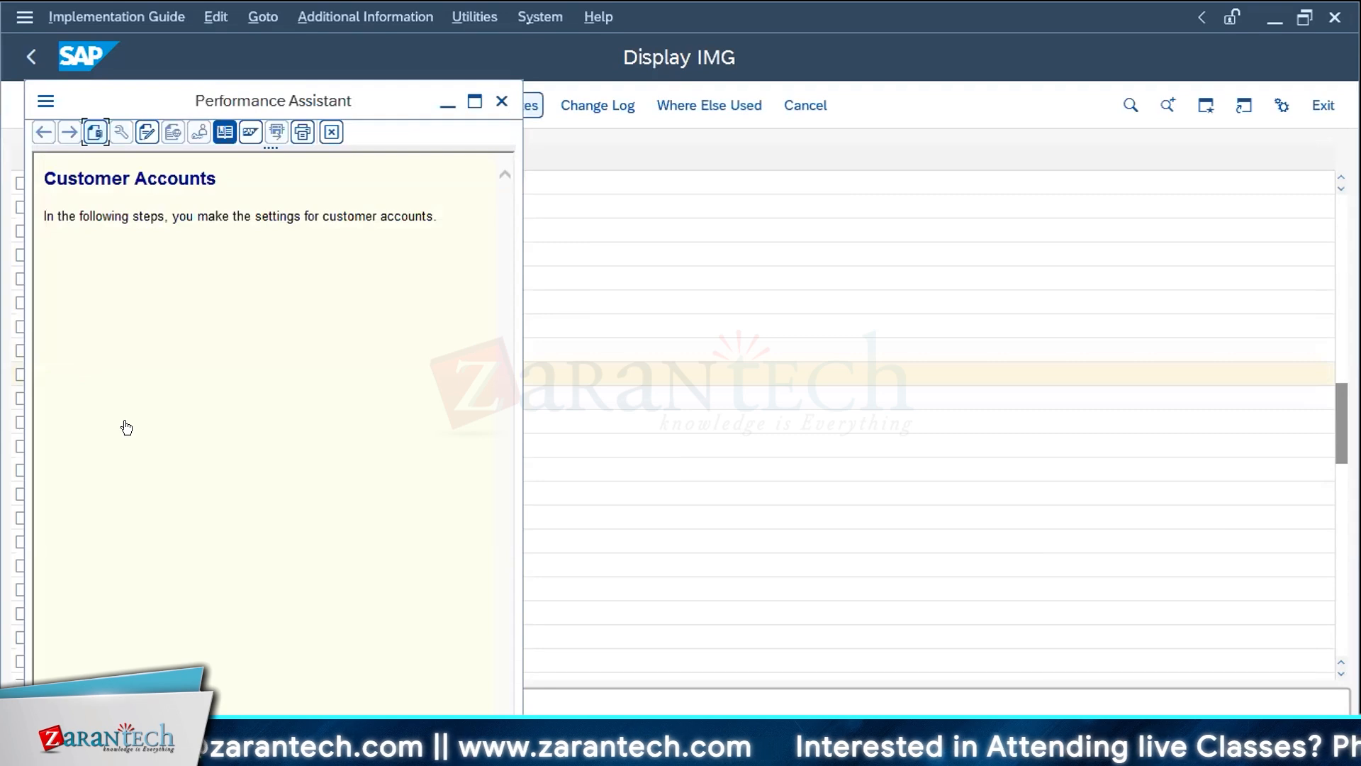
key("Escape")
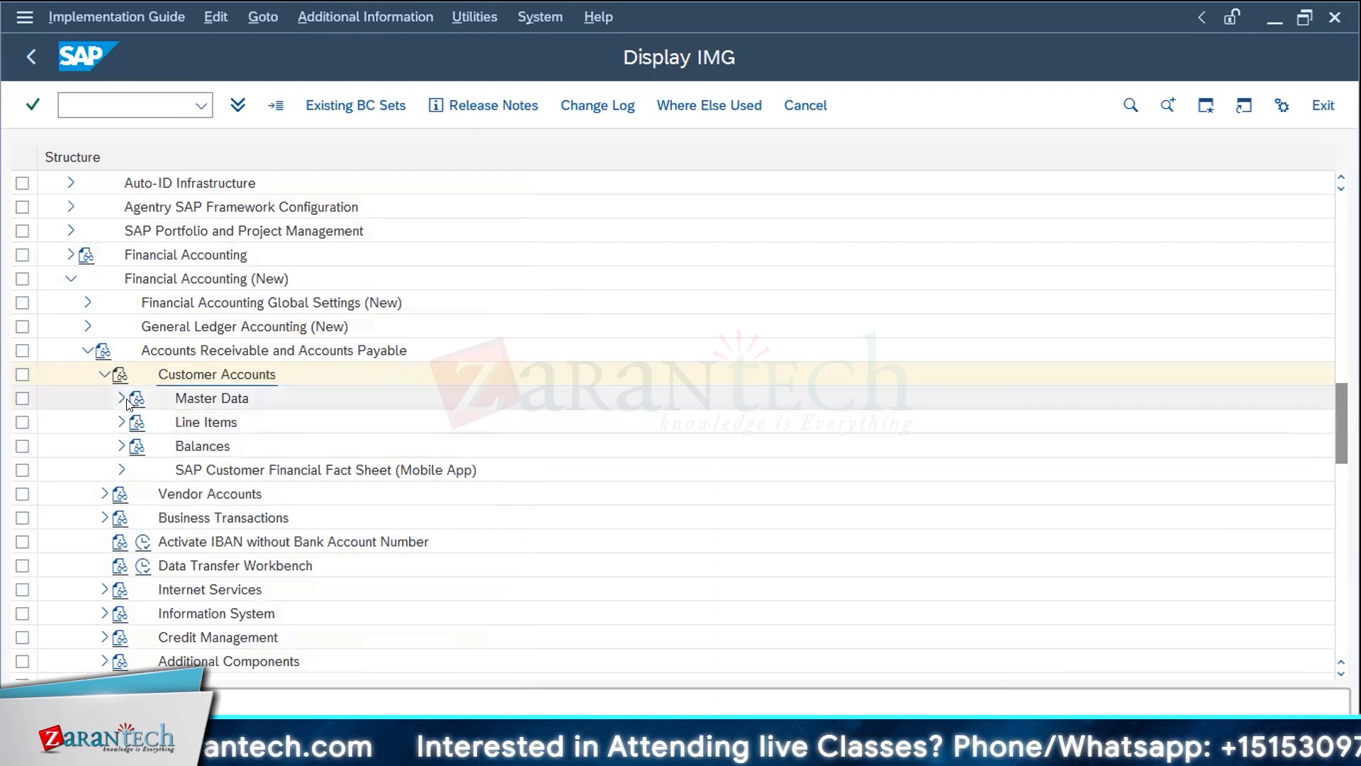
- Expand Preparations for Creating Customer Master Data under Master Data and execute Define Account Groups with Screen Layout (Customers)
left_click(121, 399)
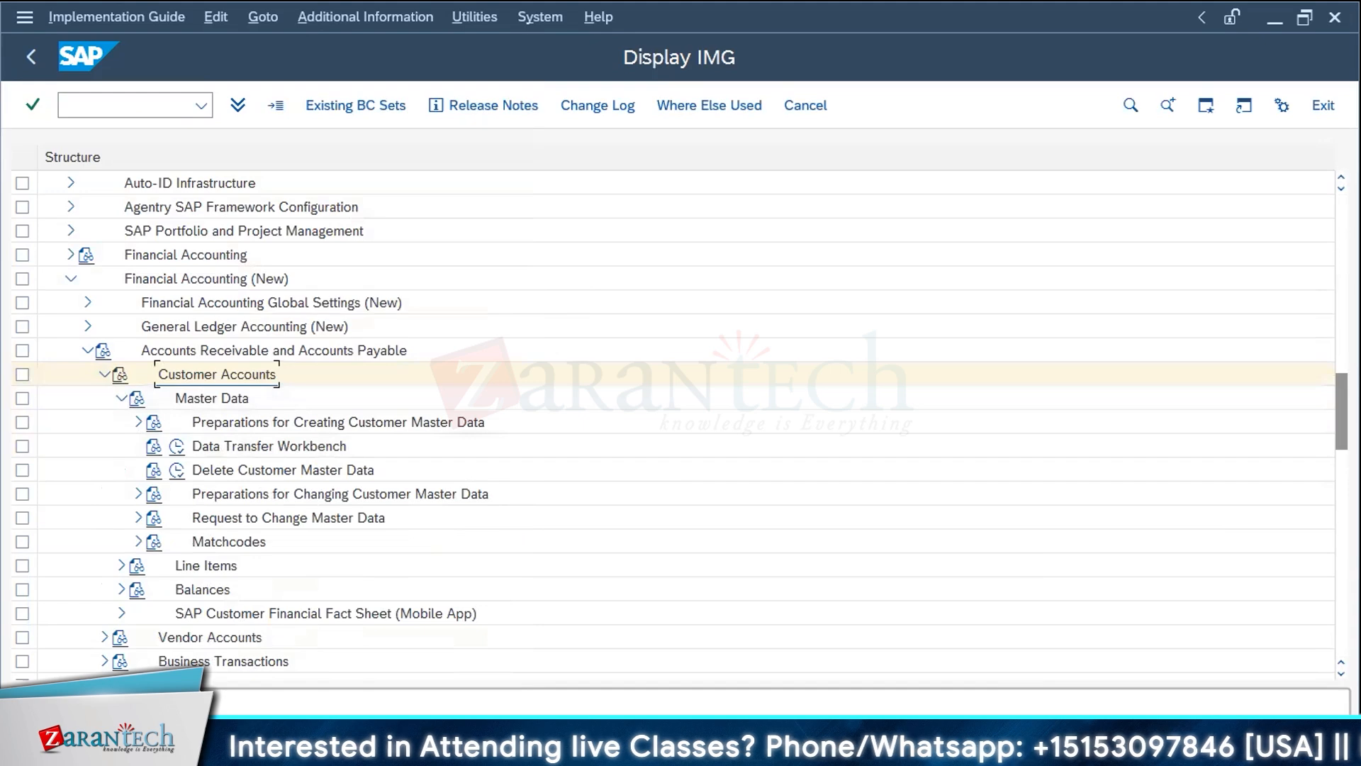
left_click(138, 422)
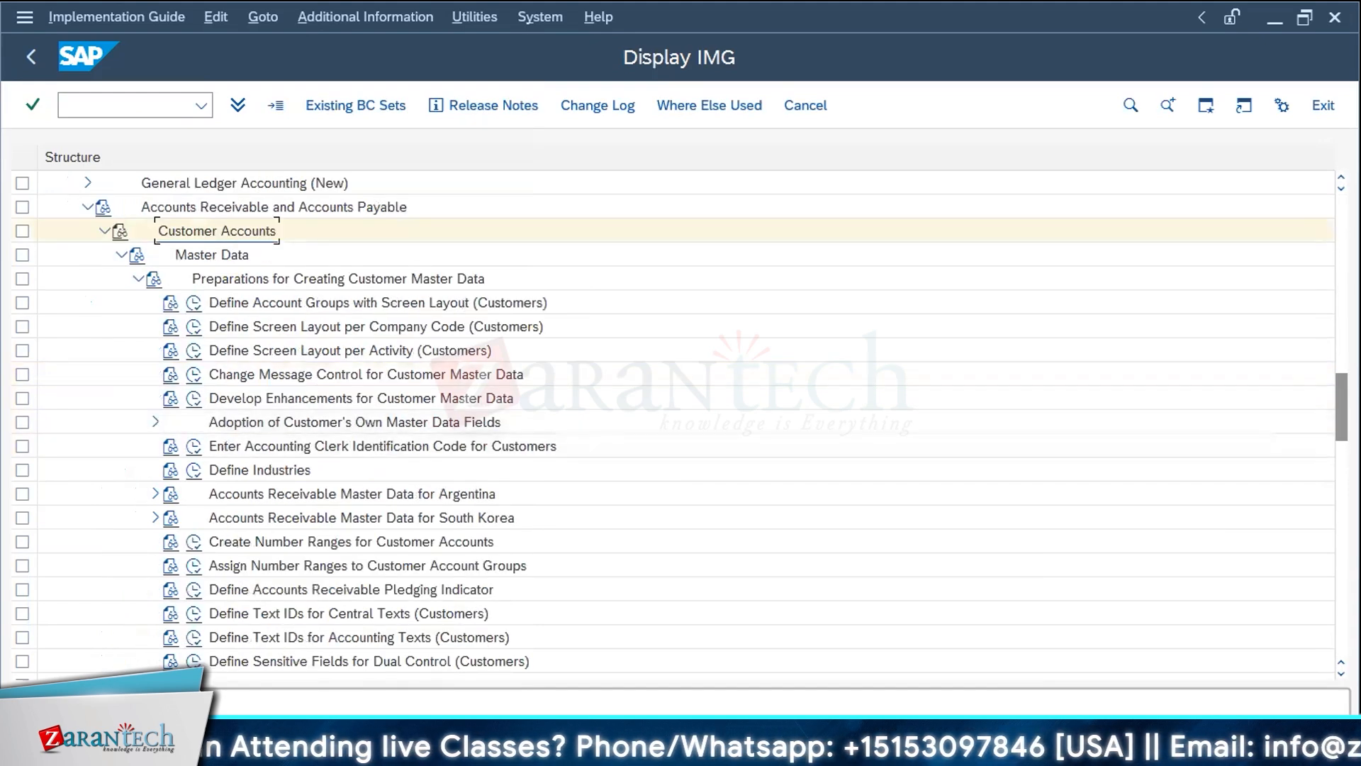
key("alt+Tab")
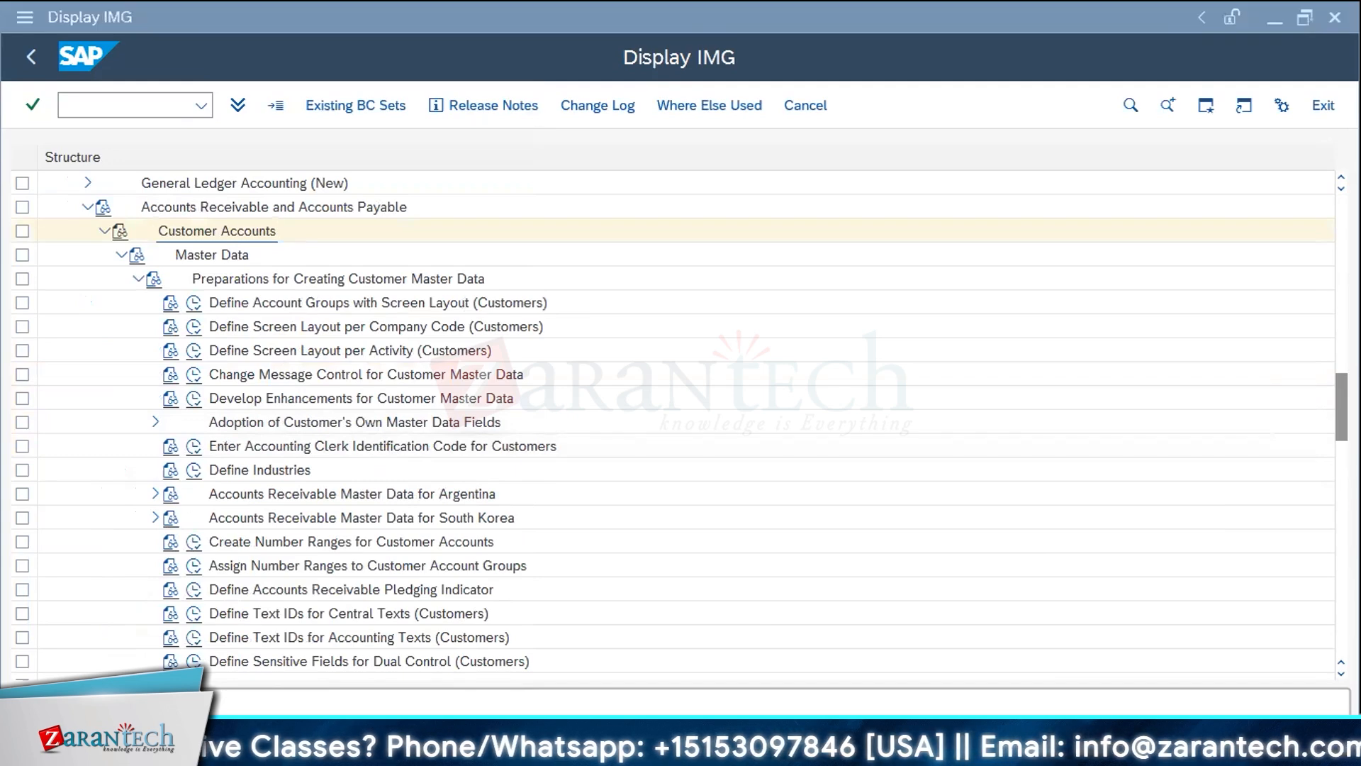
left_click(194, 303)
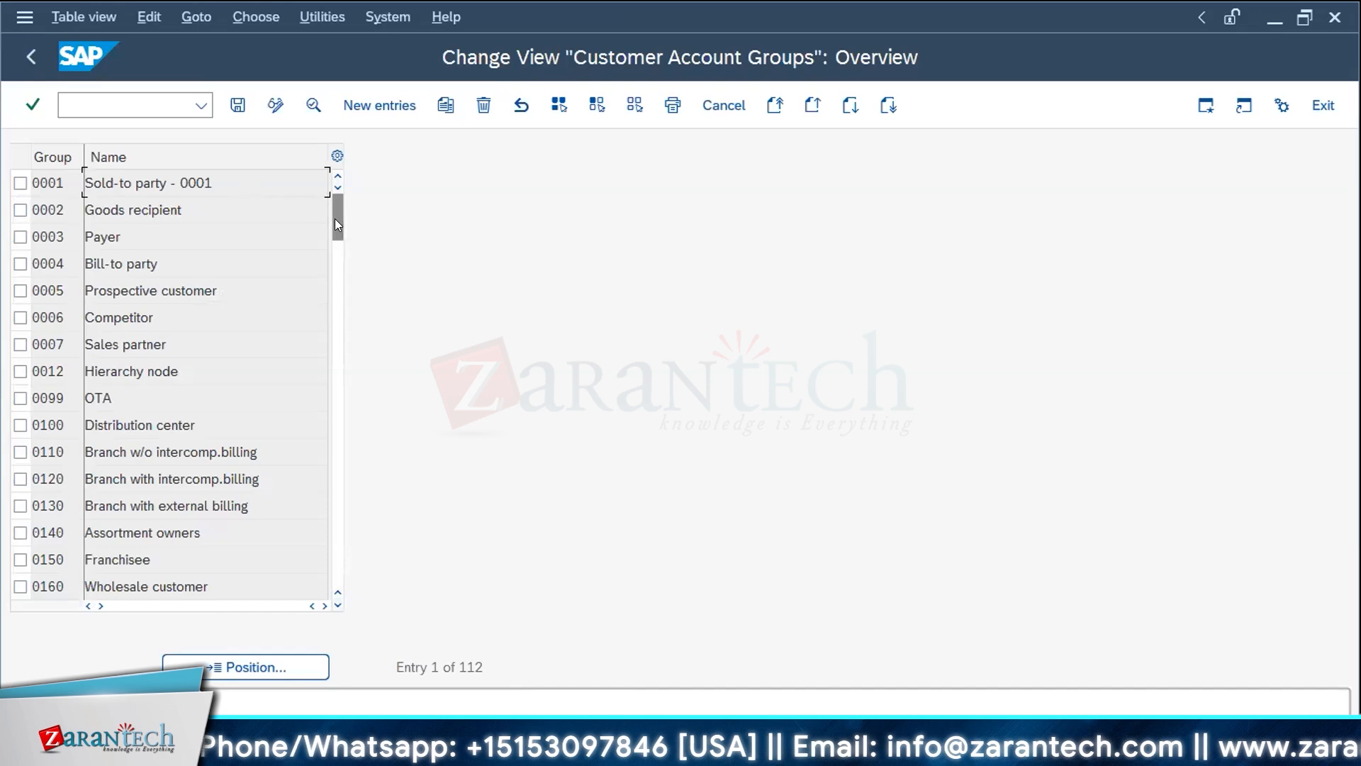
- Try to copy the account group KUNA (General customers) and expand its field status, and cancel the copy
scroll(178, 357, "down", 7)
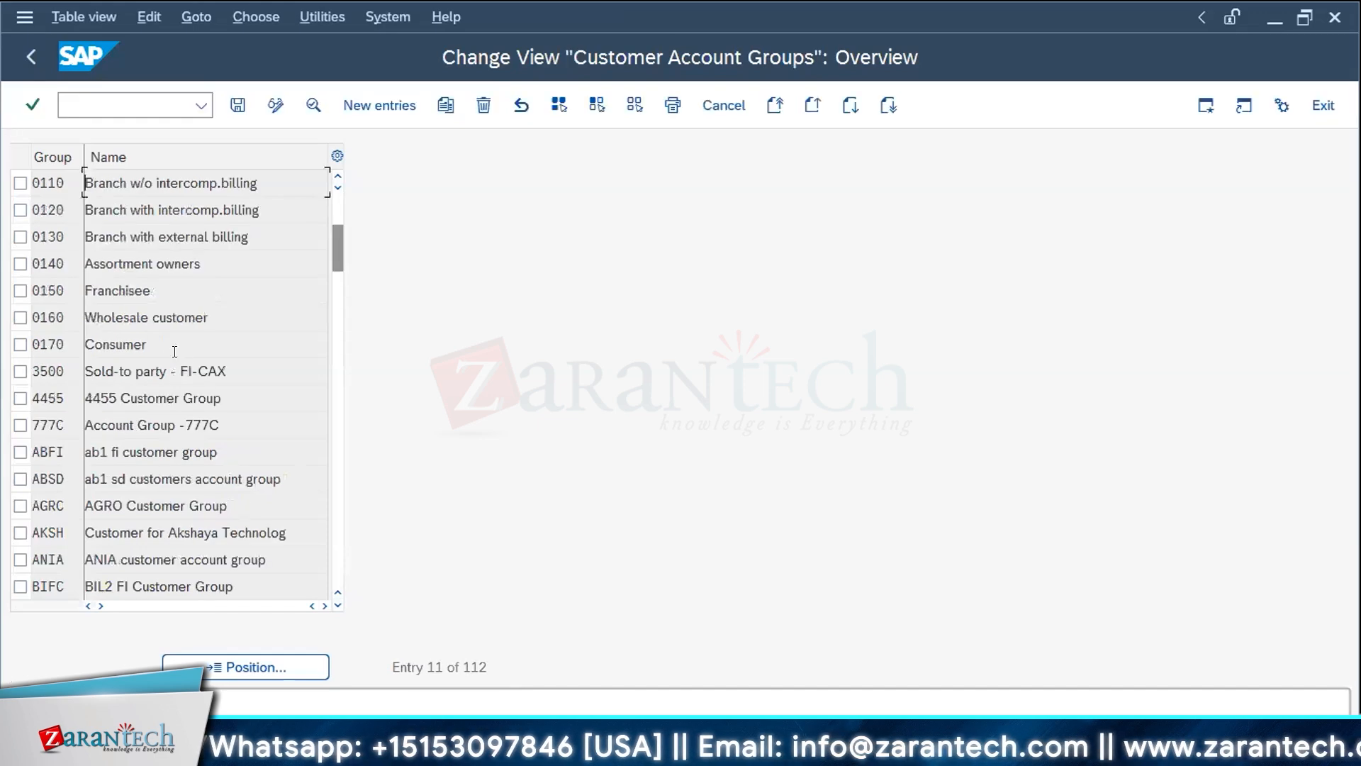
scroll(174, 351, "down", 3)
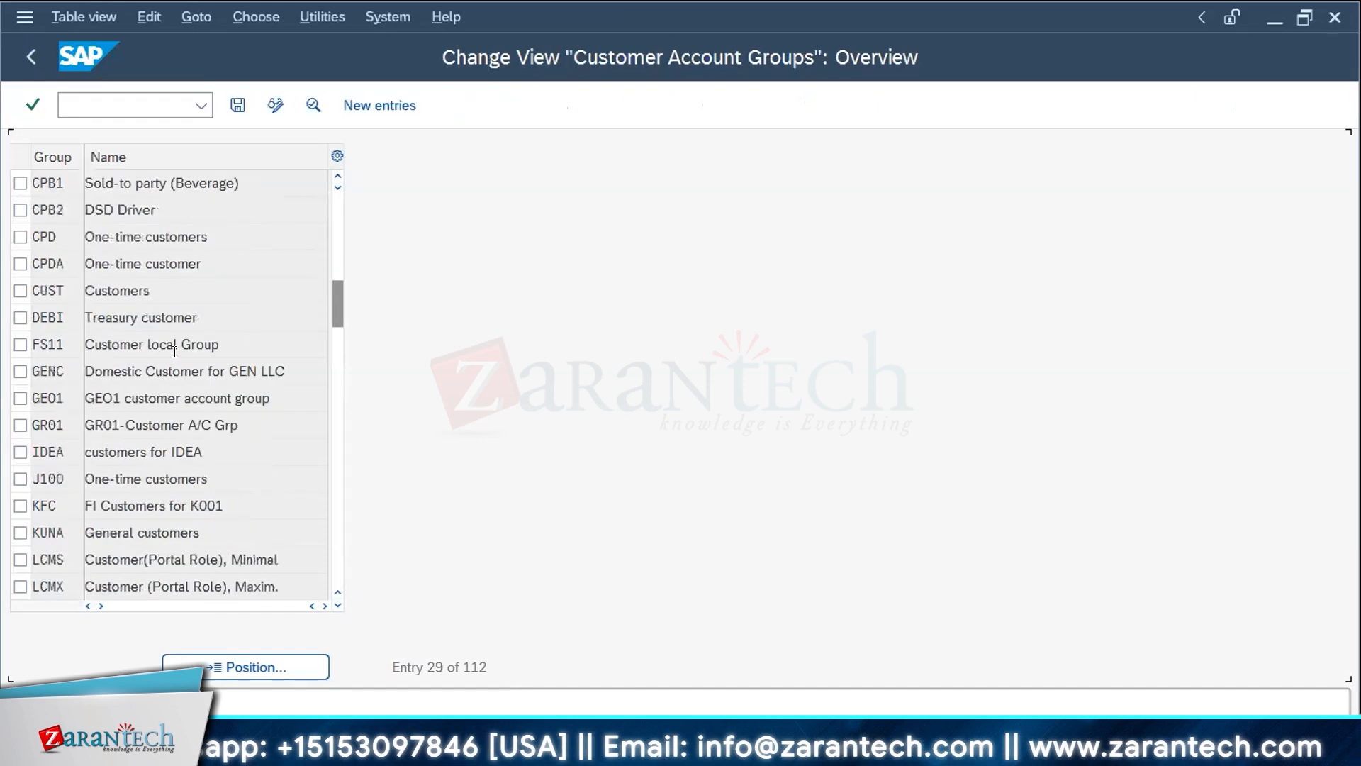
scroll(174, 351, "down", 3)
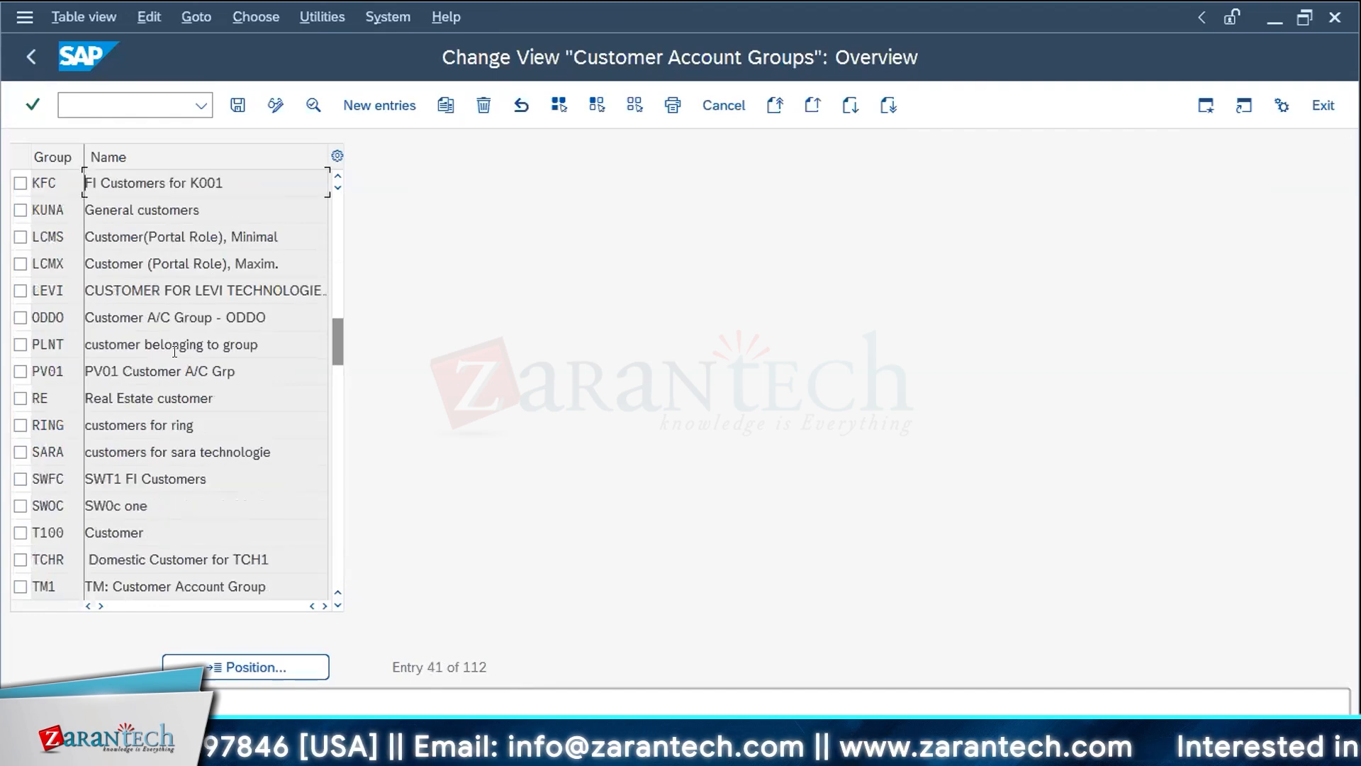
left_click(21, 209)
left_click(21, 210)
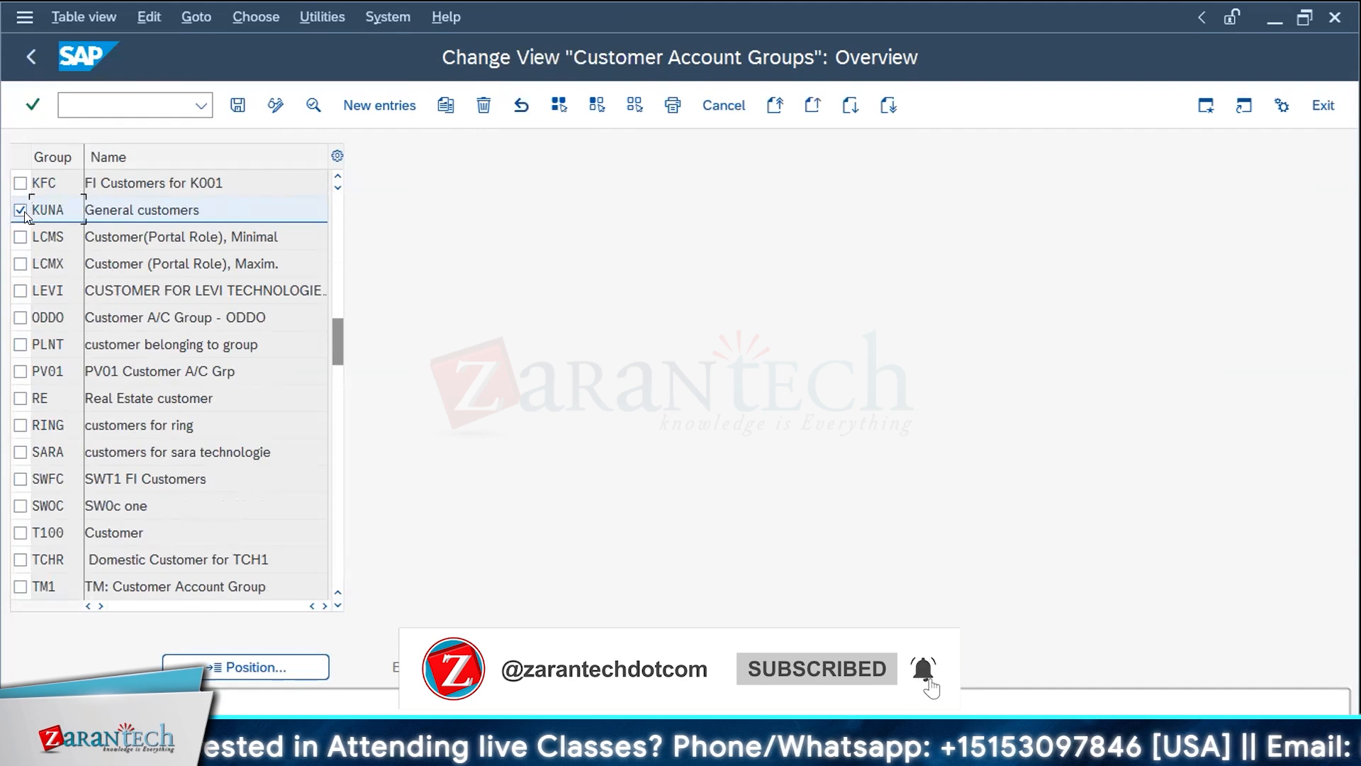
left_click(447, 105)
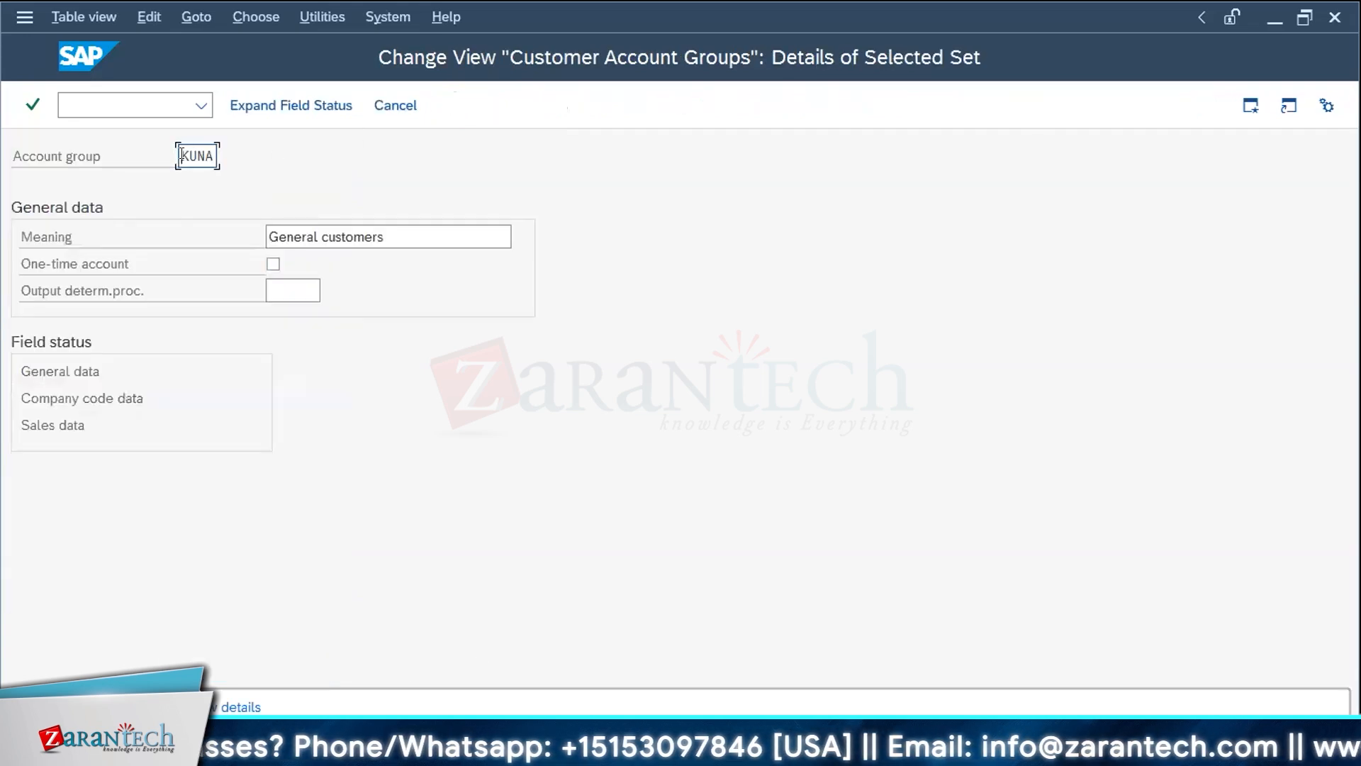
left_click_drag(182, 155, 223, 155)
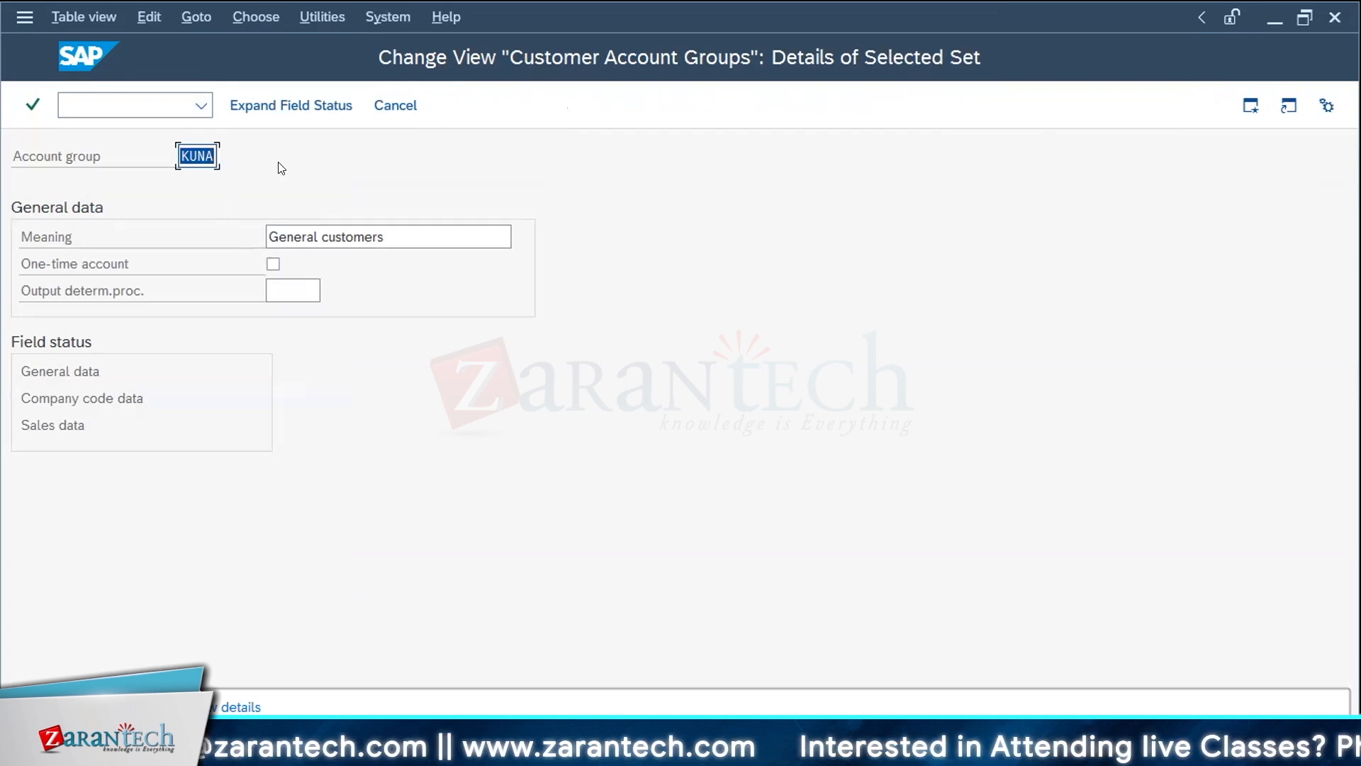
left_click(305, 107)
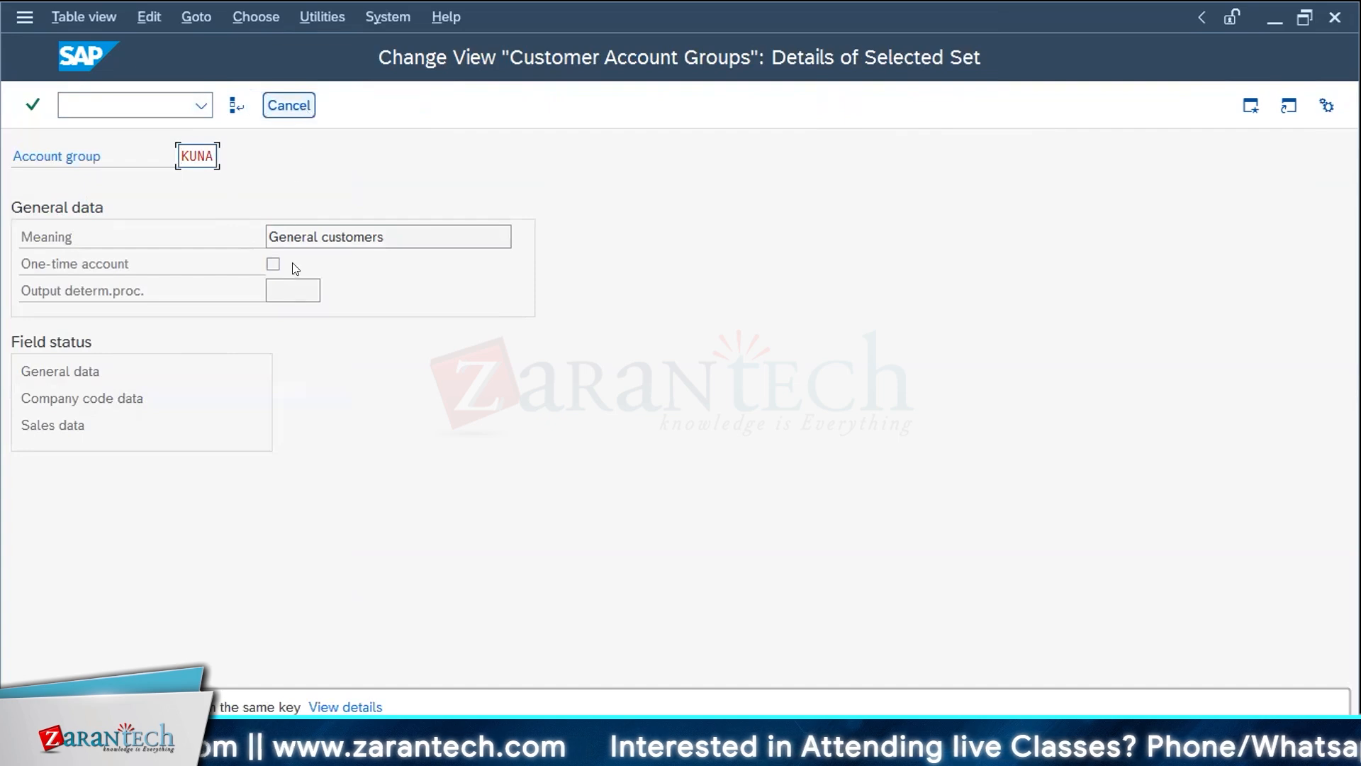
left_click(287, 105)
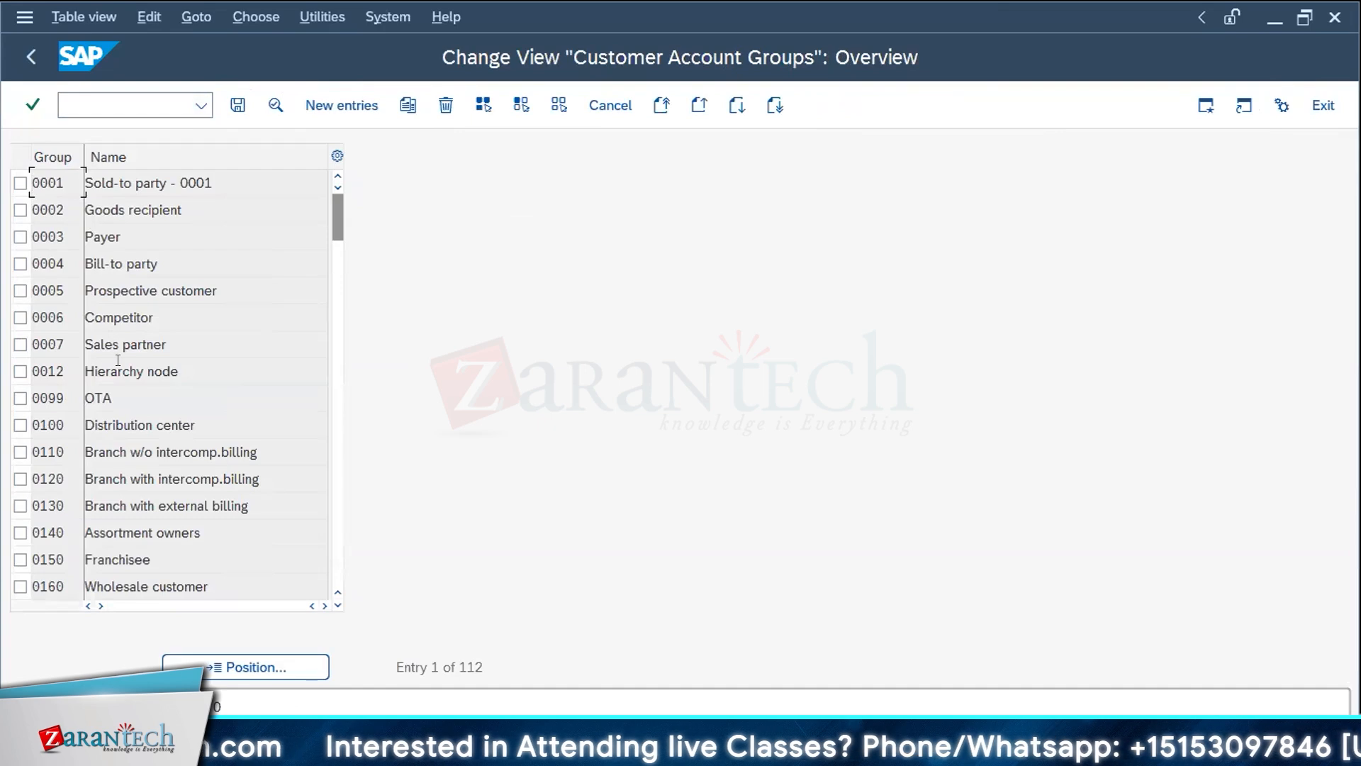
- Look through the existing customer account groups, from Sold-to party to the company-specific groups, and exit to the implementation guide
scroll(118, 360, "down", 2)
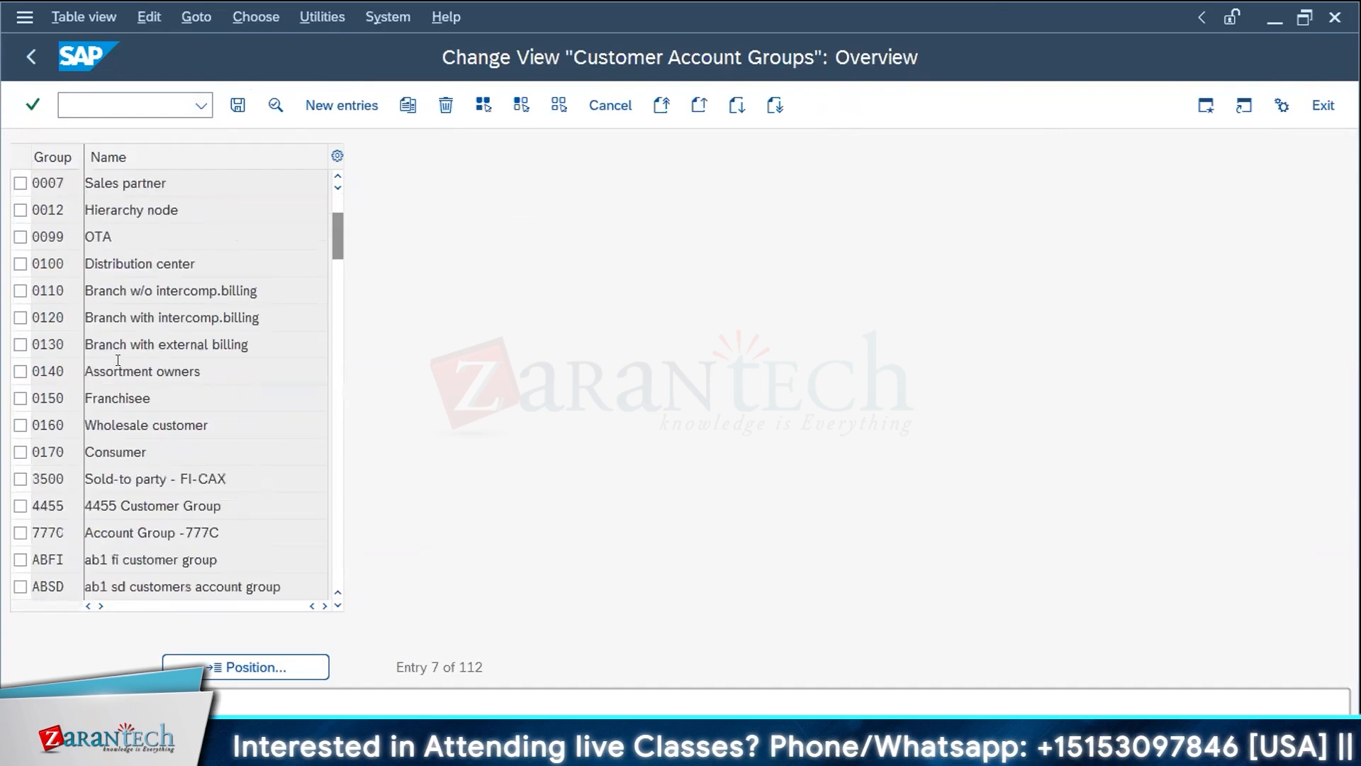
scroll(118, 360, "down", 1)
scroll(297, 272, "down", 1)
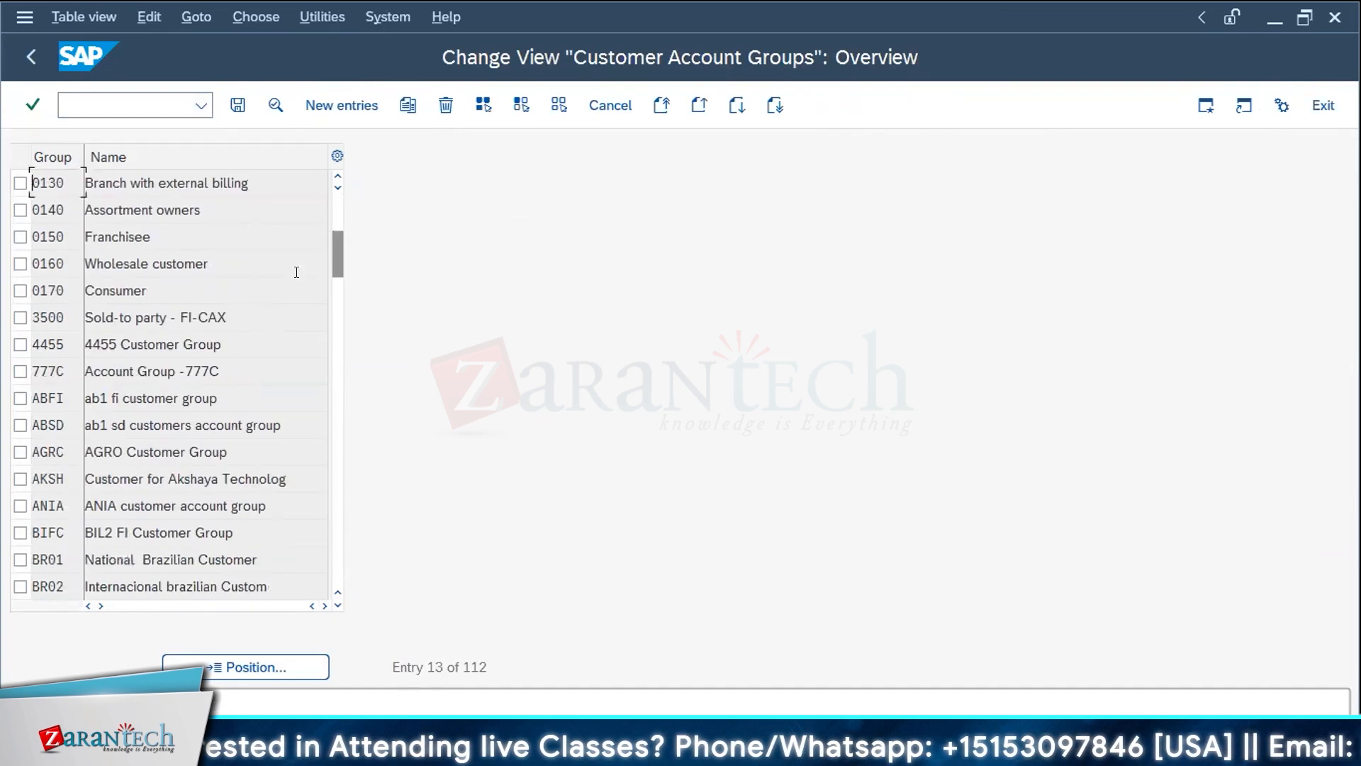
left_click(339, 200)
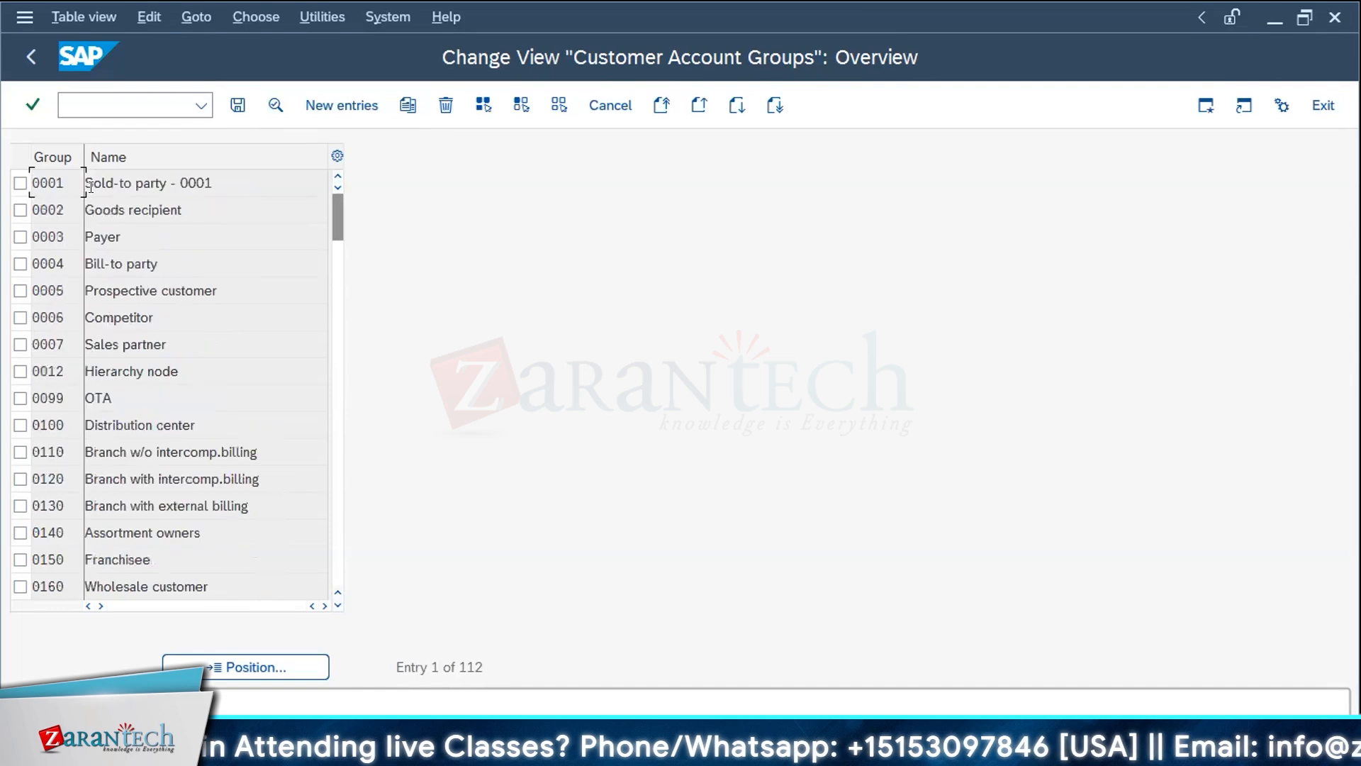
left_click(113, 318)
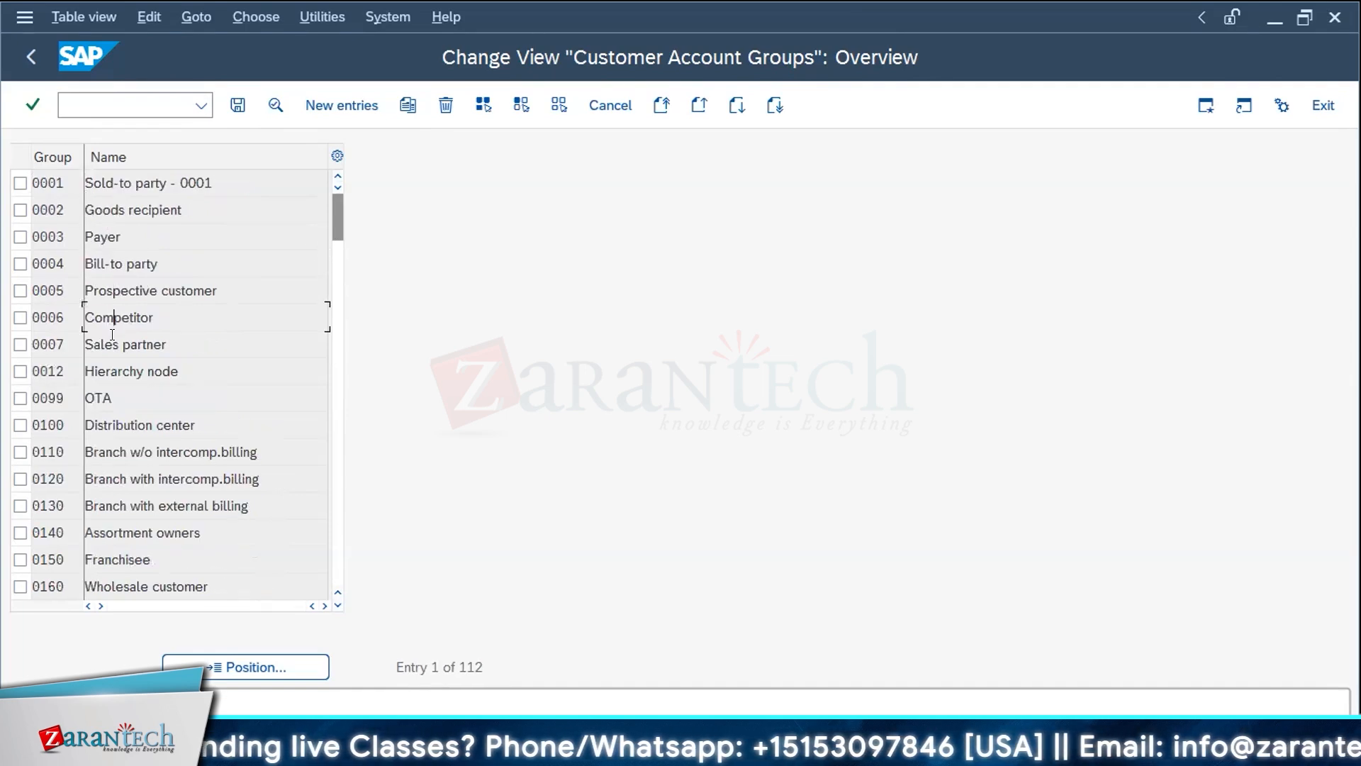
scroll(83, 401, "down", 2)
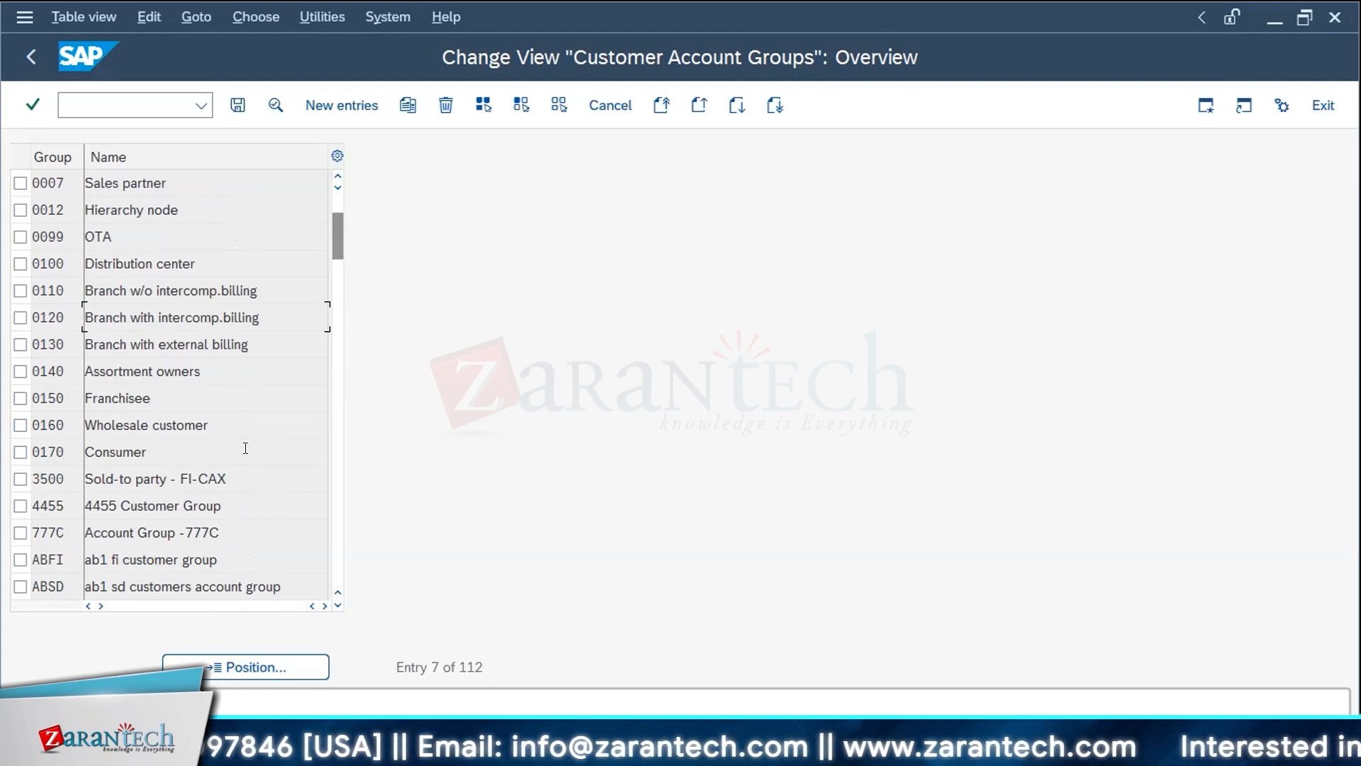
scroll(244, 451, "down", 1)
scroll(245, 448, "down", 1)
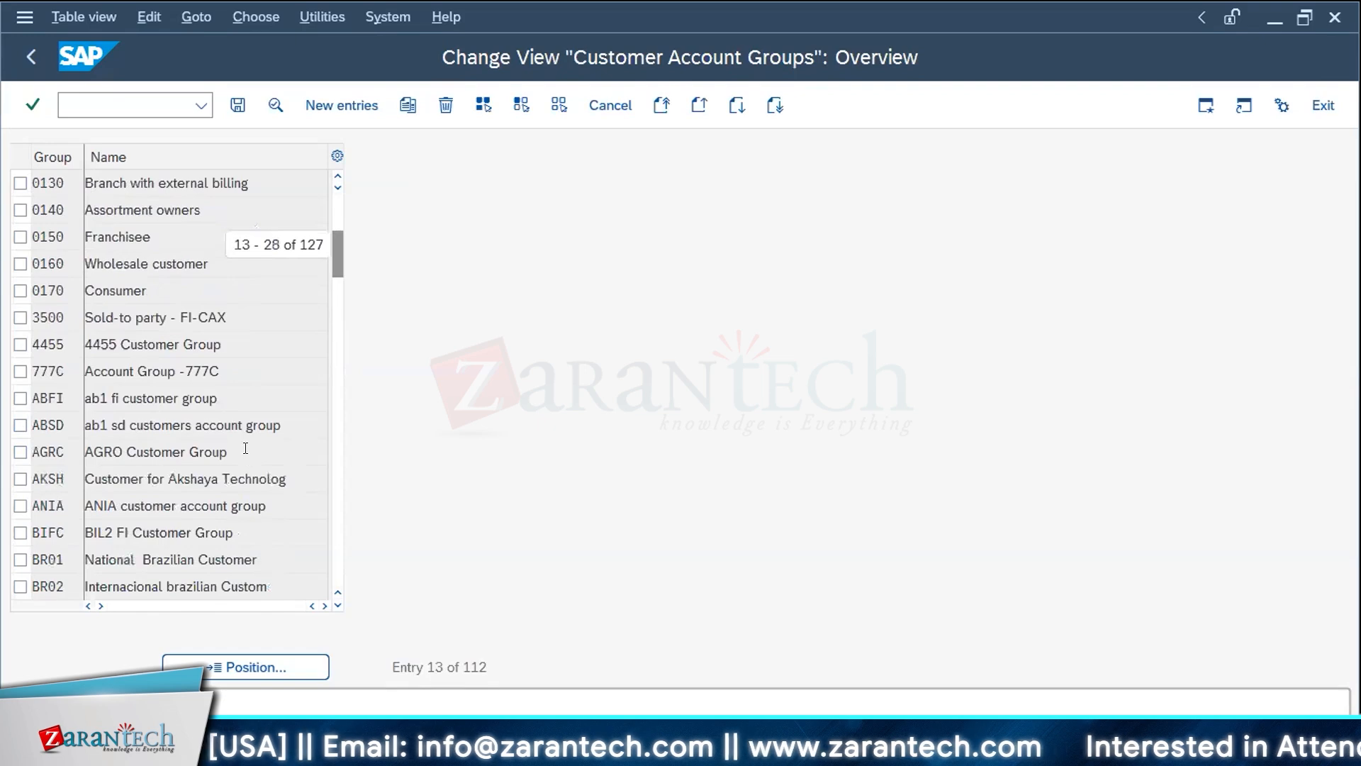
left_click_drag(339, 255, 337, 185)
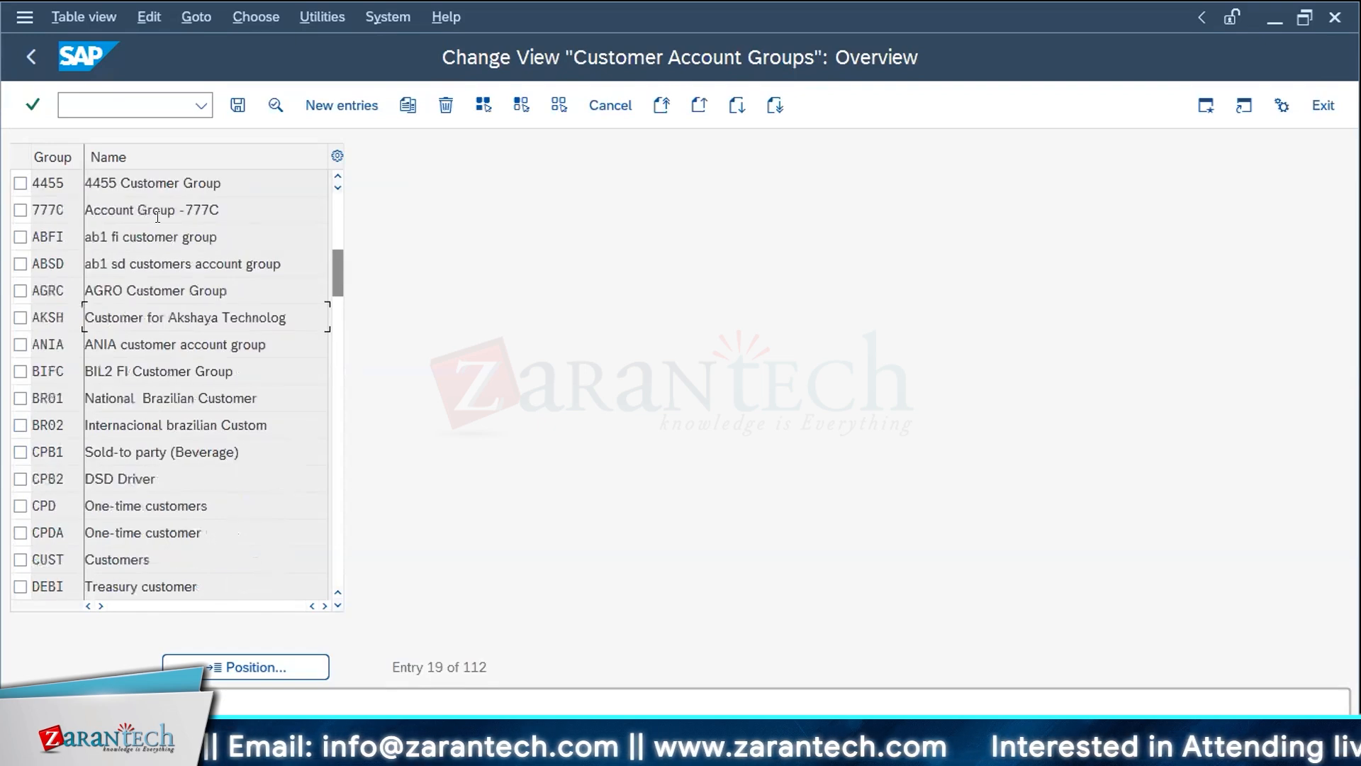
left_click(1324, 107)
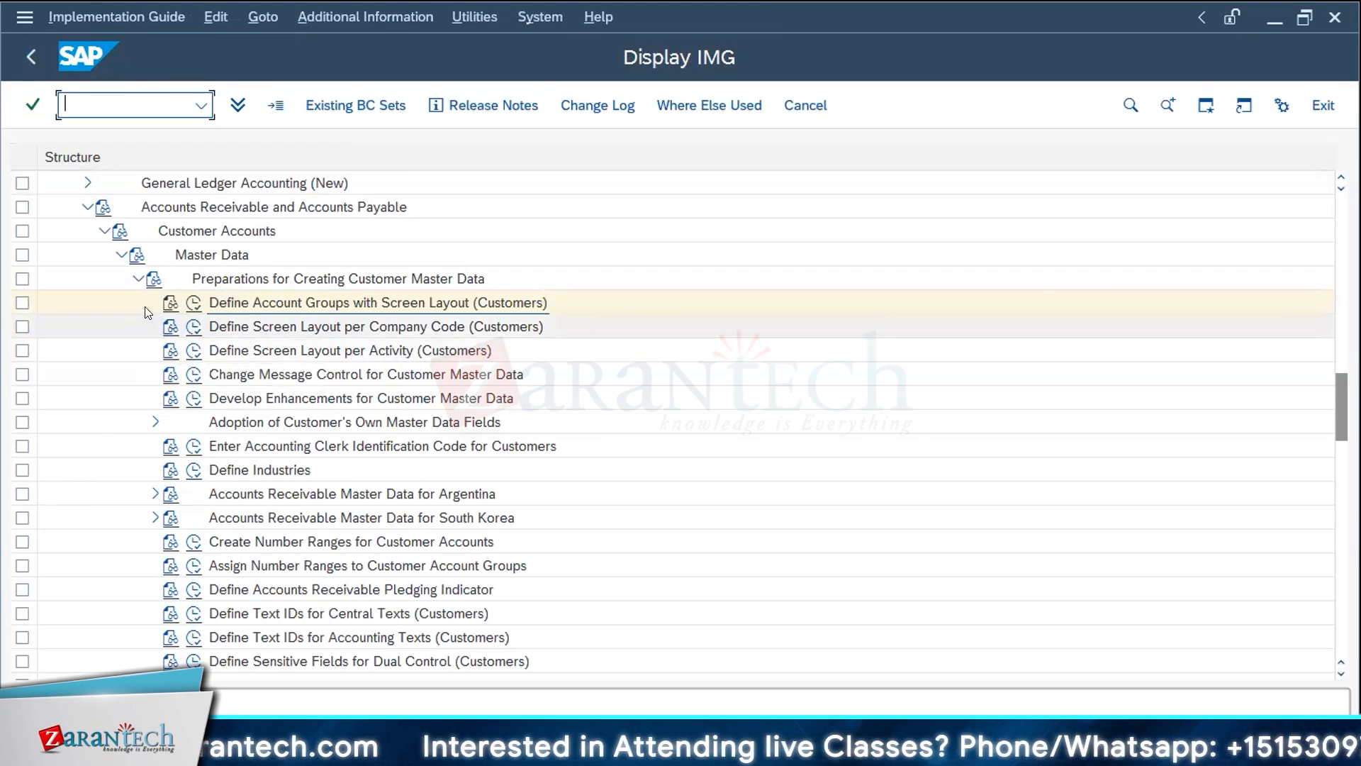
- Execute Define Account Groups with Screen Layout (Customers) again, examine the account groups down to the Z entries, and exit
left_click(191, 303)
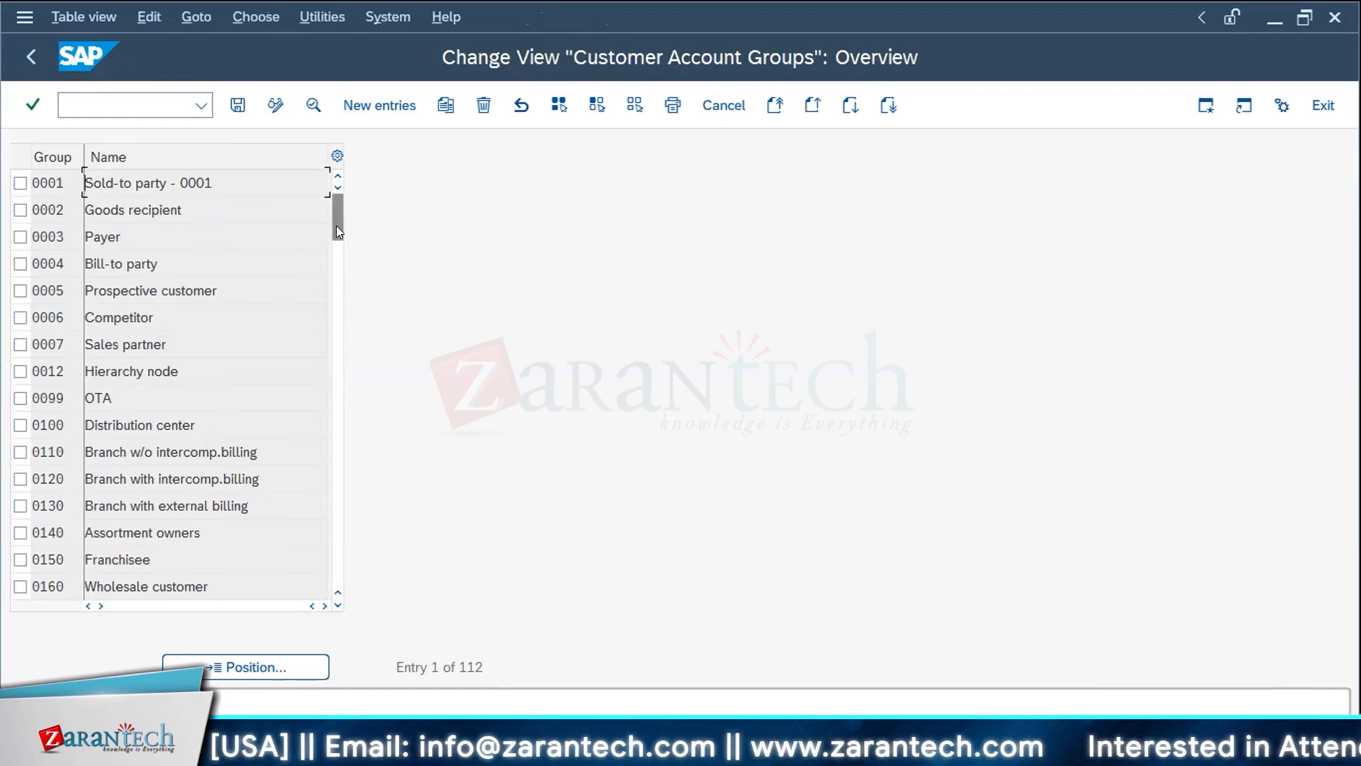
mouse_move(336, 226)
left_mouse_down()
mouse_move(339, 256)
mouse_move(336, 238)
left_mouse_up()
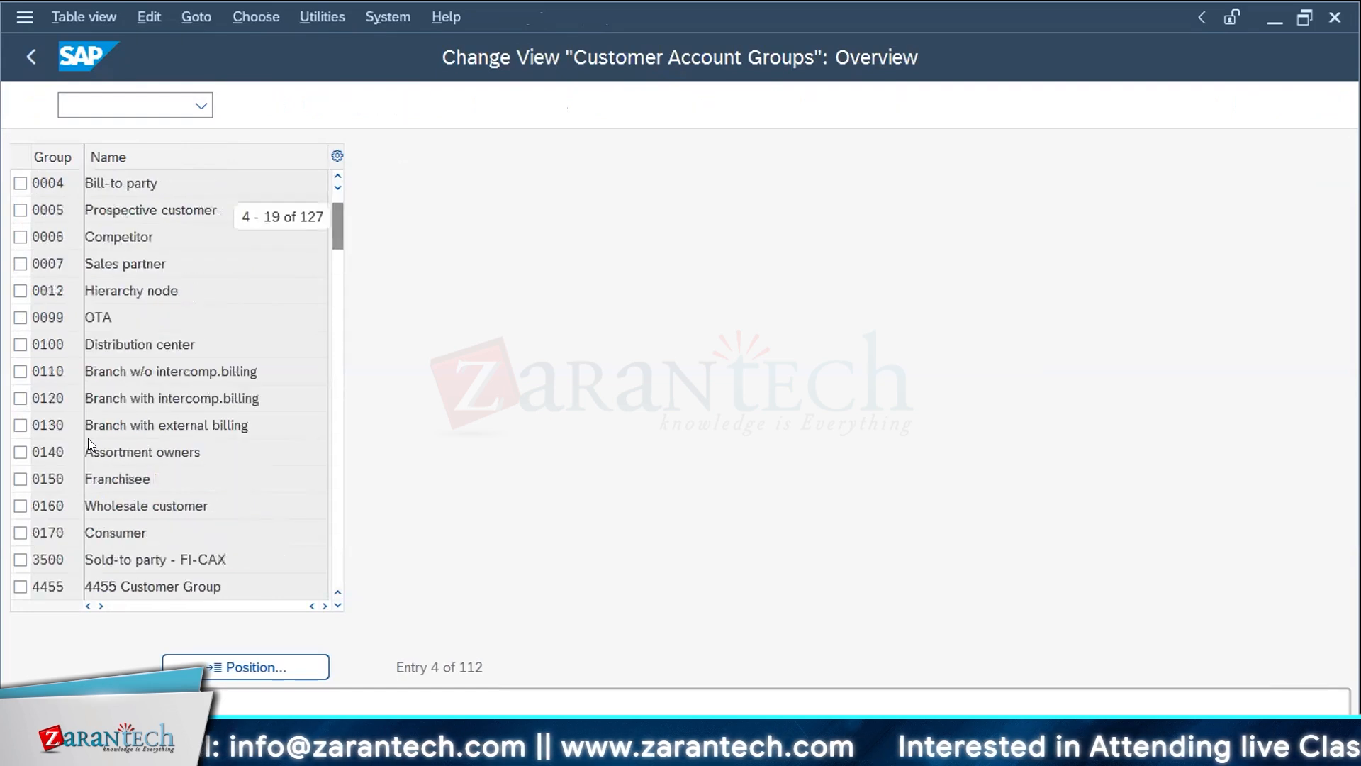
scroll(102, 428, "up", 1)
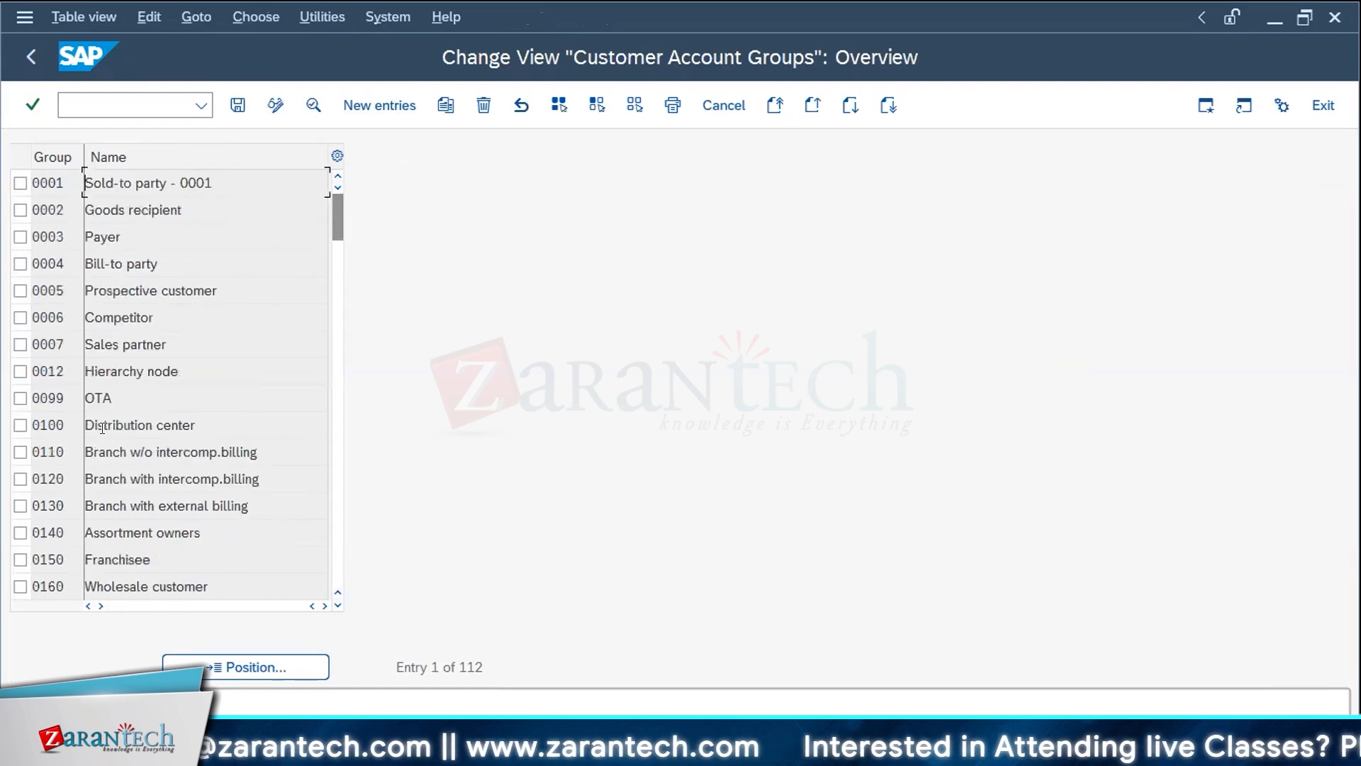
scroll(100, 433, "down", 1)
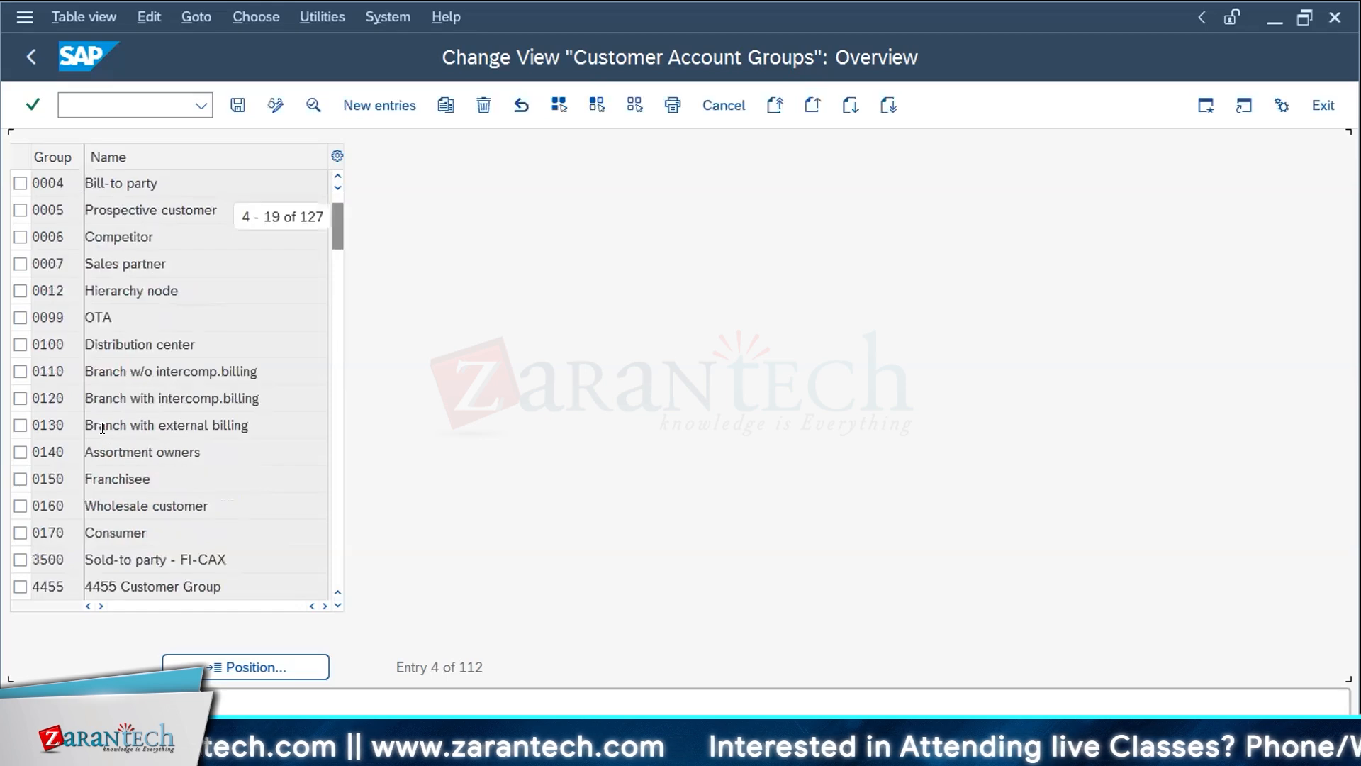
scroll(102, 428, "down", 9)
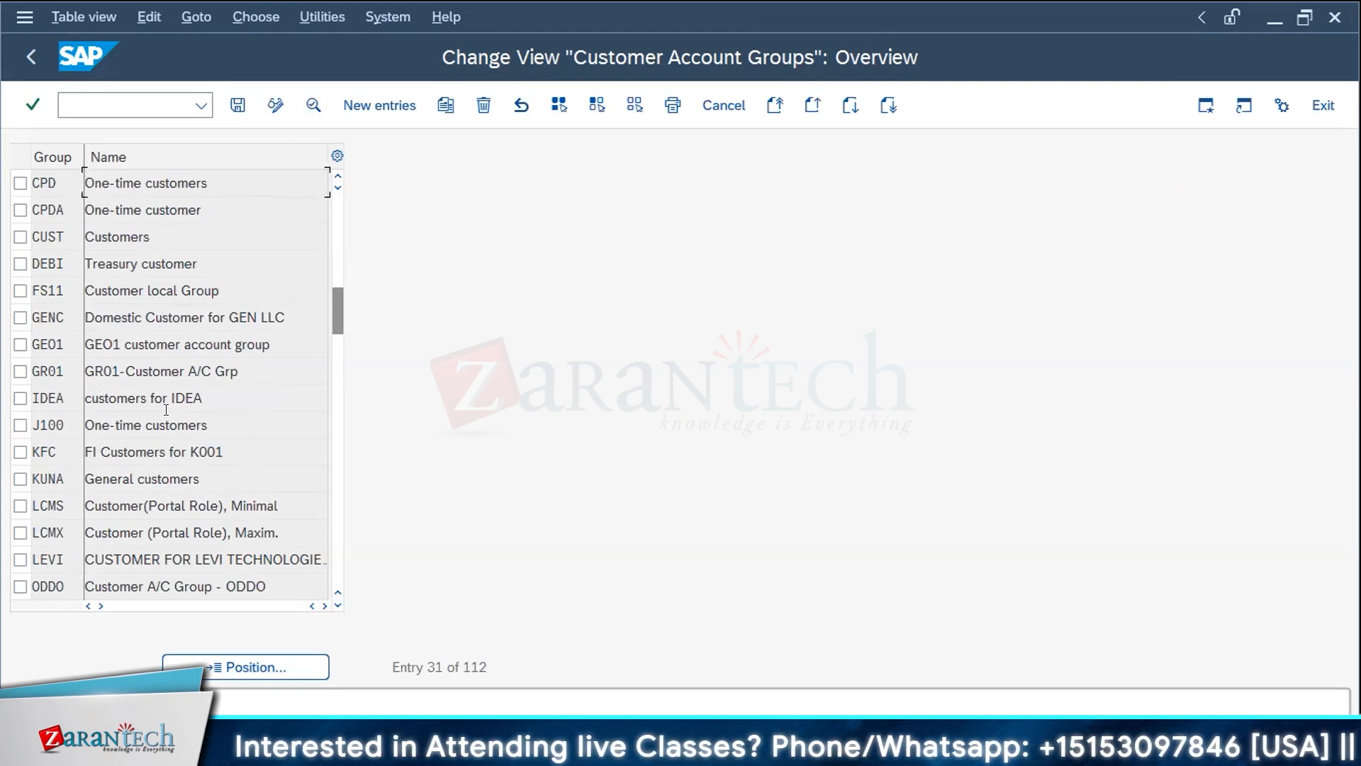
scroll(165, 409, "down", 1)
scroll(165, 408, "down", 1)
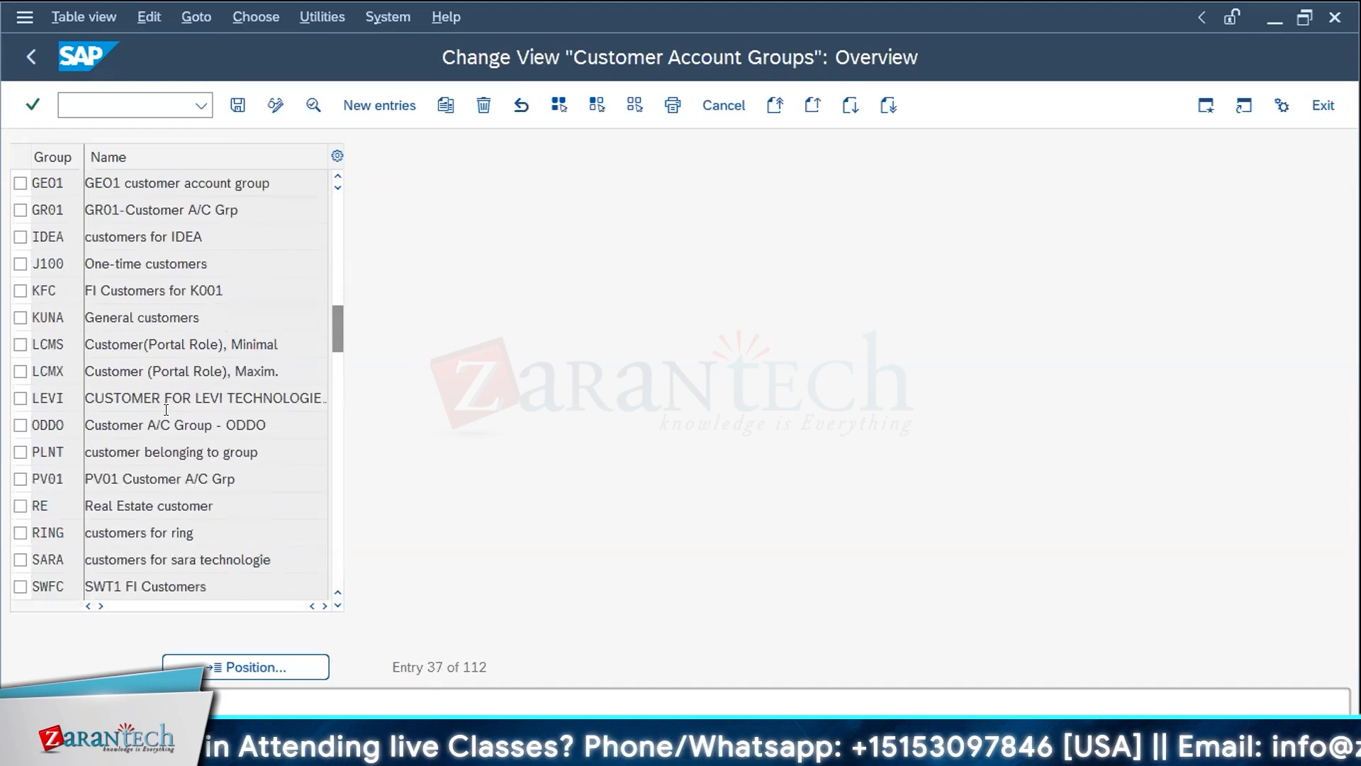
scroll(166, 409, "down", 1)
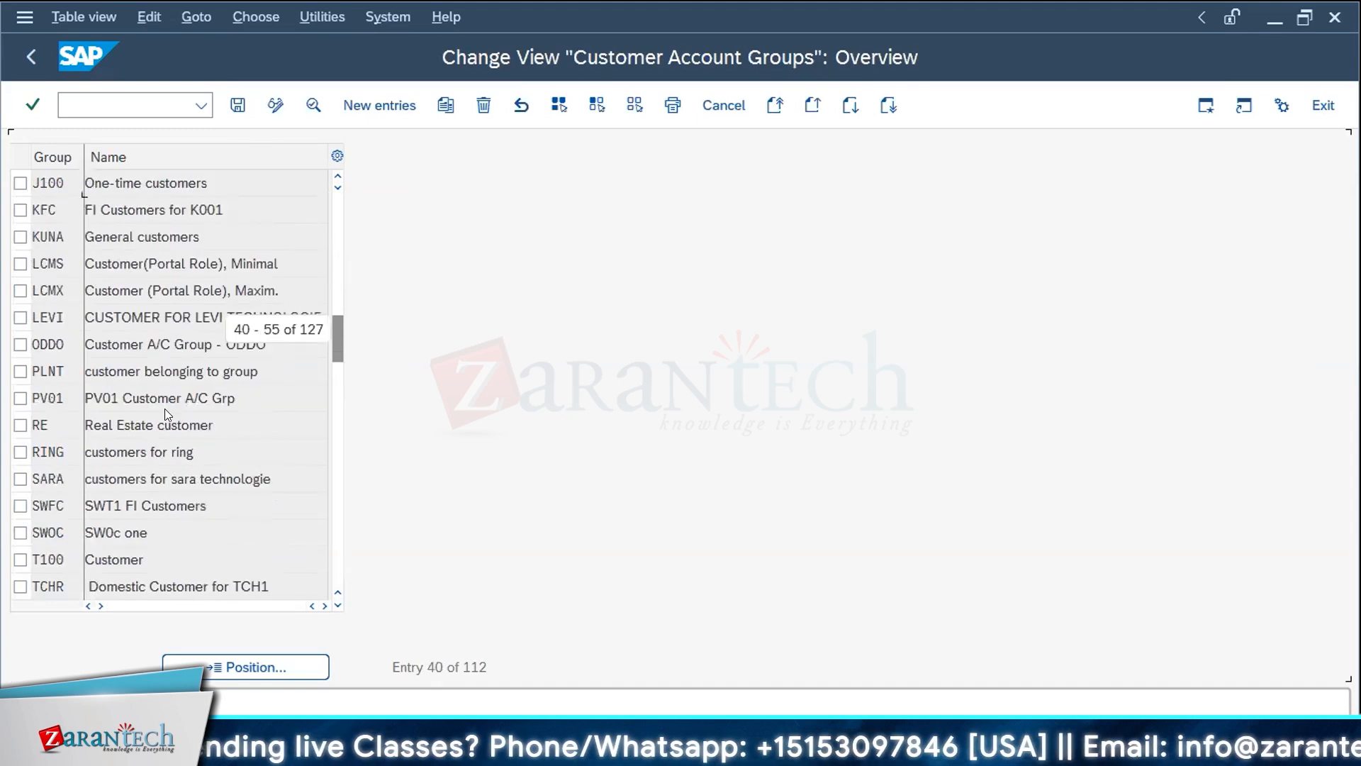
scroll(166, 409, "down", 3)
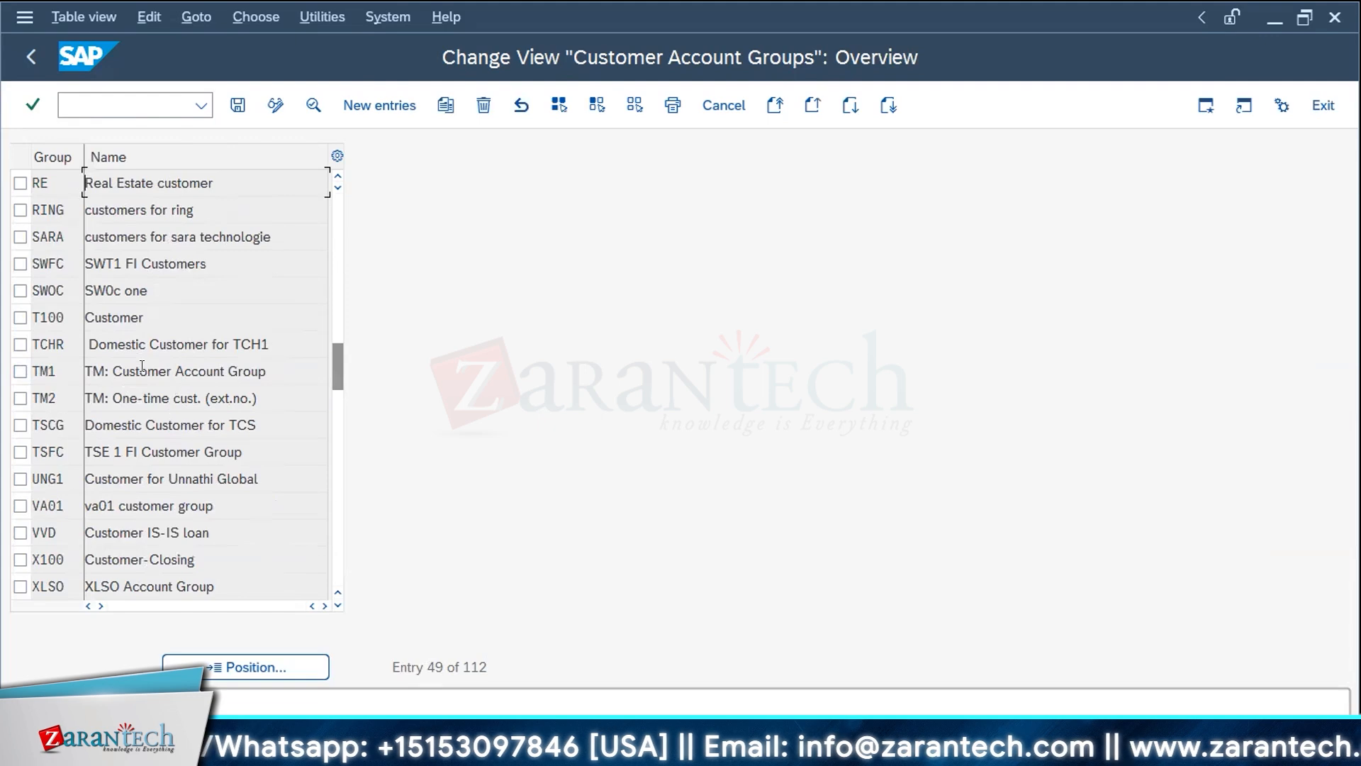
scroll(179, 476, "down", 1)
scroll(176, 470, "down", 1)
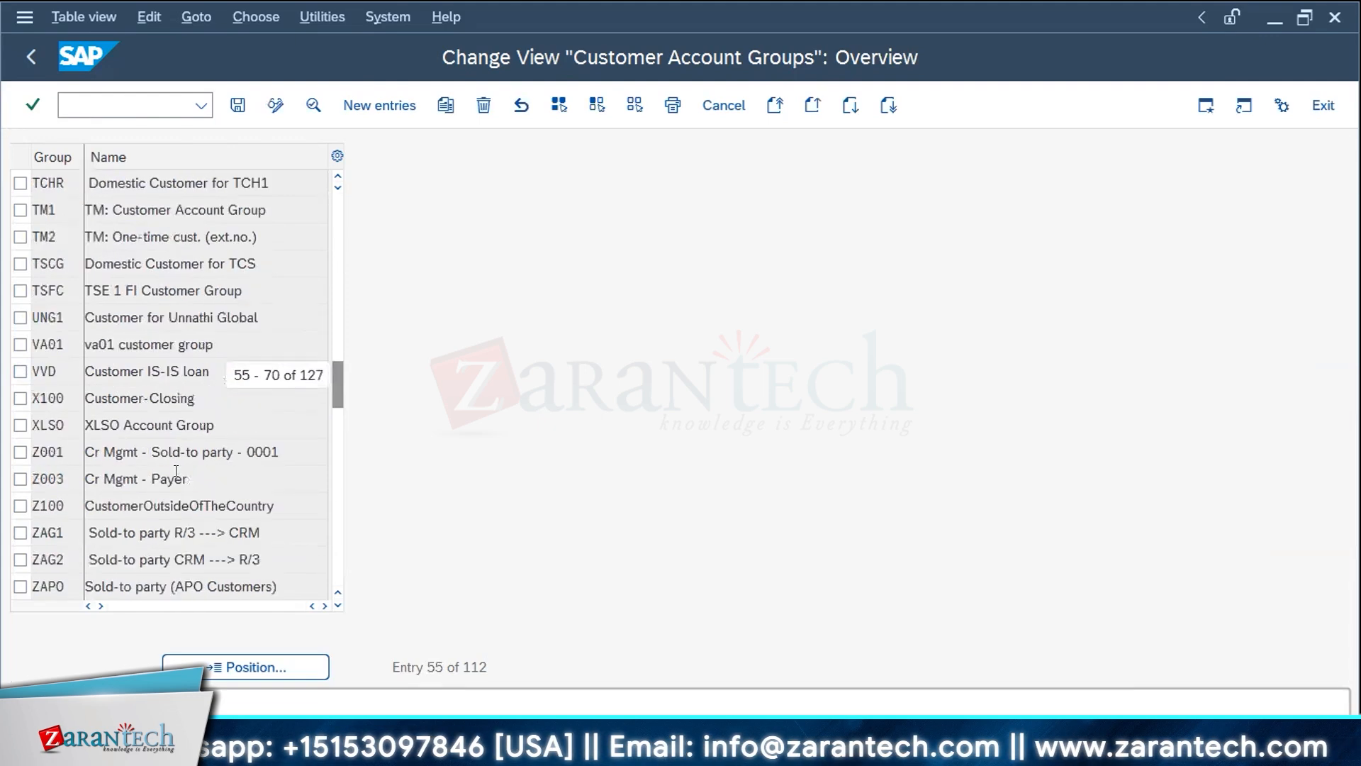
scroll(176, 470, "down", 2)
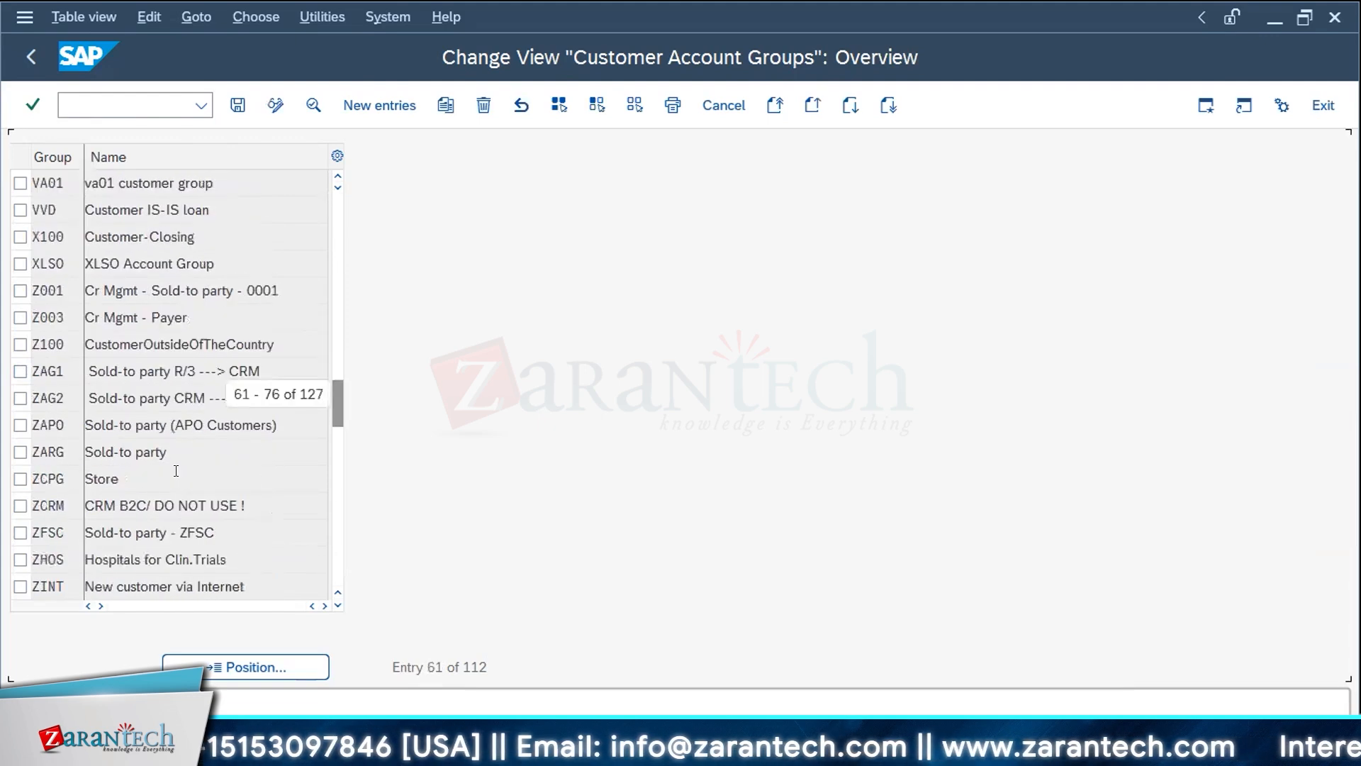
scroll(176, 471, "down", 1)
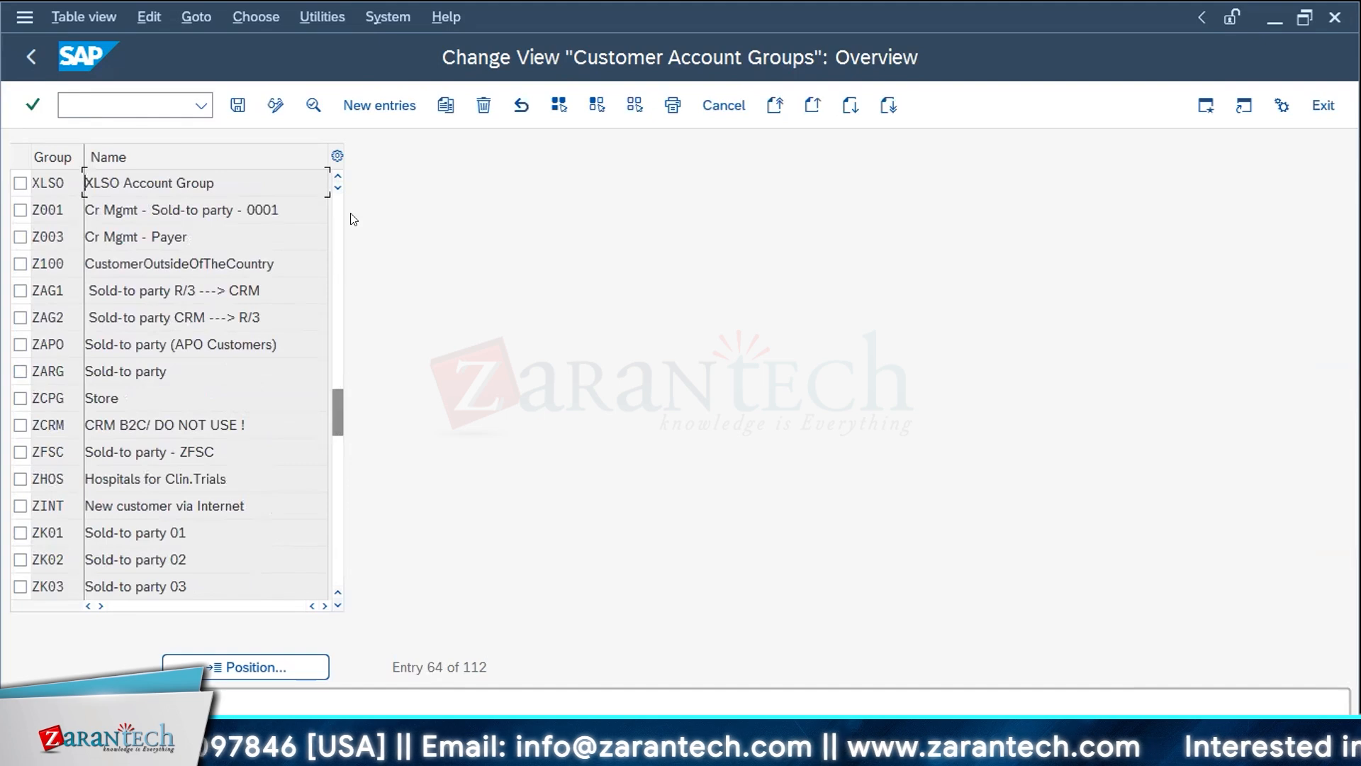
left_click_drag(338, 412, 354, 220)
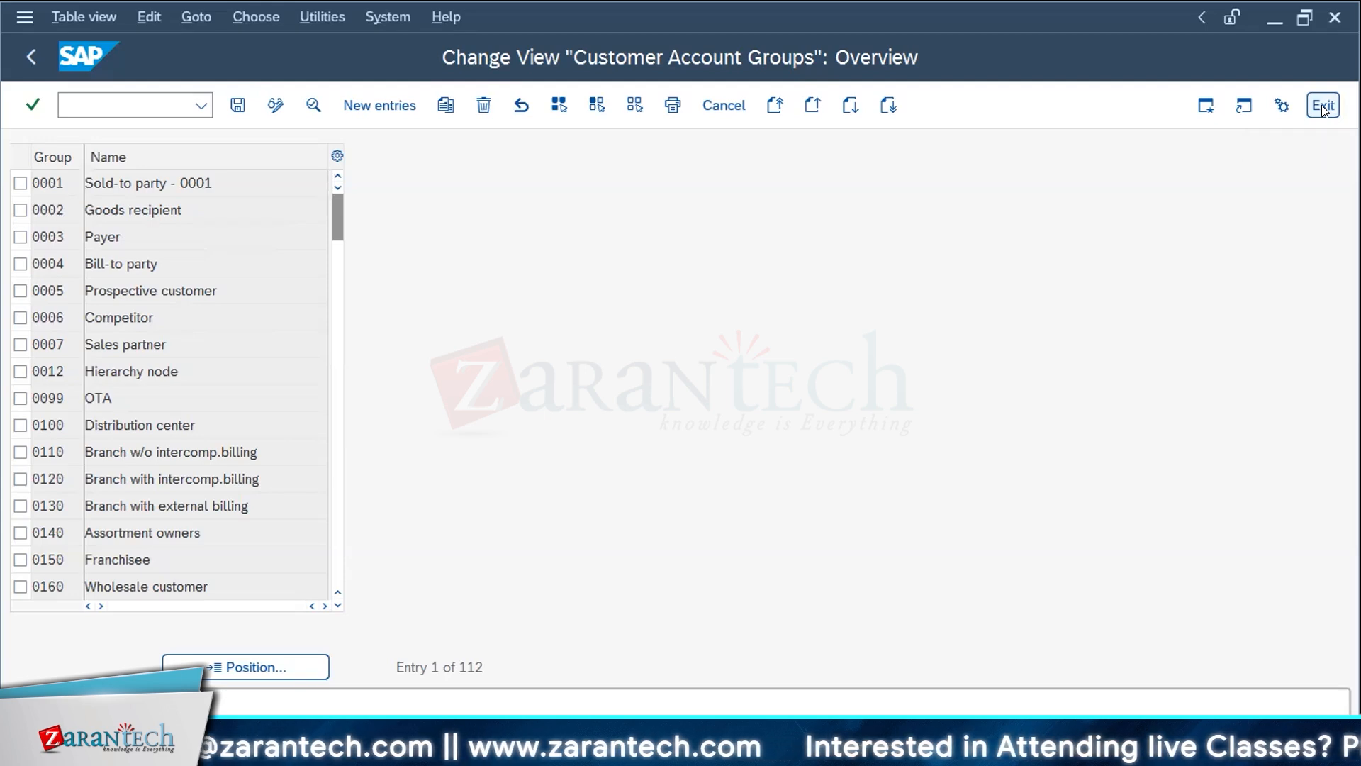
left_click(1323, 107)
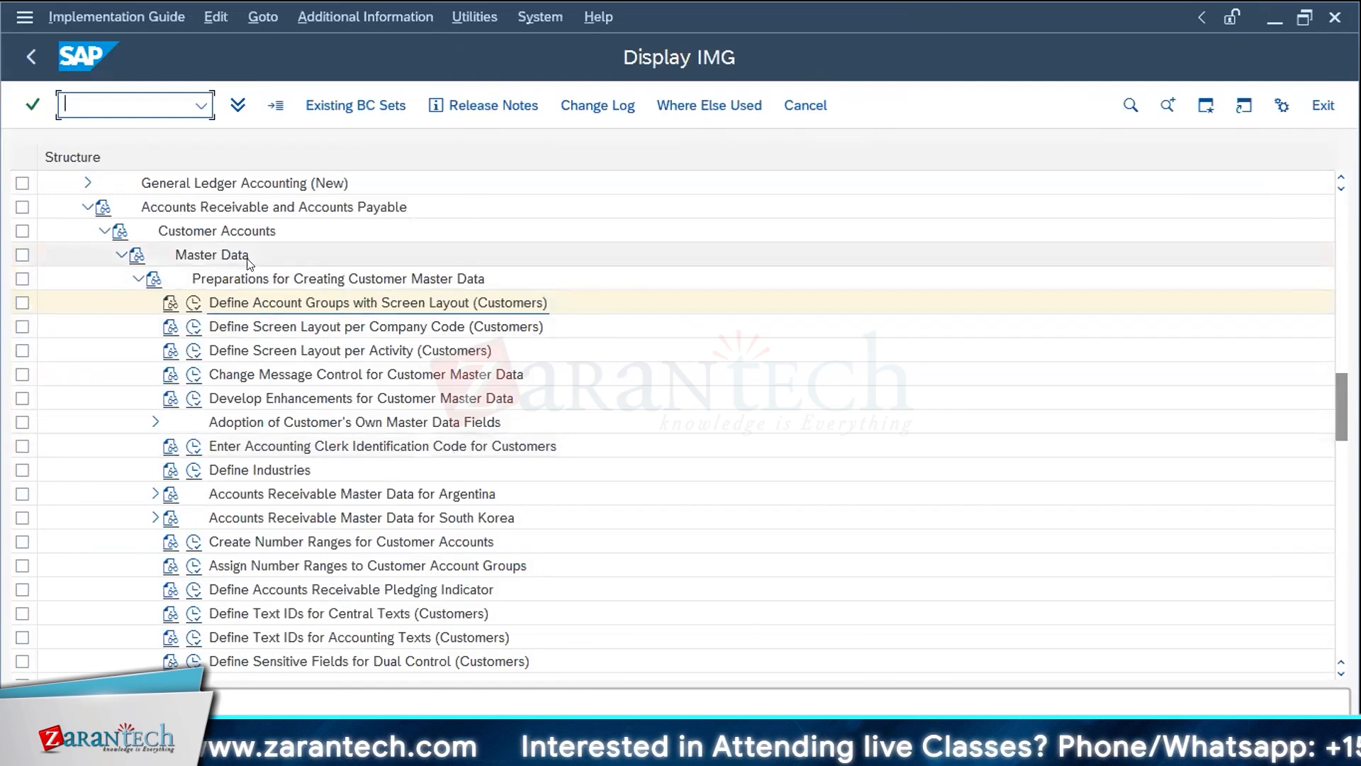
- Execute Define Screen Layout per Company Code (Customers), select the default field status entry (*), and exit
left_click(193, 327)
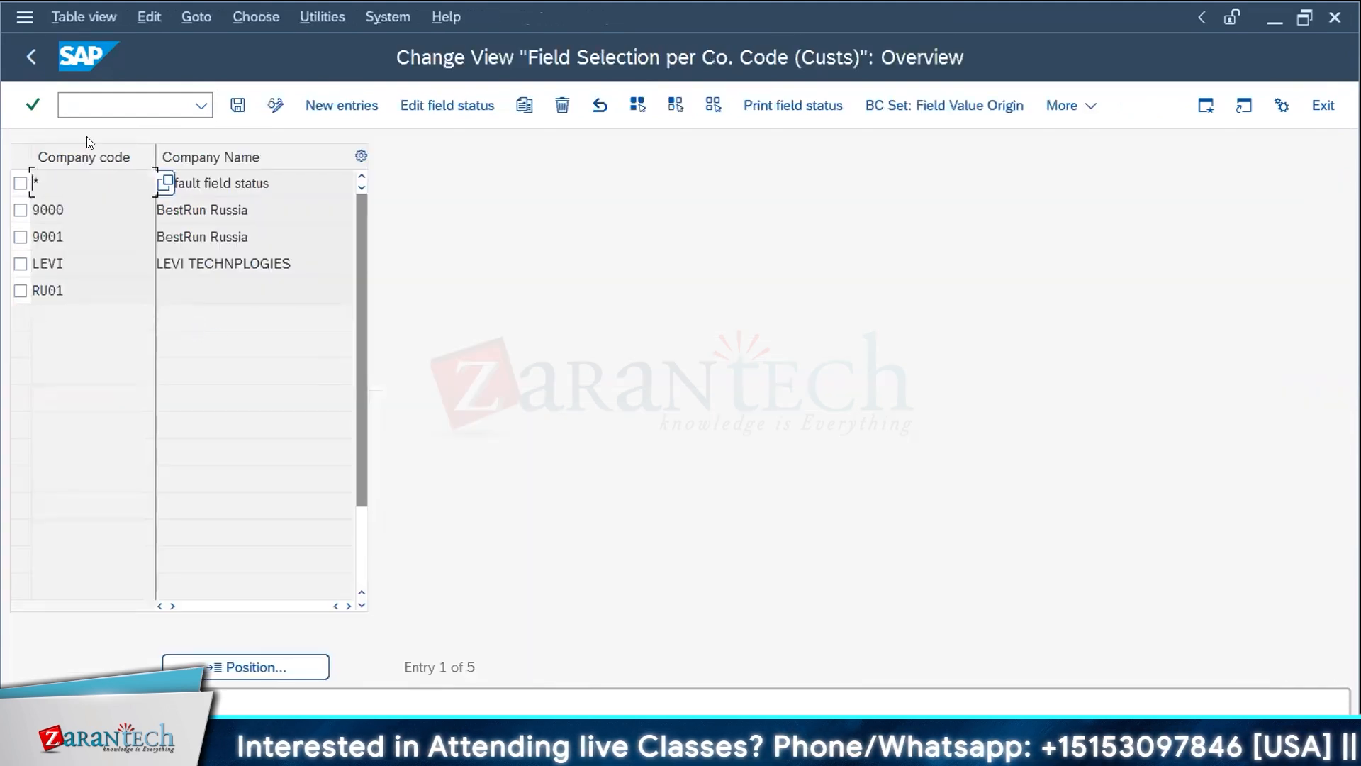
left_click(20, 183)
left_click(21, 183)
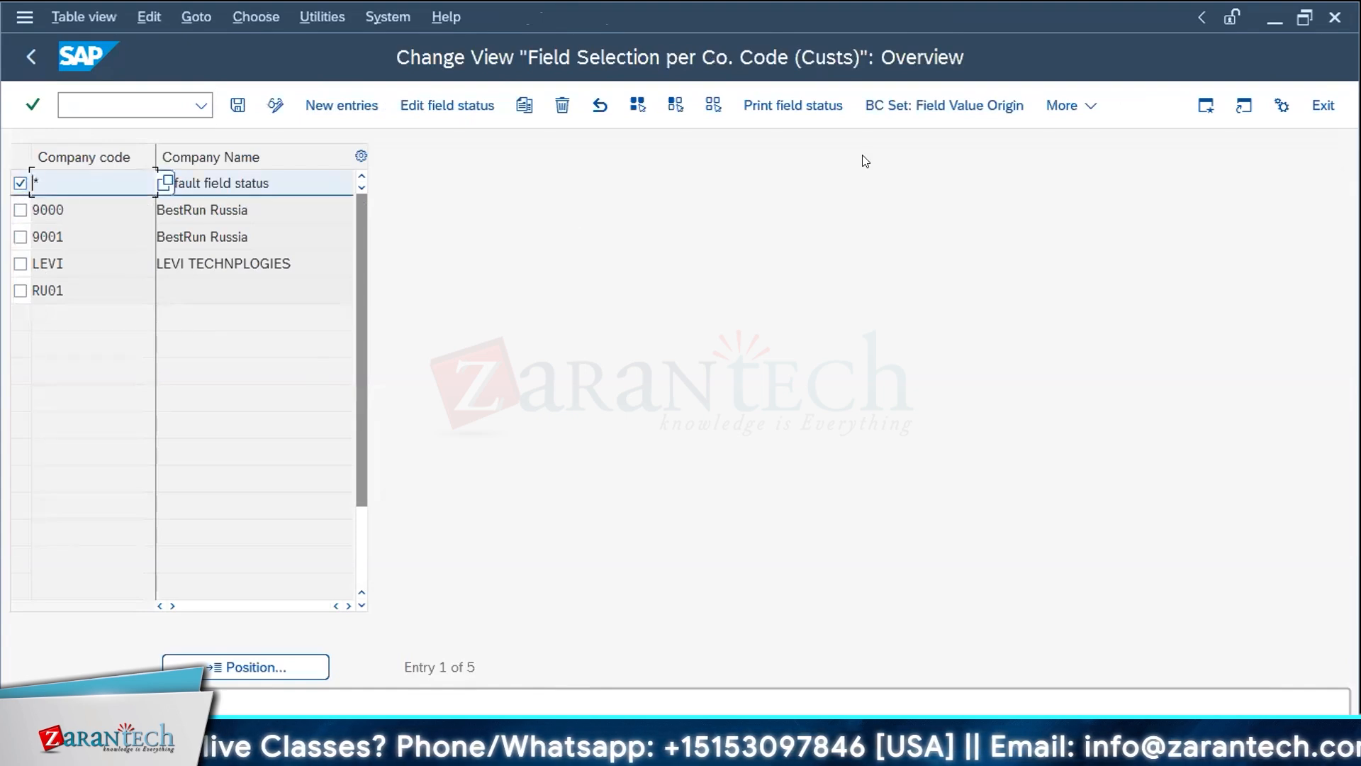
left_click(1323, 107)
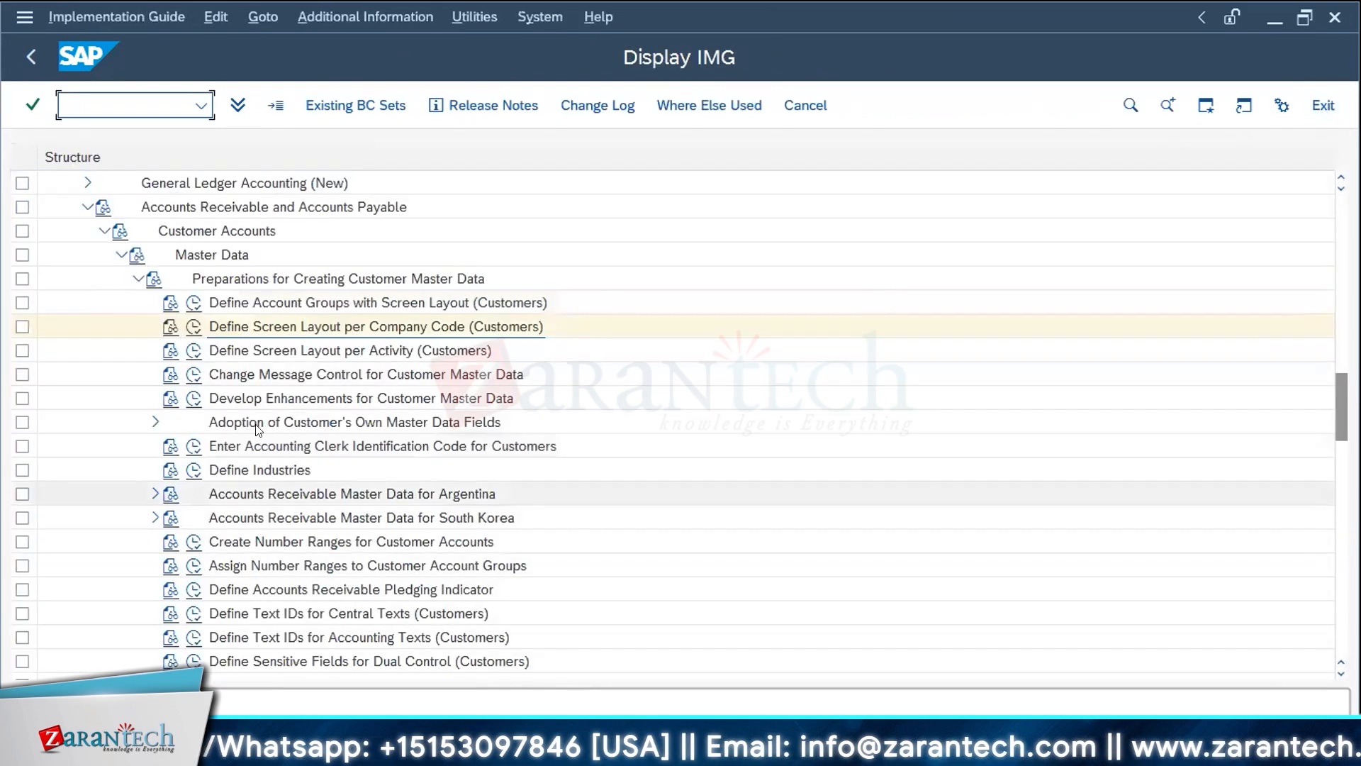
- Execute Define Screen Layout per Activity (Customers), look through the customer transactions, view the details of Create Customer (Accounting), and exit
left_click(193, 349)
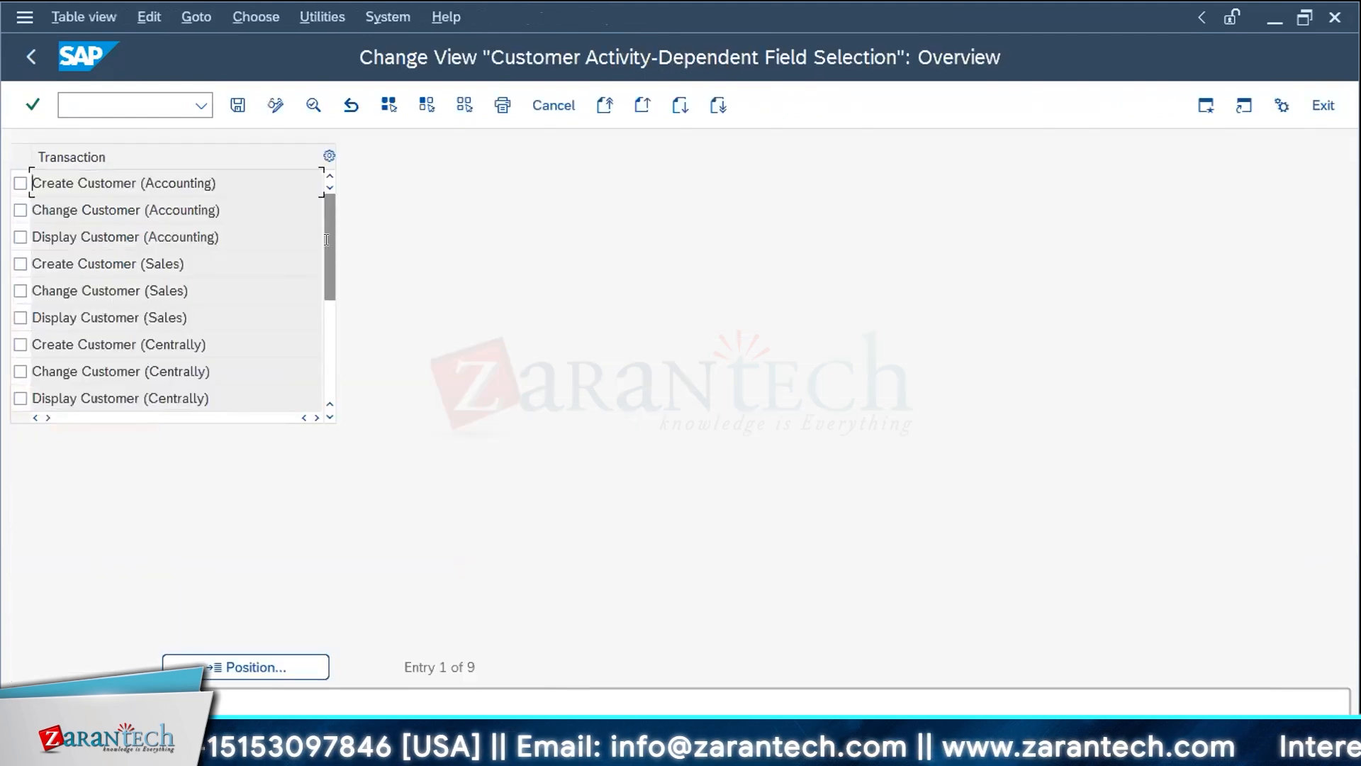
left_click(328, 381)
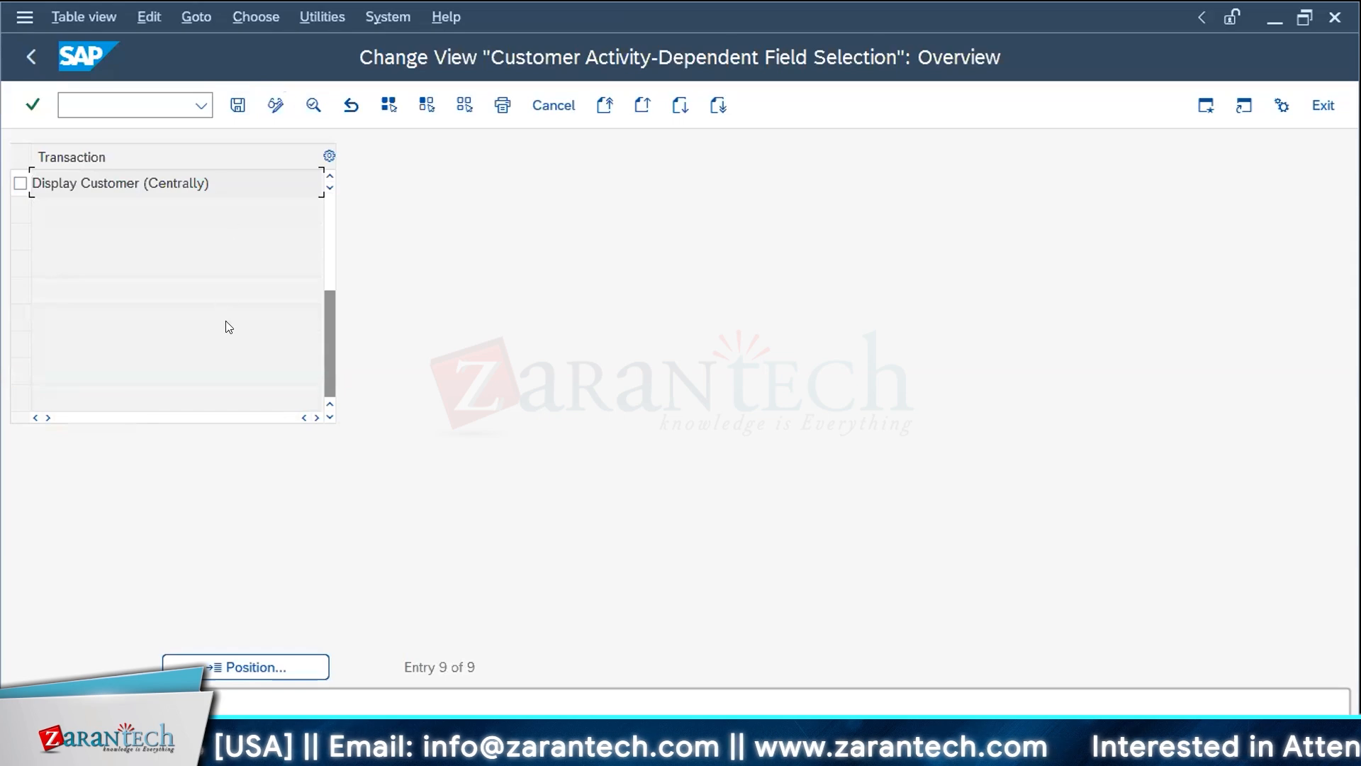
scroll(229, 333, "up", 3)
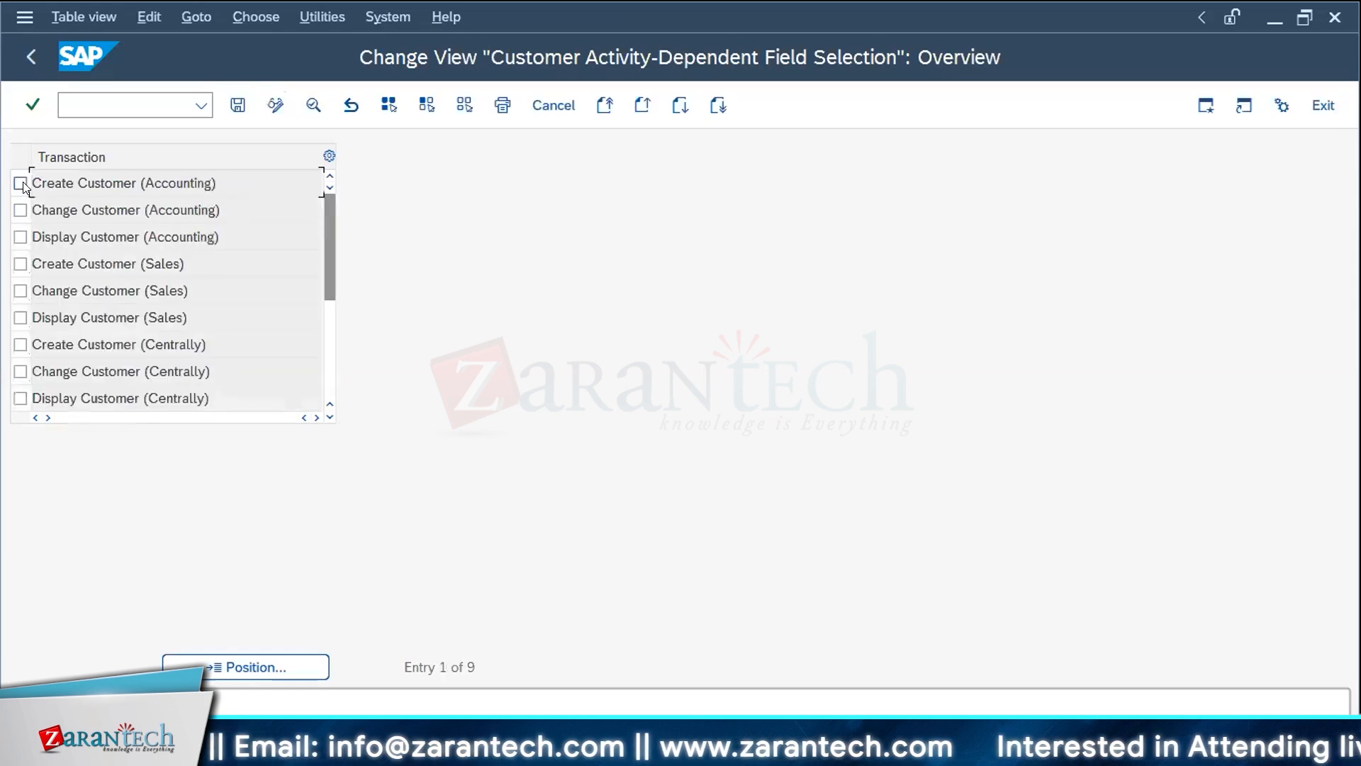
left_click(19, 183)
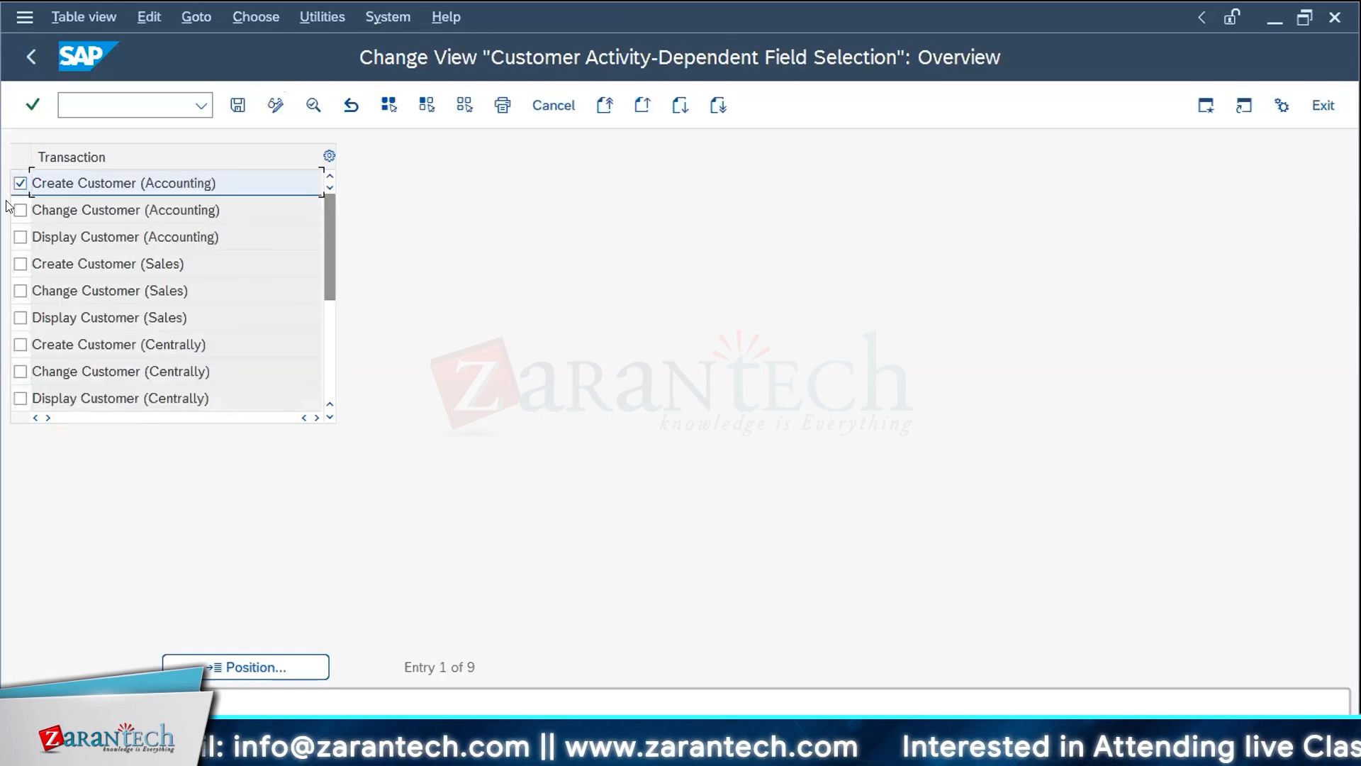
left_click(19, 236)
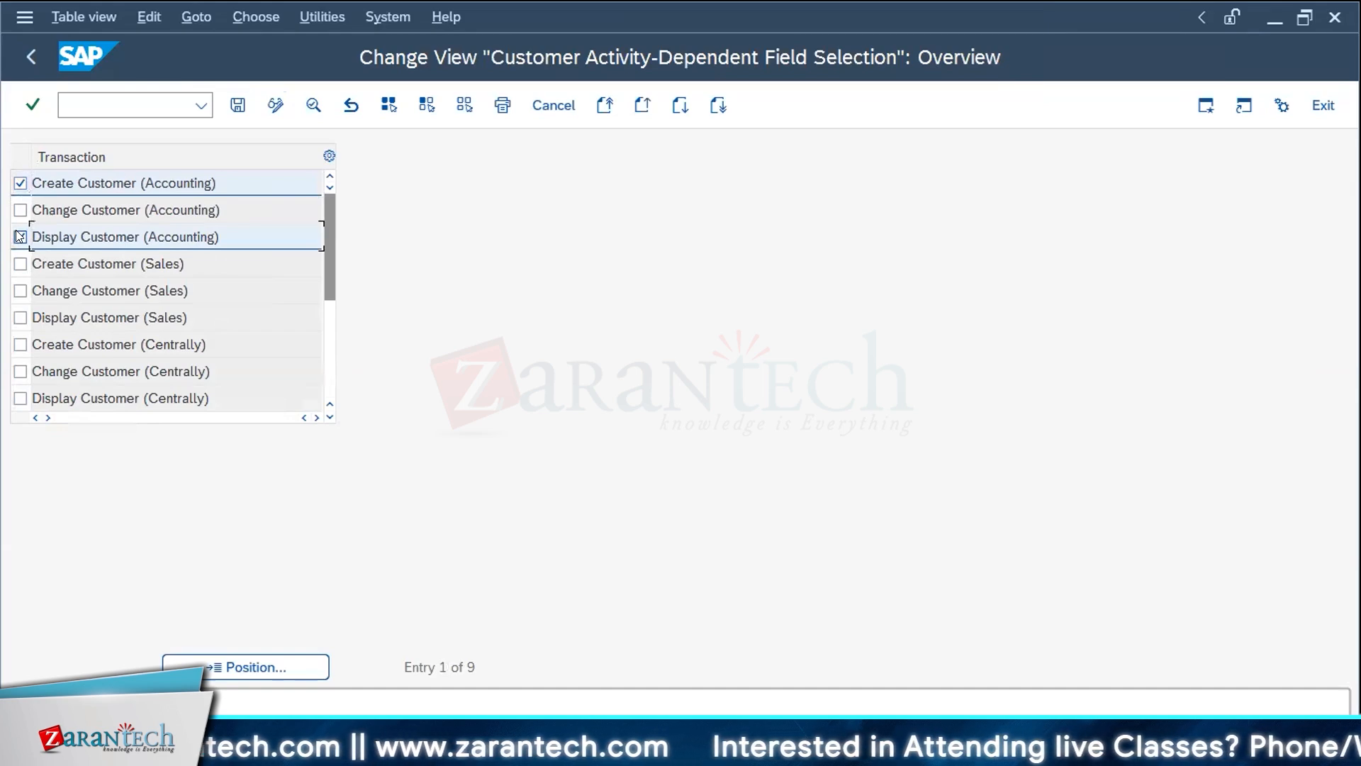
left_click(20, 237)
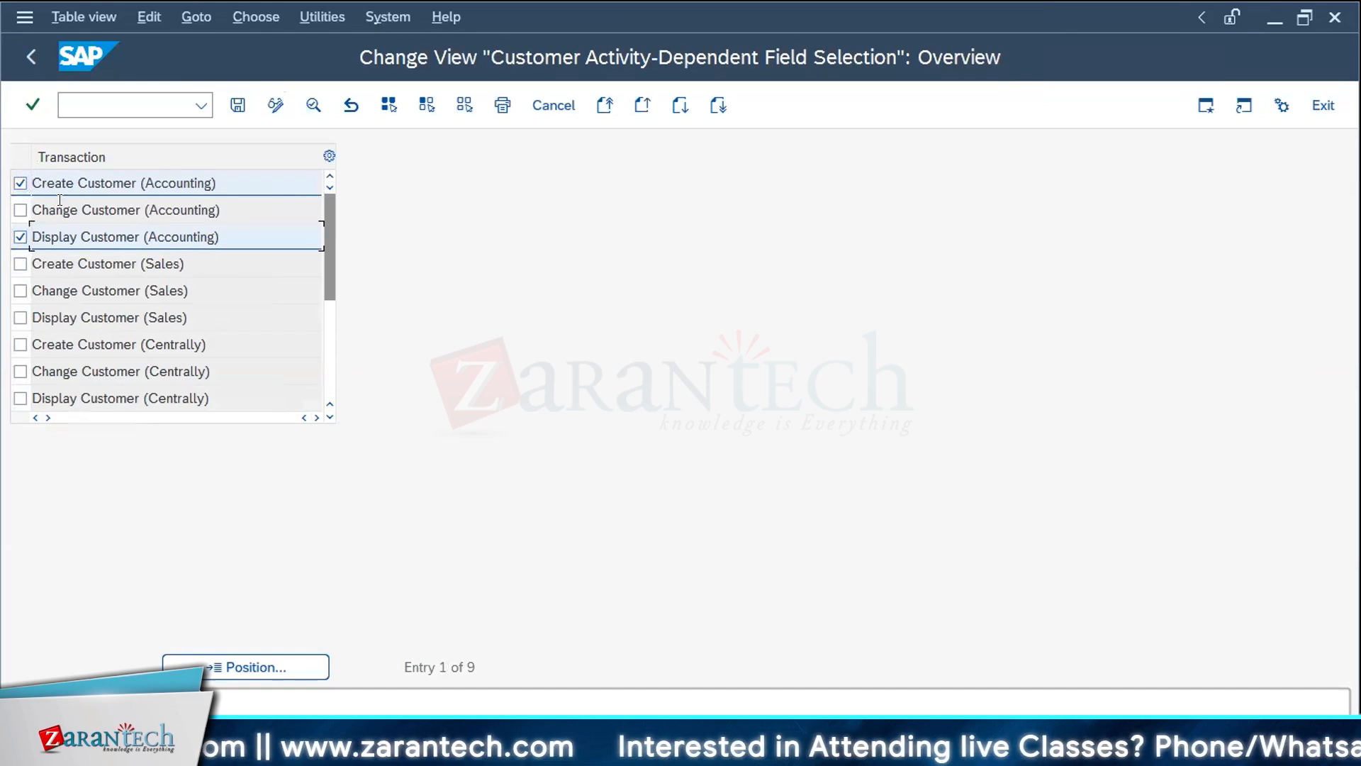
left_click(20, 237)
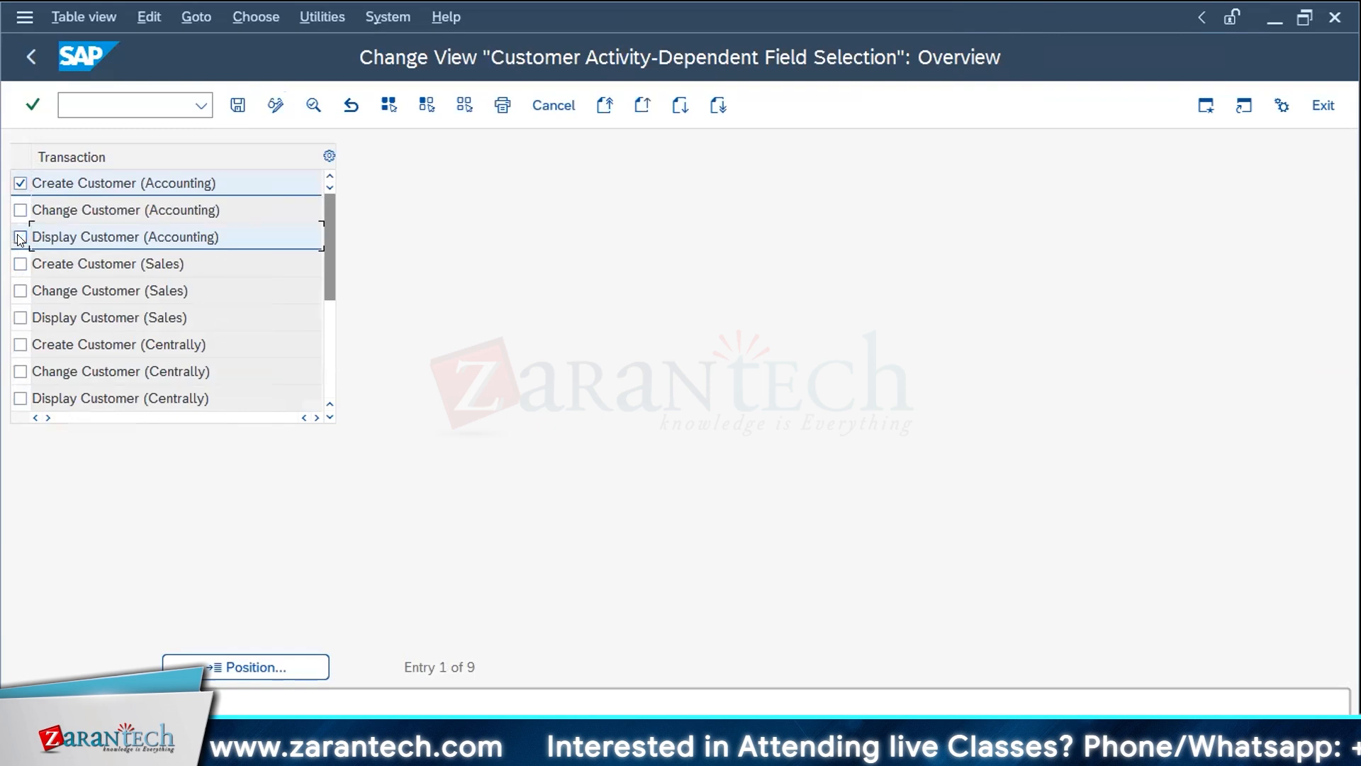
left_click(20, 183)
double_click(90, 185)
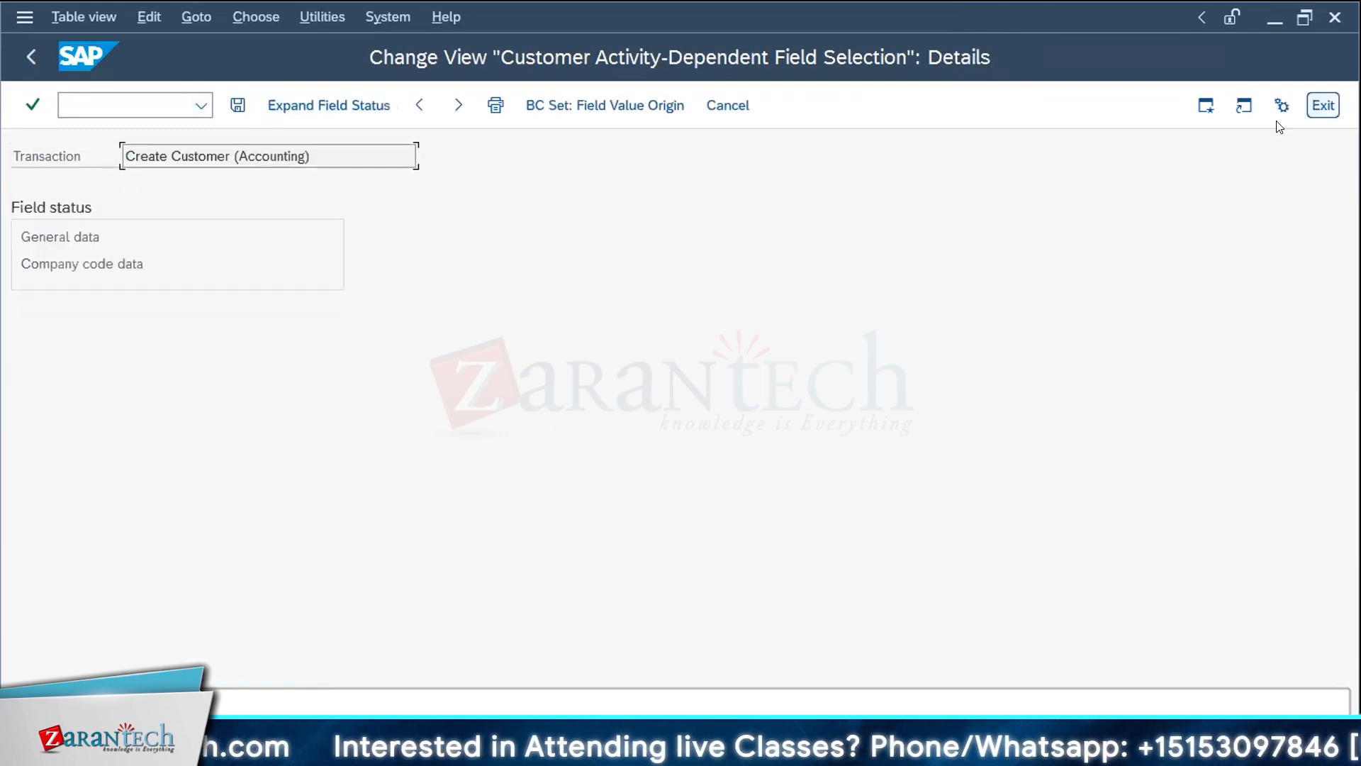
left_click(1323, 105)
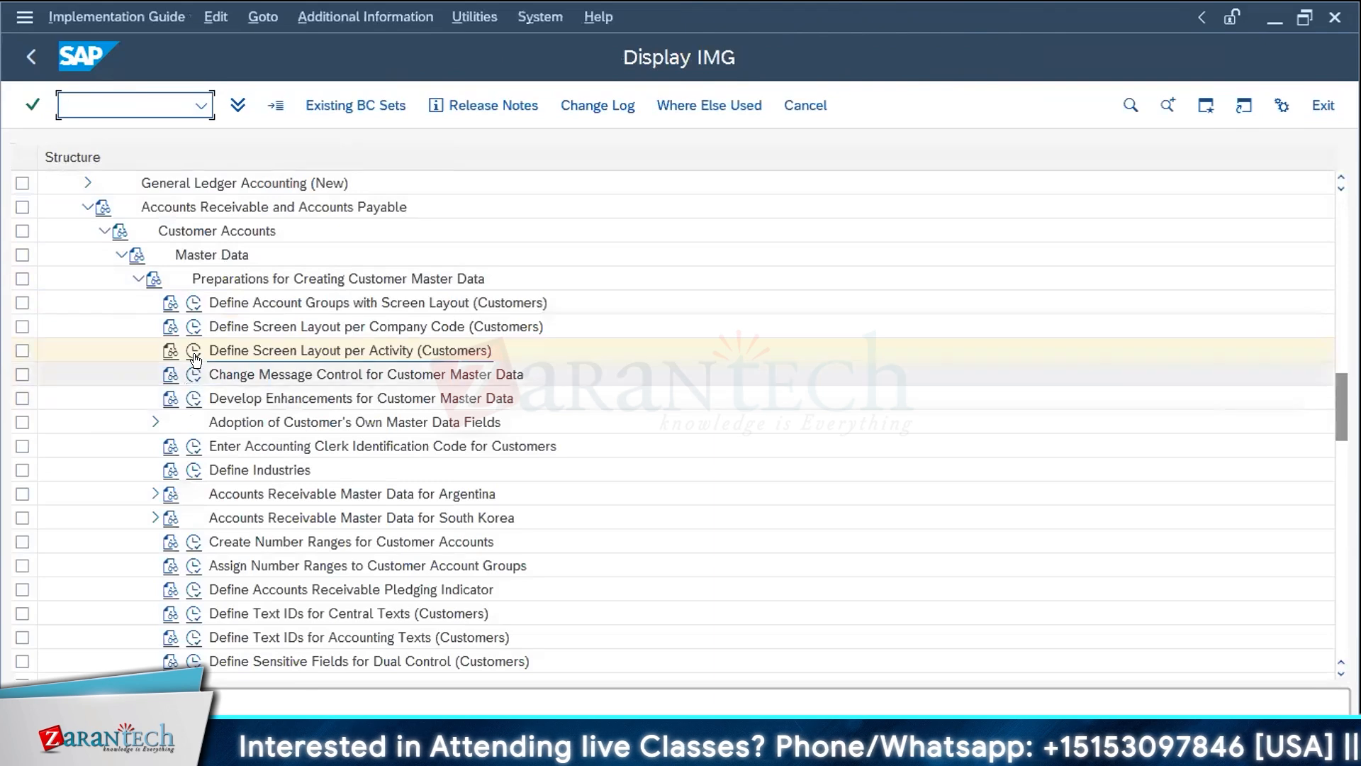
- Execute Define Screen Layout per Activity (Customers) again and open the Address field status in the general data of Create Customer (Accounting)
left_click(194, 352)
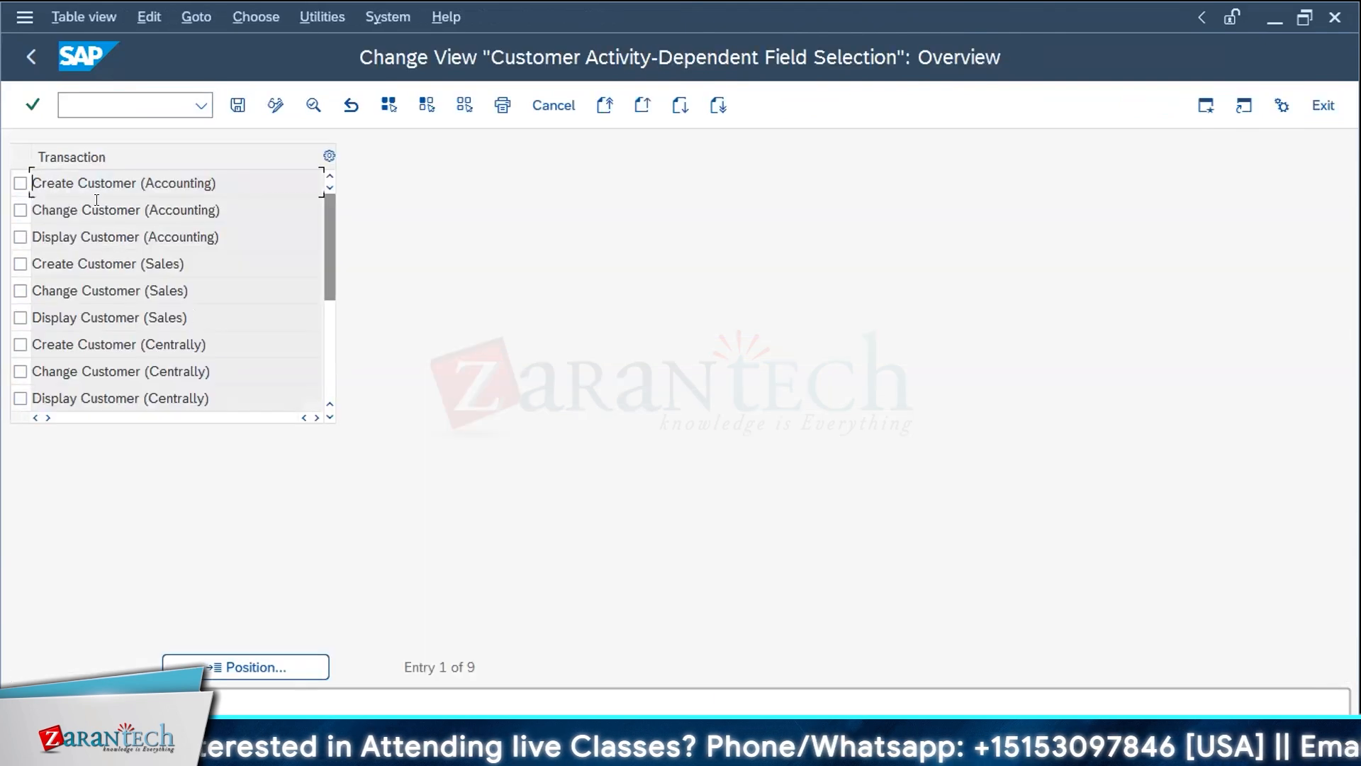
left_click(20, 183)
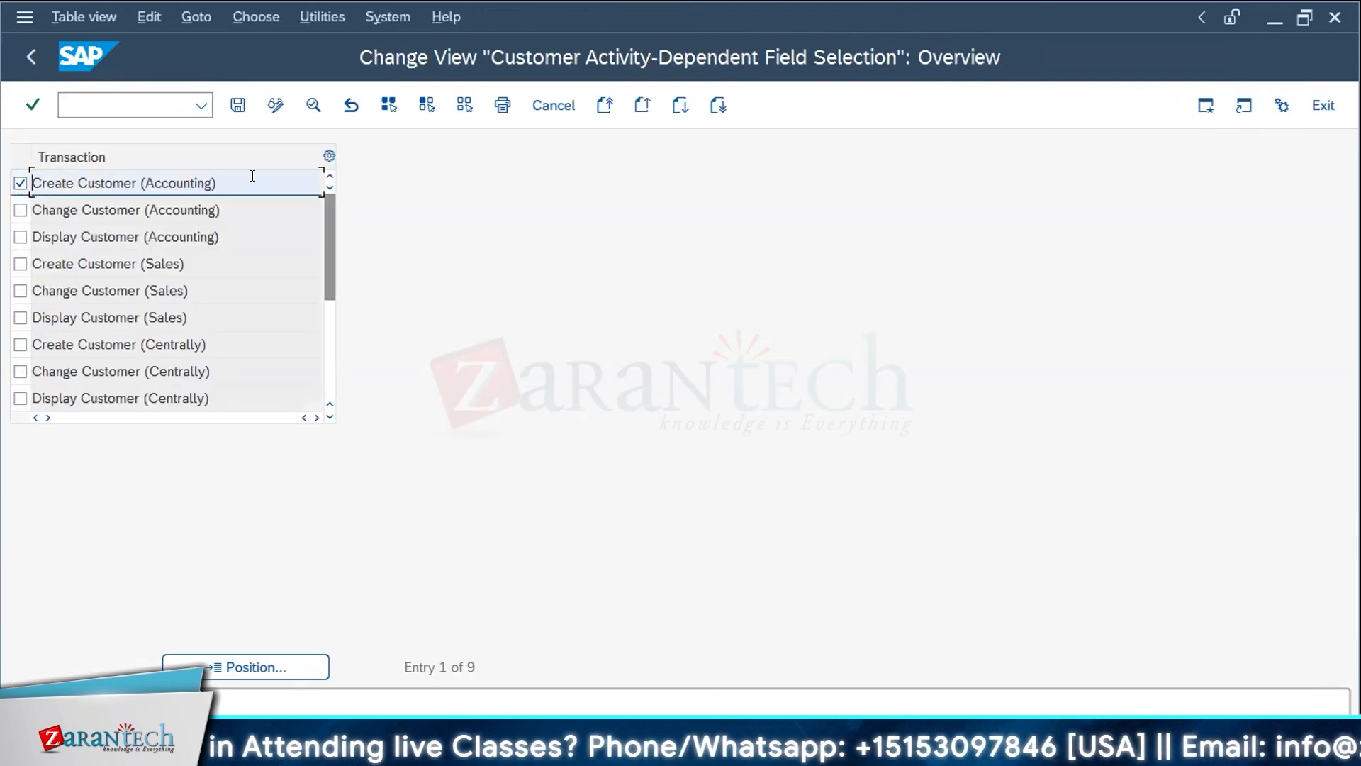
left_click(311, 104)
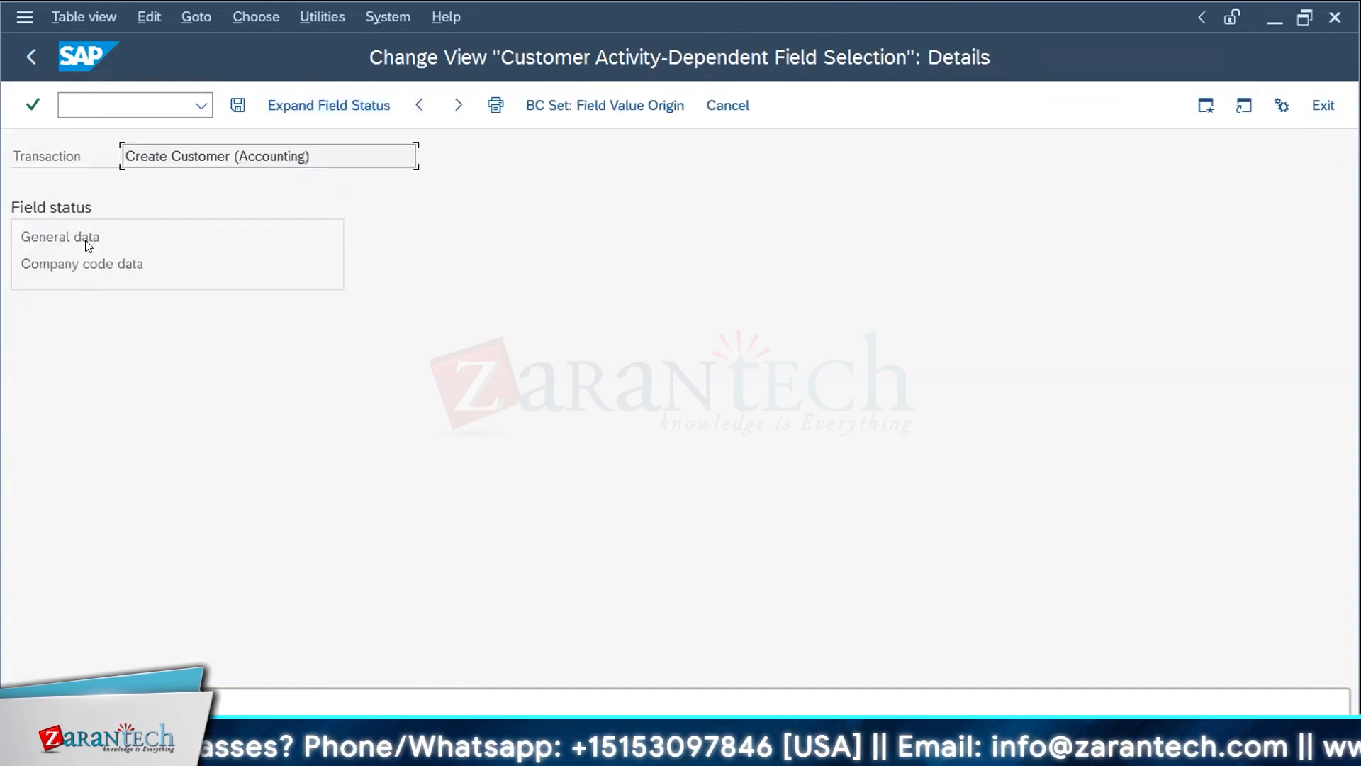
double_click(87, 243)
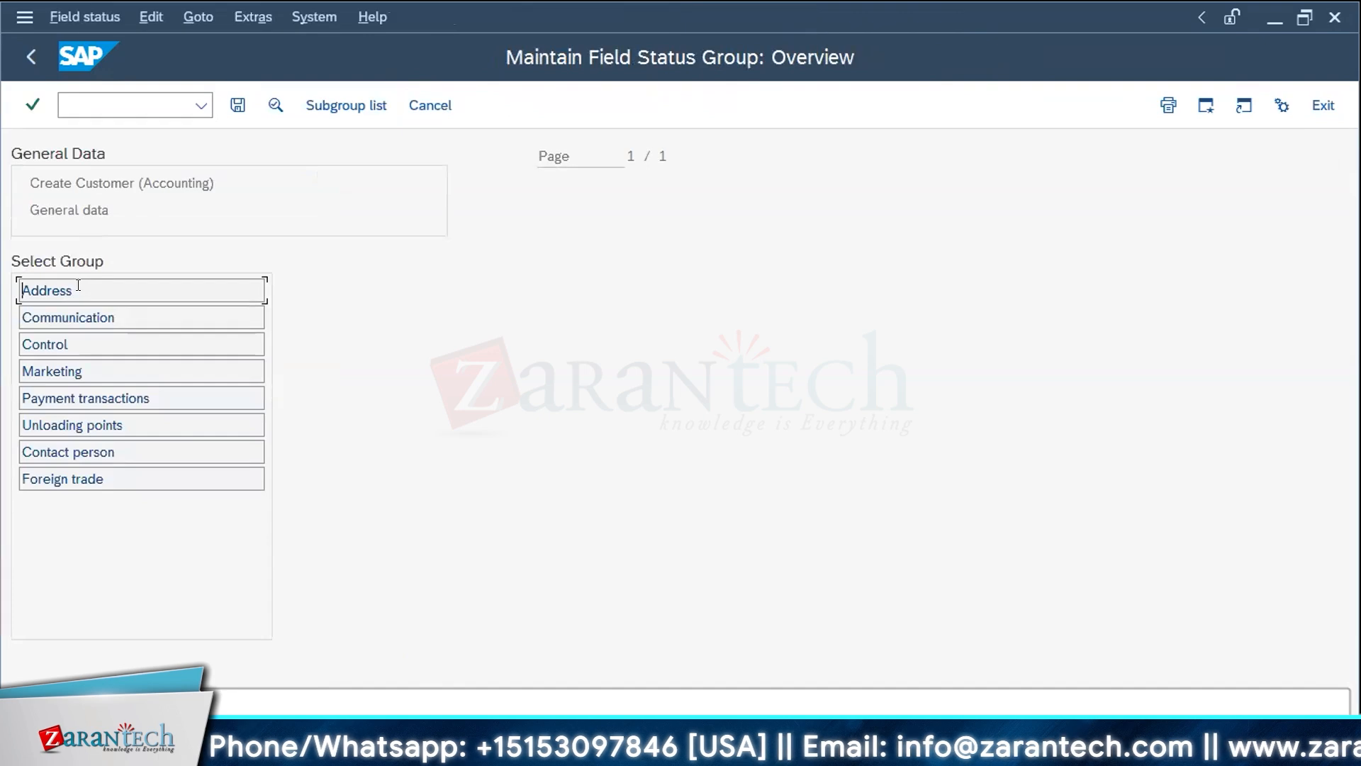
double_click(84, 293)
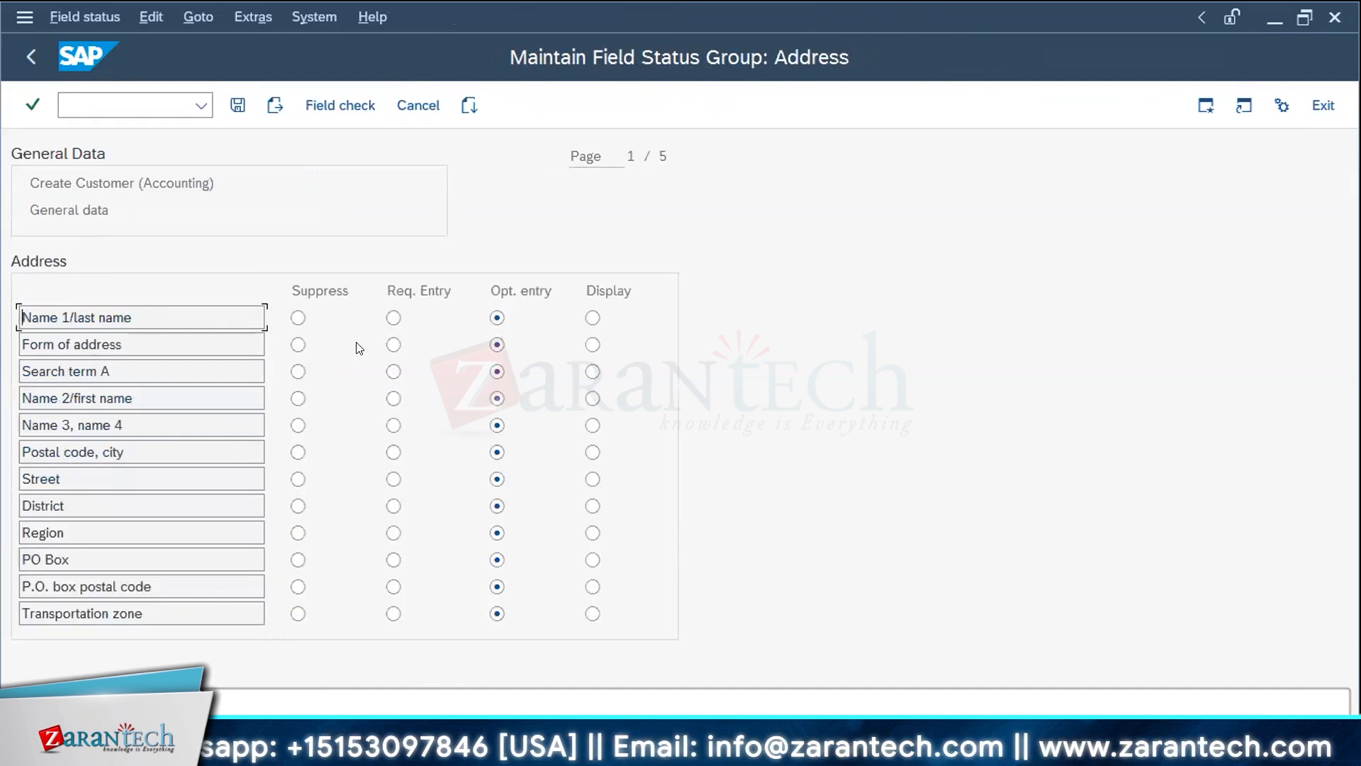
- Try to make Name 1/last name and Search term A required entries, and cancel the customizing request on exit
left_click(393, 319)
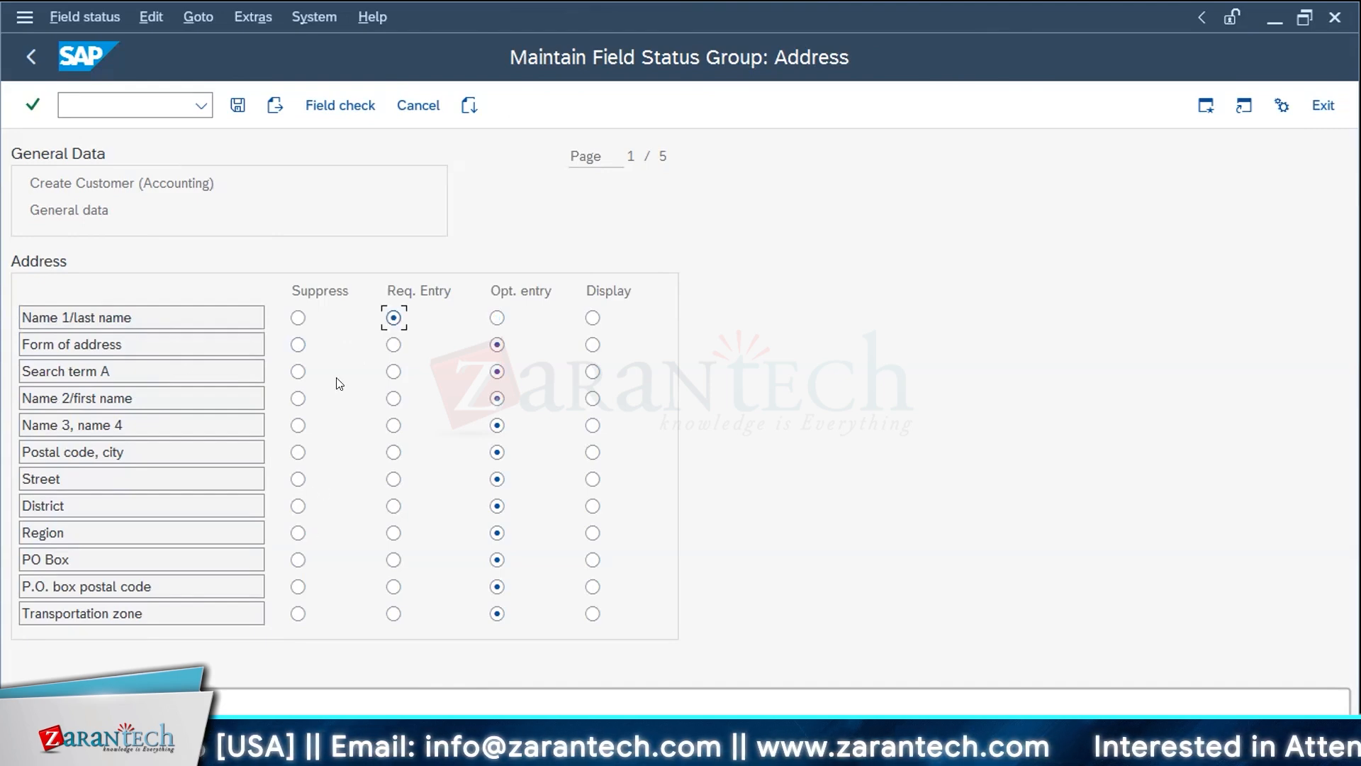
left_click(394, 371)
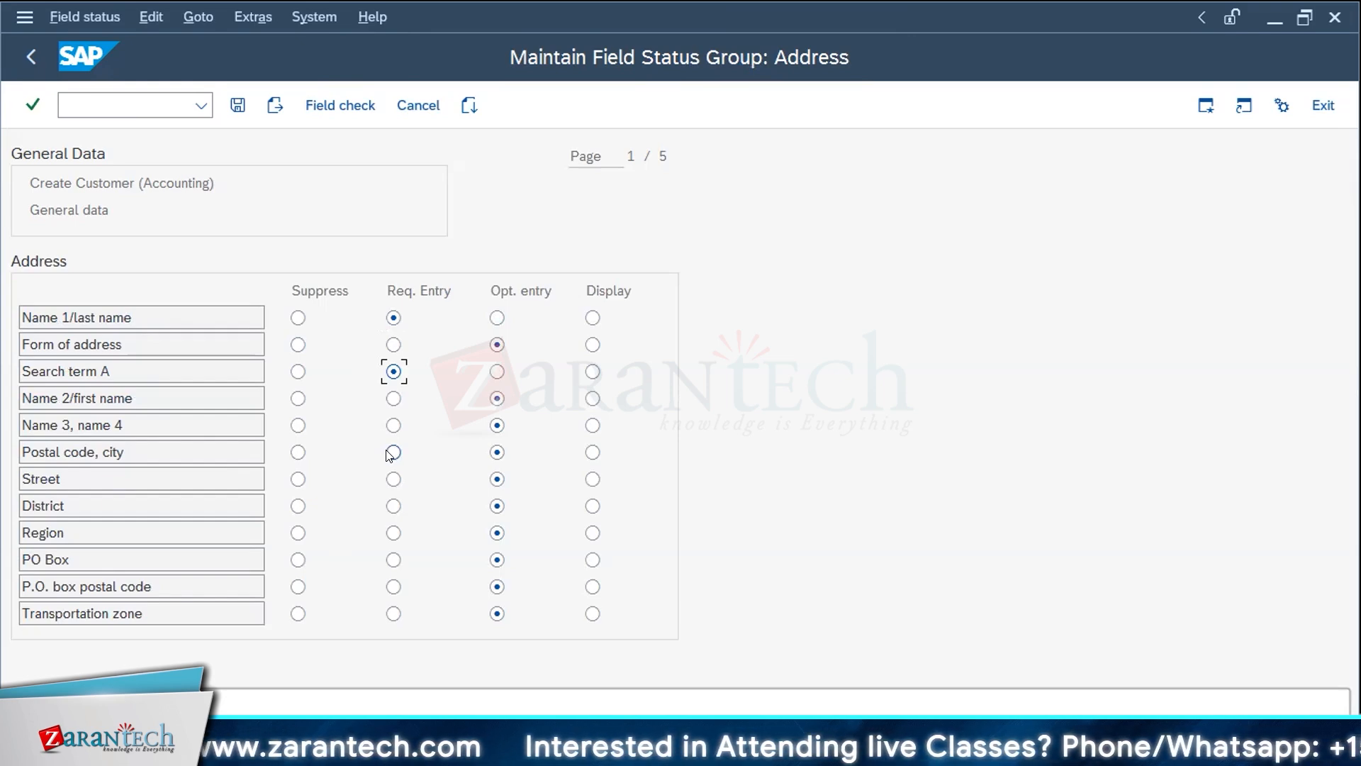
left_click(1323, 106)
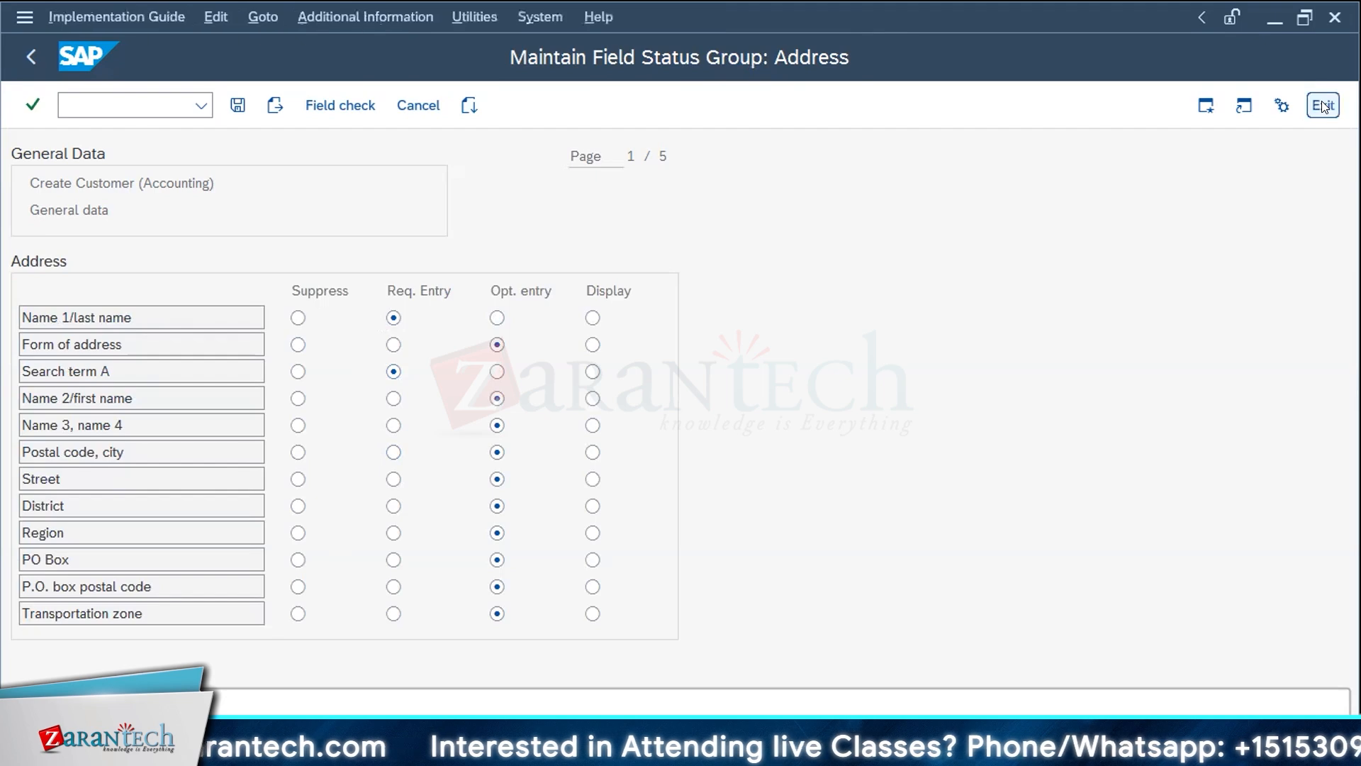
left_click(297, 446)
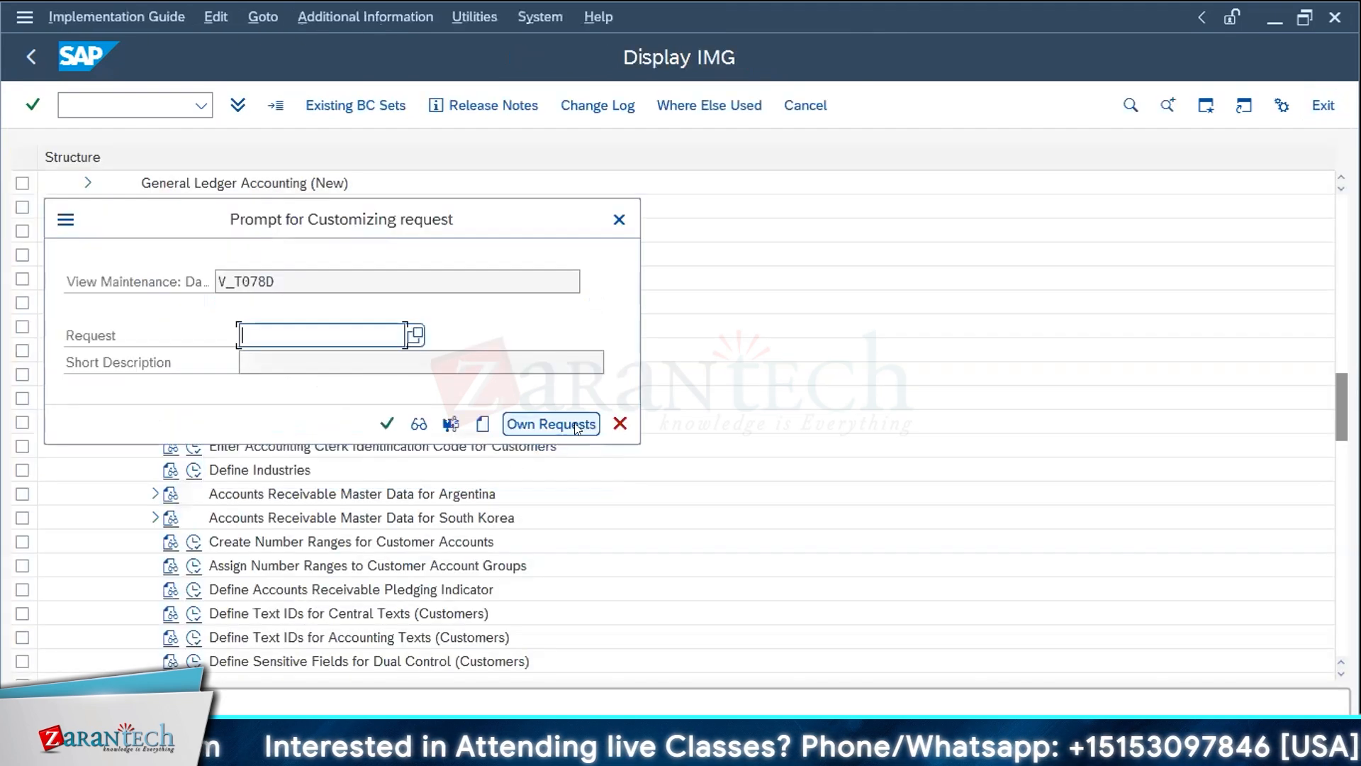
left_click(617, 424)
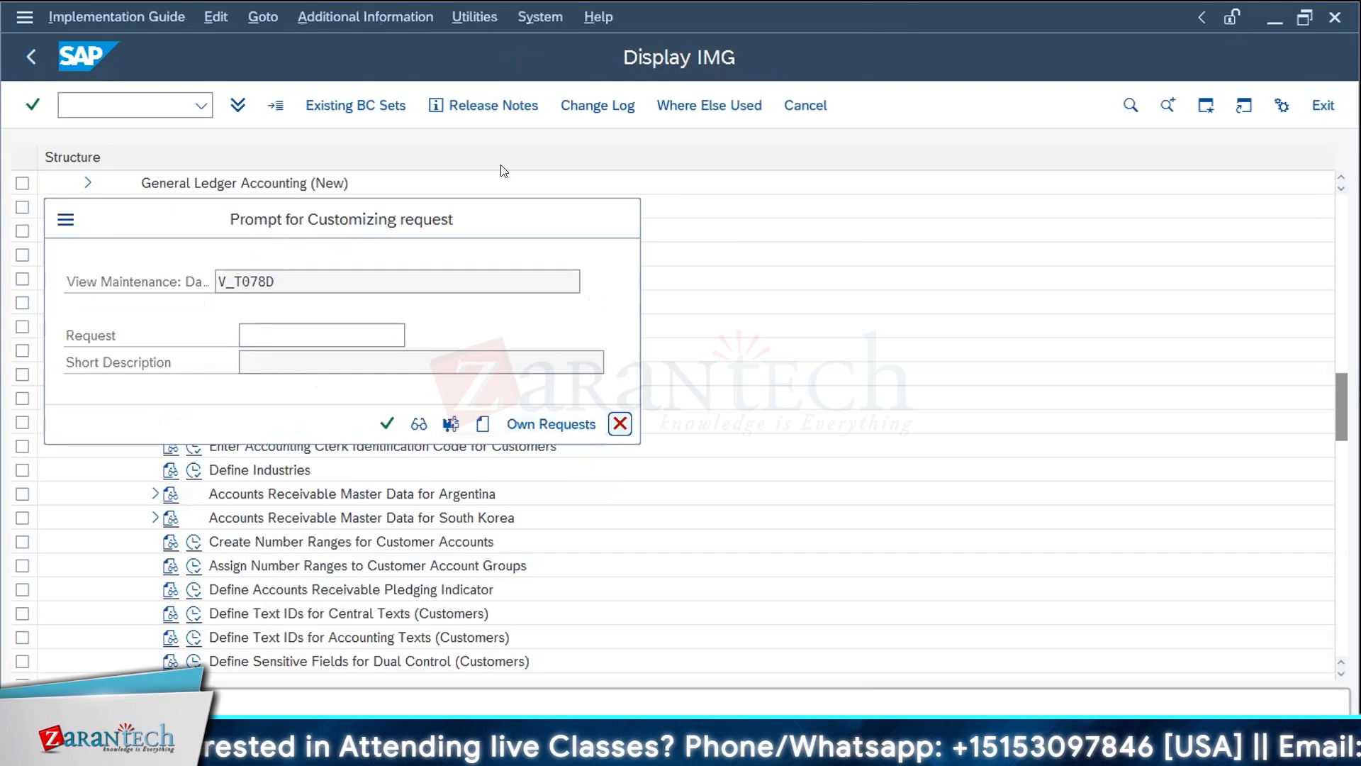
- View the company code data field status groups of Create Customer (Accounting) and return to the transaction details
left_click(119, 261)
double_click(119, 264)
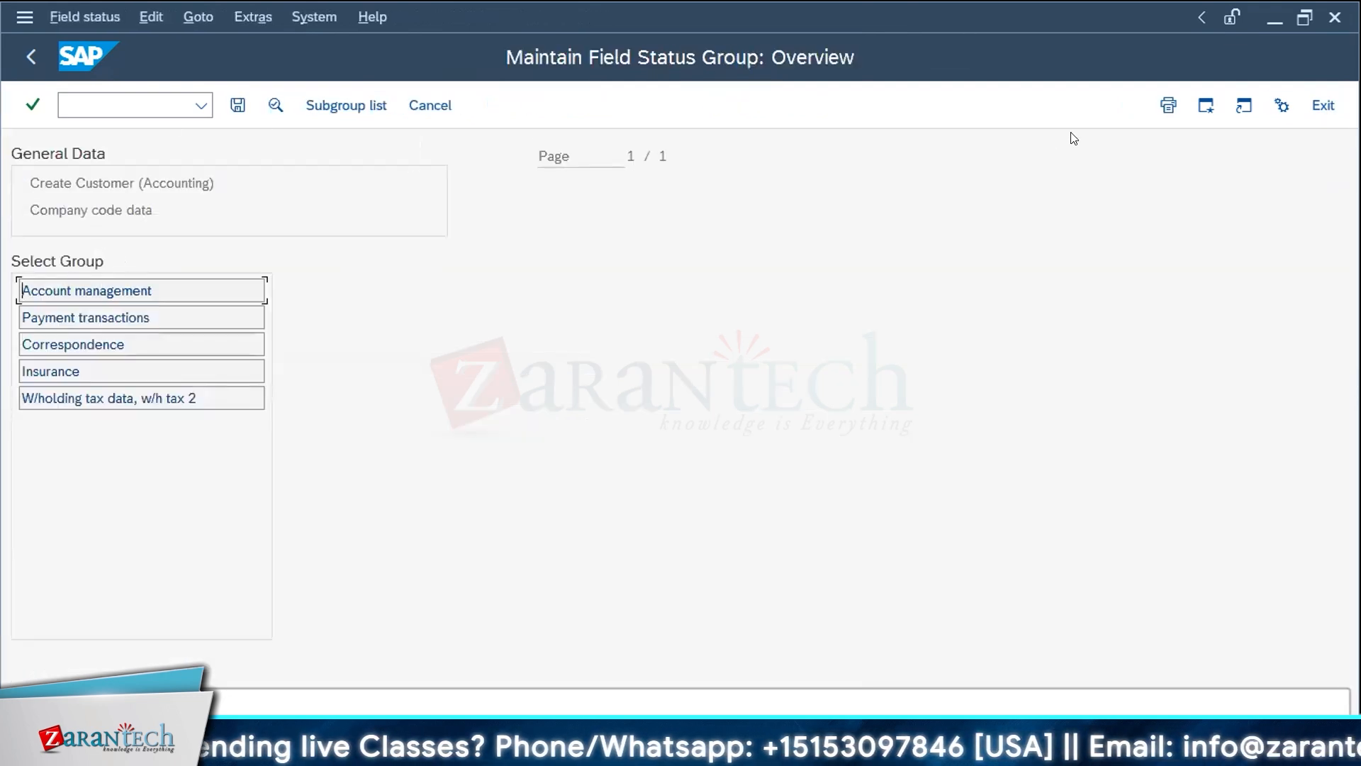
left_click(430, 105)
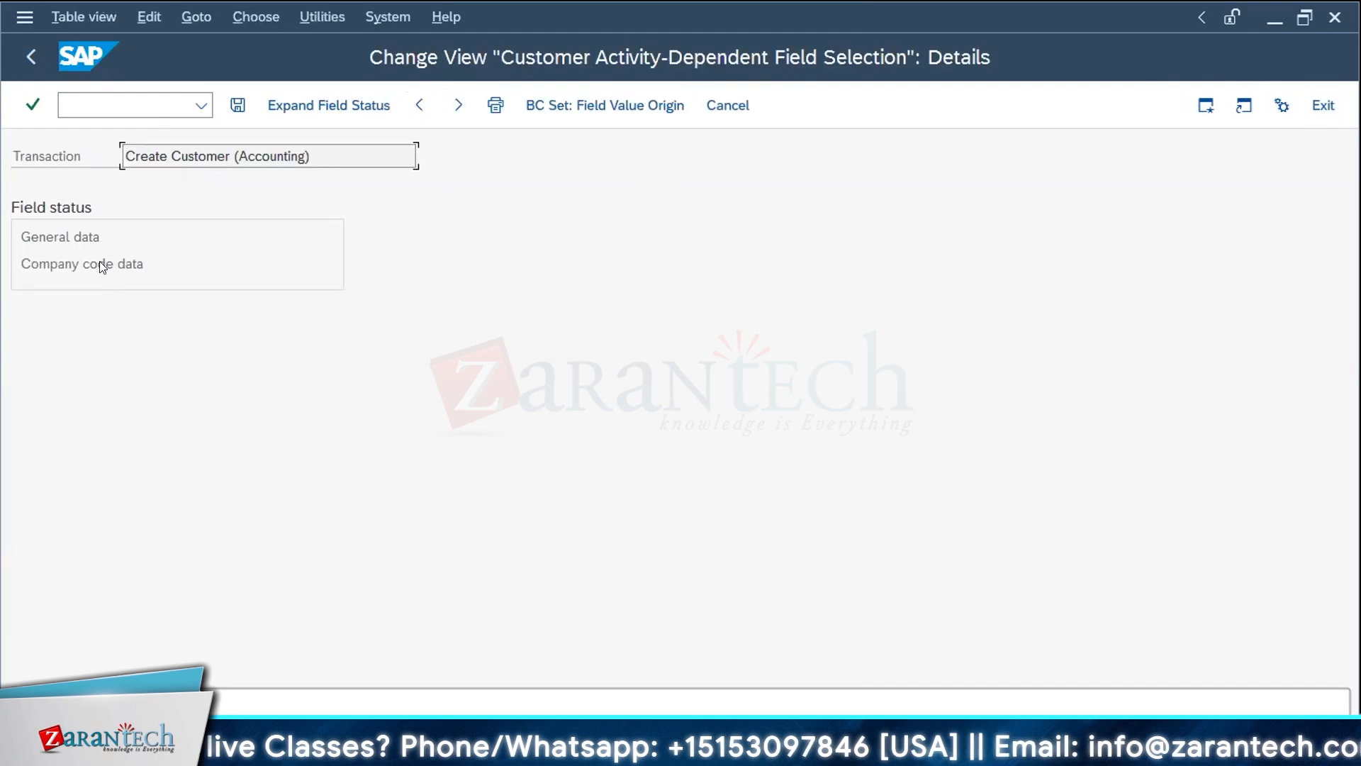
- Examine the Communication and Control field status groups in the general data of Create Customer (Accounting)
left_click(90, 243)
double_click(90, 244)
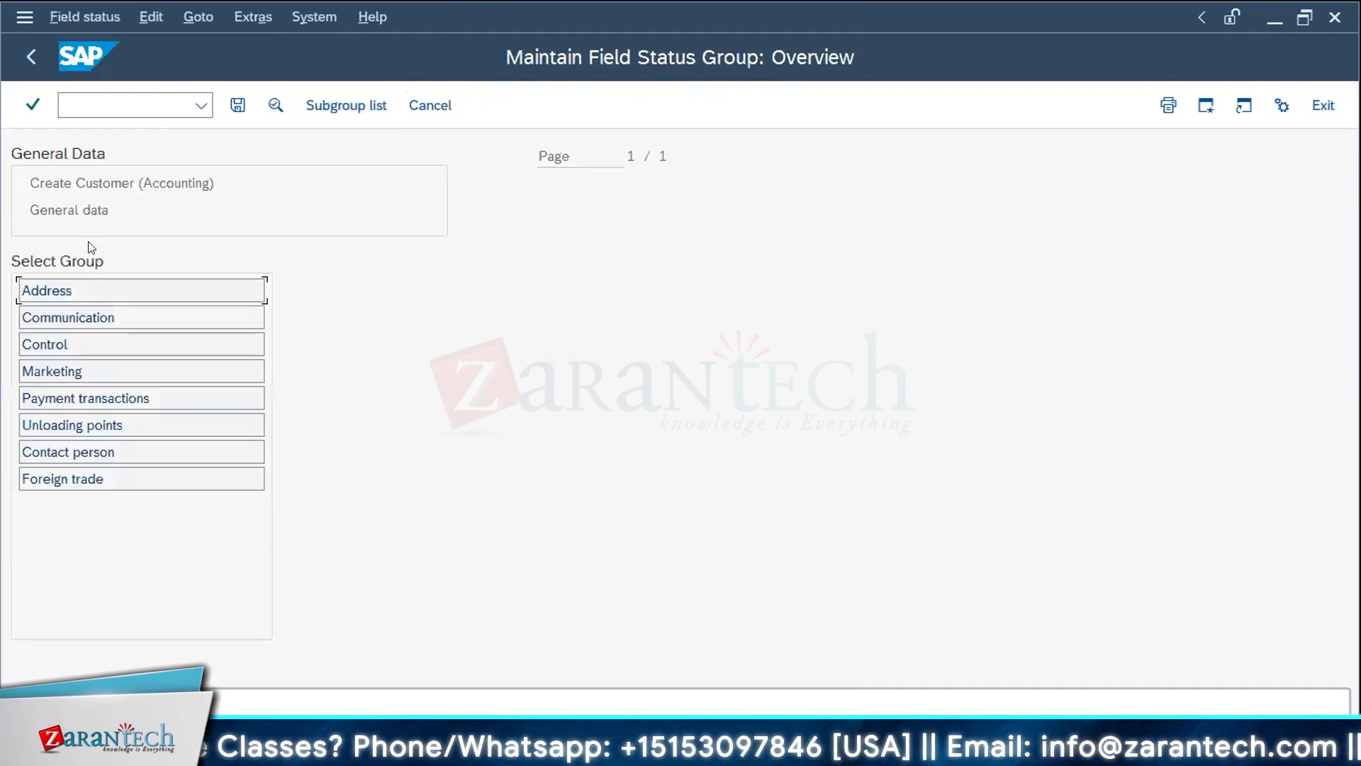
double_click(77, 317)
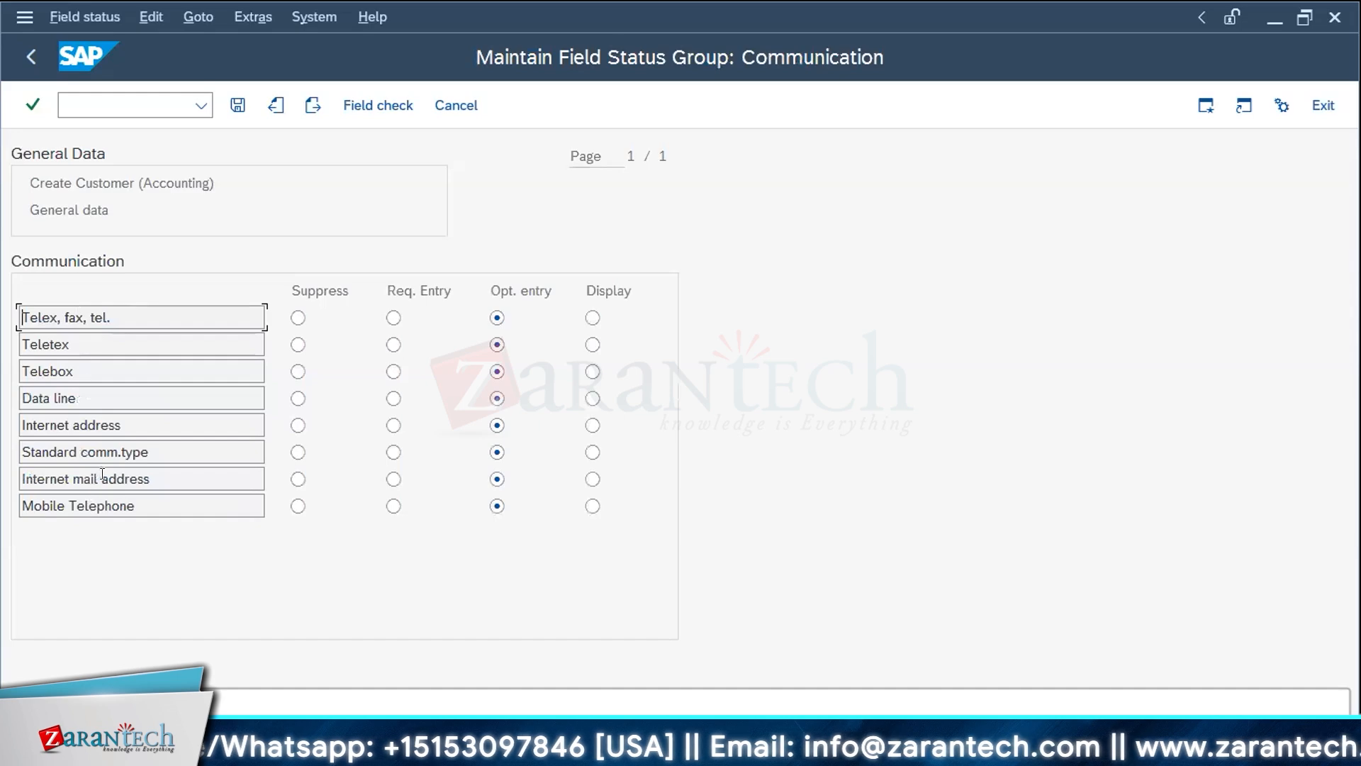
left_click(451, 105)
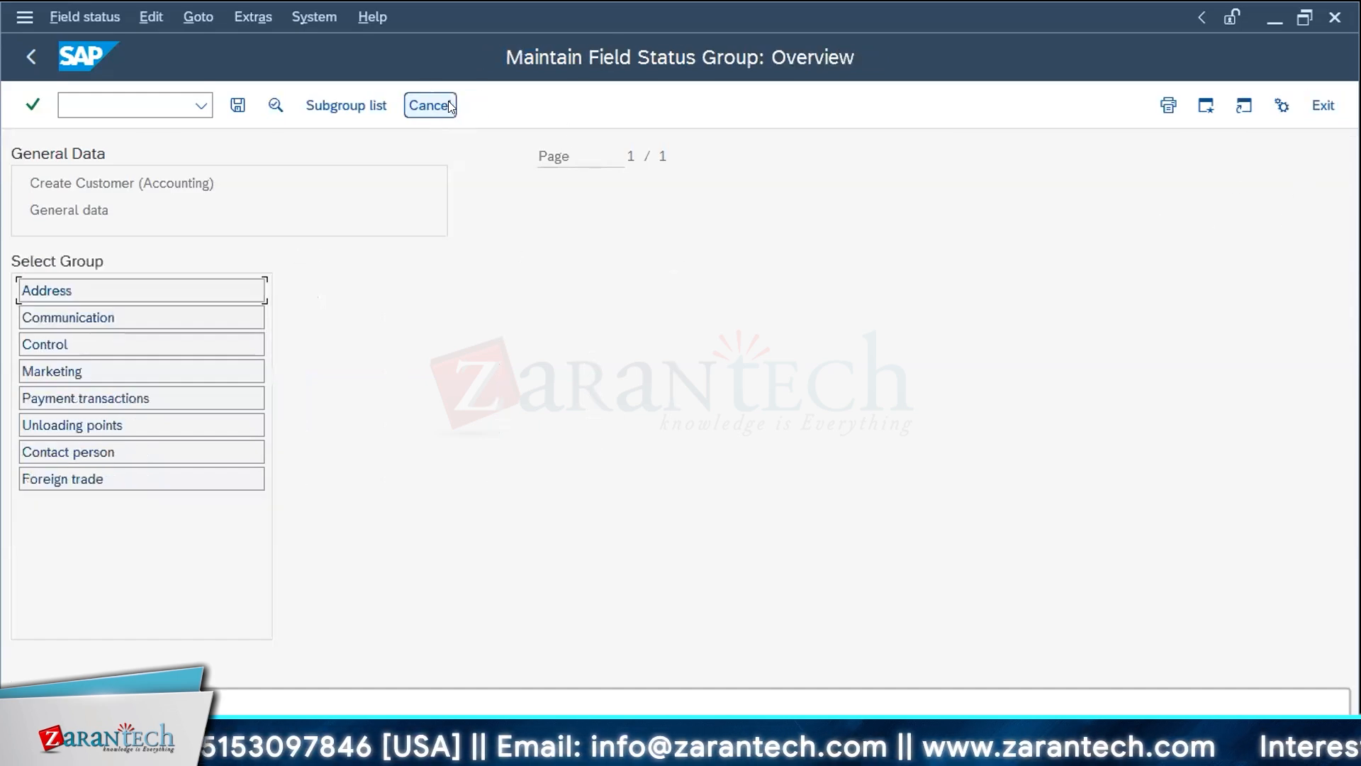
double_click(69, 344)
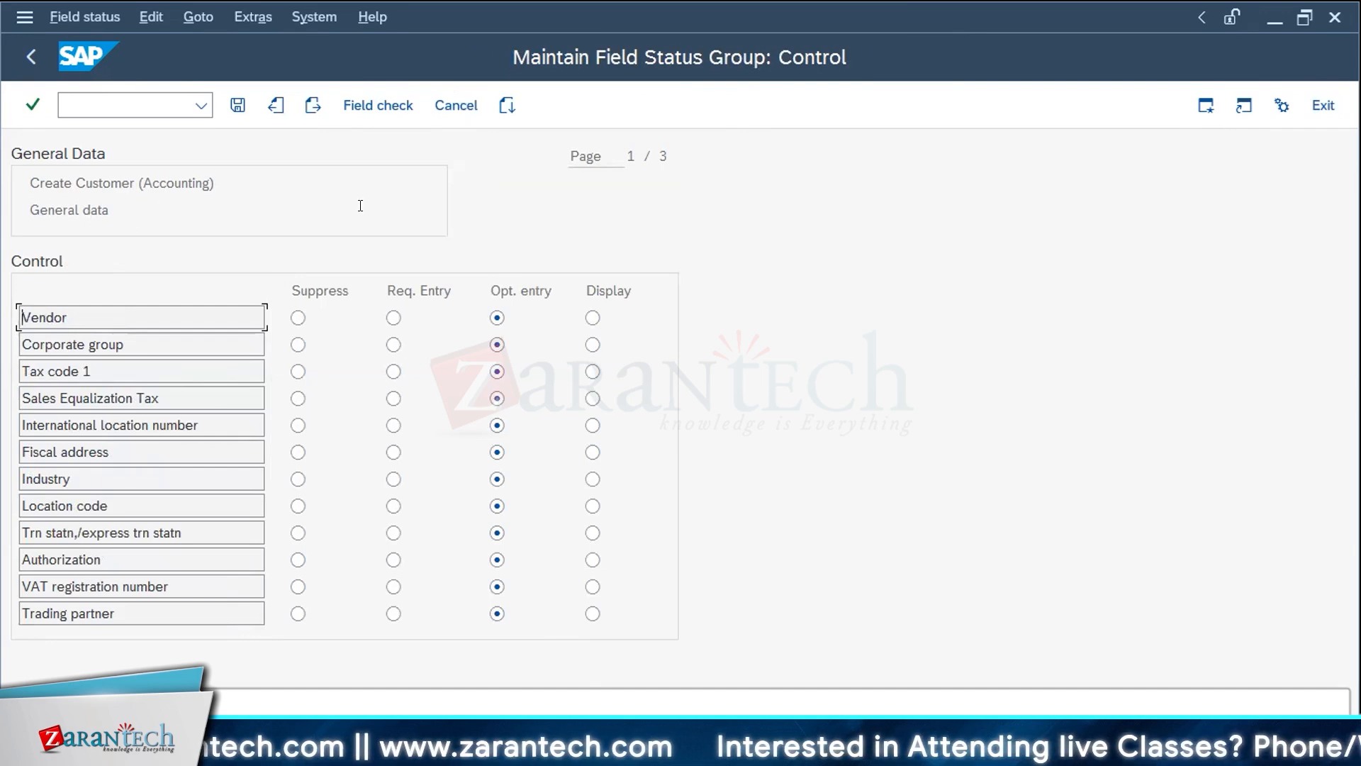
left_click(459, 105)
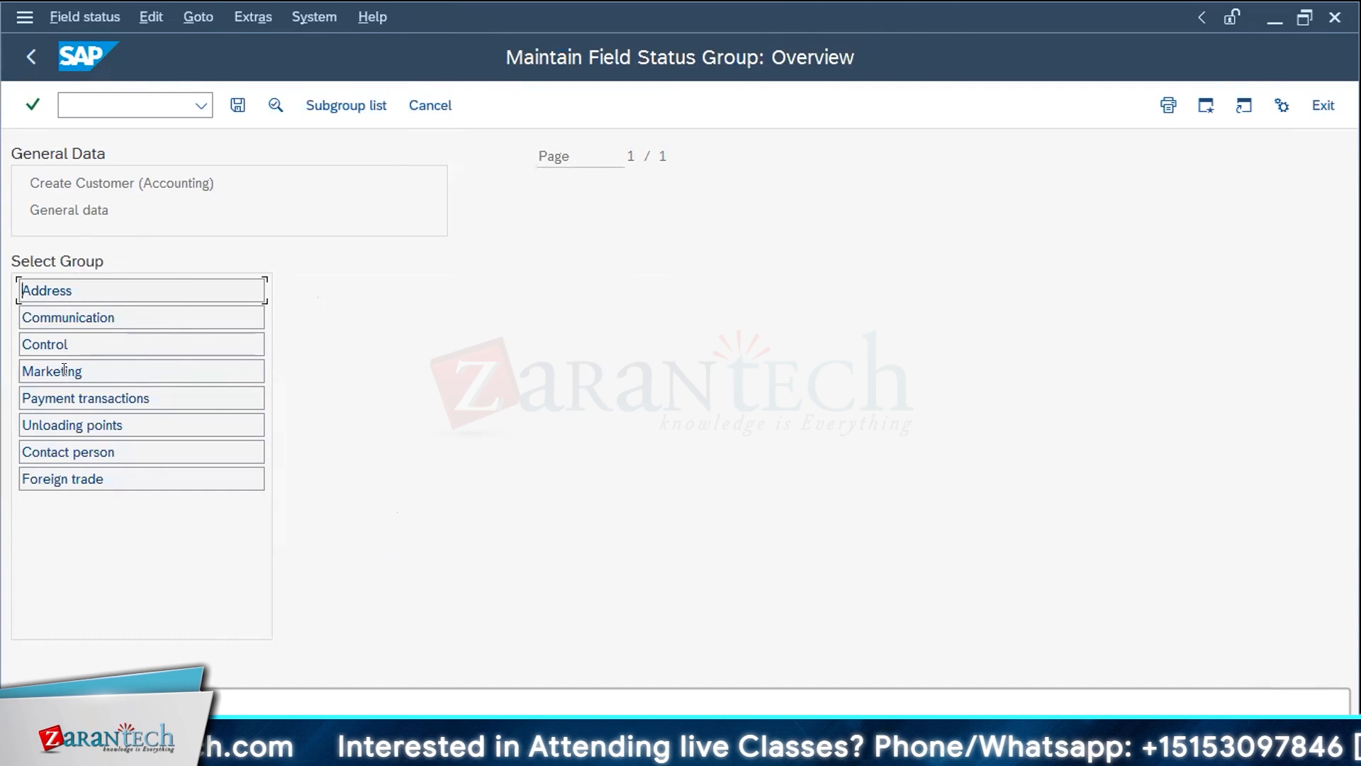
double_click(73, 343)
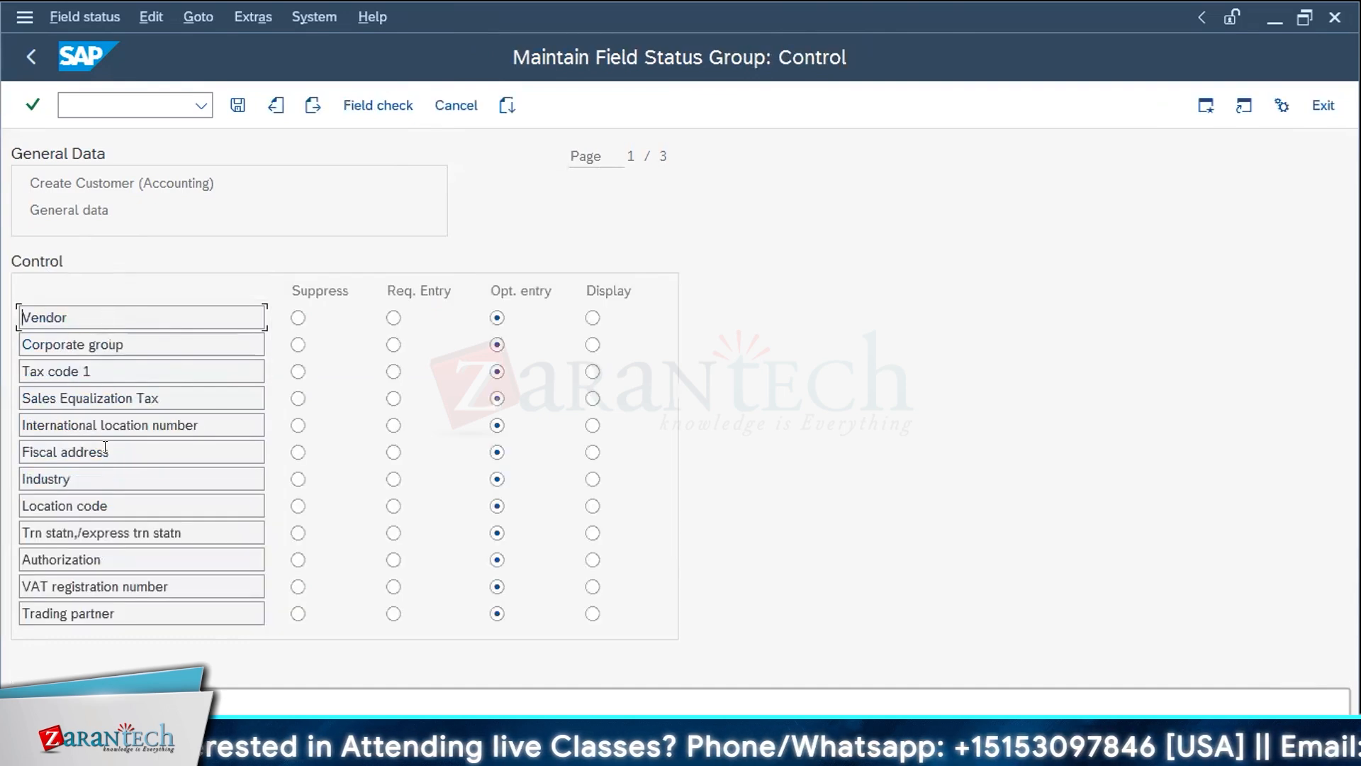
left_click(455, 106)
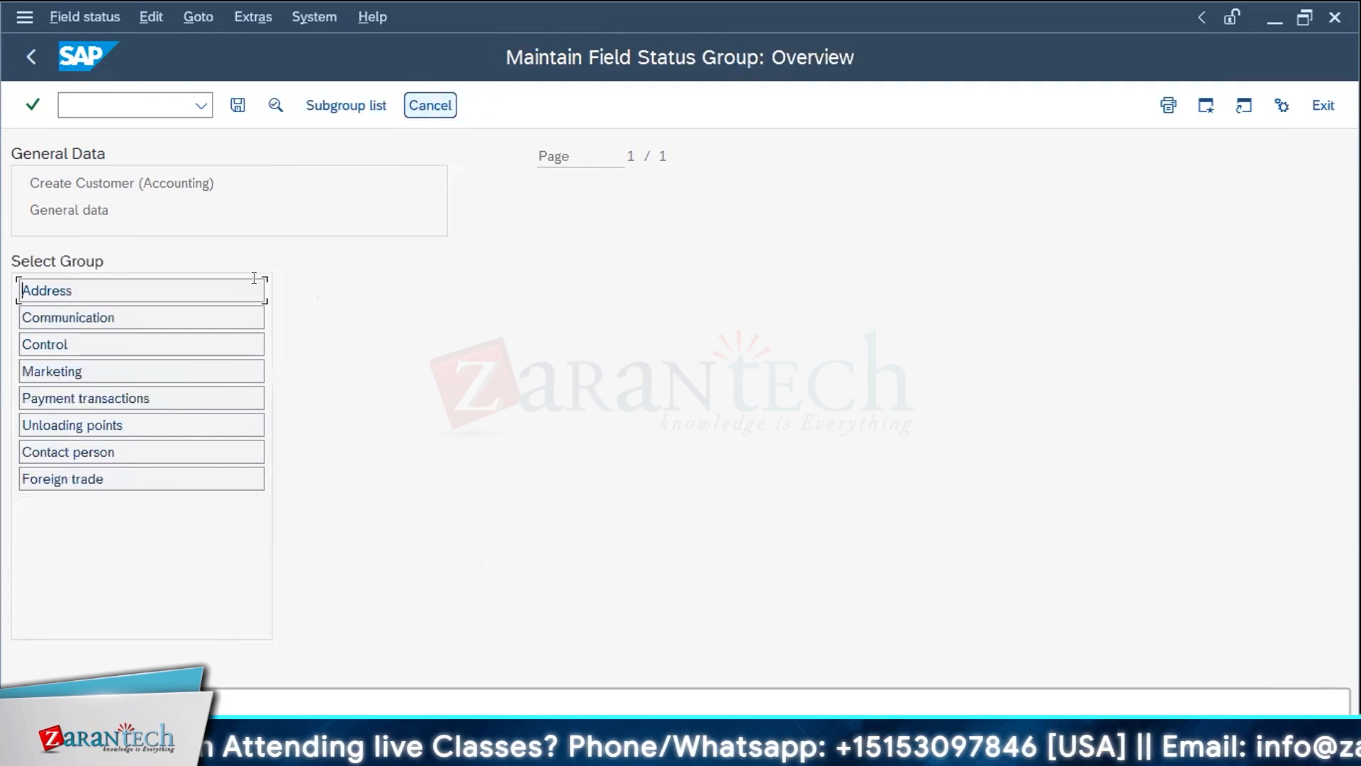
- Examine the Payment transactions group in the general data field status and return to the transaction details
double_click(40, 398)
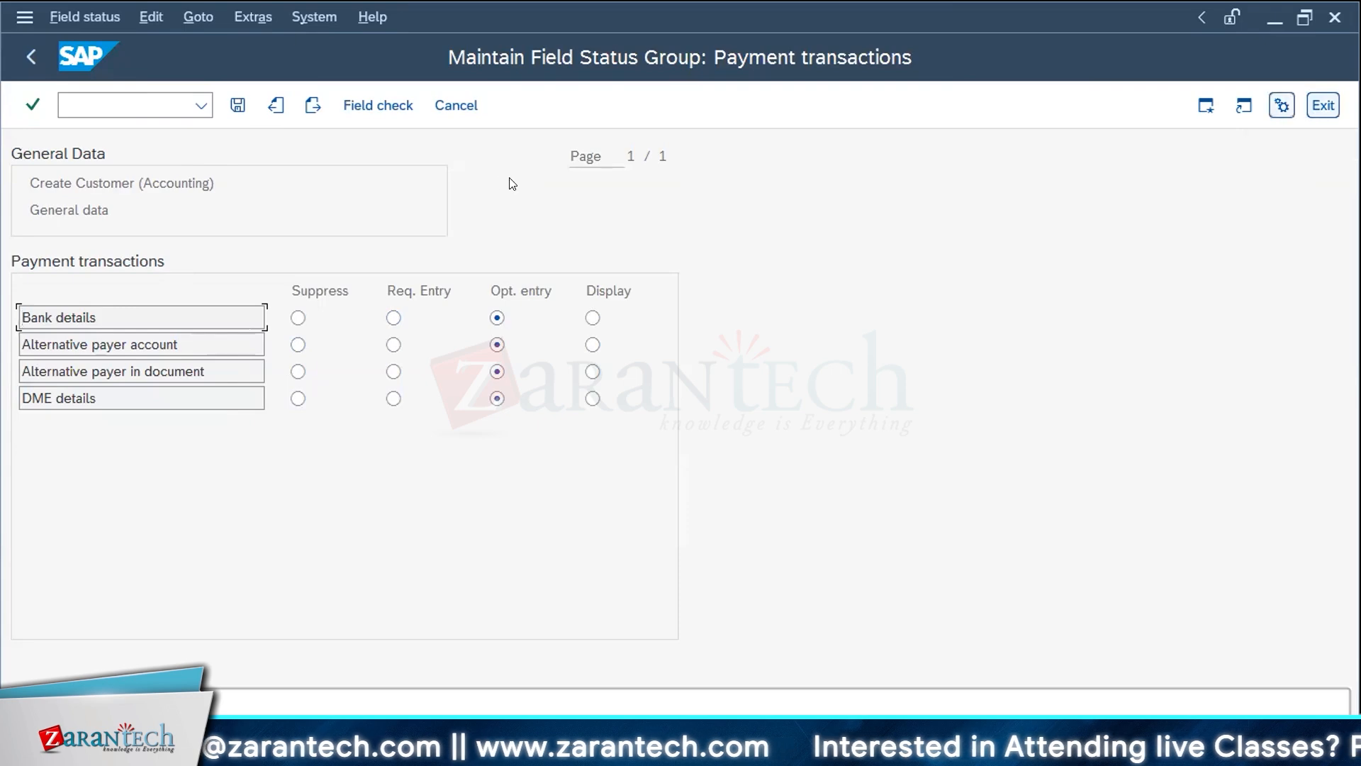
left_click(439, 108)
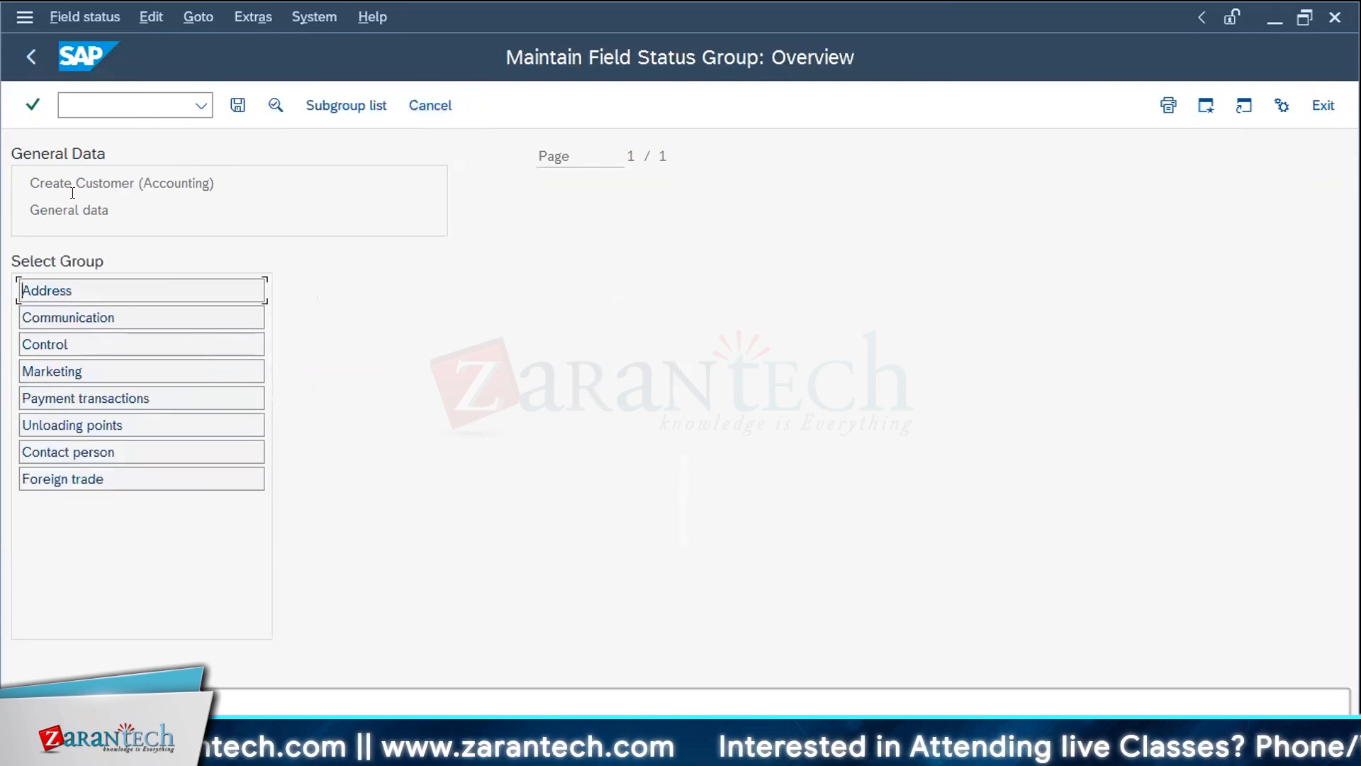
left_click(432, 107)
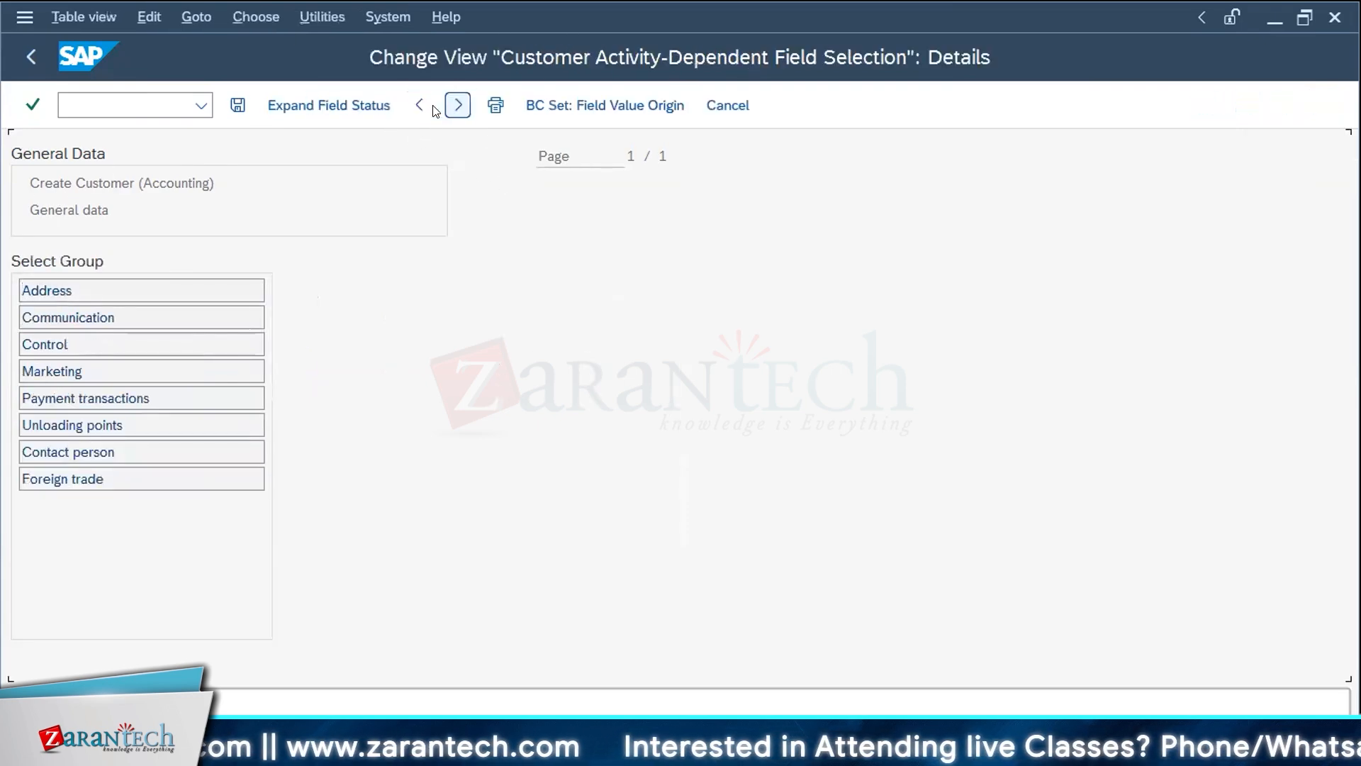
- Examine the Account management and Payment transactions groups in the company code data field status of Create Customer (Accounting)
double_click(84, 266)
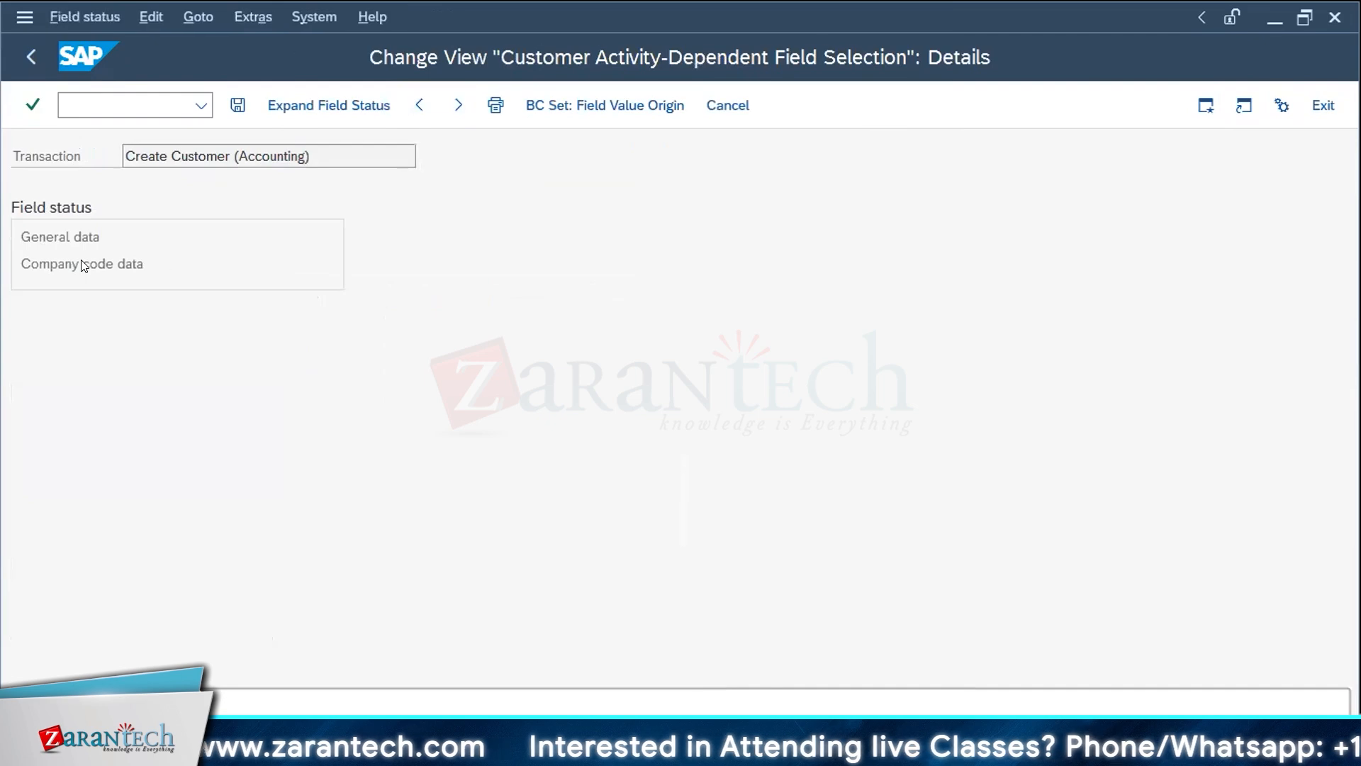
double_click(83, 292)
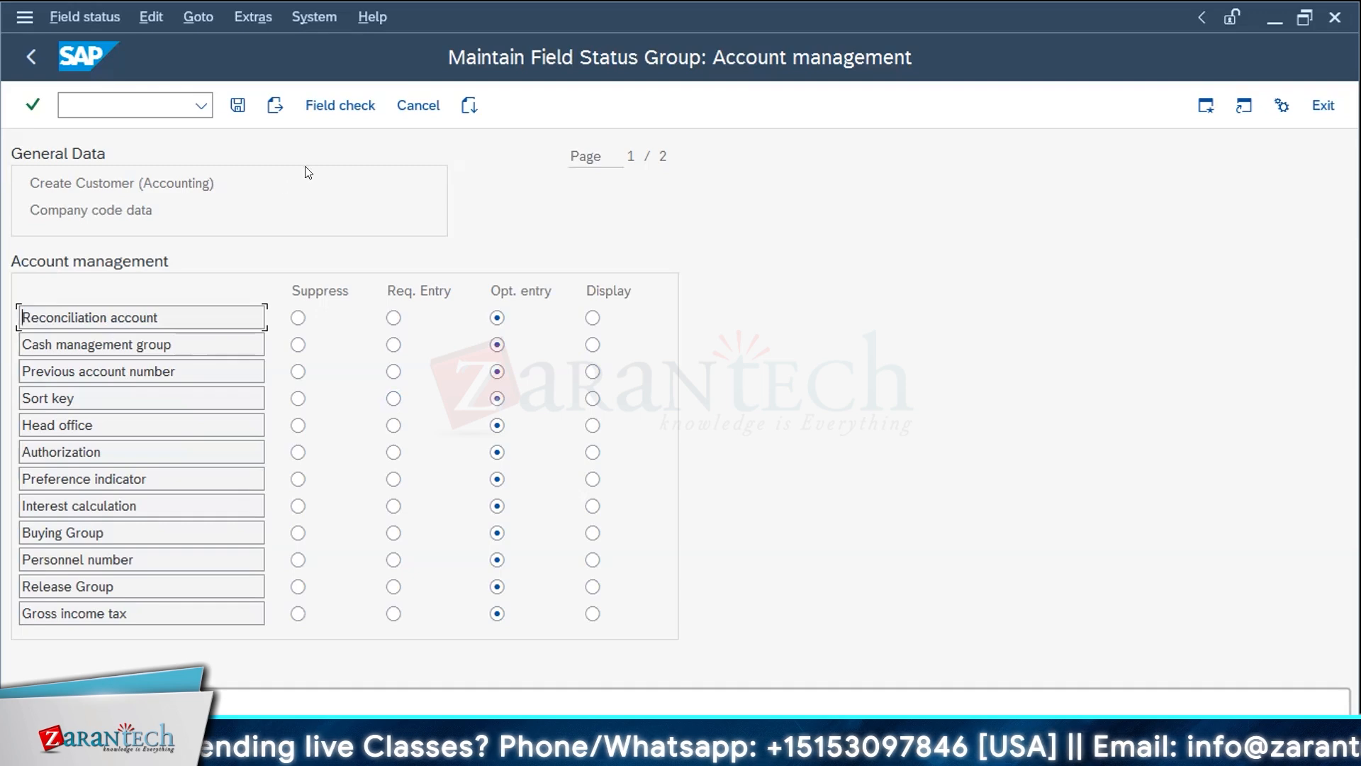
left_click(419, 105)
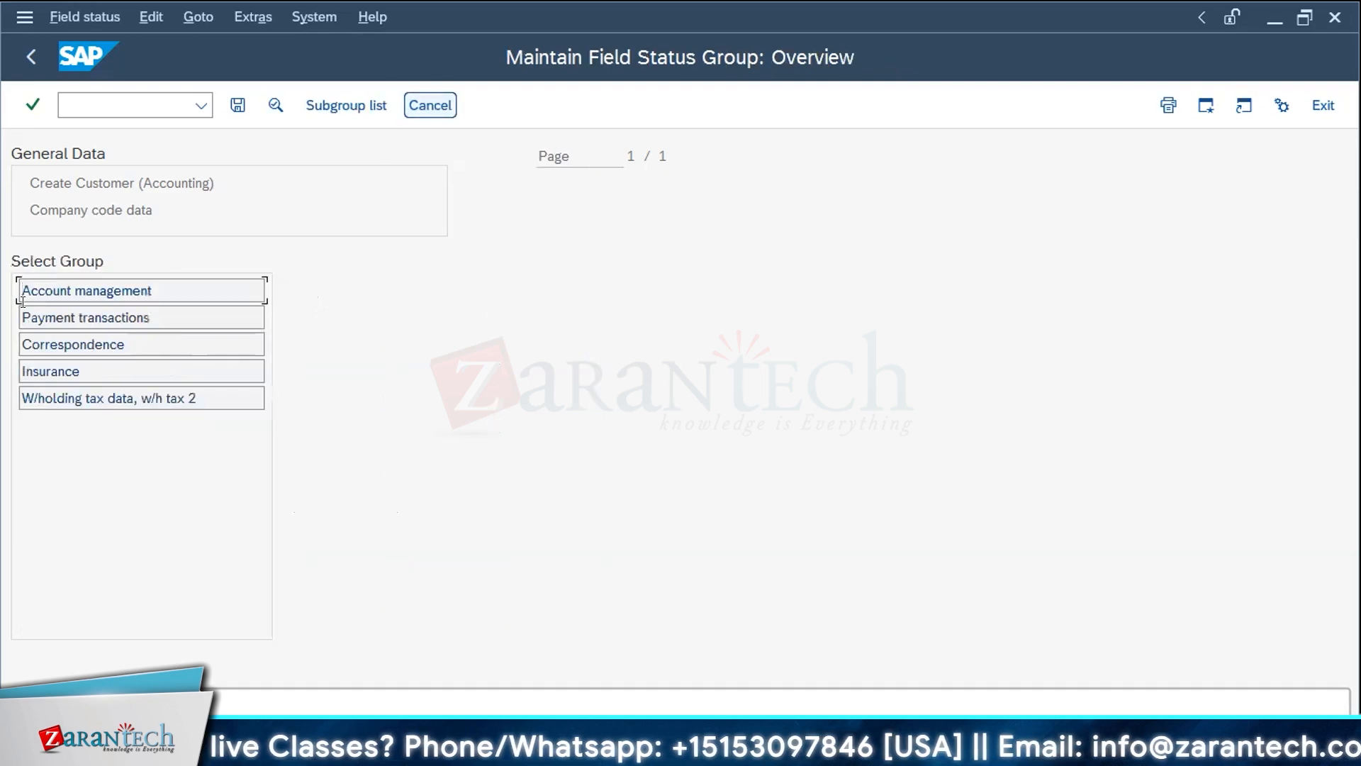
double_click(64, 318)
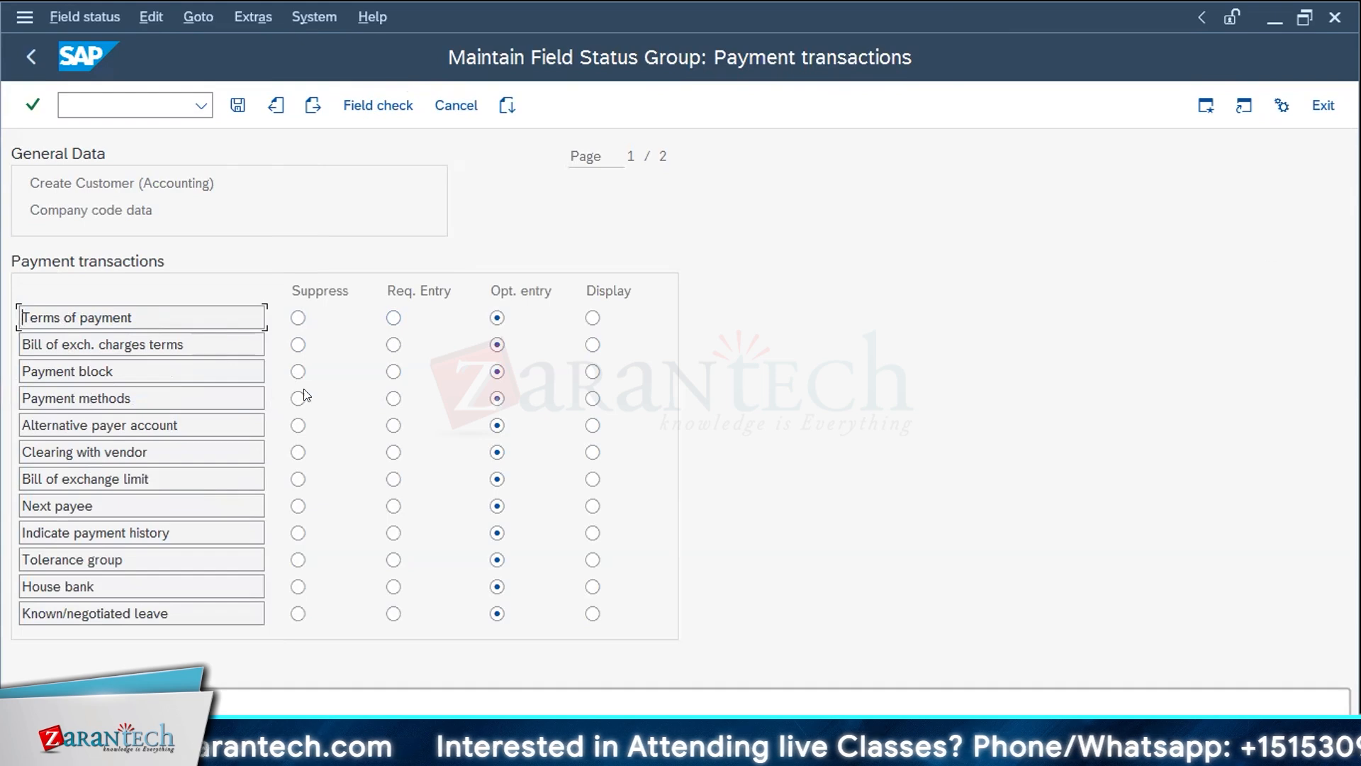
- Examine the Correspondence group in the company code data field status of Create Customer (Accounting) and return to the transaction details
left_click(471, 105)
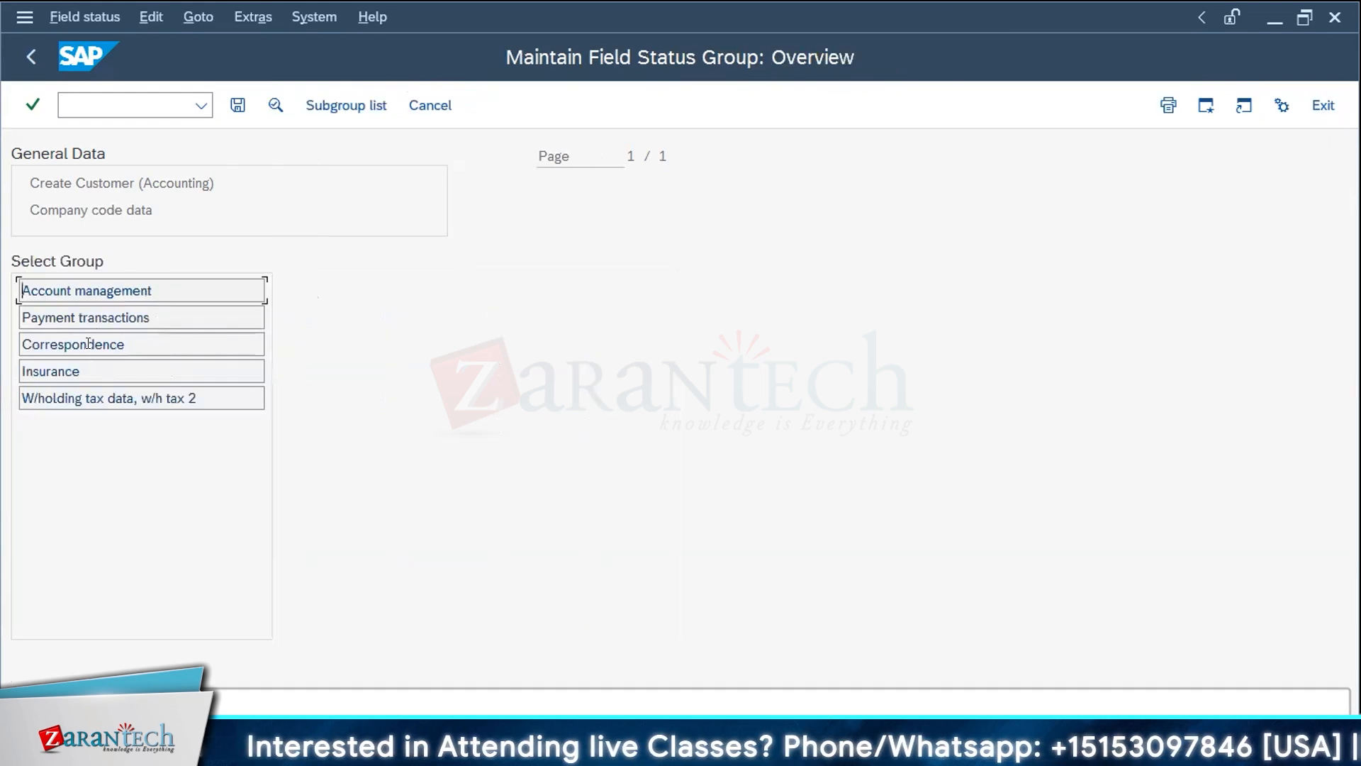
double_click(91, 345)
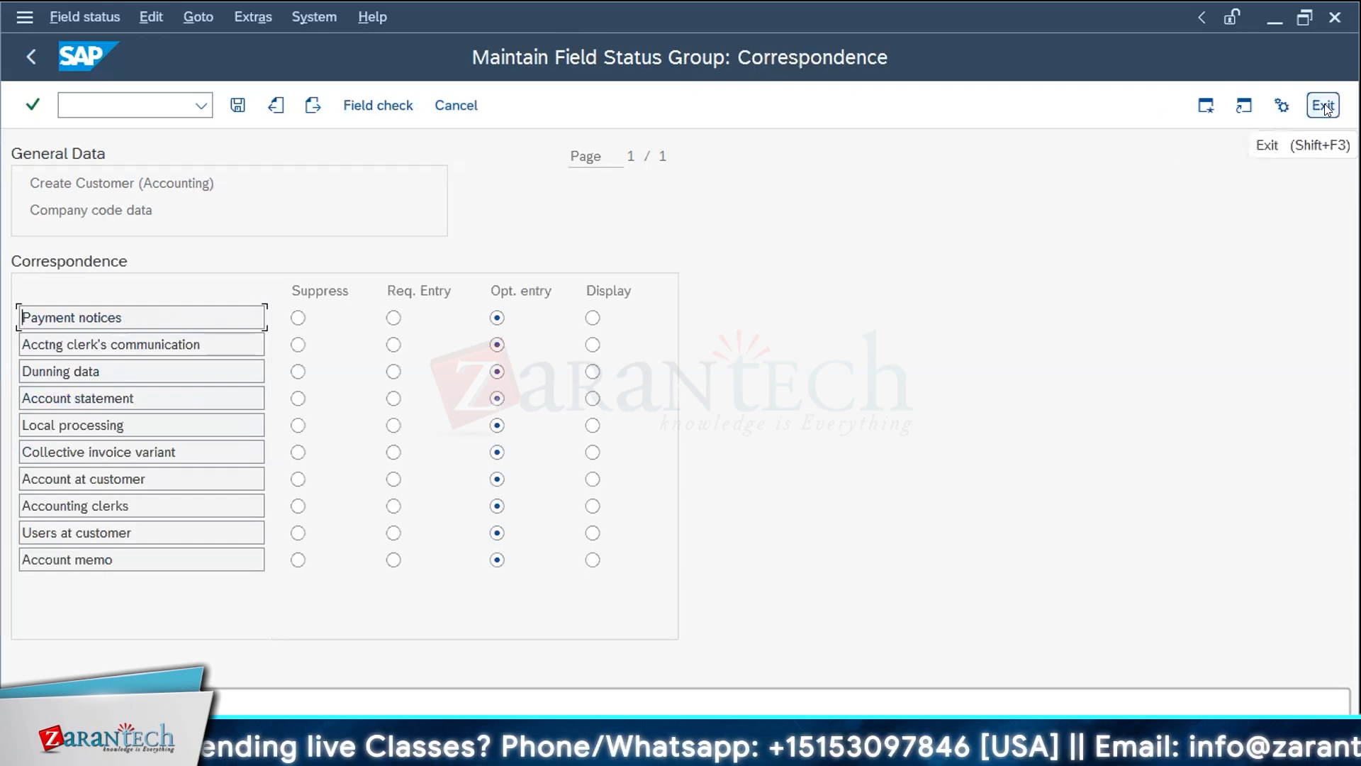
left_click(453, 105)
left_click(451, 105)
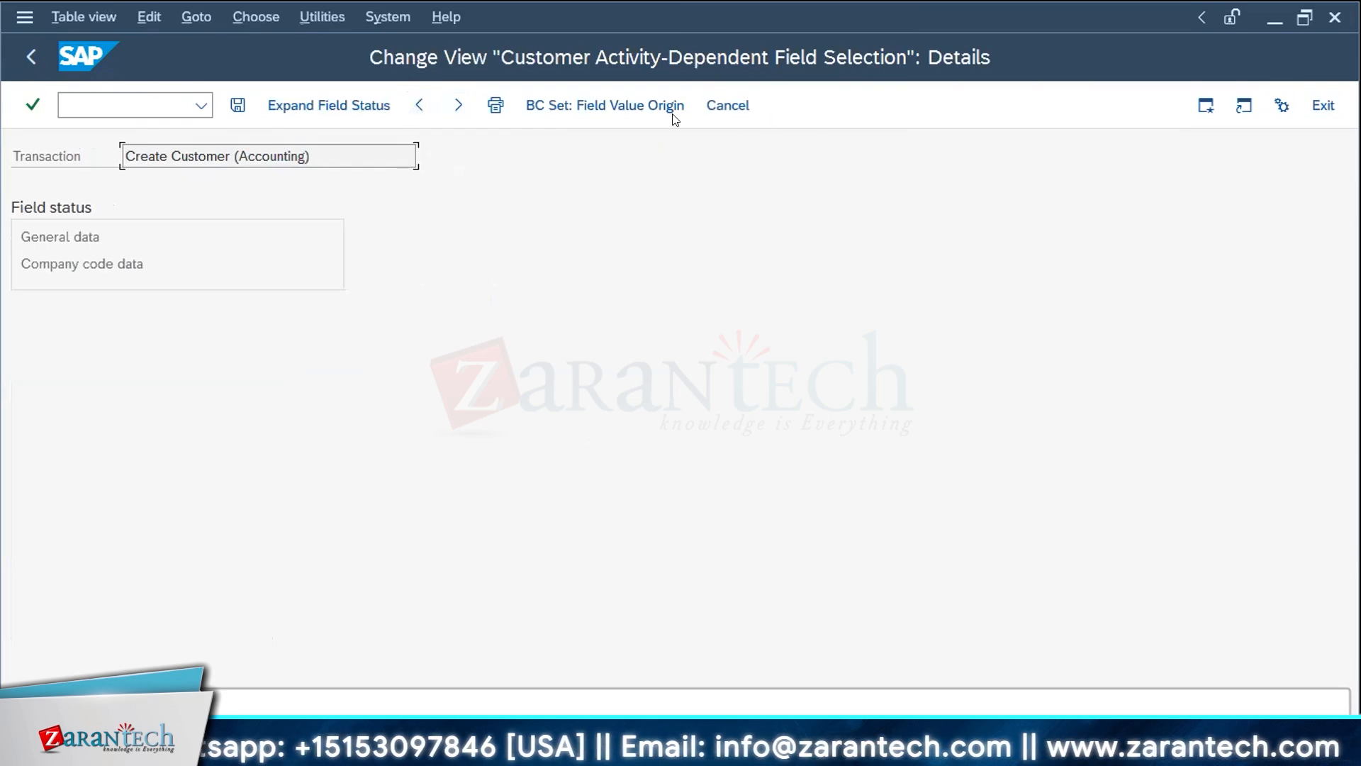
- Leave the customer activity-dependent field selection without saving and return to the implementation guide
left_click(737, 107)
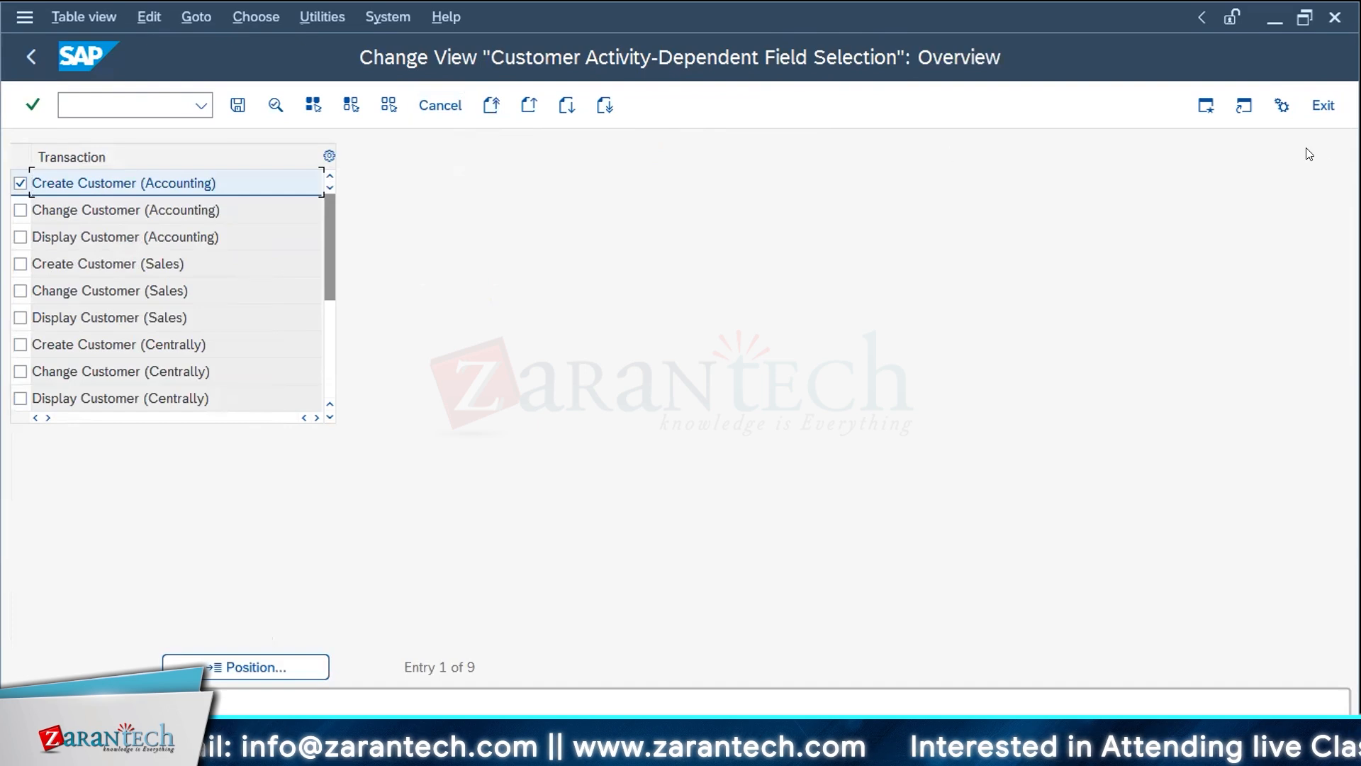
left_click(1321, 106)
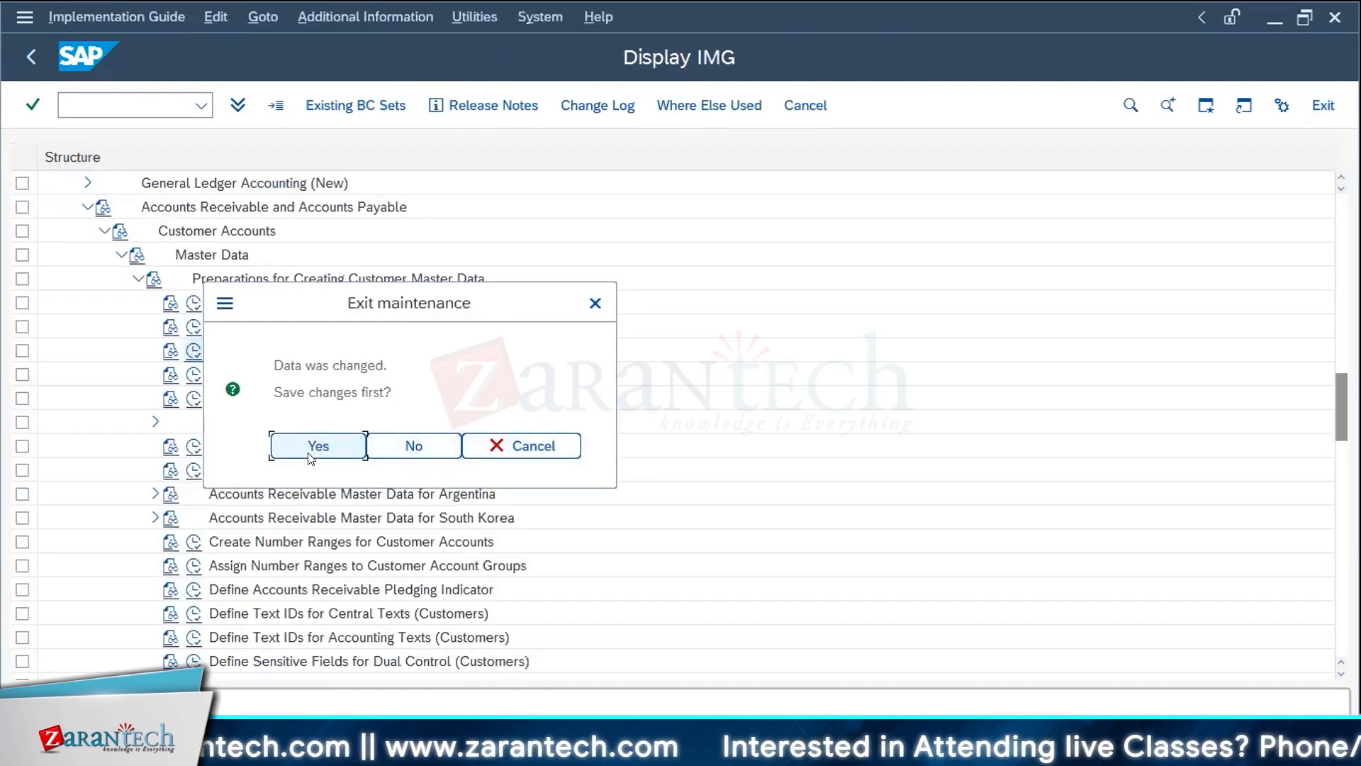
left_click(390, 444)
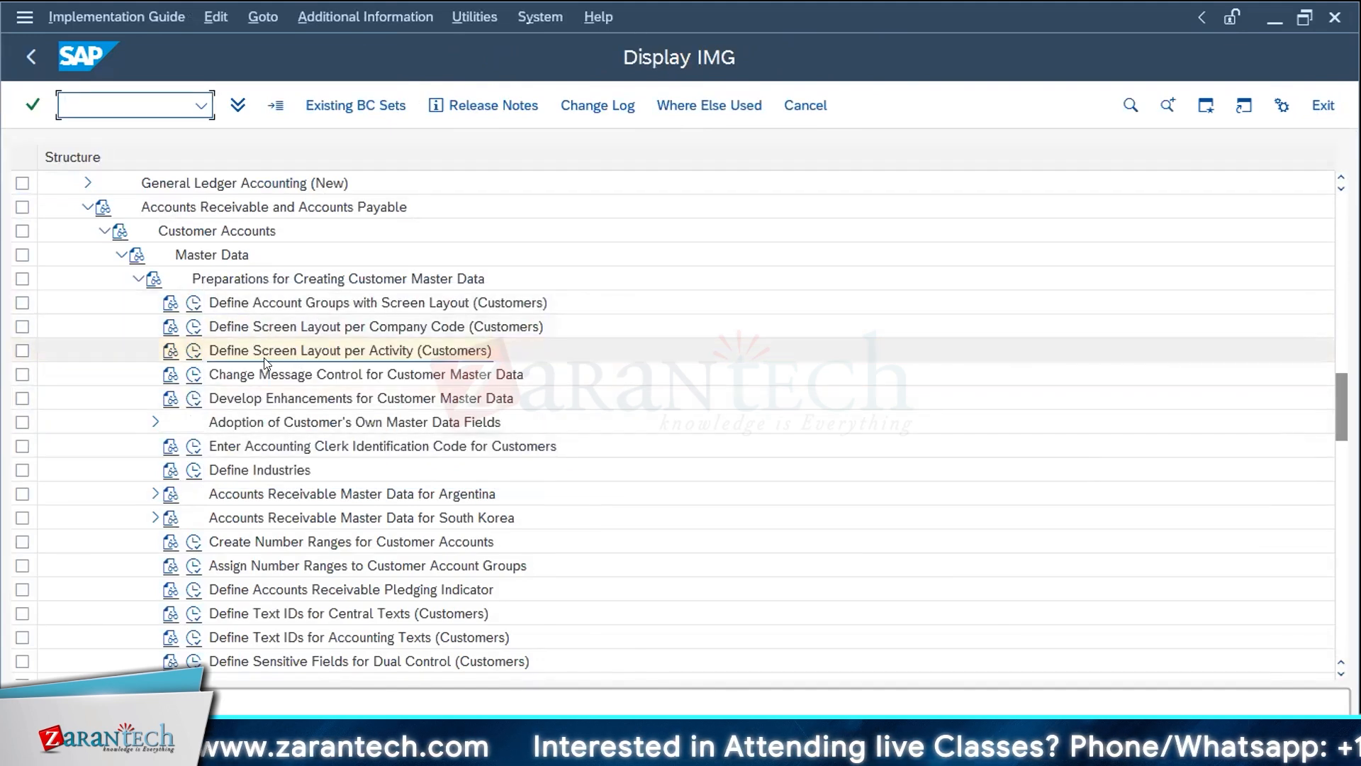
- View the message control for customer master data and browse the defined industry keys, then return to the implementation guide
left_click(188, 375)
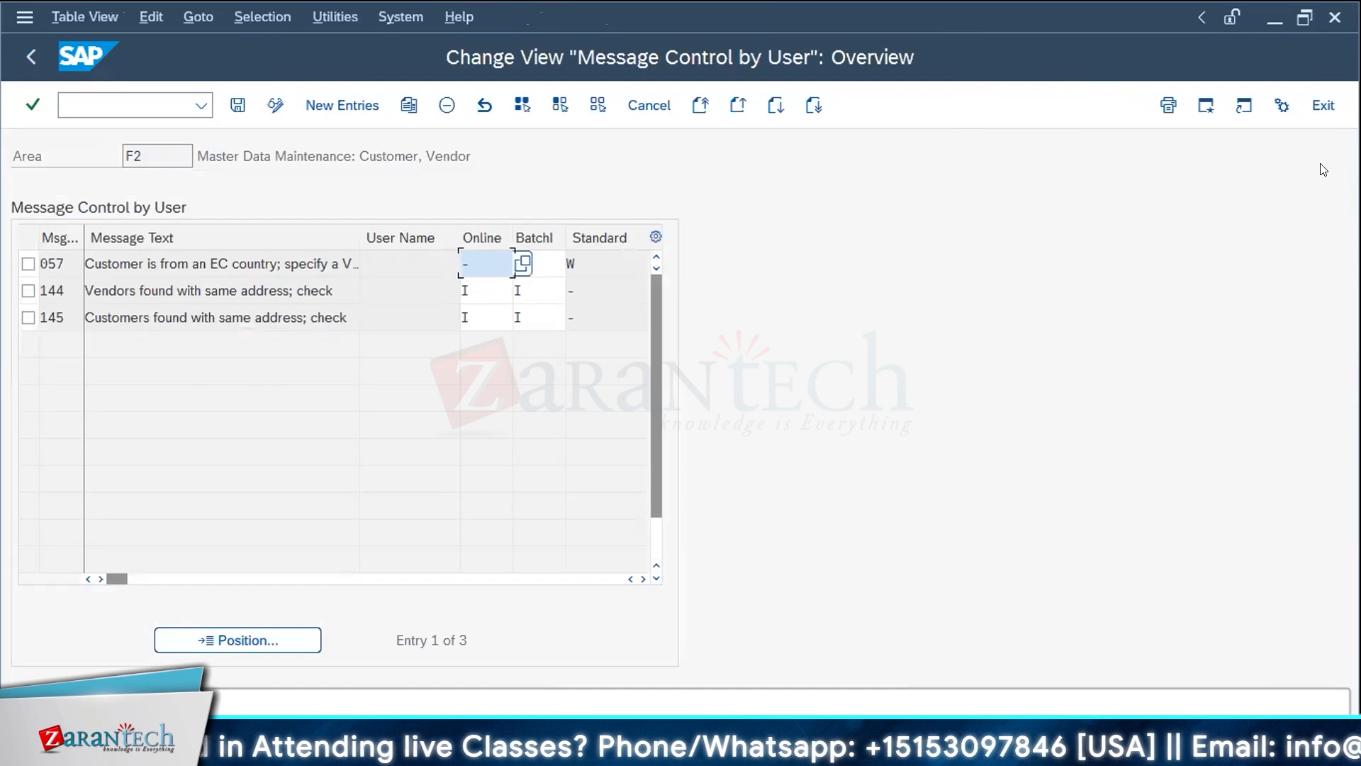
left_click(1318, 108)
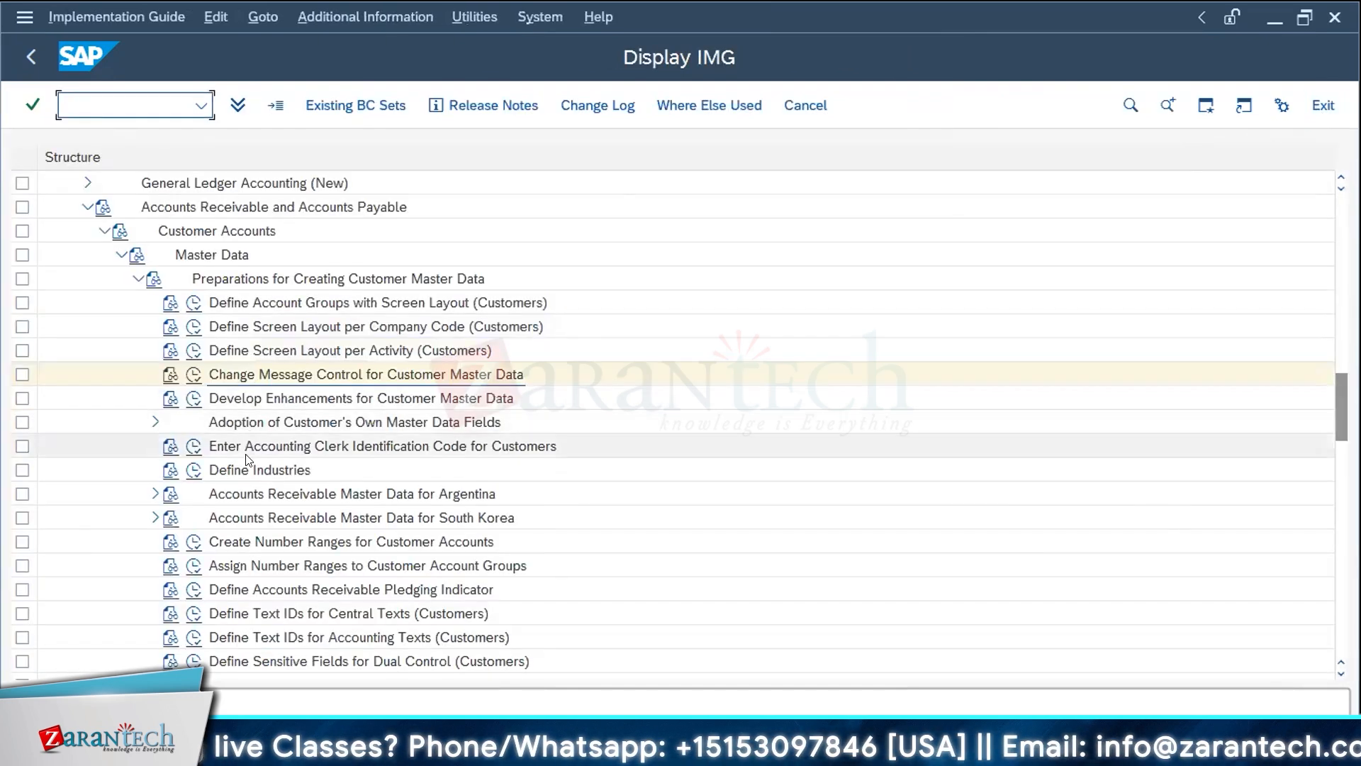
left_click(190, 468)
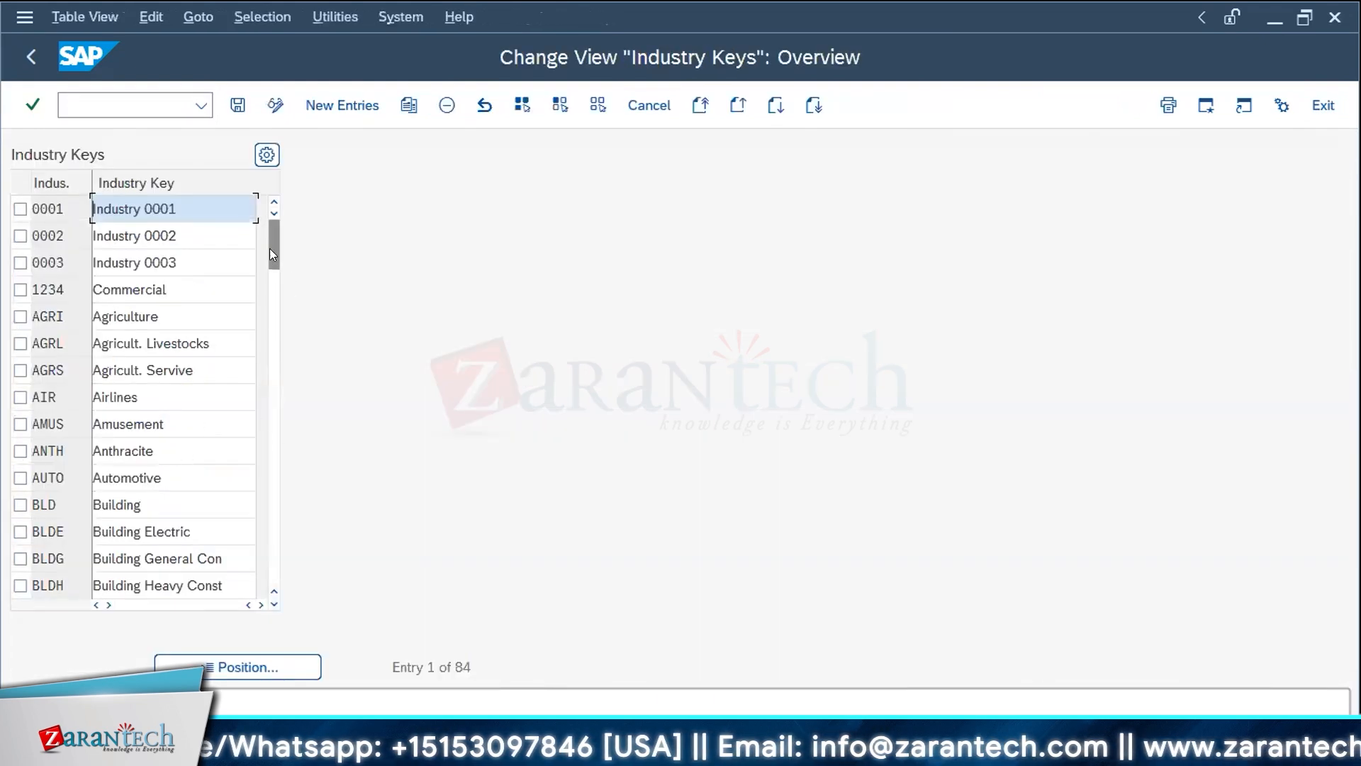
left_click_drag(269, 247, 270, 296)
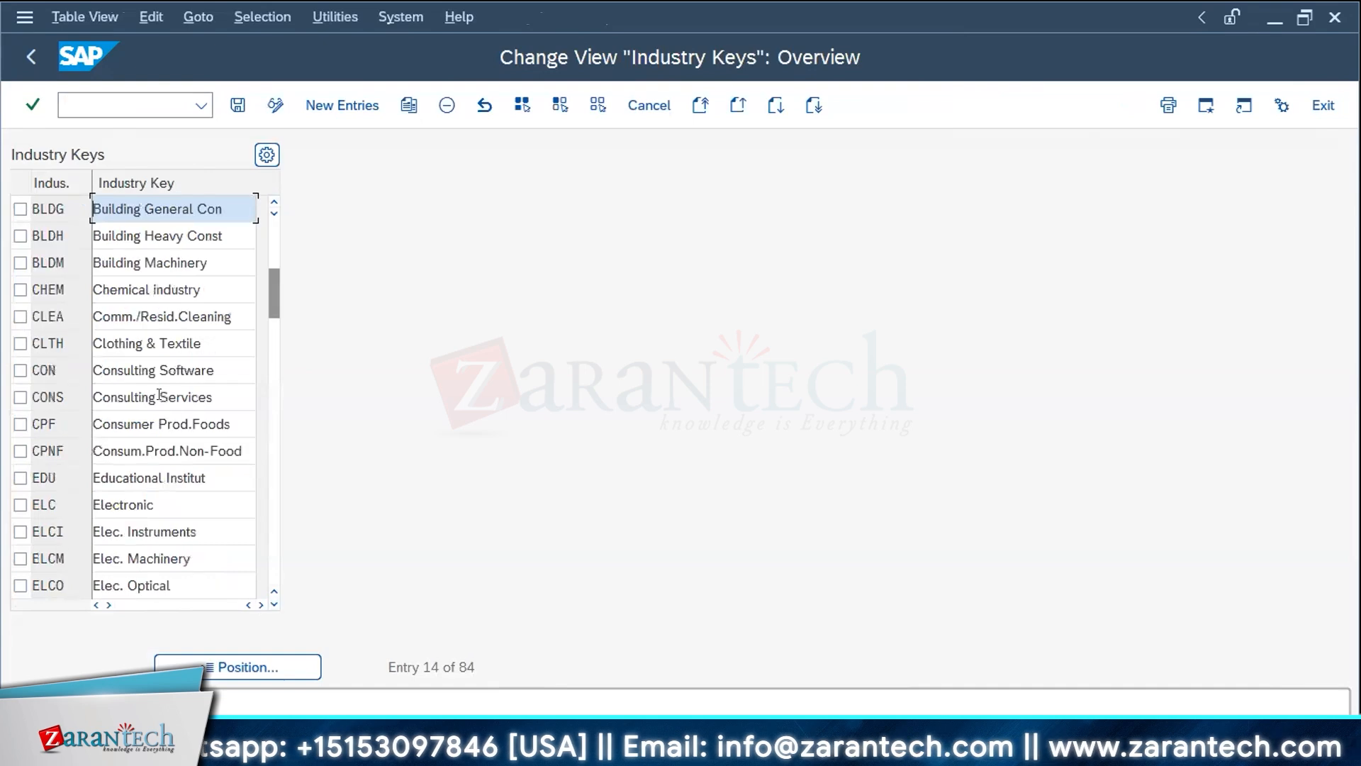
scroll(165, 394, "up", 1)
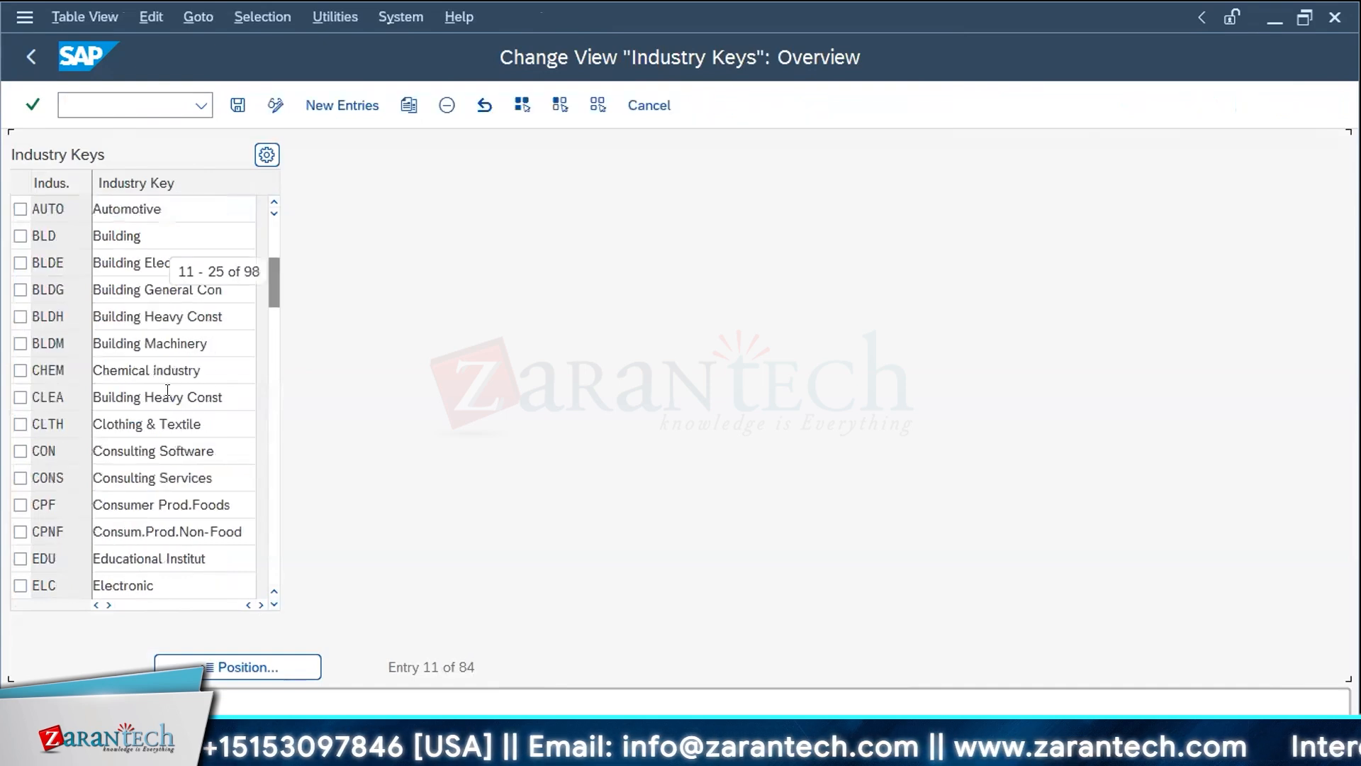
scroll(166, 392, "down", 9)
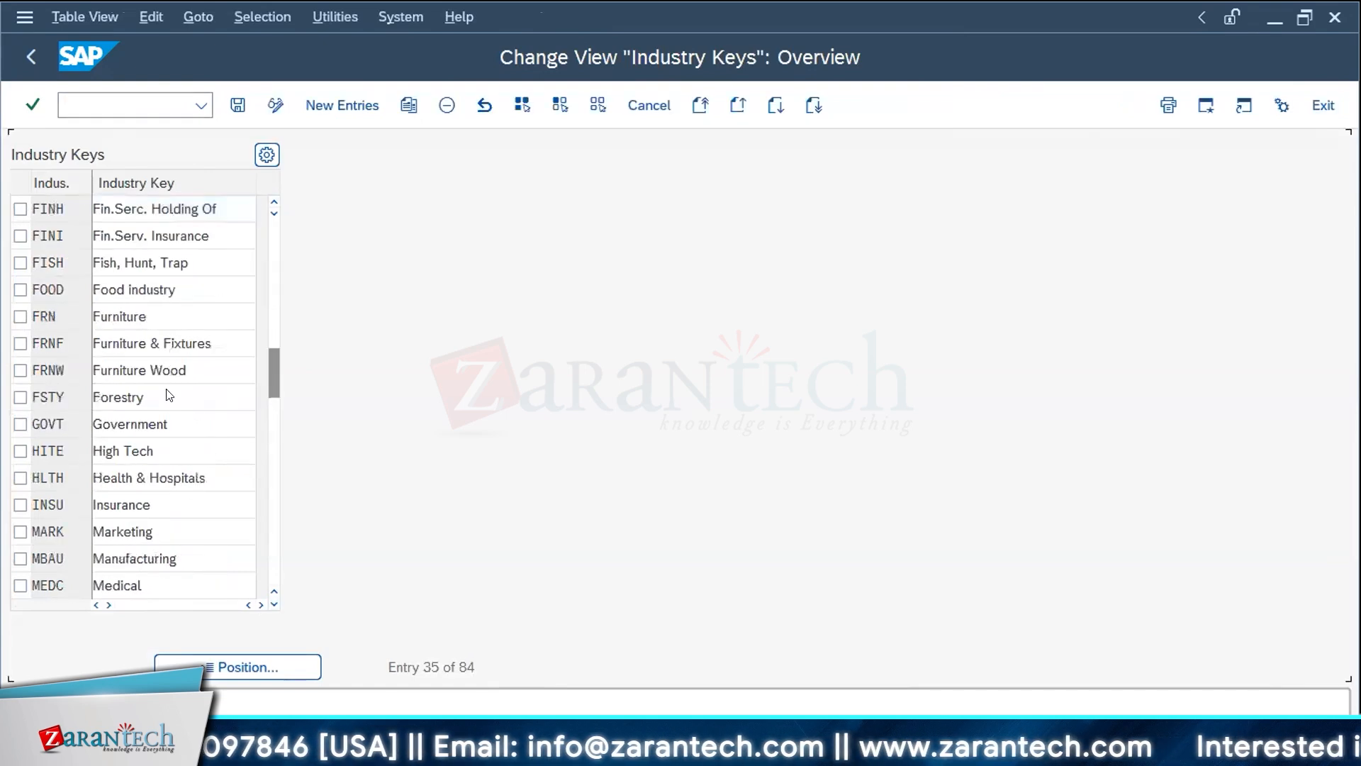
scroll(167, 395, "down", 4)
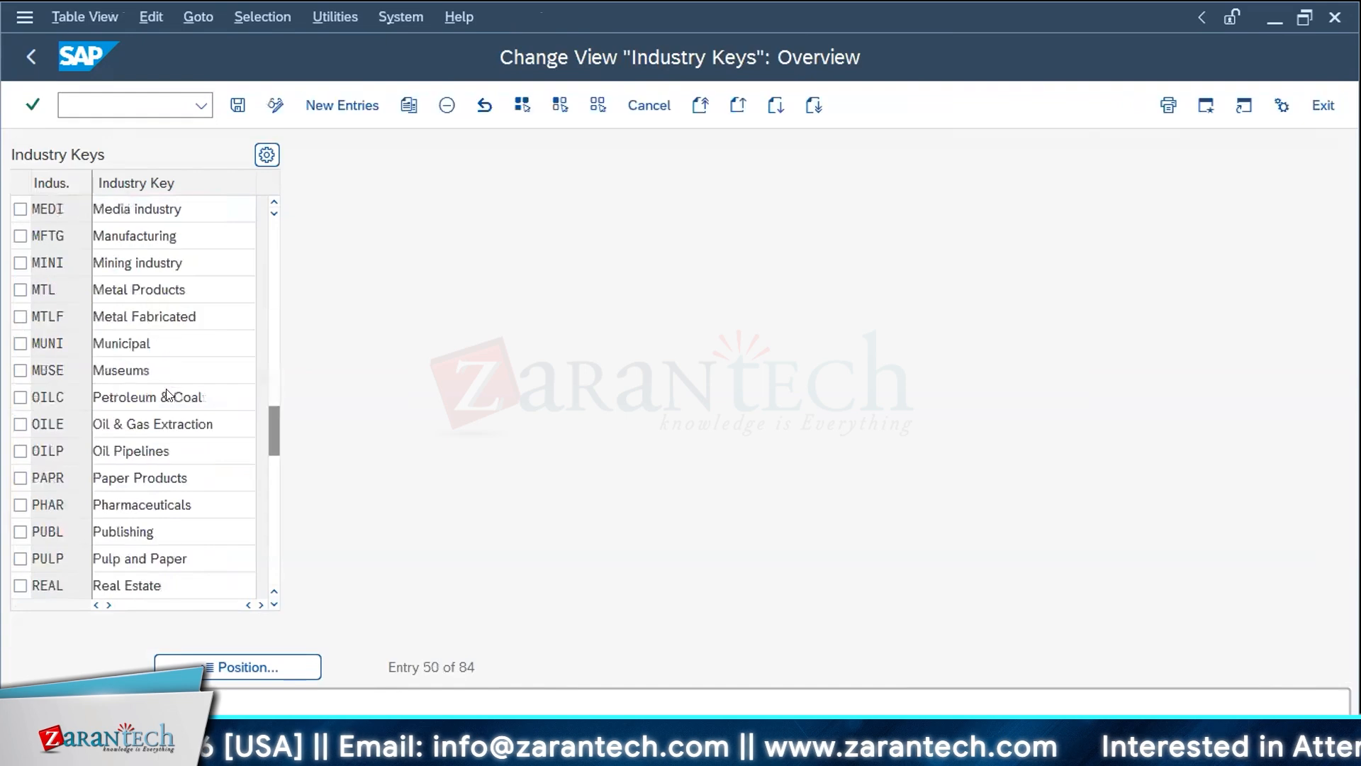
scroll(167, 395, "up", 2)
left_click(1314, 105)
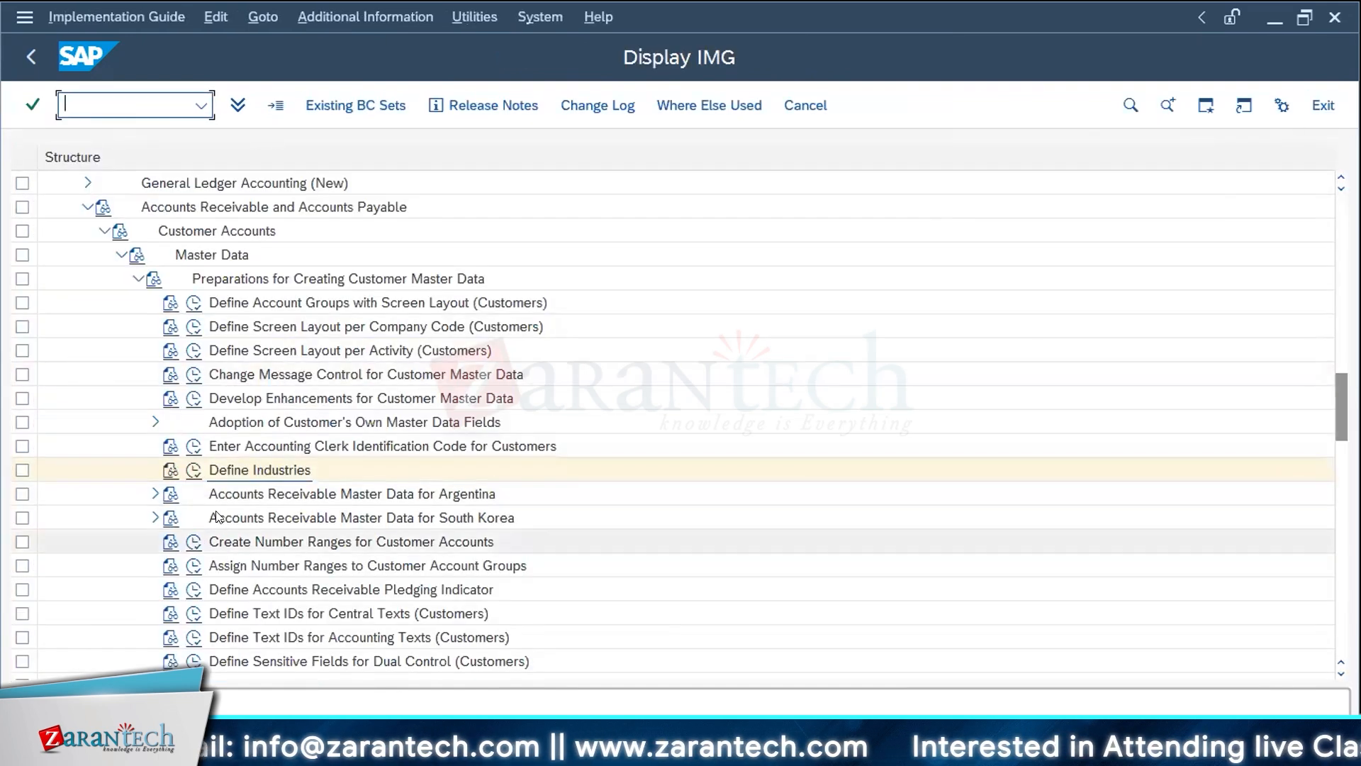
- Display the number range intervals for customer accounts, examine the NR status of ranges 01 and 02, and leave the intervals
scroll(424, 381, "down", 5)
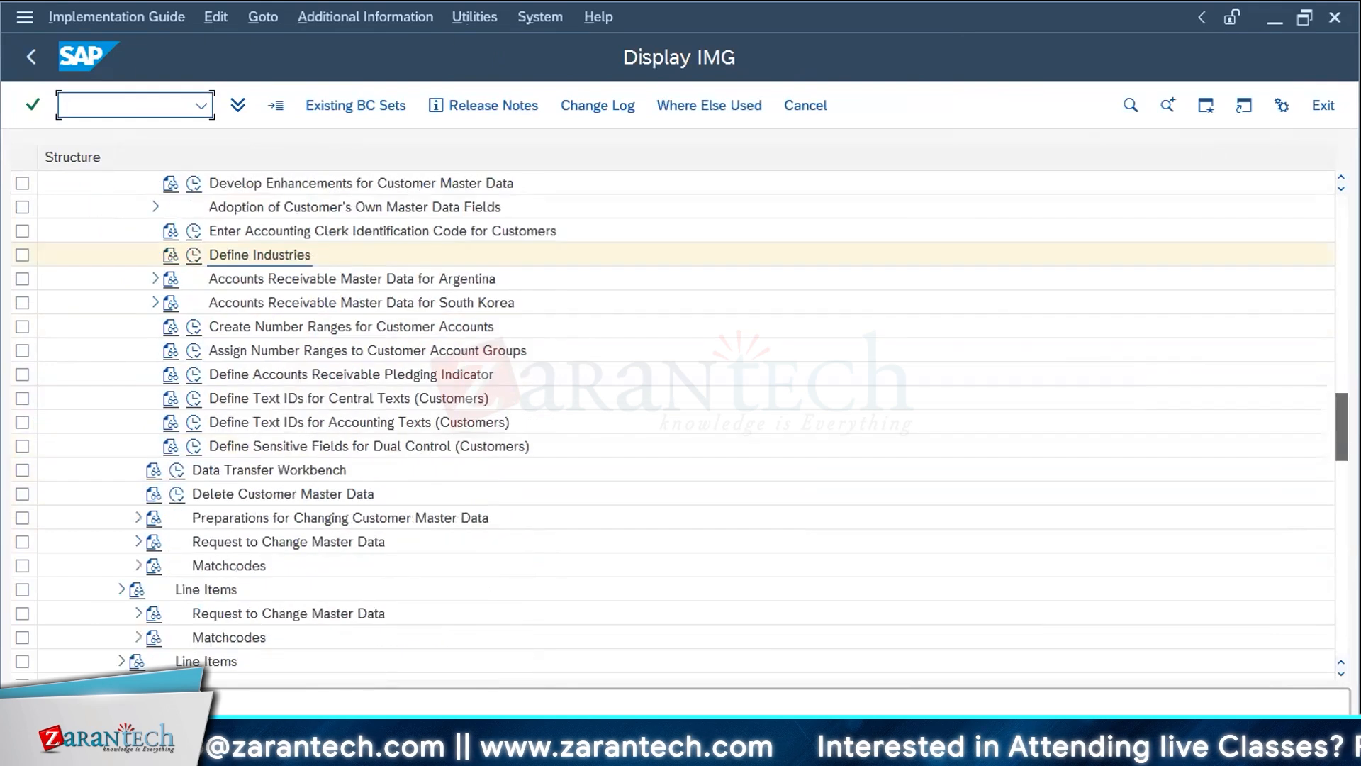
scroll(423, 381, "up", 2)
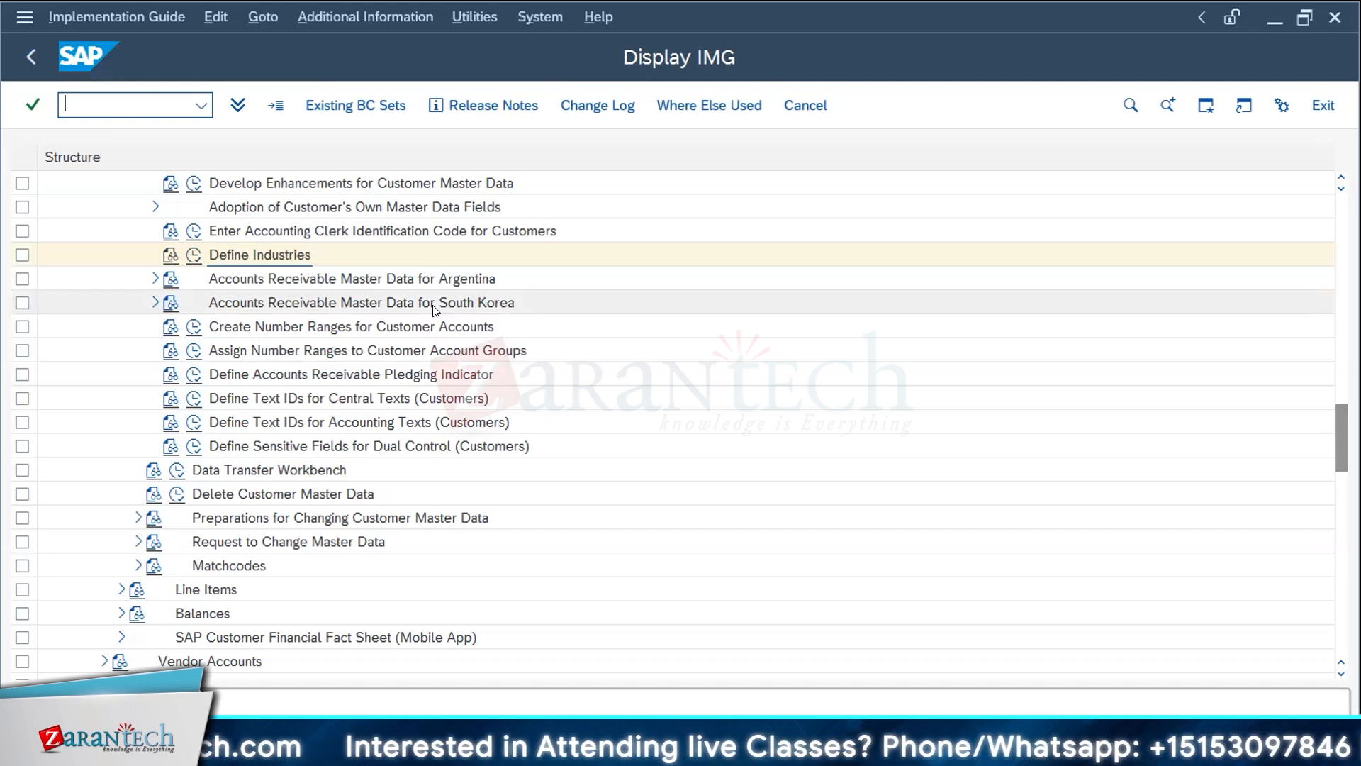
left_click(192, 327)
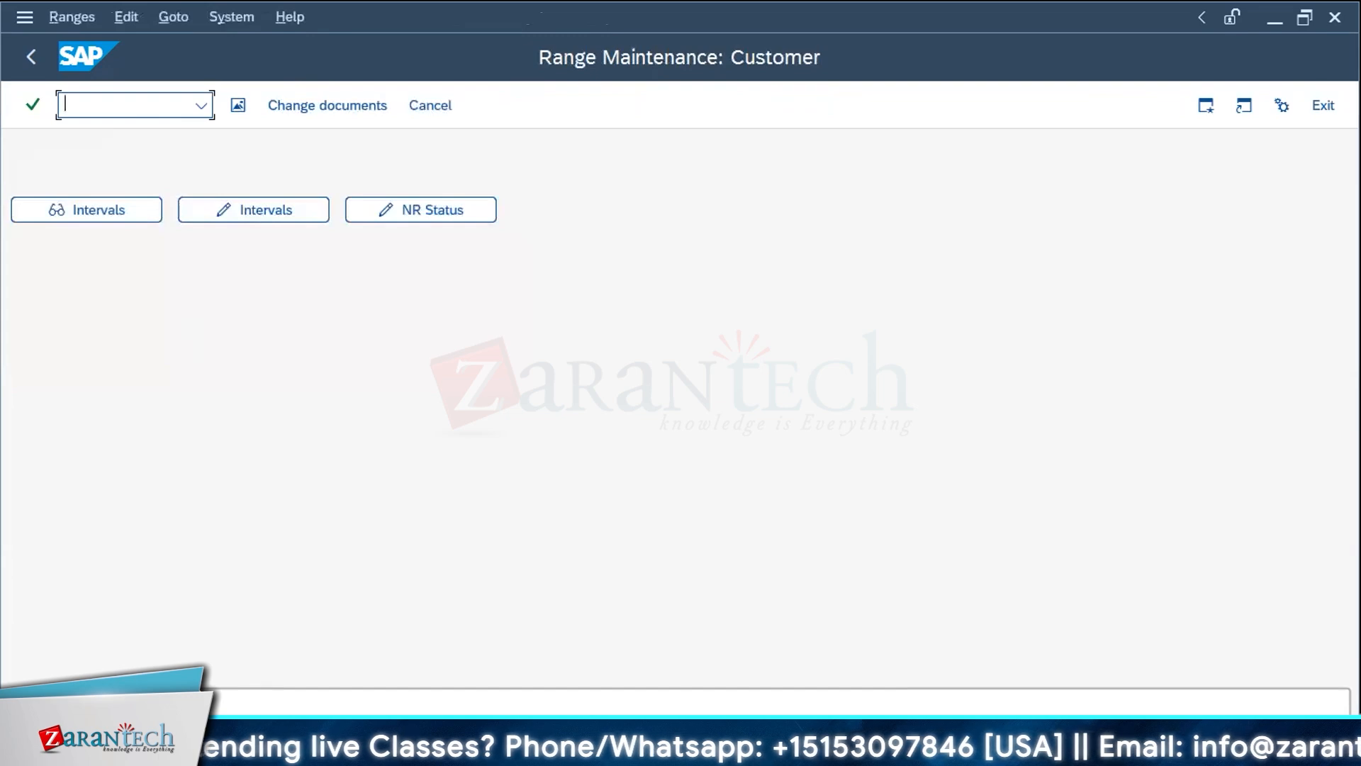
key("alt+Tab")
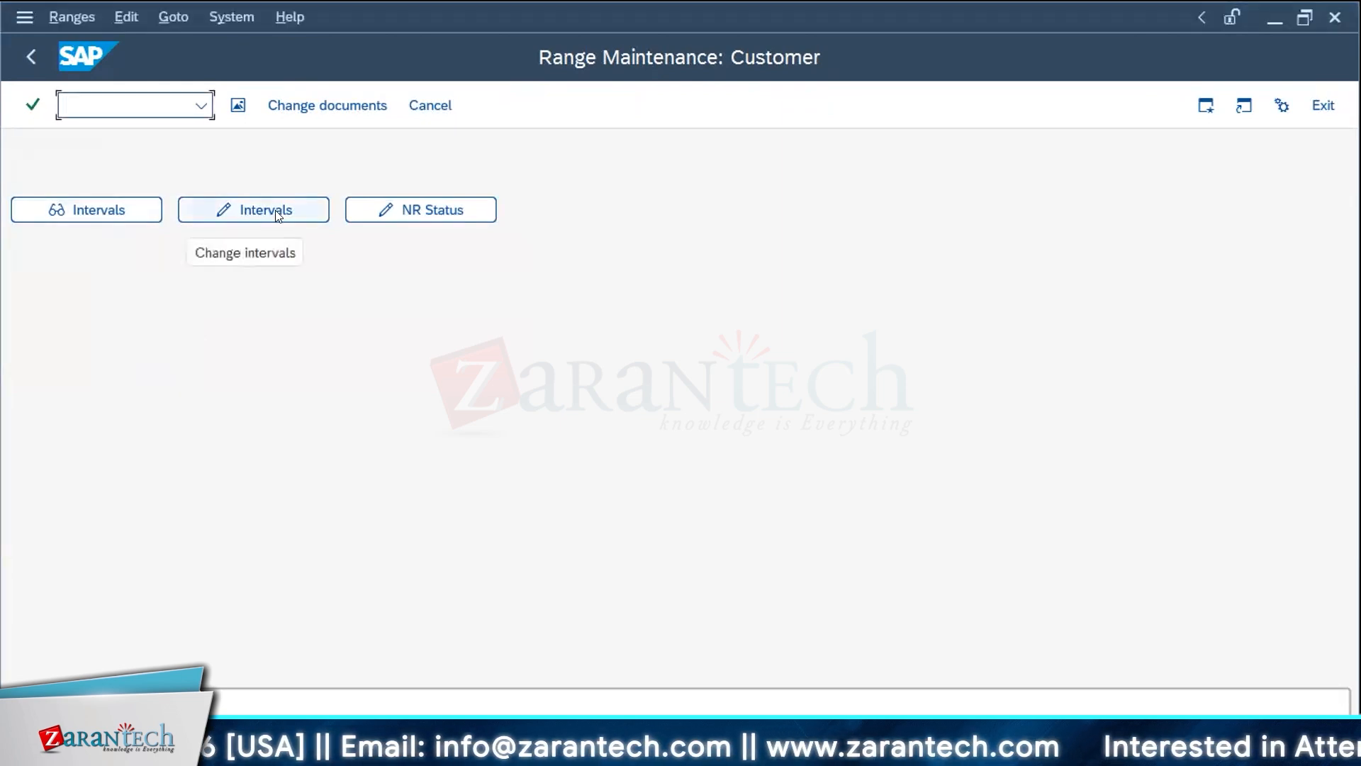
left_click(100, 210)
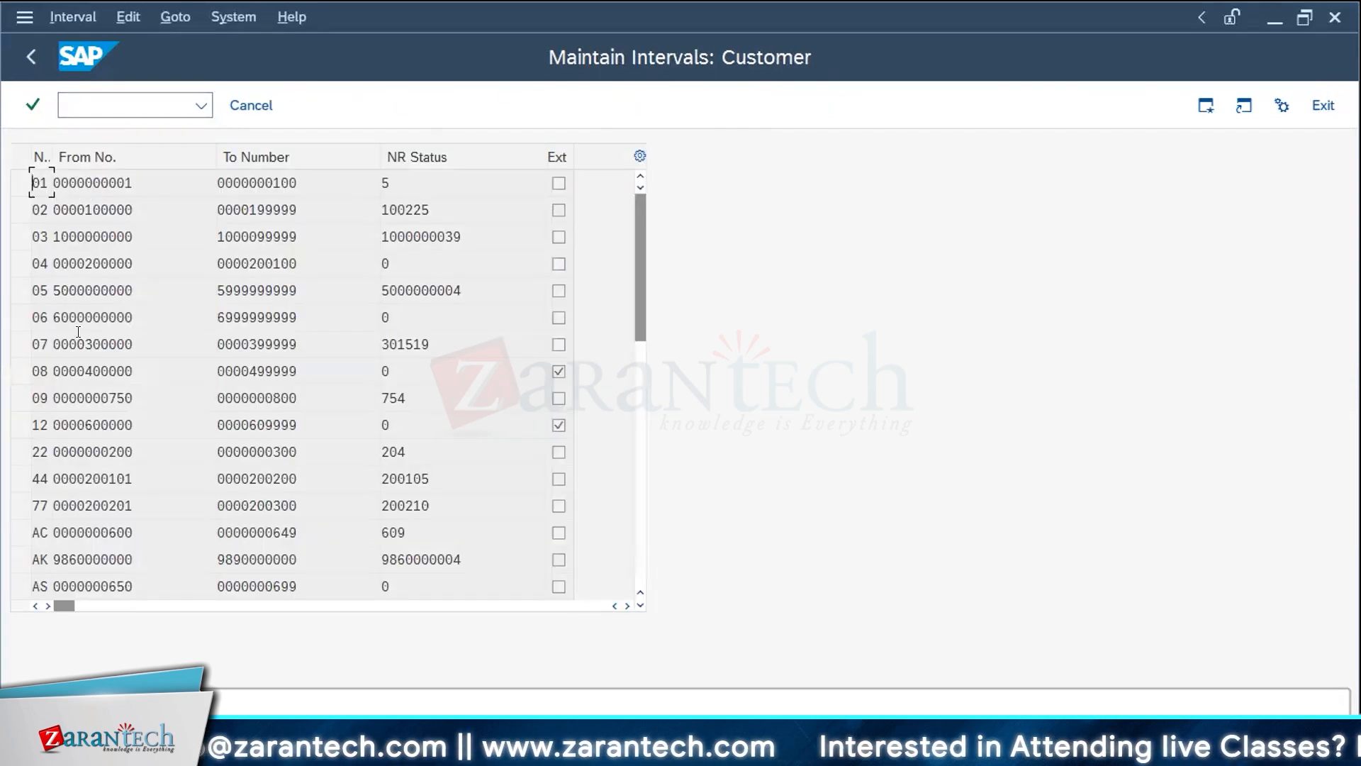
scroll(83, 334, "down", 1)
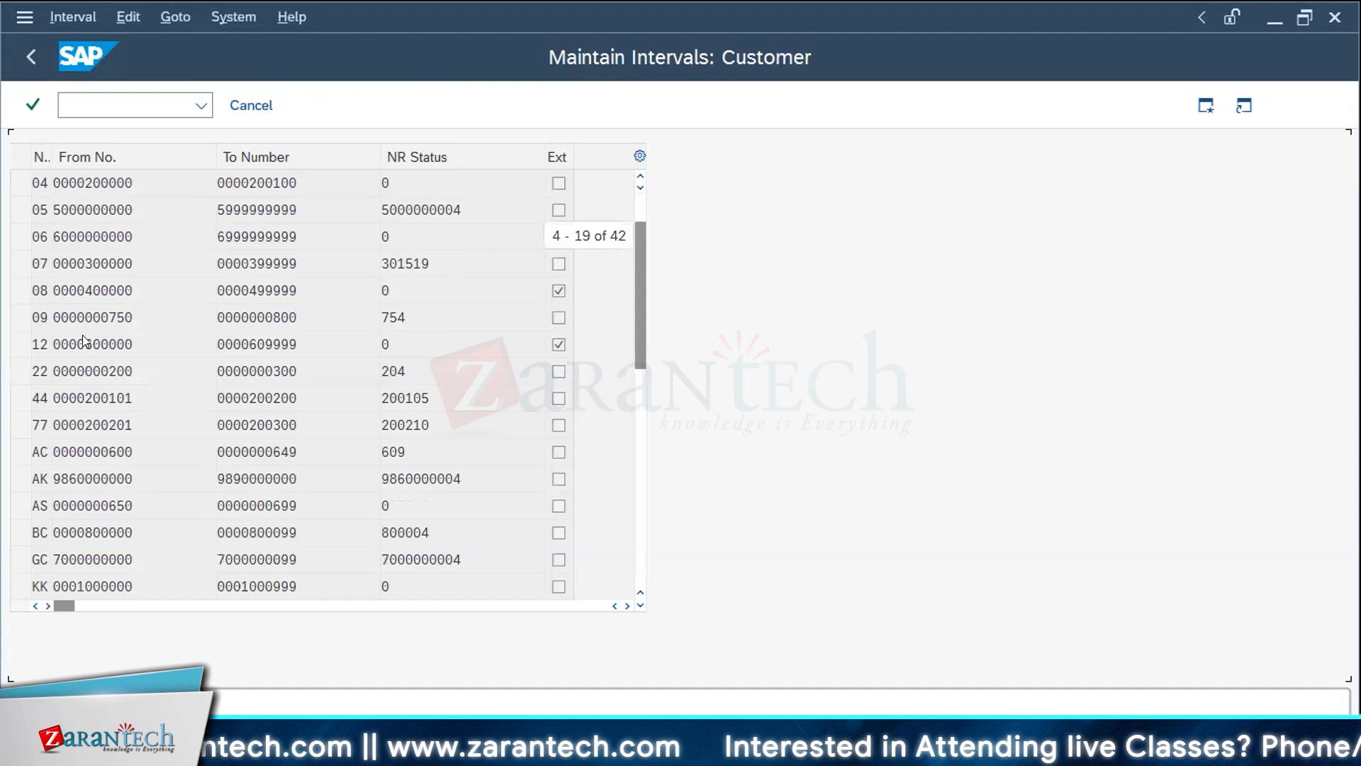
scroll(83, 335, "down", 7)
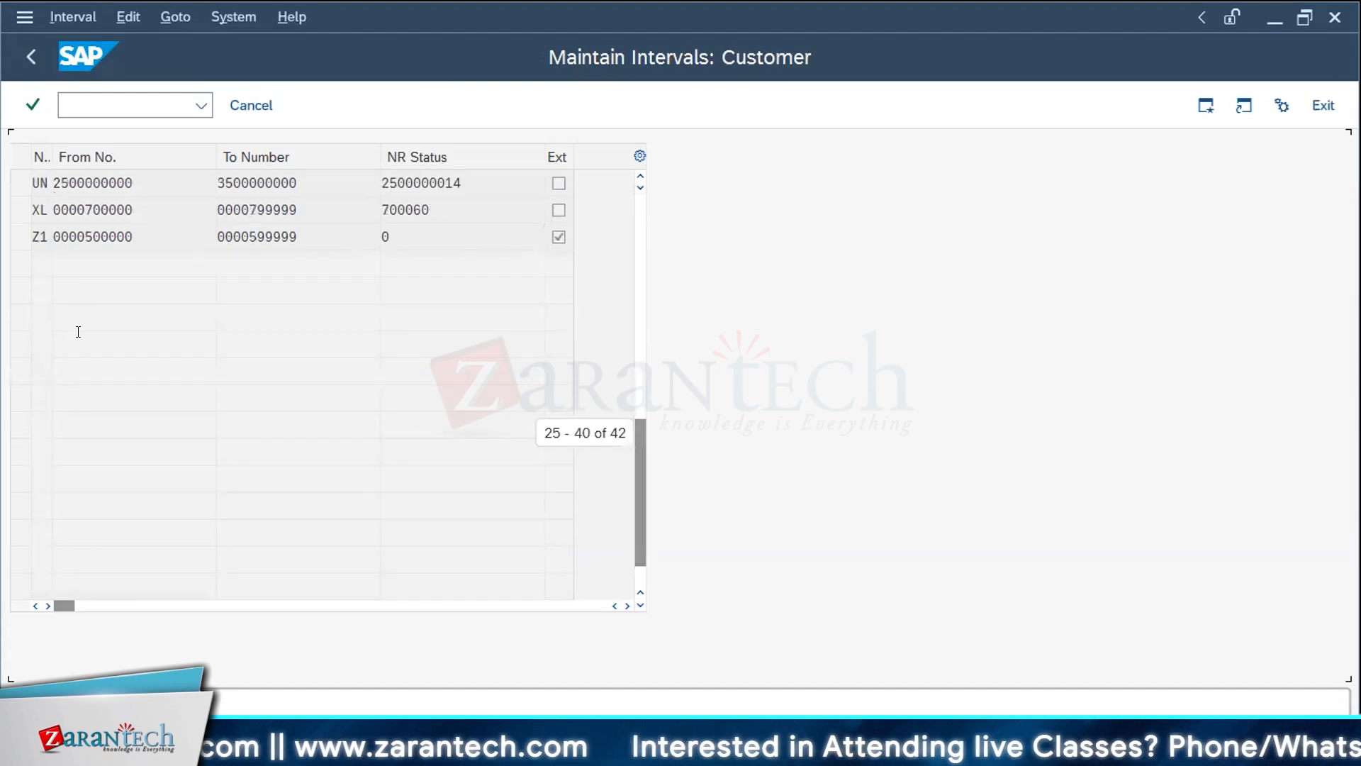
scroll(78, 332, "up", 8)
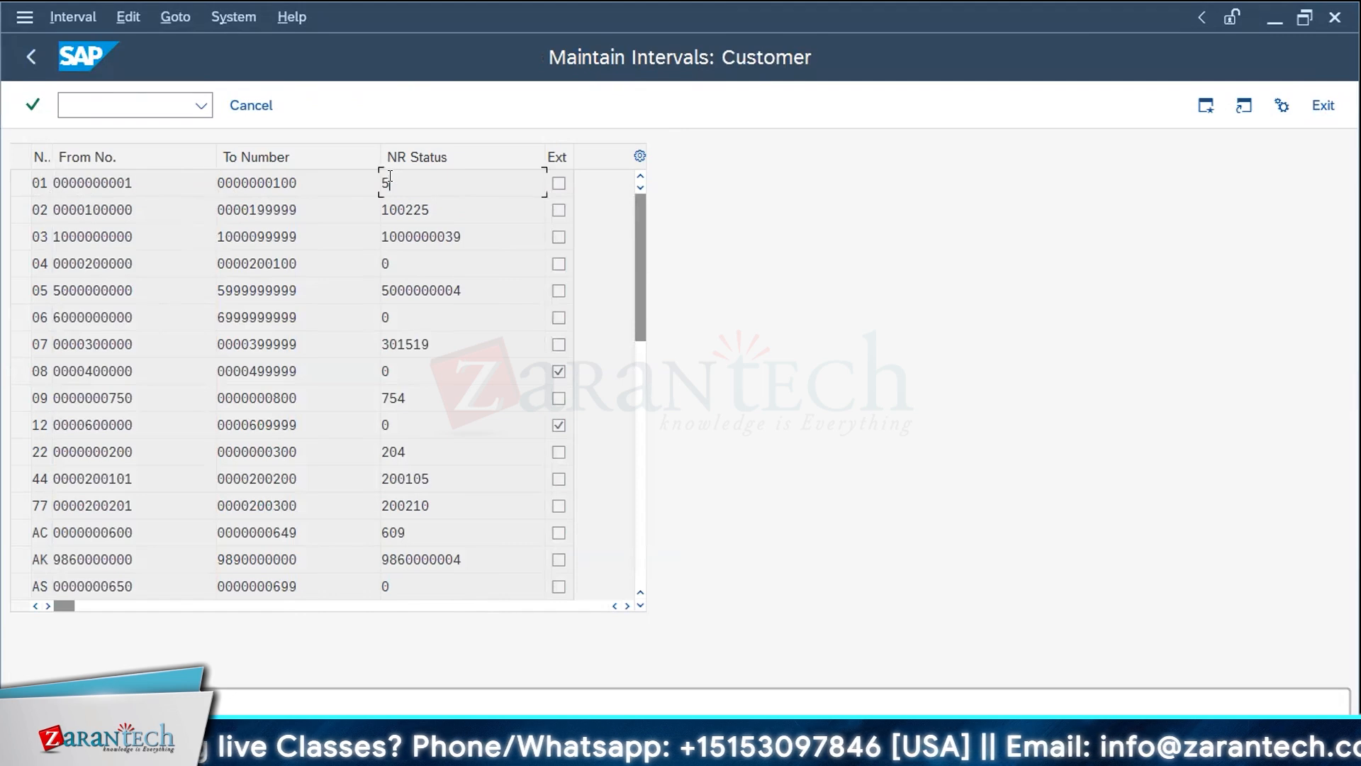
left_click_drag(389, 176, 376, 175)
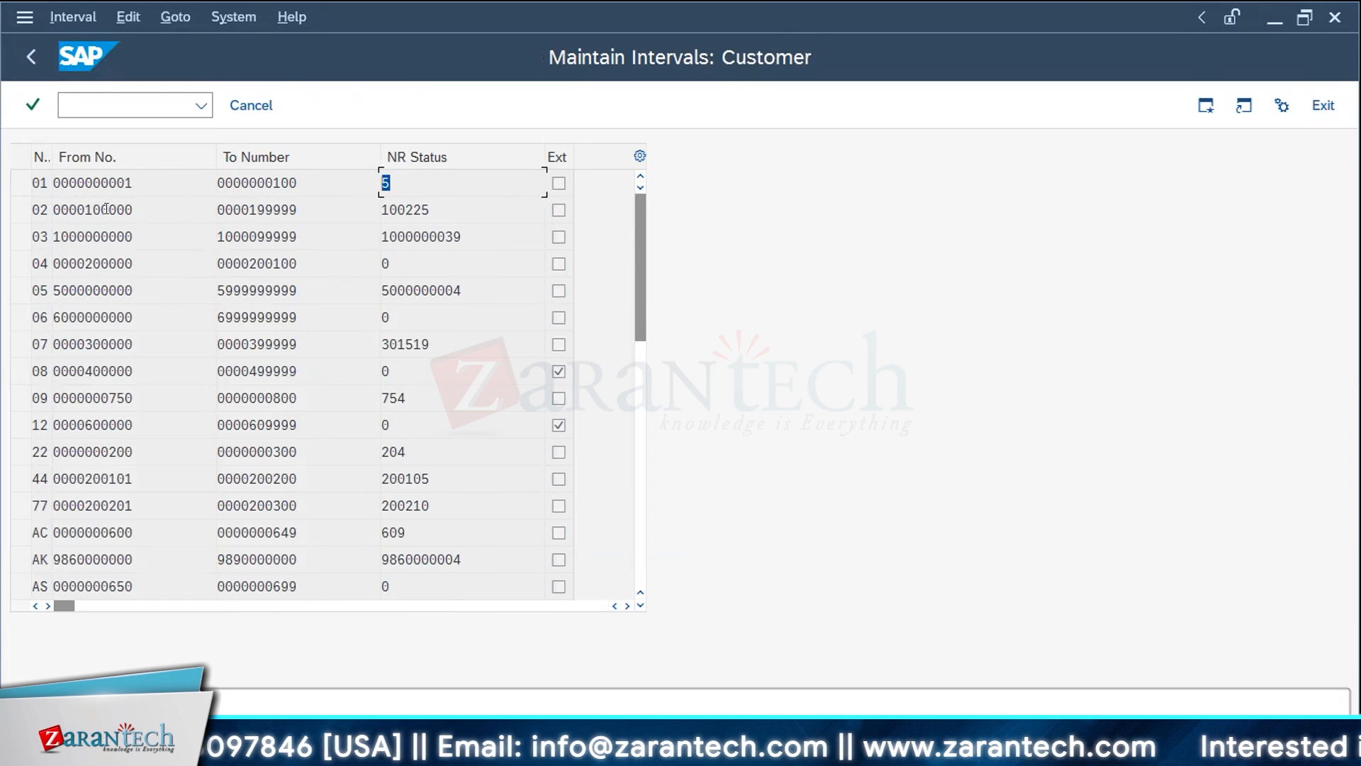
left_click_drag(431, 208, 362, 193)
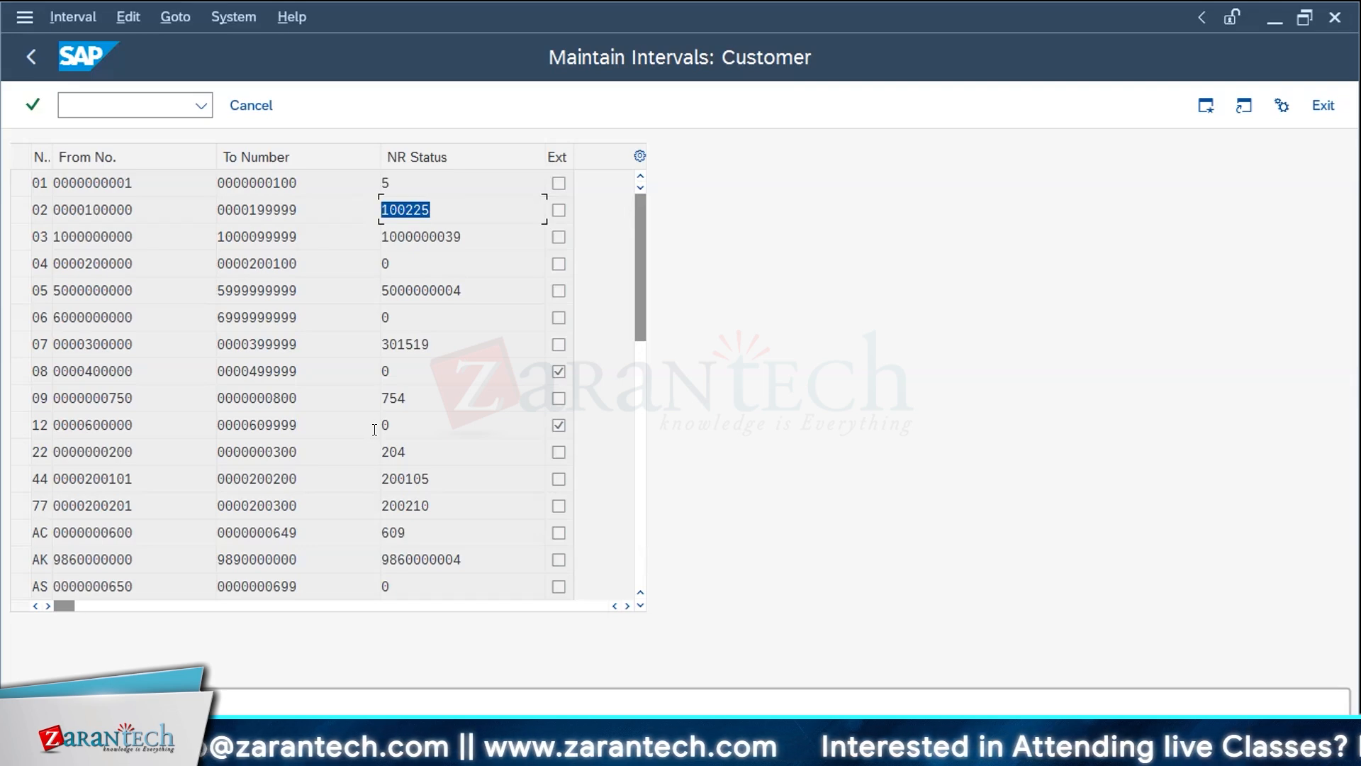
left_click(1324, 105)
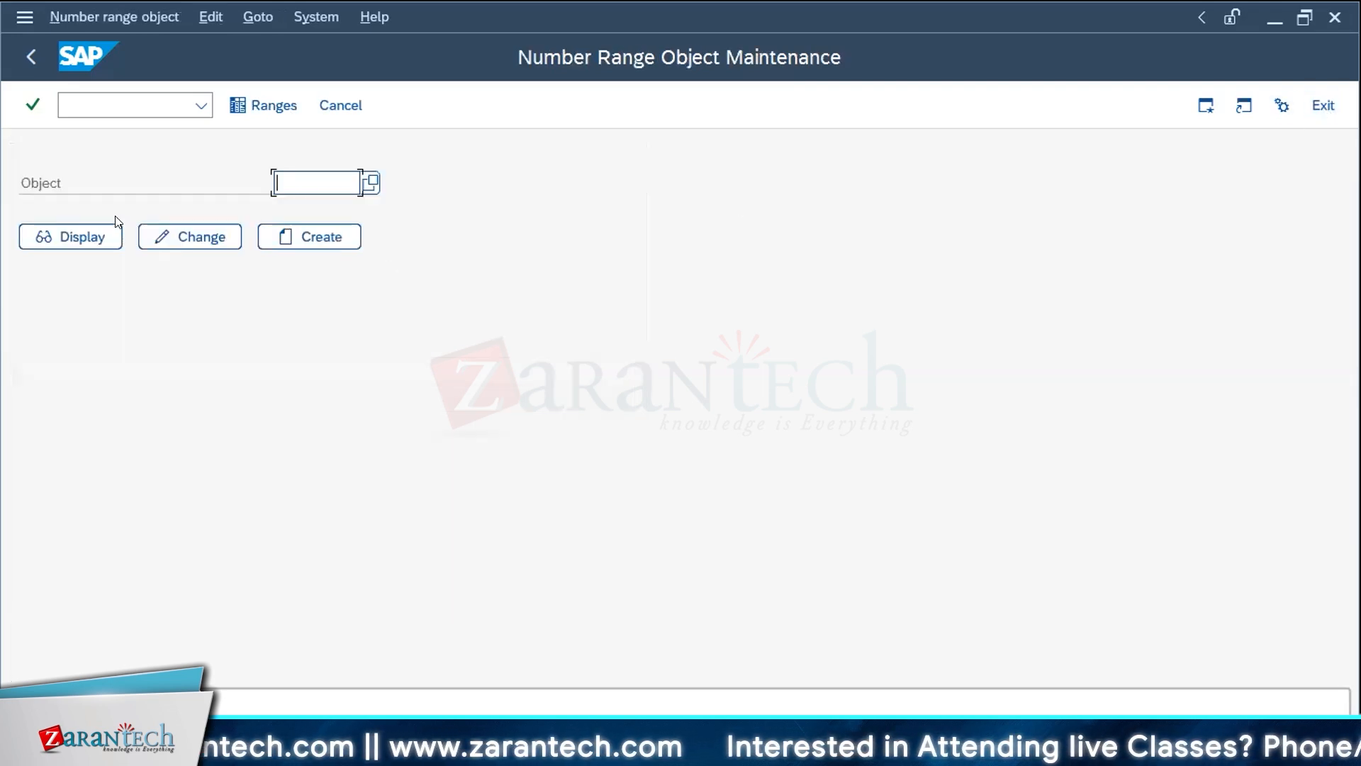
left_click(310, 241)
left_click(373, 185)
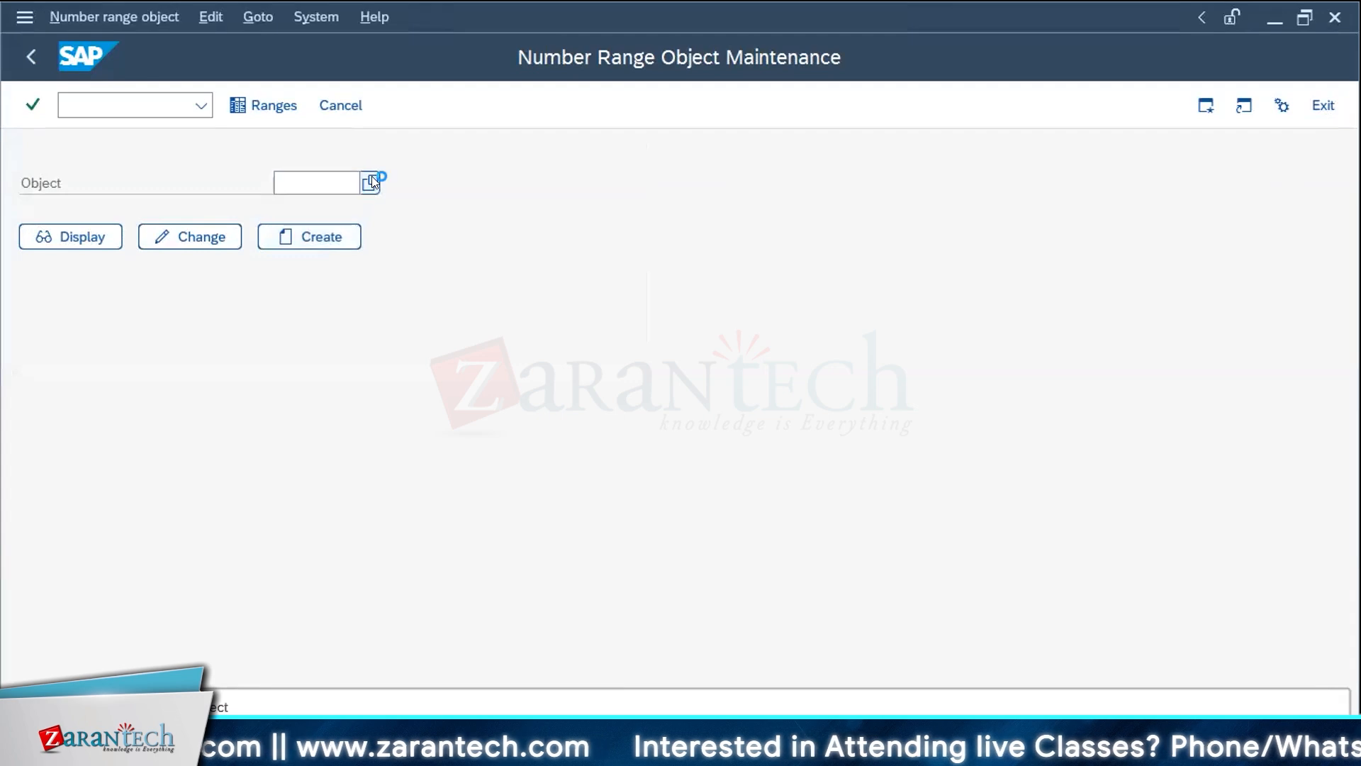
left_click(1033, 135)
- Exit number range object maintenance to the SAP start screen and reopen the customizing implementation guide
left_click(1324, 106)
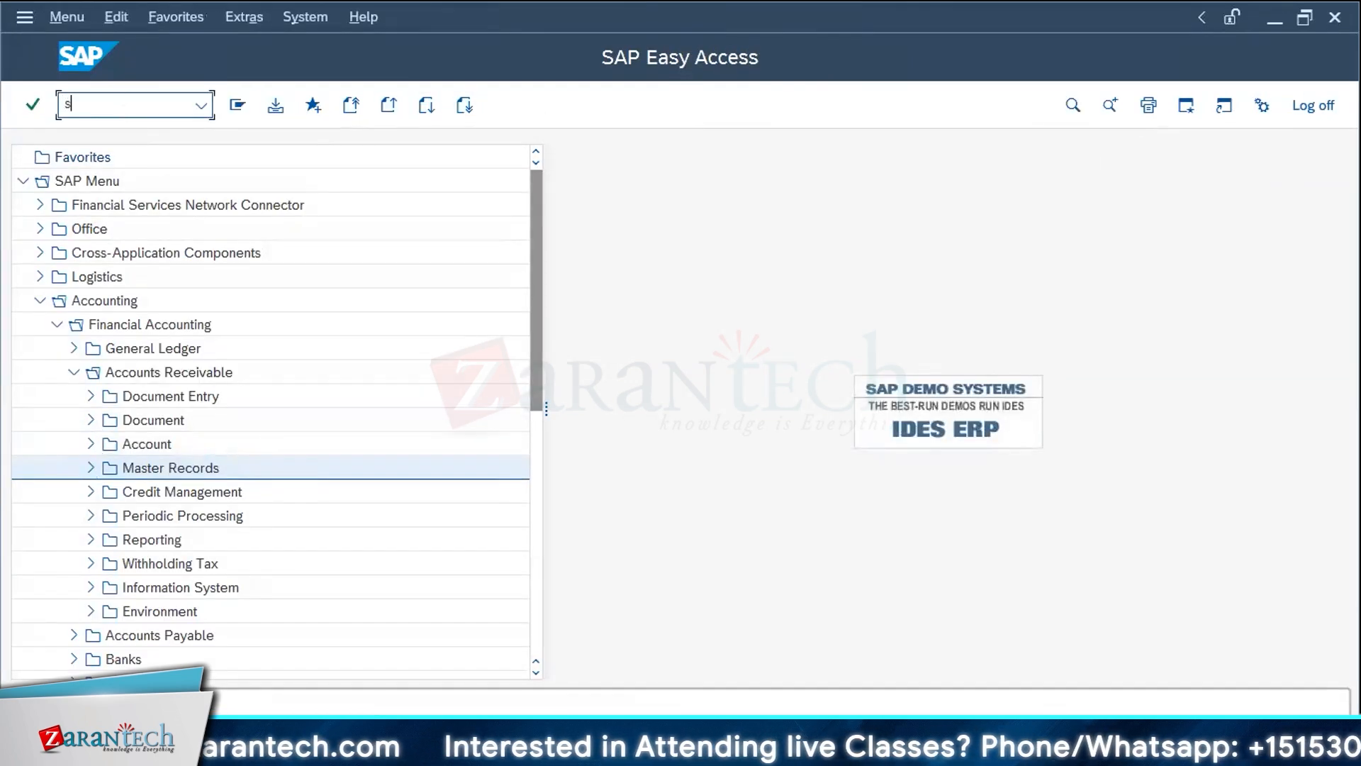
key("Return")
left_click(305, 105)
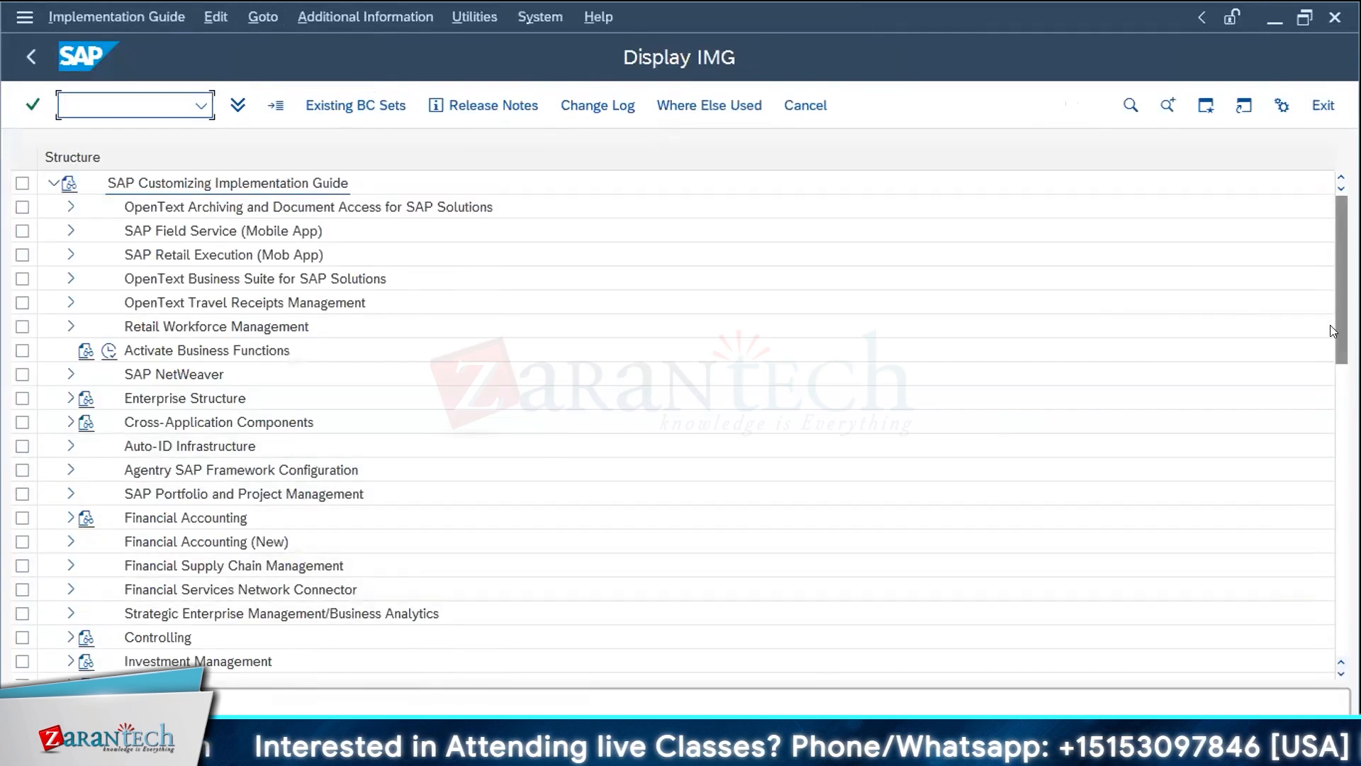
- Expand Financial Accounting > Accounts Receivable and Accounts Payable > Customer Accounts > Master Data > Preparations for Creating Customer Master Data
scroll(212, 568, "down", 3)
scroll(213, 426, "down", 1)
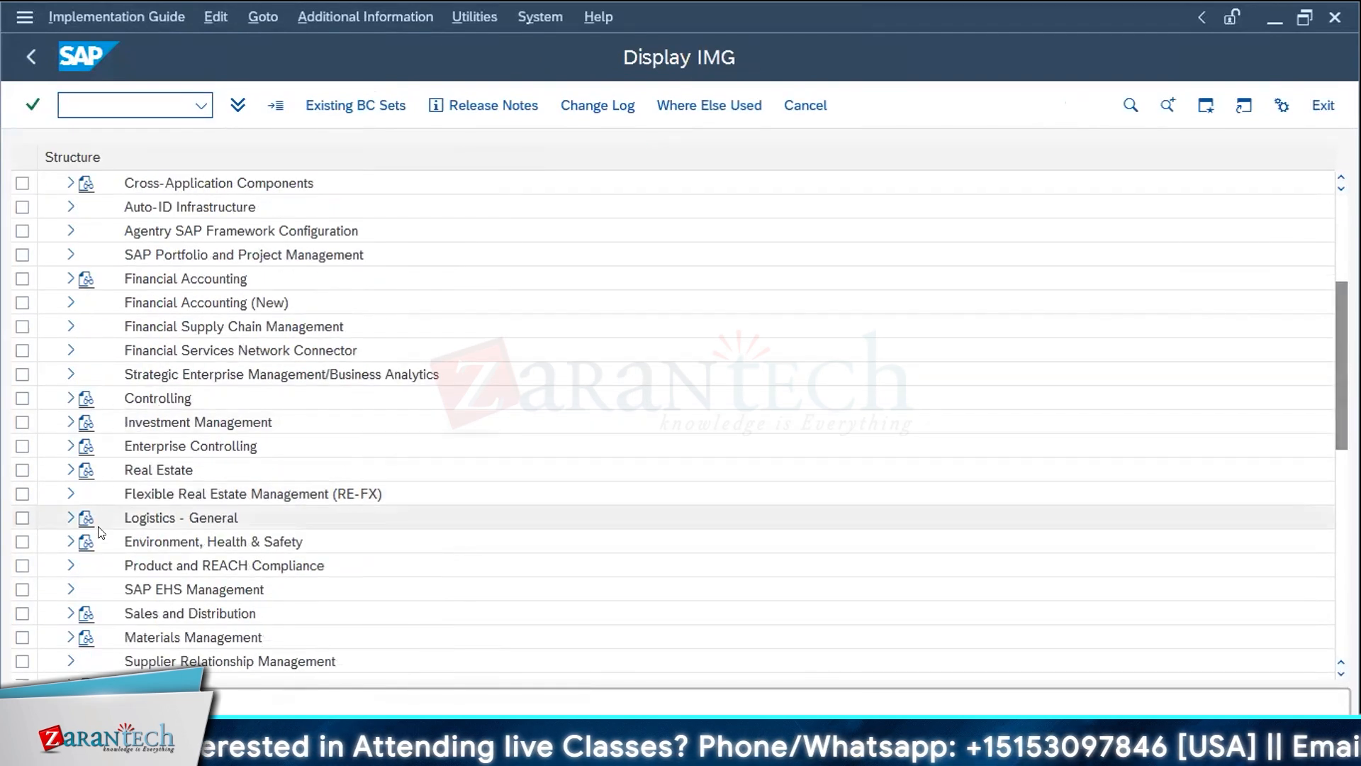
left_click(70, 279)
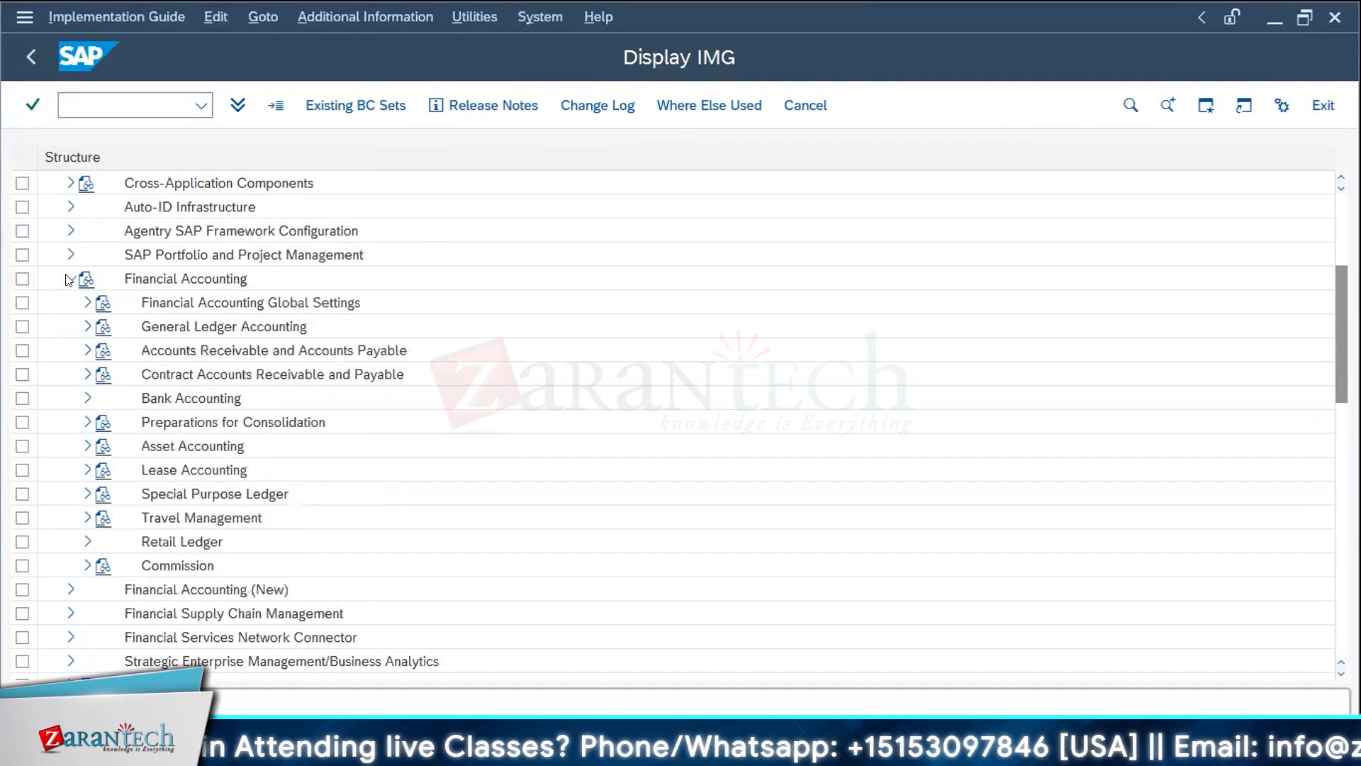
left_click(86, 350)
left_click(105, 373)
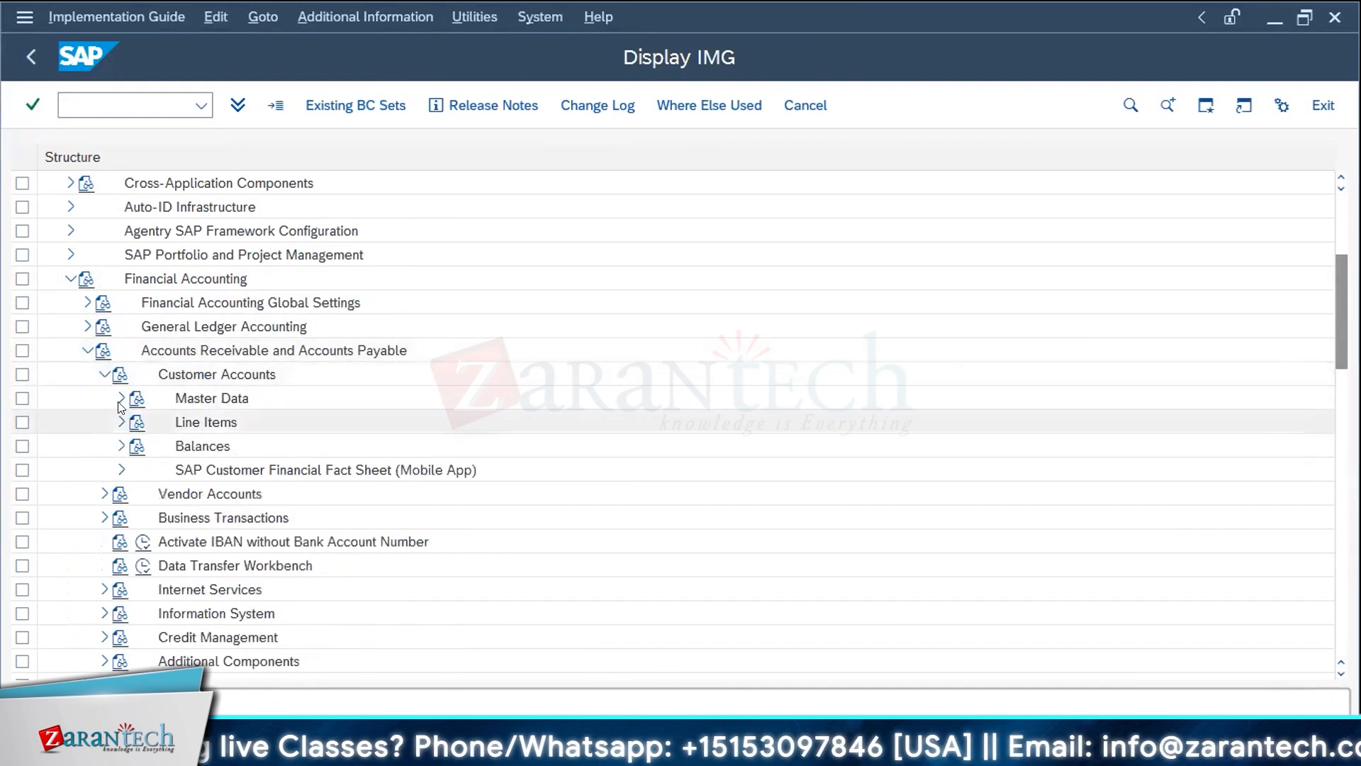
left_click(120, 402)
left_click(139, 422)
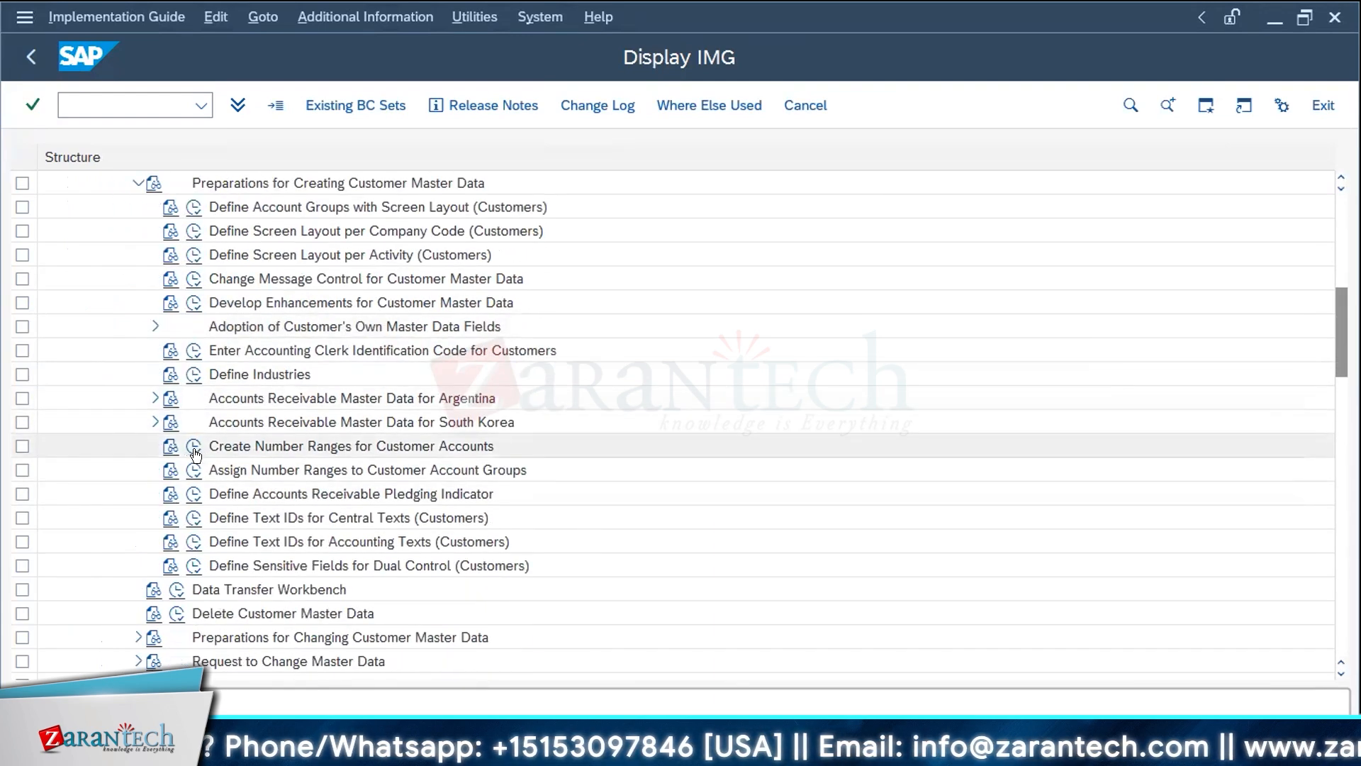
- Open Create Number Ranges for Customer Accounts, display its intervals again, and exit the interval list
left_click(194, 448)
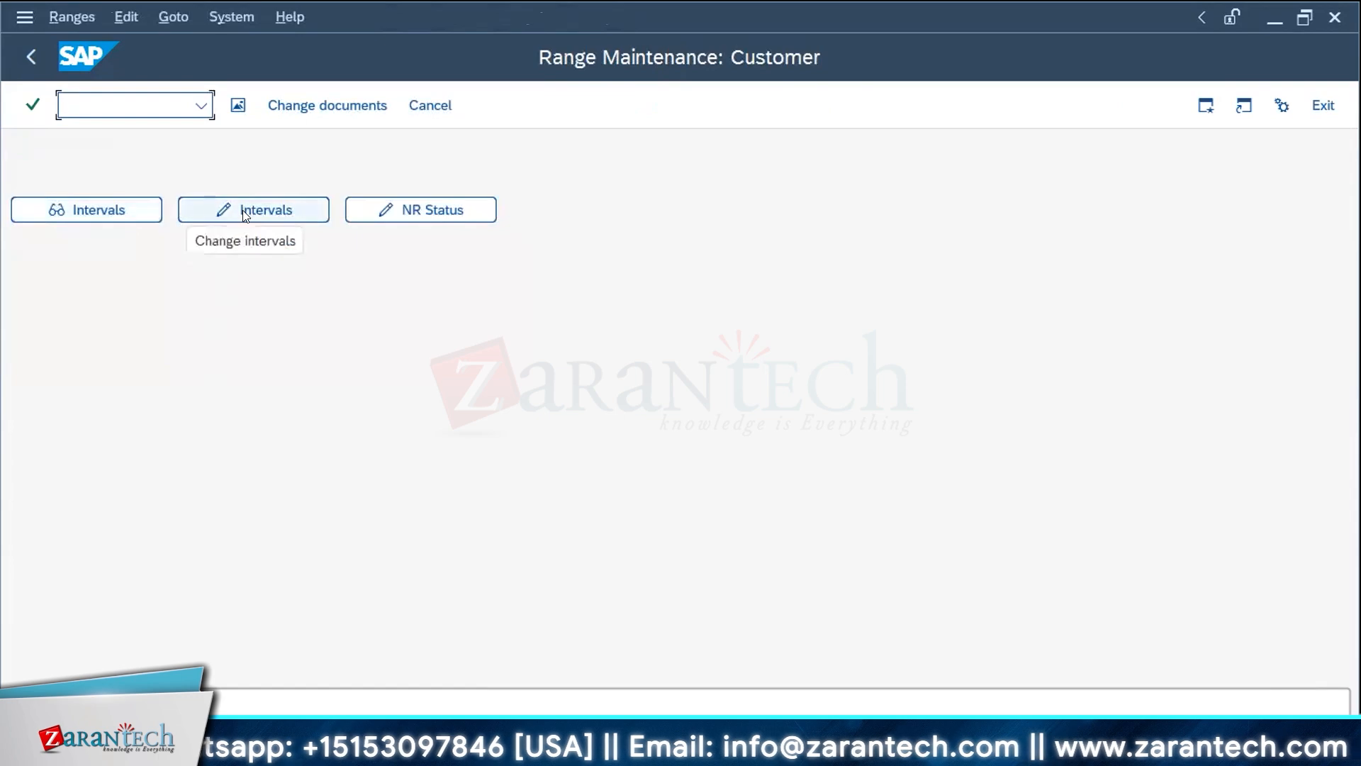
left_click(114, 216)
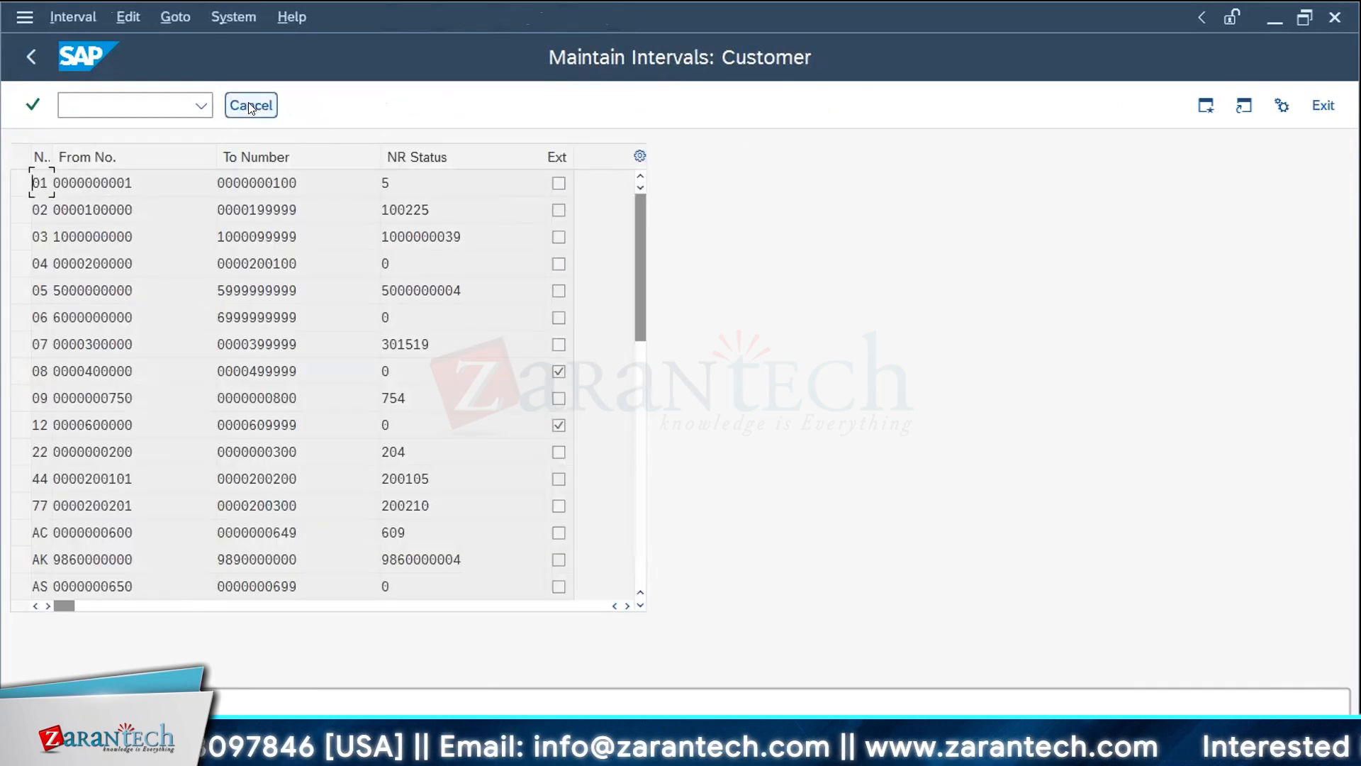
left_click(1319, 108)
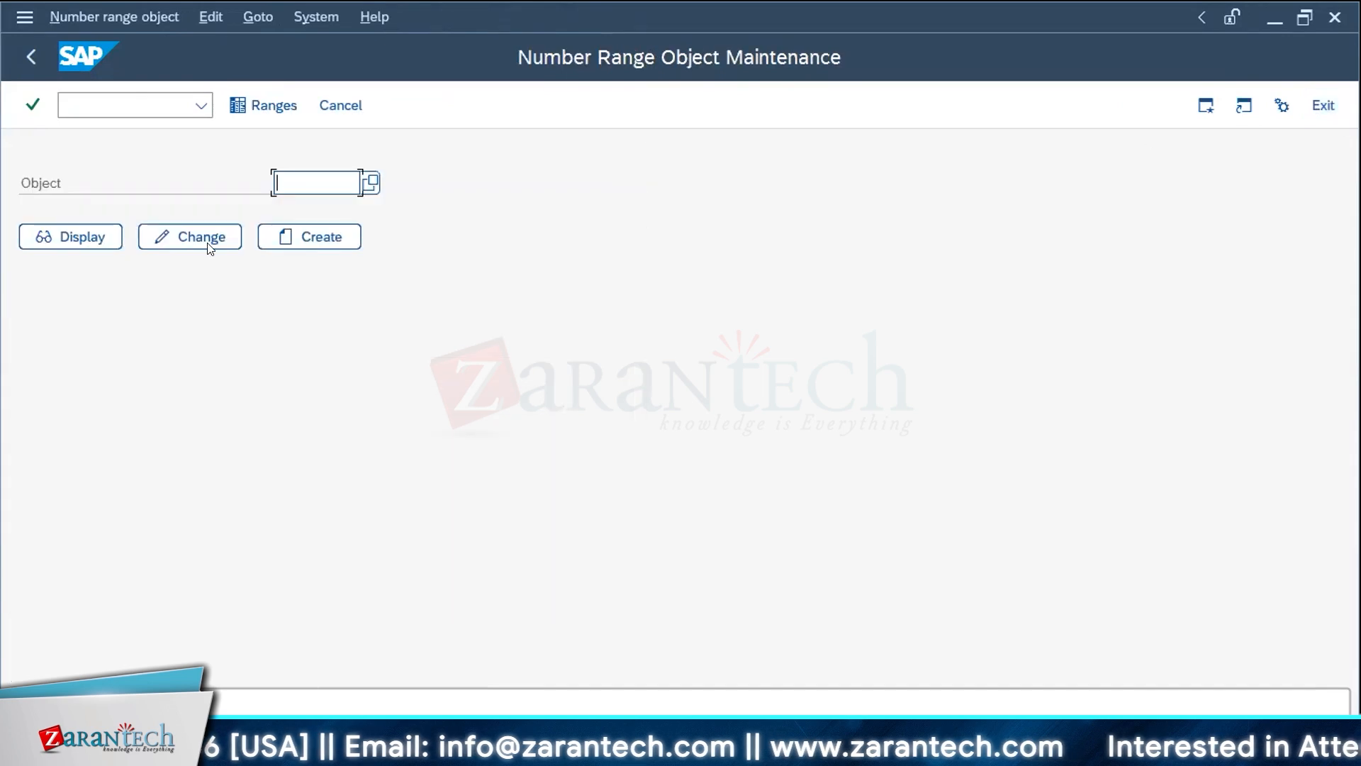
- Look up the list of number range objects, close it without a selection, and leave number range object maintenance
left_click(324, 240)
left_click(367, 185)
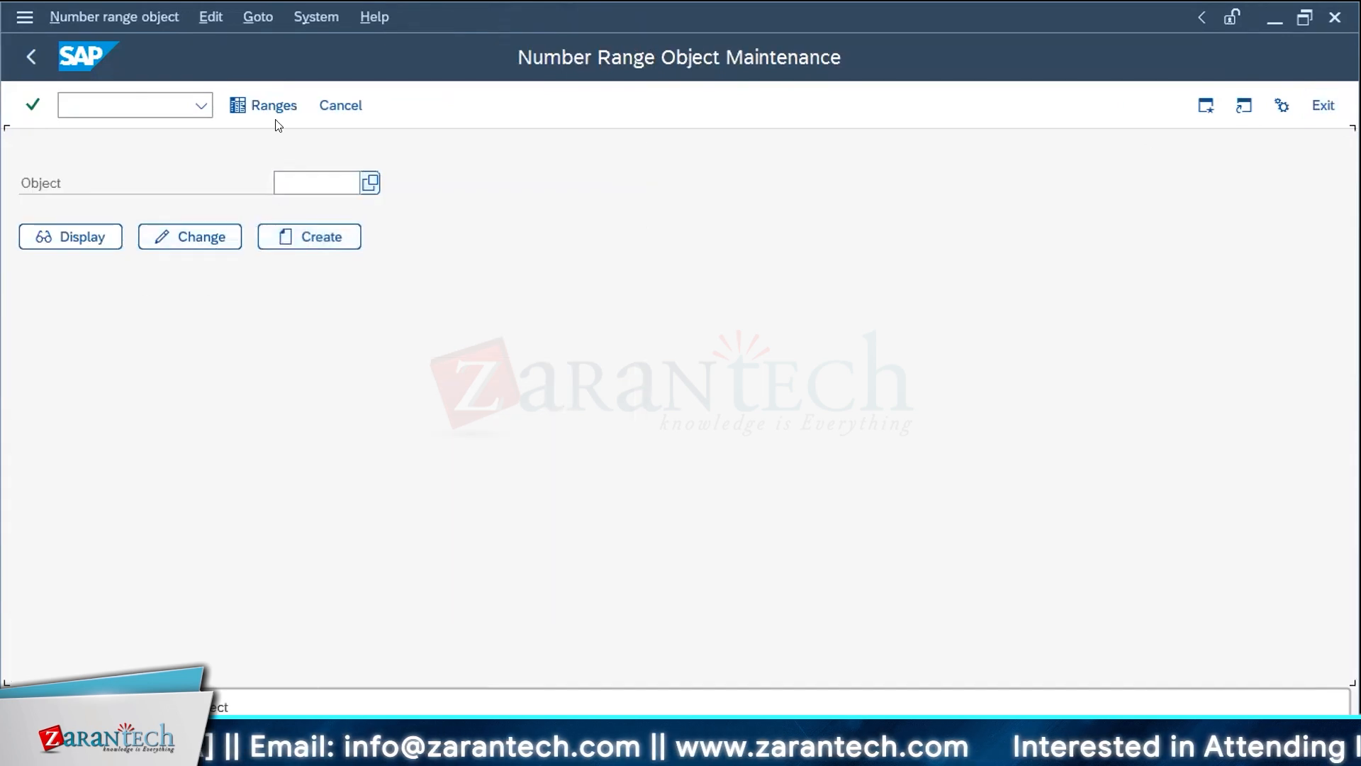
left_click(1030, 133)
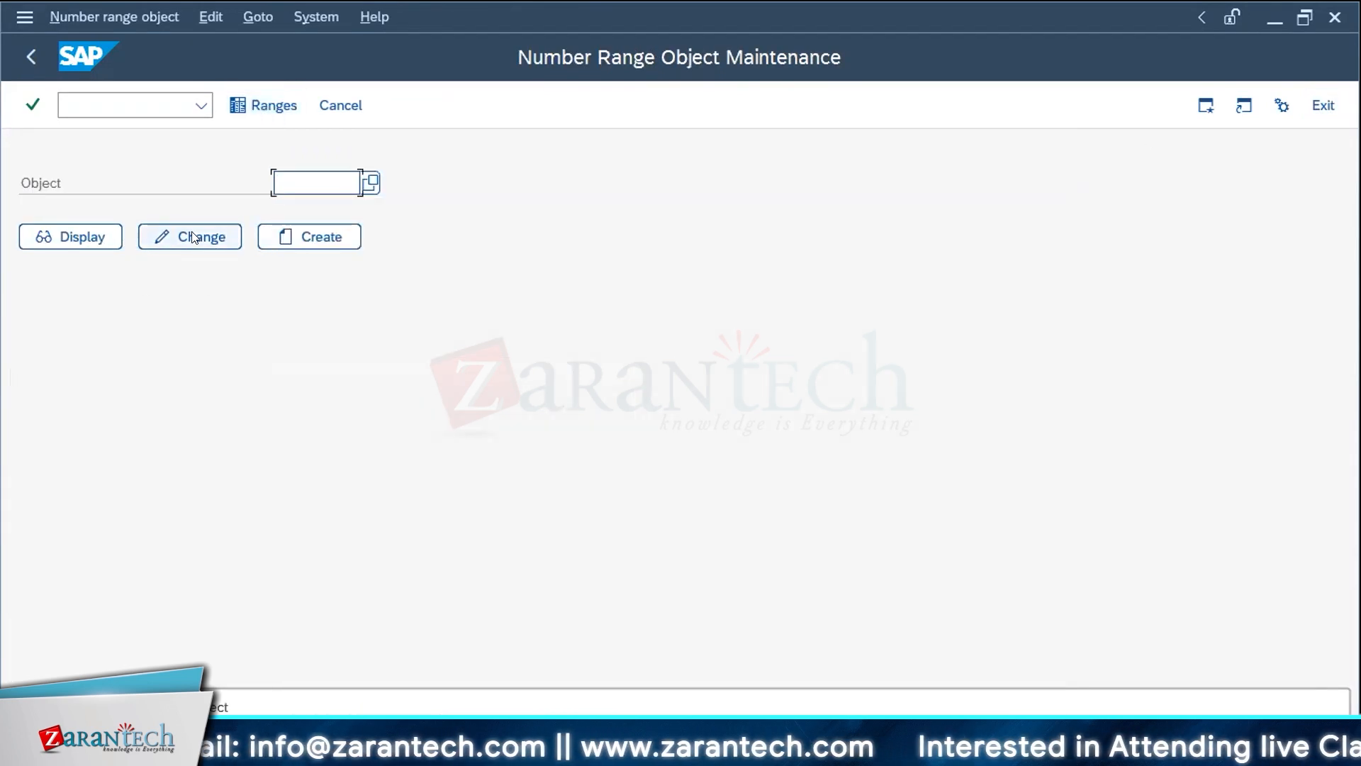
left_click(340, 105)
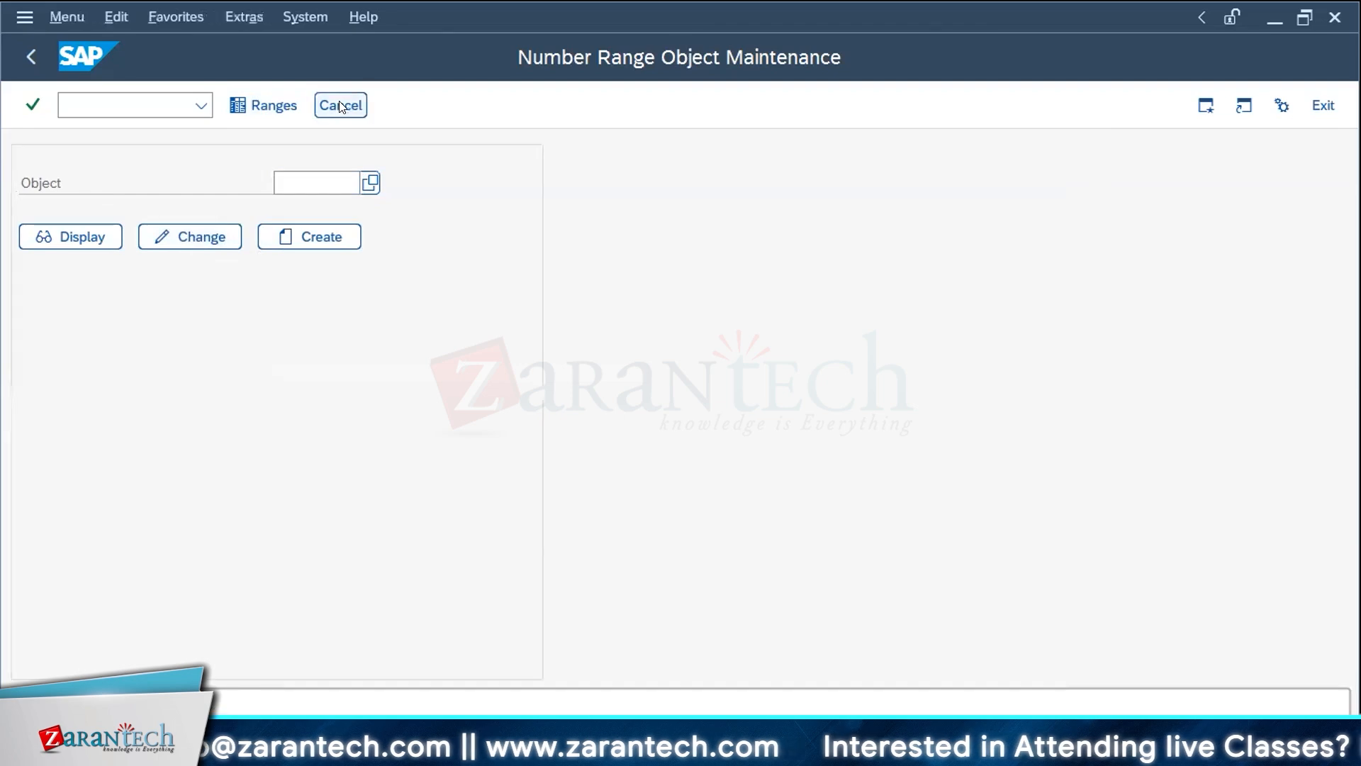
- Run transaction spro and open the SAP Reference IMG
left_click(177, 105)
type("spro")
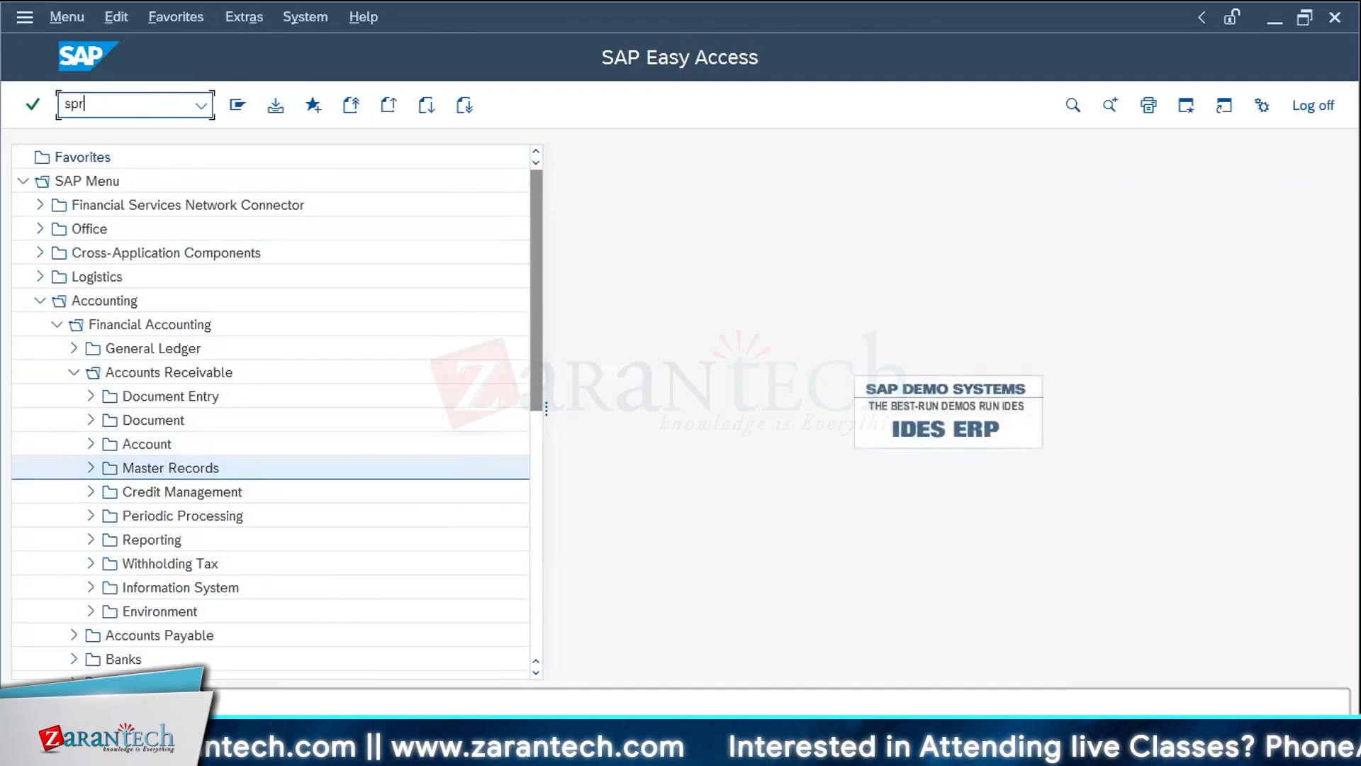
key("Return")
left_click(287, 105)
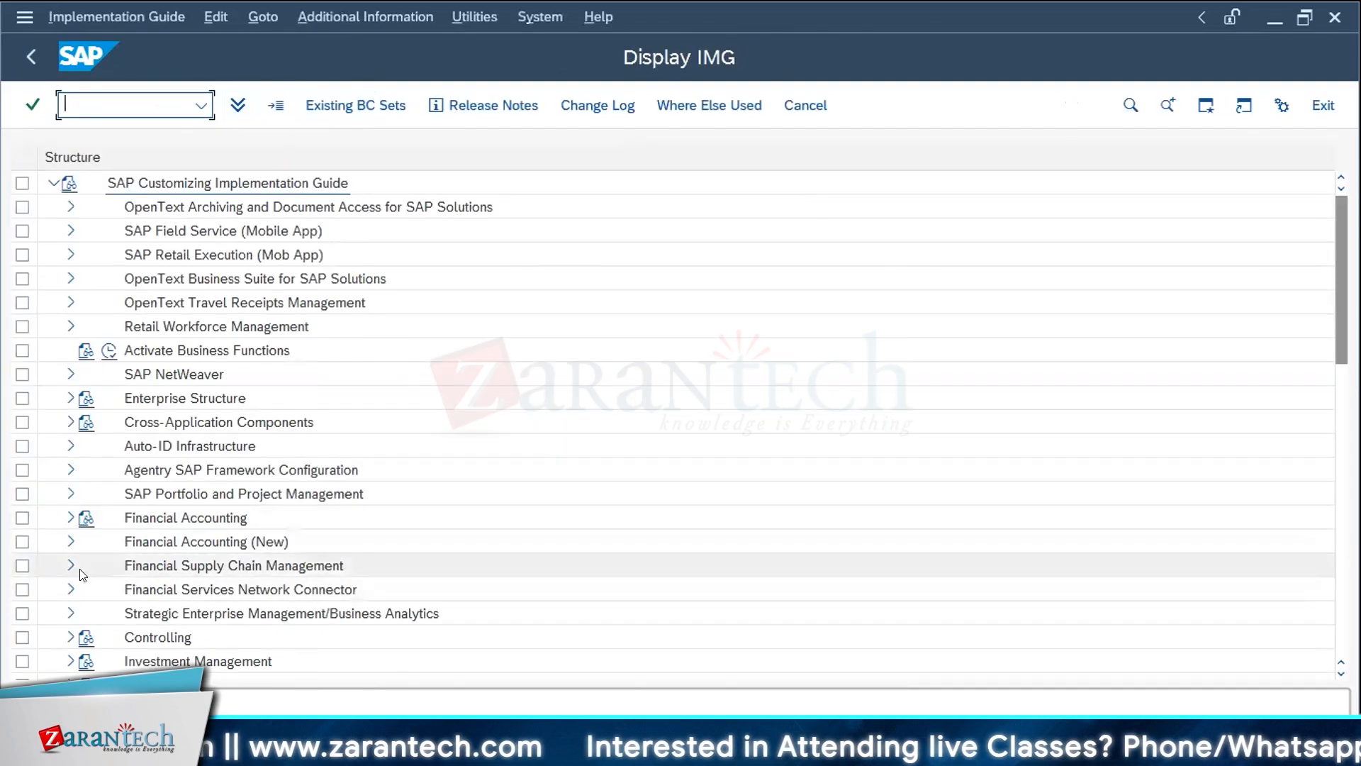
- Expand Financial Accounting > Accounts Receivable and Accounts Payable > Customer Accounts > Master Data > Preparations for Creating Customer Master Data
left_click(71, 518)
left_click(86, 471)
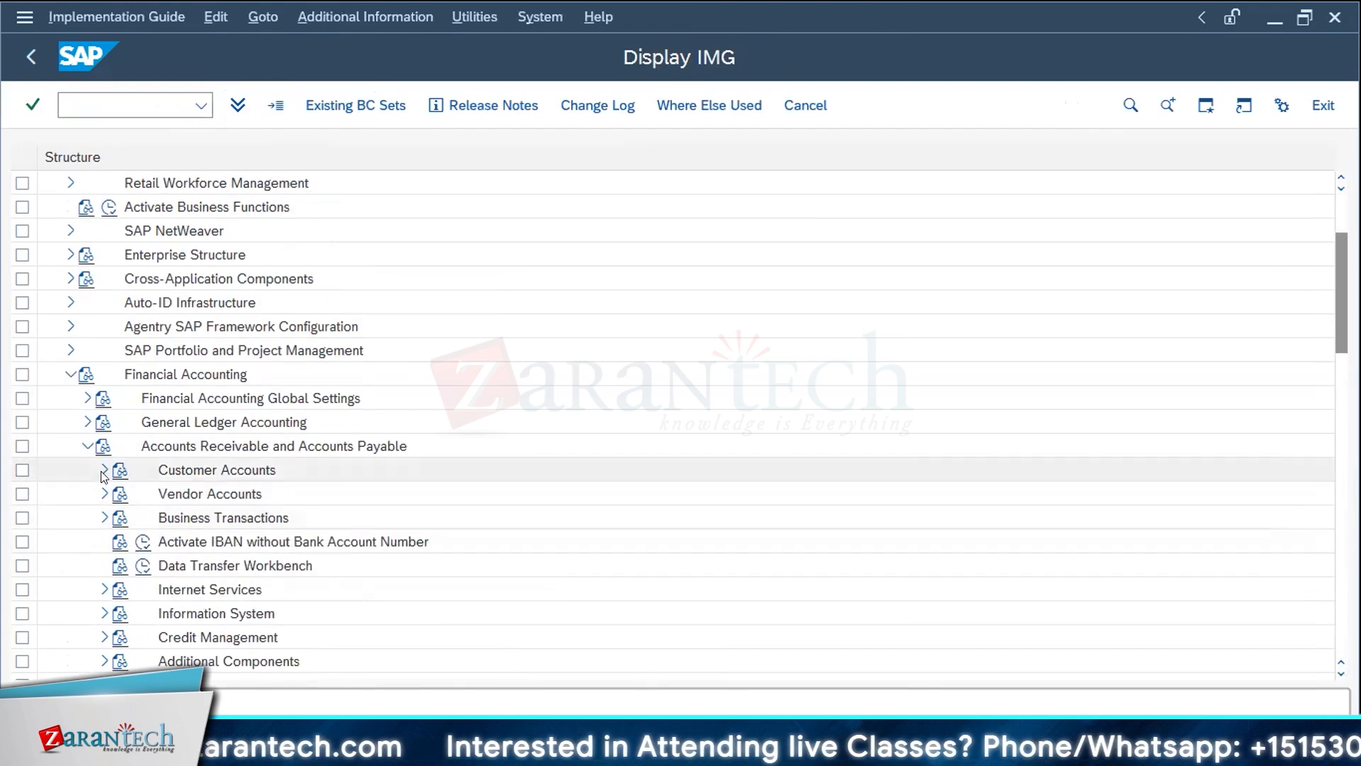
left_click(105, 470)
left_click(121, 493)
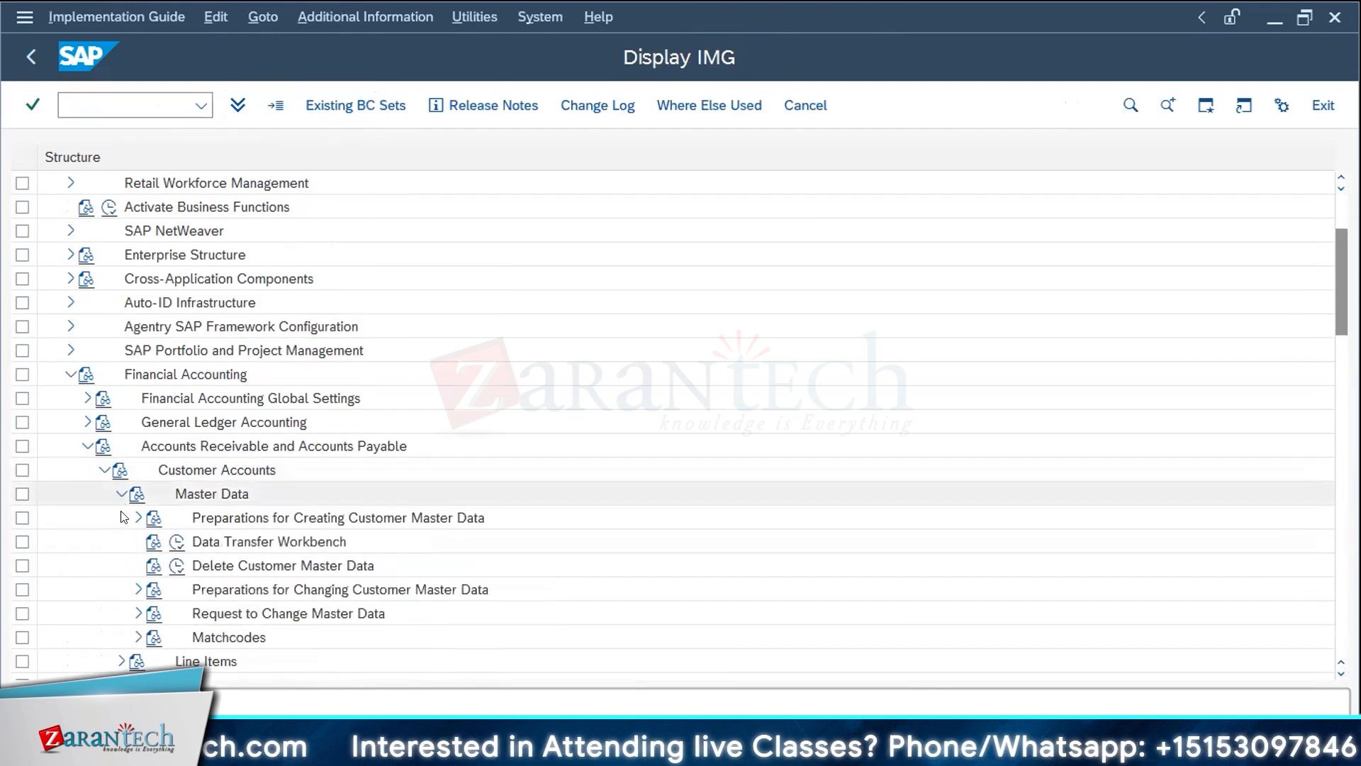
double_click(278, 517)
- Open Assign Number Ranges to Customer Account Groups, mark group 0001 Sold-to party, and leave the overview without changes
left_click(194, 493)
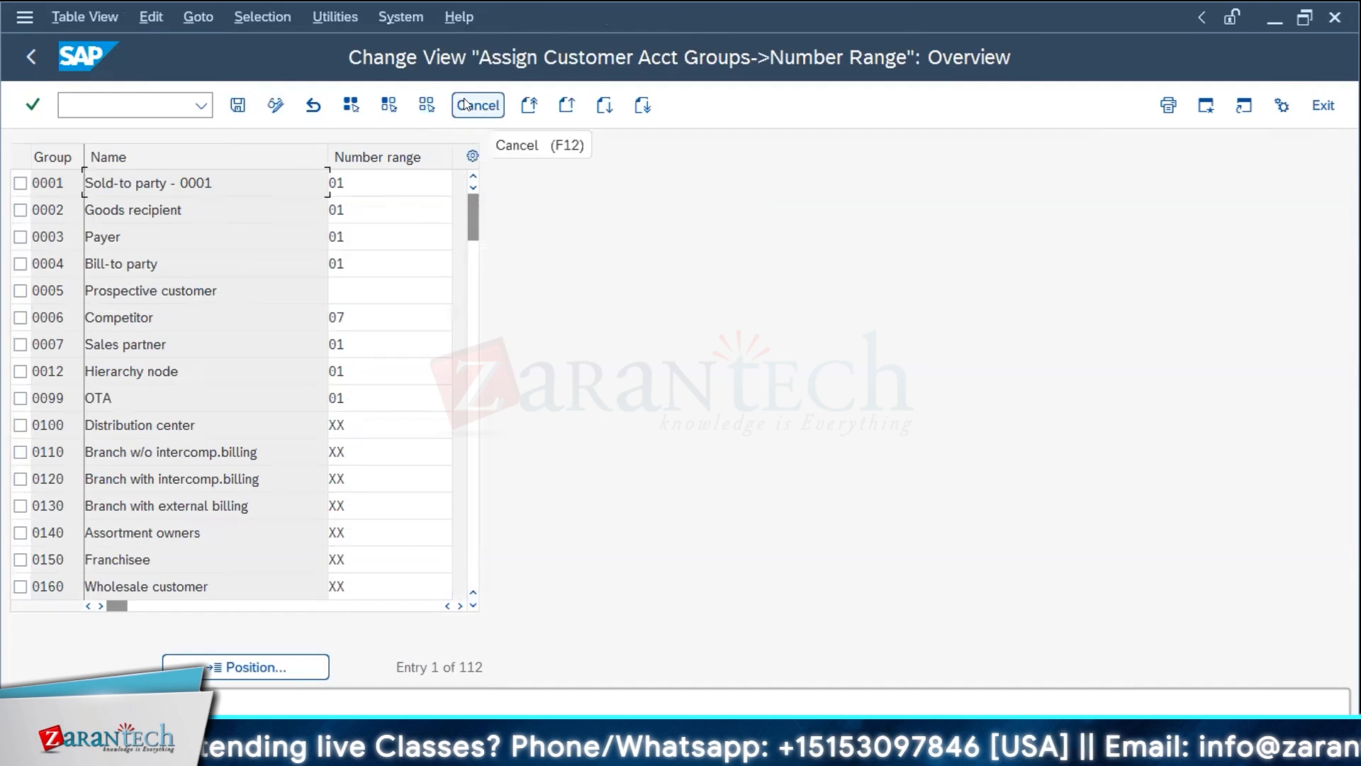
left_click(21, 185)
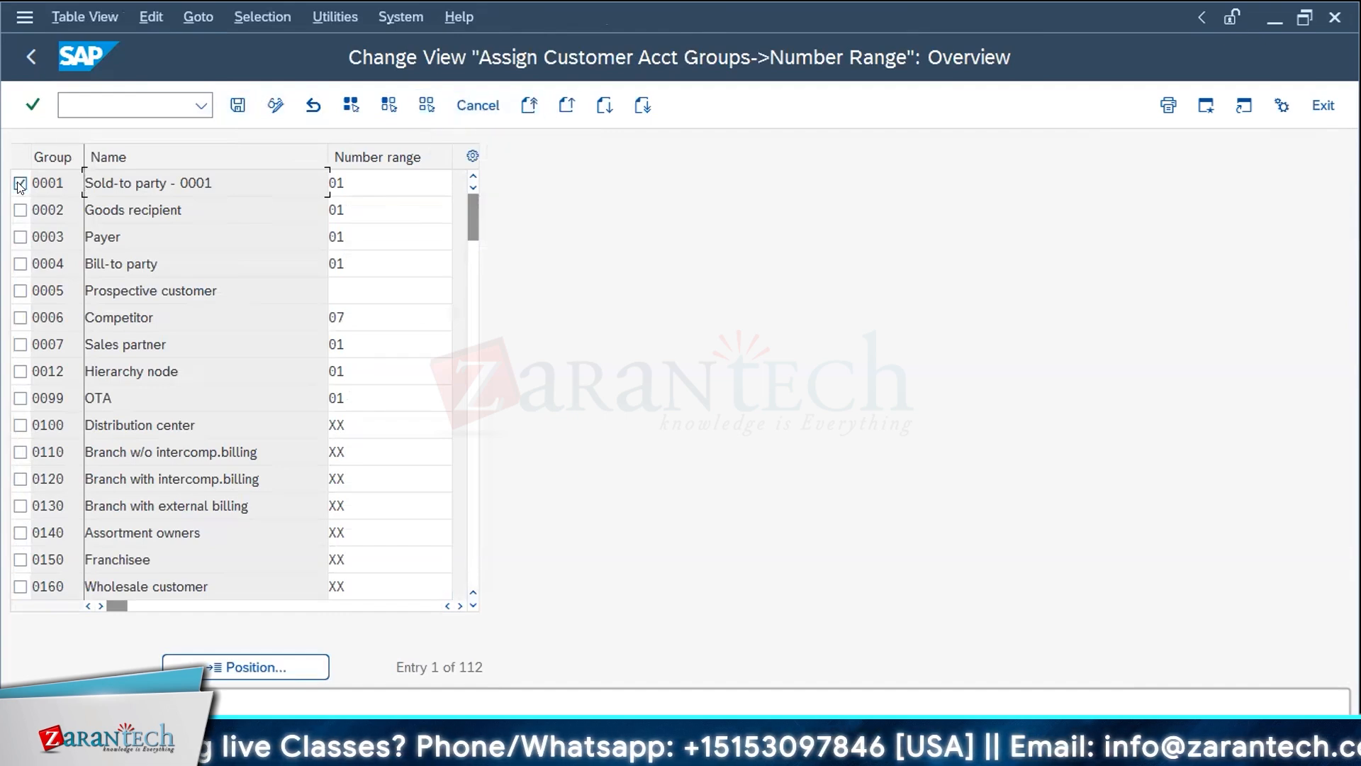
left_click(479, 108)
left_click(318, 446)
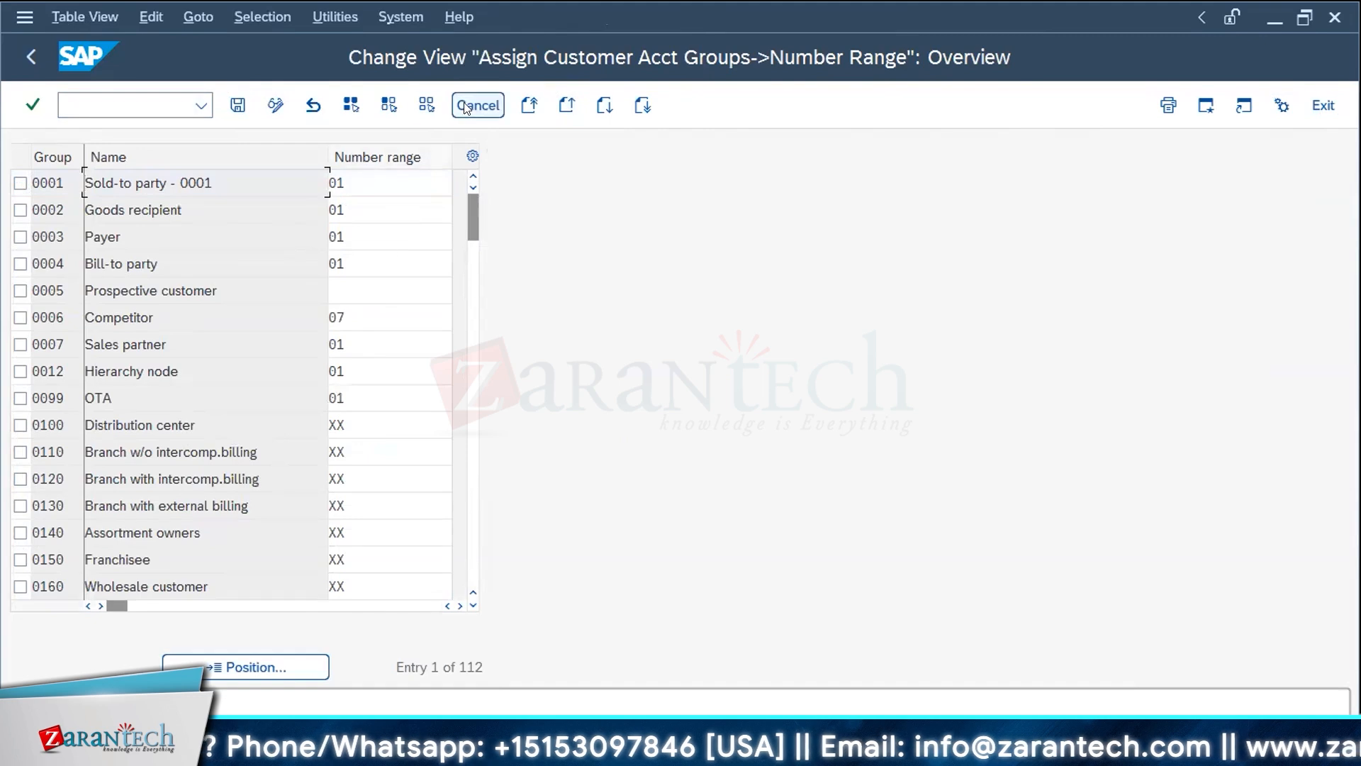
- Open Create Number Ranges for Customer Accounts, display the customer intervals, and leave the interval list
left_click(192, 471)
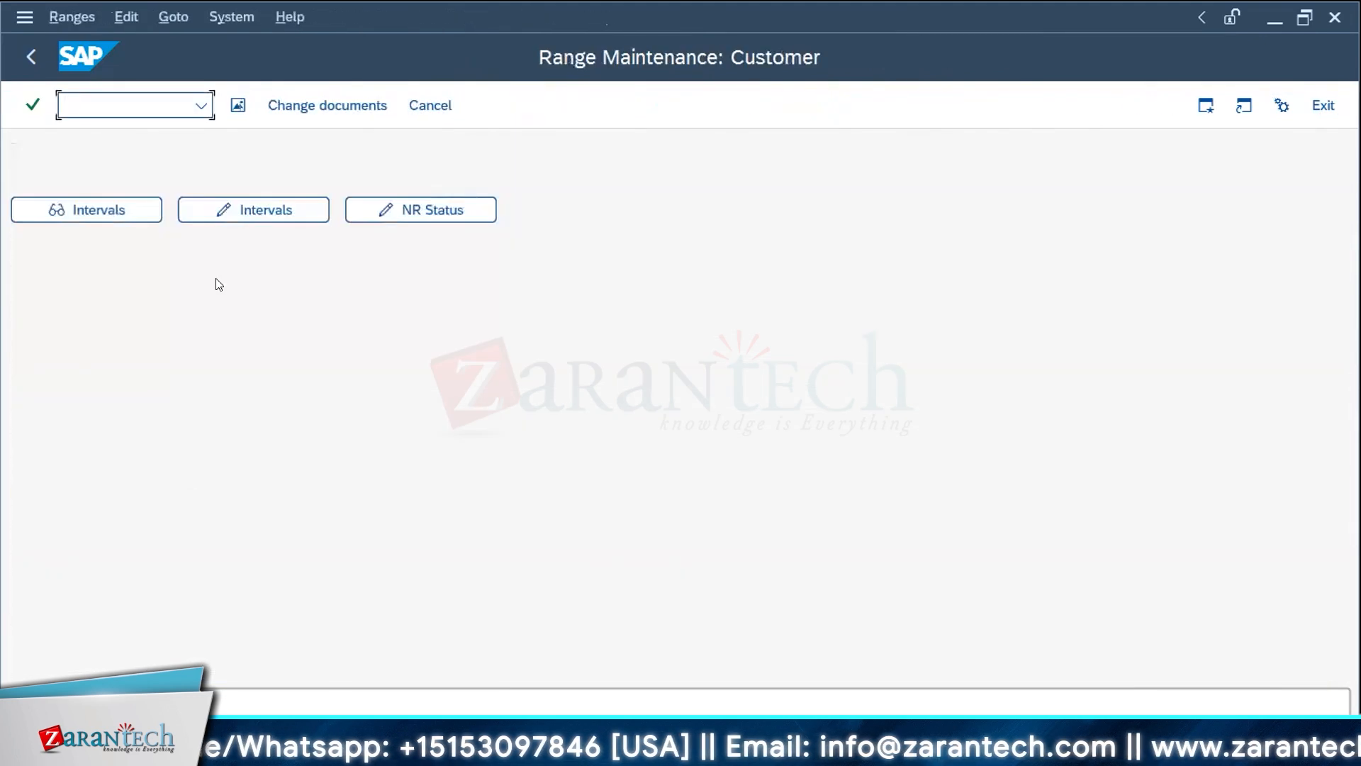
left_click(104, 216)
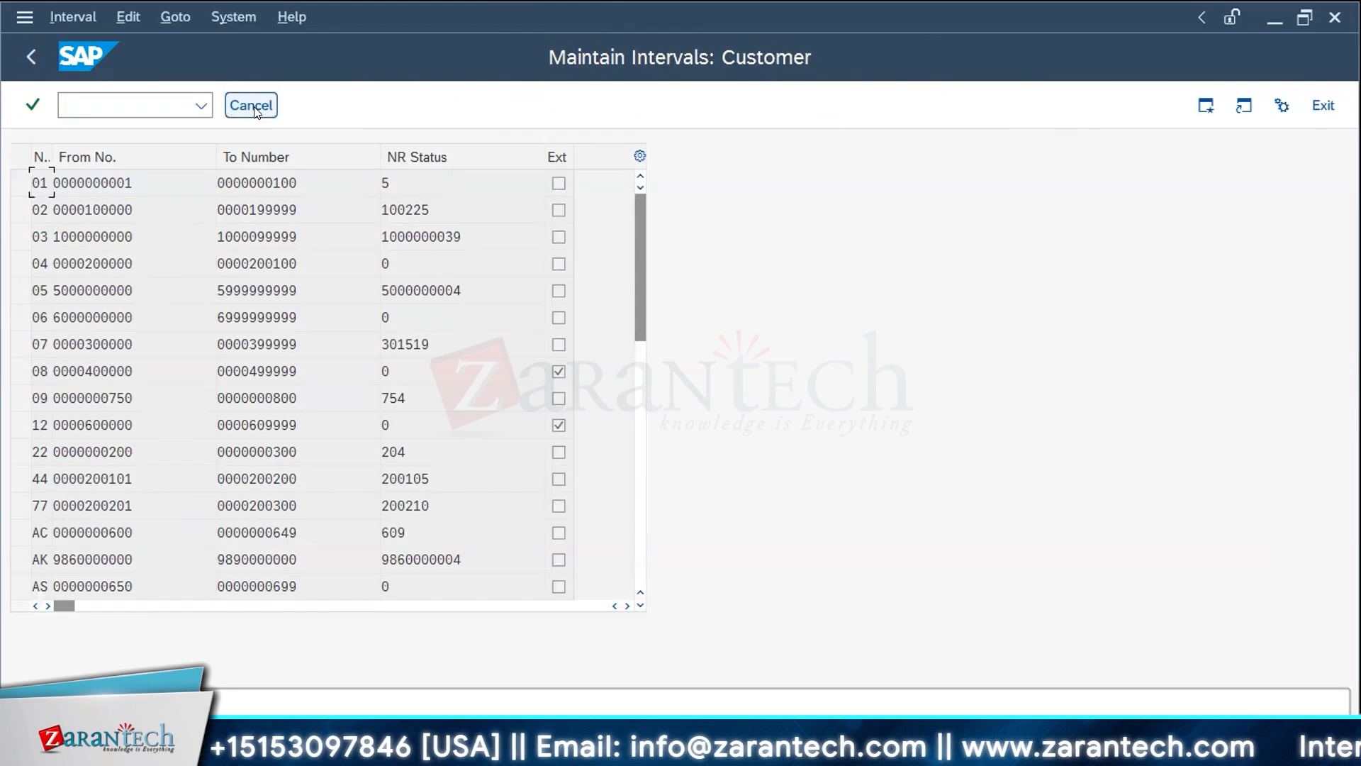
left_click(254, 106)
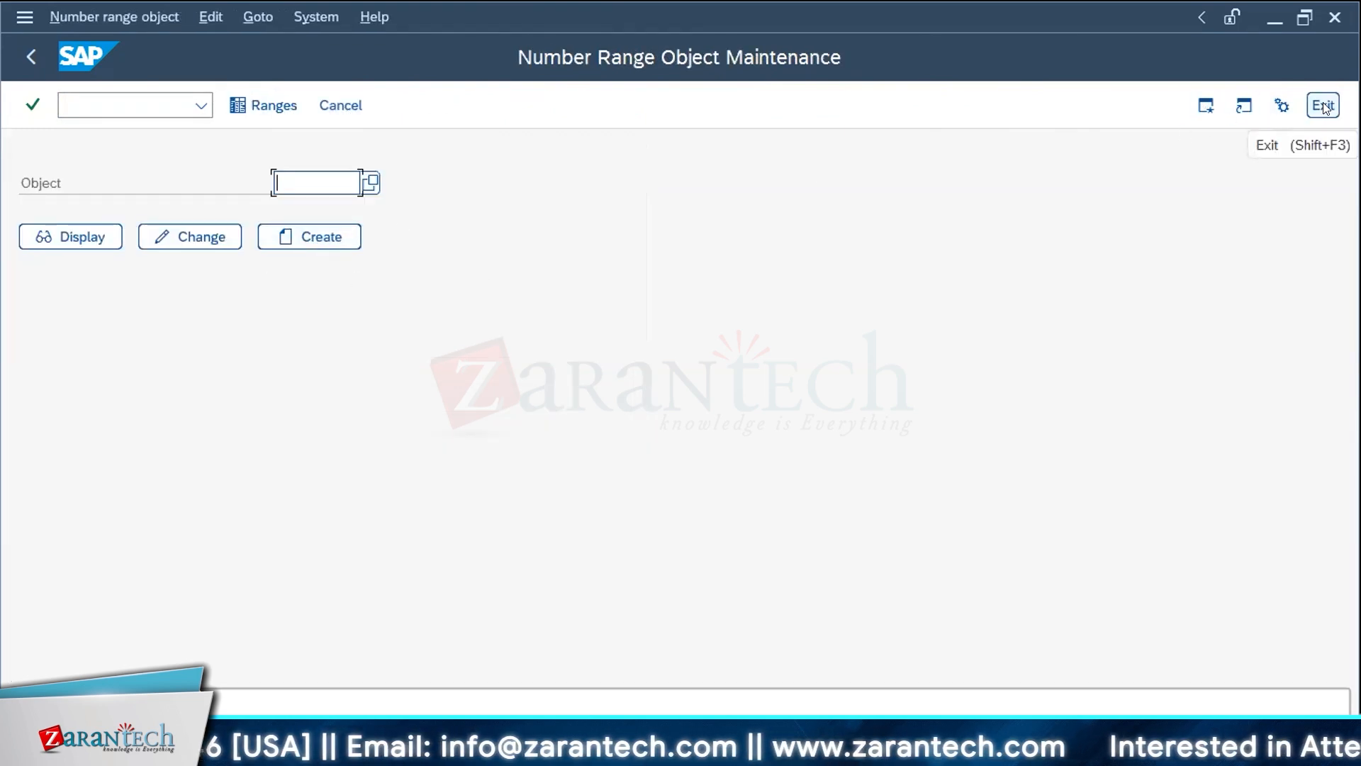
- Browse the available number range objects in the Object value help, close it, and exit to the SAP start screen
left_click(265, 108)
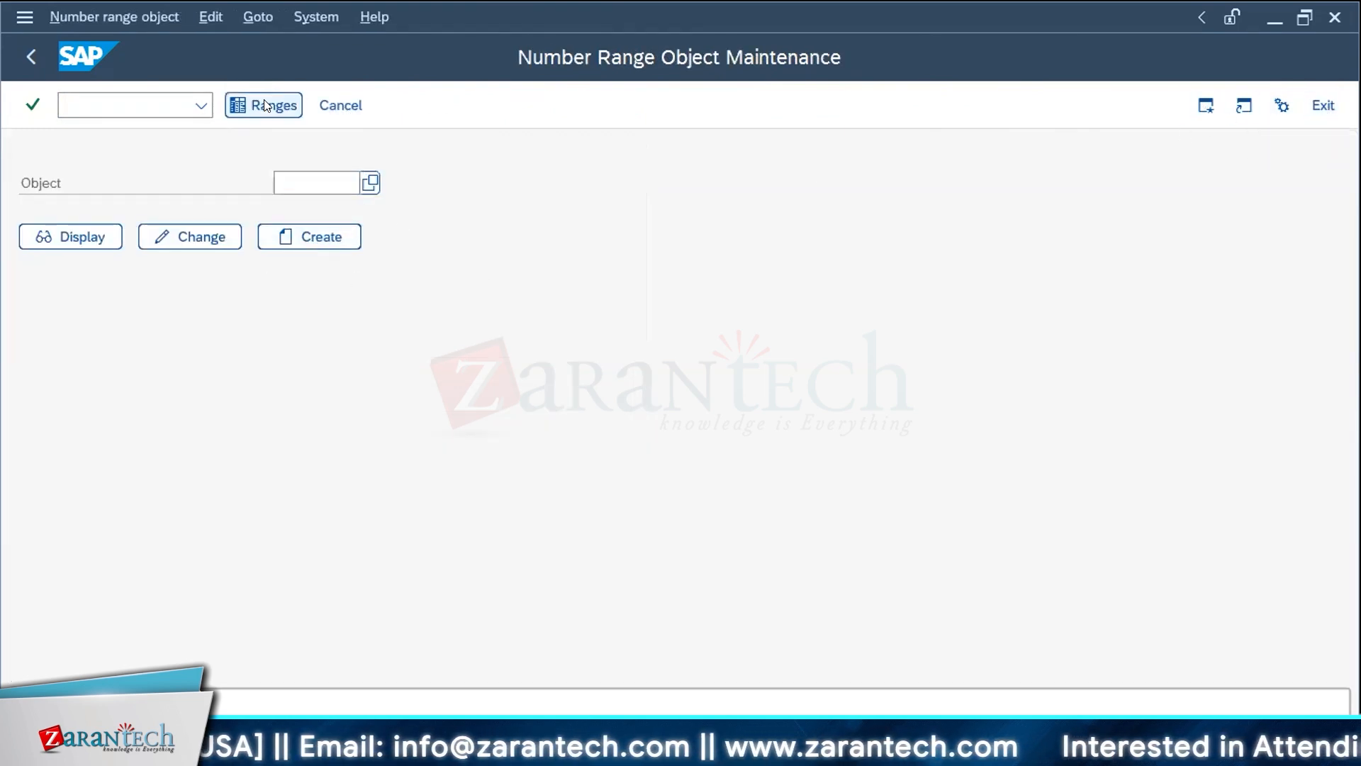
left_click(372, 183)
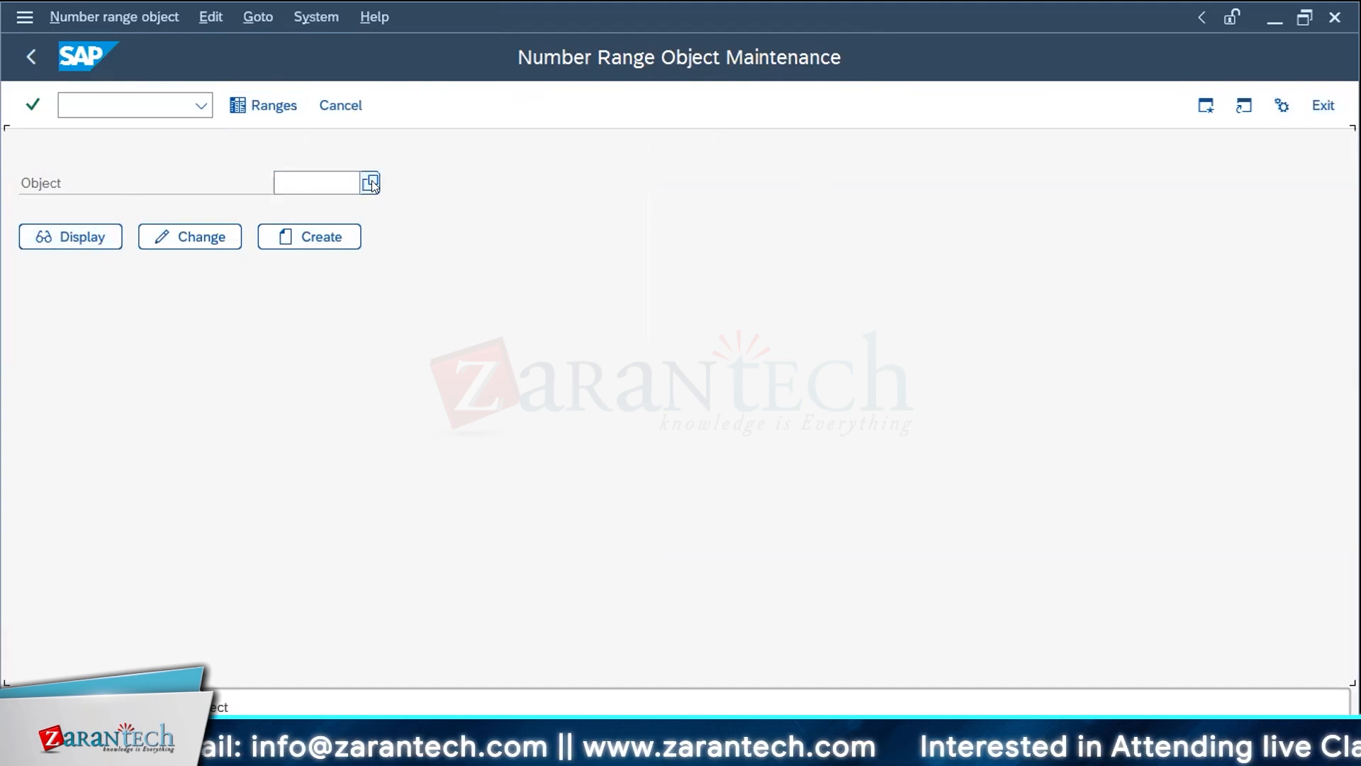
scroll(415, 417, "down", 10)
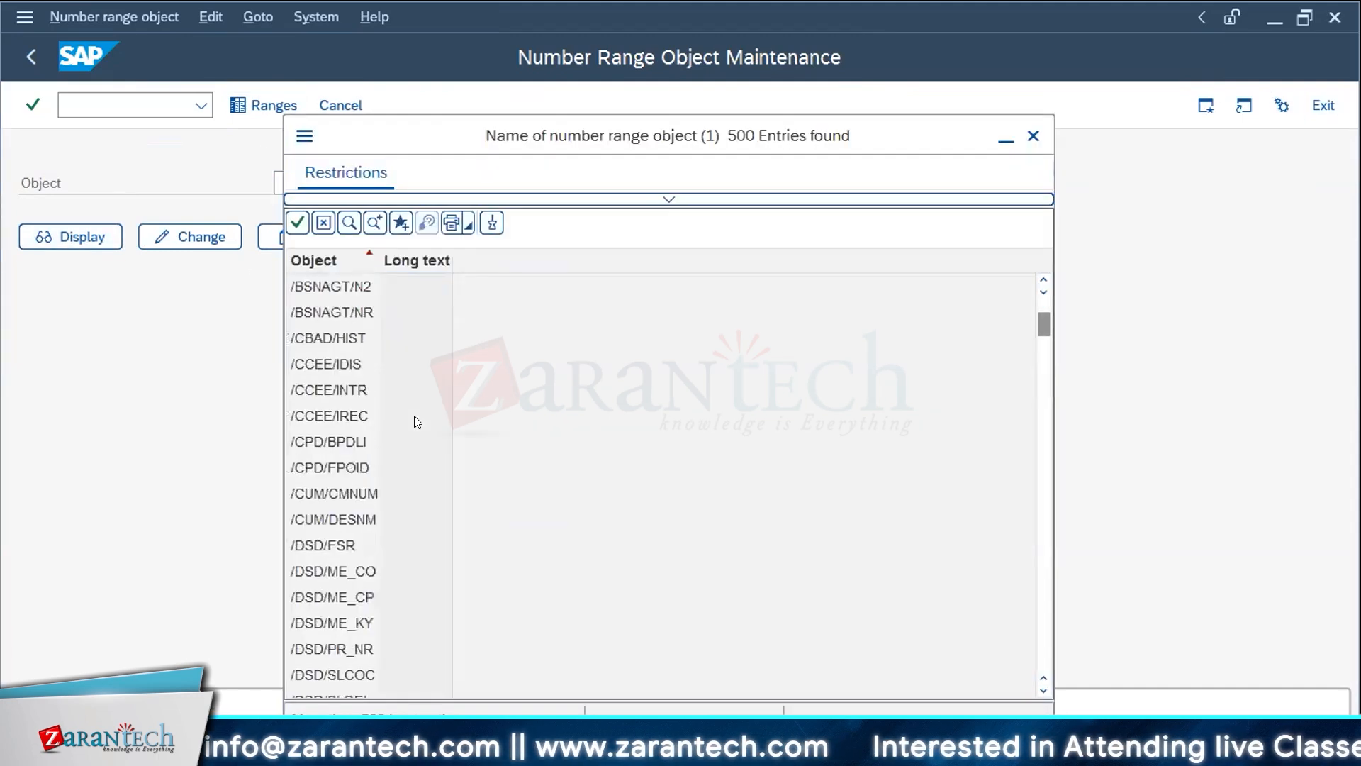
left_click(1034, 138)
left_click(1321, 105)
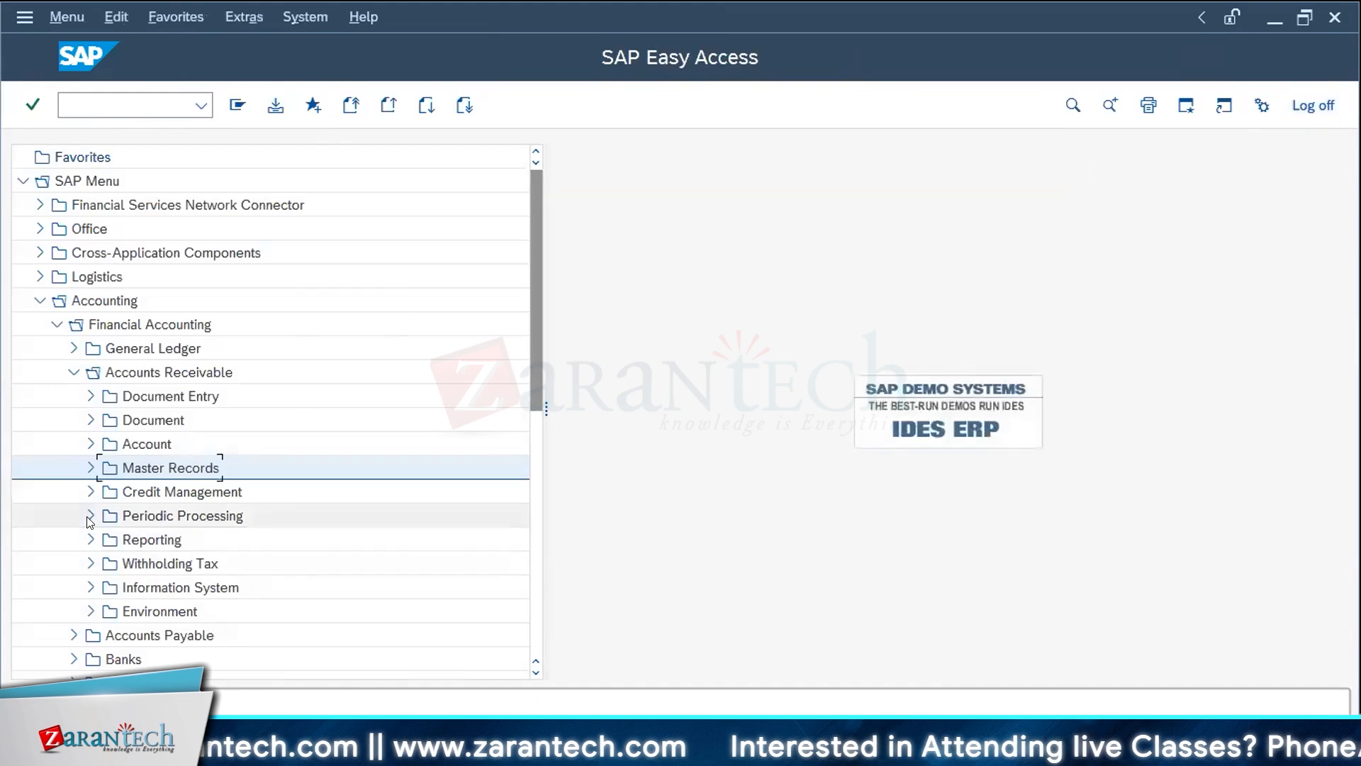
- Start transaction spro again and display the SAP Reference IMG structure
left_click(126, 105)
type("spro")
key("Return")
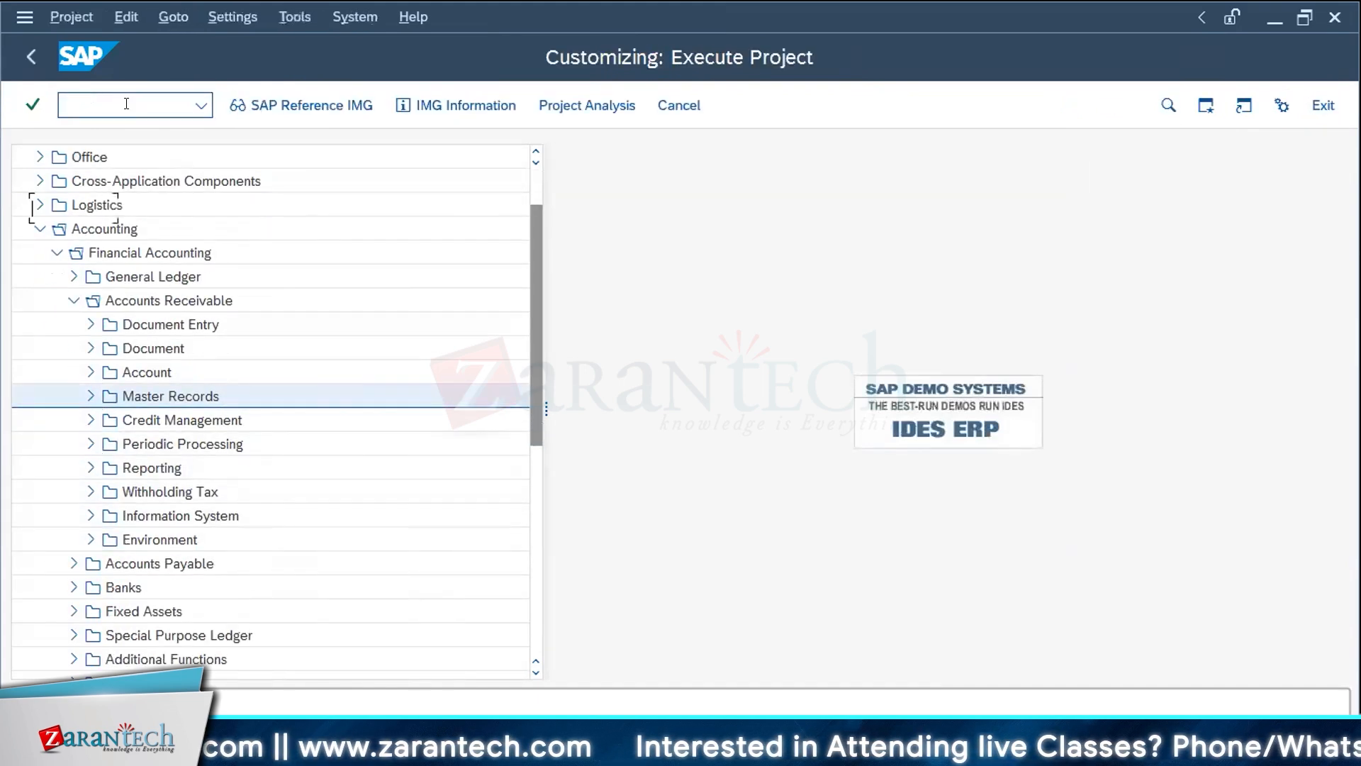
left_click(306, 105)
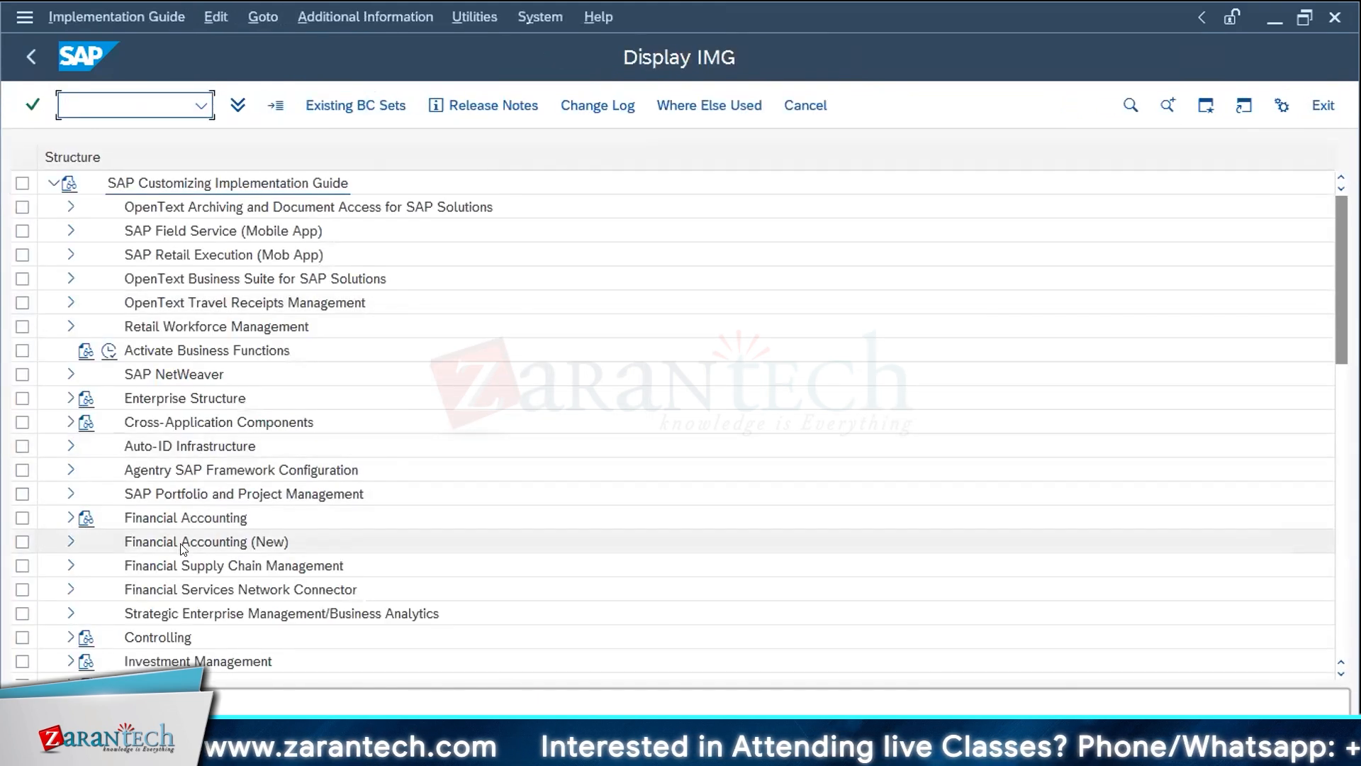
- Expand the Financial Accounting structure down to Preparations for Creating Customer Master Data under Customer Accounts
left_click(70, 517)
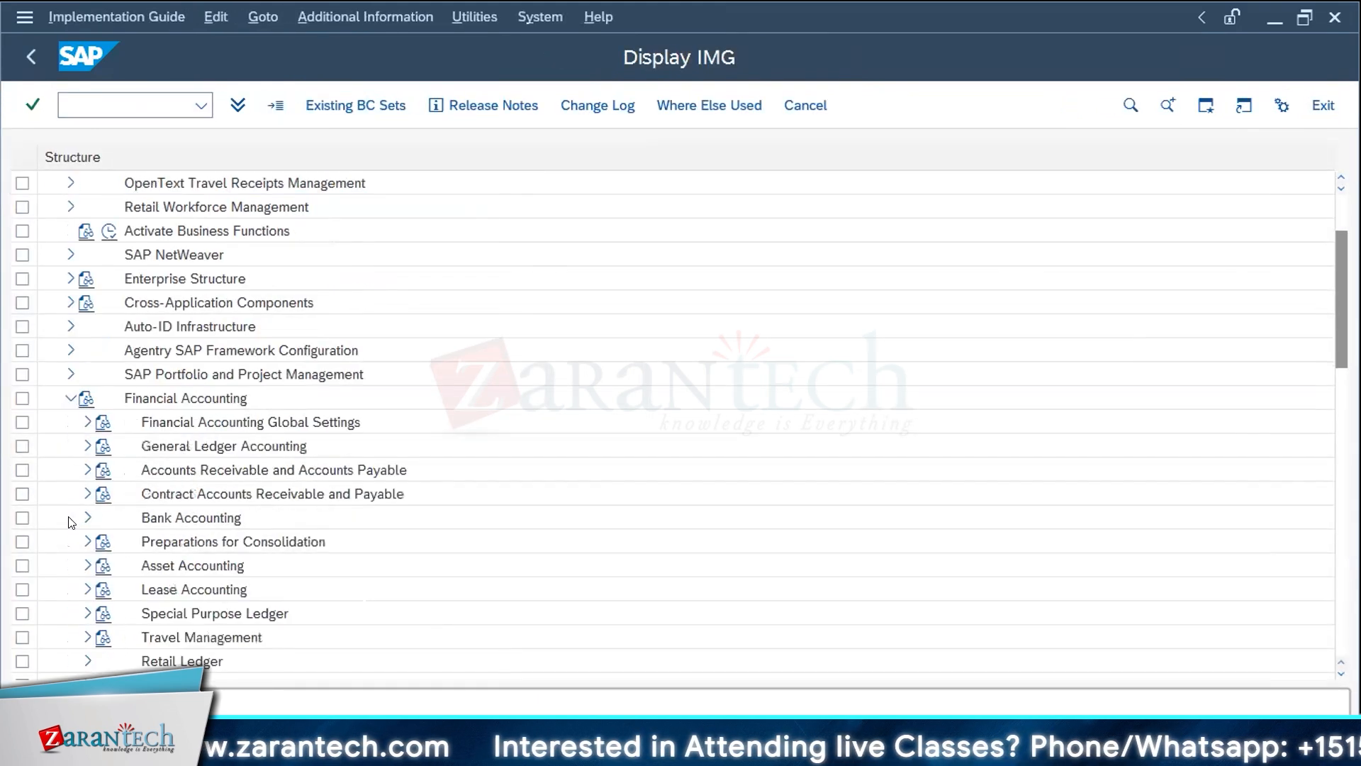
left_click(88, 469)
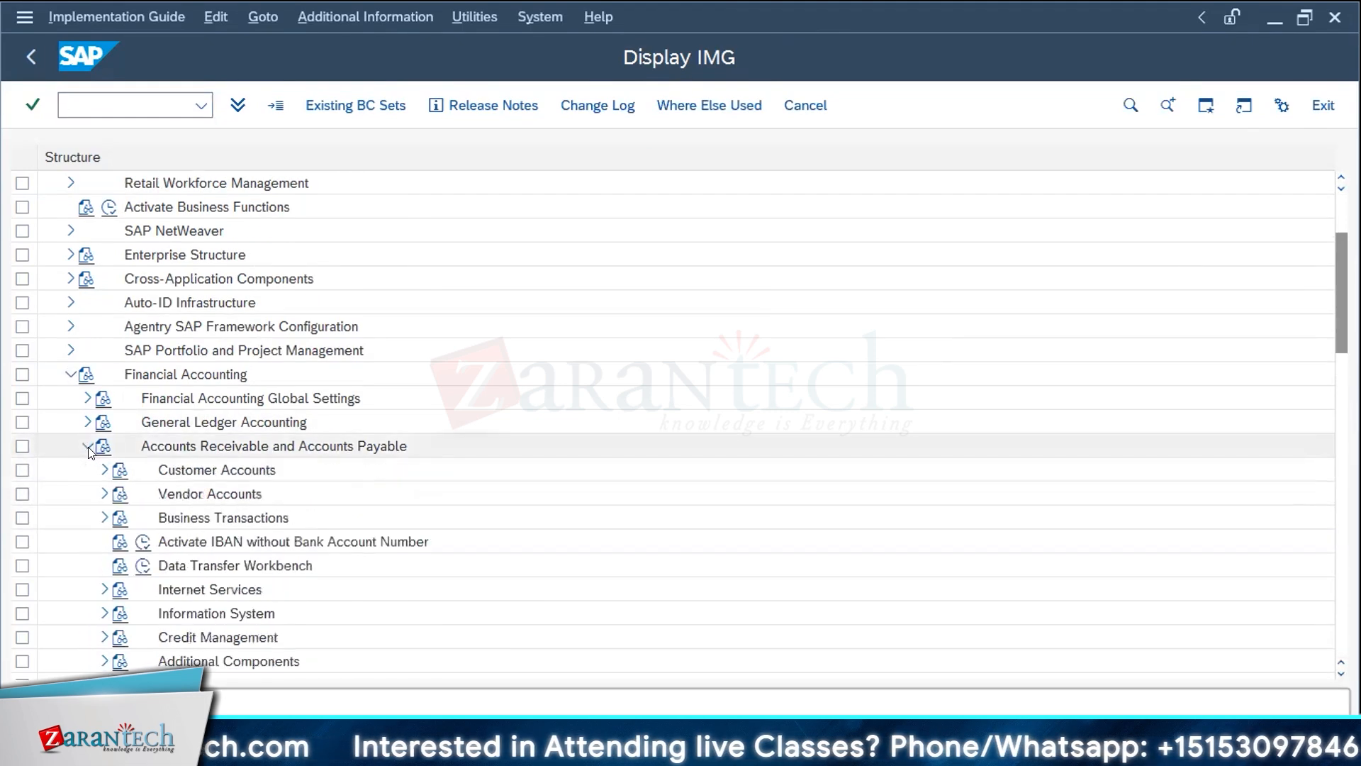
left_click(103, 471)
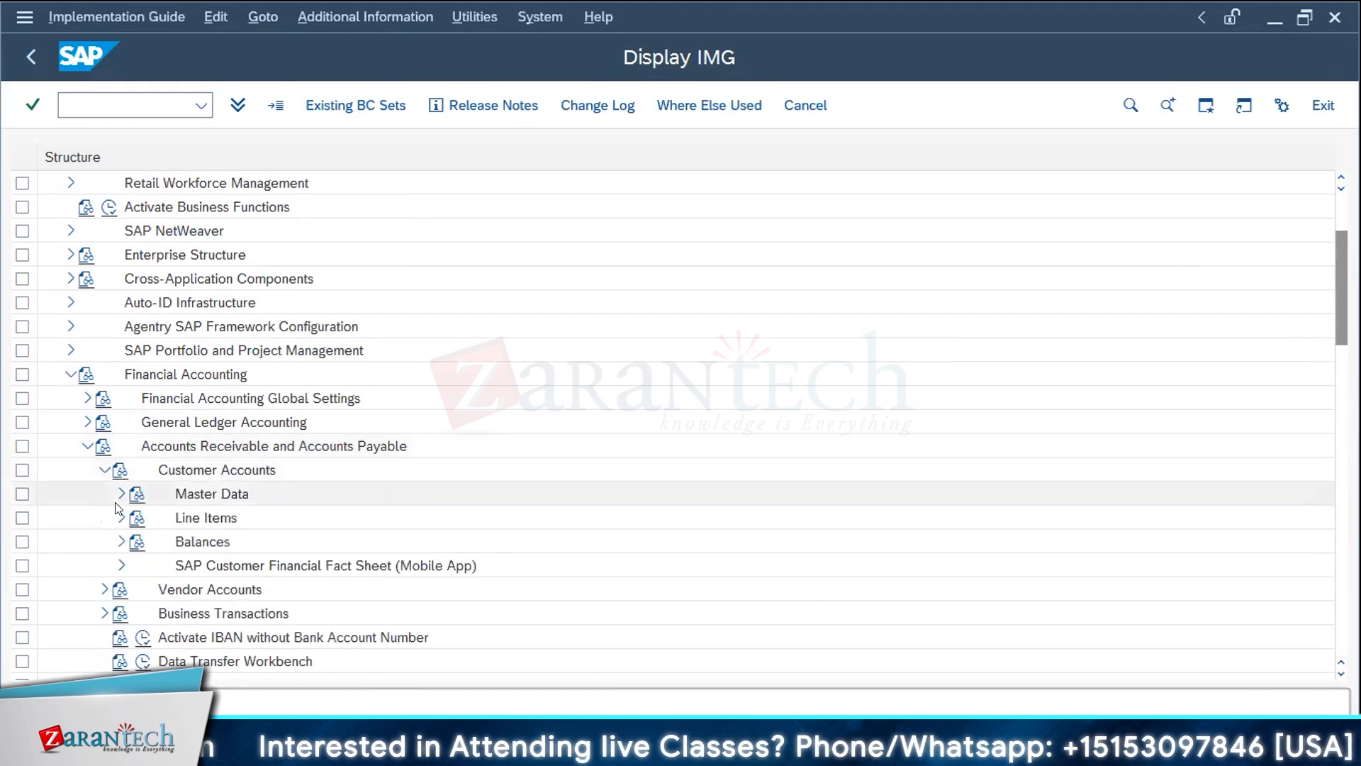
left_click(122, 494)
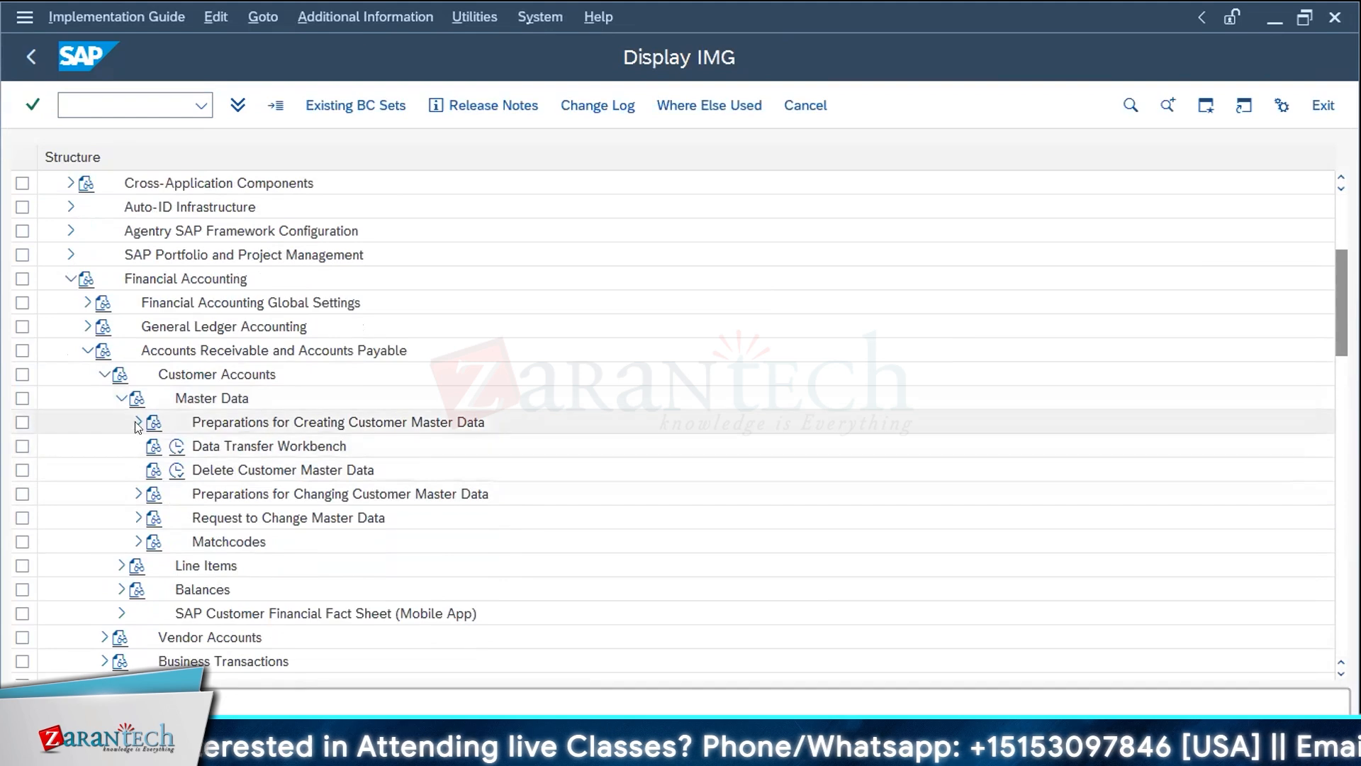
left_click(139, 422)
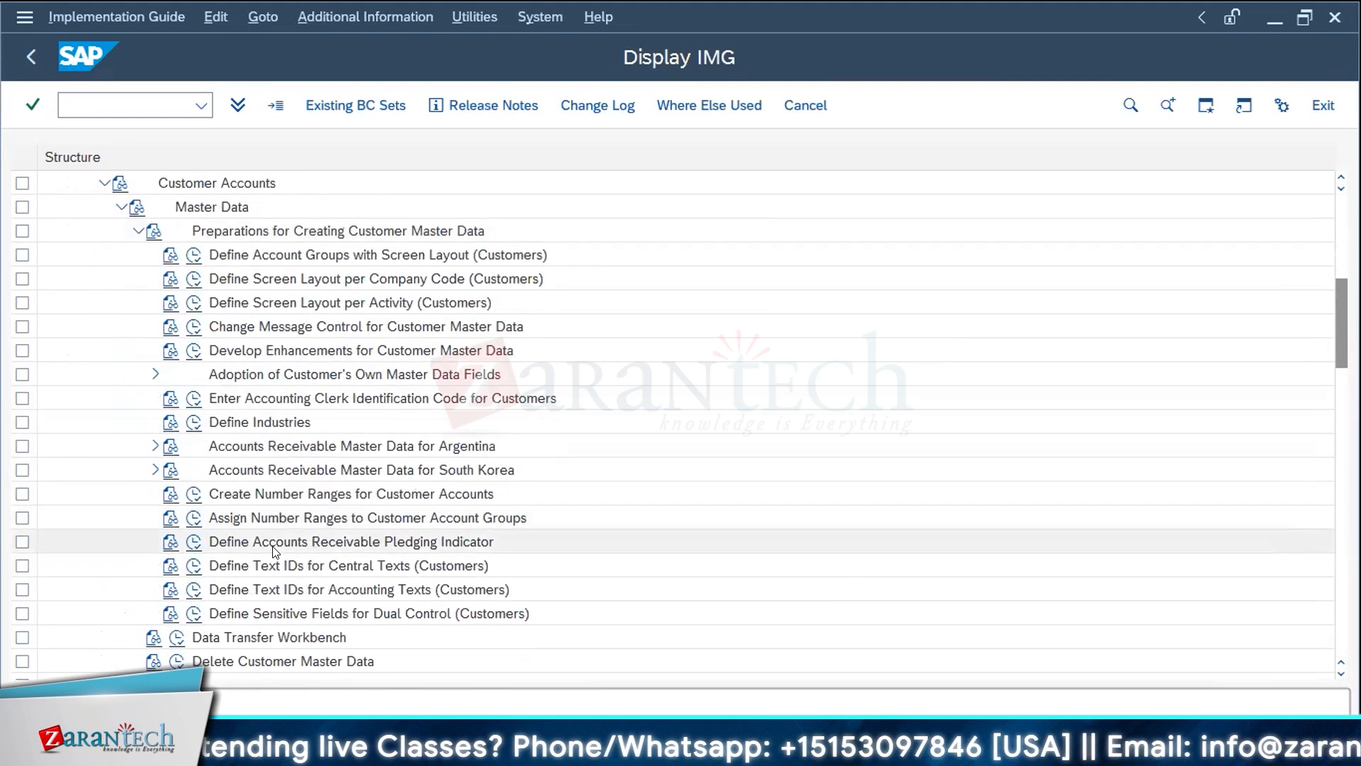
- Expand Line Items under Customer Accounts, including its Display Line Items and Open Item Processing nodes
scroll(211, 568, "down", 7)
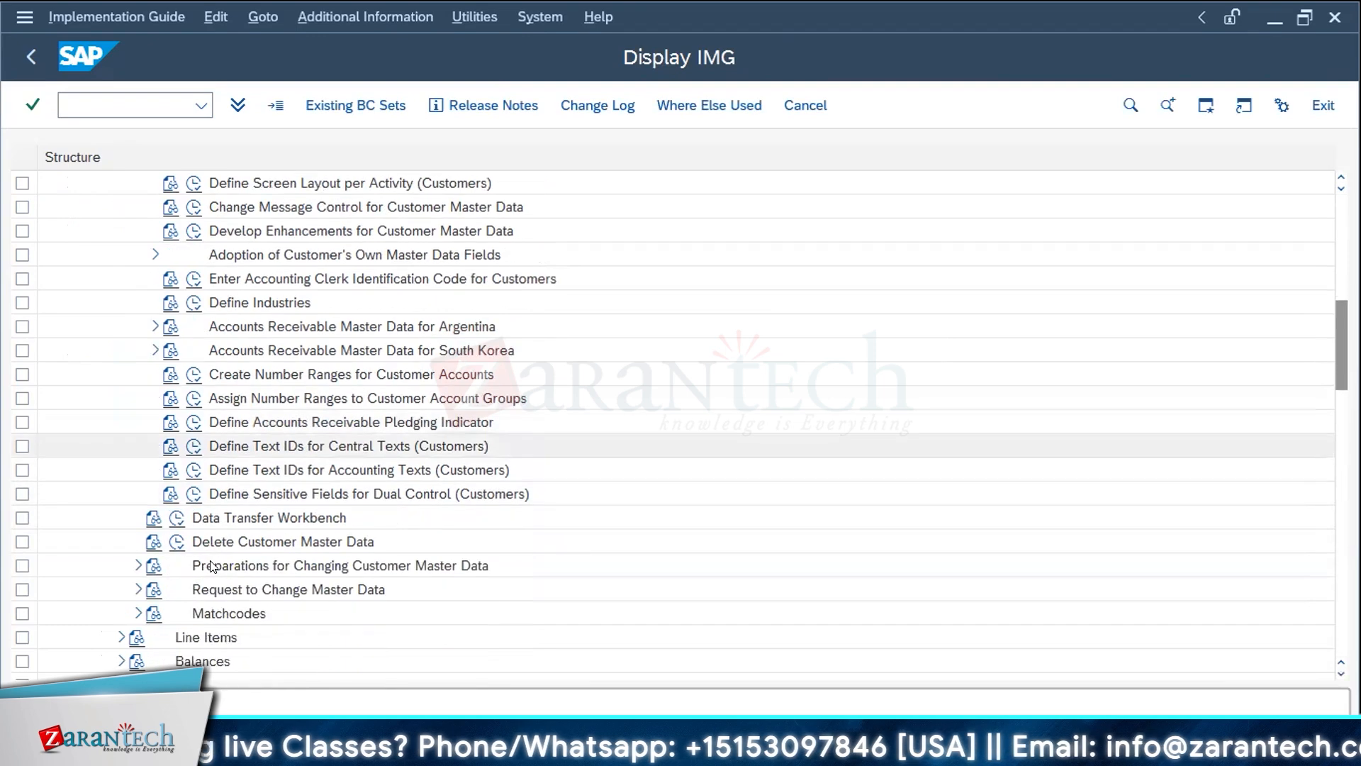
scroll(211, 565, "down", 2)
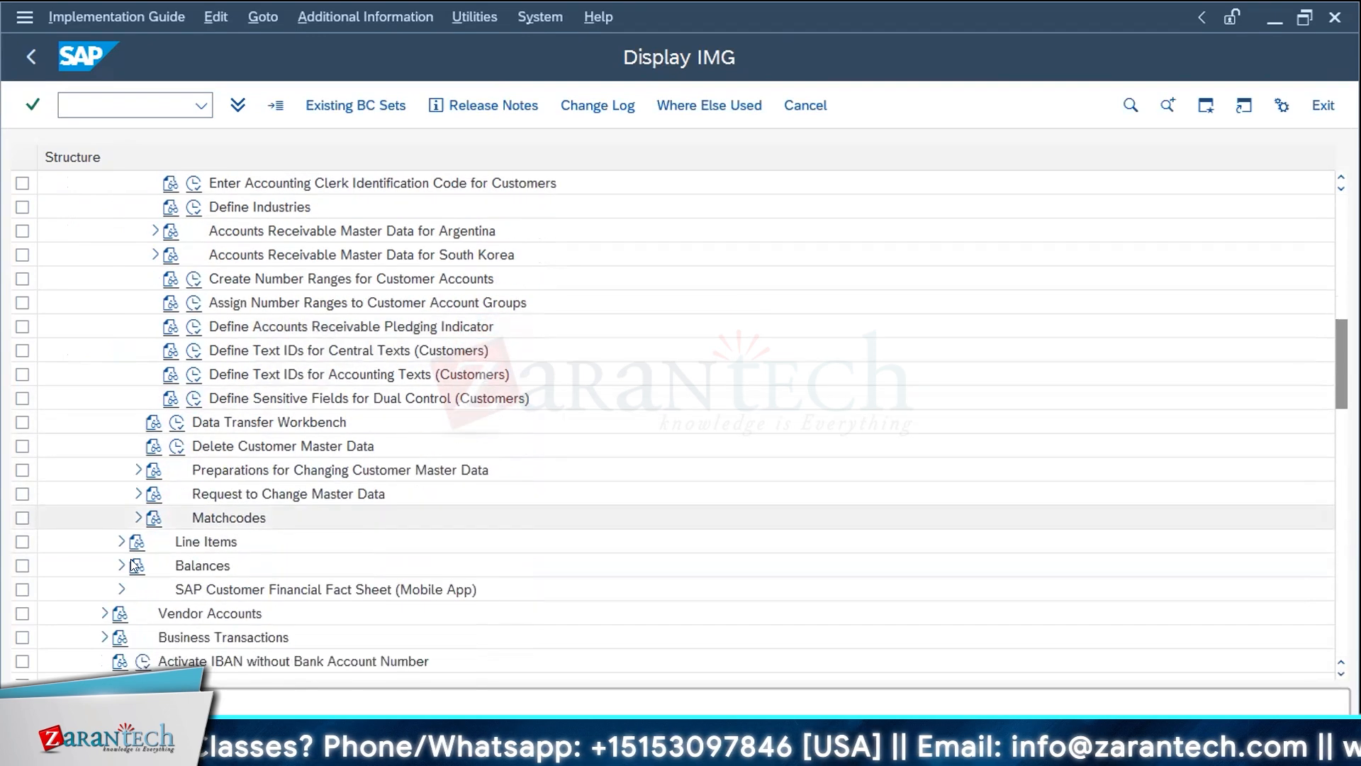
left_click(121, 541)
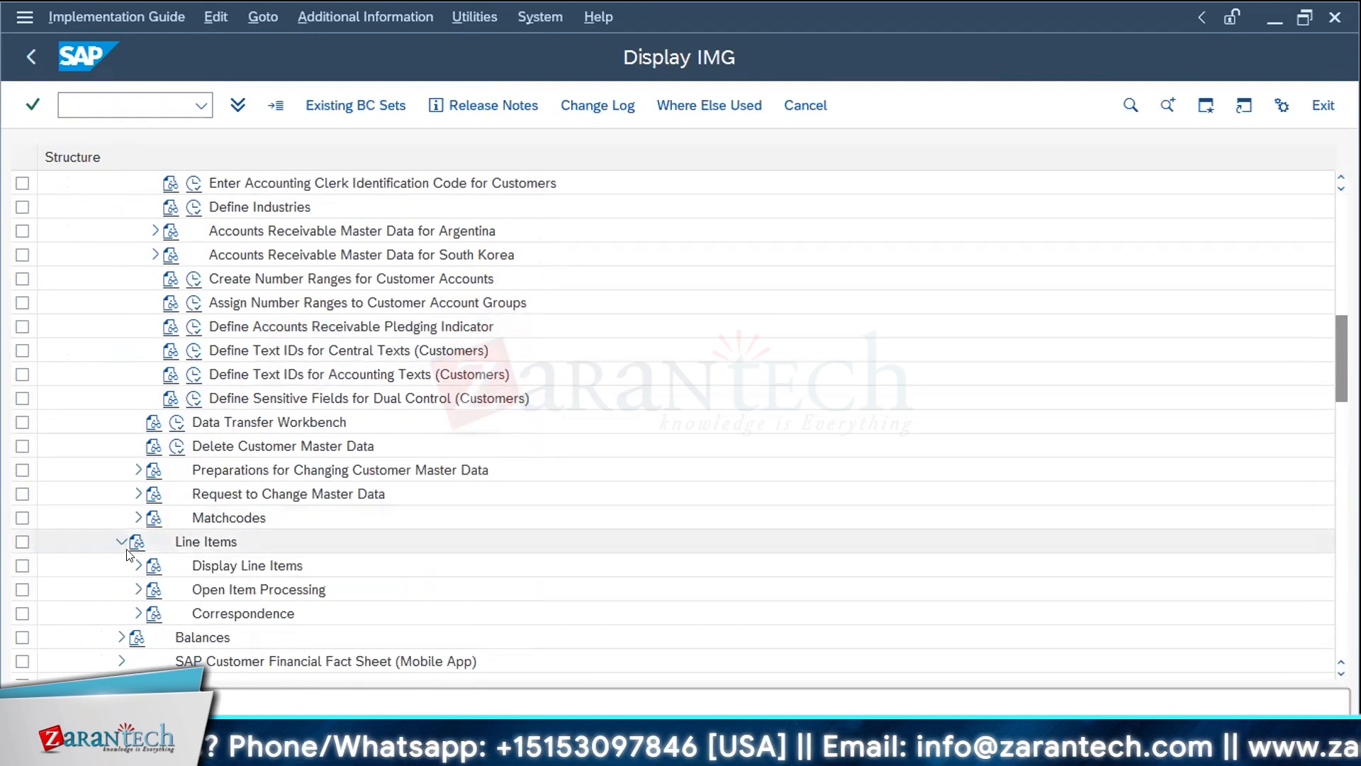
left_click(134, 566)
scroll(135, 565, "down", 2)
scroll(135, 565, "down", 3)
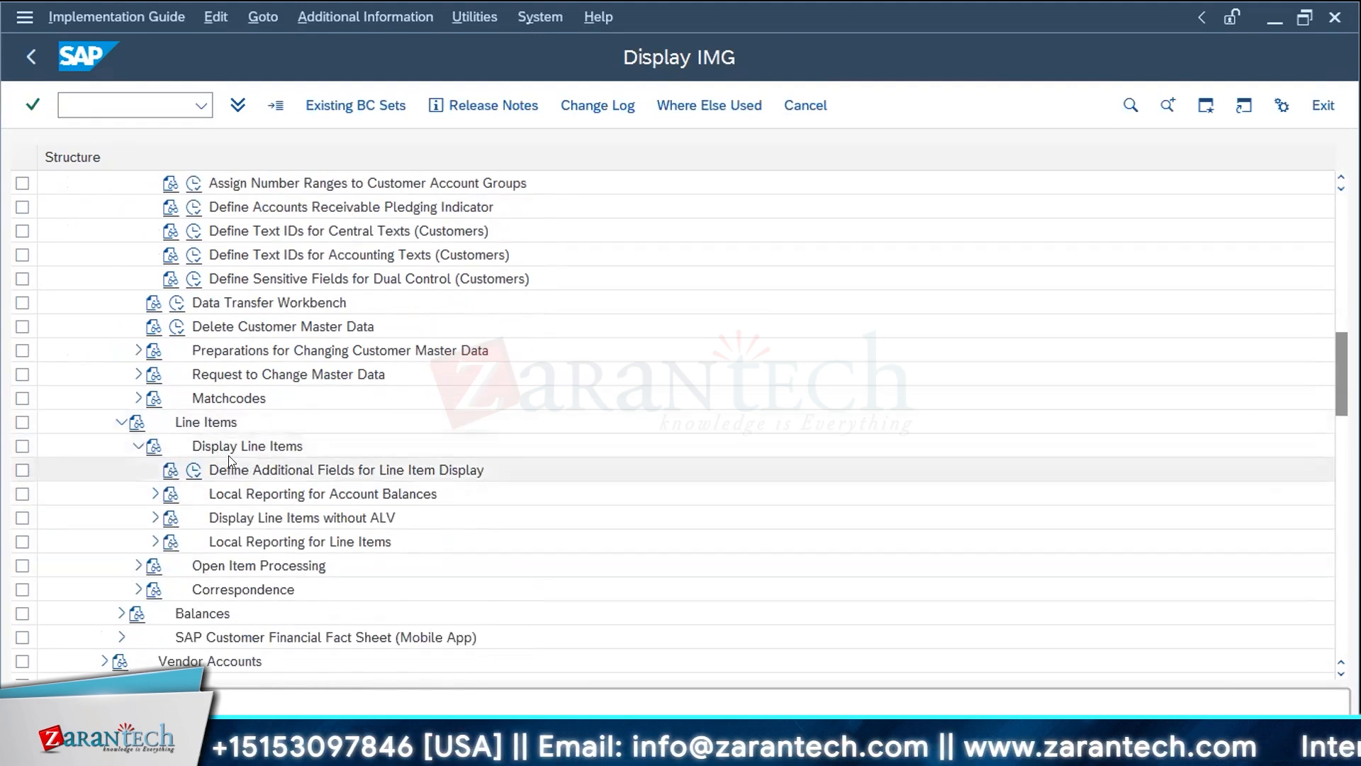
left_click(137, 568)
scroll(136, 572, "down", 3)
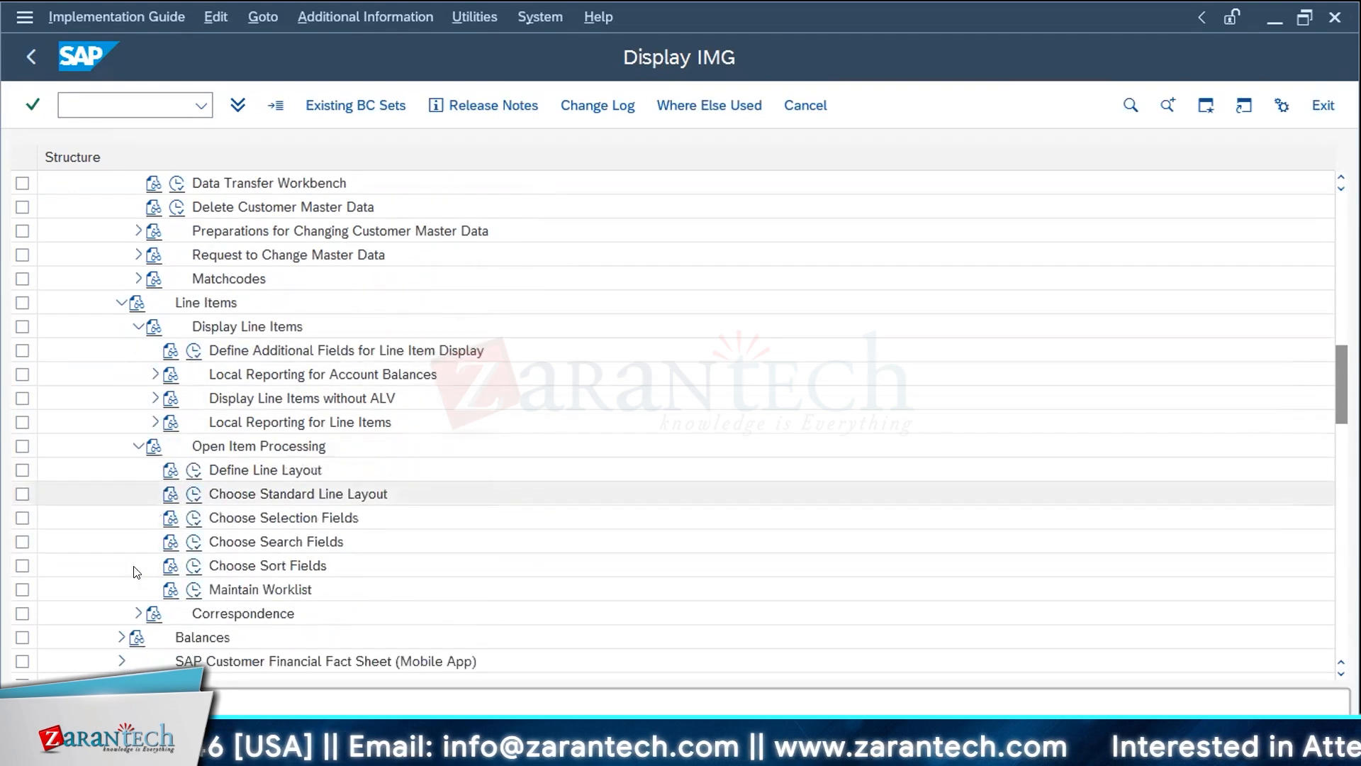
- Expand Vendor Accounts > Master Data > Preparations for Creating Vendor Master Data and review the activities listed there
scroll(137, 572, "down", 5)
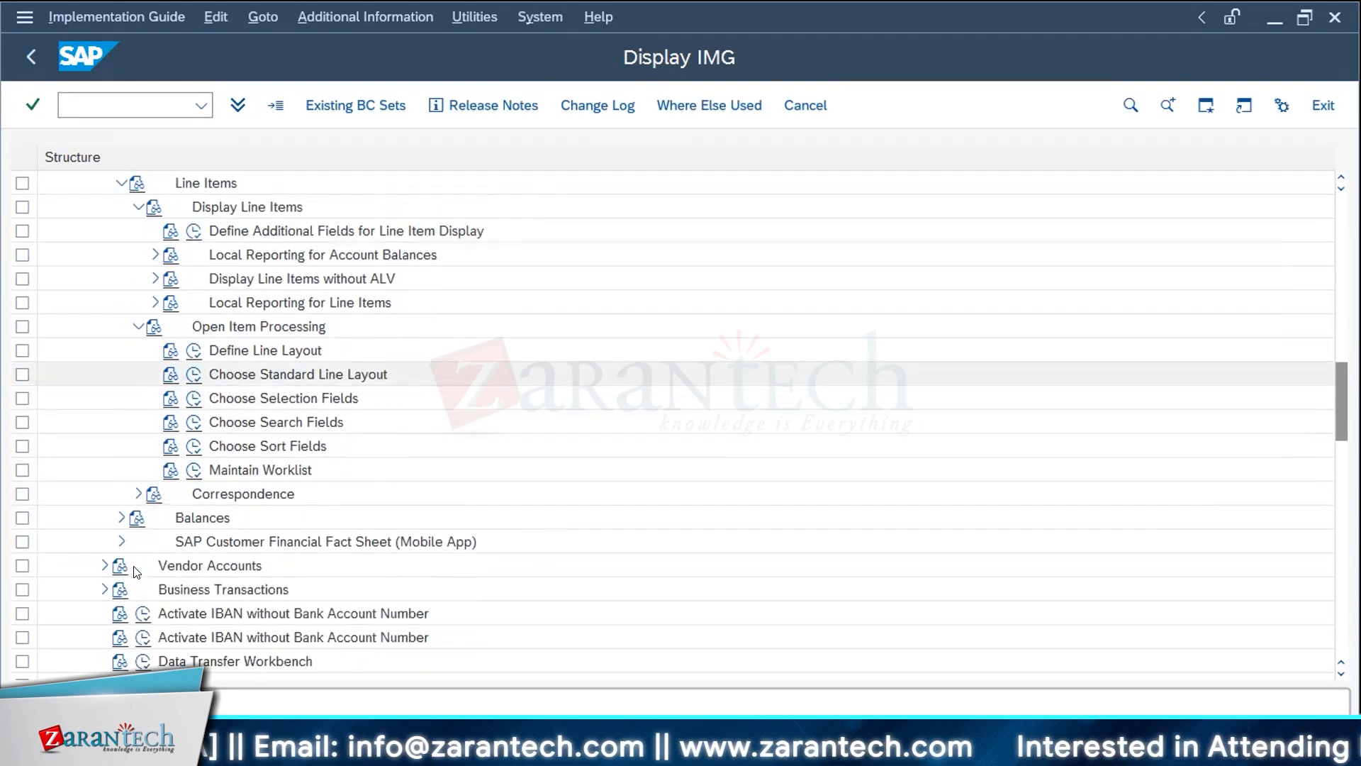
left_click(104, 445)
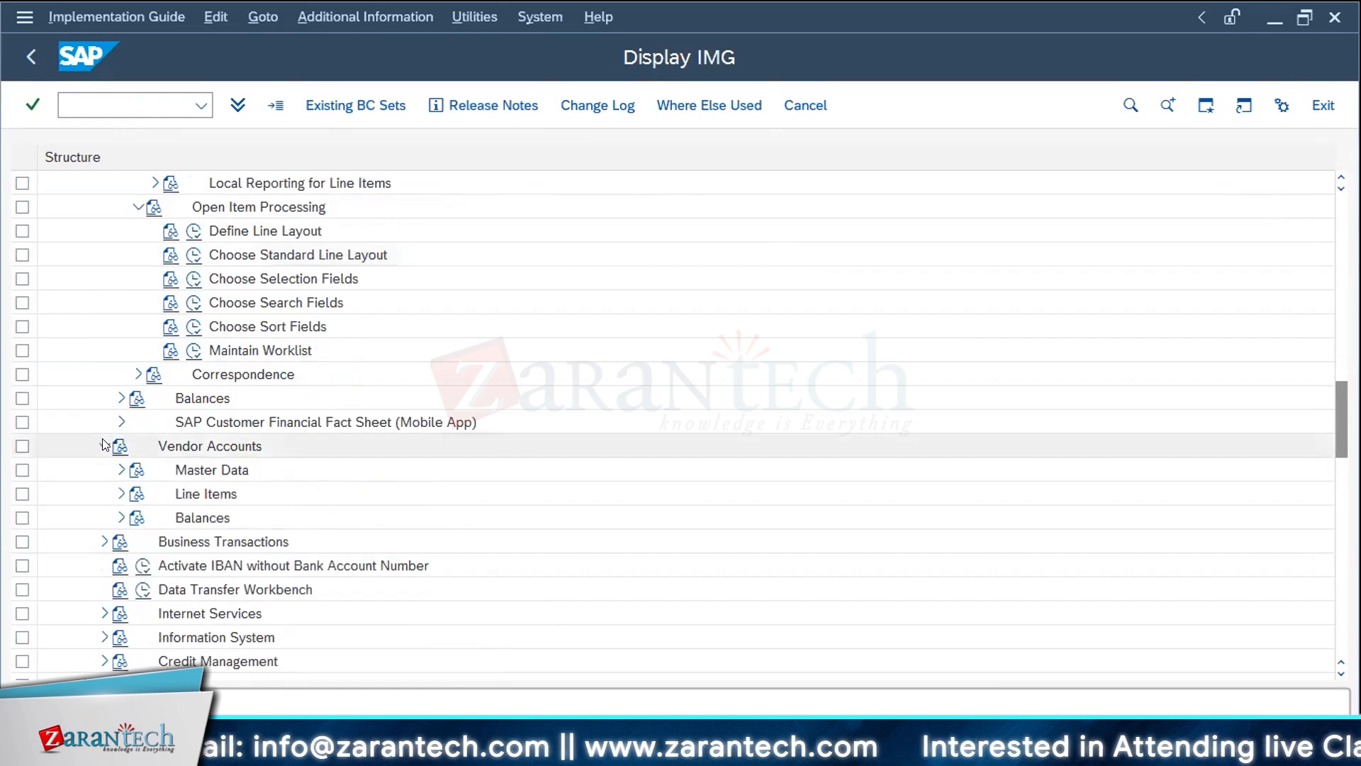
left_click(119, 469)
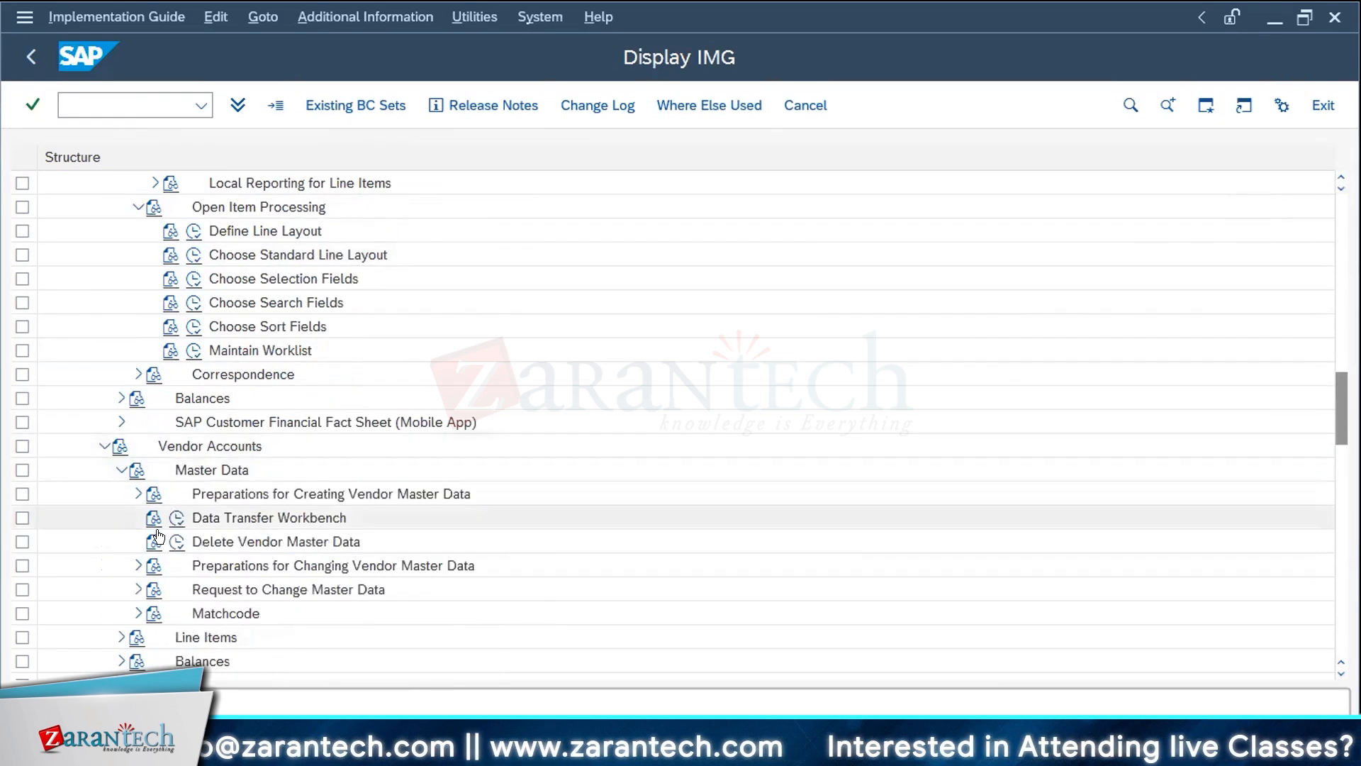
left_click(133, 495)
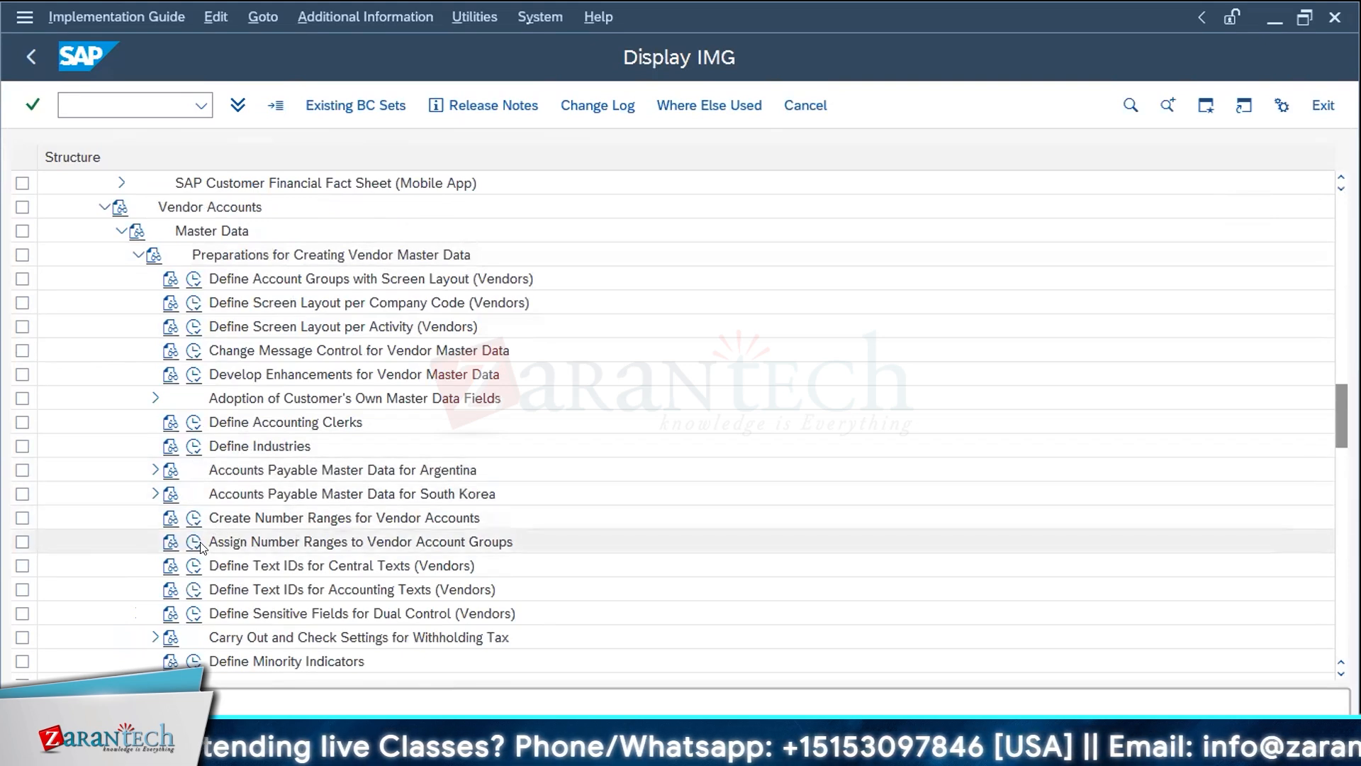
scroll(201, 546, "down", 3)
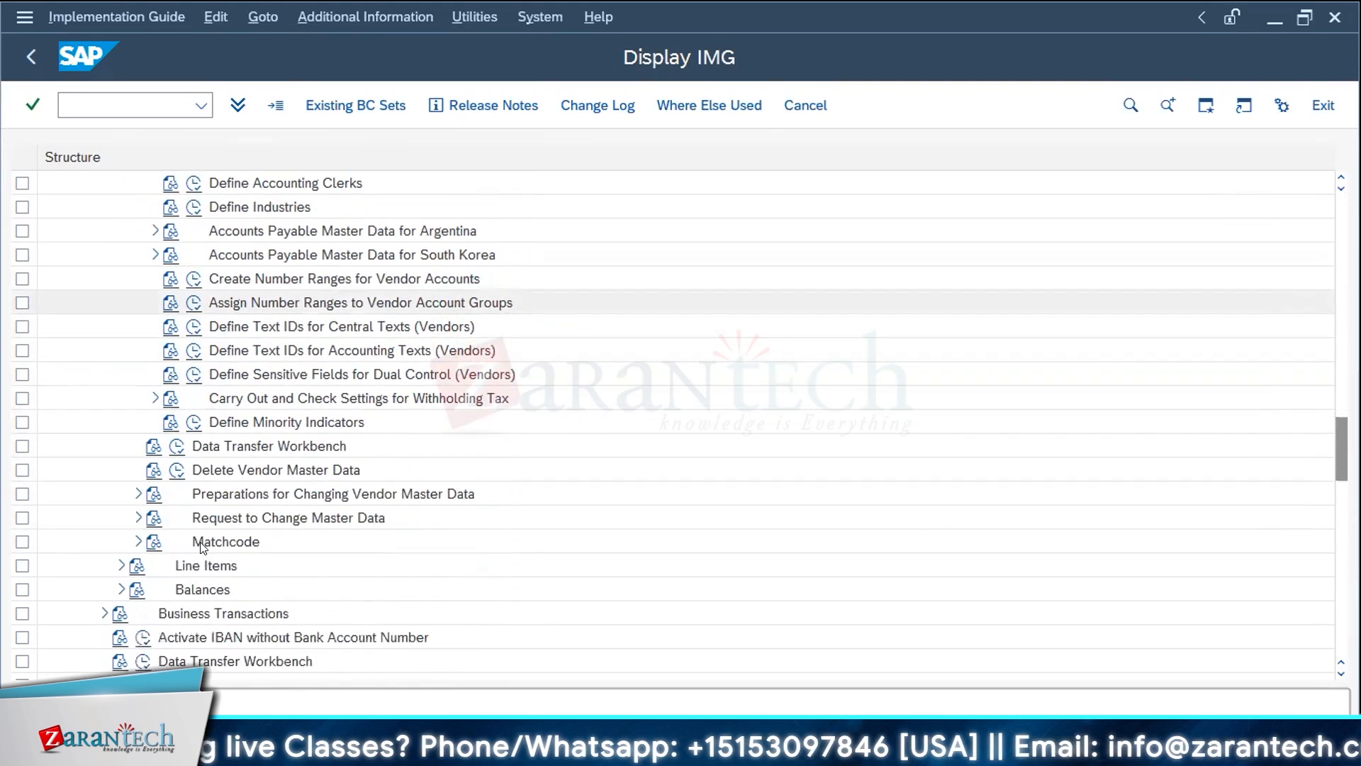
scroll(202, 547, "down", 1)
scroll(203, 547, "down", 1)
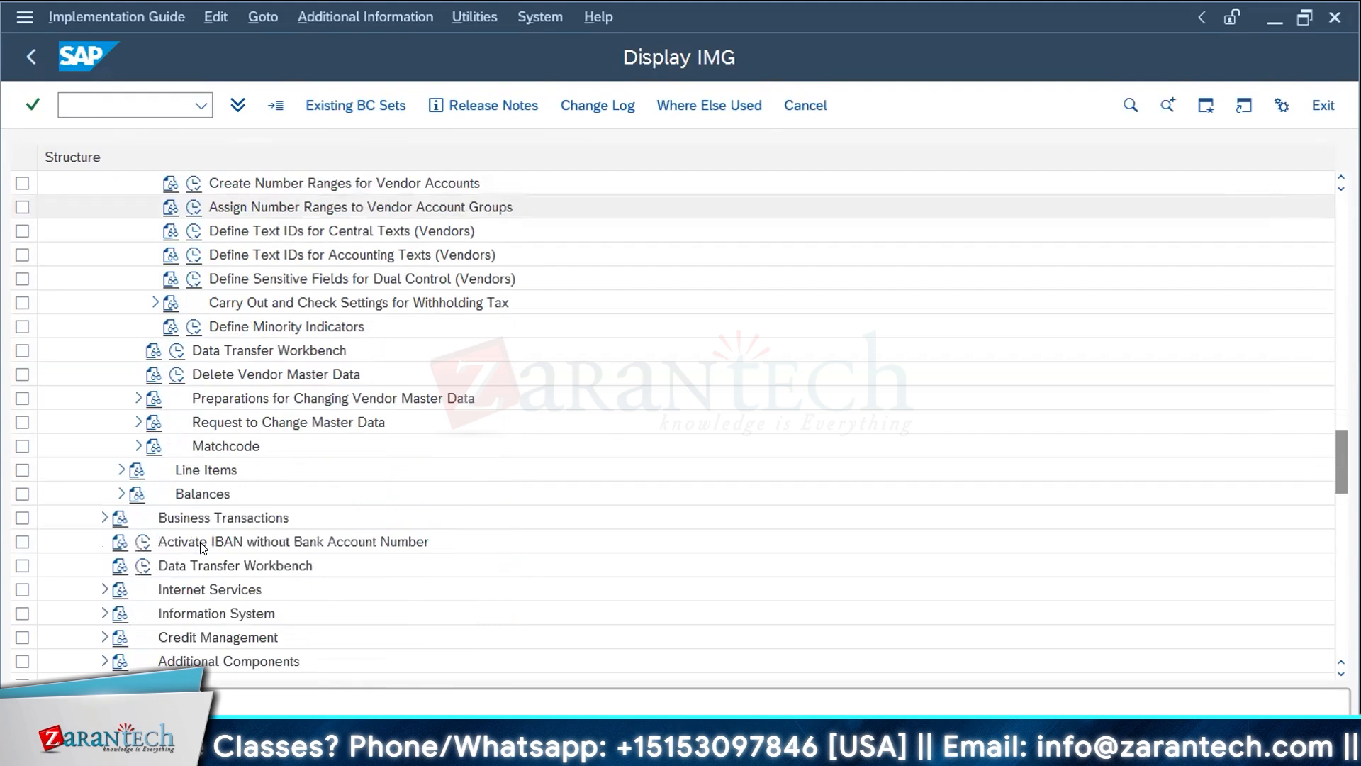
- Expand Business Transactions > Incoming Invoices/Credit Memos and open the Maintain Terms of Payment activity
left_click(121, 470)
left_click(121, 470)
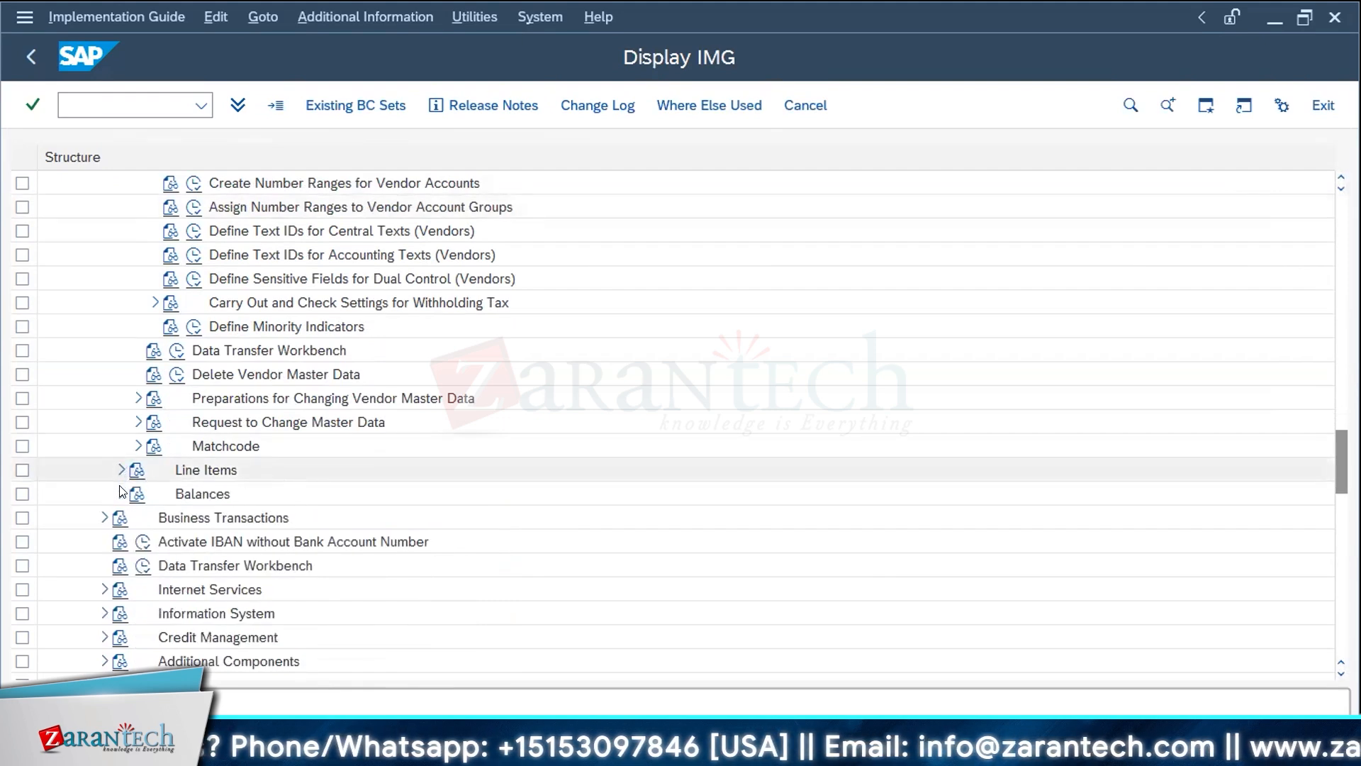
left_click(104, 517)
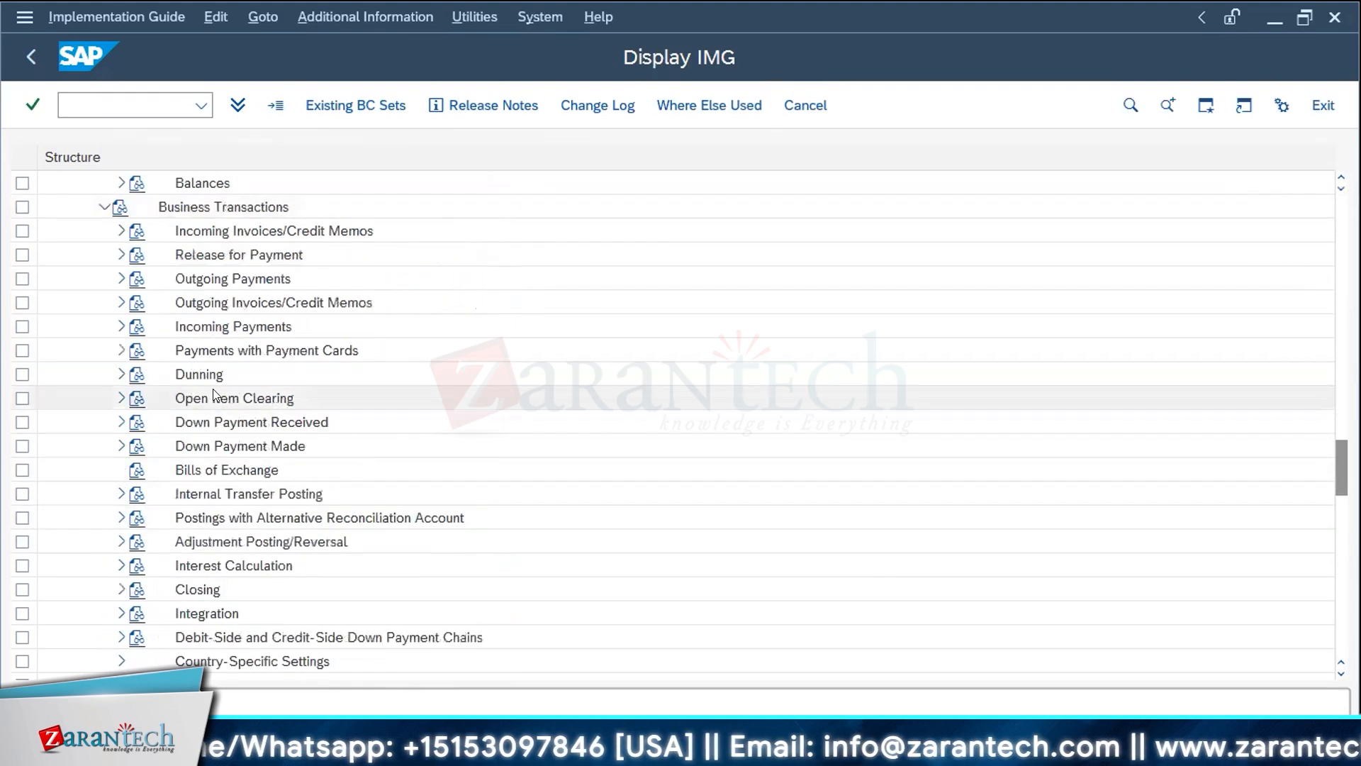
left_click(120, 231)
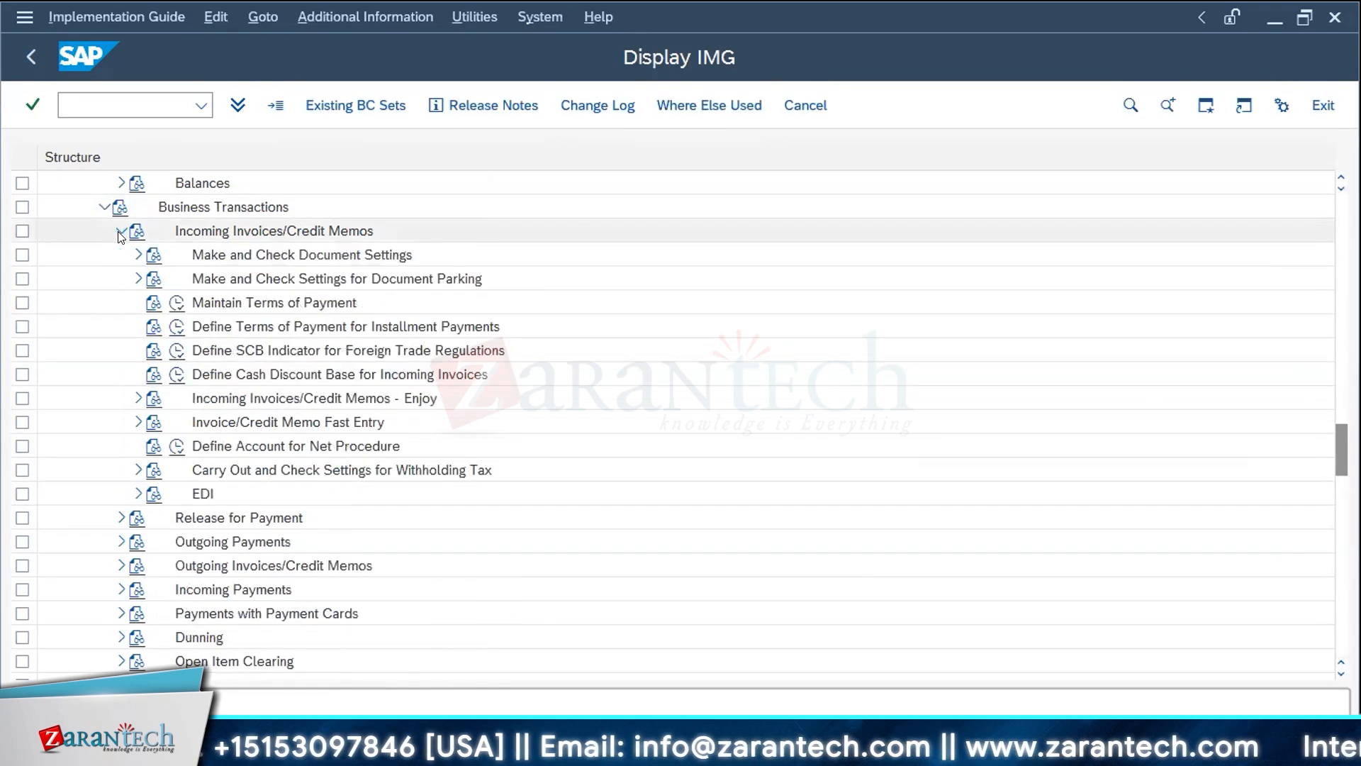
left_click(175, 303)
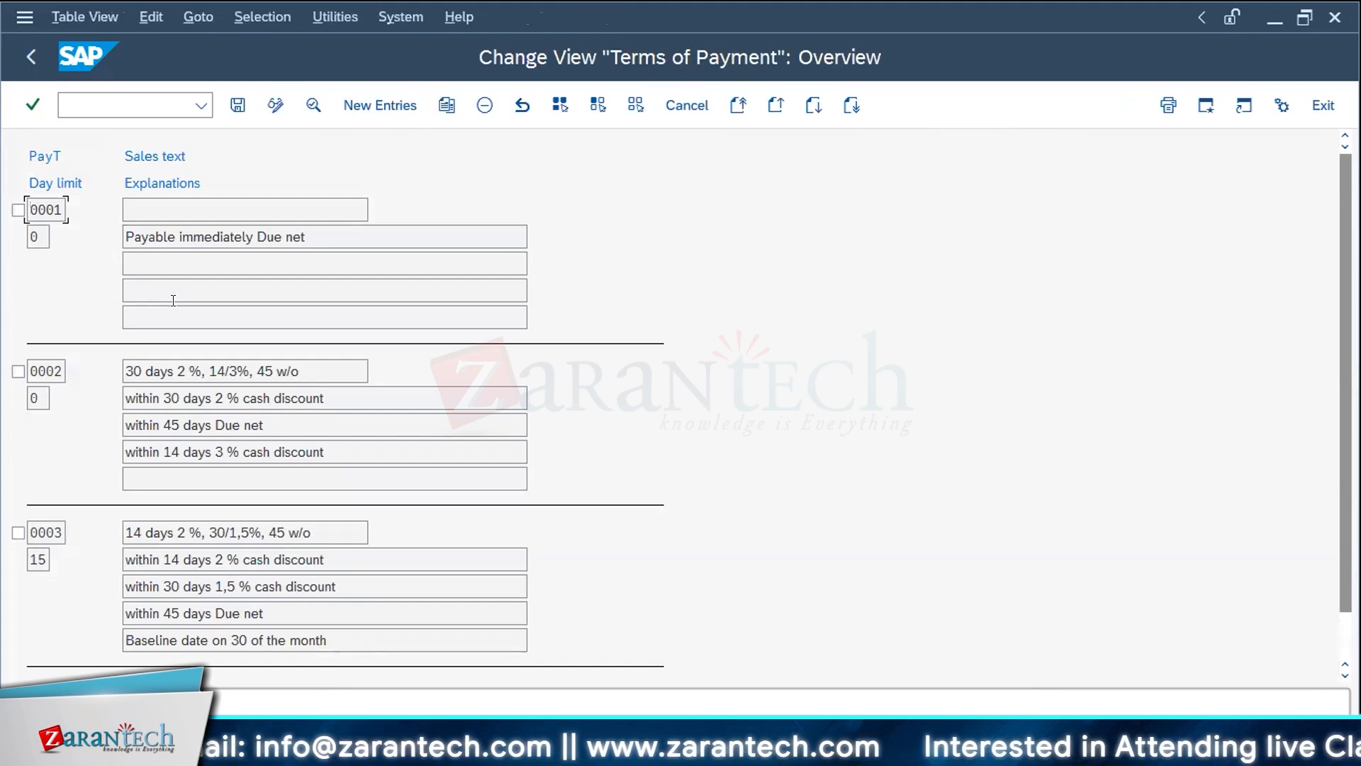
- Mark payment term 0001, open a blank new terms of payment entry to review its fields and explanations, and cancel it
left_click(18, 210)
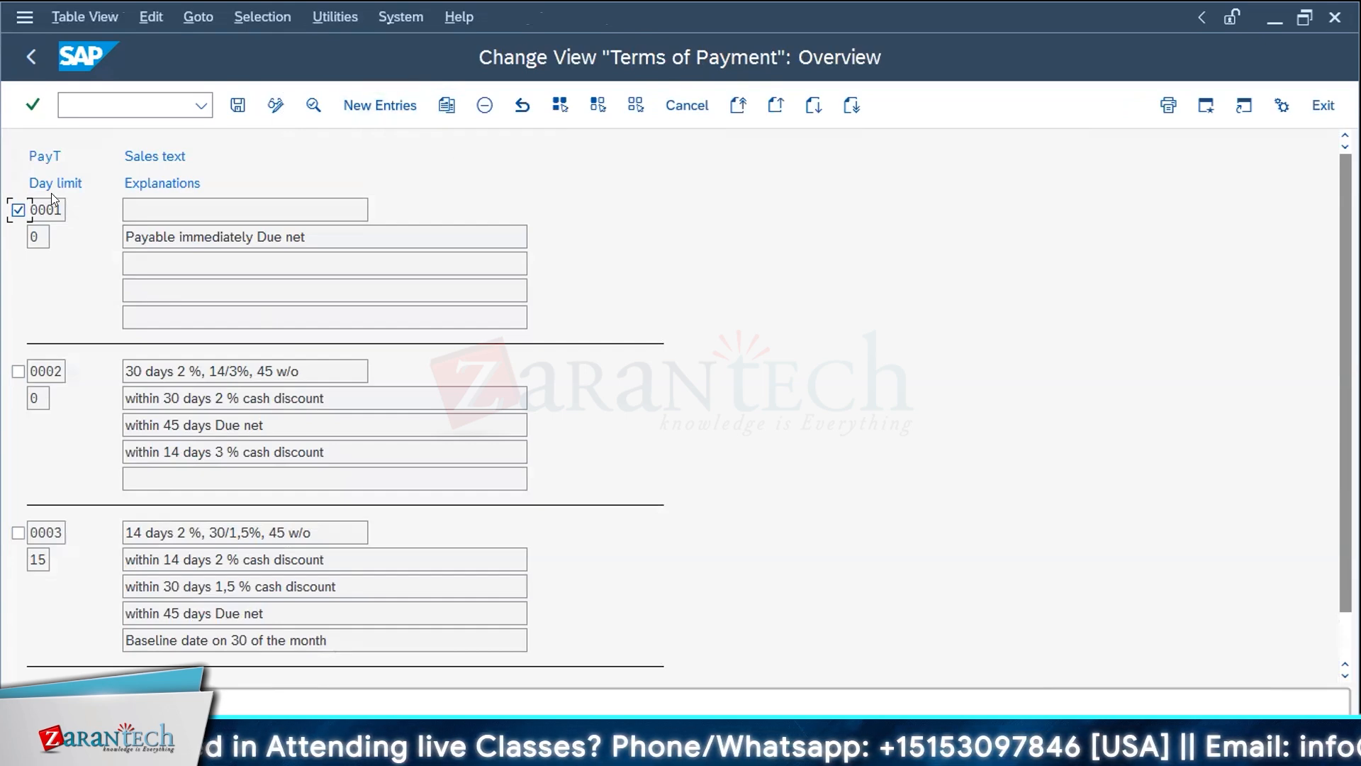
scroll(97, 312, "down", 1)
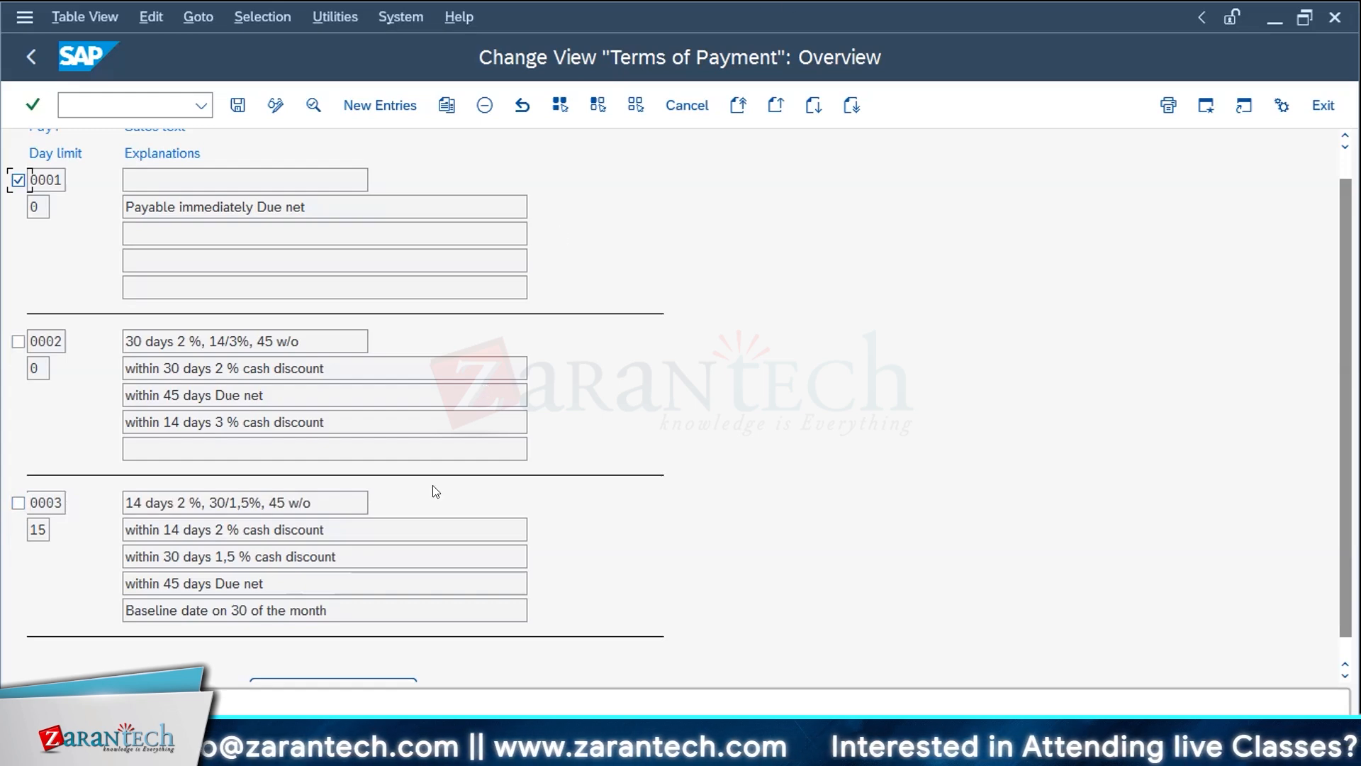
left_click(374, 106)
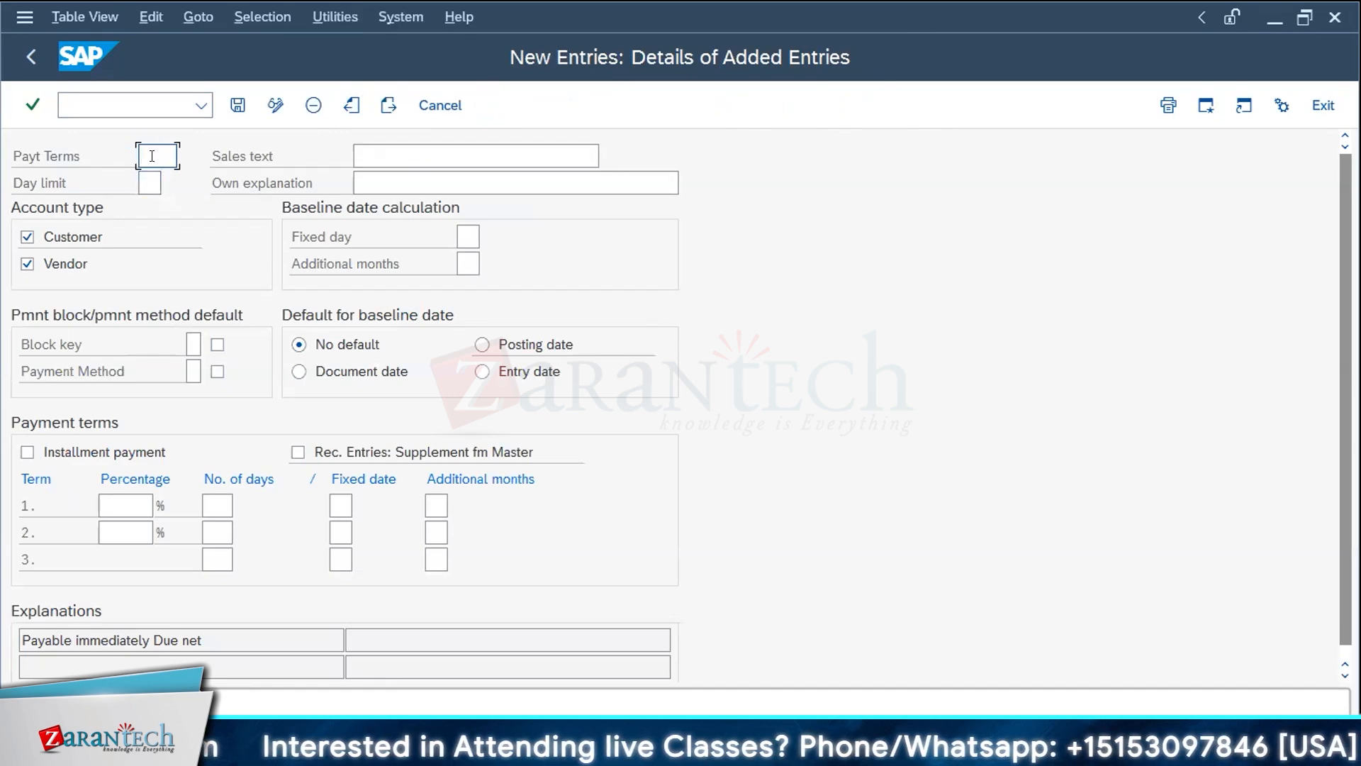
left_click(142, 179)
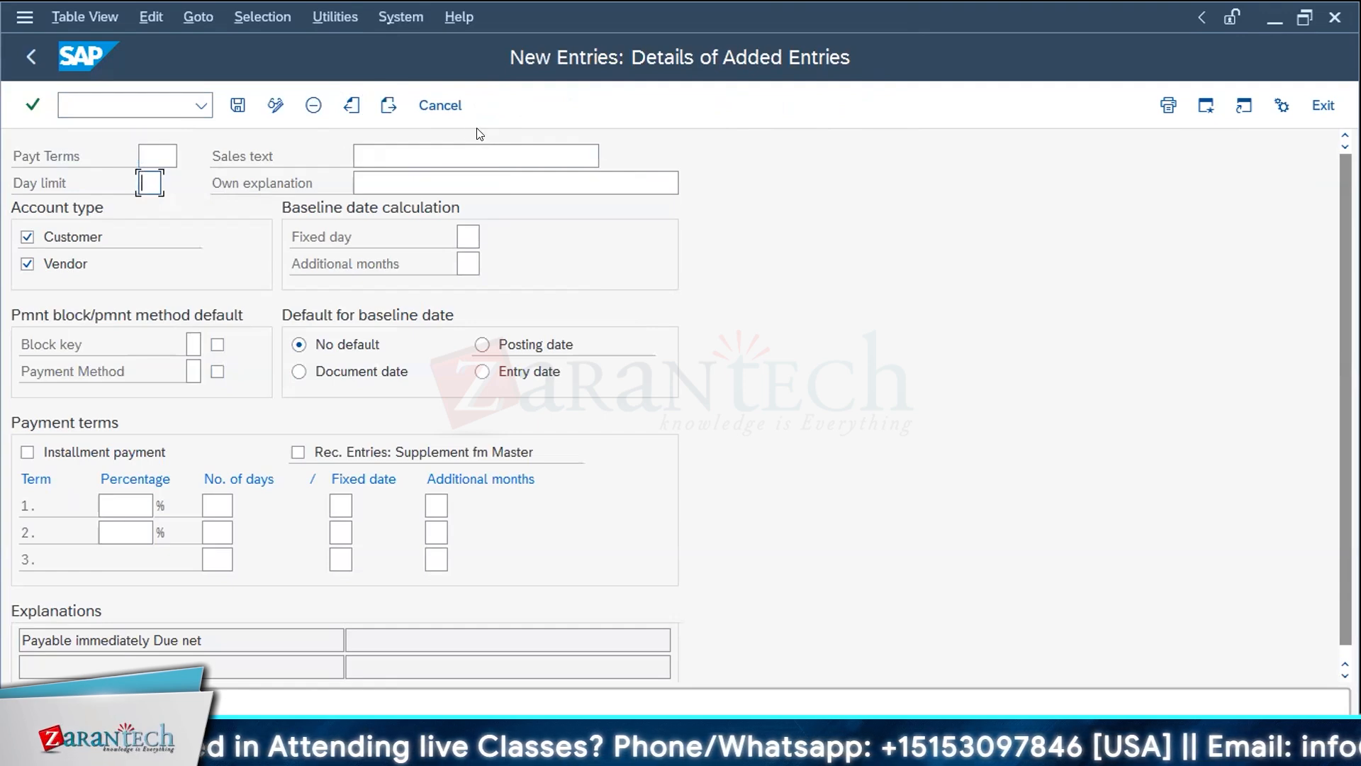
left_click(445, 144)
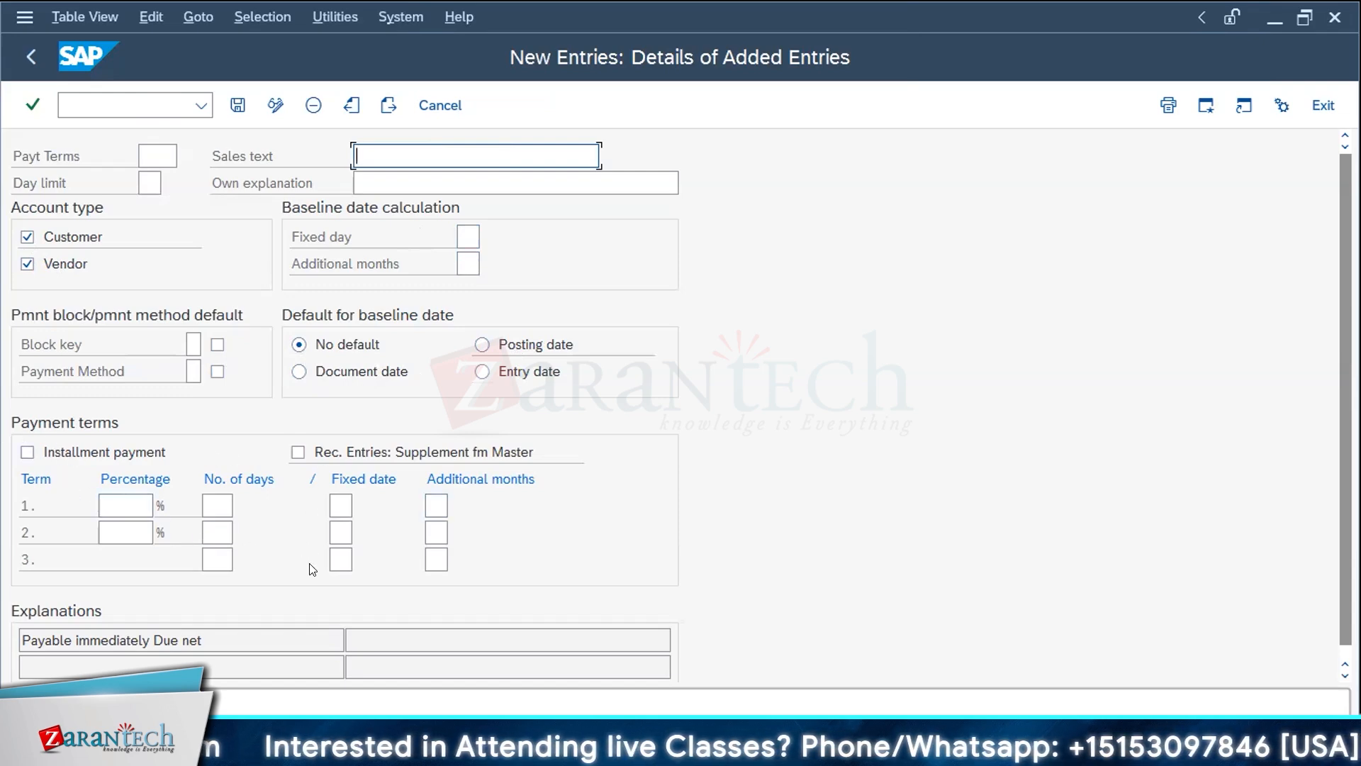
scroll(307, 566, "down", 1)
left_click_drag(201, 624, 26, 605)
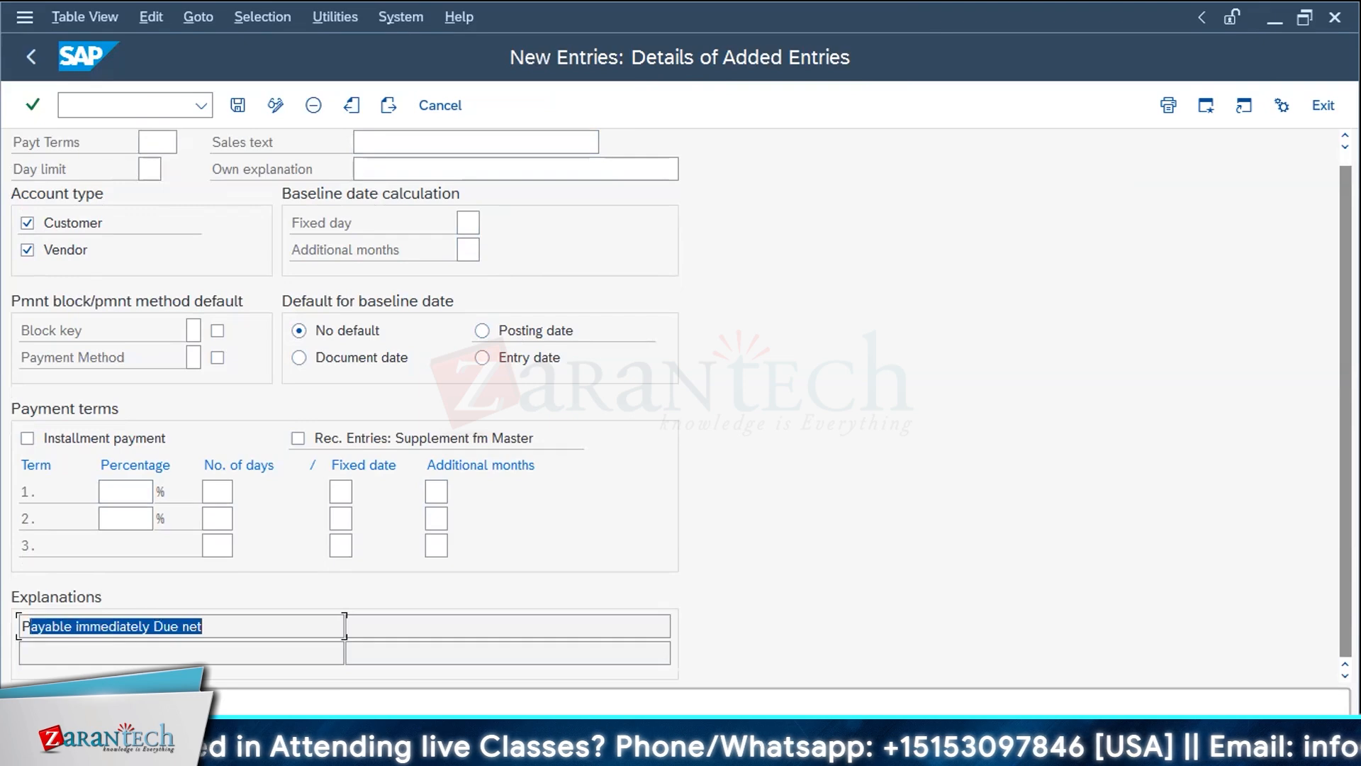
left_click(436, 103)
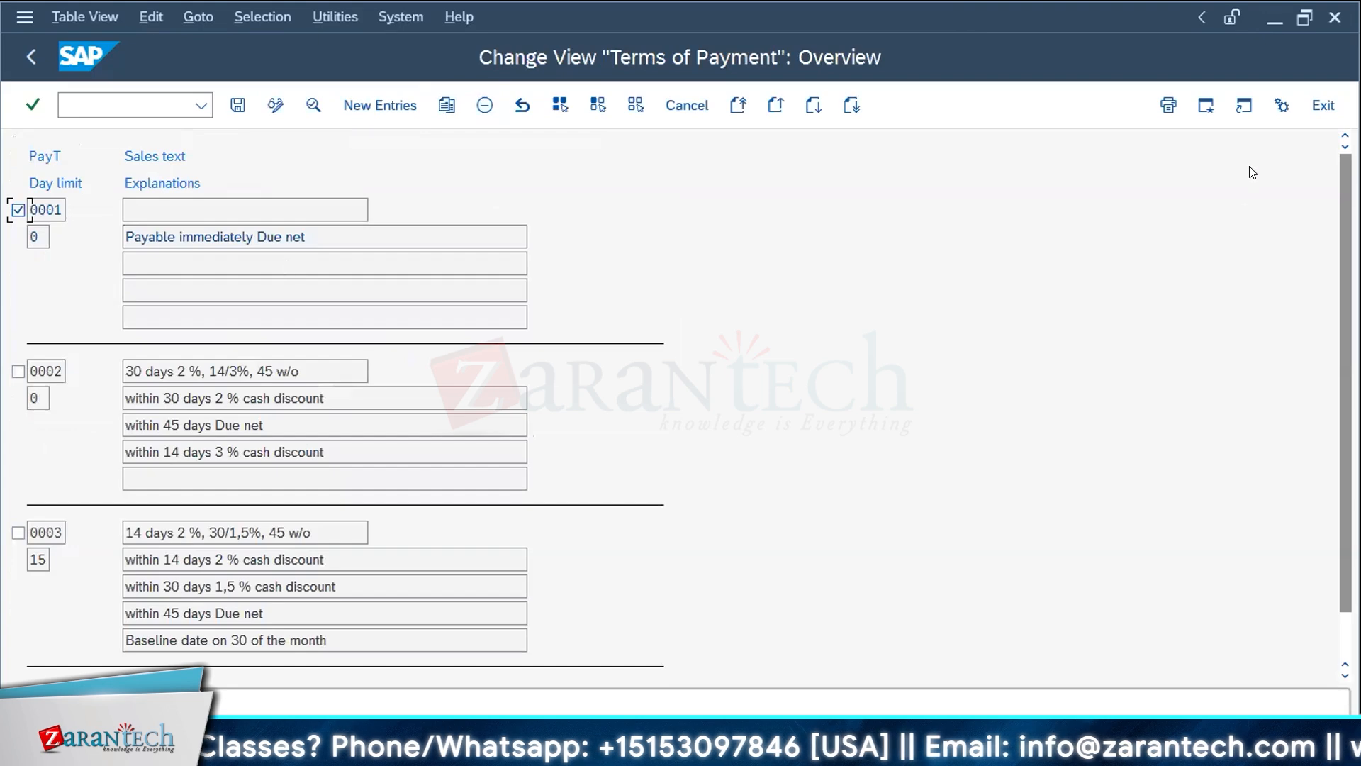
- Leave the terms of payment overview, review Define Terms of Payment for Installment Payments, and return to the IMG structure
left_click(687, 105)
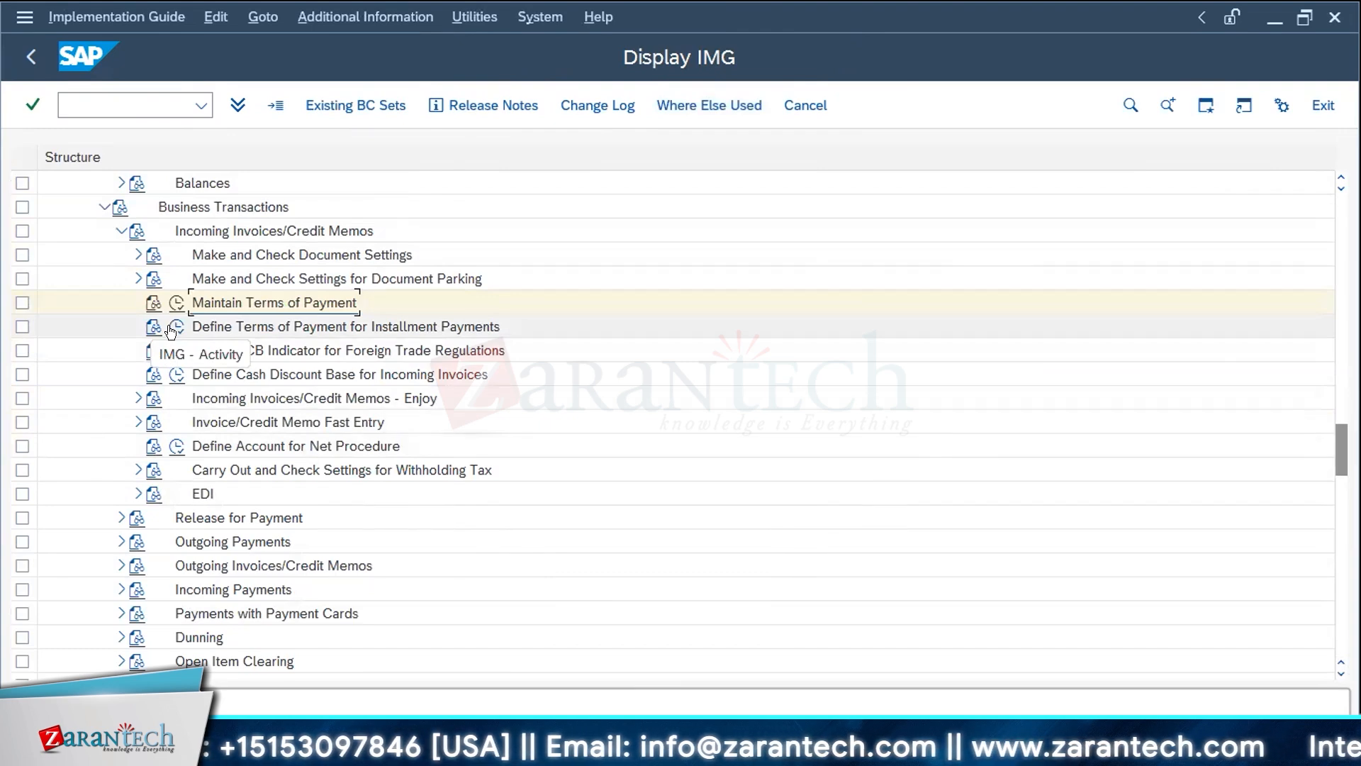
left_click(171, 328)
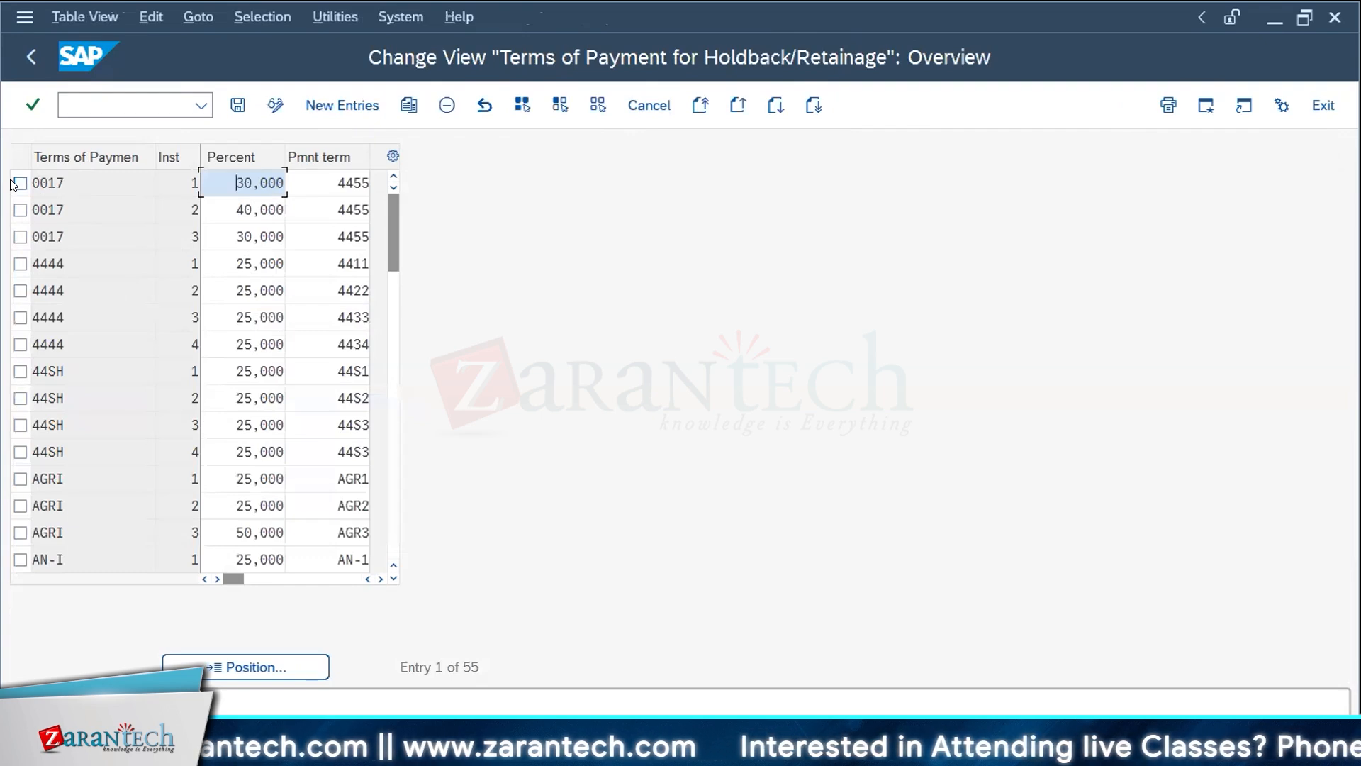
left_click(650, 107)
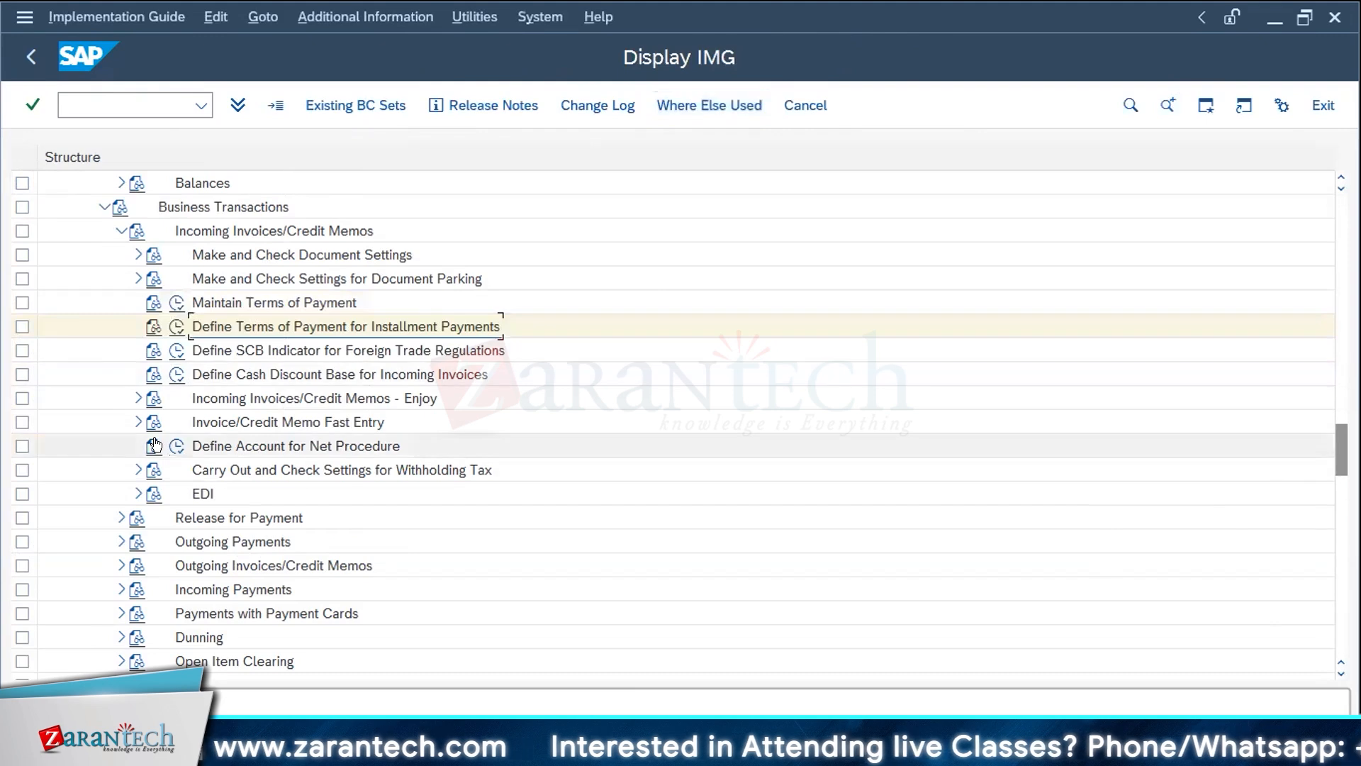
- Expand Incoming Payments > Incoming Payments Global Settings under Business Transactions and review the activities listed there
scroll(165, 446, "down", 2)
scroll(166, 445, "down", 1)
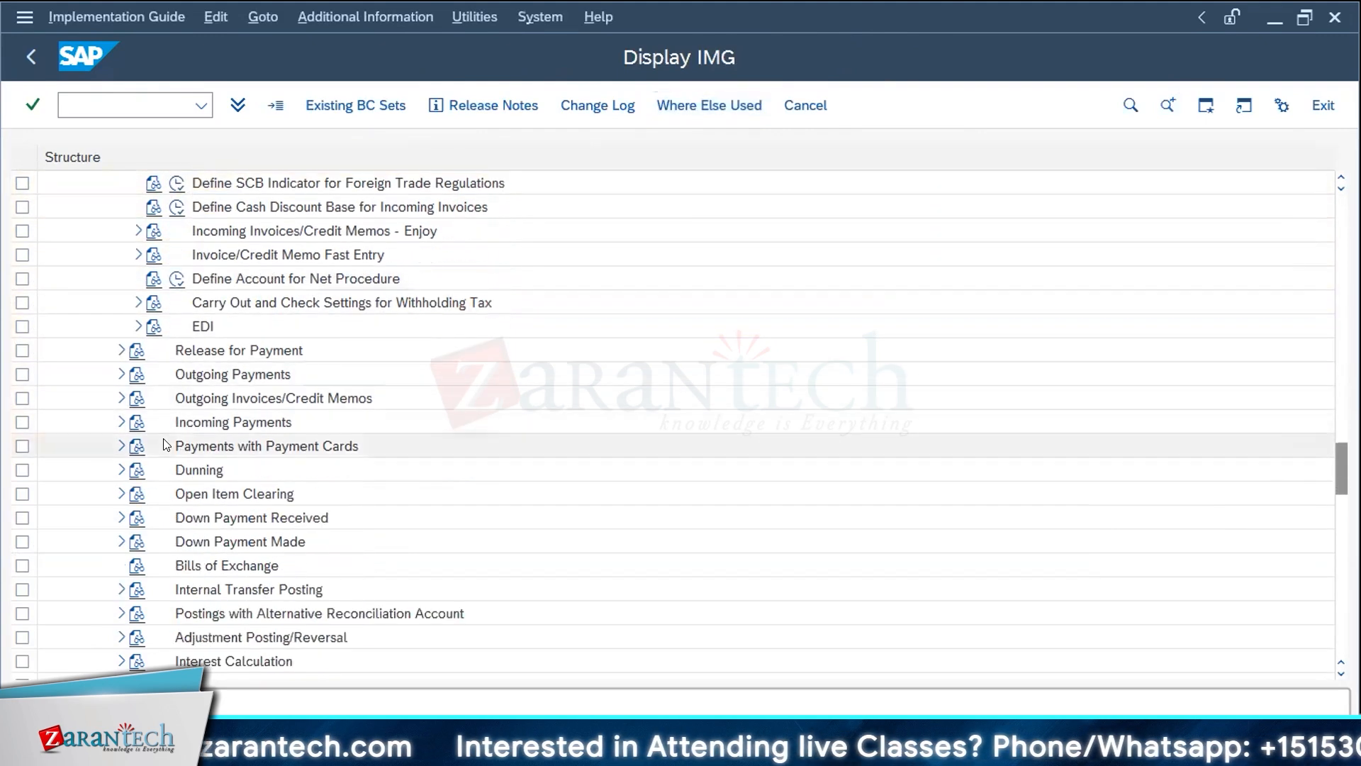
left_click(120, 422)
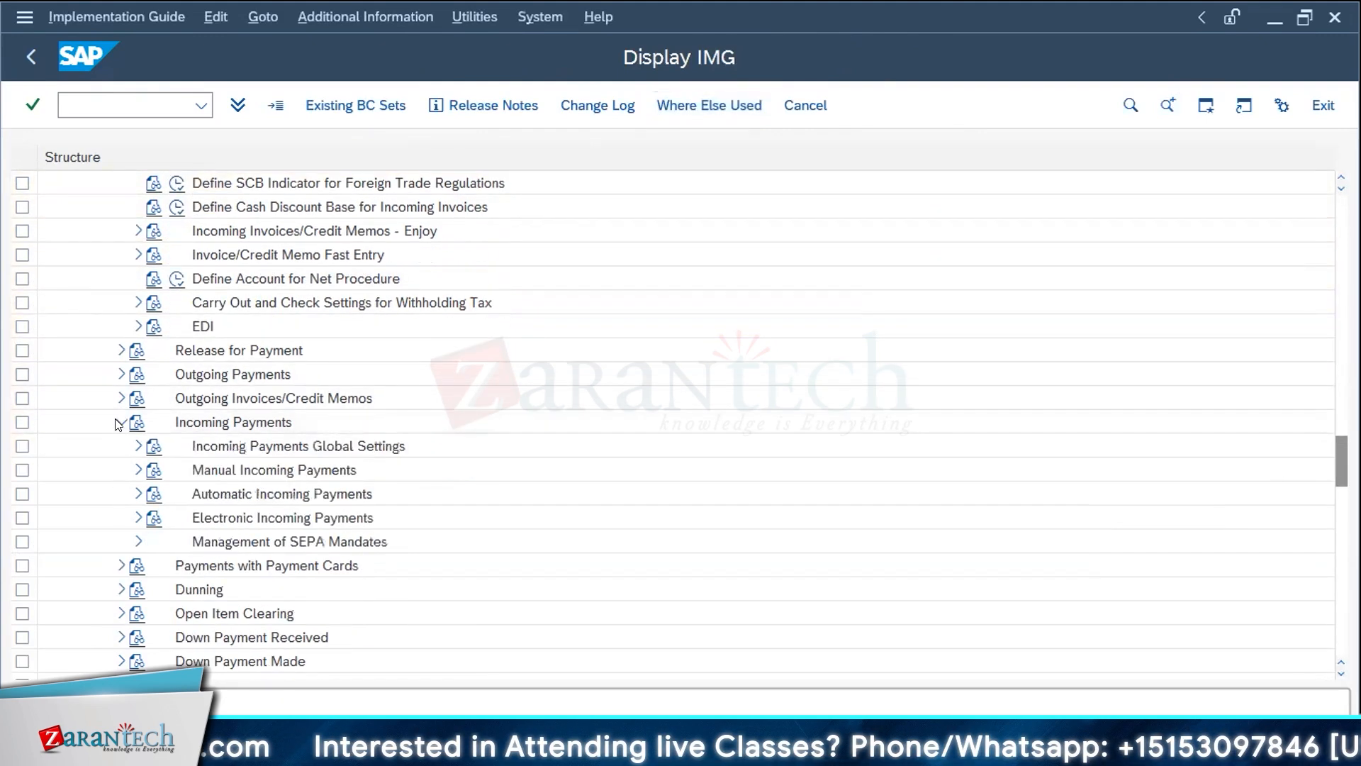
left_click(136, 448)
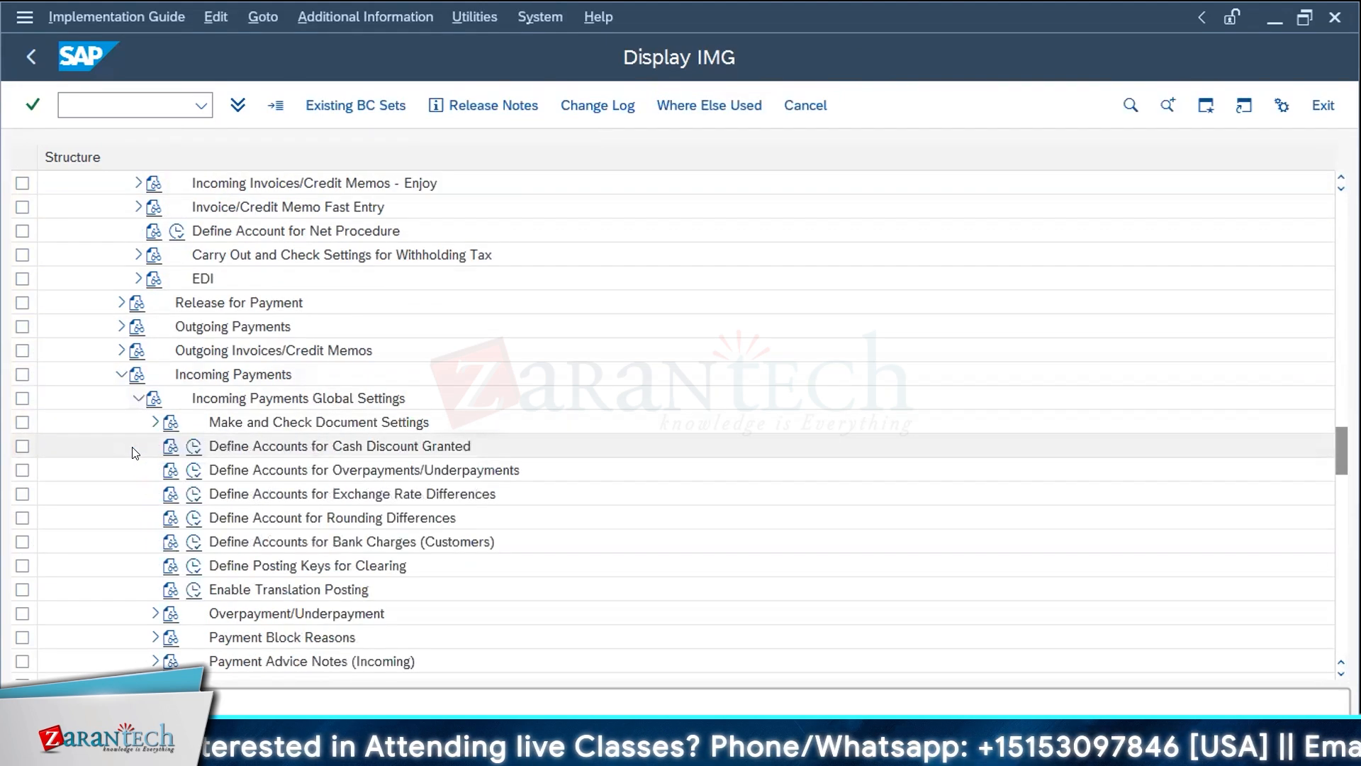
scroll(135, 452, "down", 3)
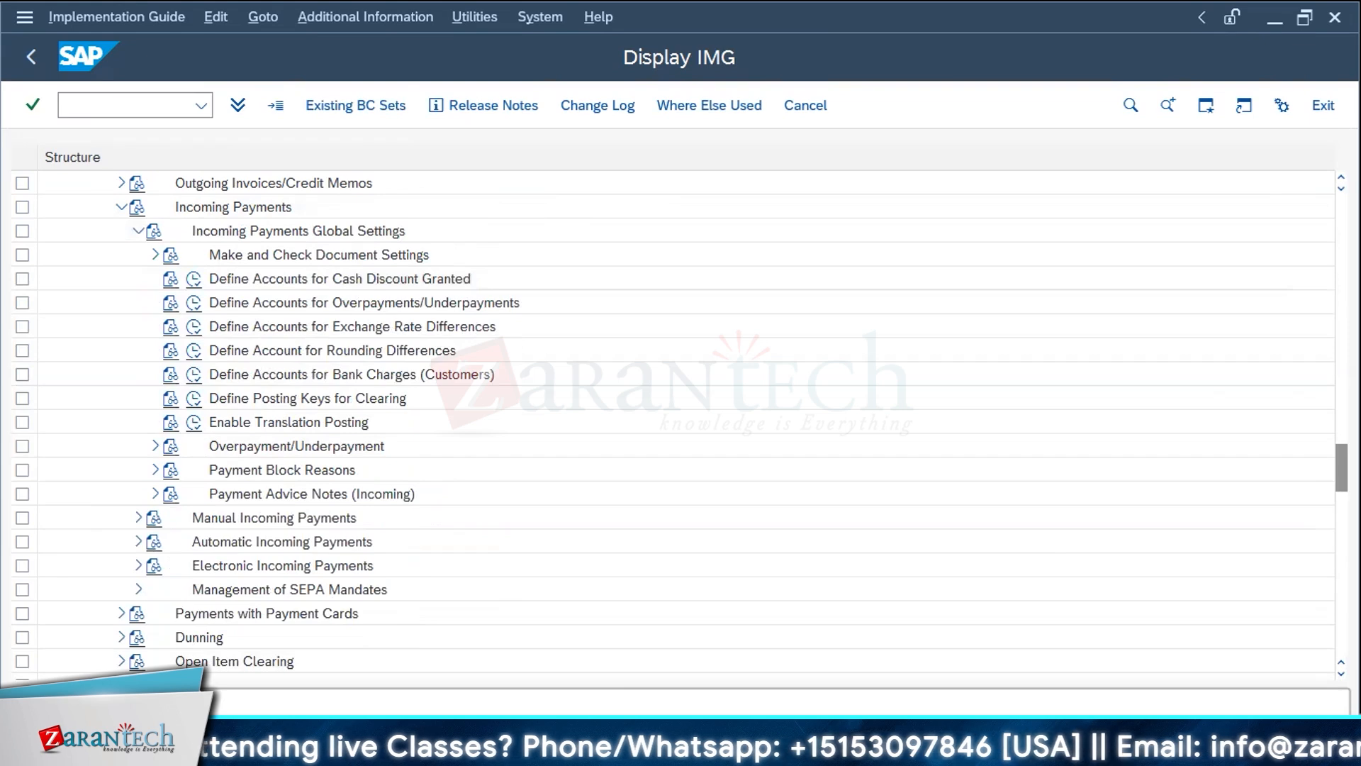
- Exit customizing back to SAP Easy Access and collapse the Financial Accounting and Accounting folders
key("alt+Tab")
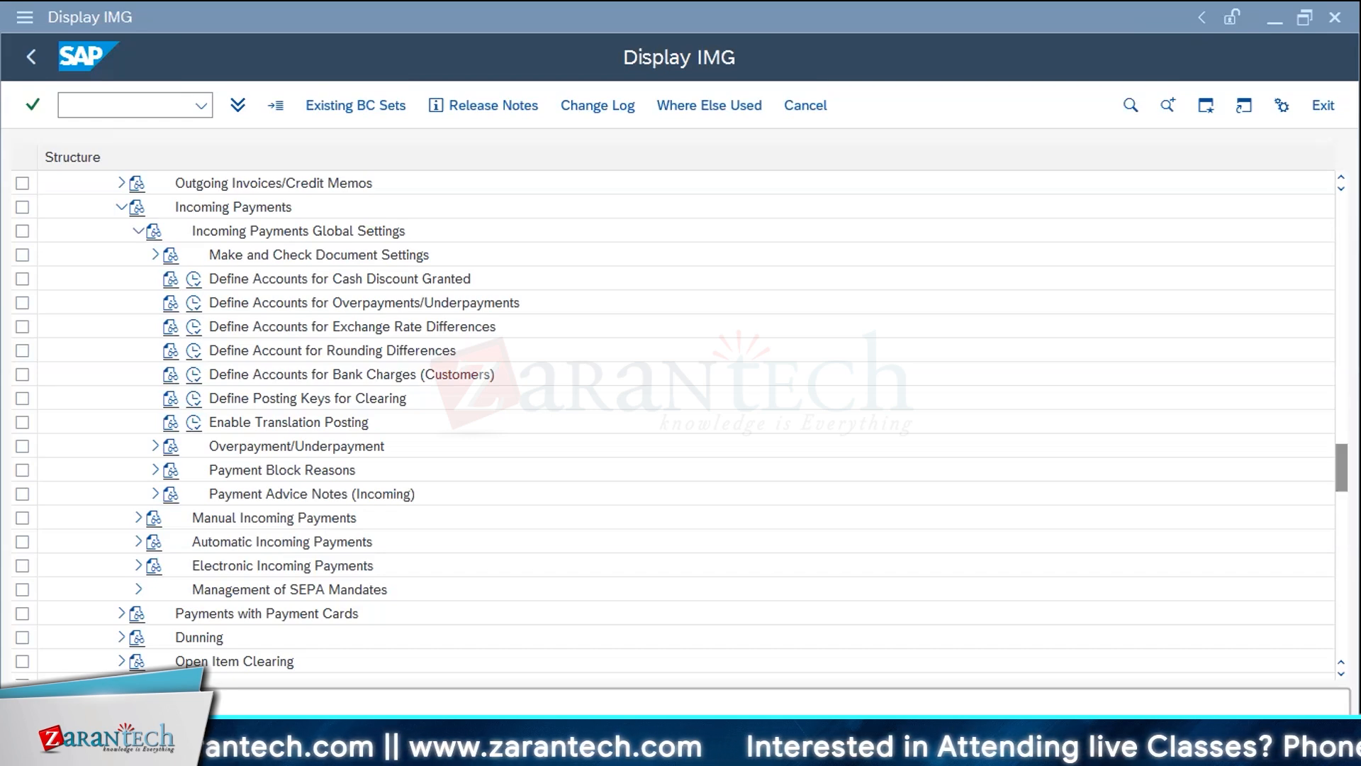
left_click(984, 678)
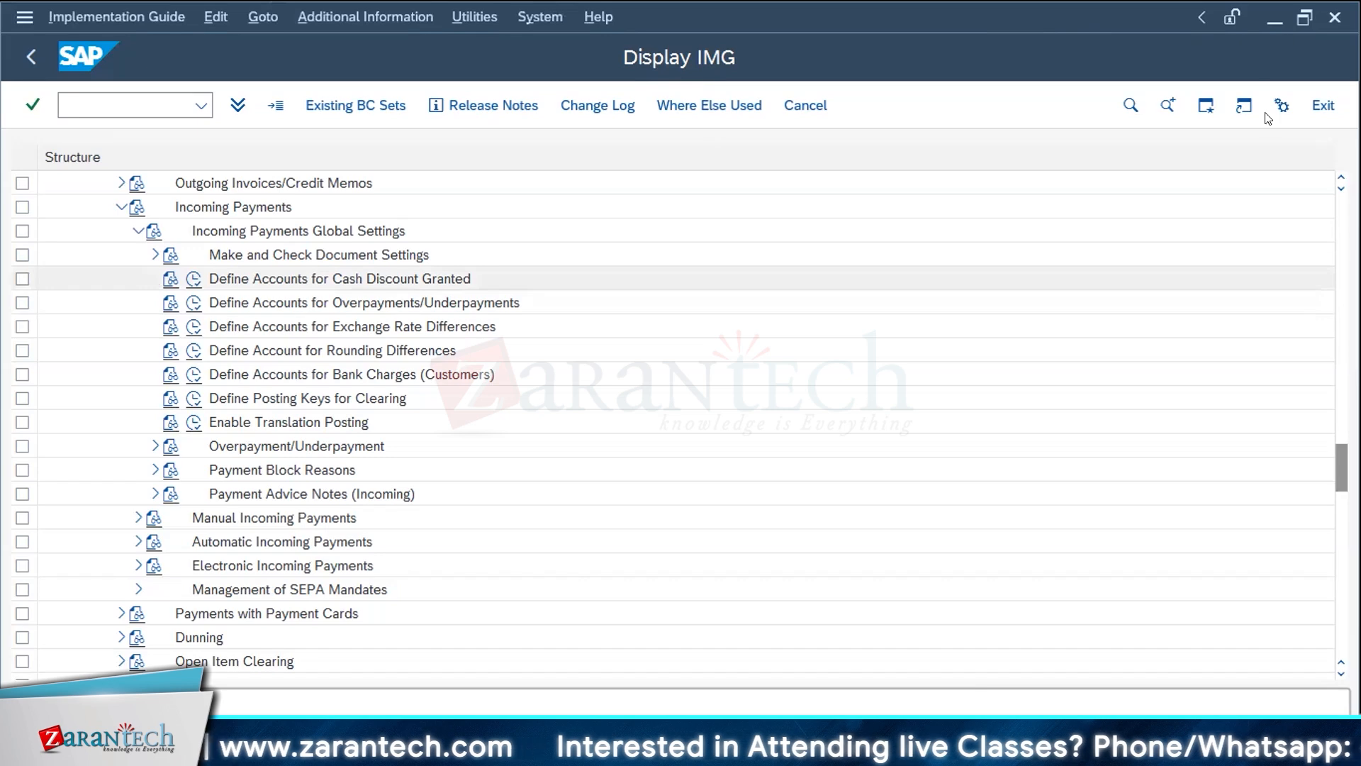
left_click(1323, 106)
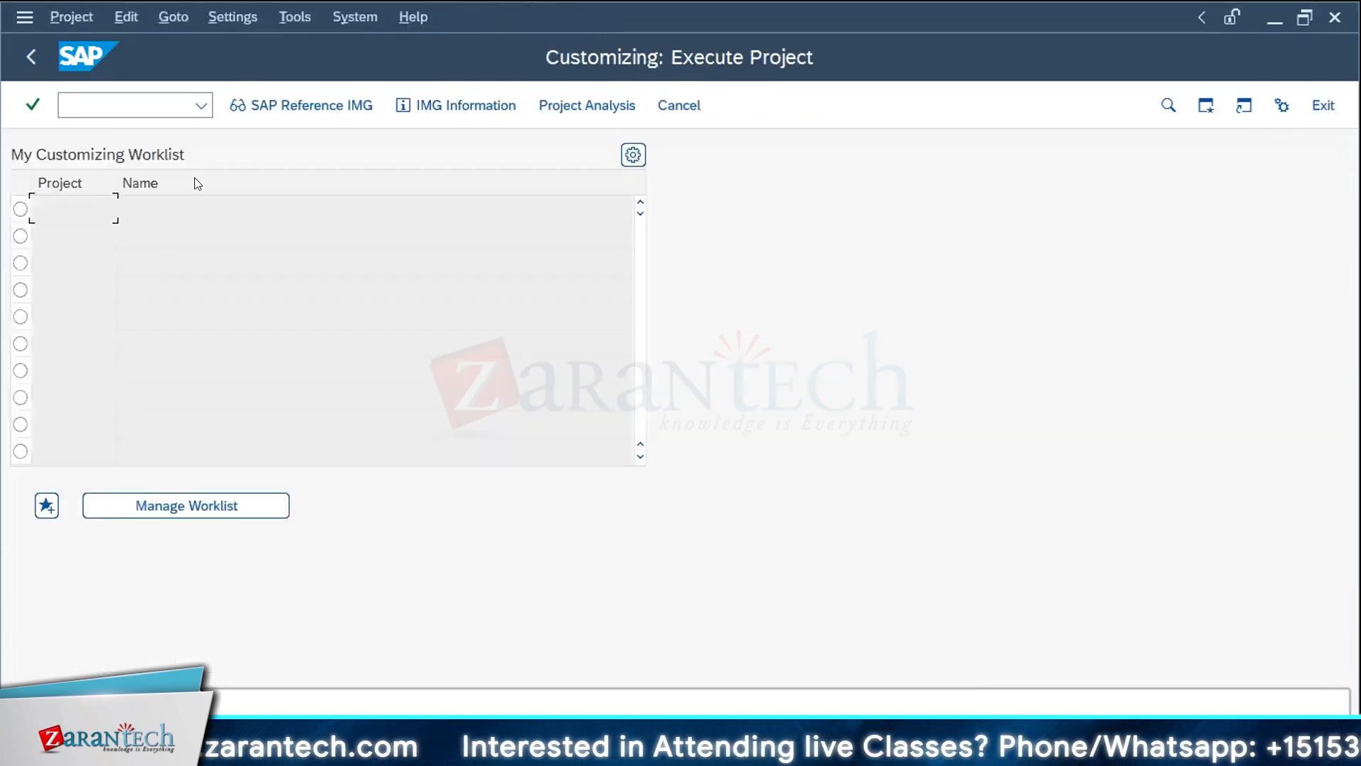
left_click(1323, 106)
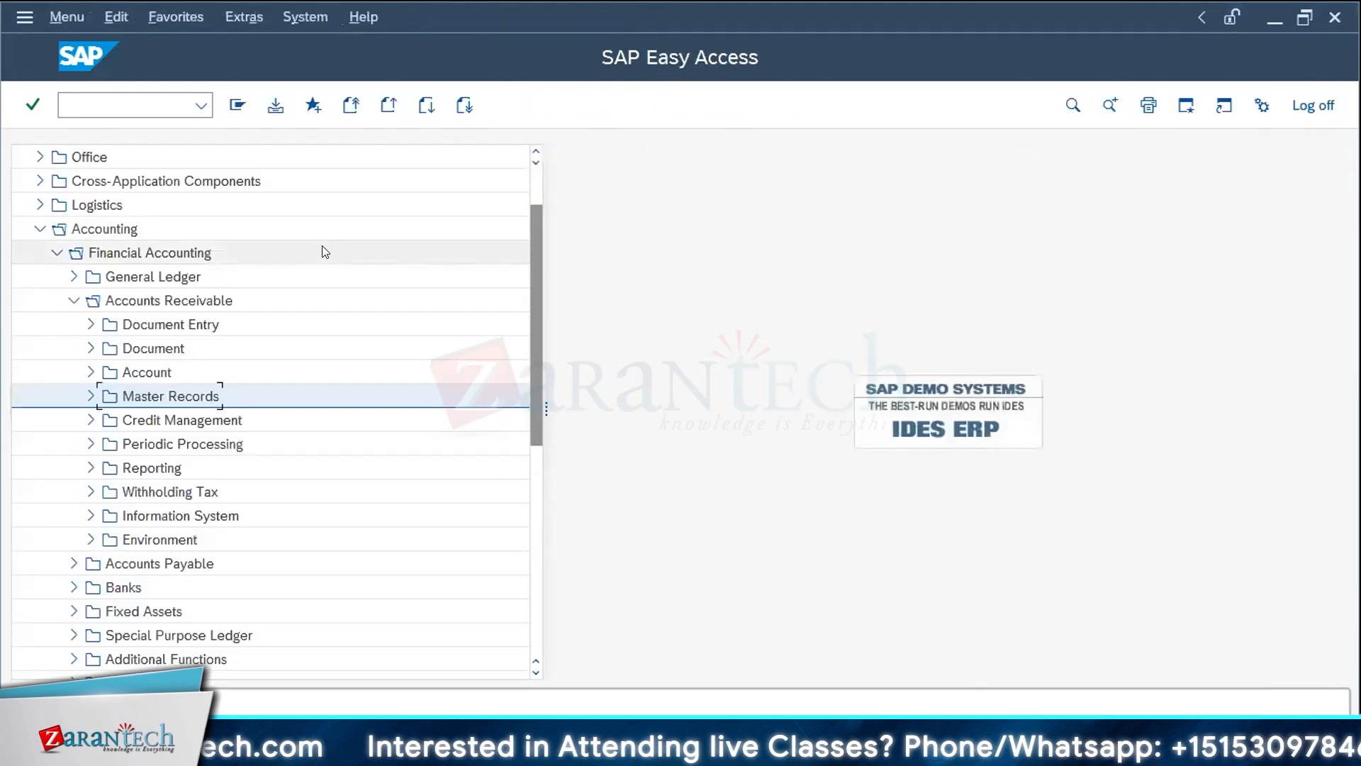
left_click(56, 252)
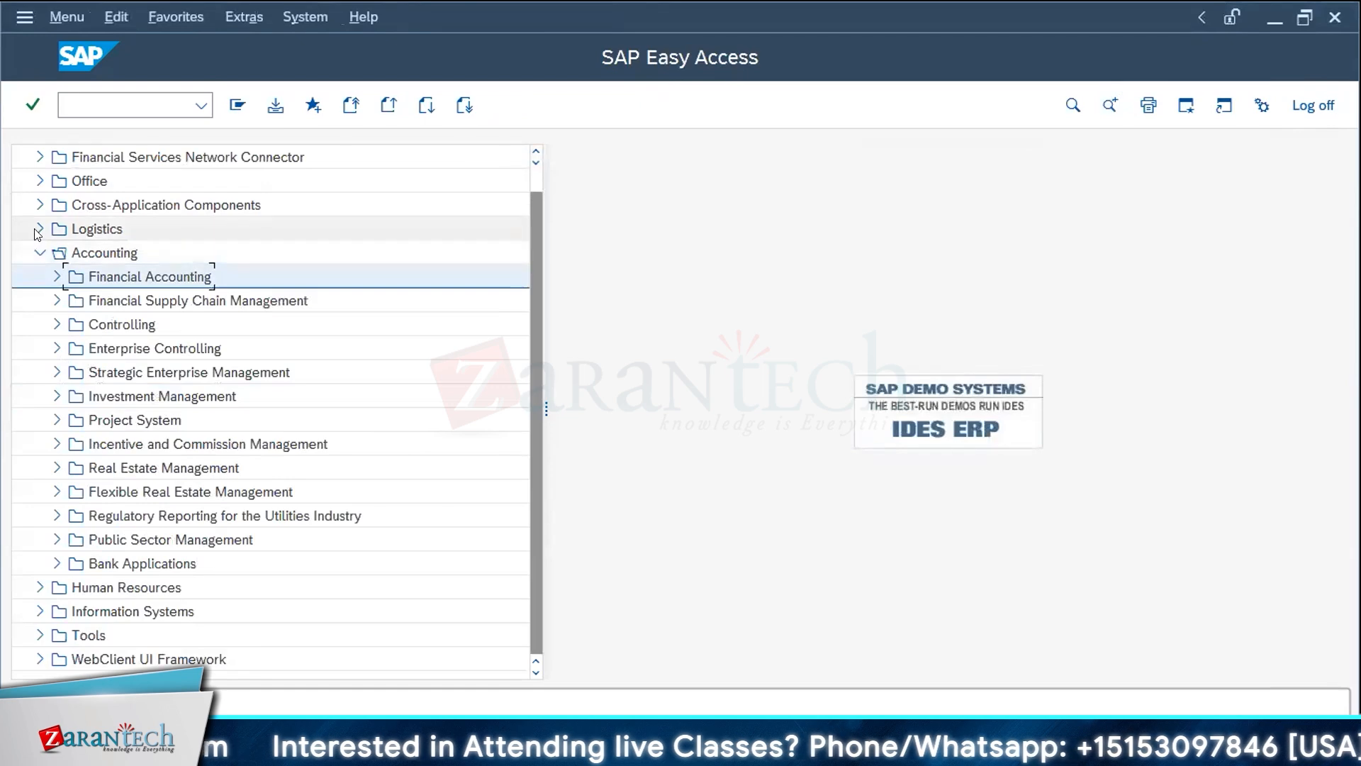
left_click(39, 229)
left_click(34, 231)
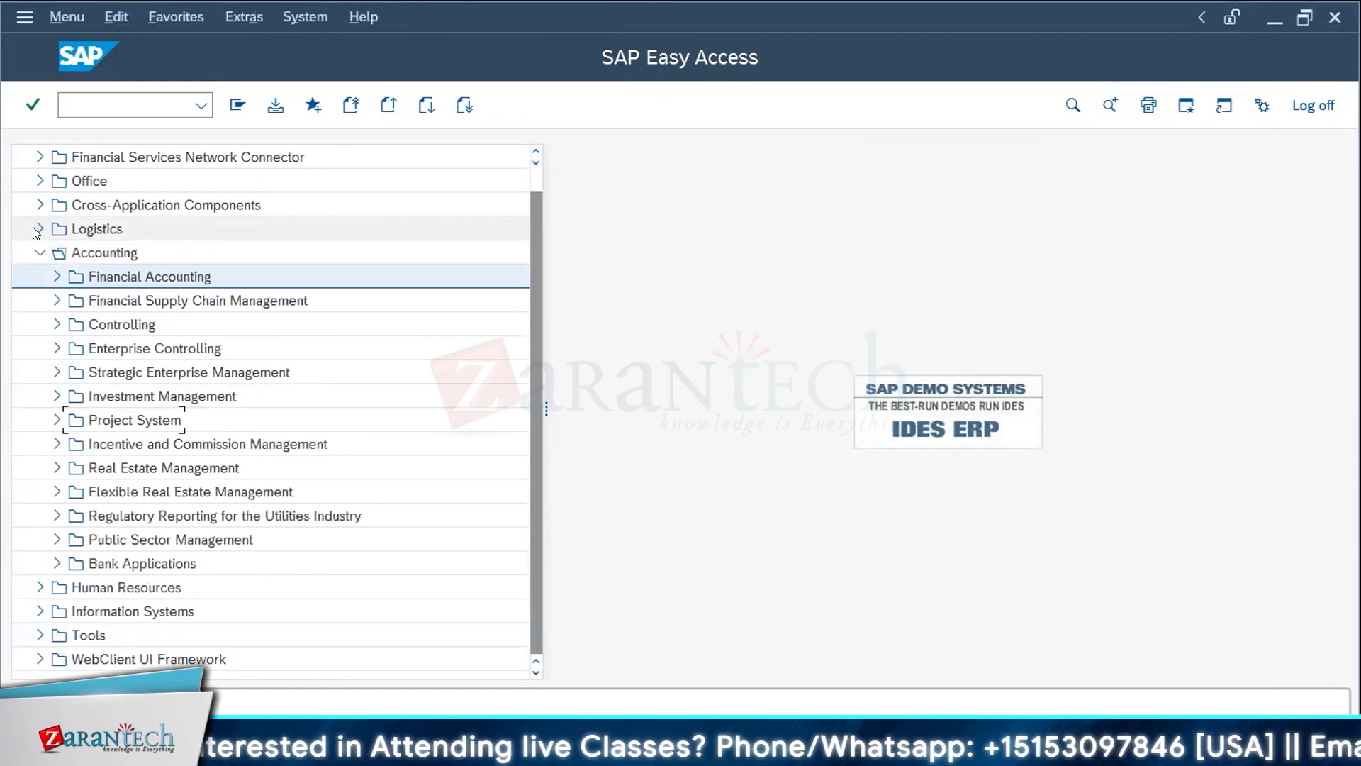
left_click(39, 254)
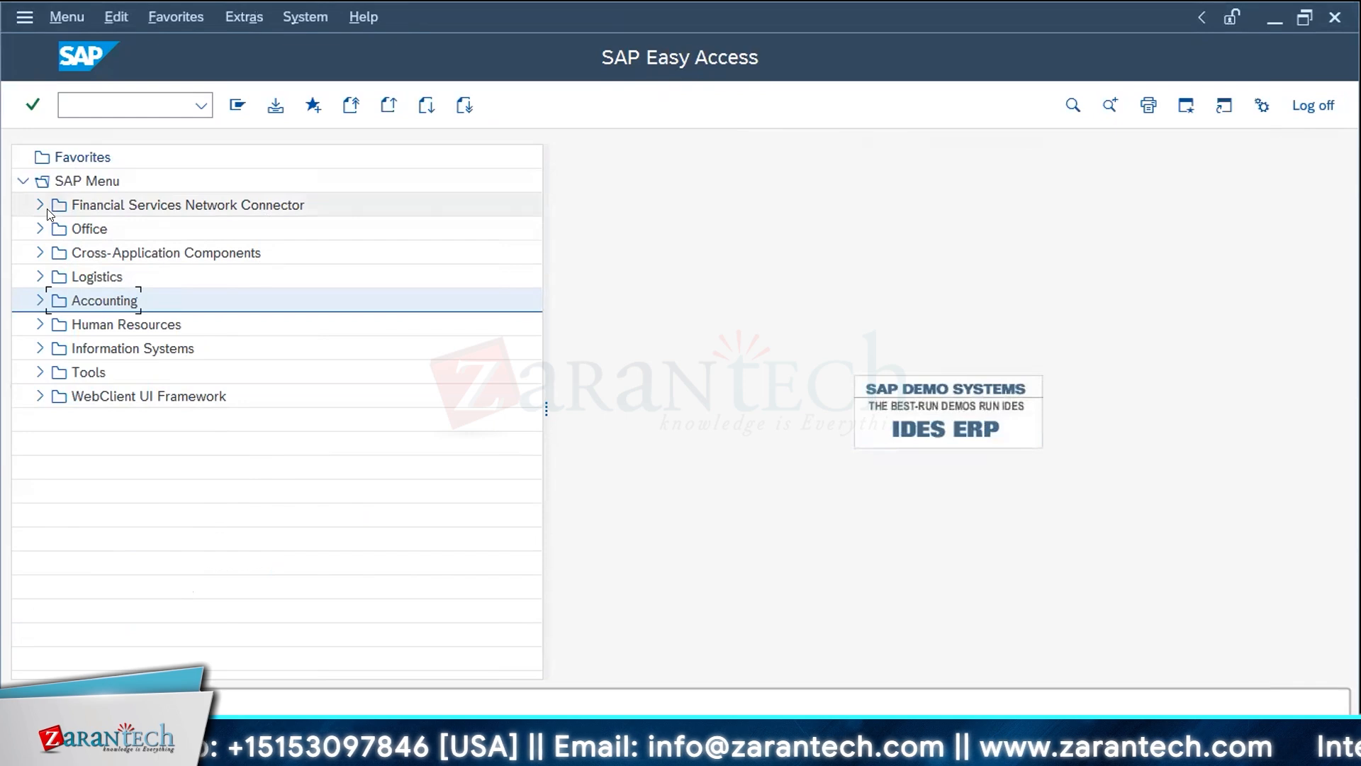
left_click(38, 300)
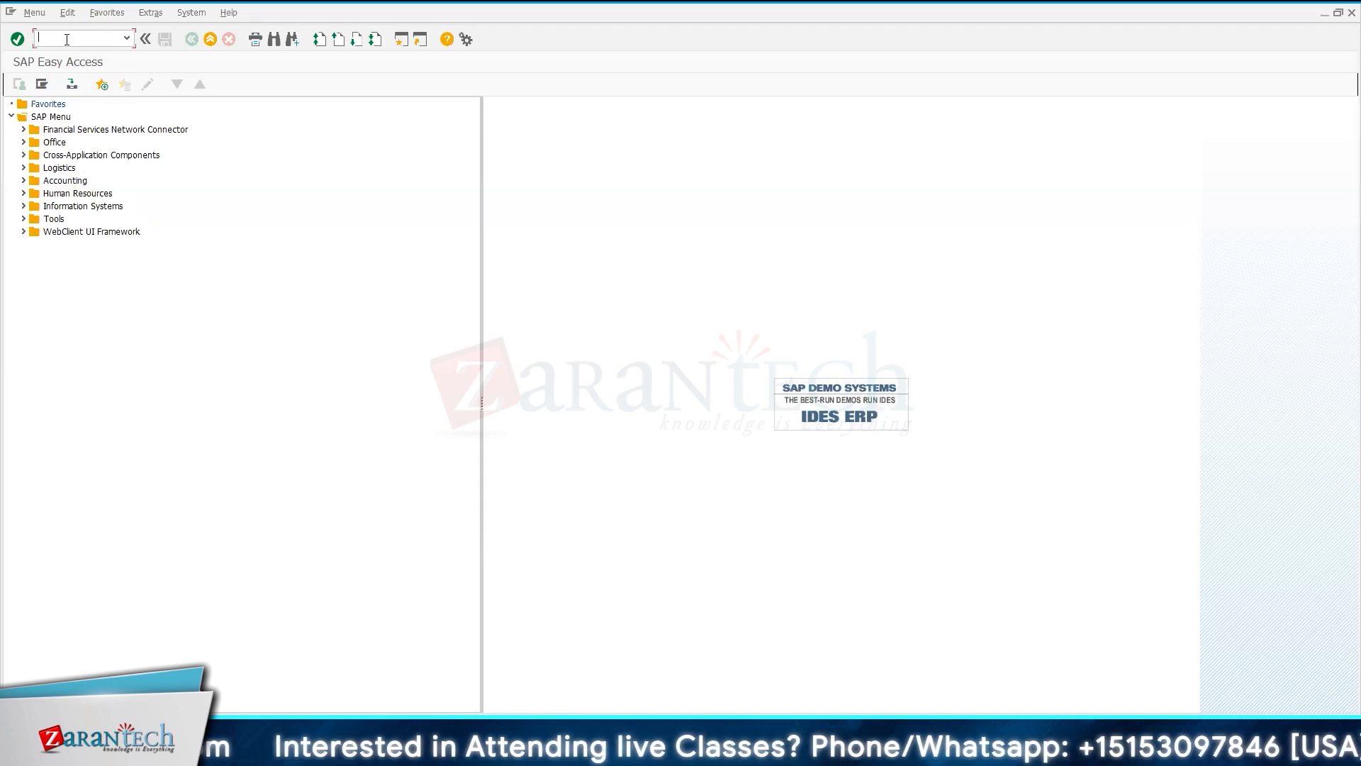
- Start transaction fs00 to view central G/L account editing and return to SAP Easy Access
type("s00")
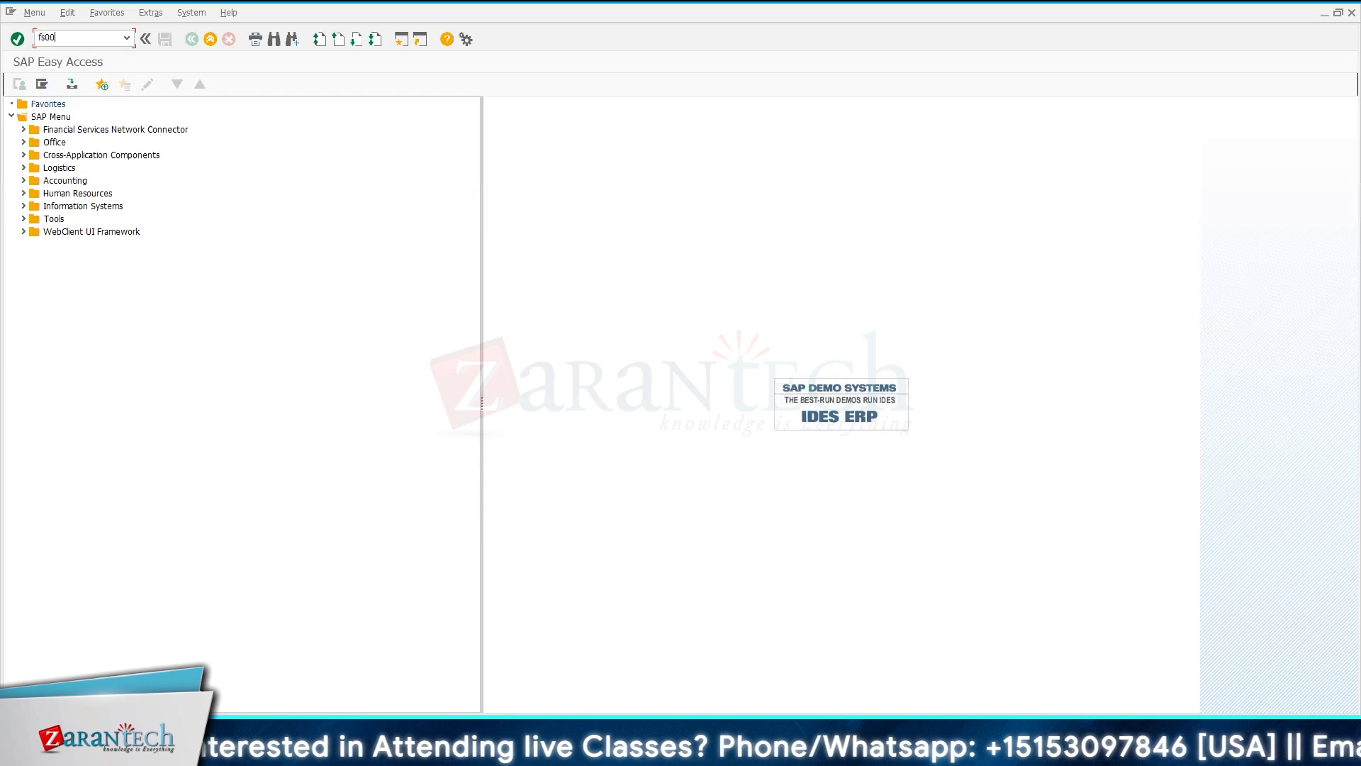
left_click(15, 41)
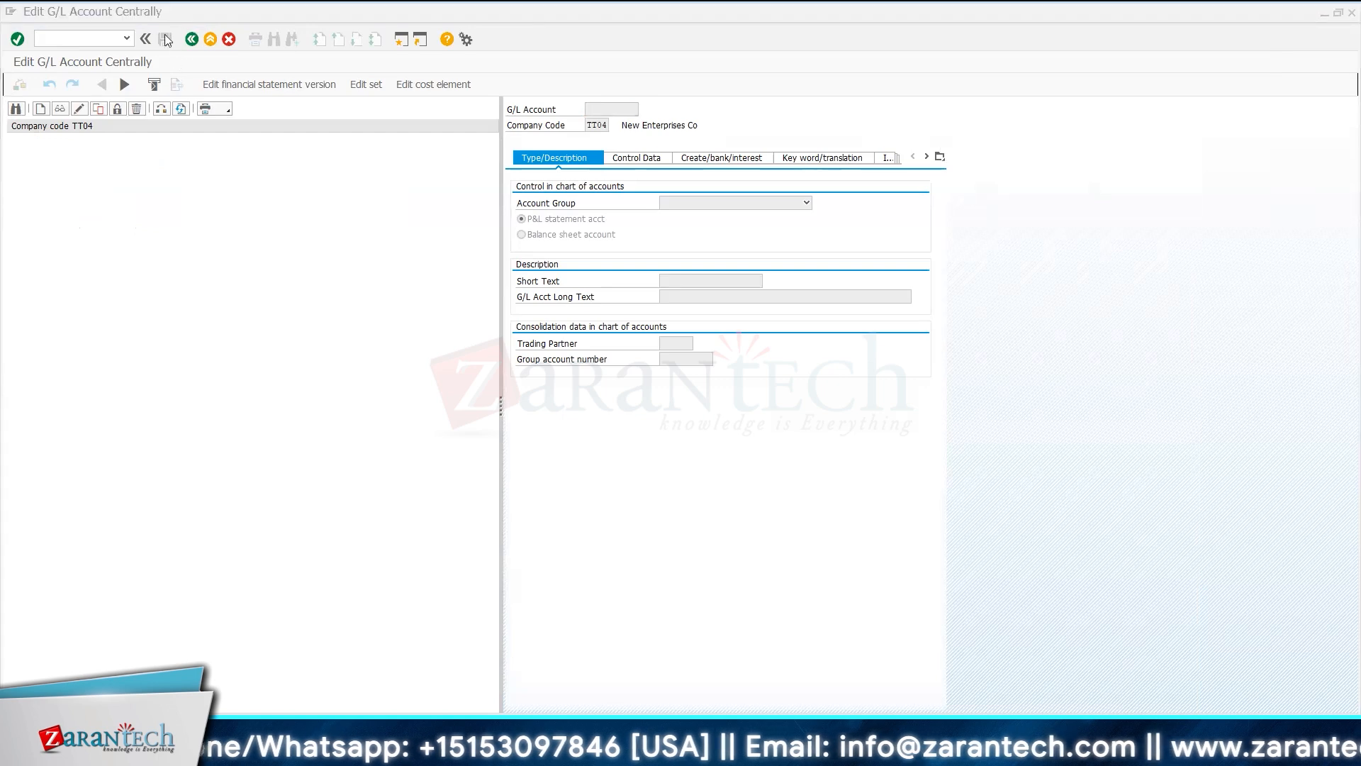
left_click(195, 41)
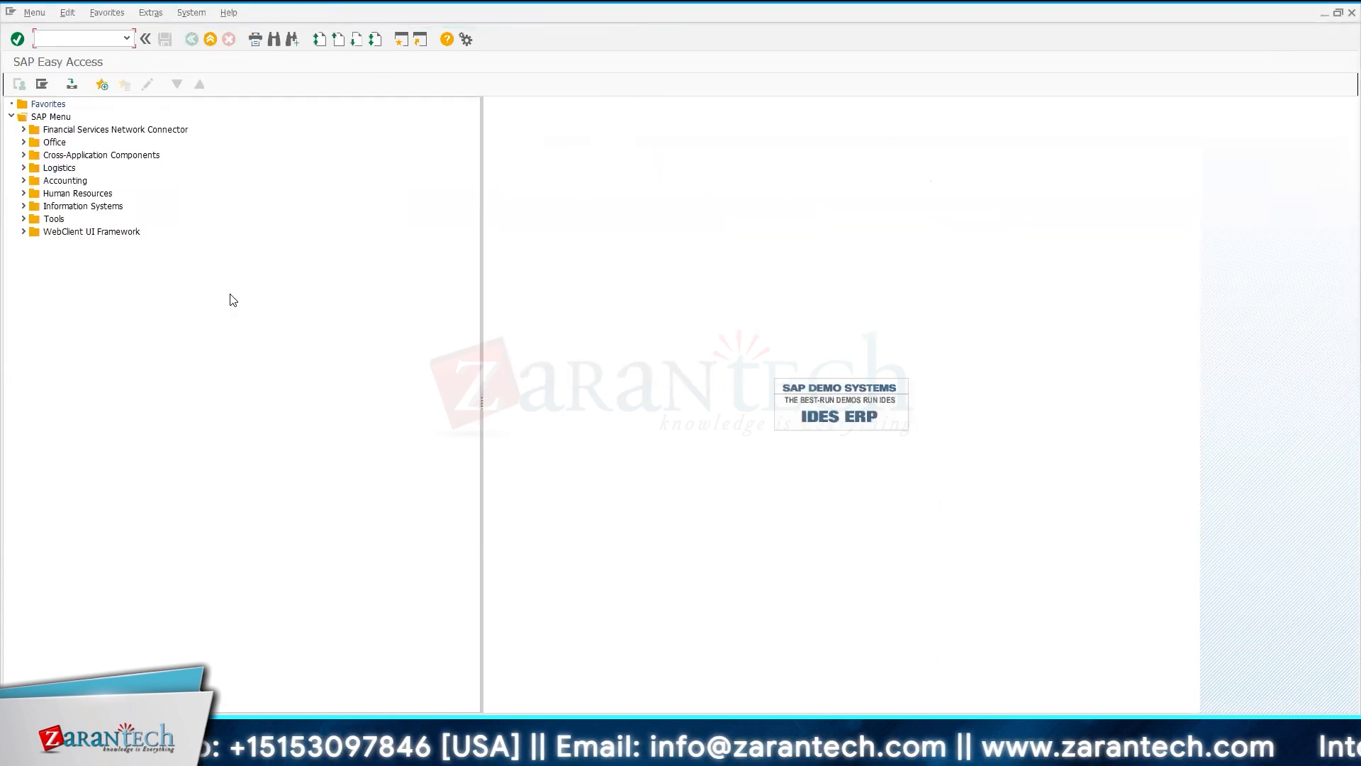
- Expand Accounting > Financial Accounting > Accounts Receivable > Master Records and start FD01 - Create
left_click(24, 181)
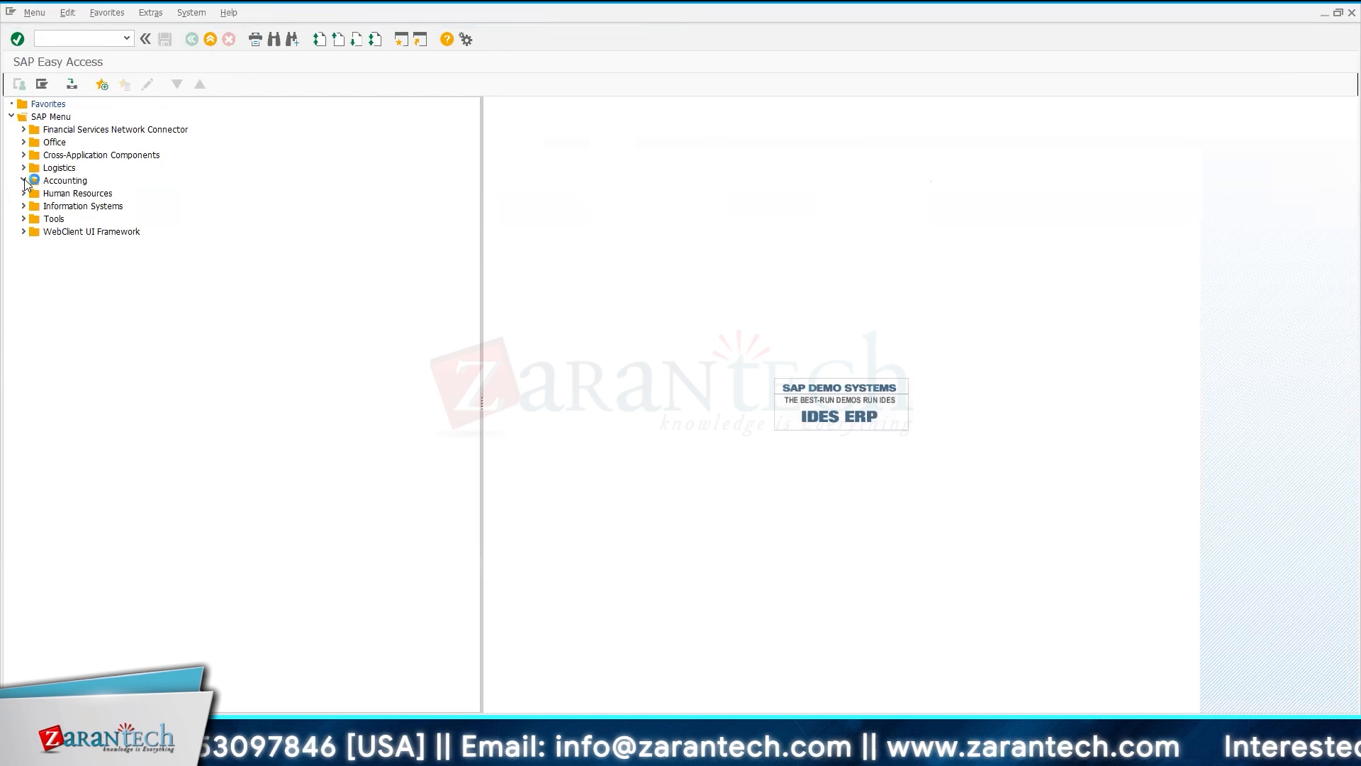
left_click(36, 193)
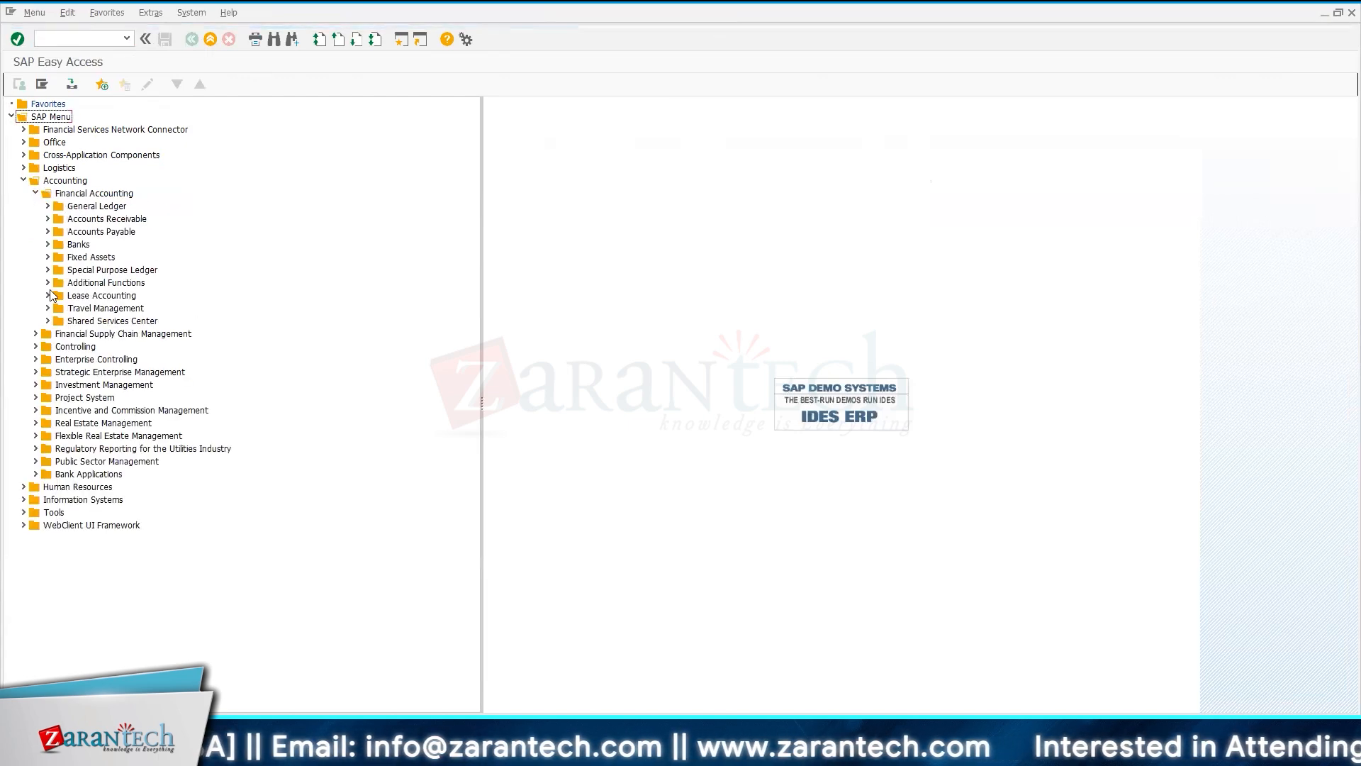
left_click(48, 219)
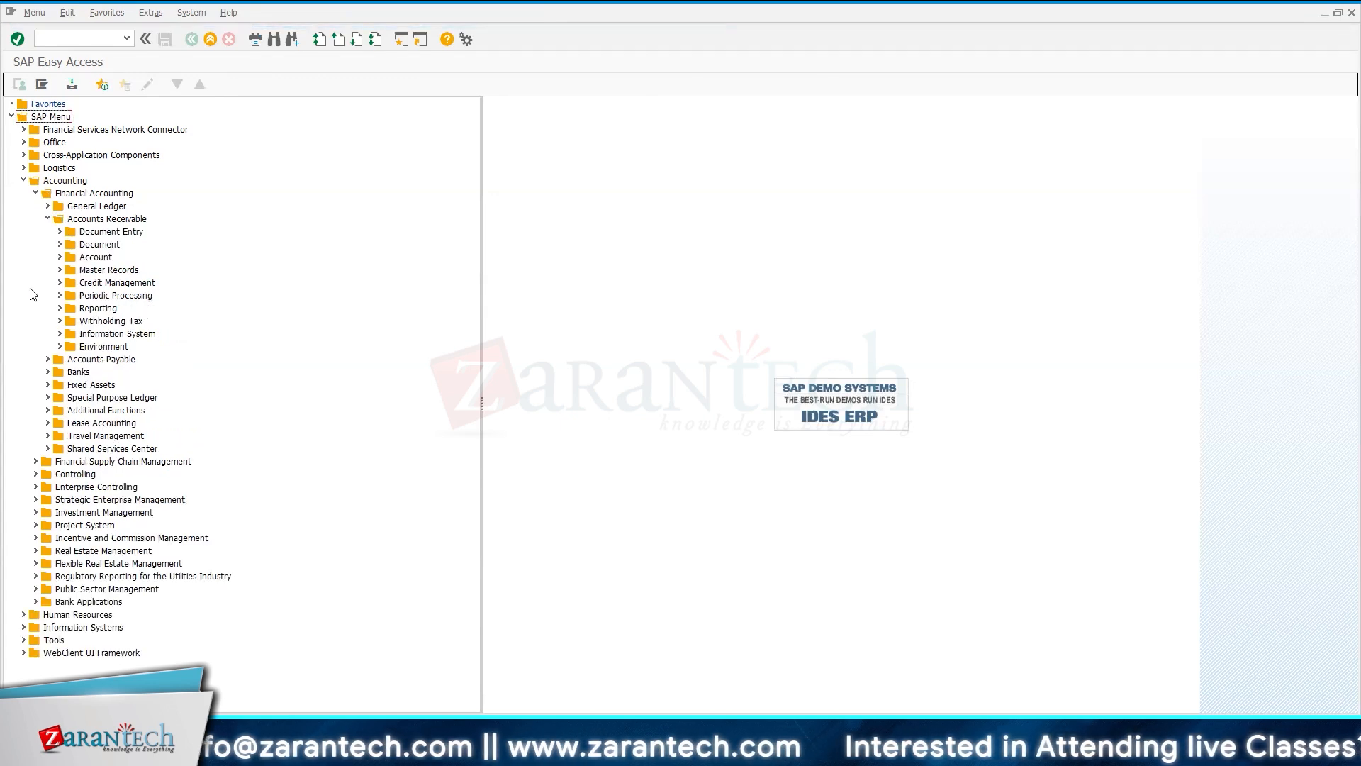
left_click(60, 270)
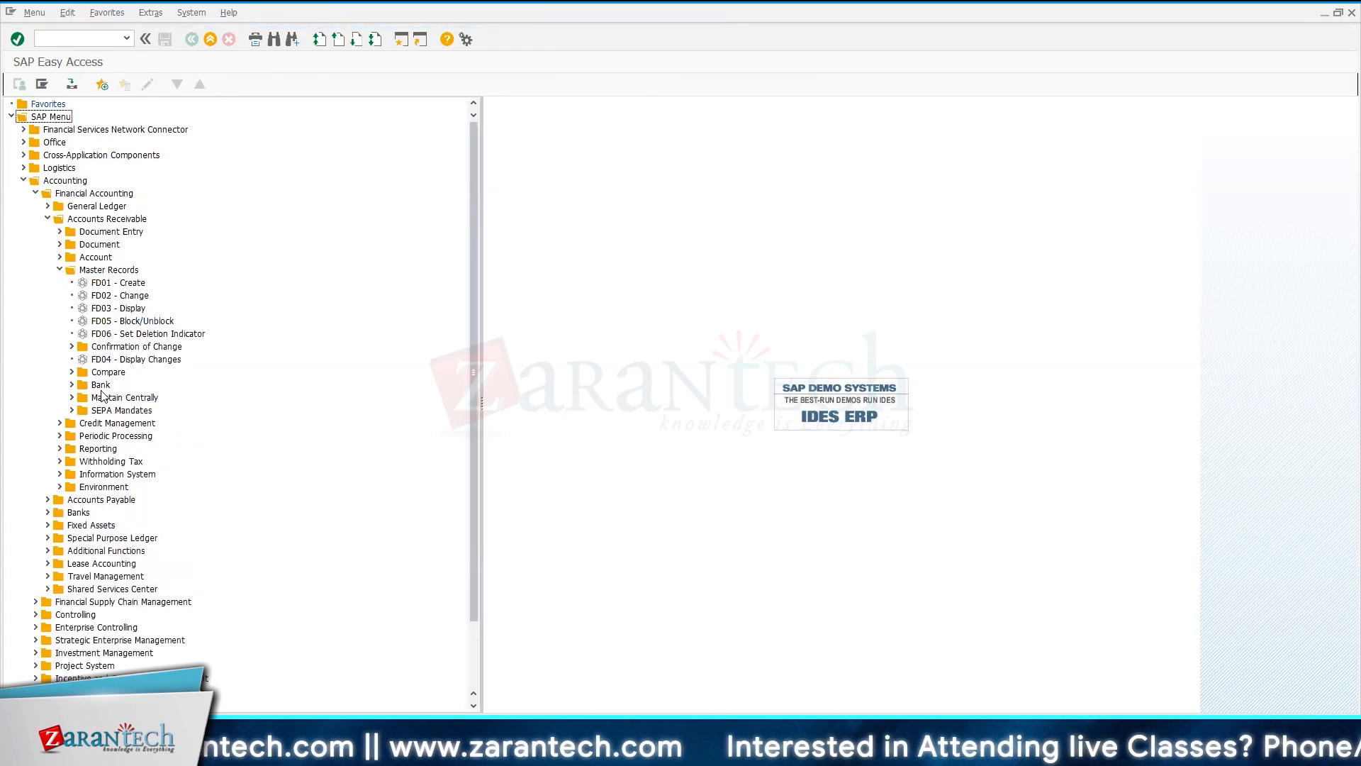
left_click(100, 284)
double_click(100, 284)
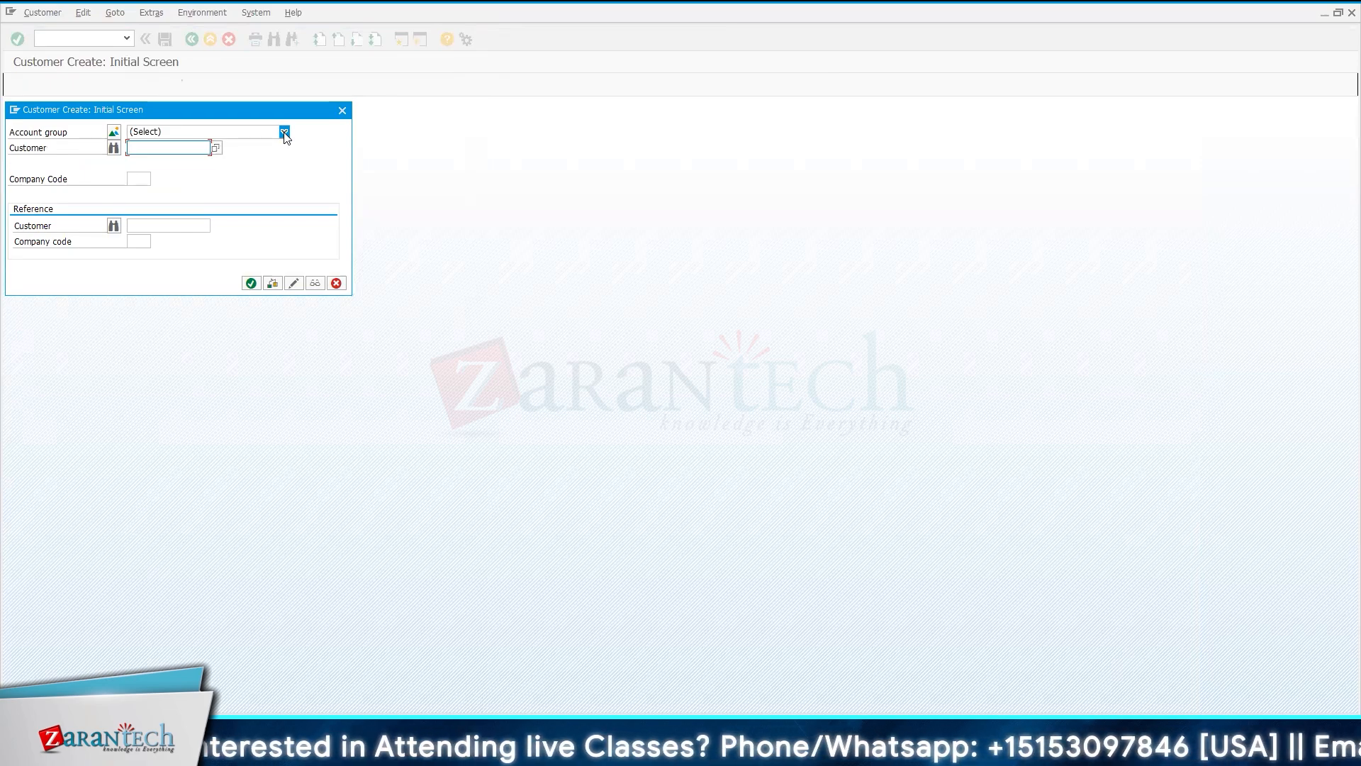
- Look through the available customer account groups without choosing one, and set the reference company code to tt04
left_click(285, 133)
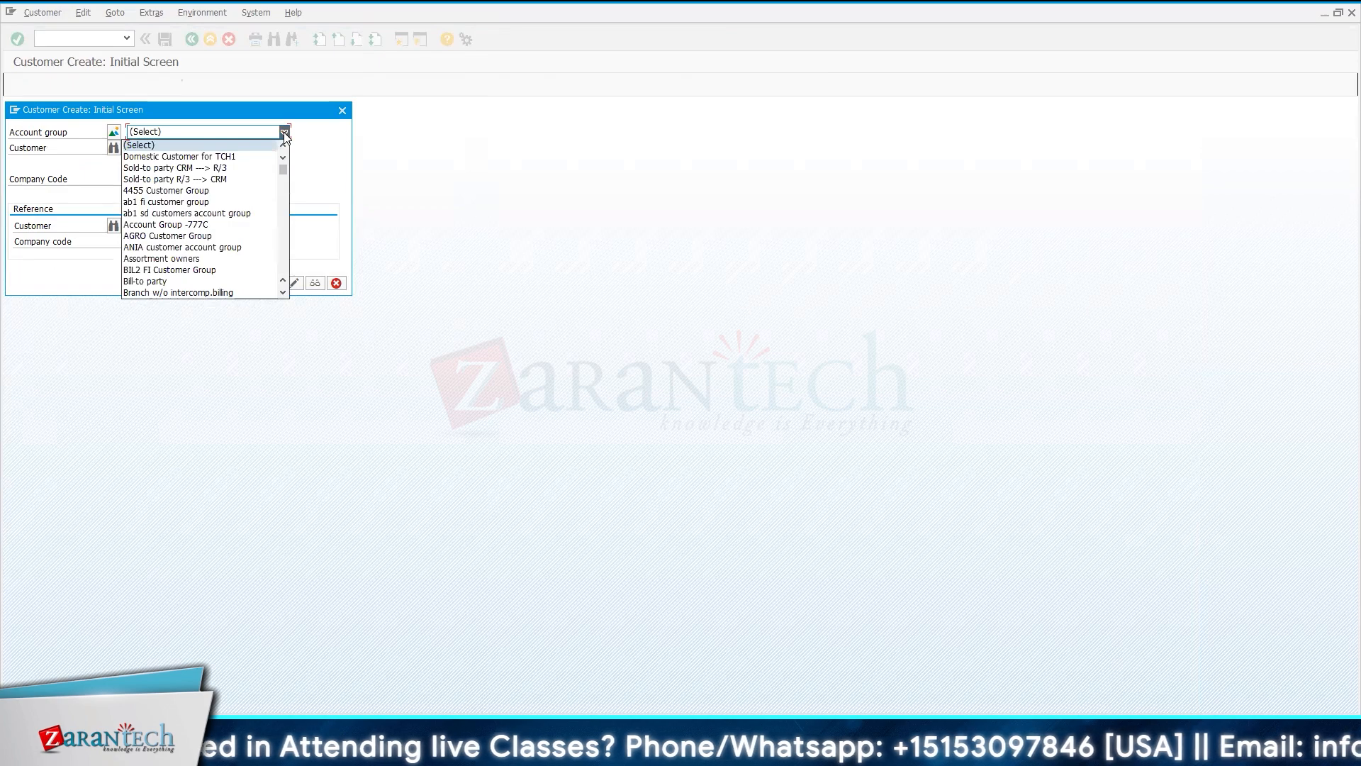
left_click(225, 130)
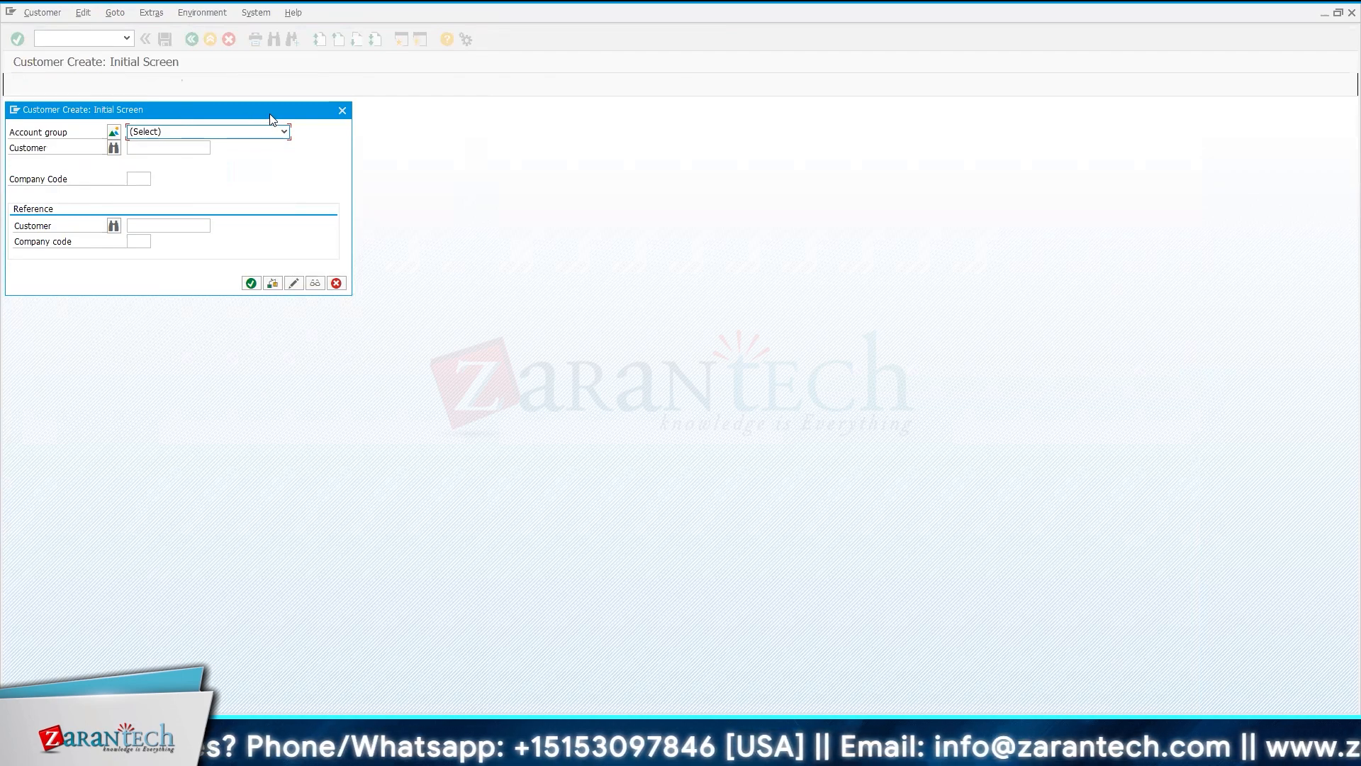
left_click(138, 241)
type("tt04")
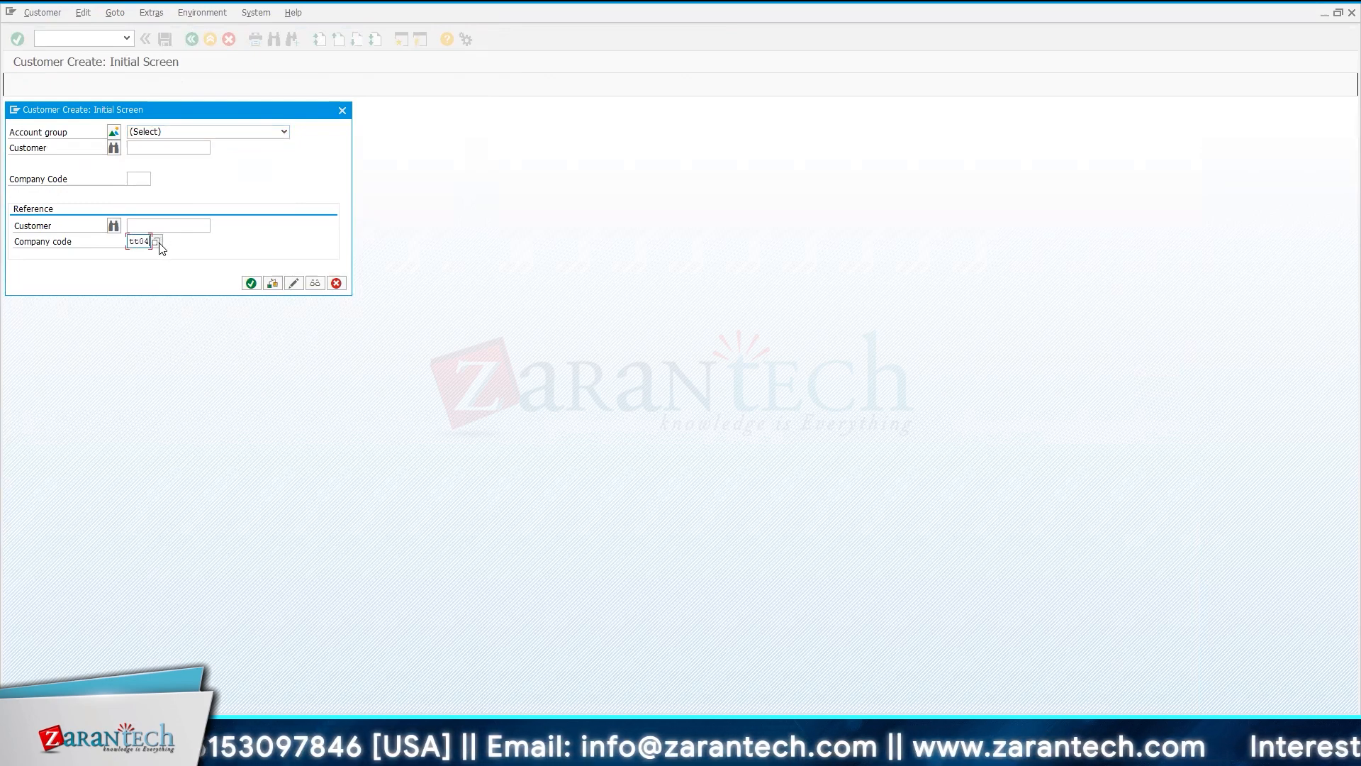
key("Return")
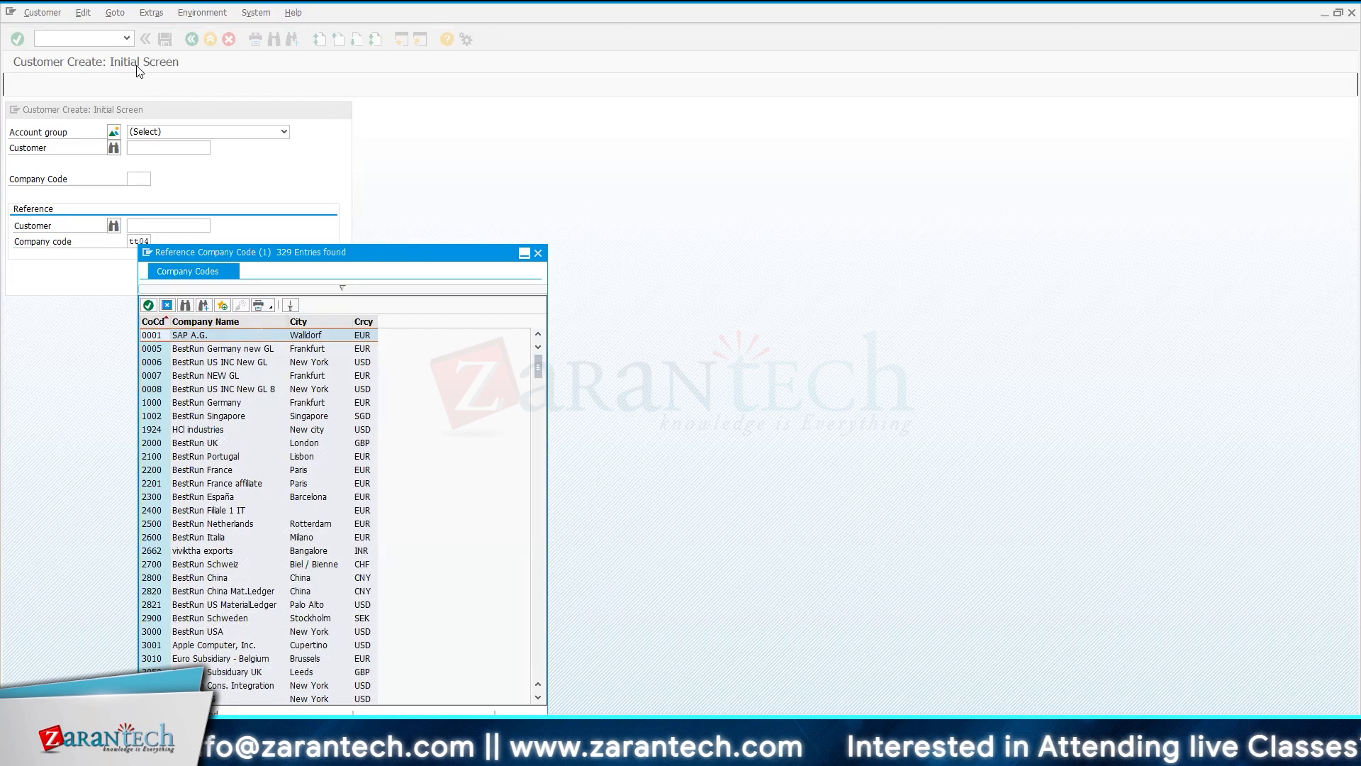
left_click(537, 253)
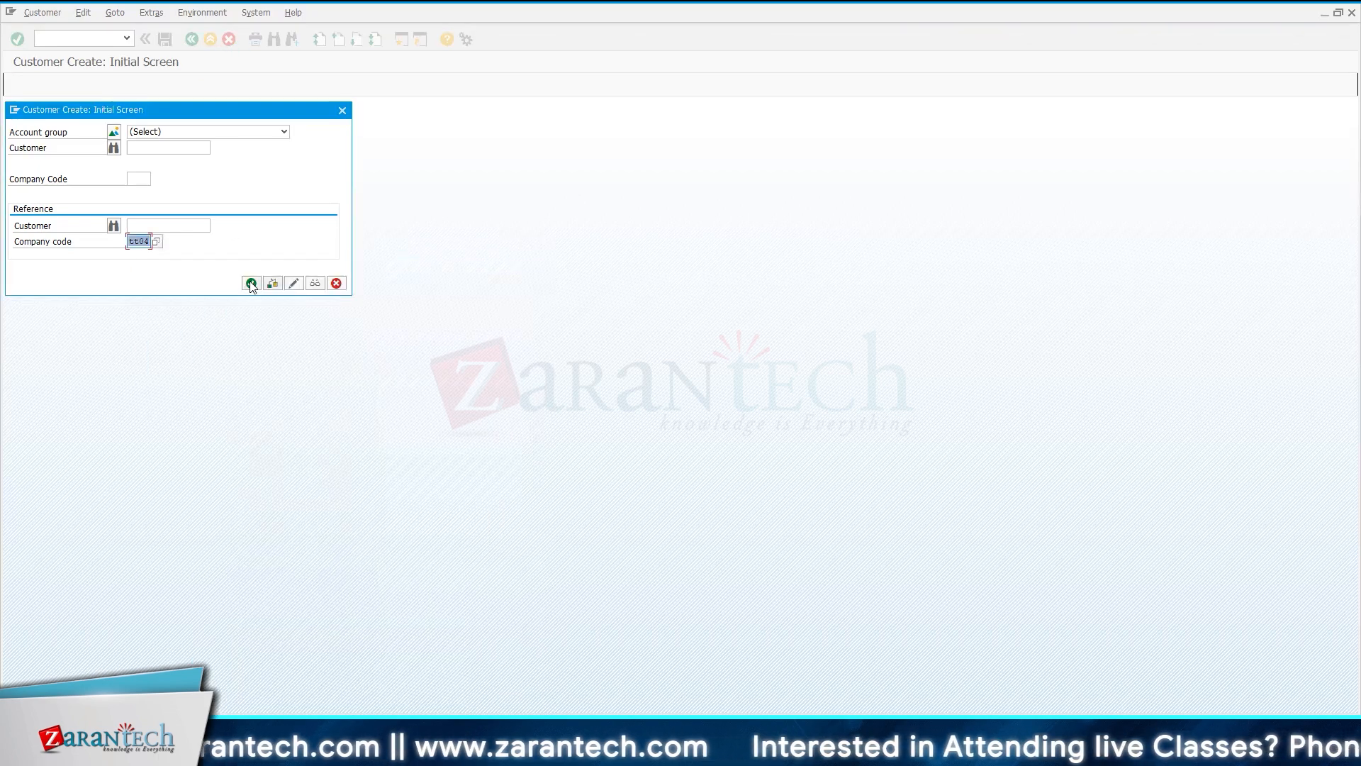
- Leave the customer creation dialog and open FS00 - Centrally from the individual processing of General Ledger G/L account master records
left_click(338, 283)
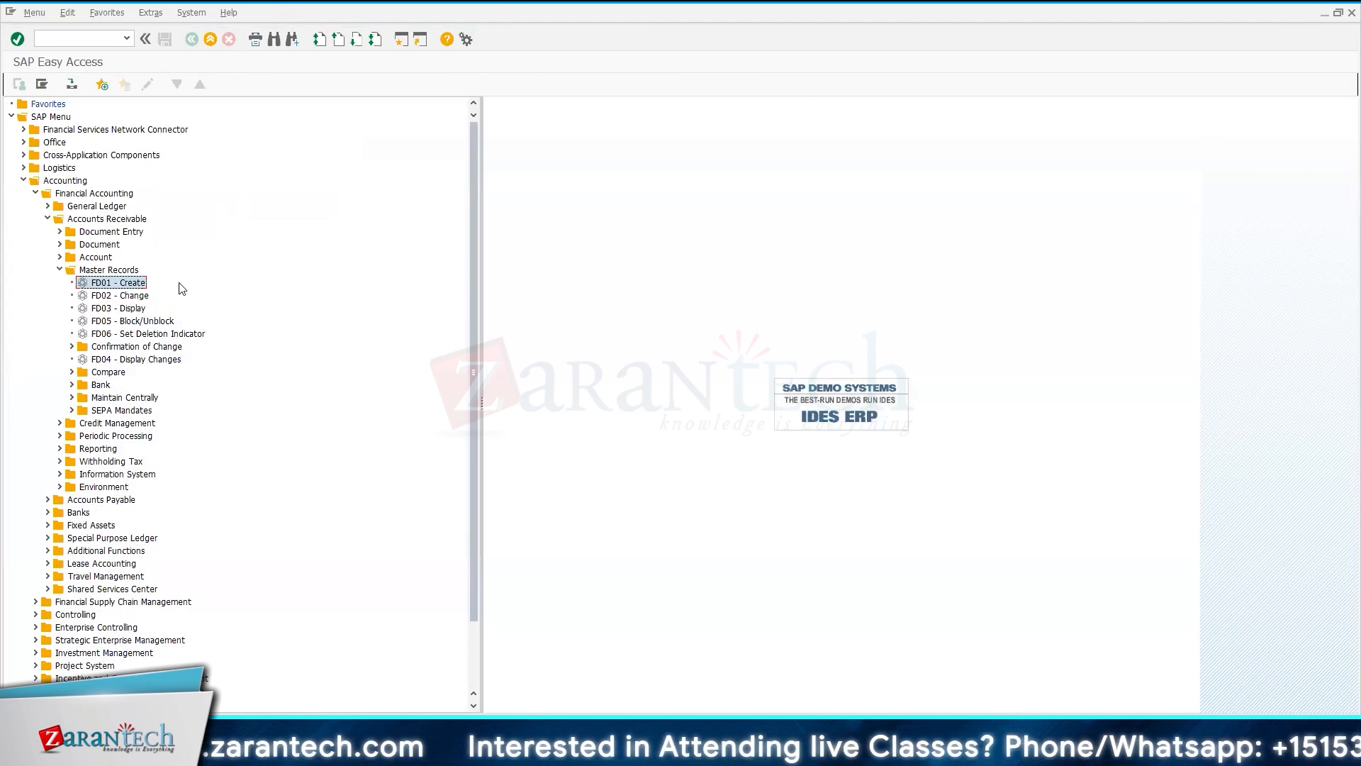
left_click(61, 270)
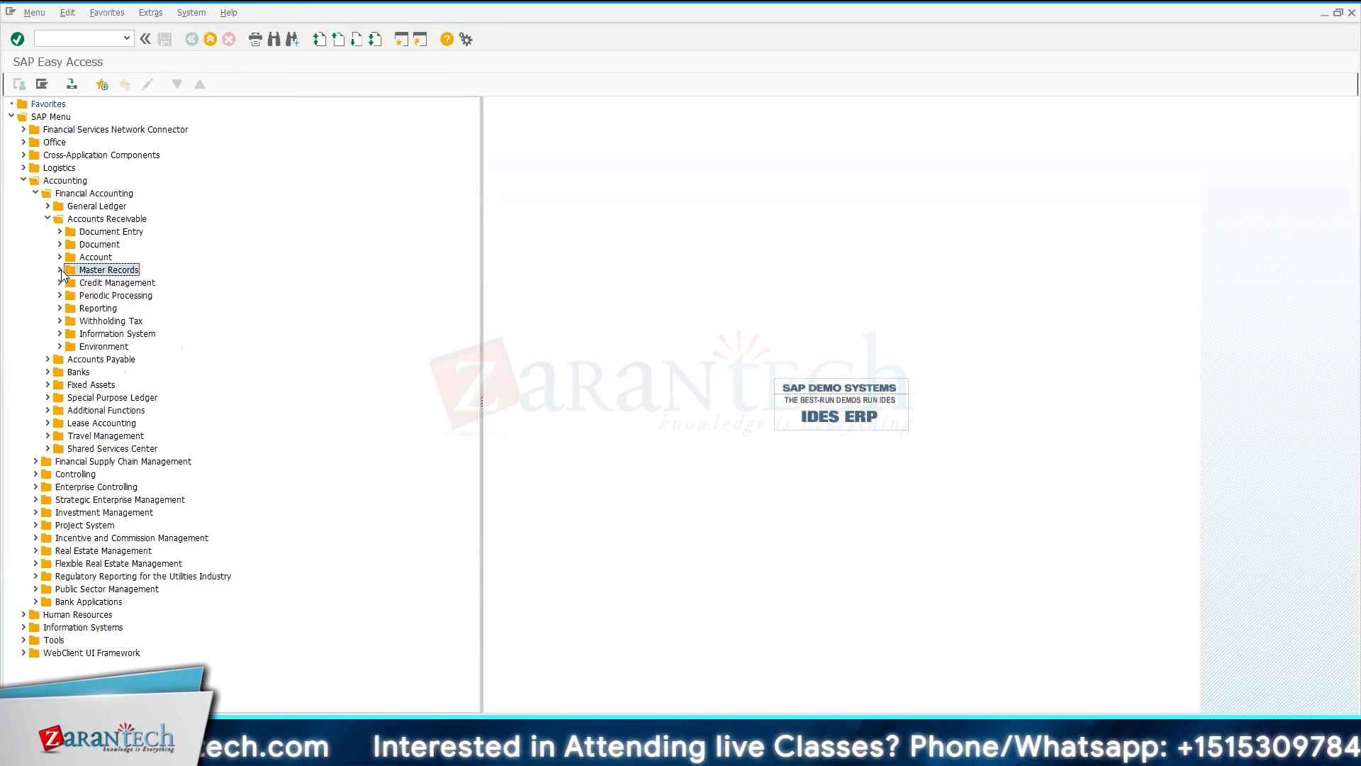
left_click(48, 207)
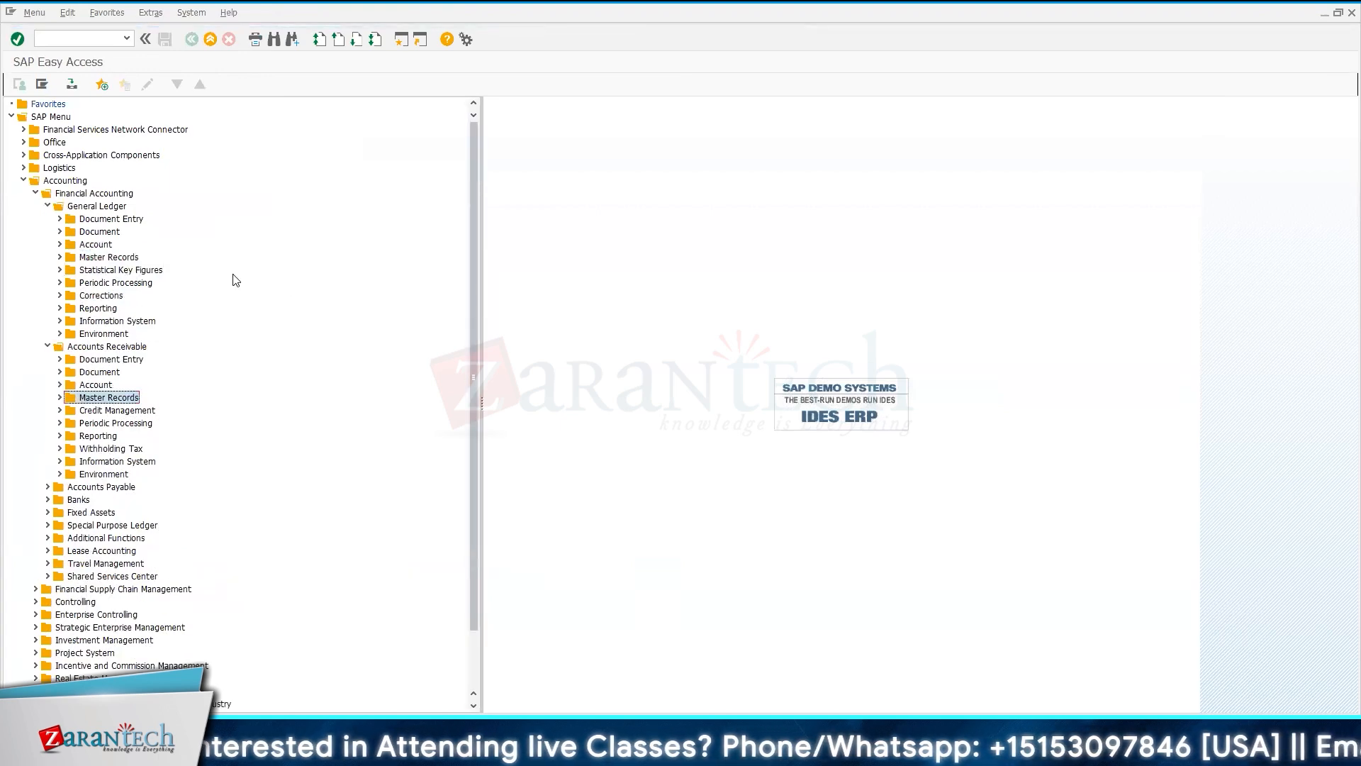
left_click(60, 257)
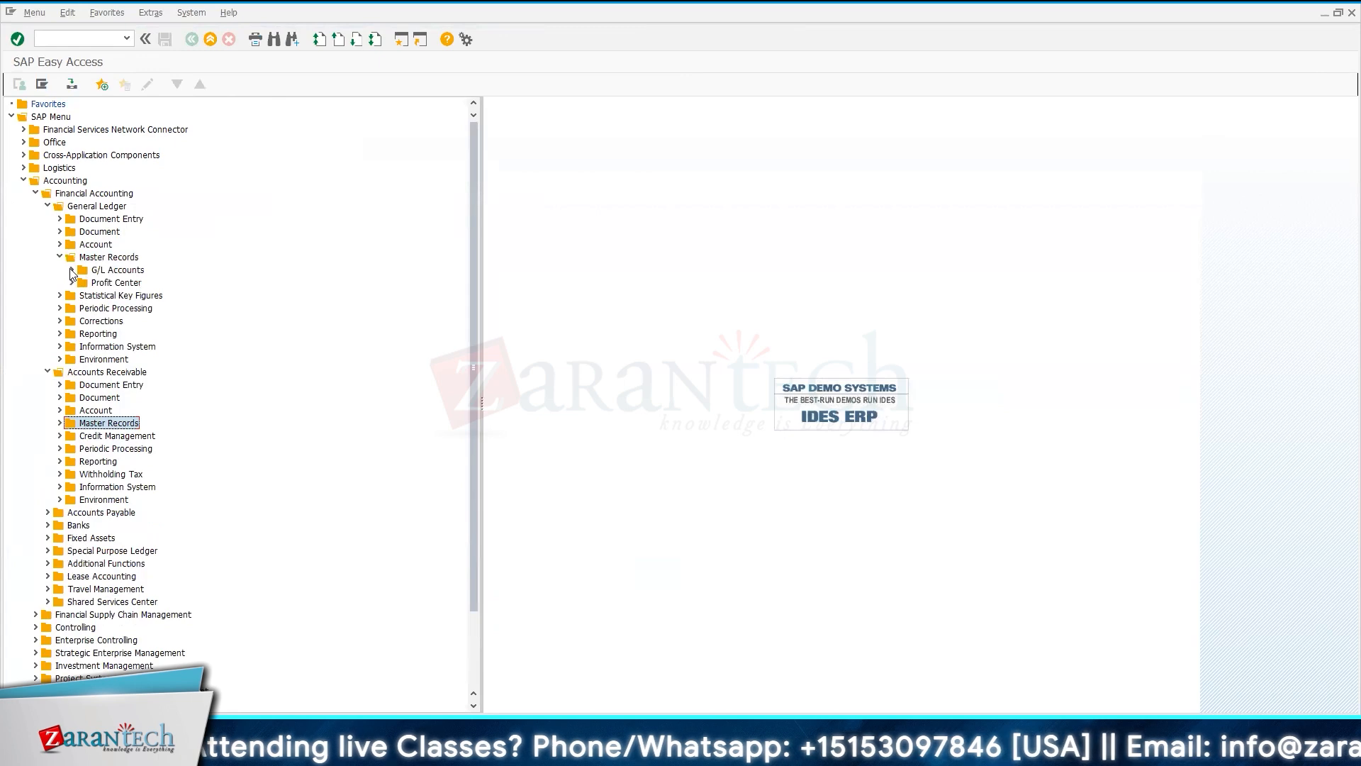
left_click(71, 271)
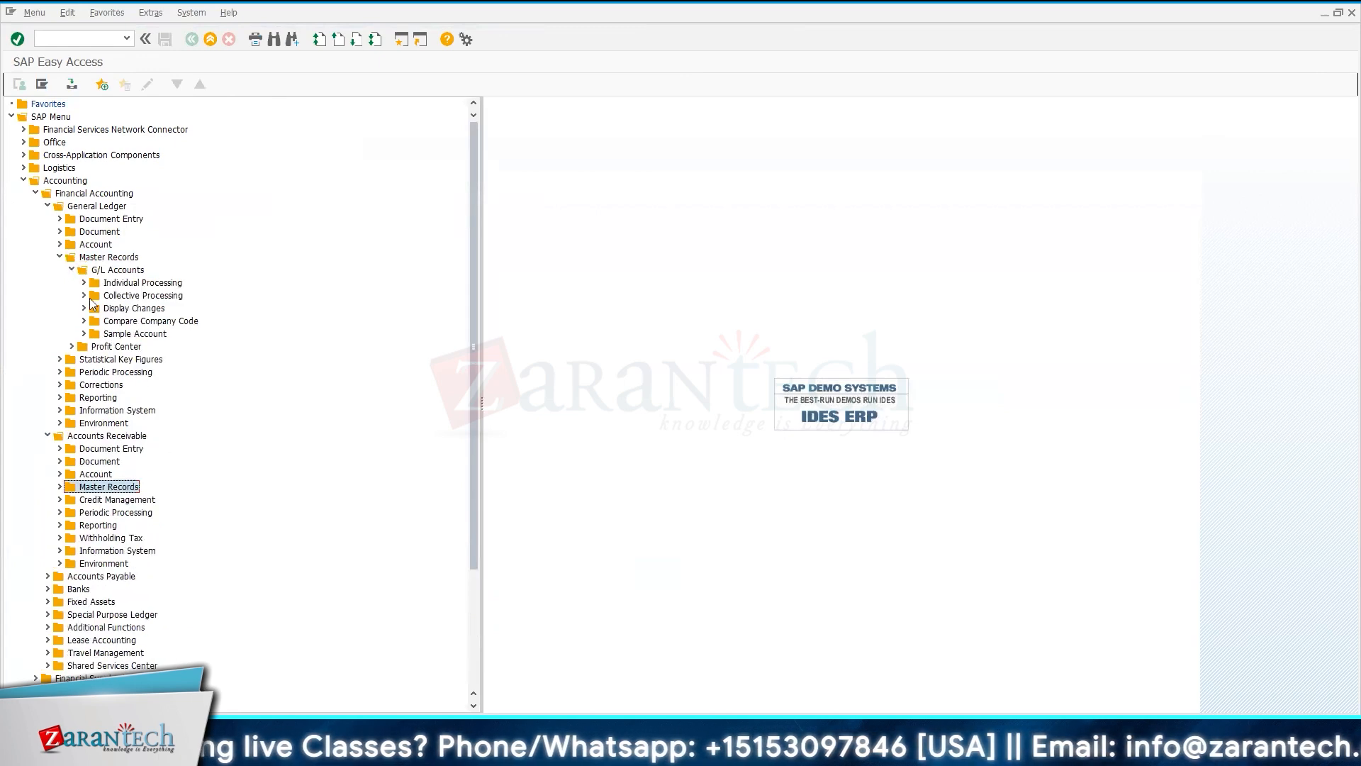
left_click(83, 282)
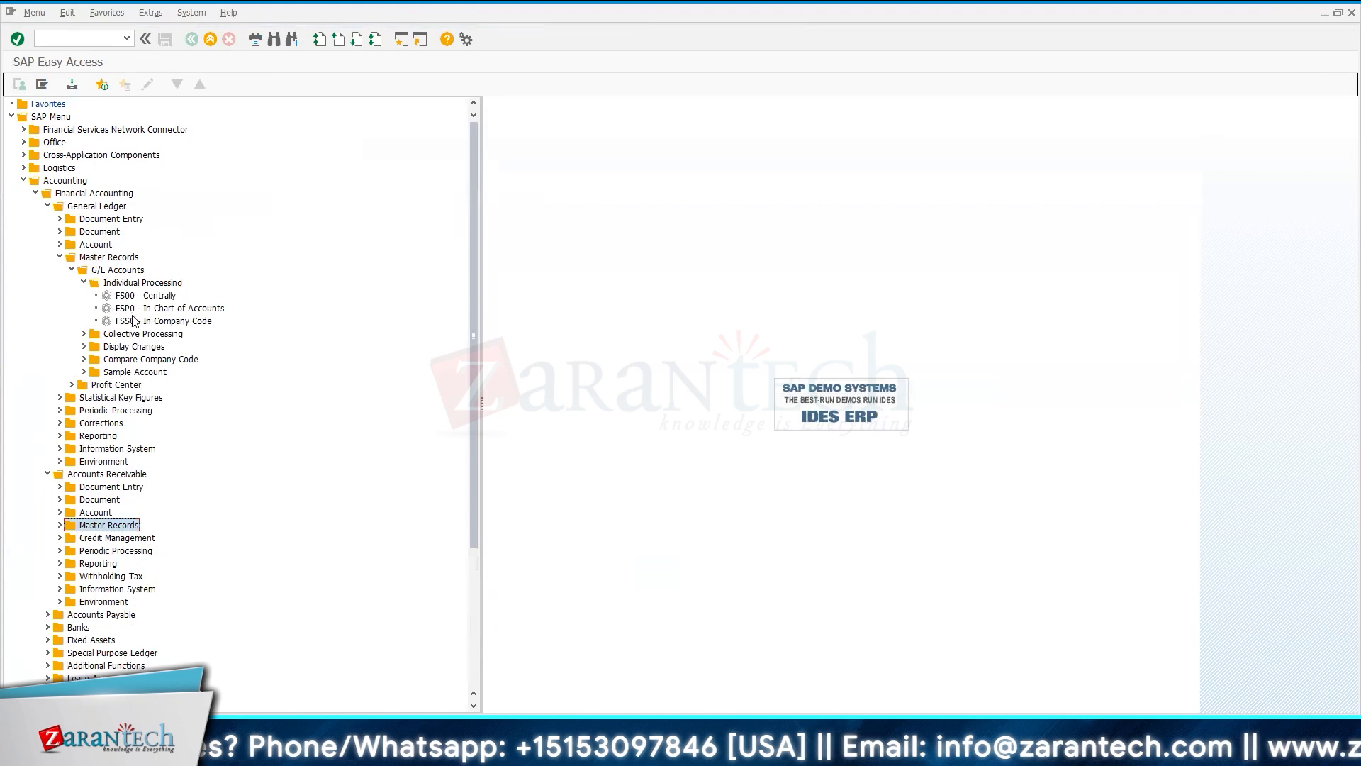
left_click(125, 296)
double_click(126, 297)
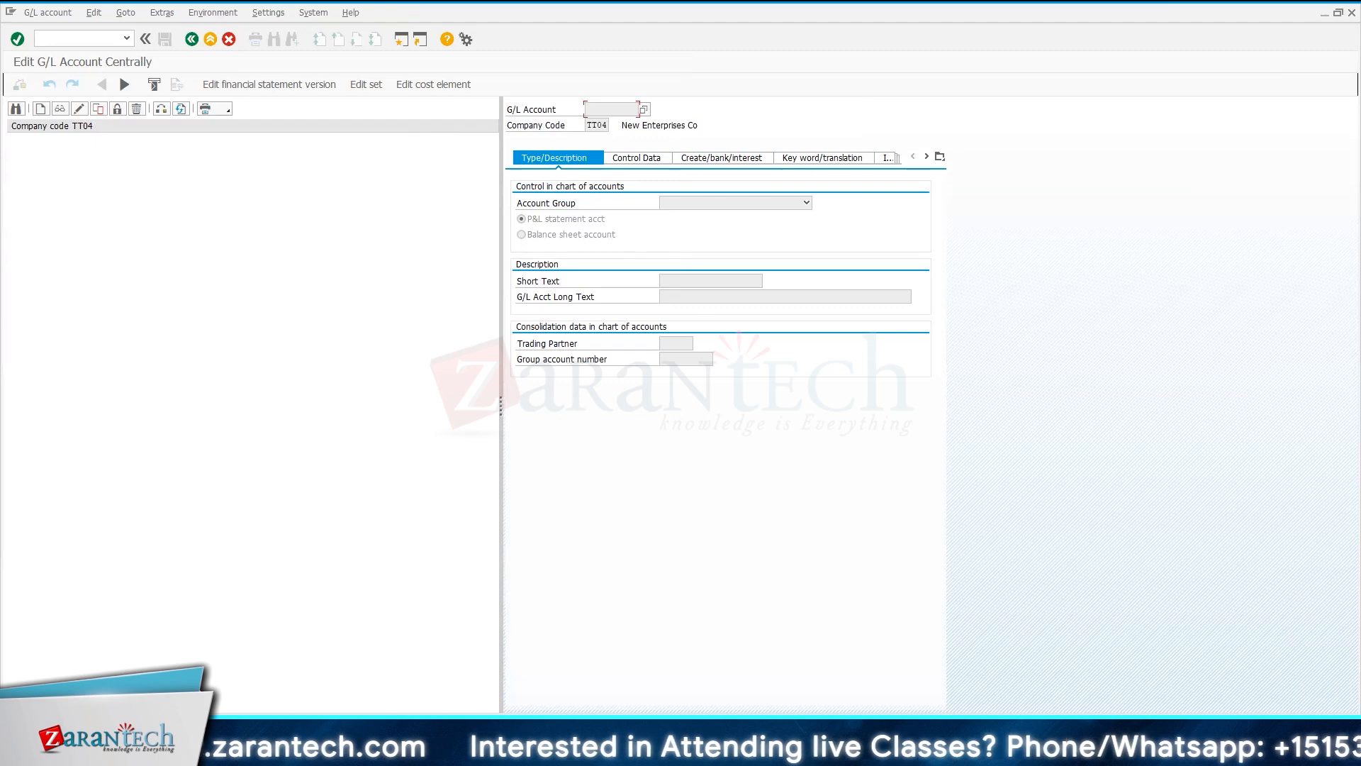
key("alt+Tab")
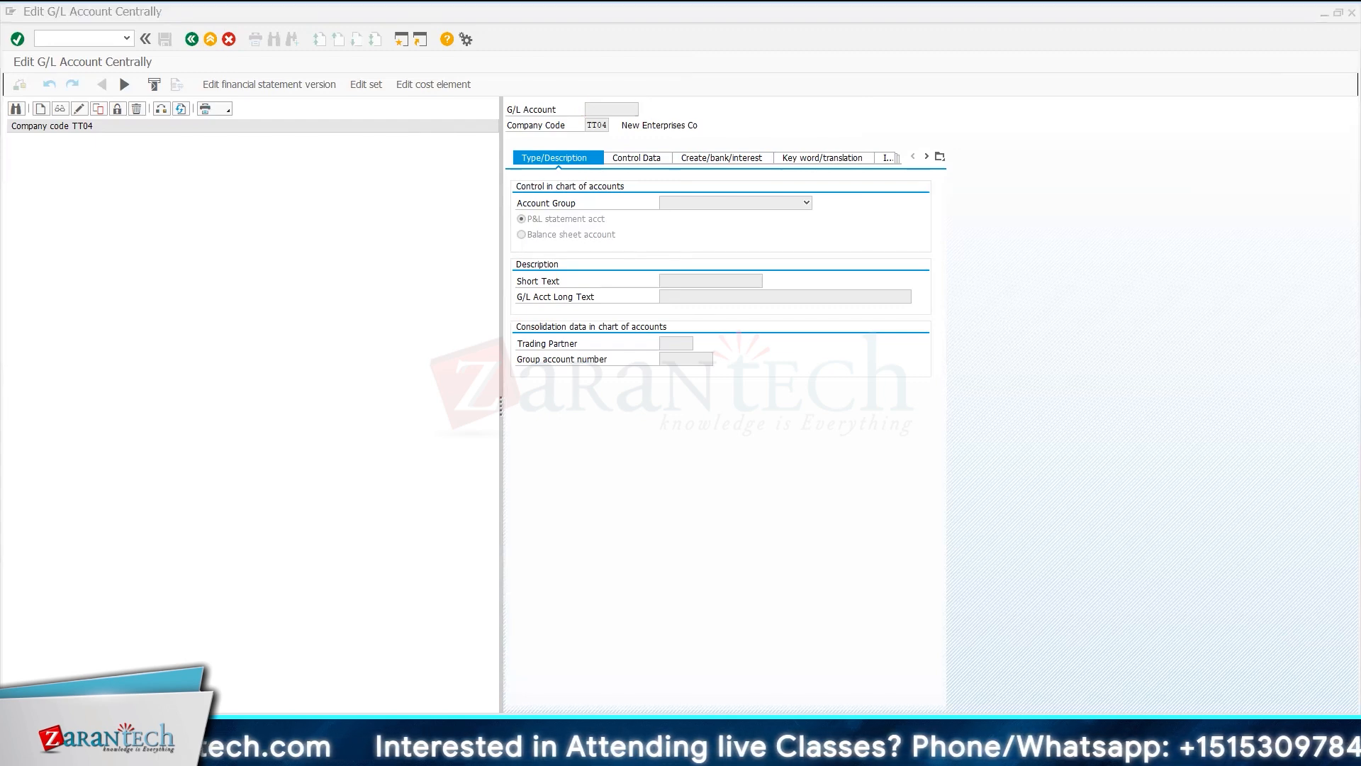
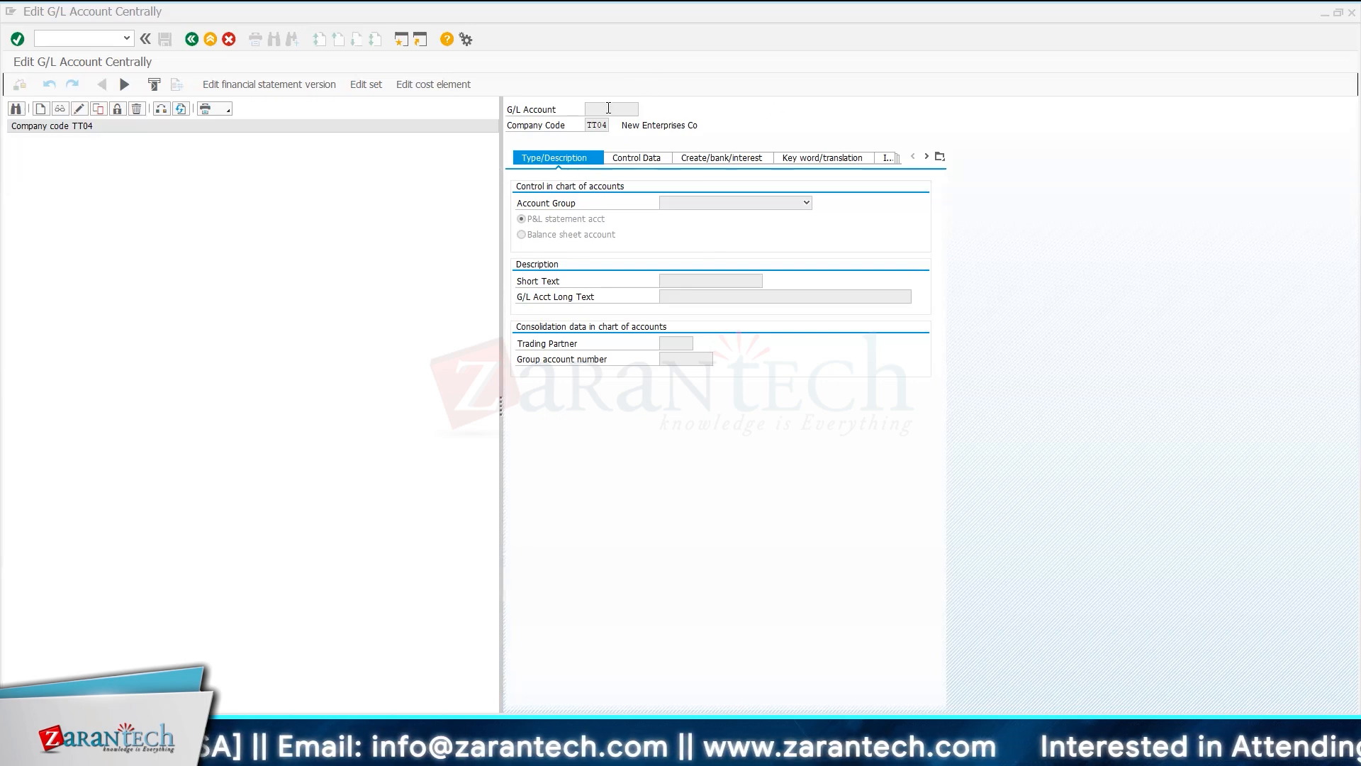
left_click(633, 111)
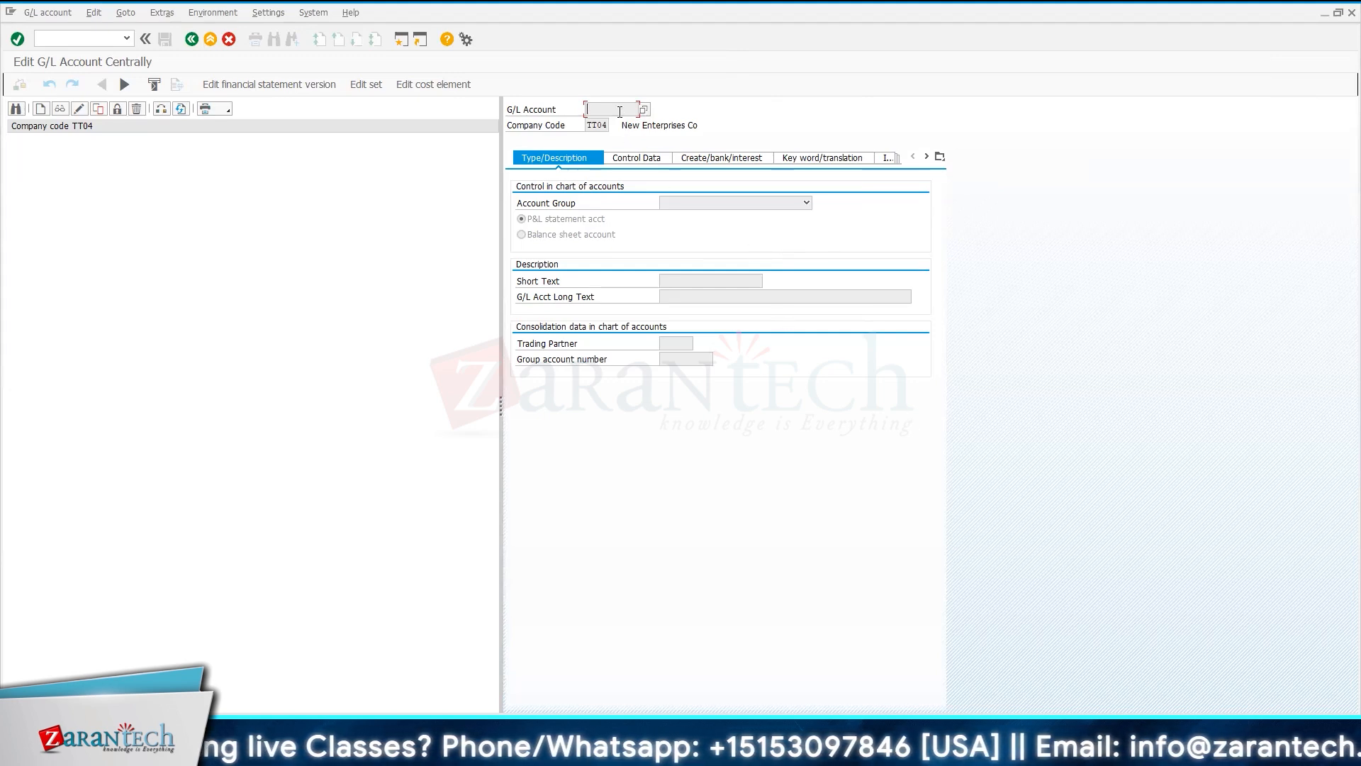
left_click(646, 110)
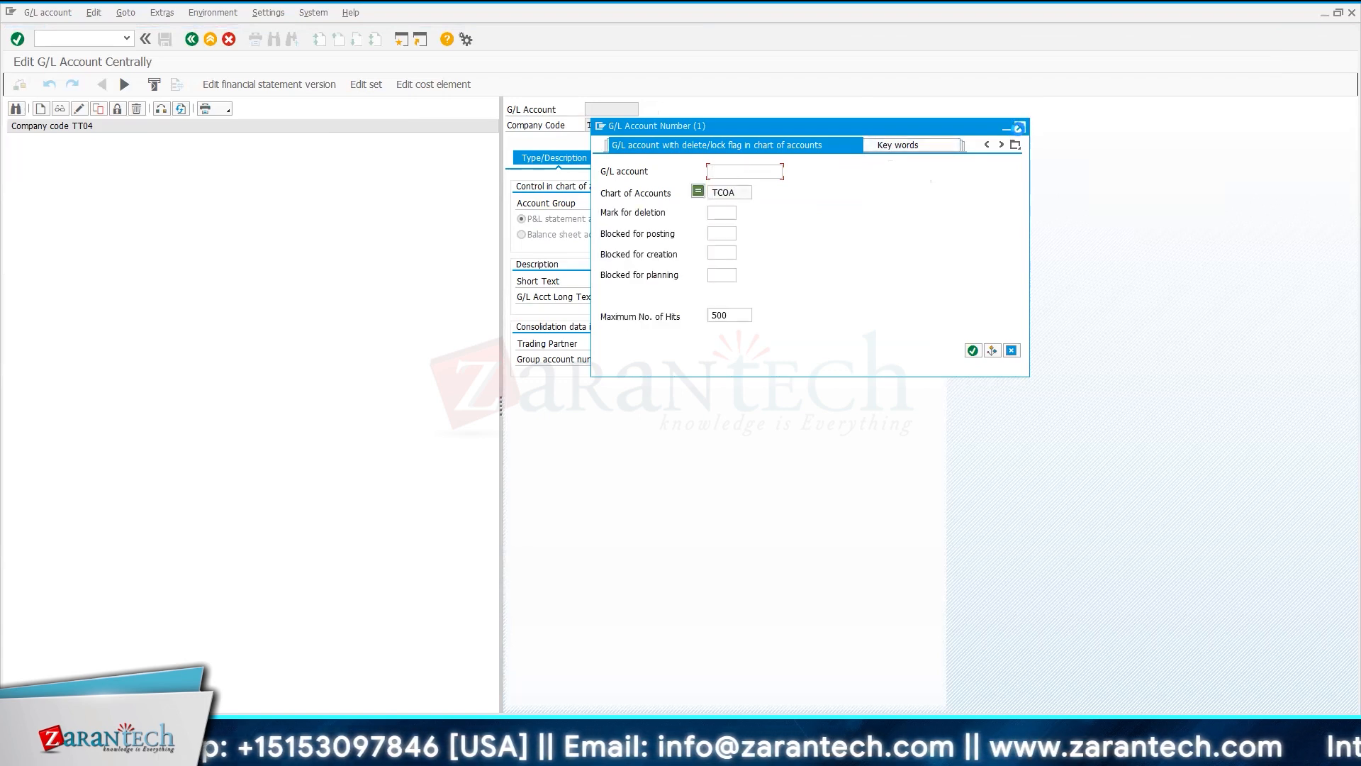
left_click(1019, 128)
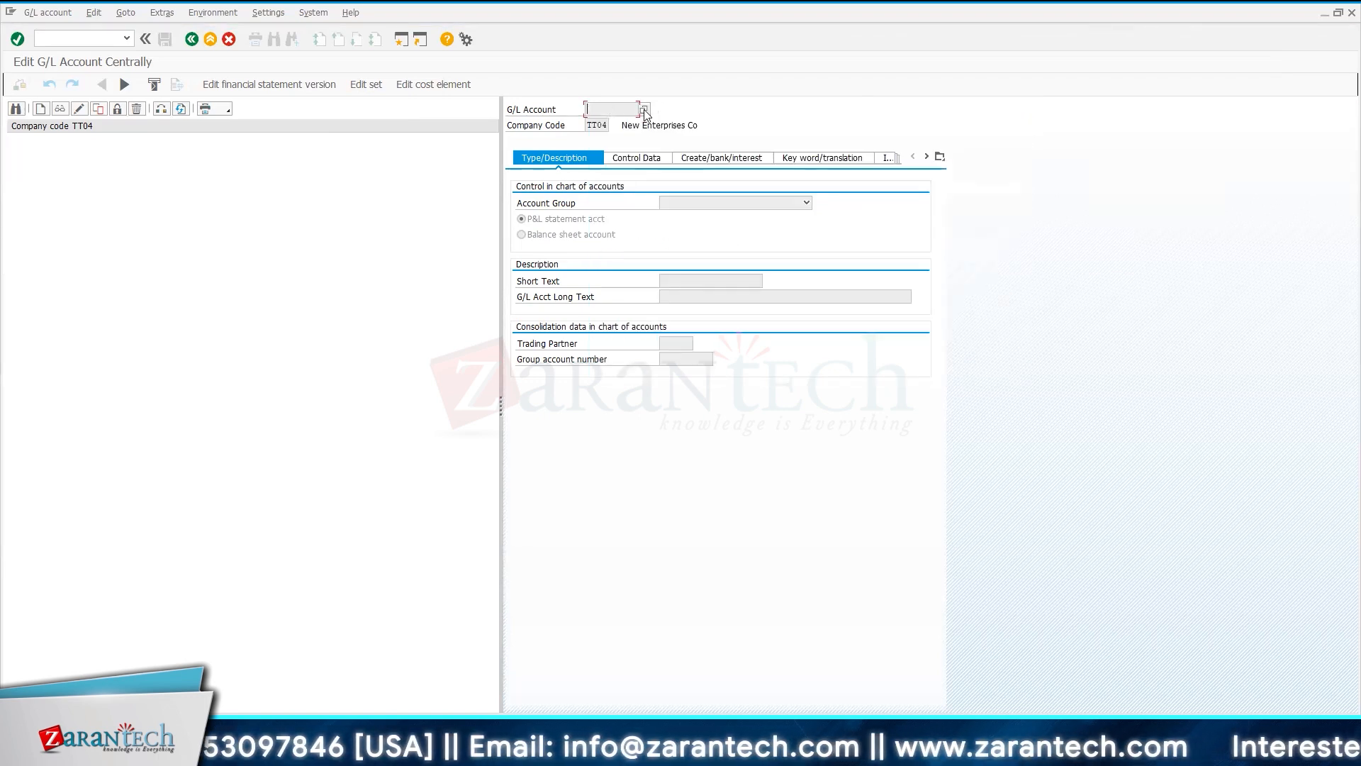
left_click(671, 201)
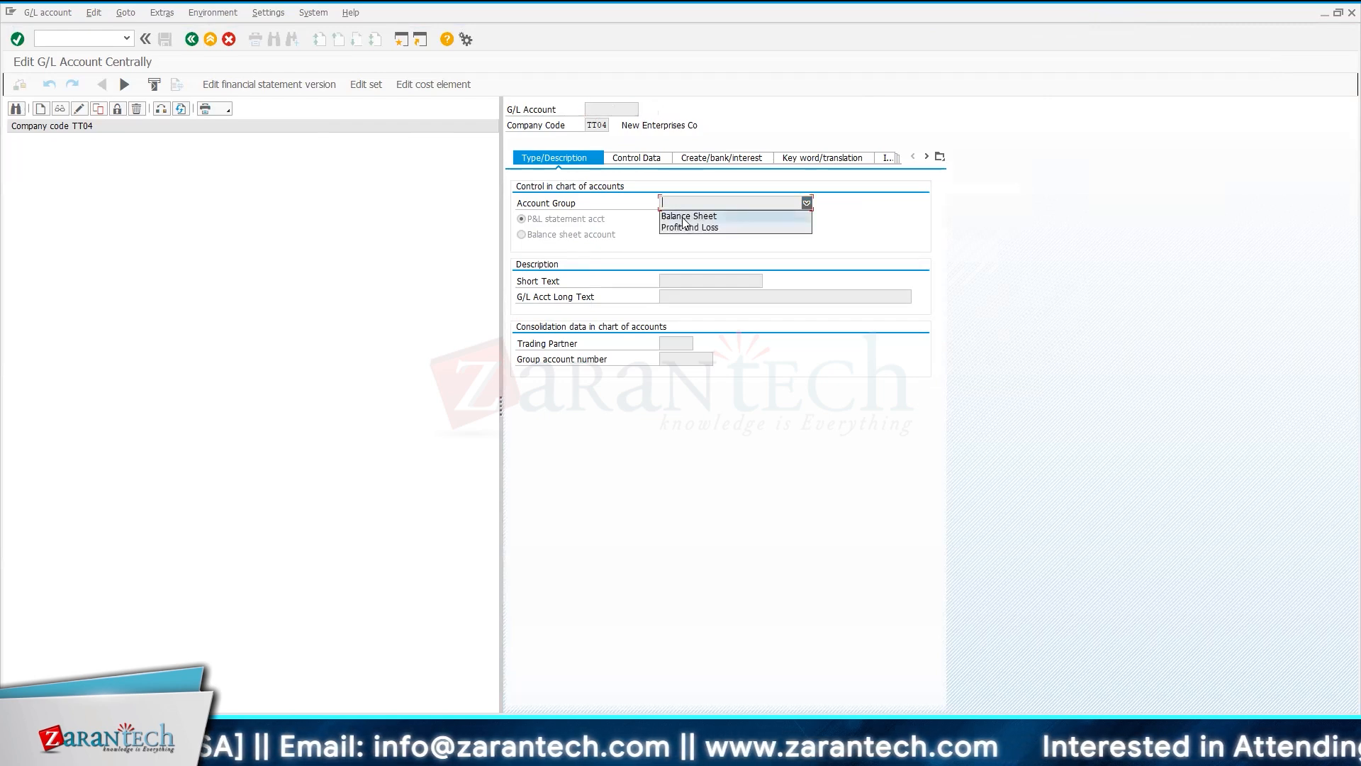
left_click(682, 218)
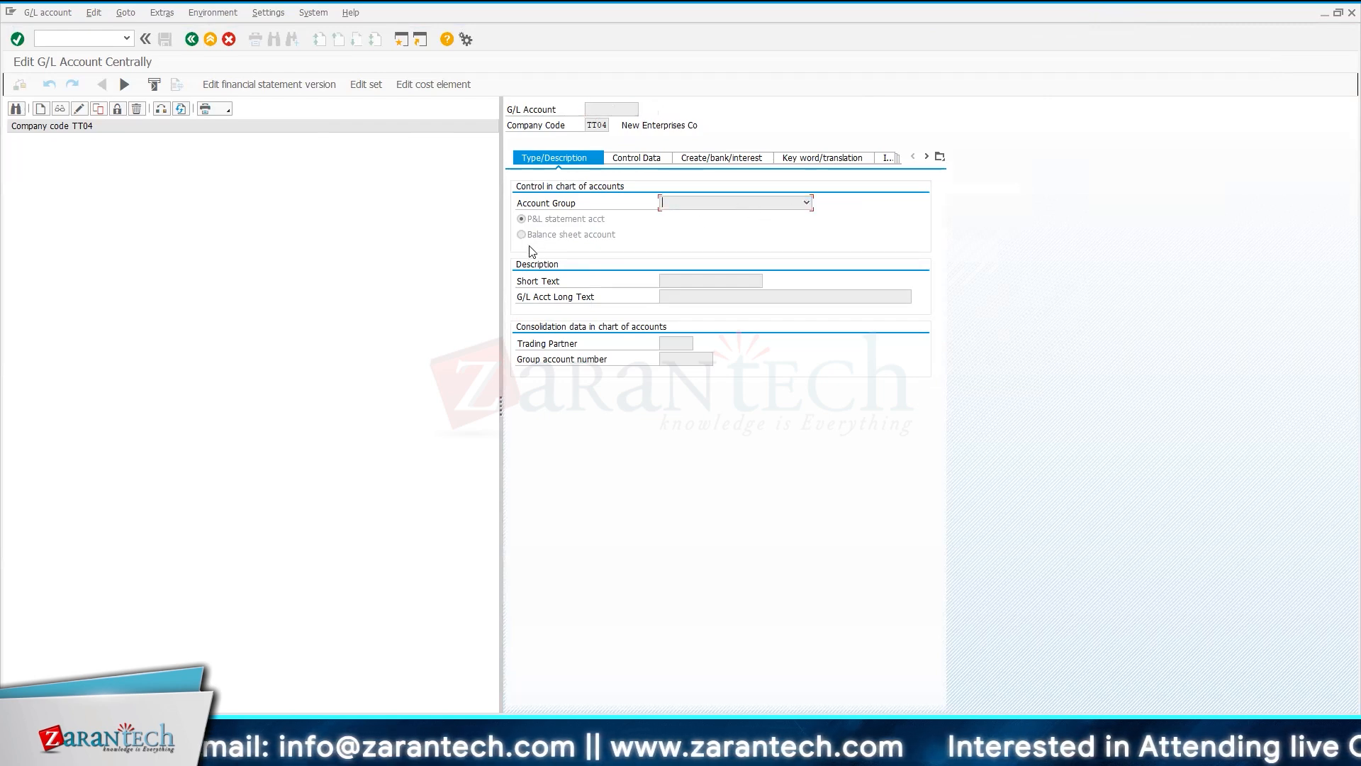
left_click(805, 204)
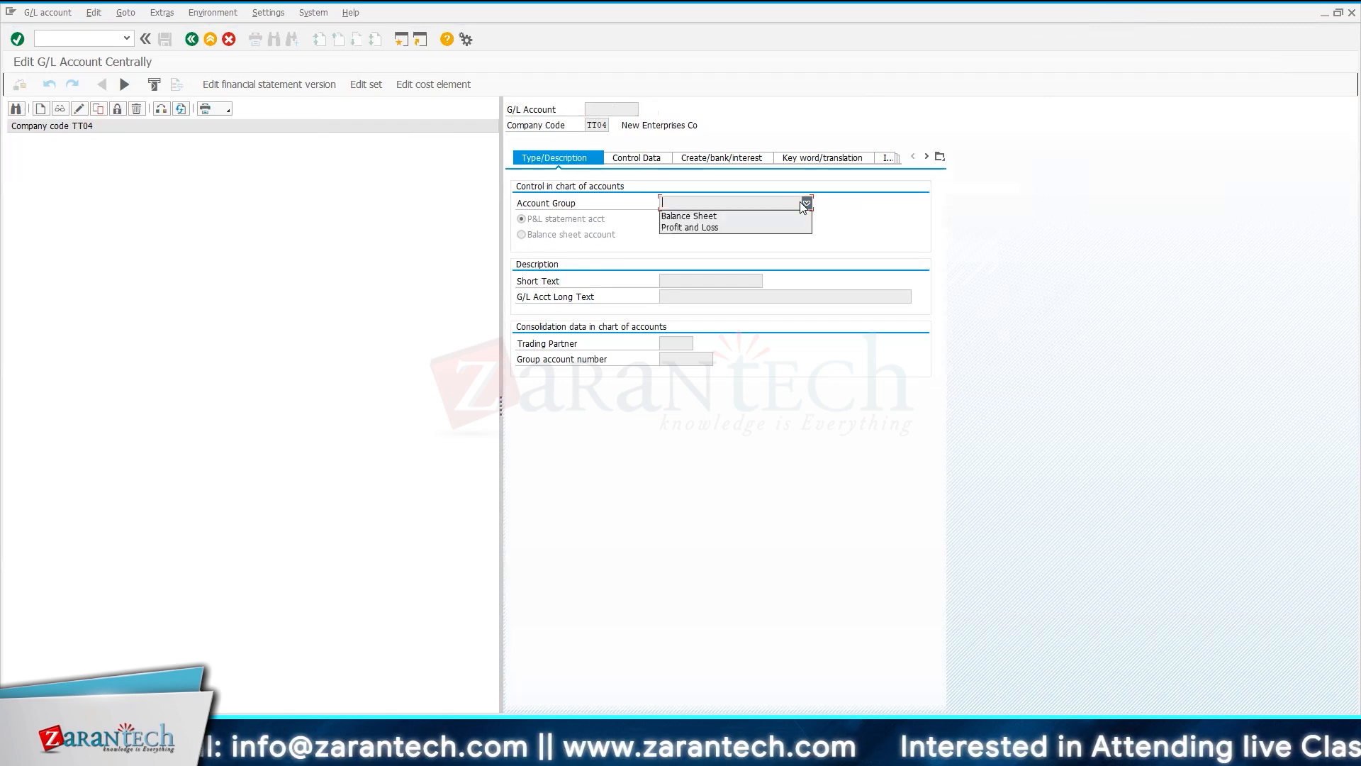
left_click(766, 234)
left_click(599, 111)
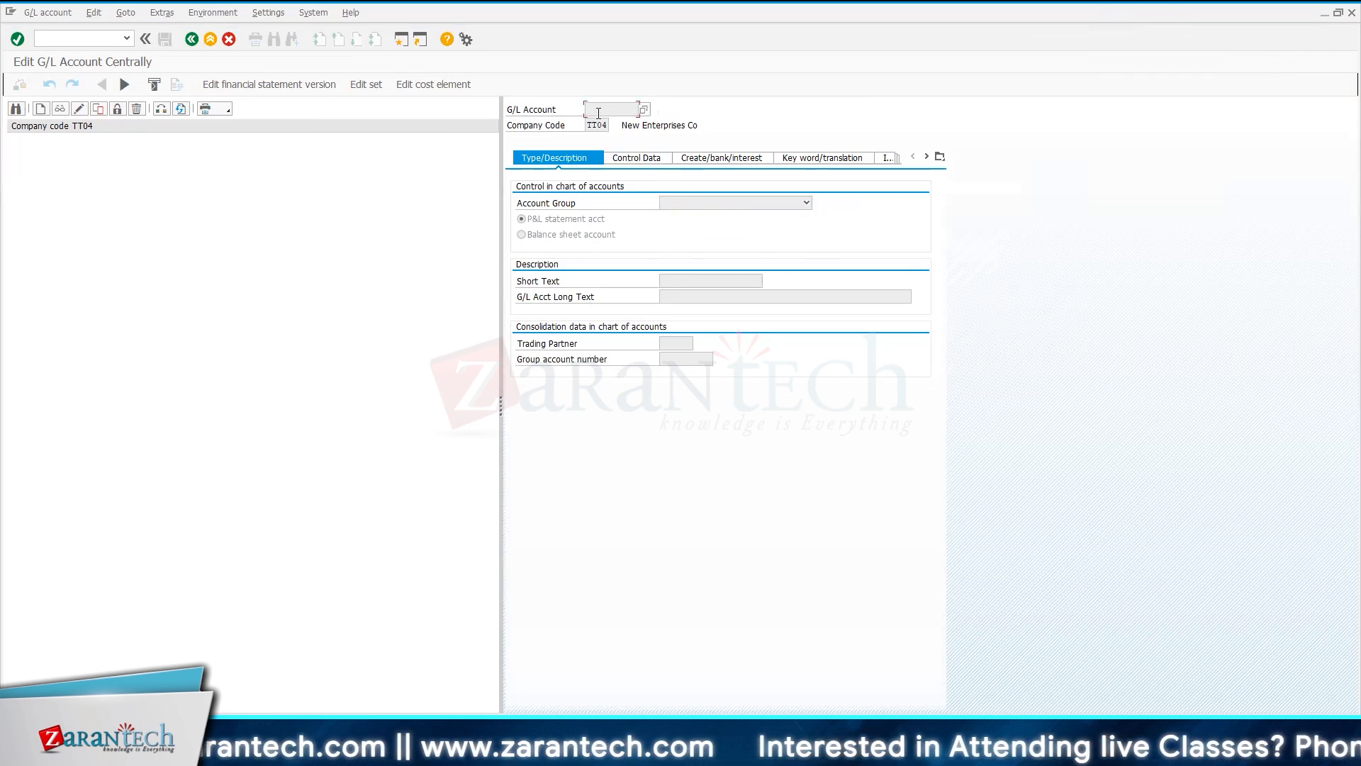
- Start creating G/L account 2000000 in company code TT04 and assign it the Balance Sheet account group
left_click(44, 112)
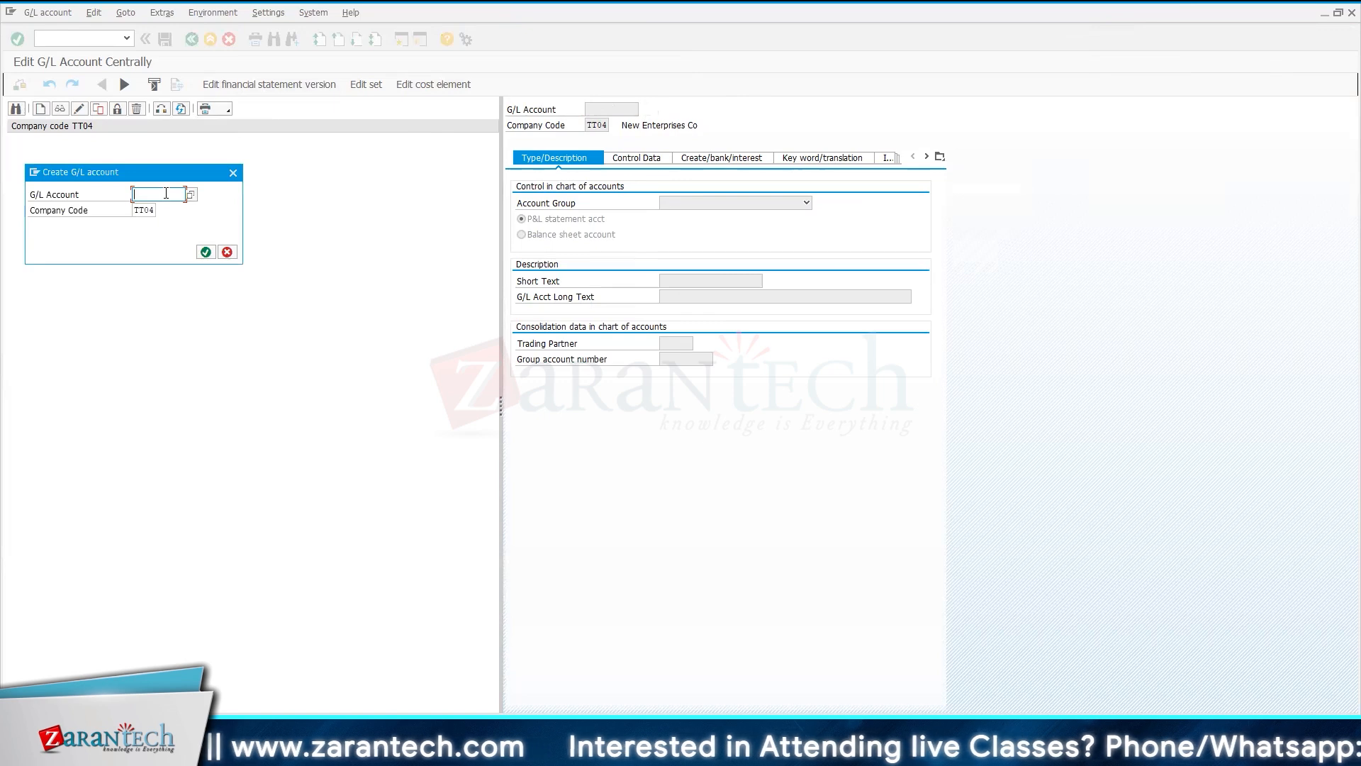
type("20")
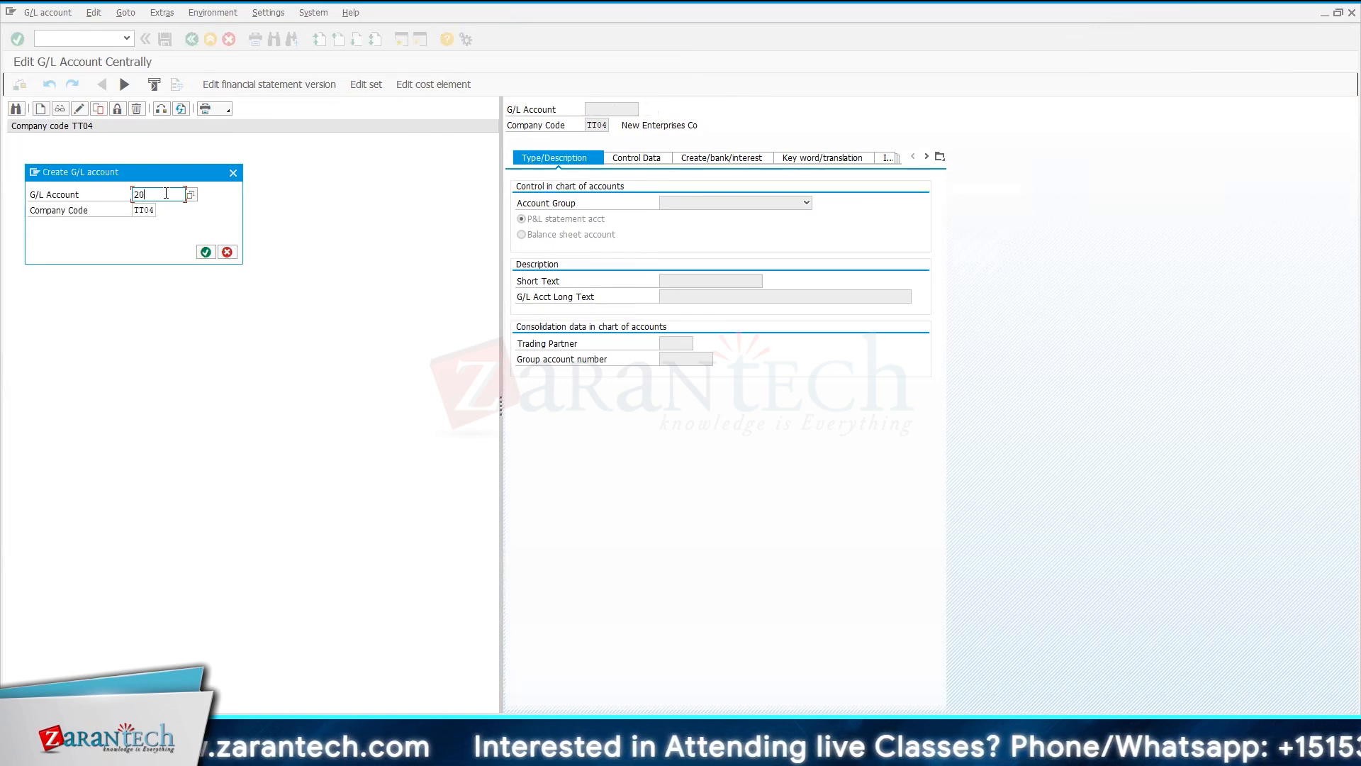
type("0000")
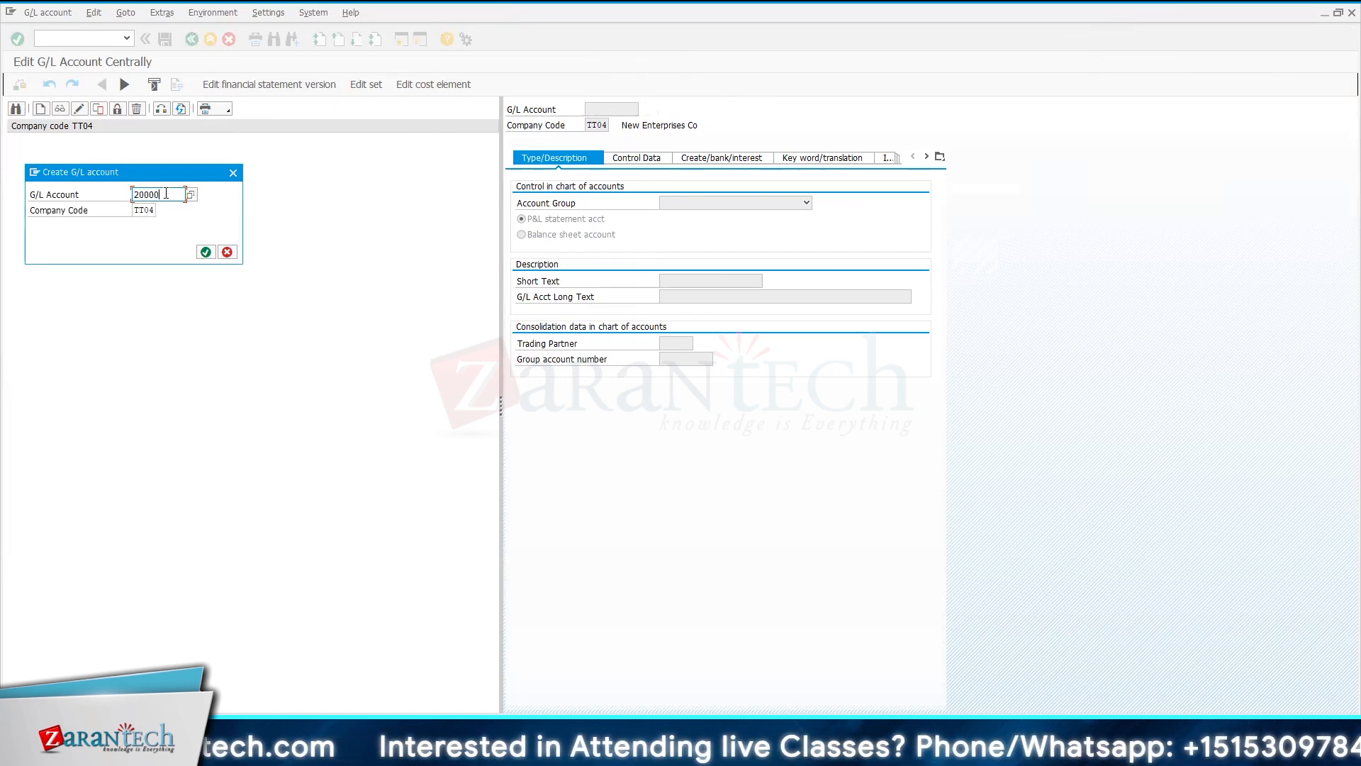
type("0")
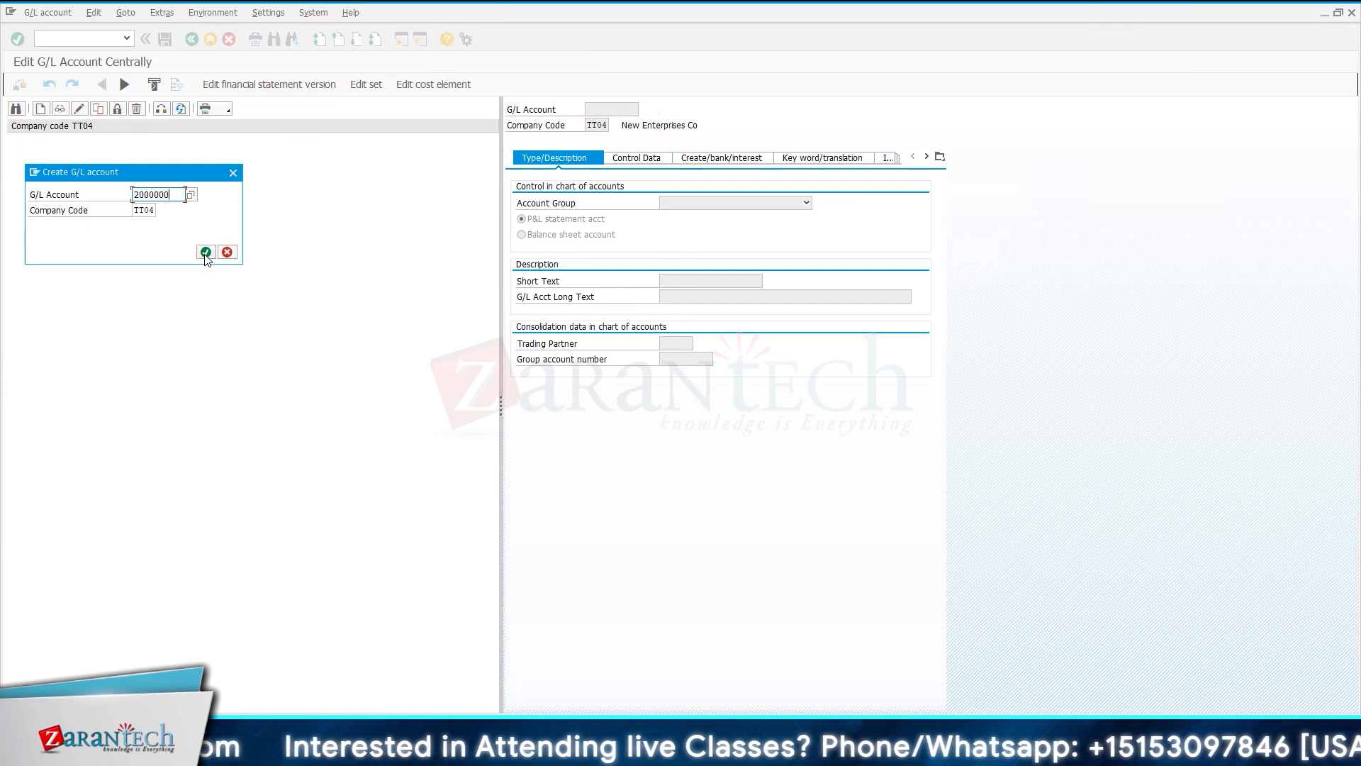
left_click(205, 252)
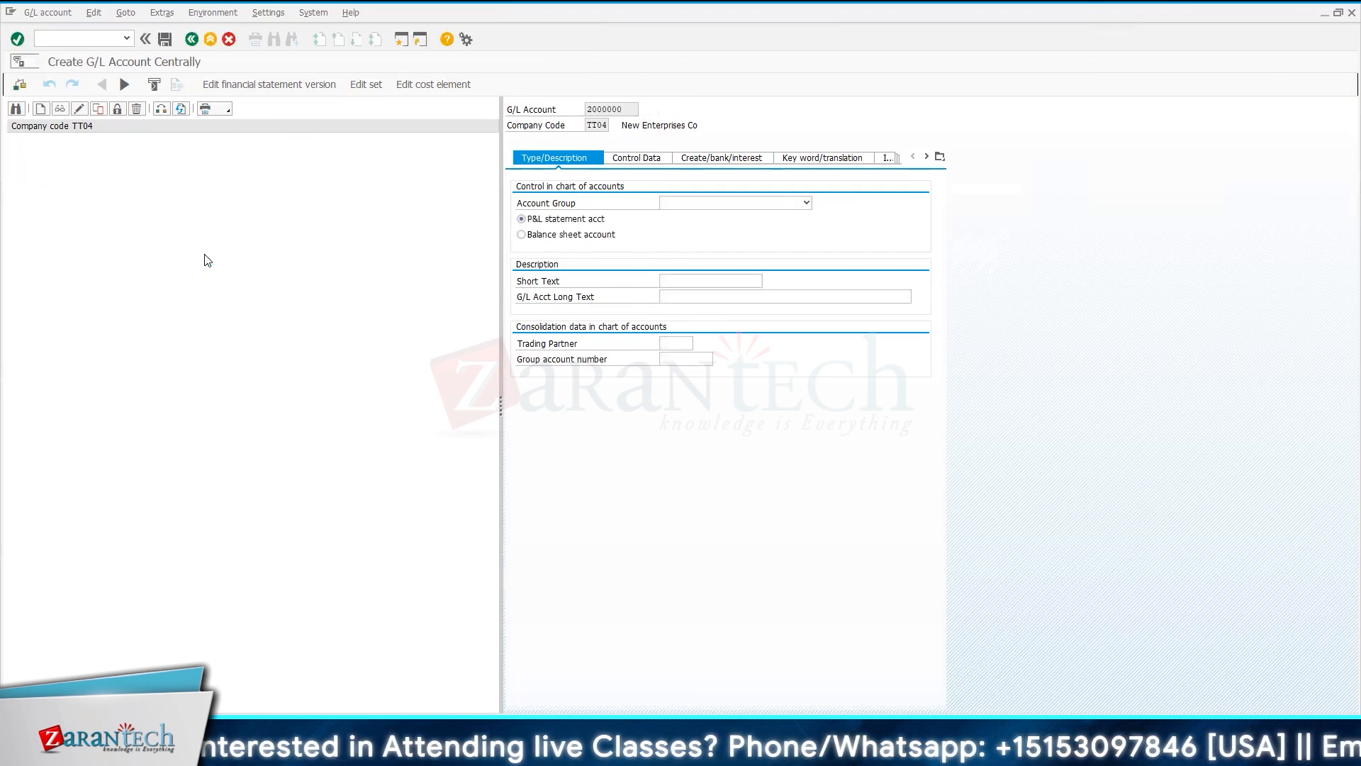
left_click(756, 203)
left_click(691, 216)
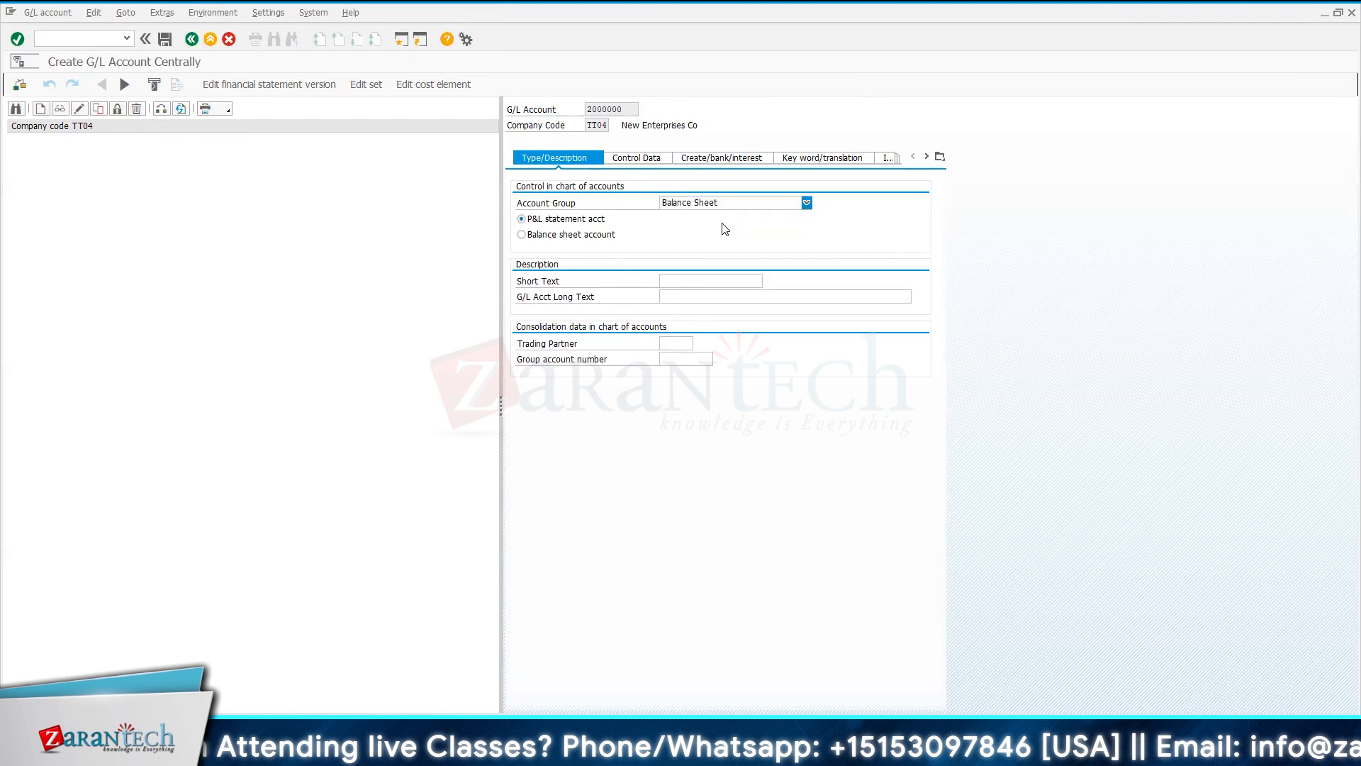
- Try to mark the new account as a balance sheet account and edit its description, reselecting the Balance Sheet account group
left_click(689, 279)
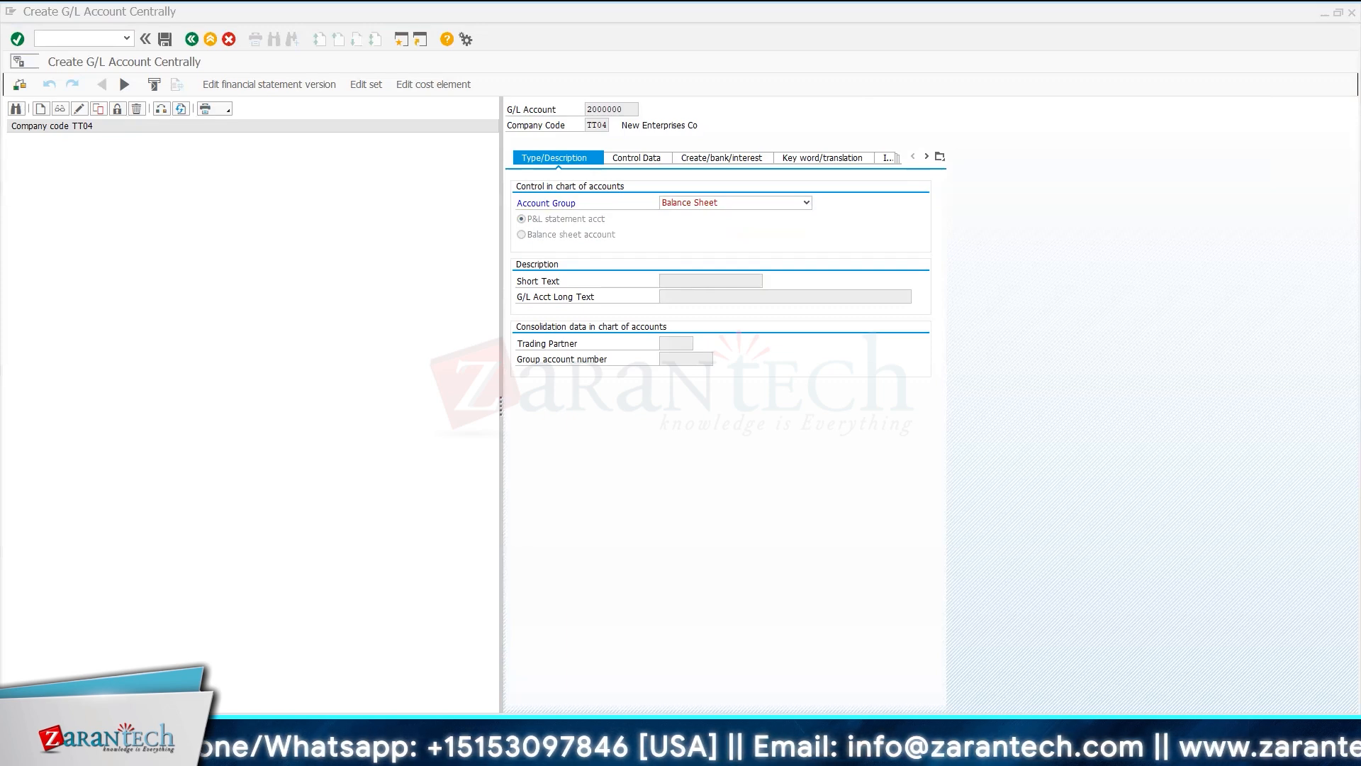
right_click(672, 279)
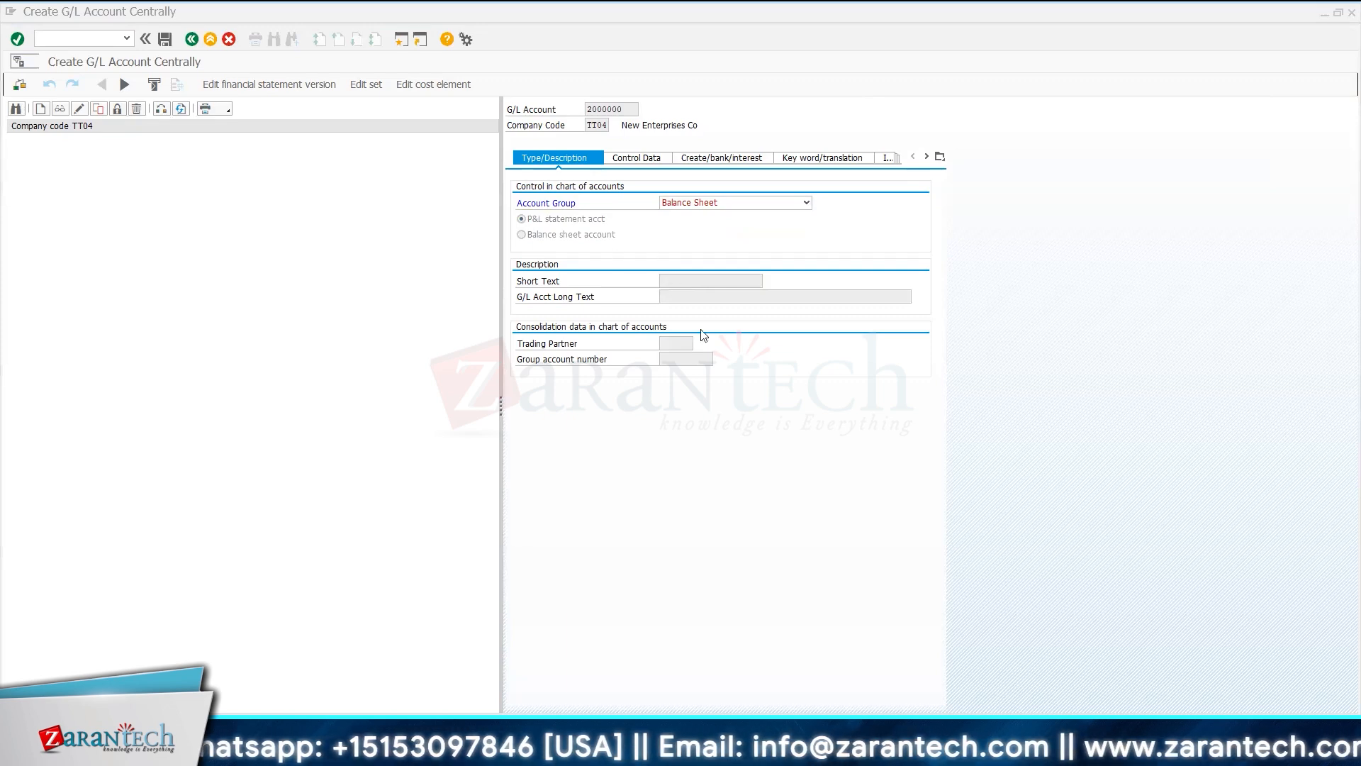
left_click(679, 271)
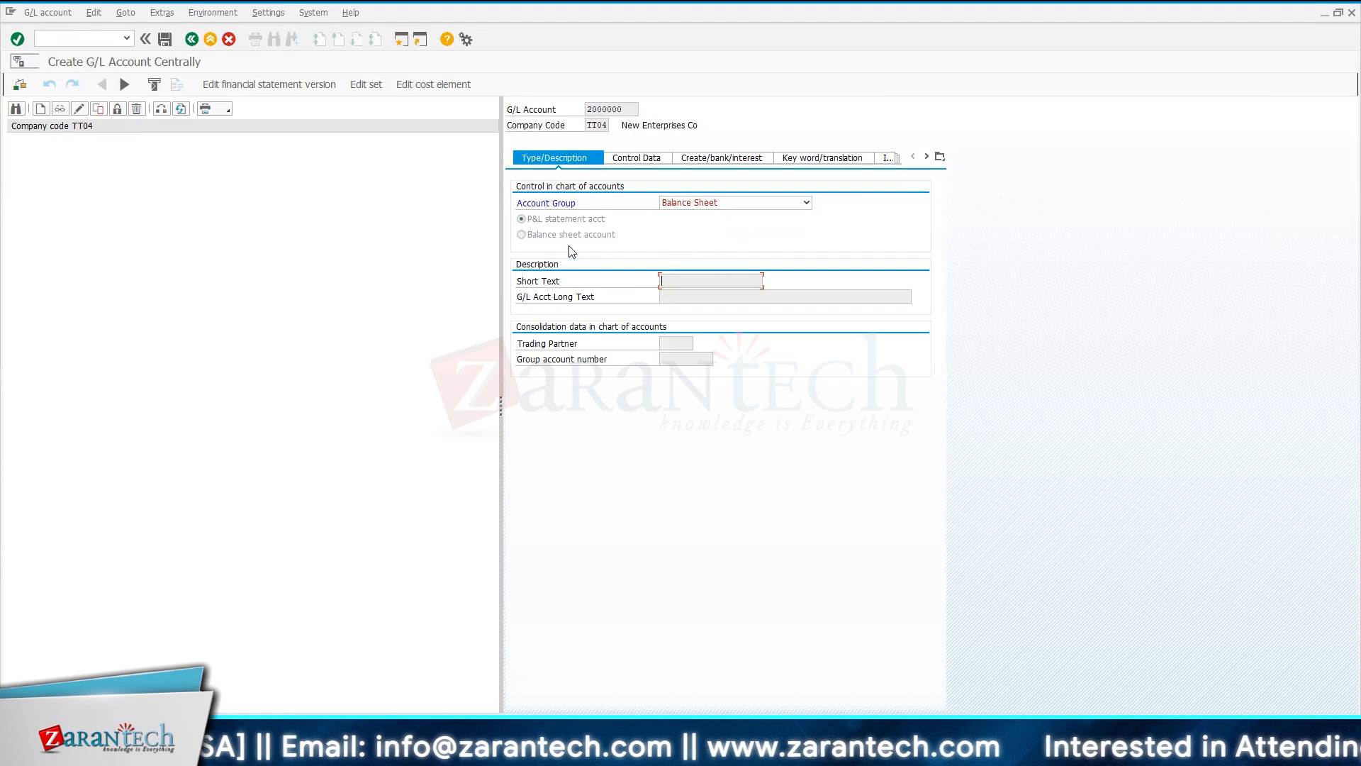
left_click(523, 237)
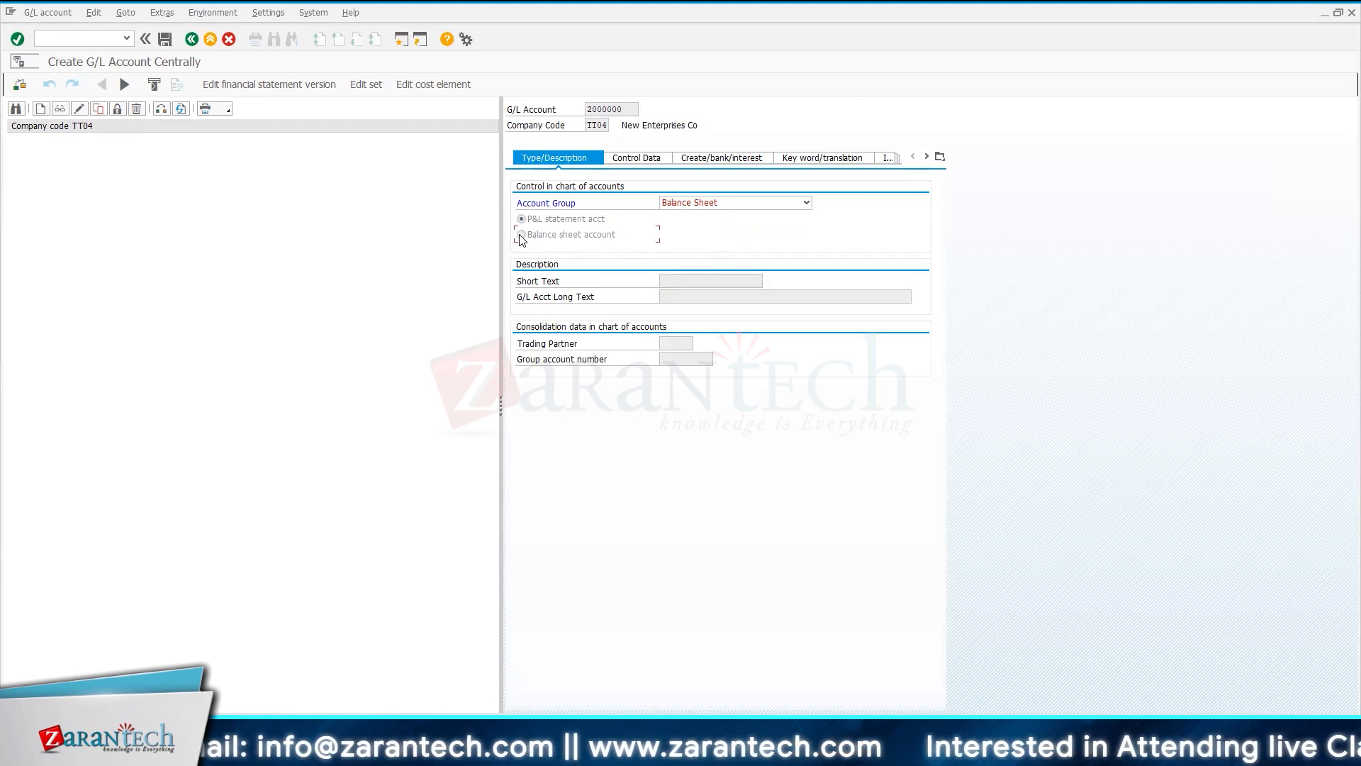
left_click(698, 205)
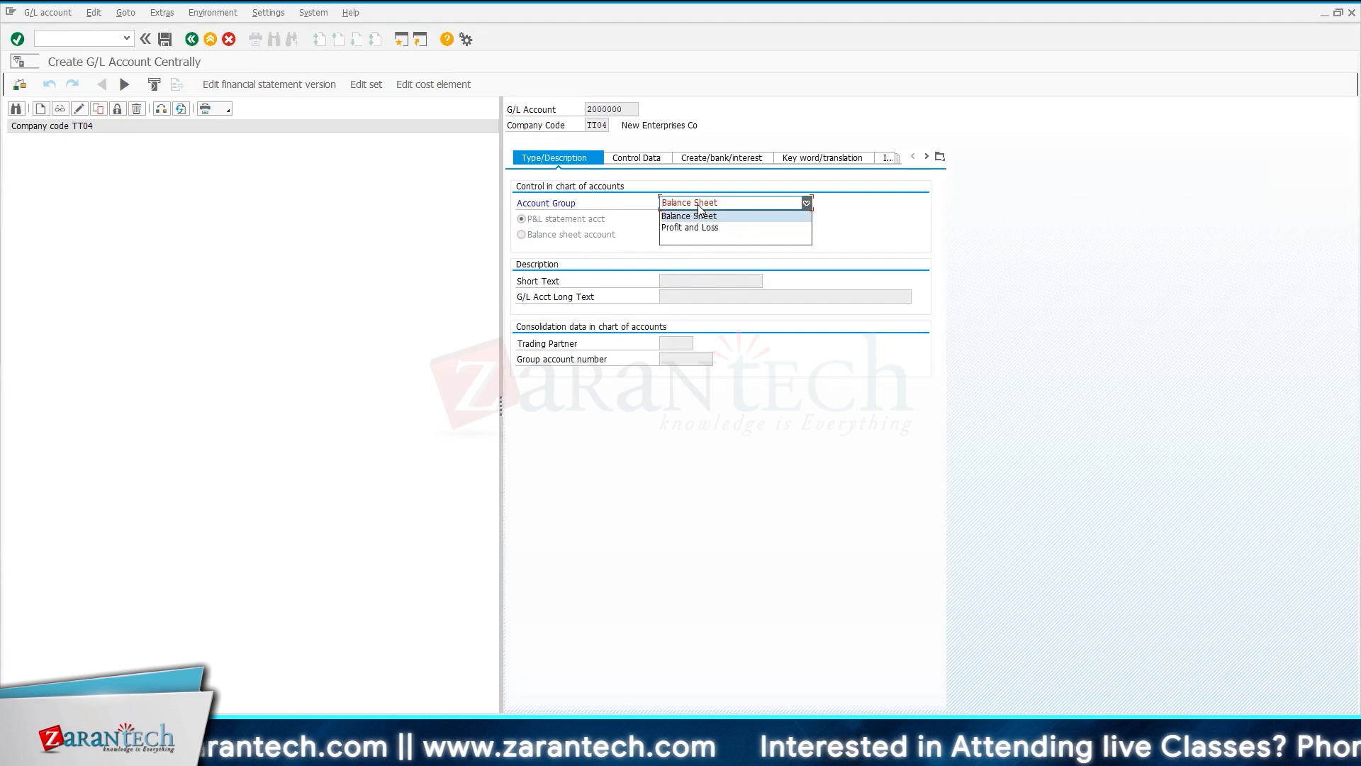
left_click(698, 206)
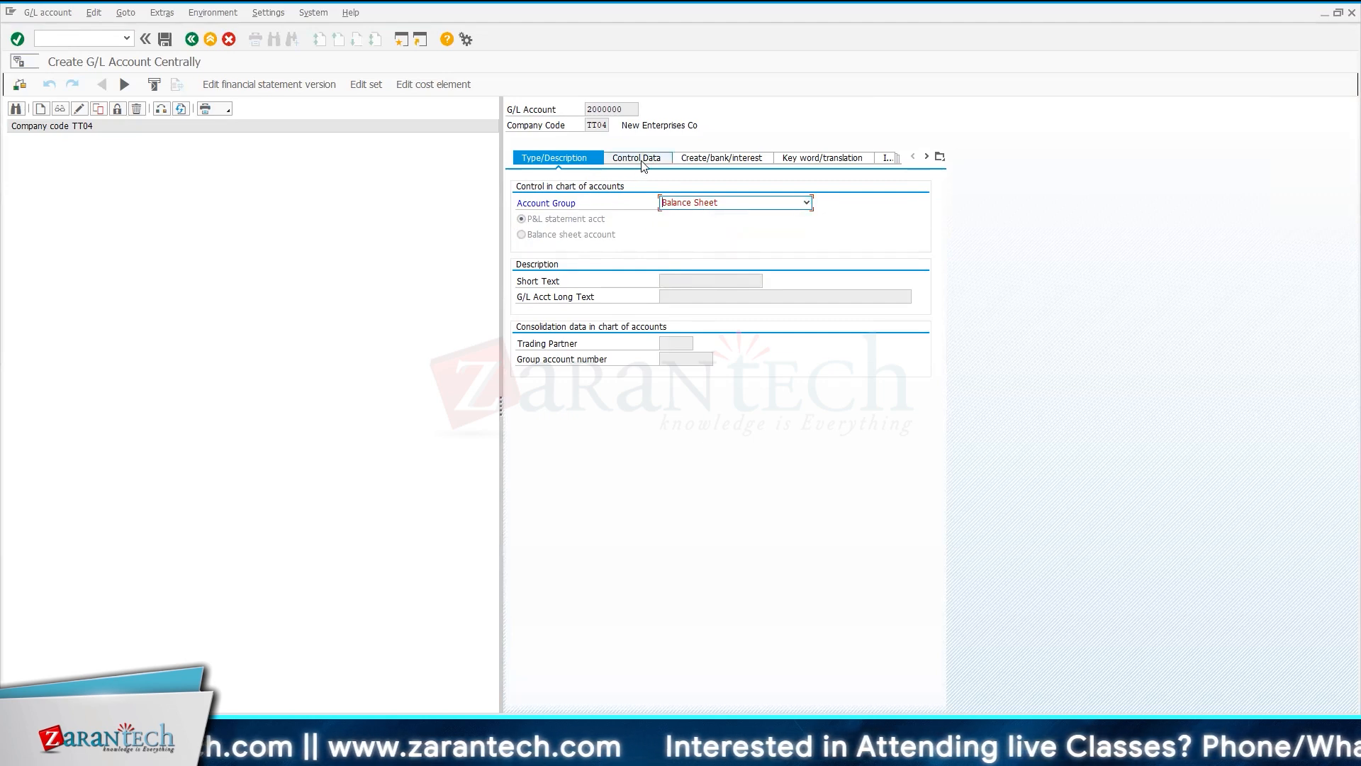
left_click(684, 282)
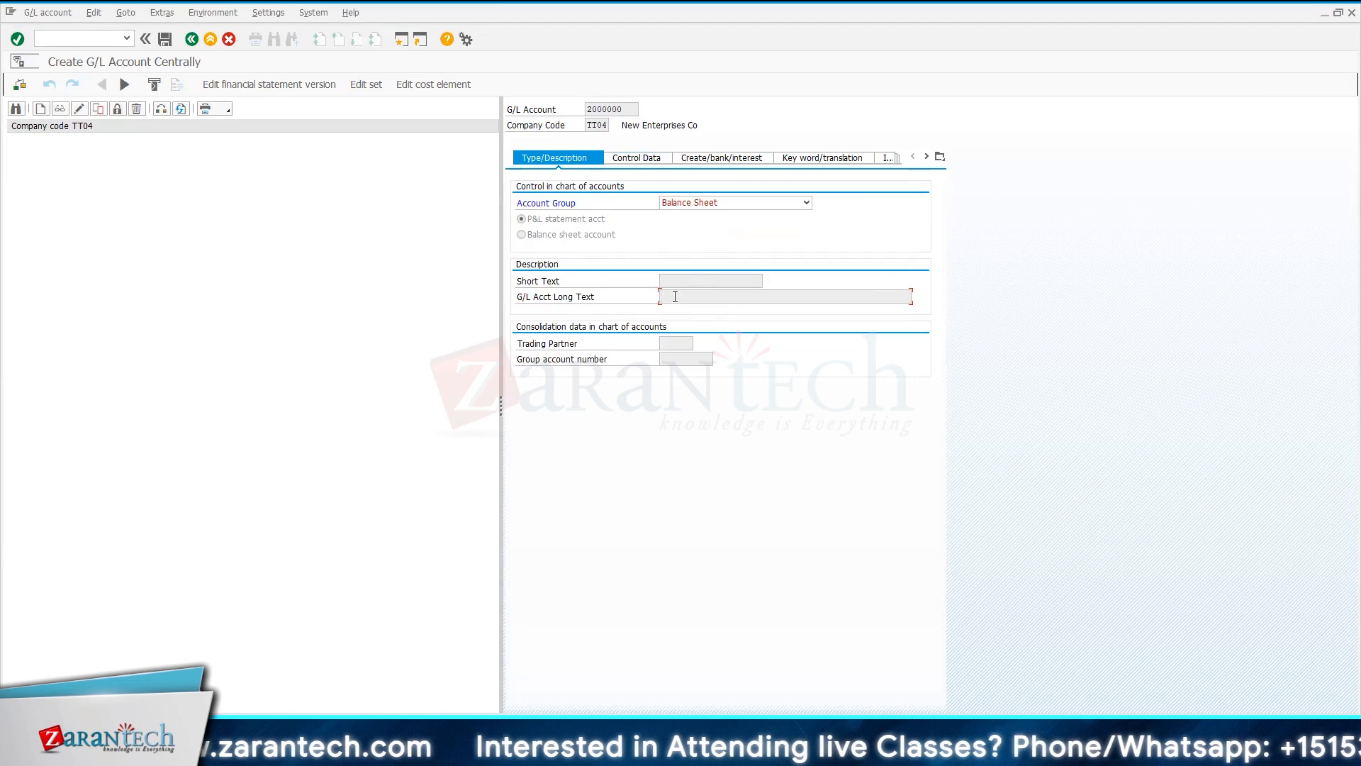
left_click(708, 204)
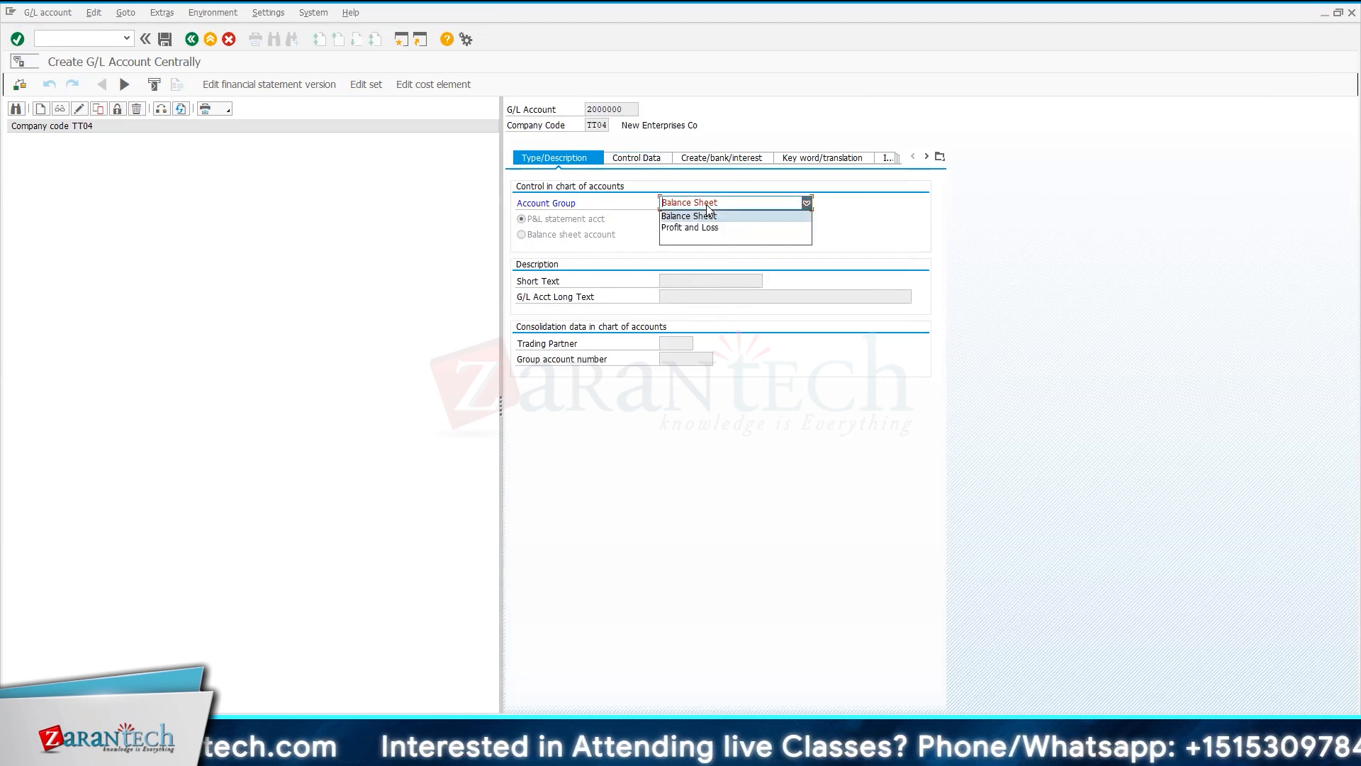
left_click(707, 212)
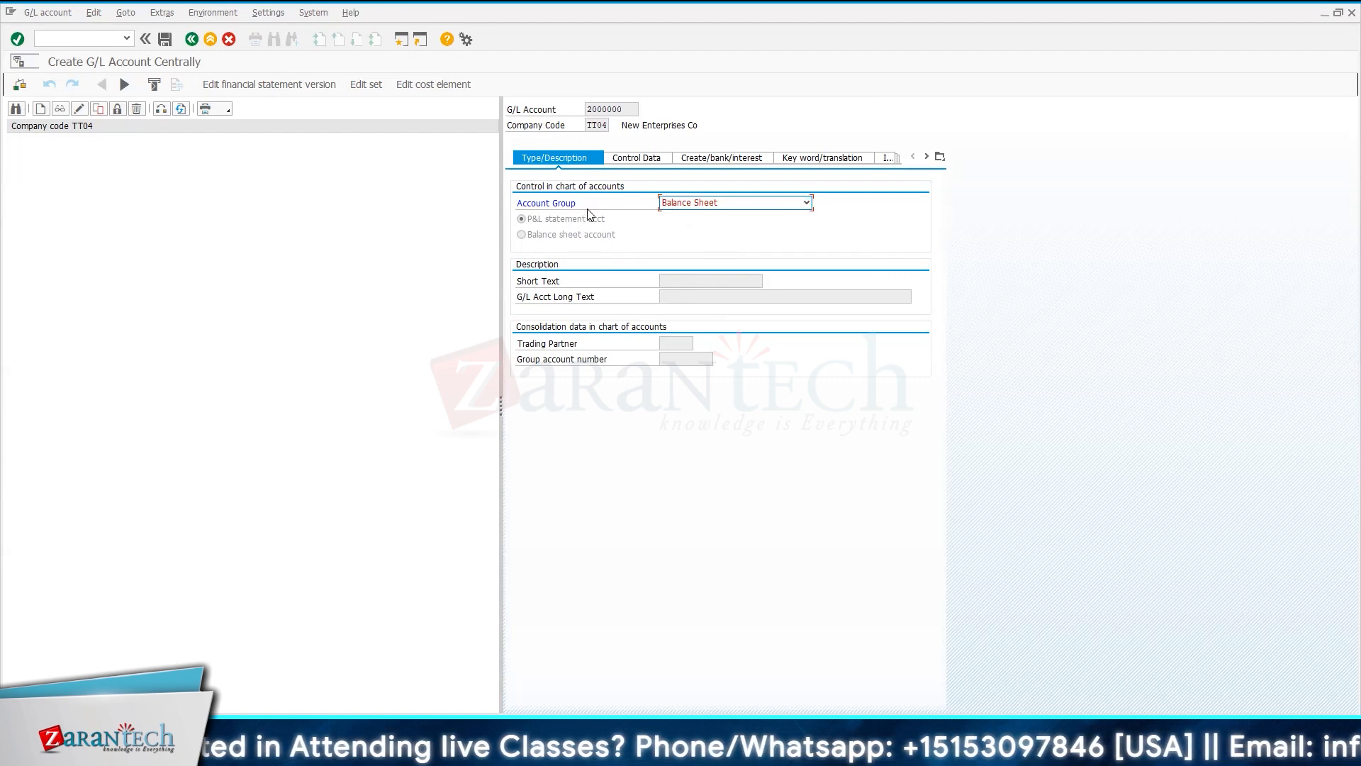
left_click(525, 241)
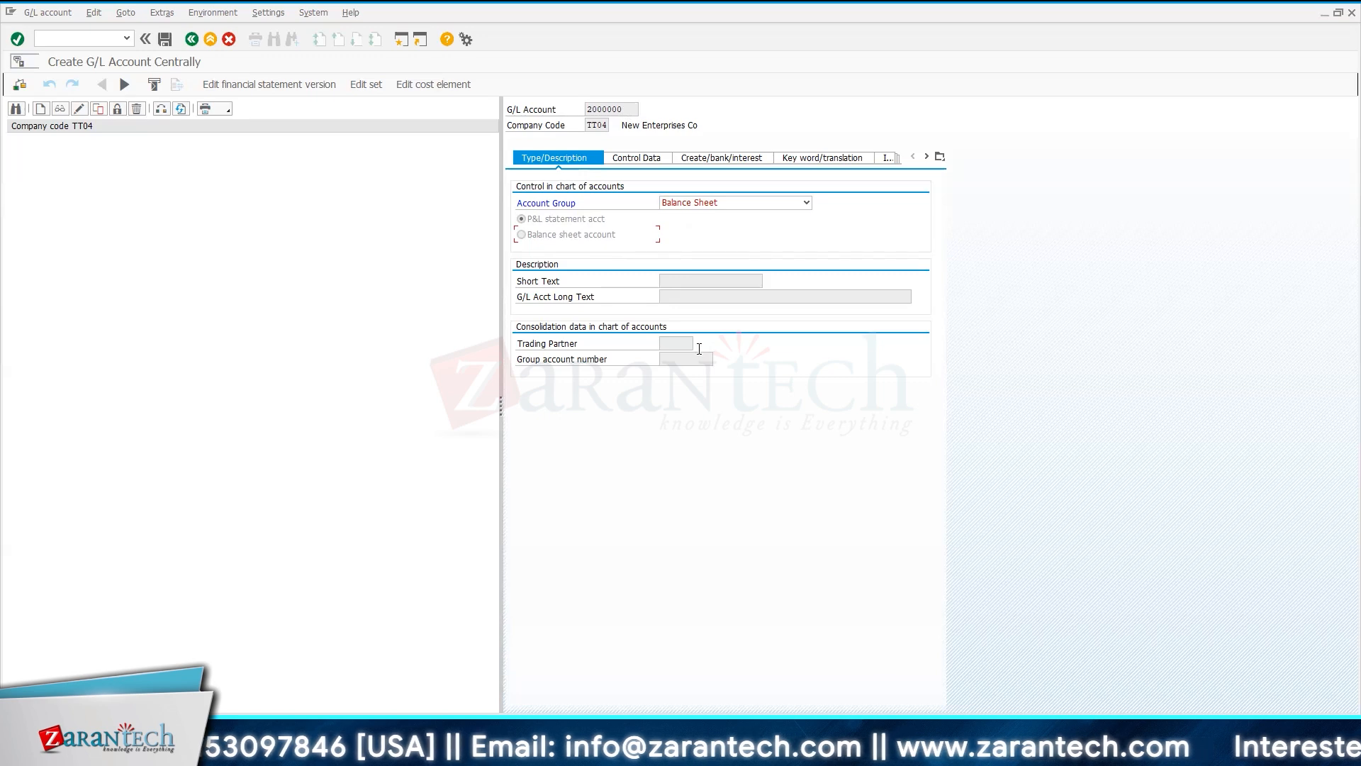
left_click_drag(628, 109, 558, 113)
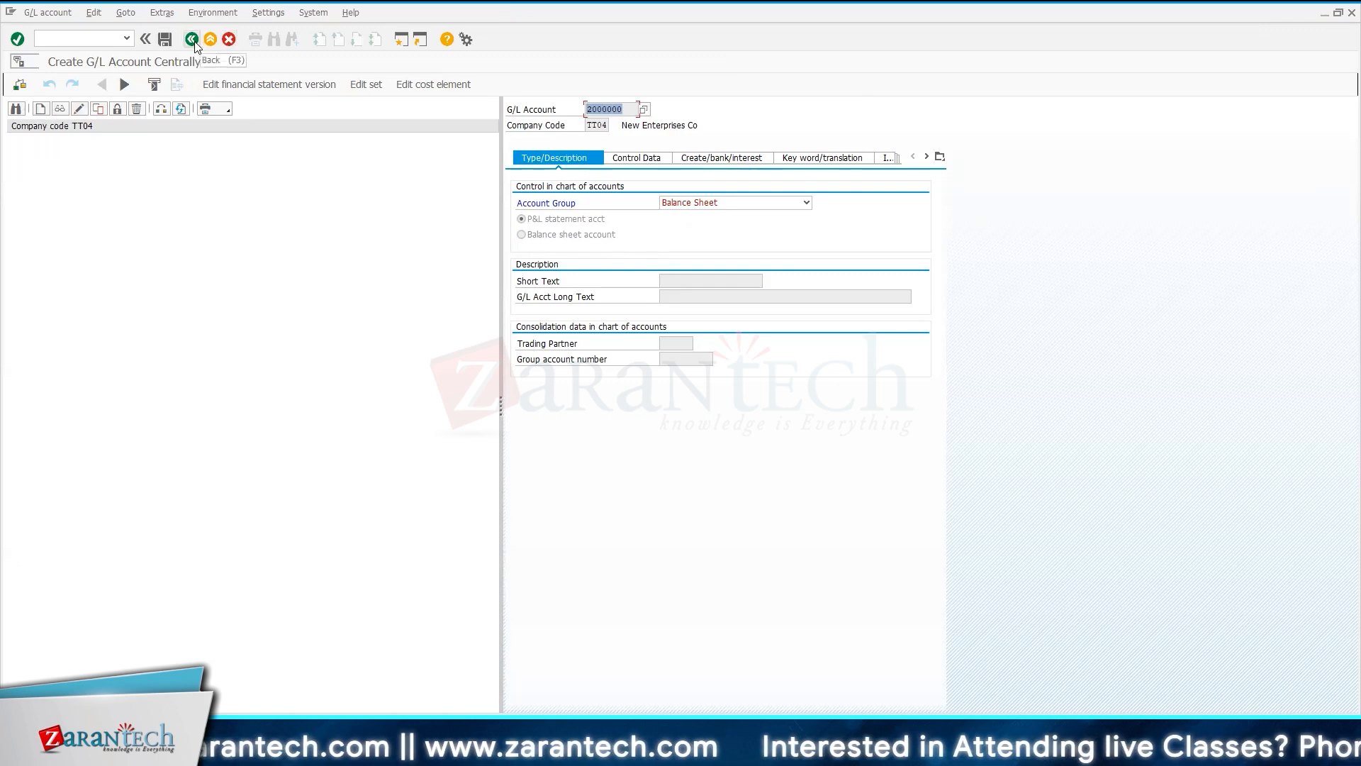
key("Tab")
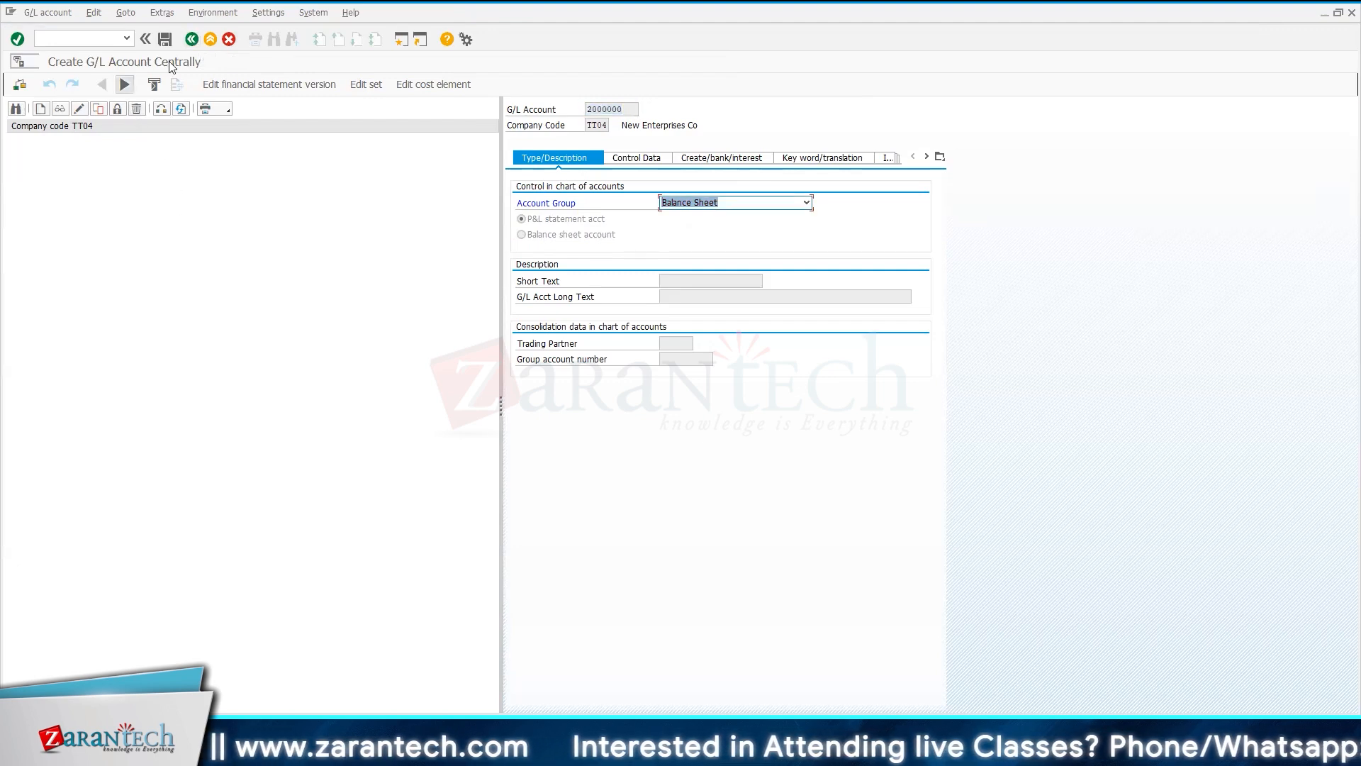
left_click(228, 40)
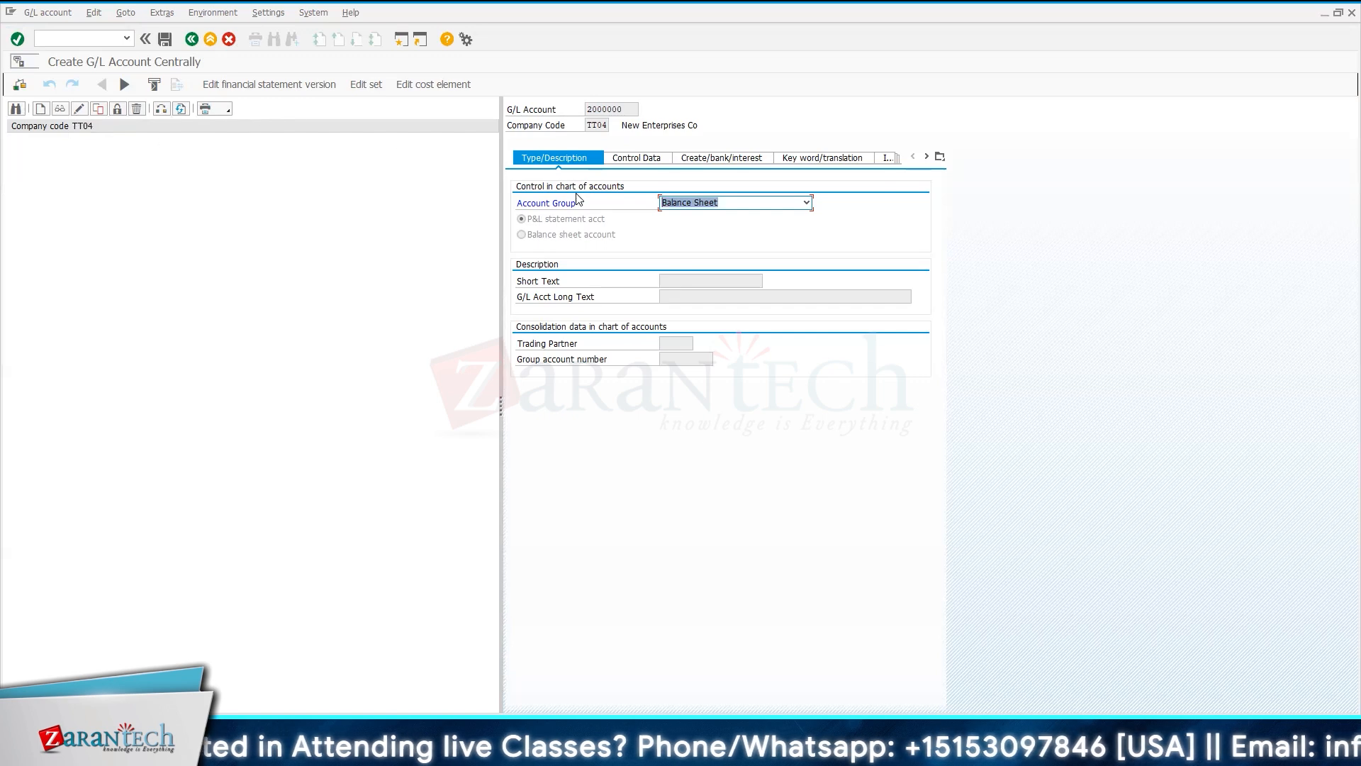
- Abandon the unfinished G/L account 2000000 and reopen FS00 - Centrally from the individual processing of G/L accounts
left_click(226, 38)
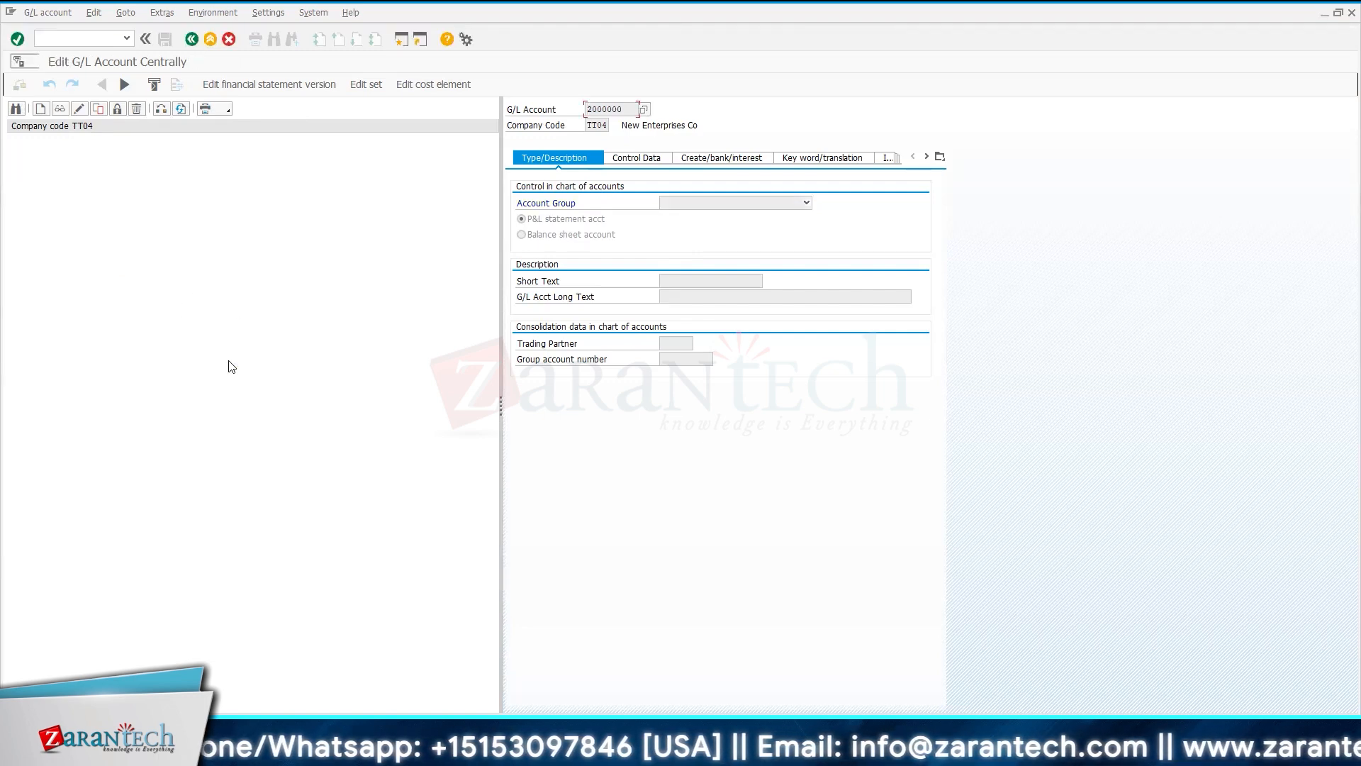
left_click(229, 40)
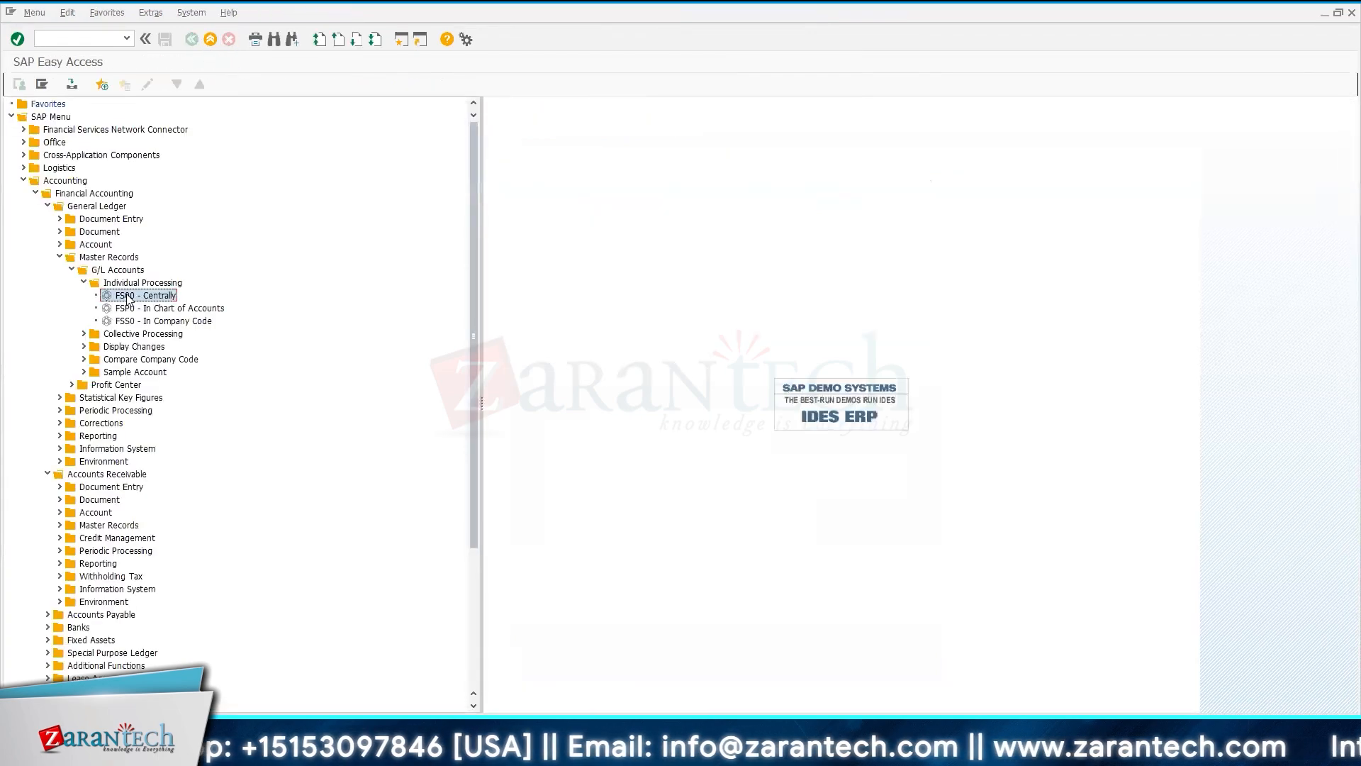
double_click(127, 296)
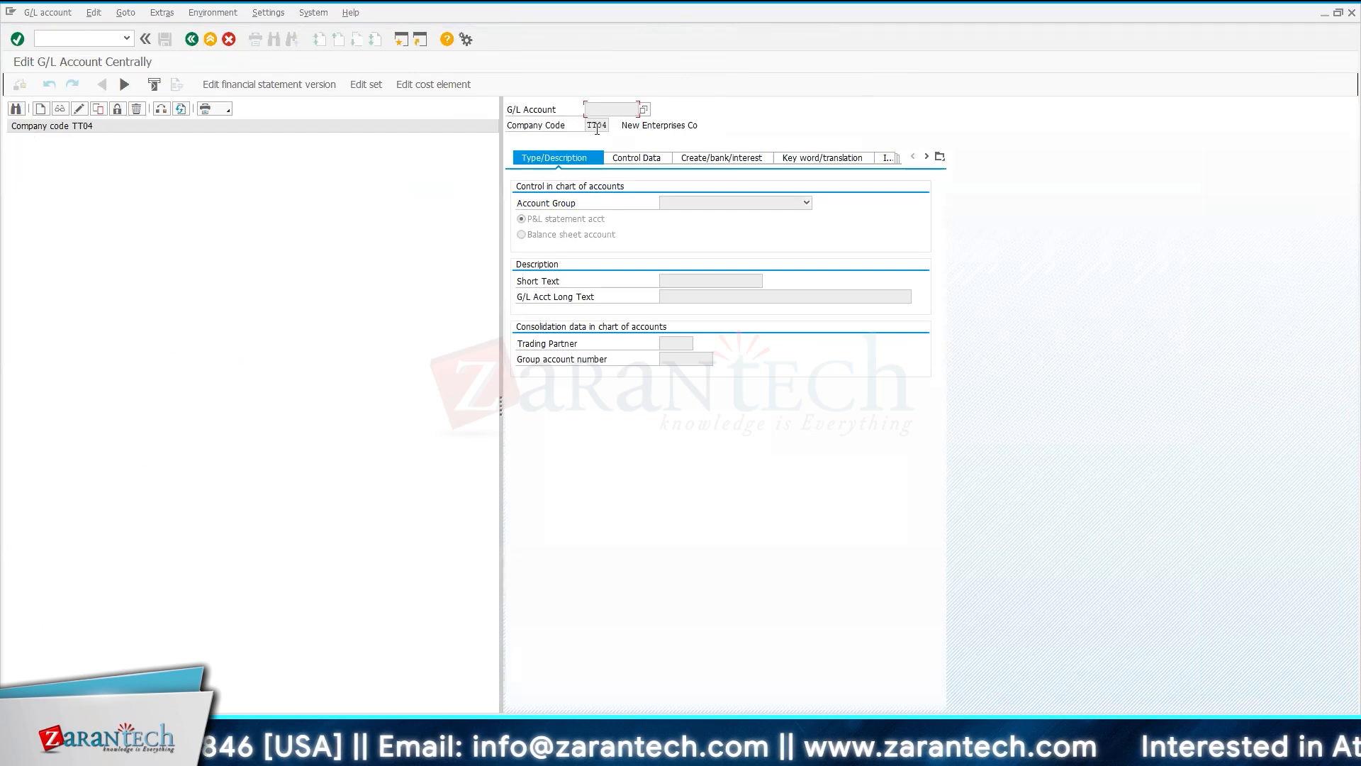
- Start creating G/L account 300100 in company code TT04
left_click(42, 110)
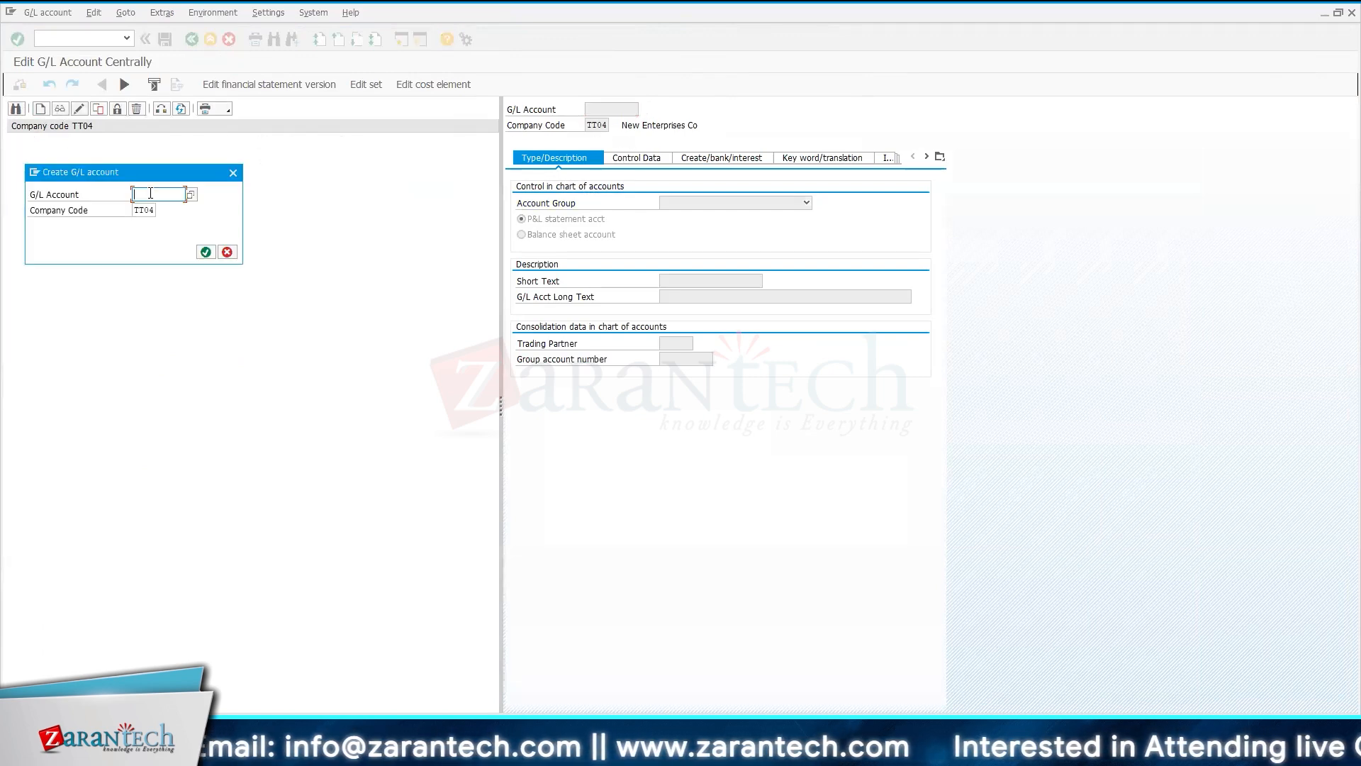
type("3001000")
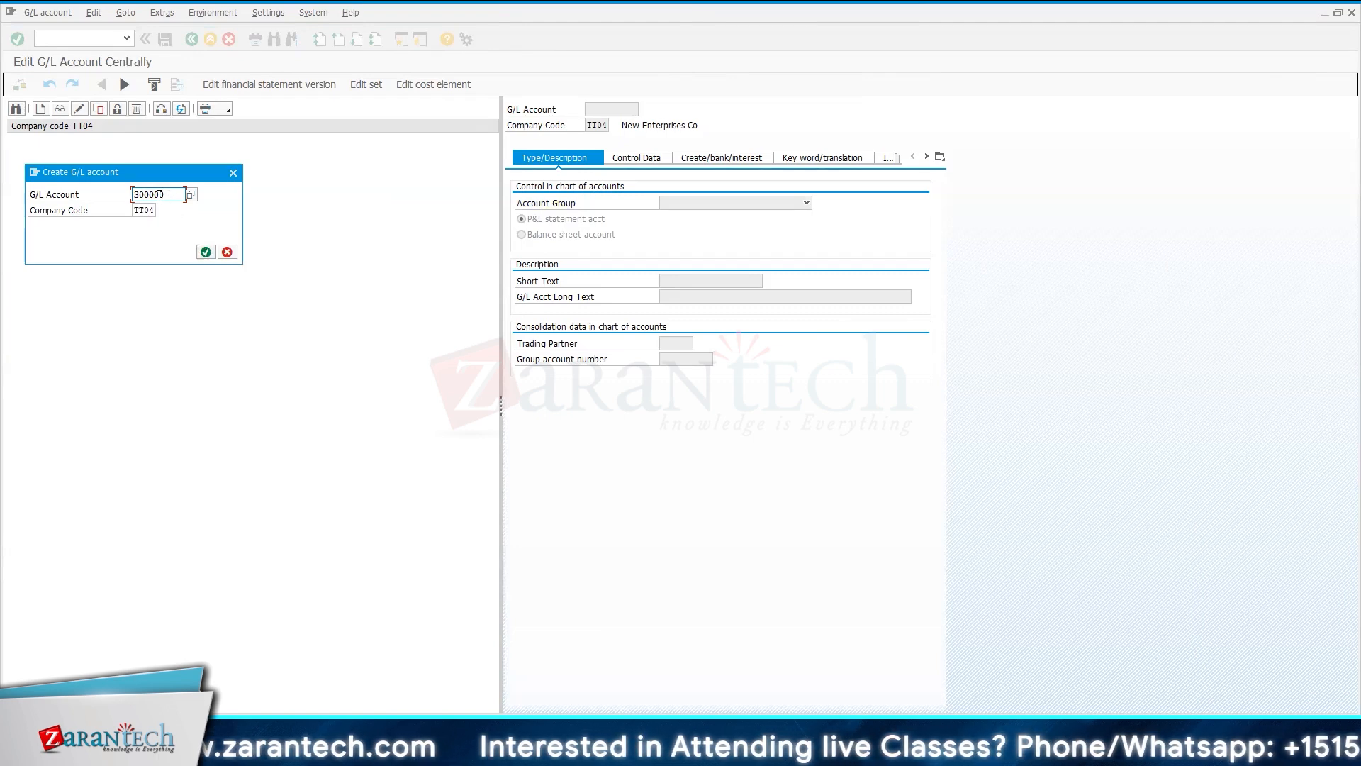
left_click_drag(160, 195, 150, 197)
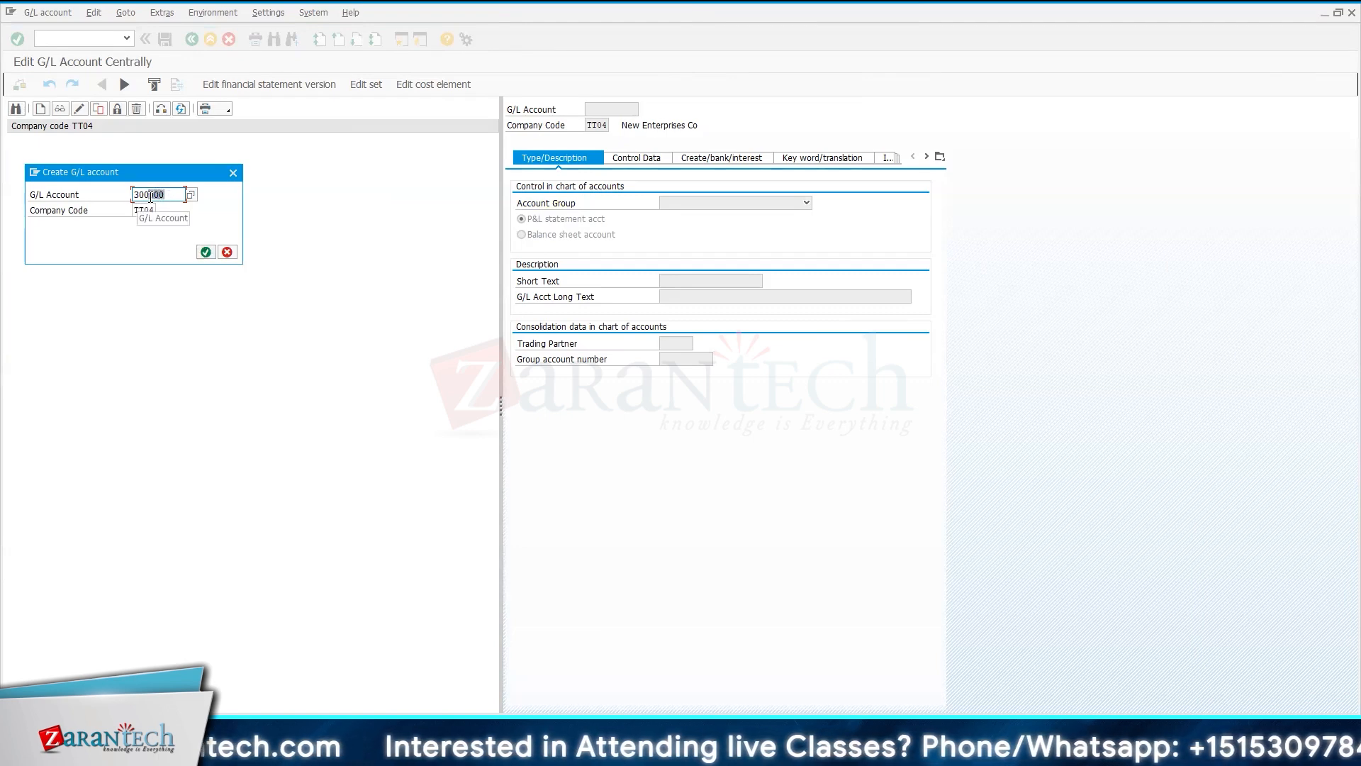
type("100")
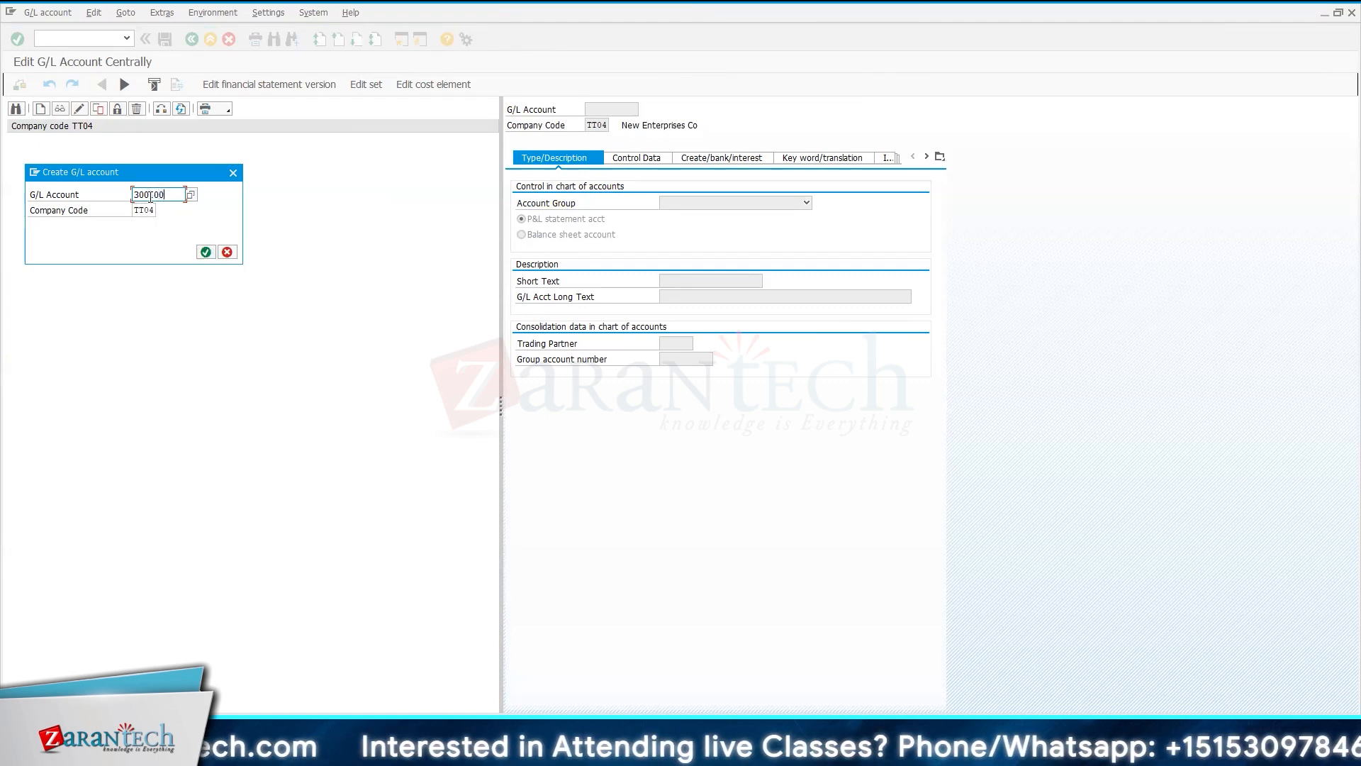
left_click(206, 252)
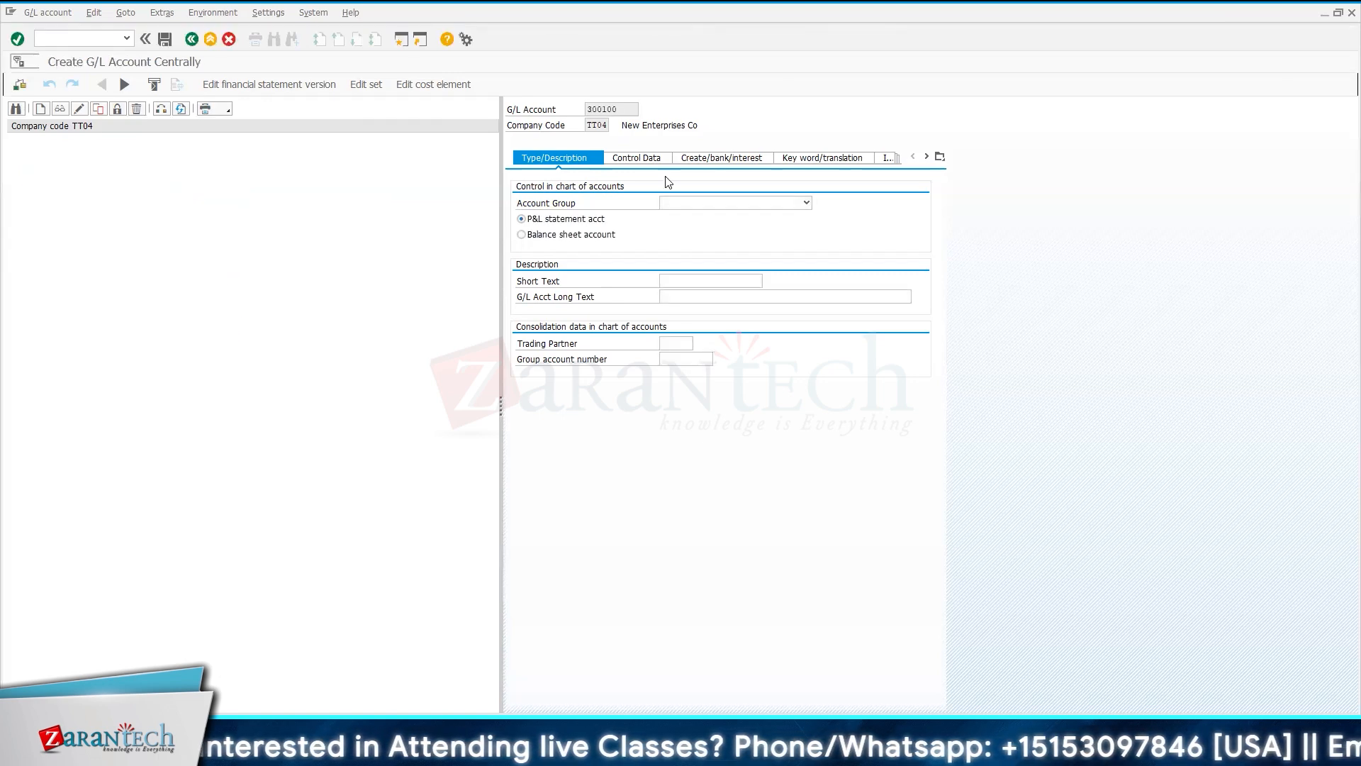
- Assign the new account the Balance Sheet account group and classify it as a balance sheet account
left_click(718, 204)
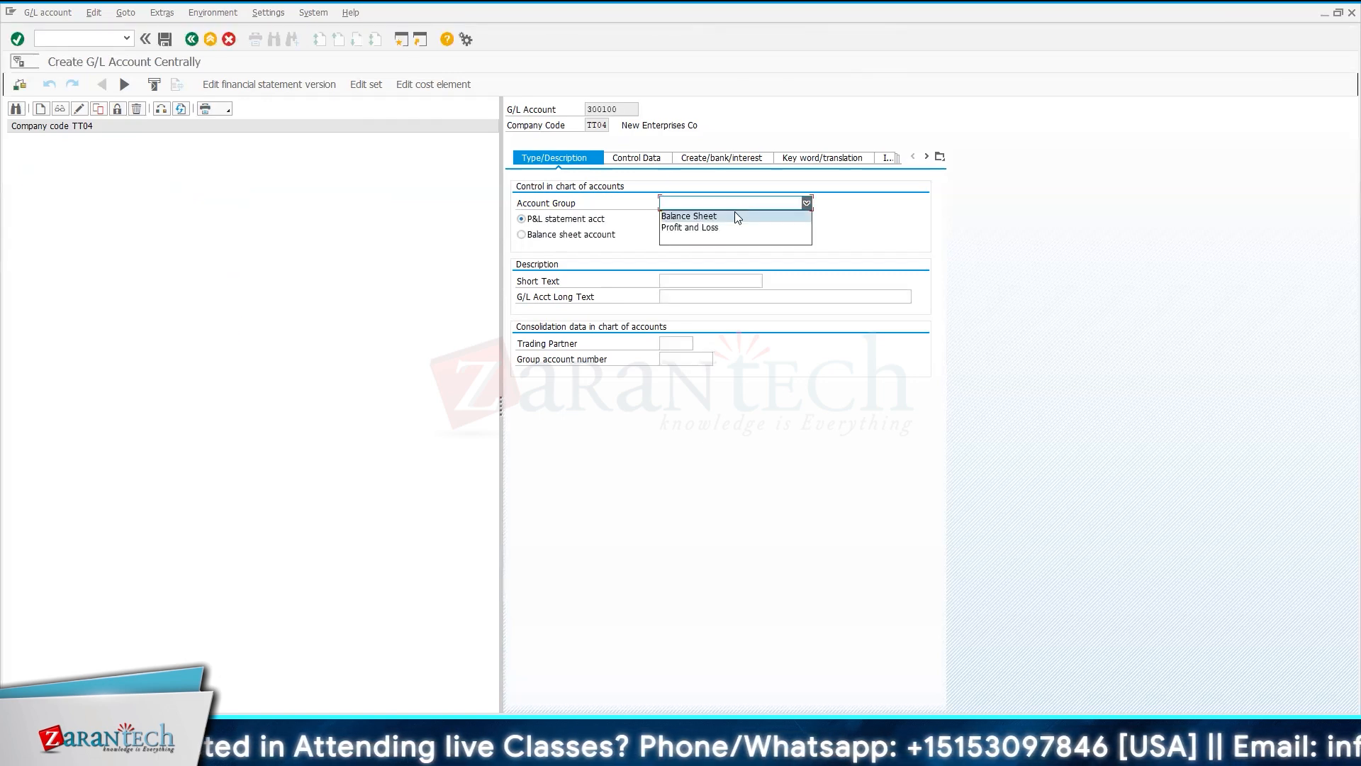
left_click(734, 214)
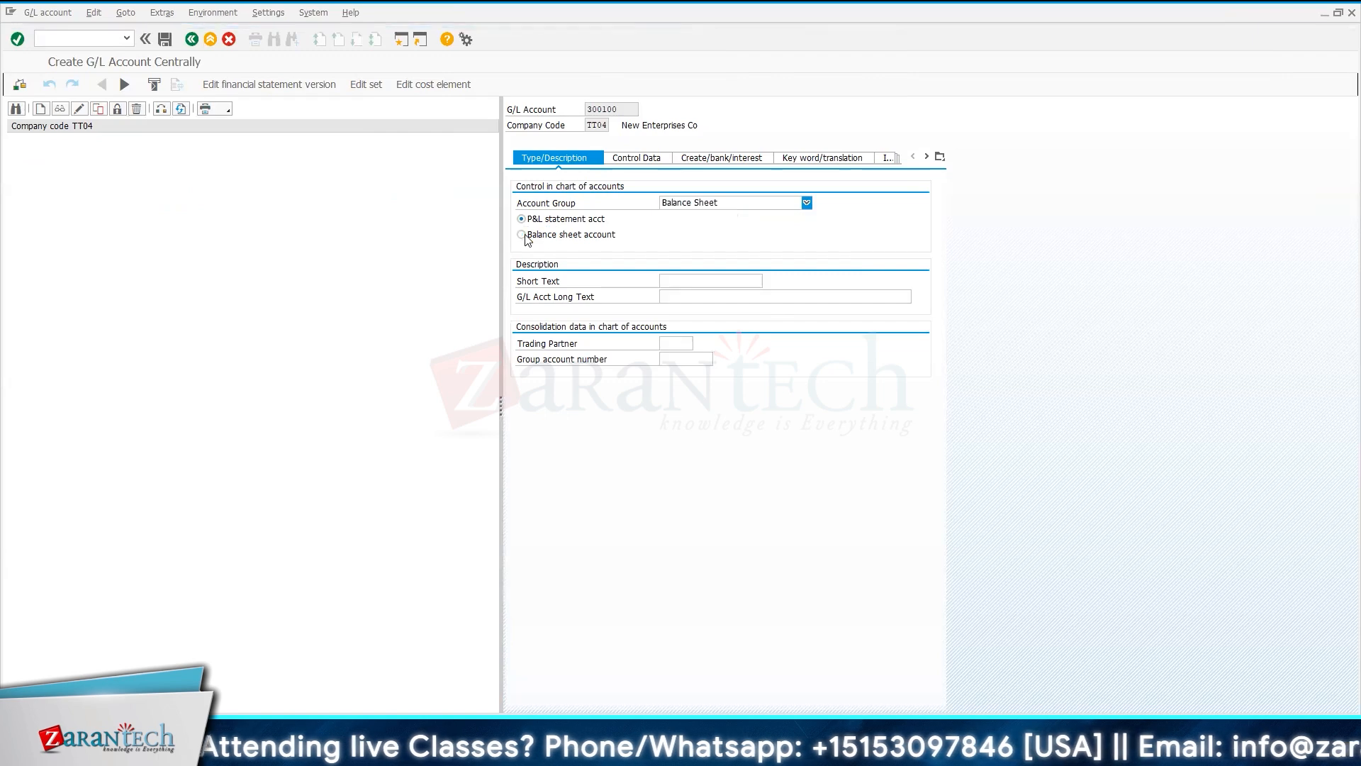
left_click(522, 235)
- Describe the account with the short text "SBI Bank" and the long text "State Bank of India Account"
left_click(675, 280)
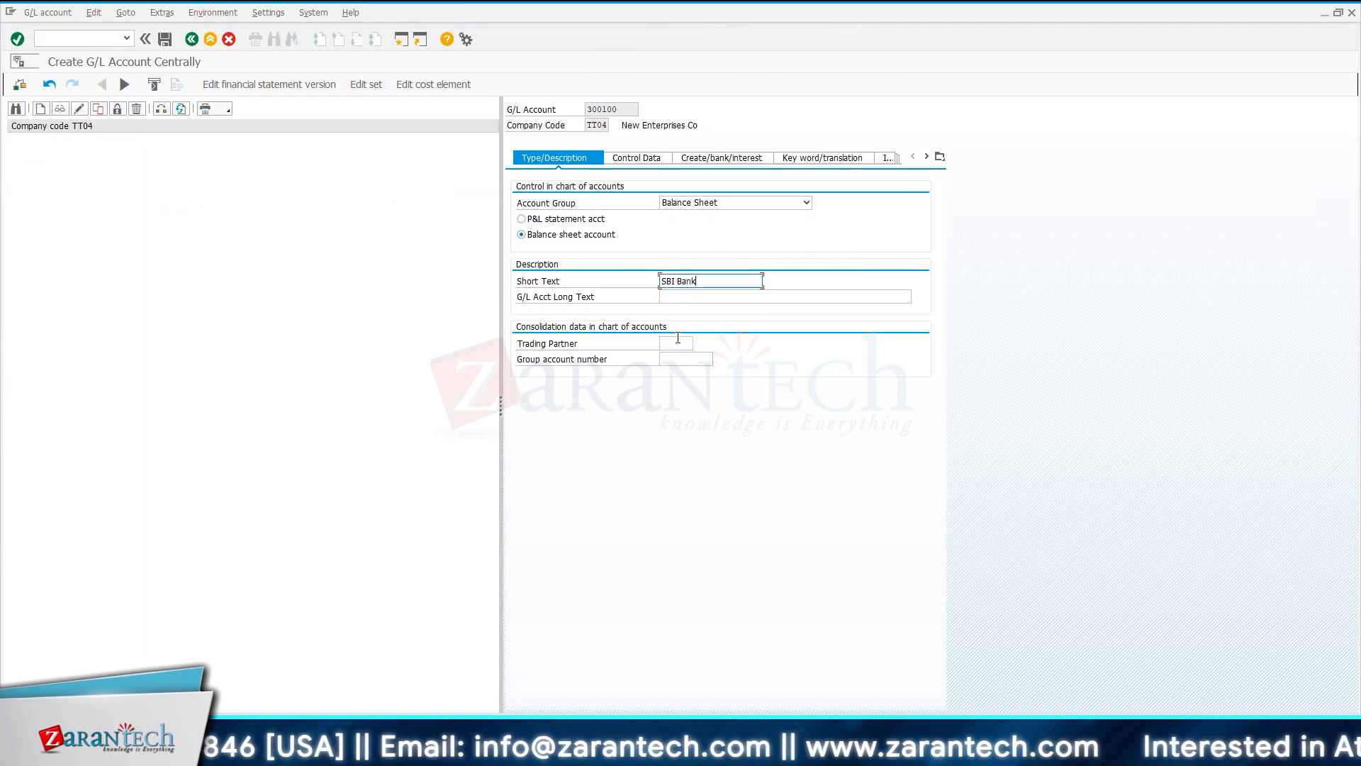
left_click(681, 298)
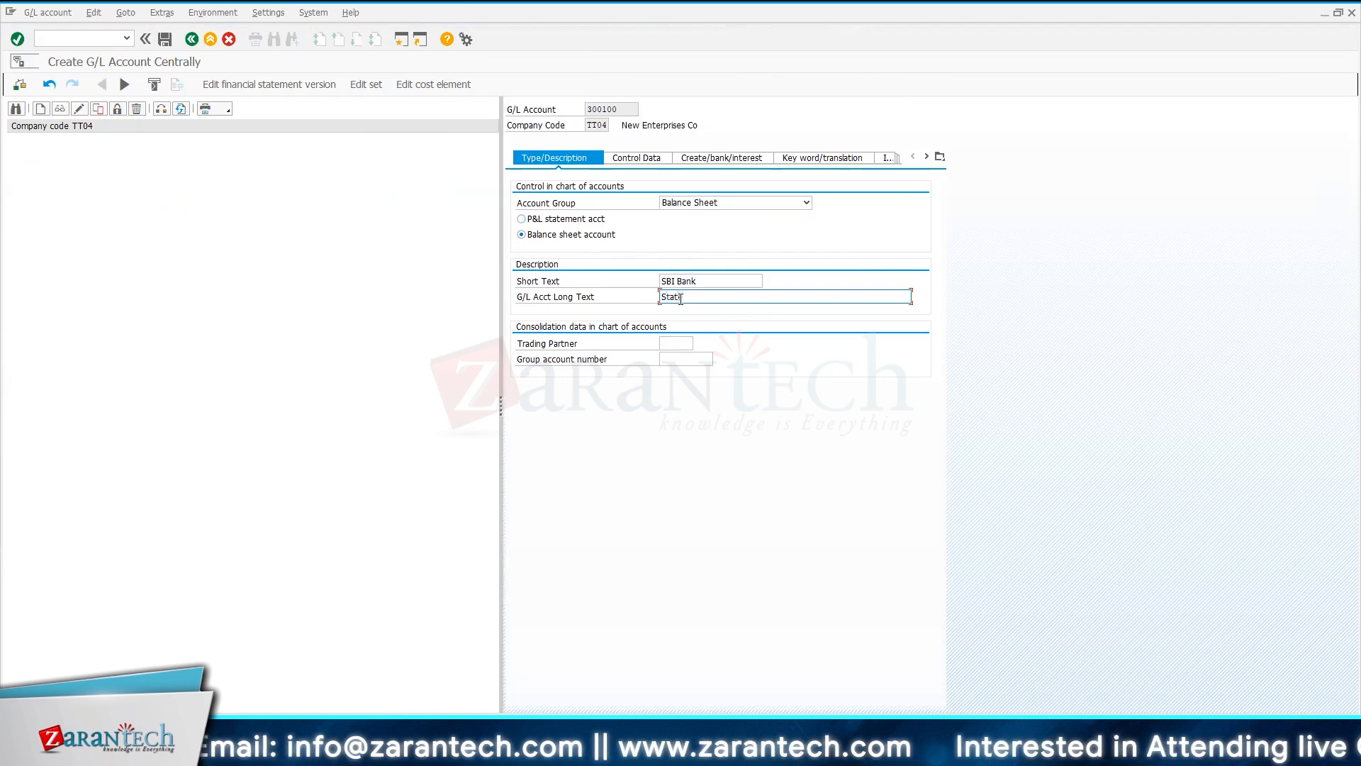
type("State Bank o")
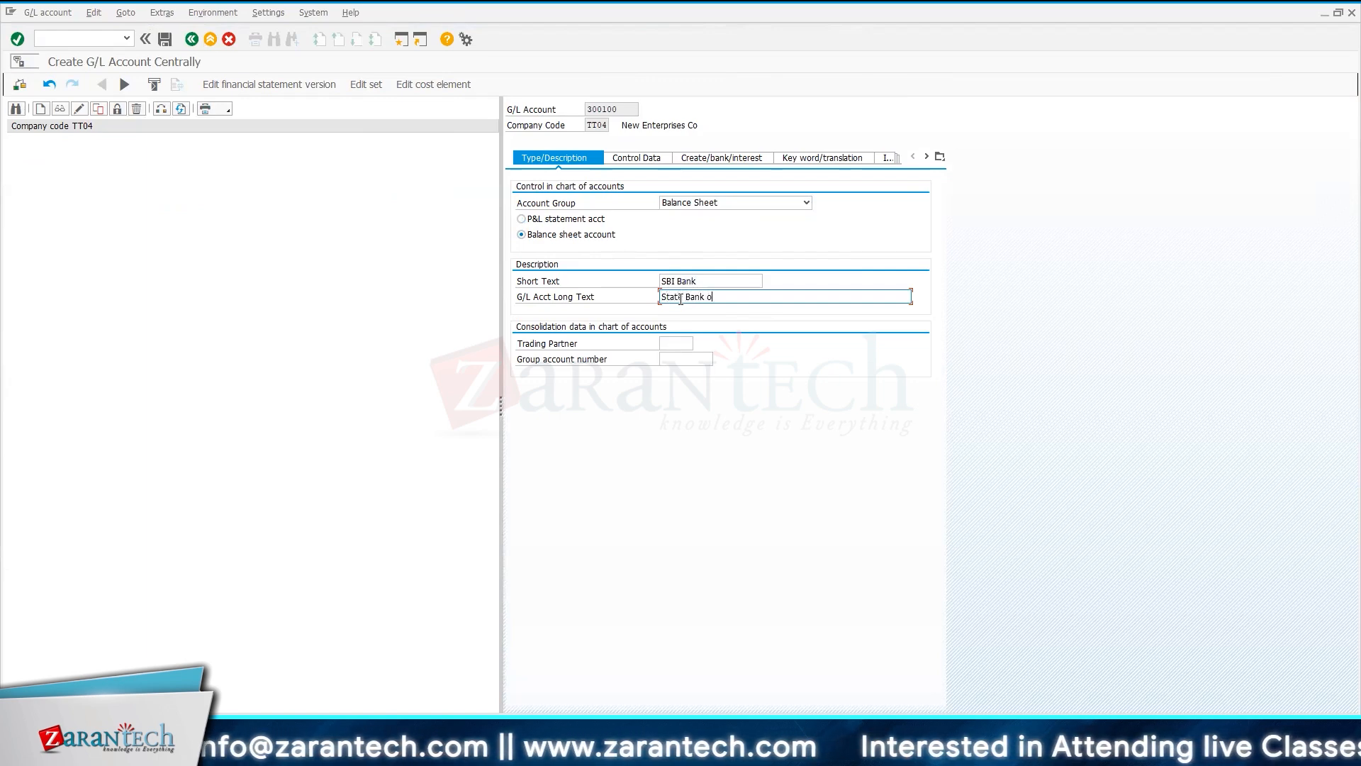
type("f India")
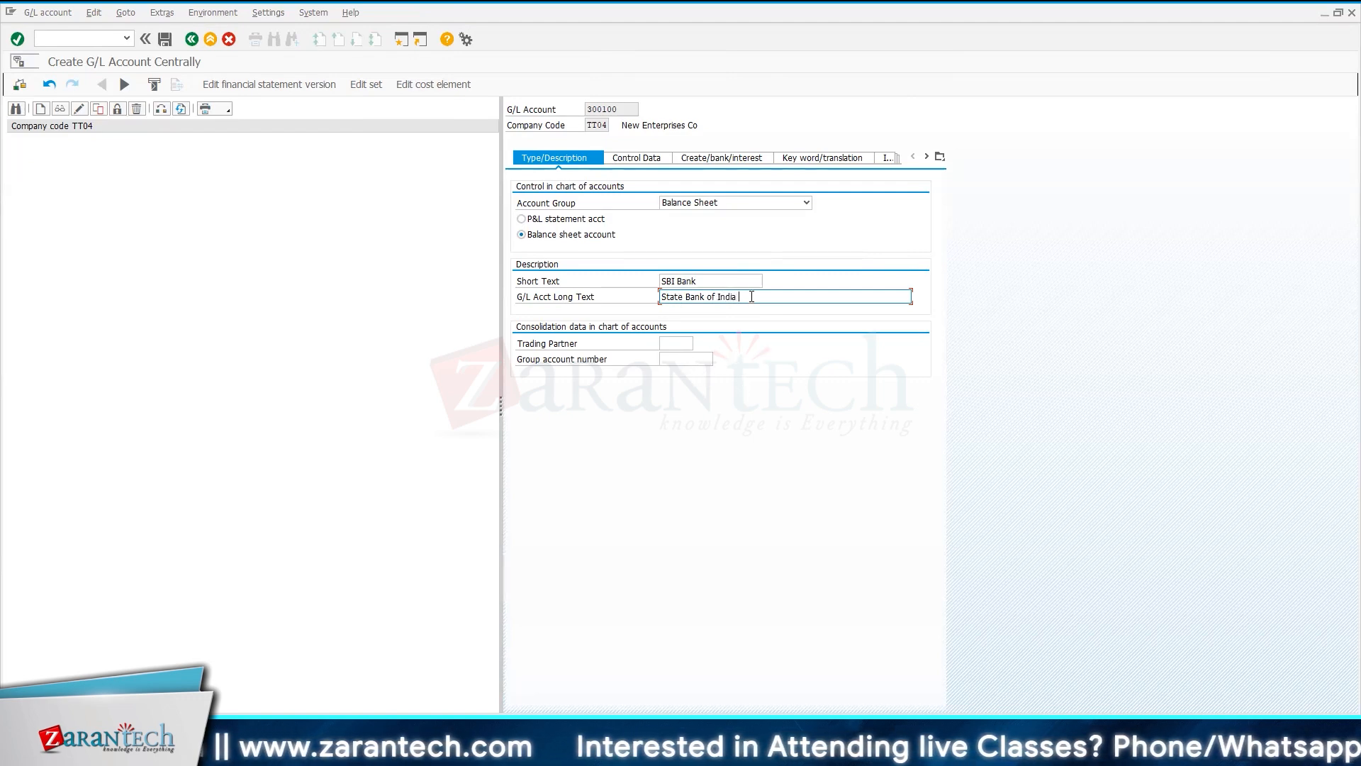
type("Account")
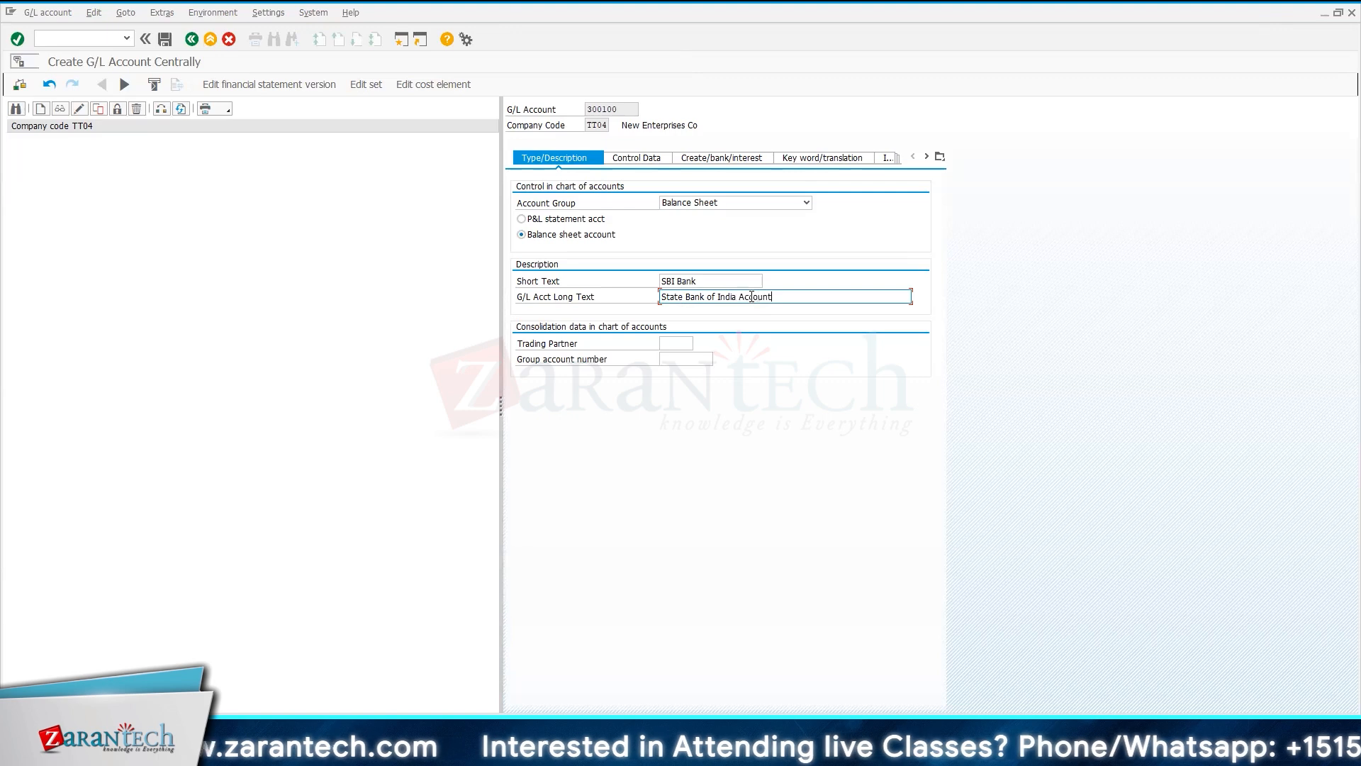
- Set the account currency to INR in the account's control data
left_click(649, 159)
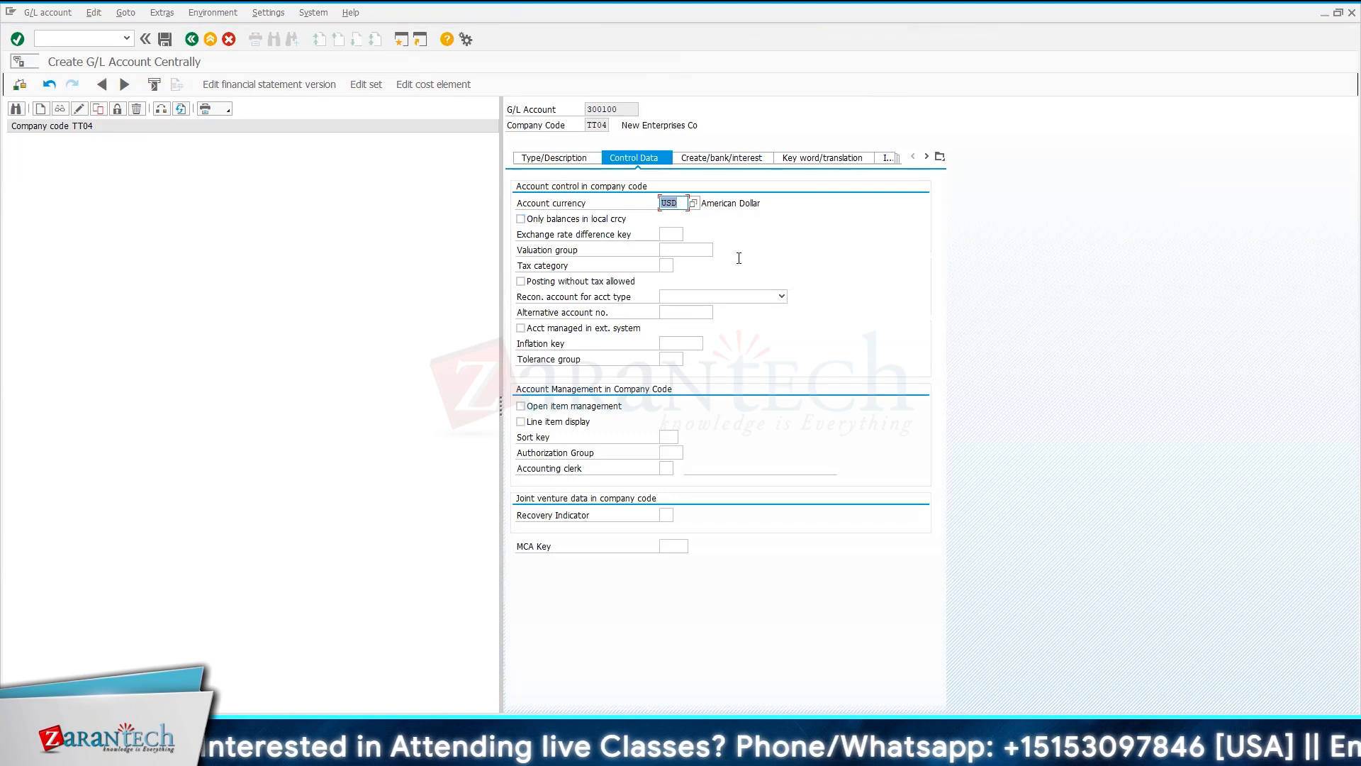
left_click(695, 203)
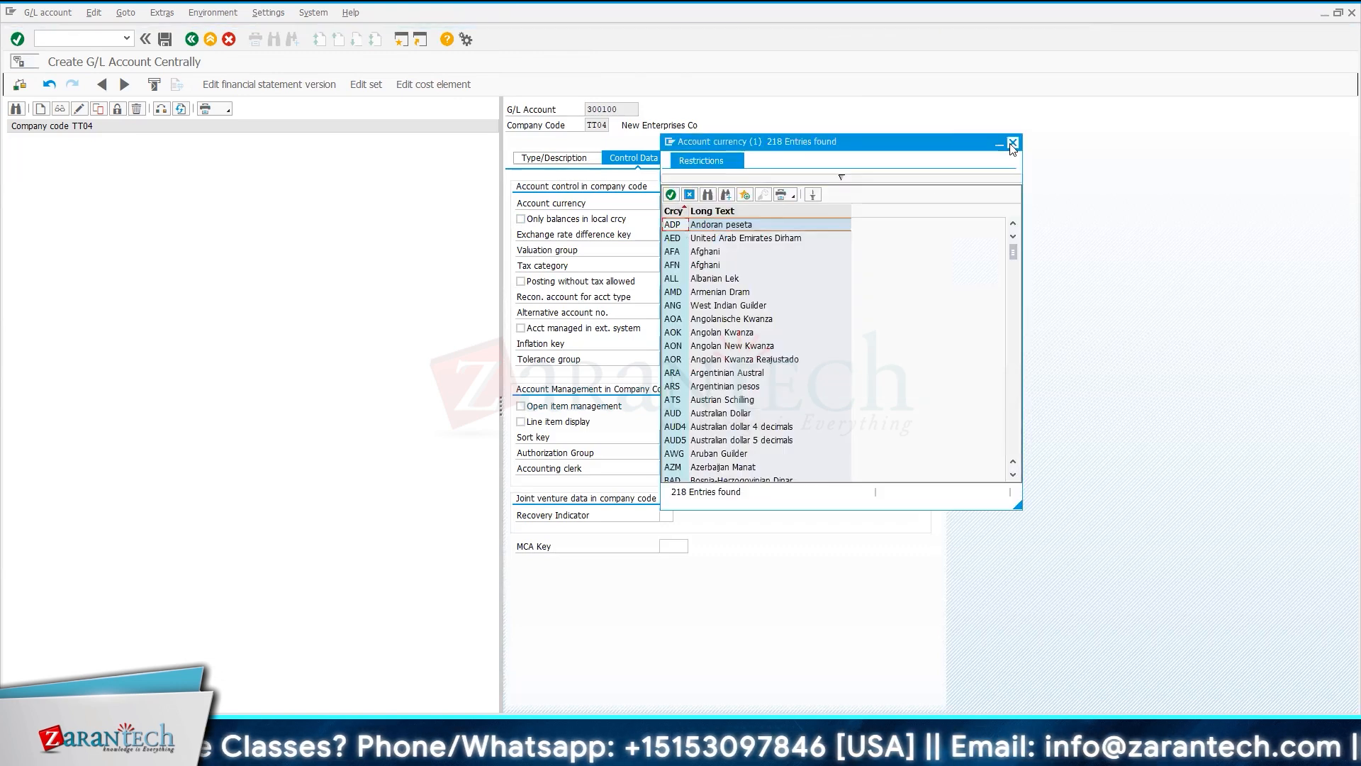
left_click(690, 195)
double_click(682, 203)
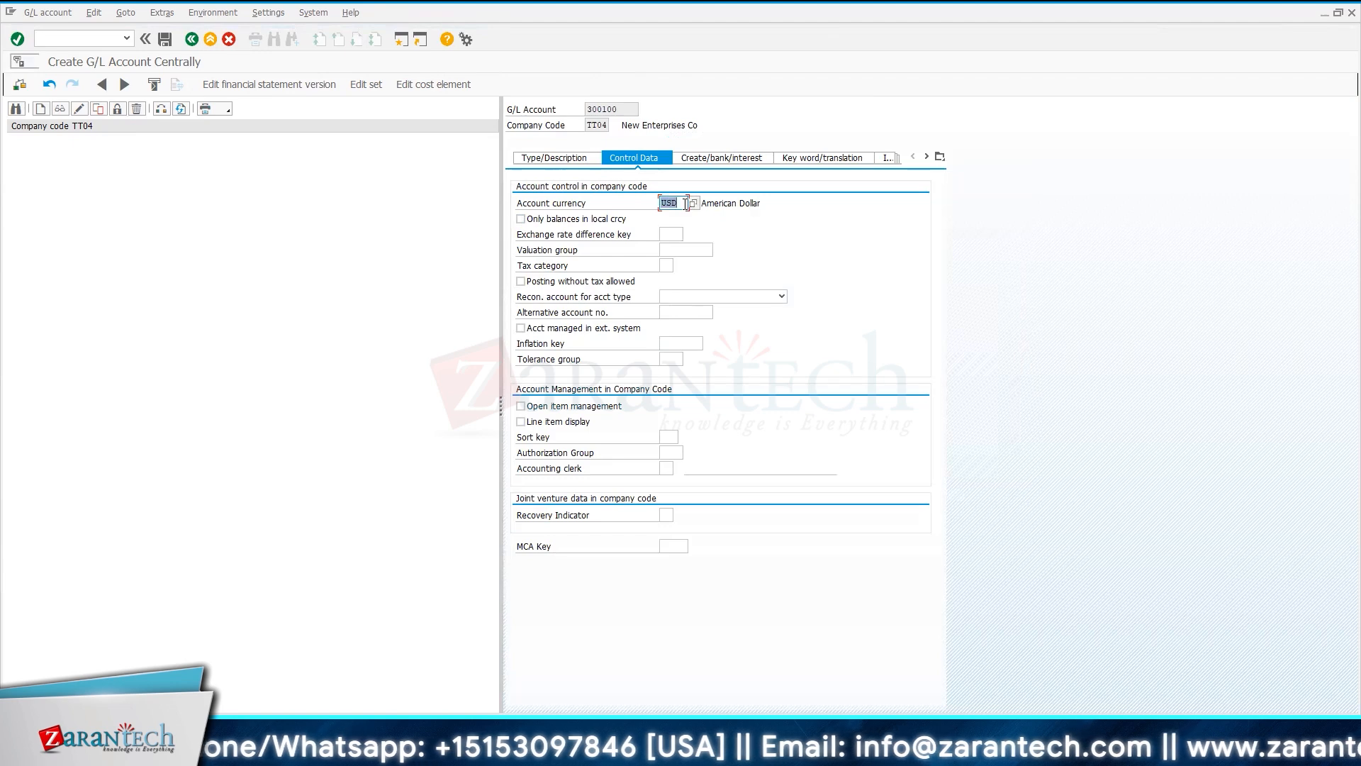
type("INR")
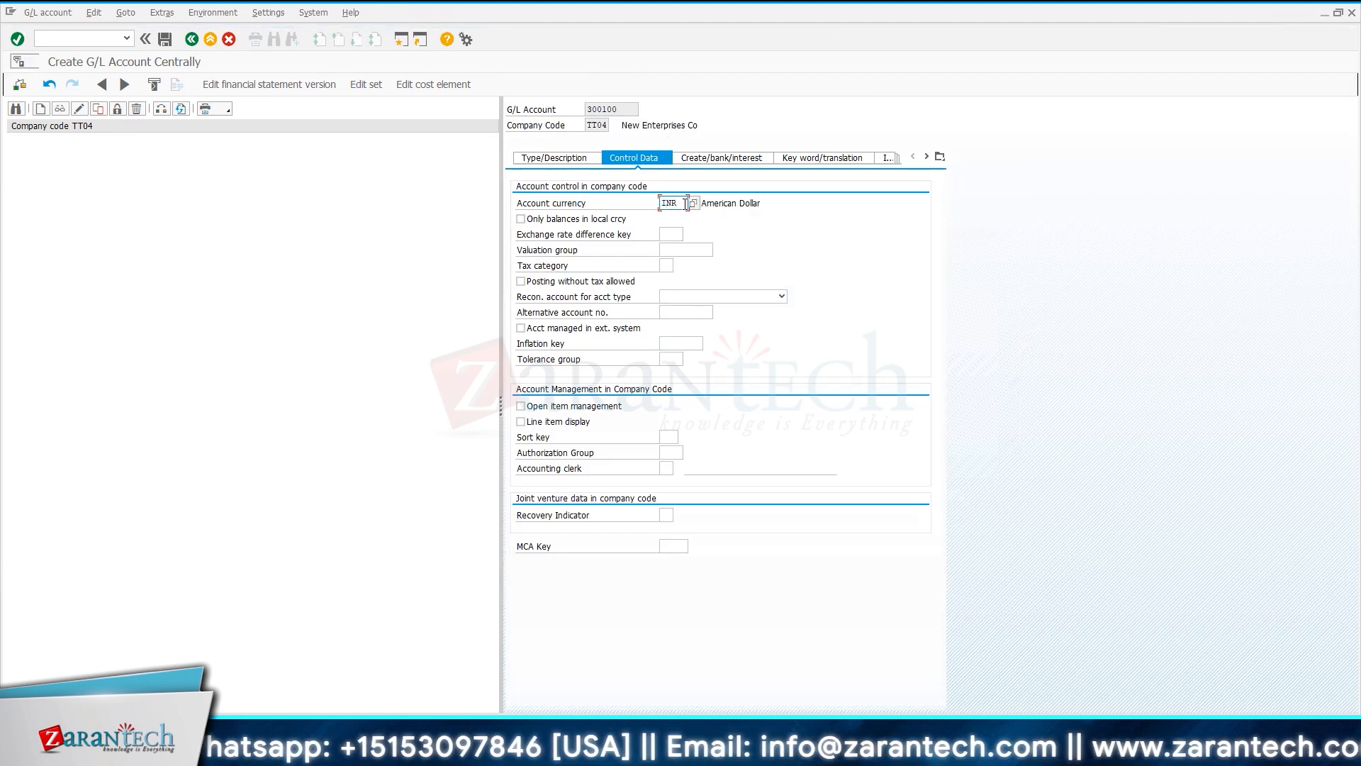
- Set the reconciliation account type to Assets and enable open item management and line item display
left_click(672, 235)
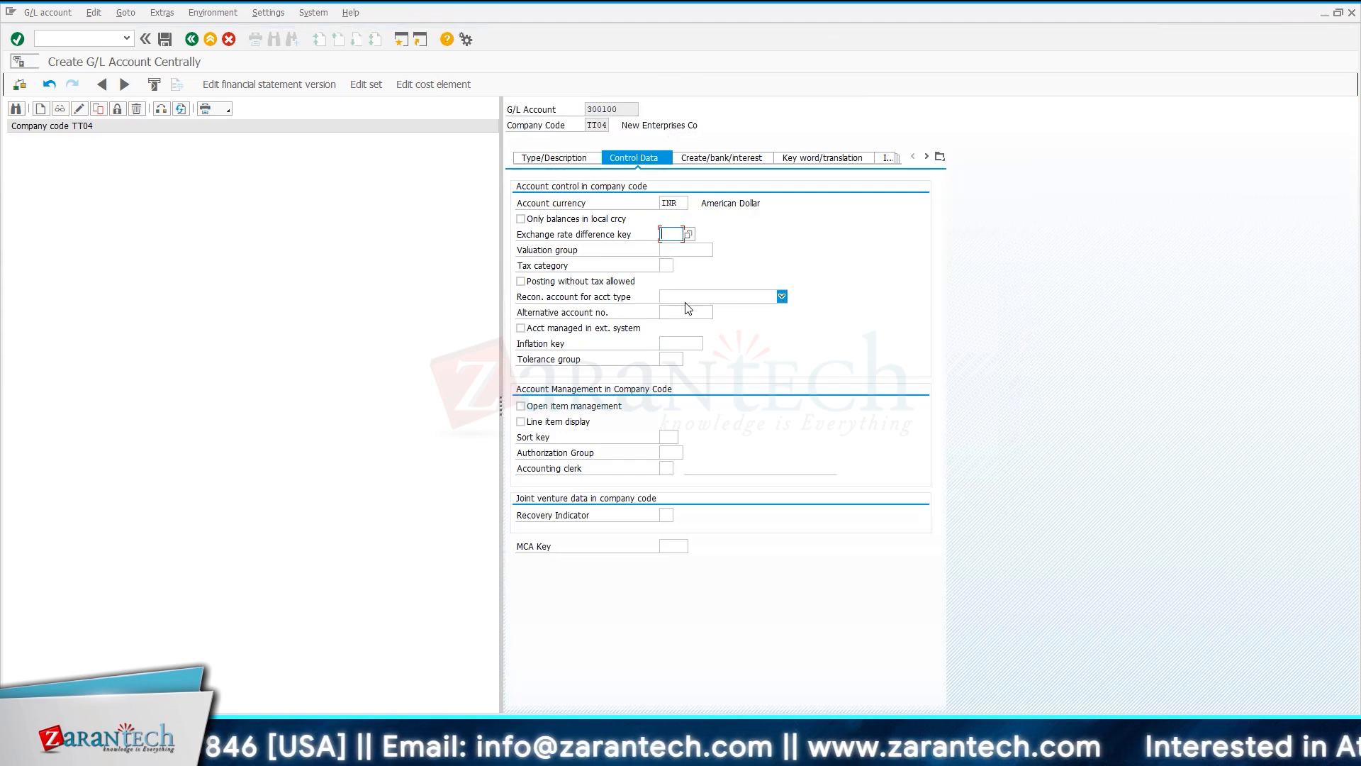
left_click(781, 298)
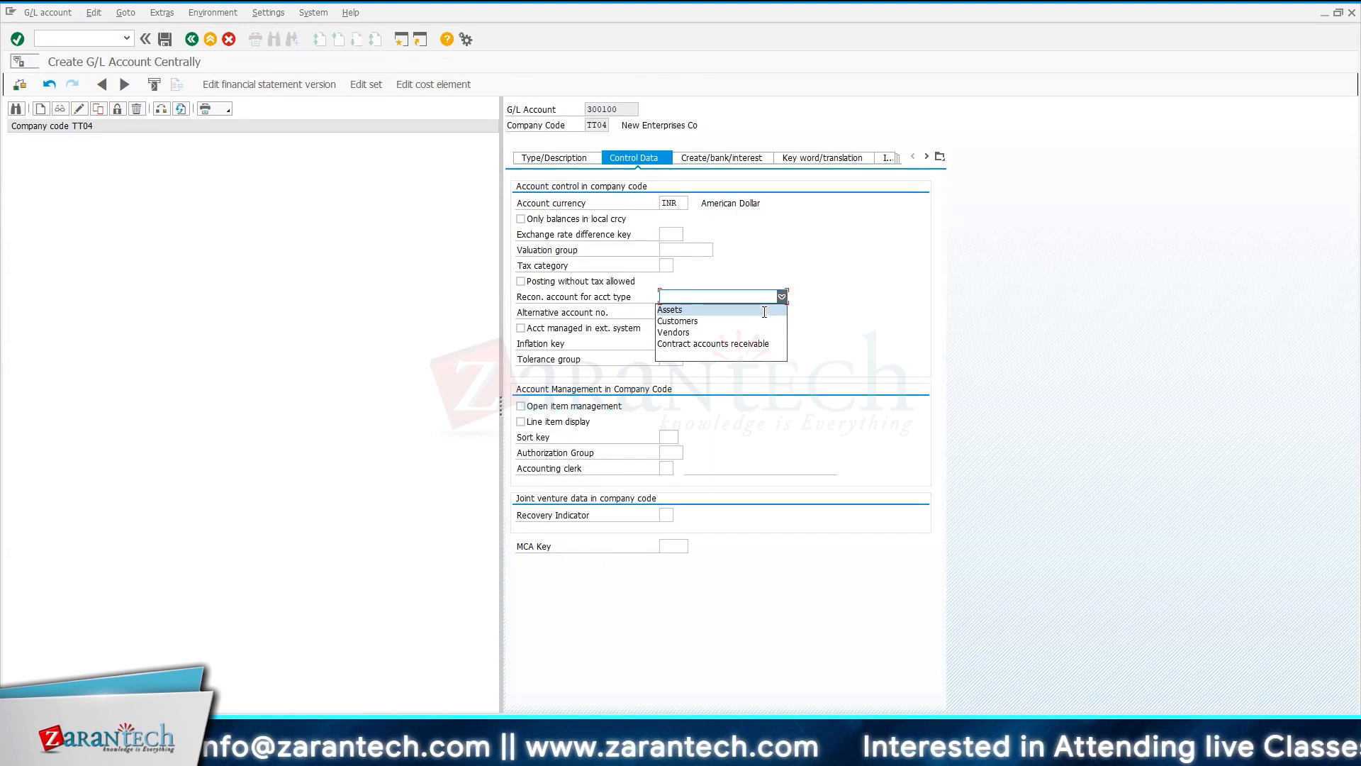
left_click(768, 312)
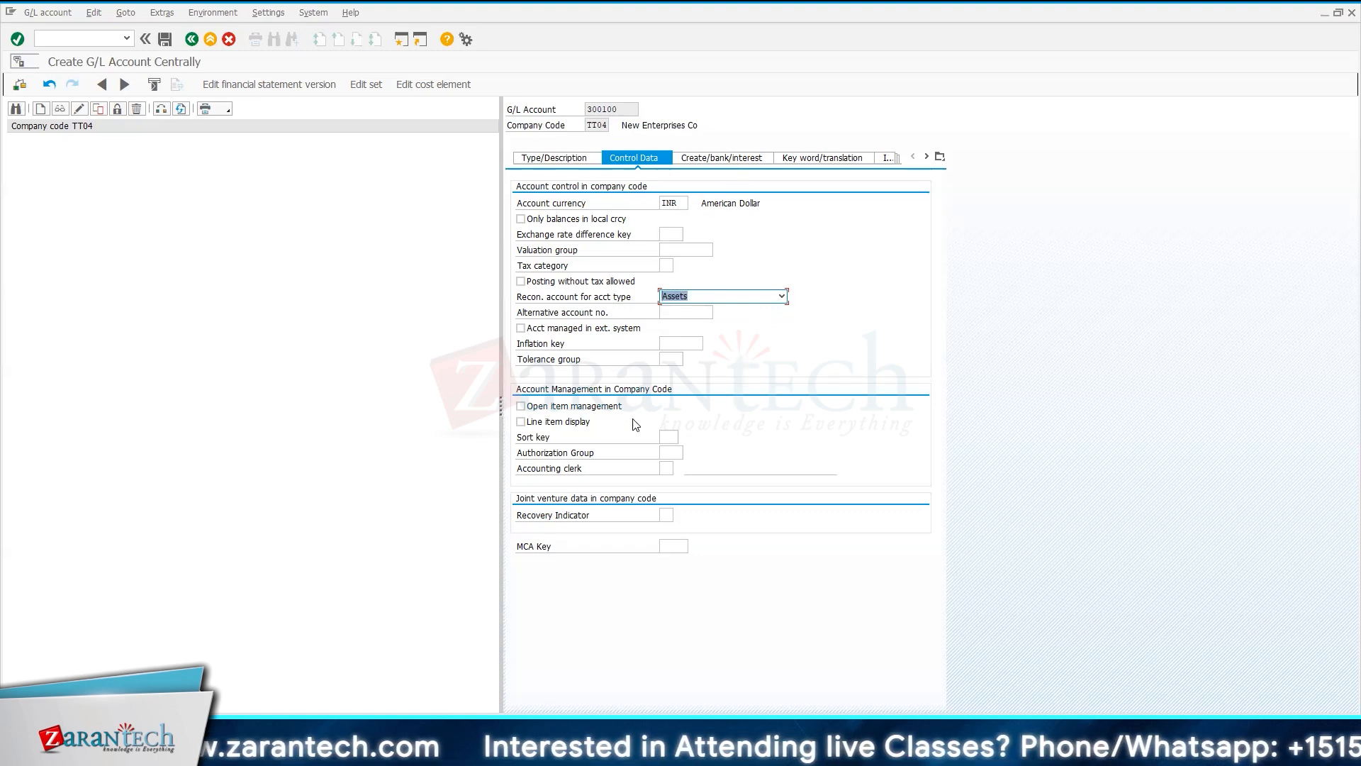
left_click(521, 407)
left_click(521, 422)
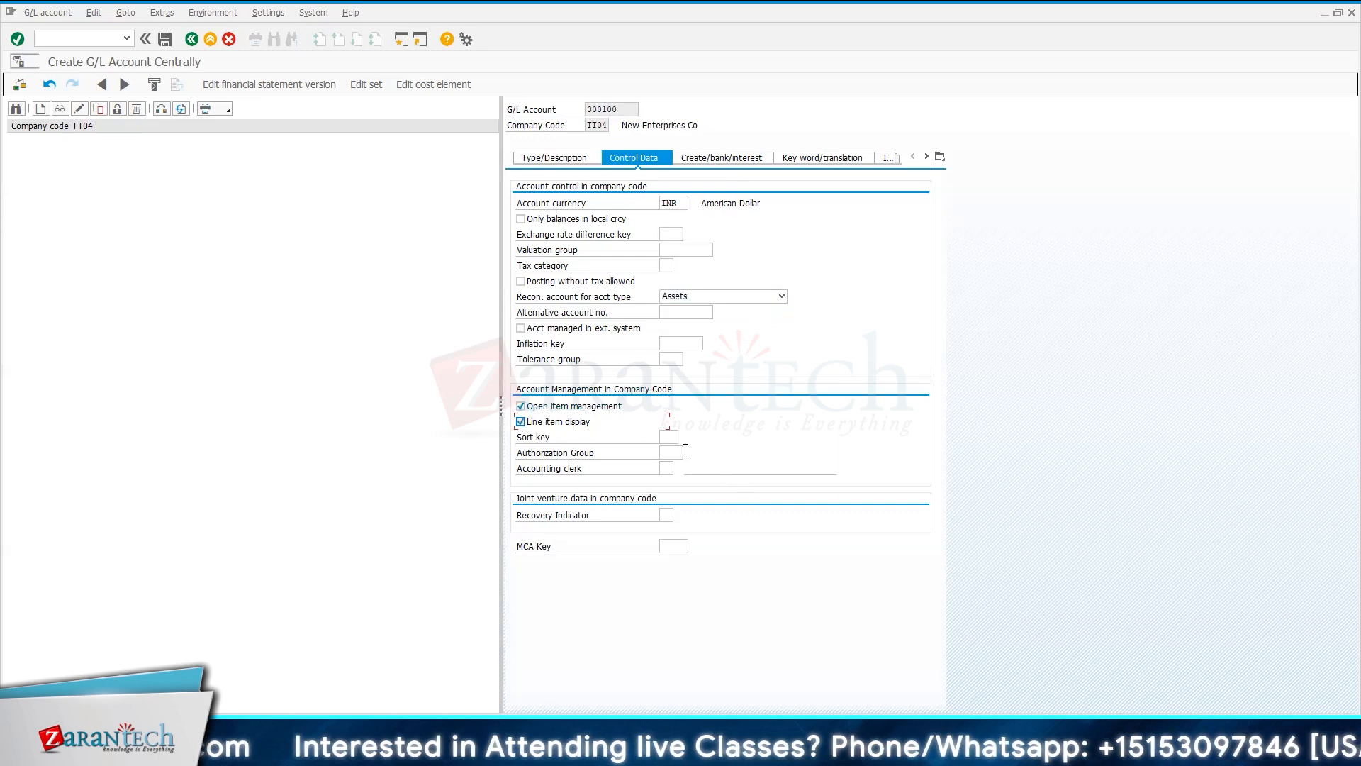
- Choose sort key 003, Document date, for the account from the list of available sort keys
left_click(670, 436)
left_click(683, 439)
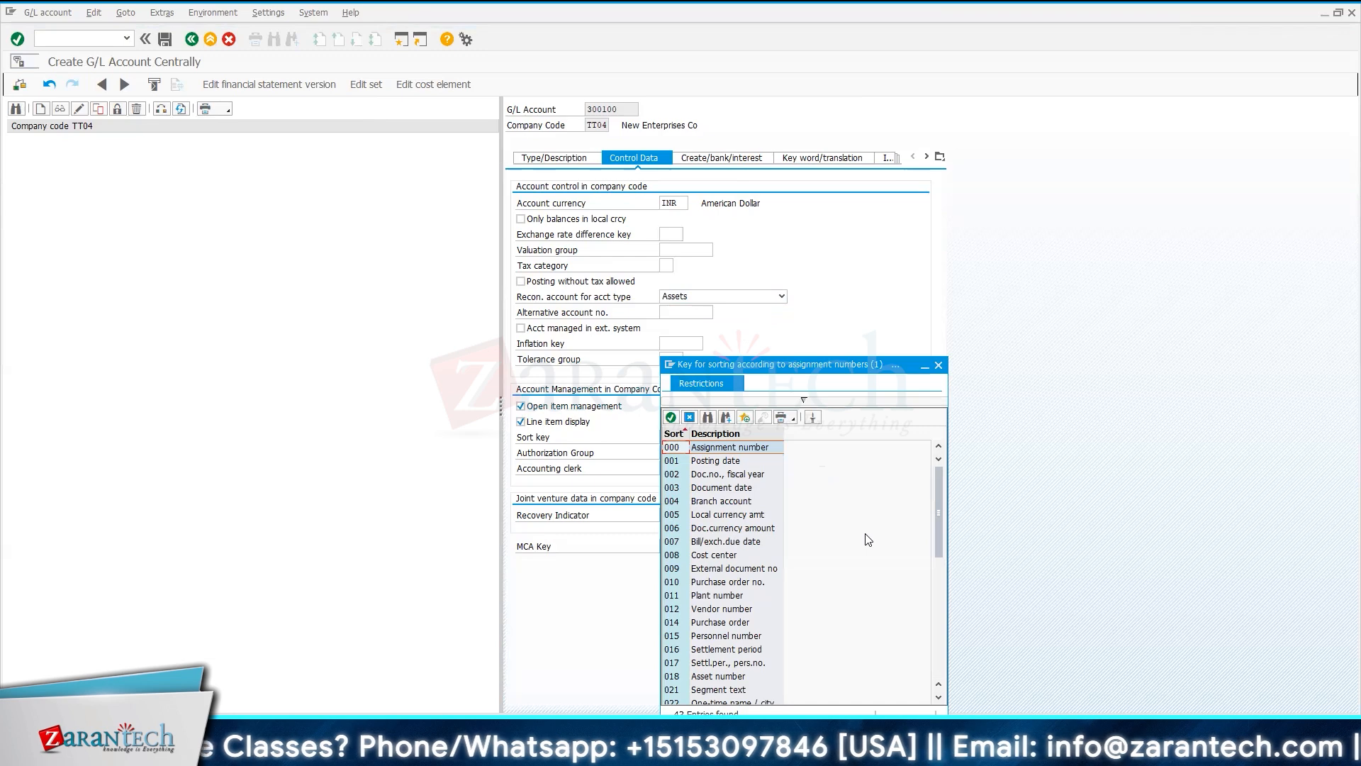
scroll(857, 567, "down", 1)
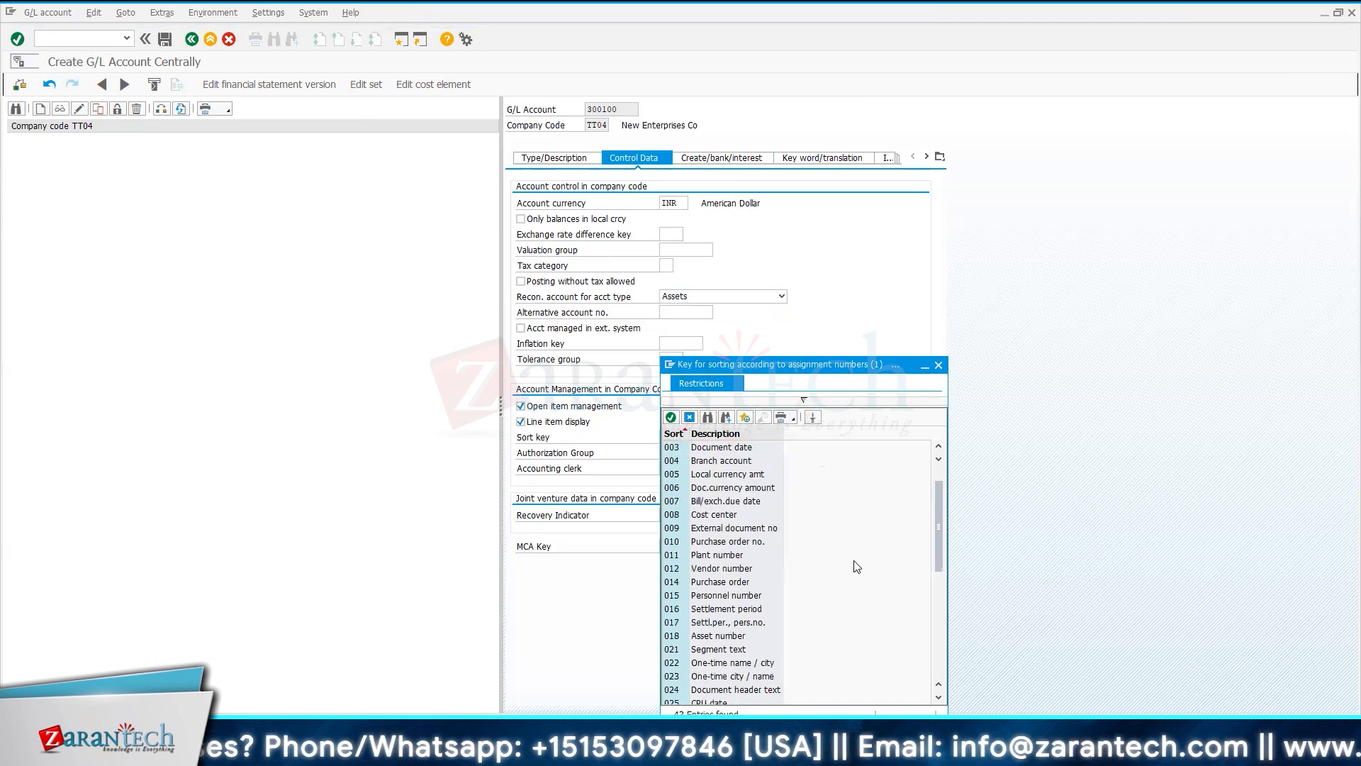
scroll(857, 566, "down", 2)
scroll(856, 566, "up", 3)
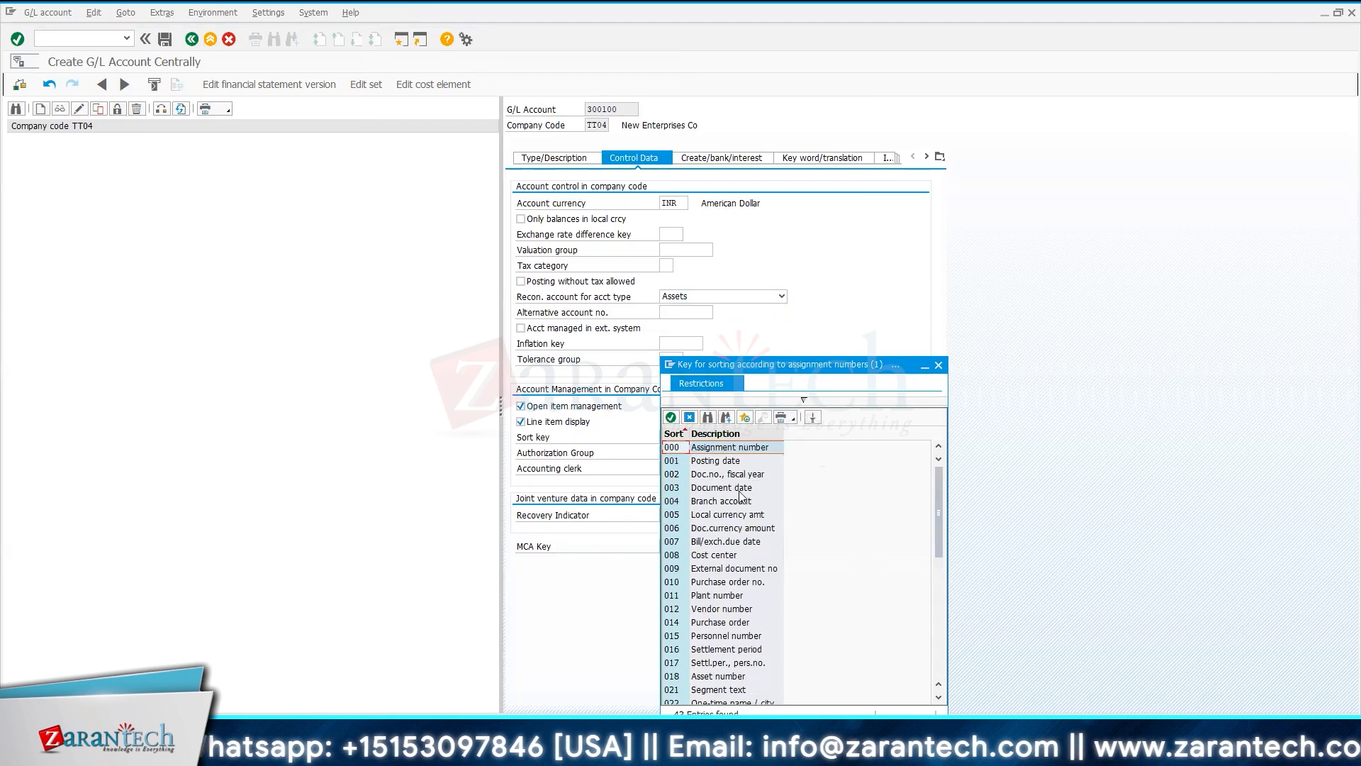
left_click(719, 465)
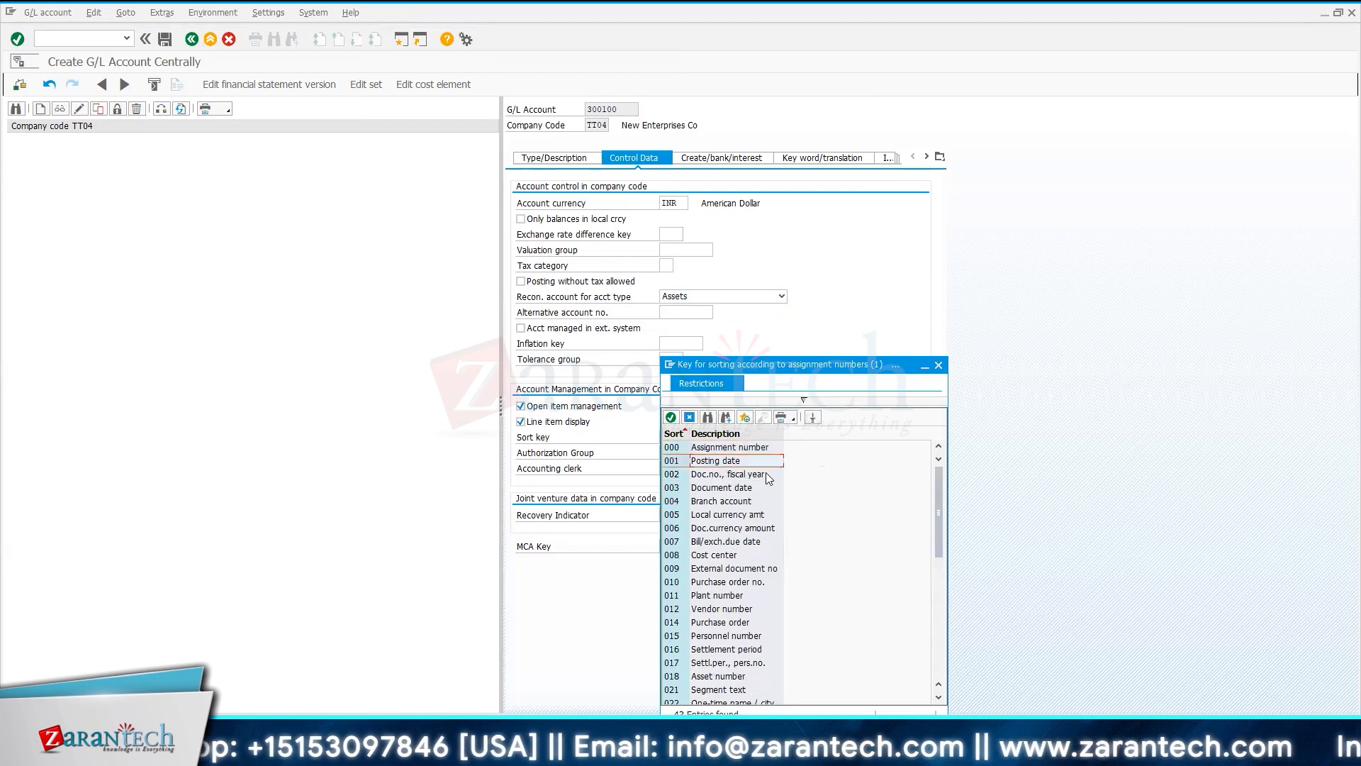
left_click(720, 489)
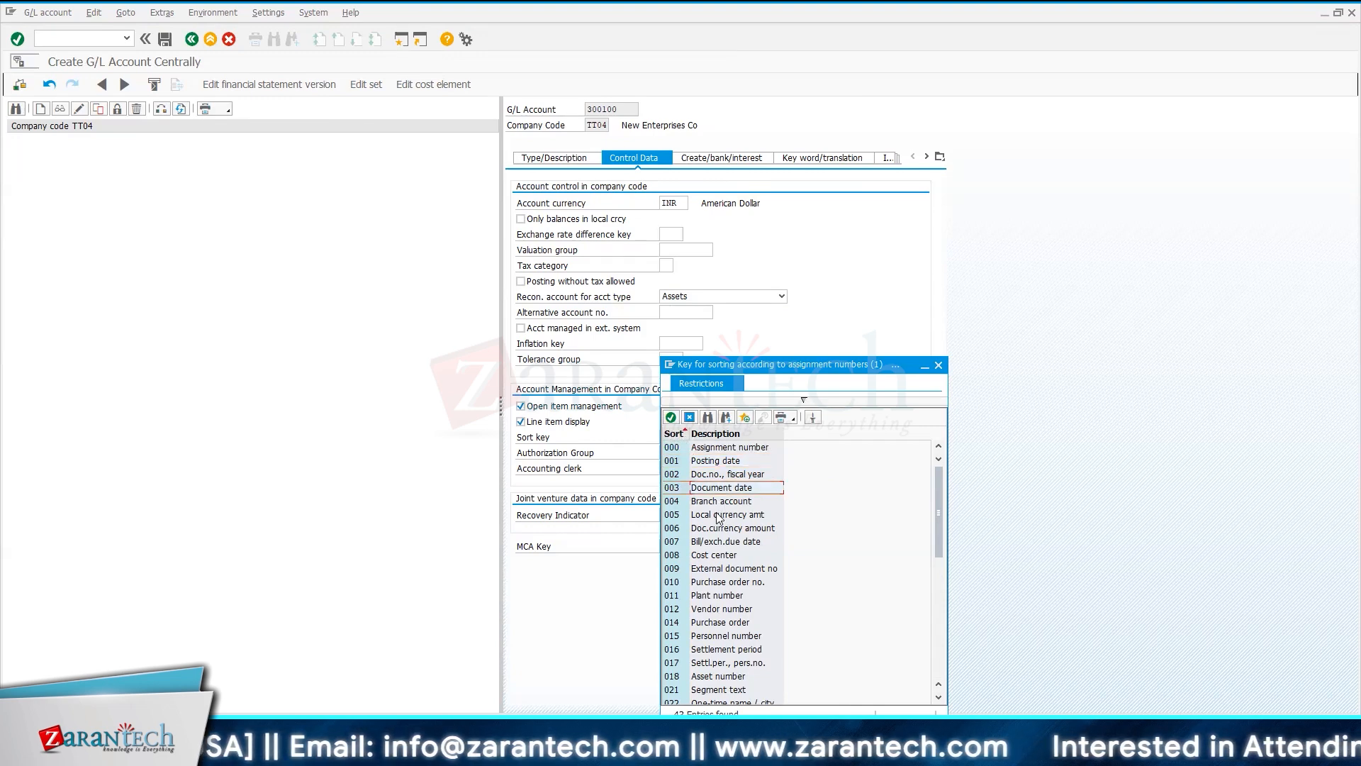
left_click(714, 610)
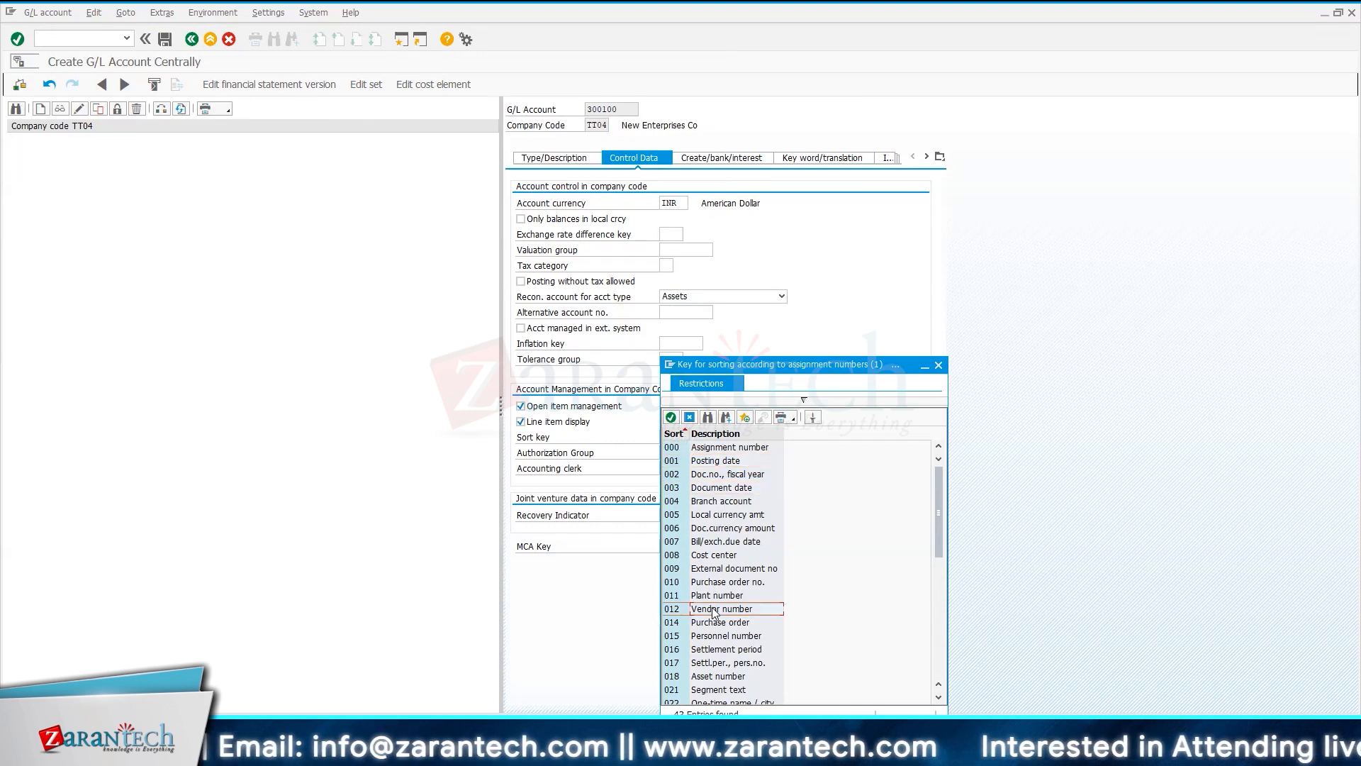
left_click(710, 490)
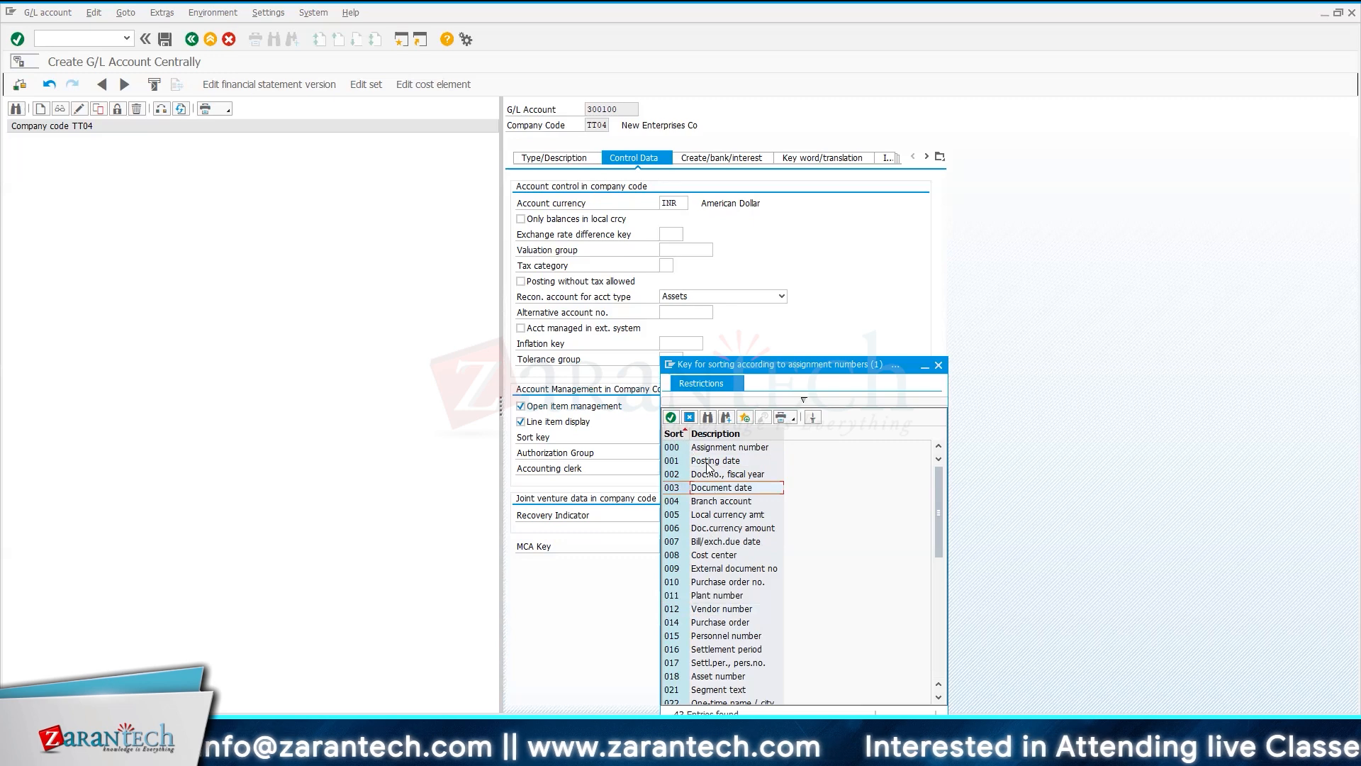
left_click(710, 463)
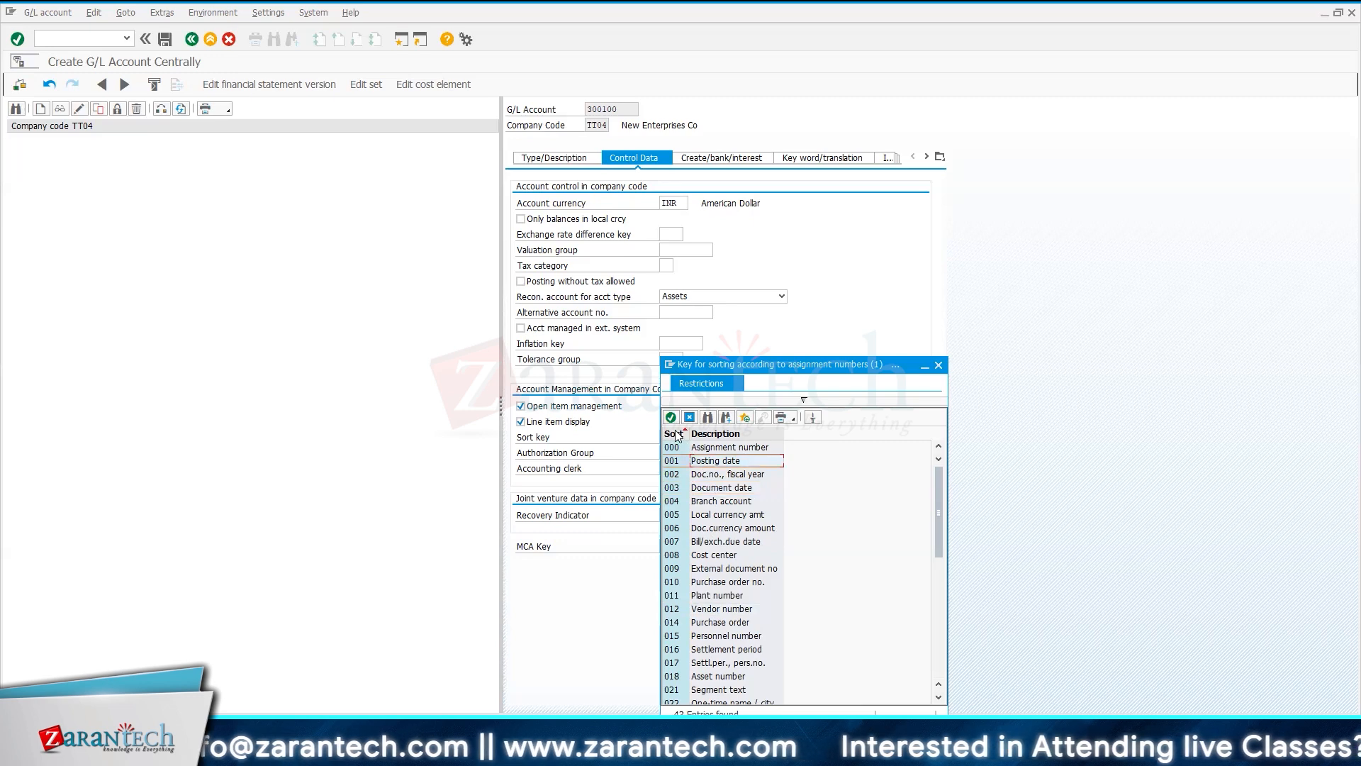
left_click(711, 489)
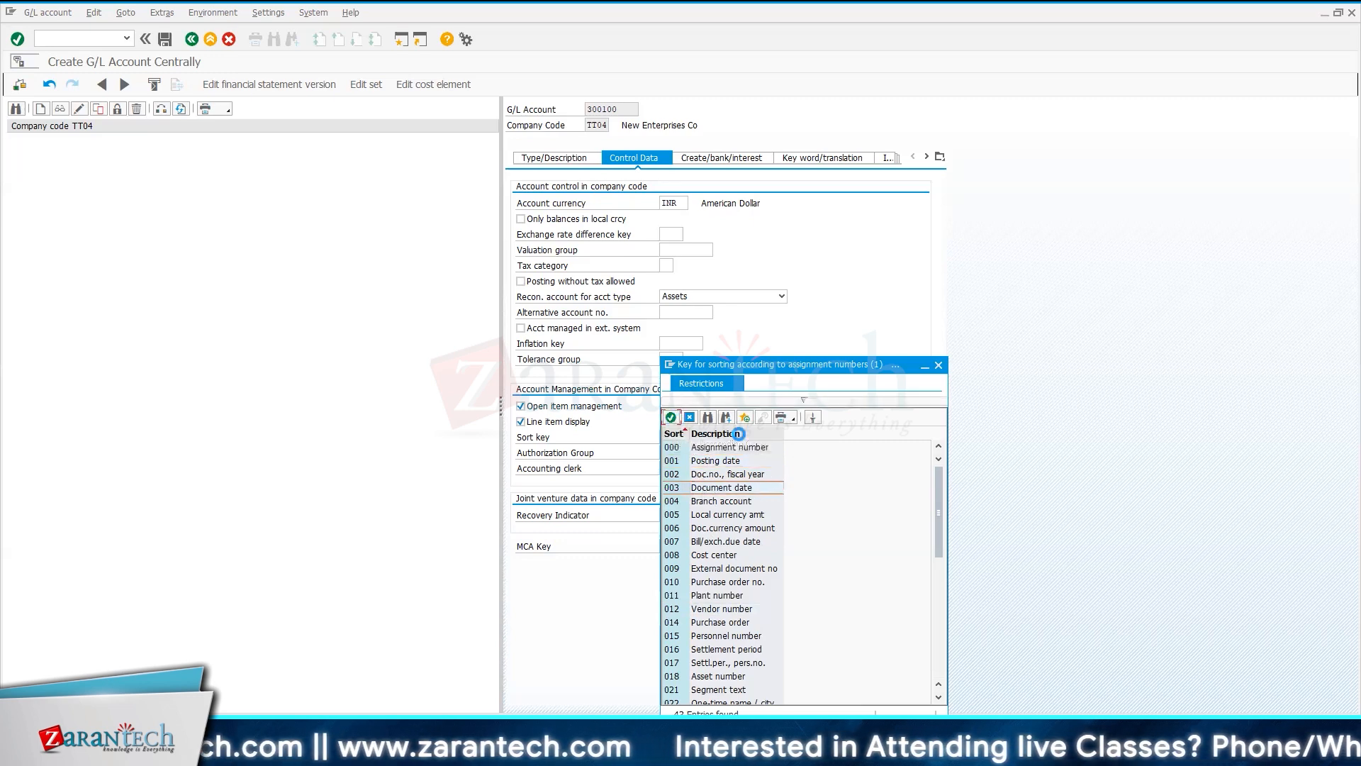
left_click(671, 418)
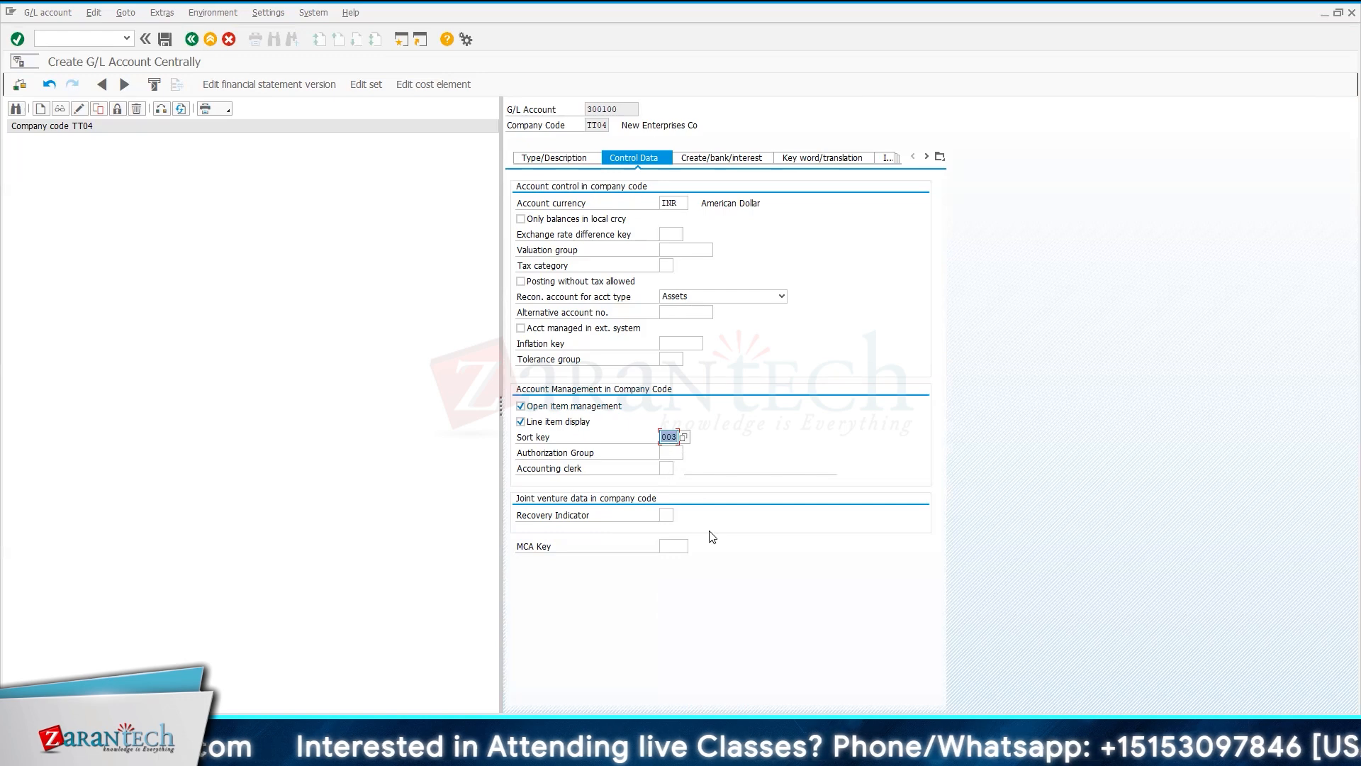
- Assign field status group G005, Bank accounts (obligatory value date), to the account and try to save it
left_click(696, 158)
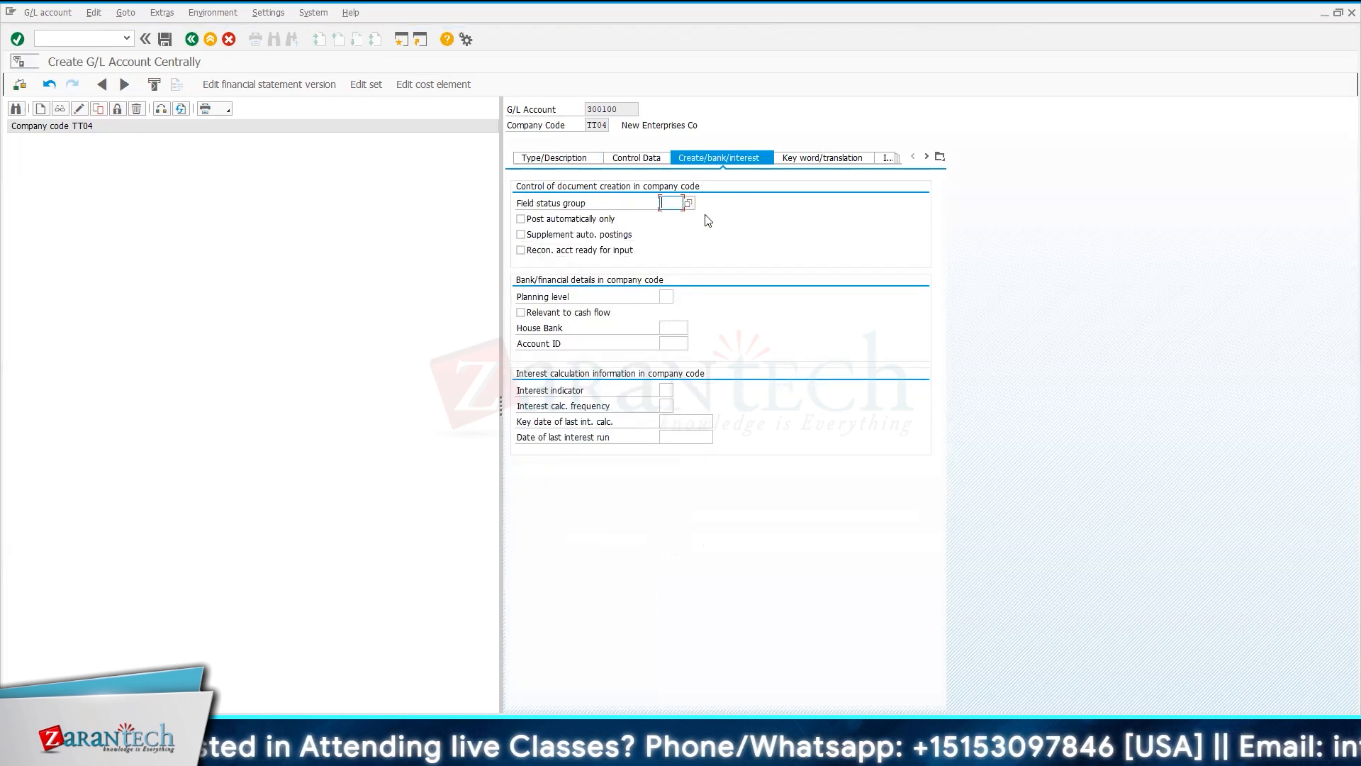
left_click(689, 203)
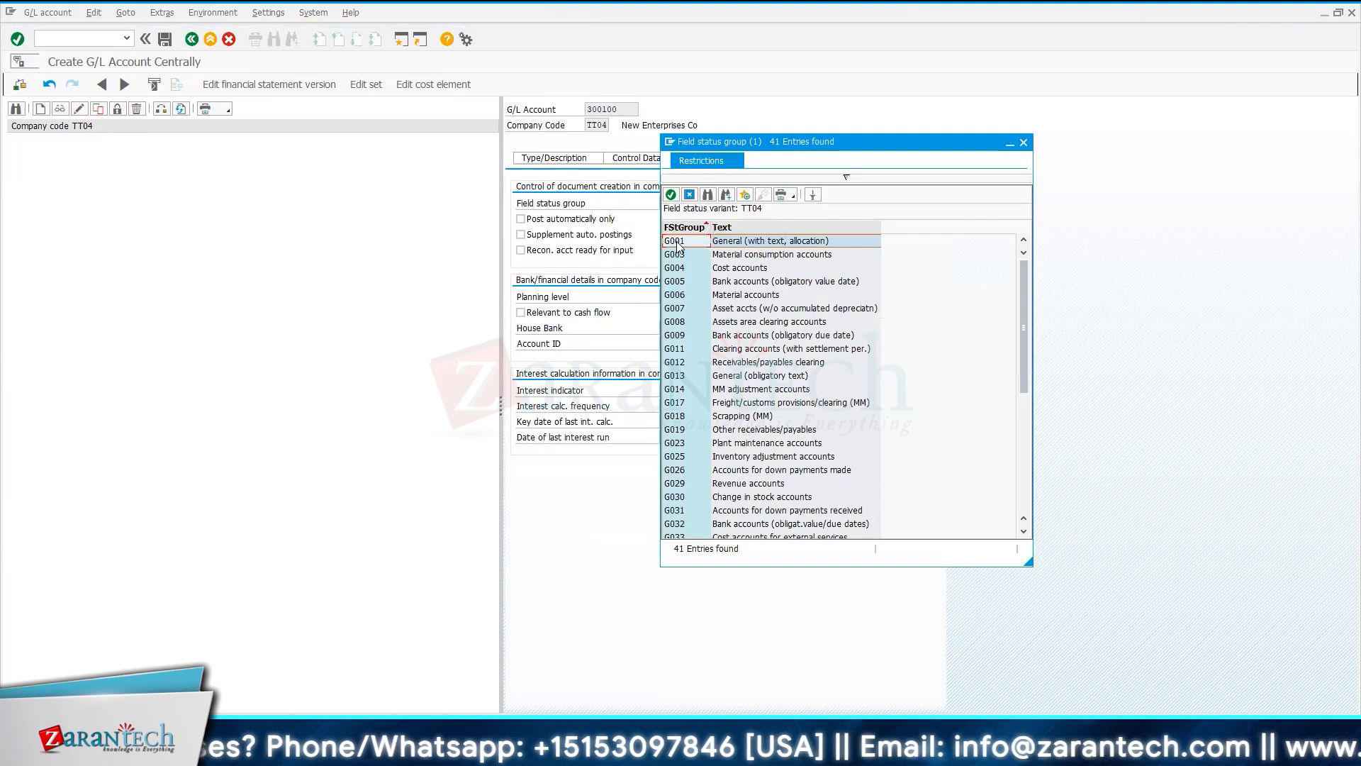
key("alt+Tab")
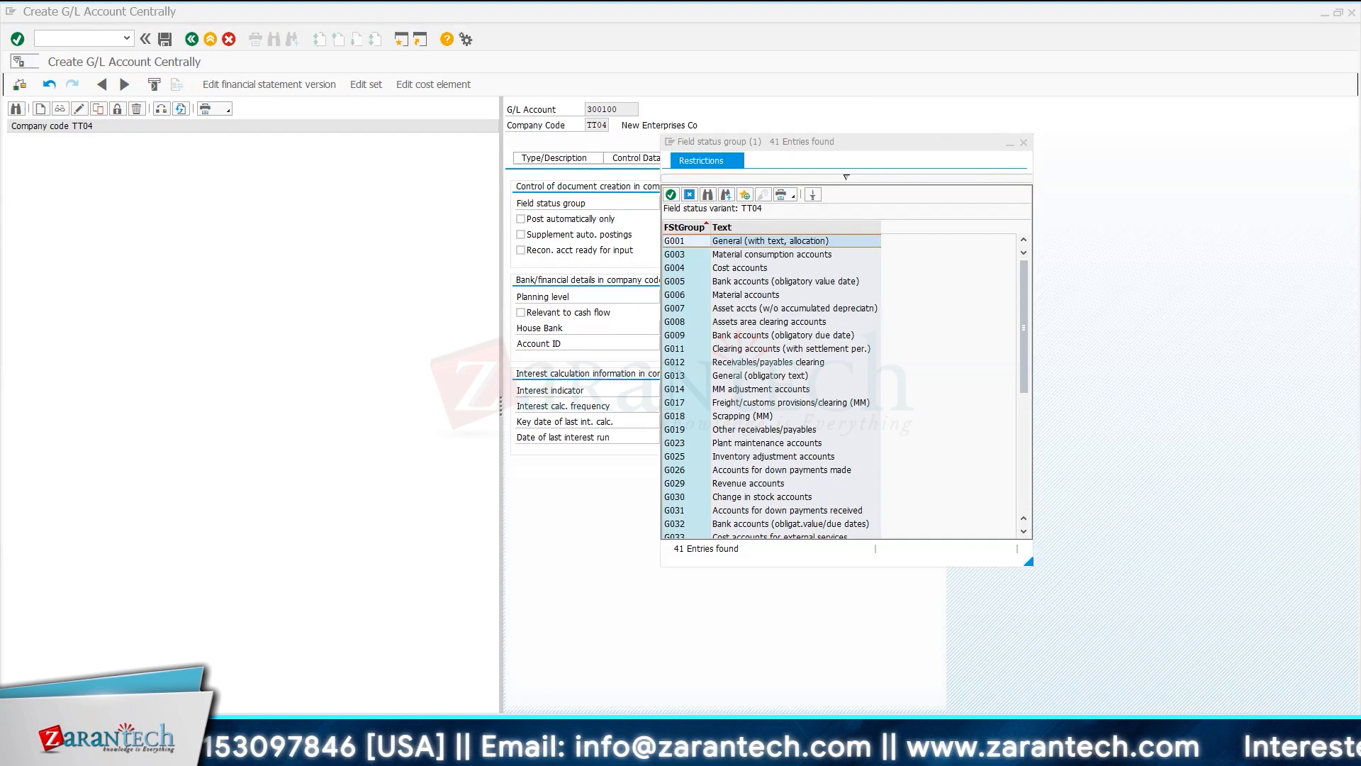
left_click(683, 285)
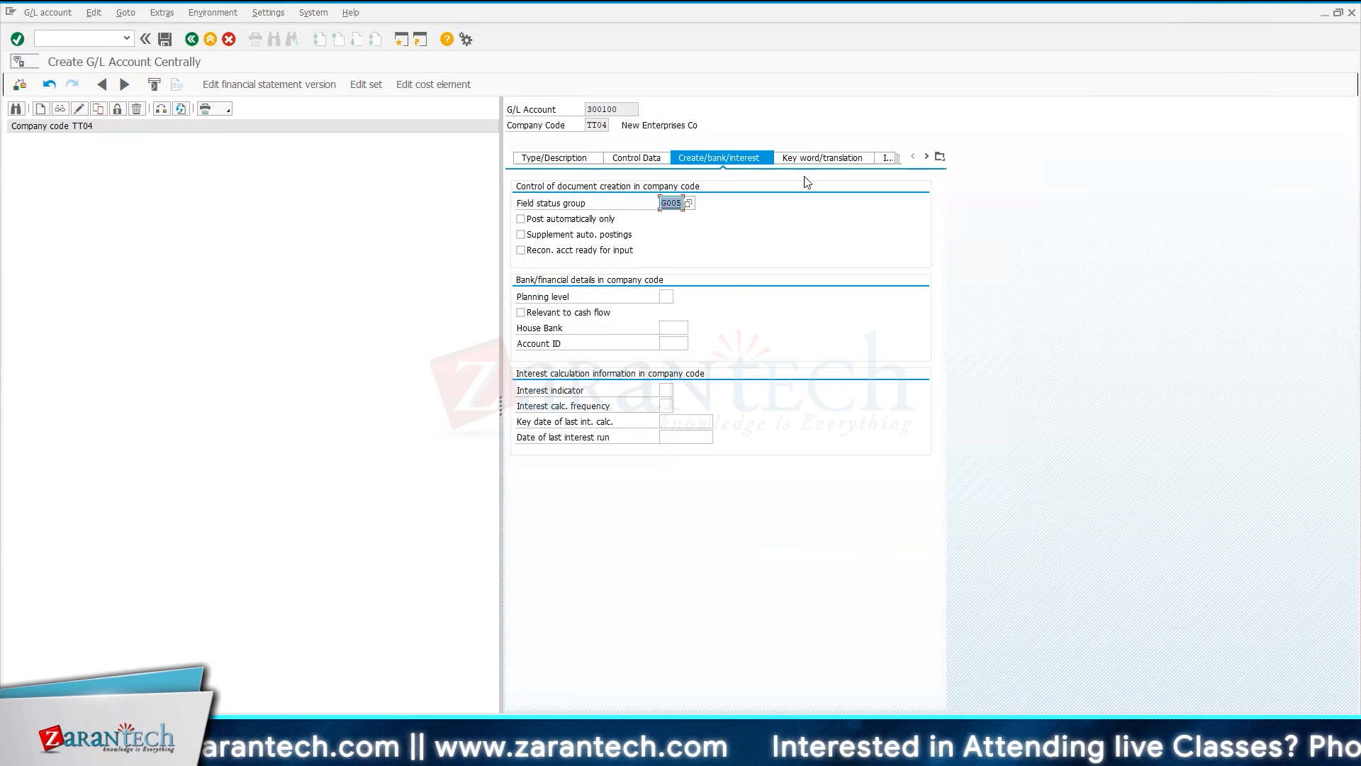
left_click(165, 41)
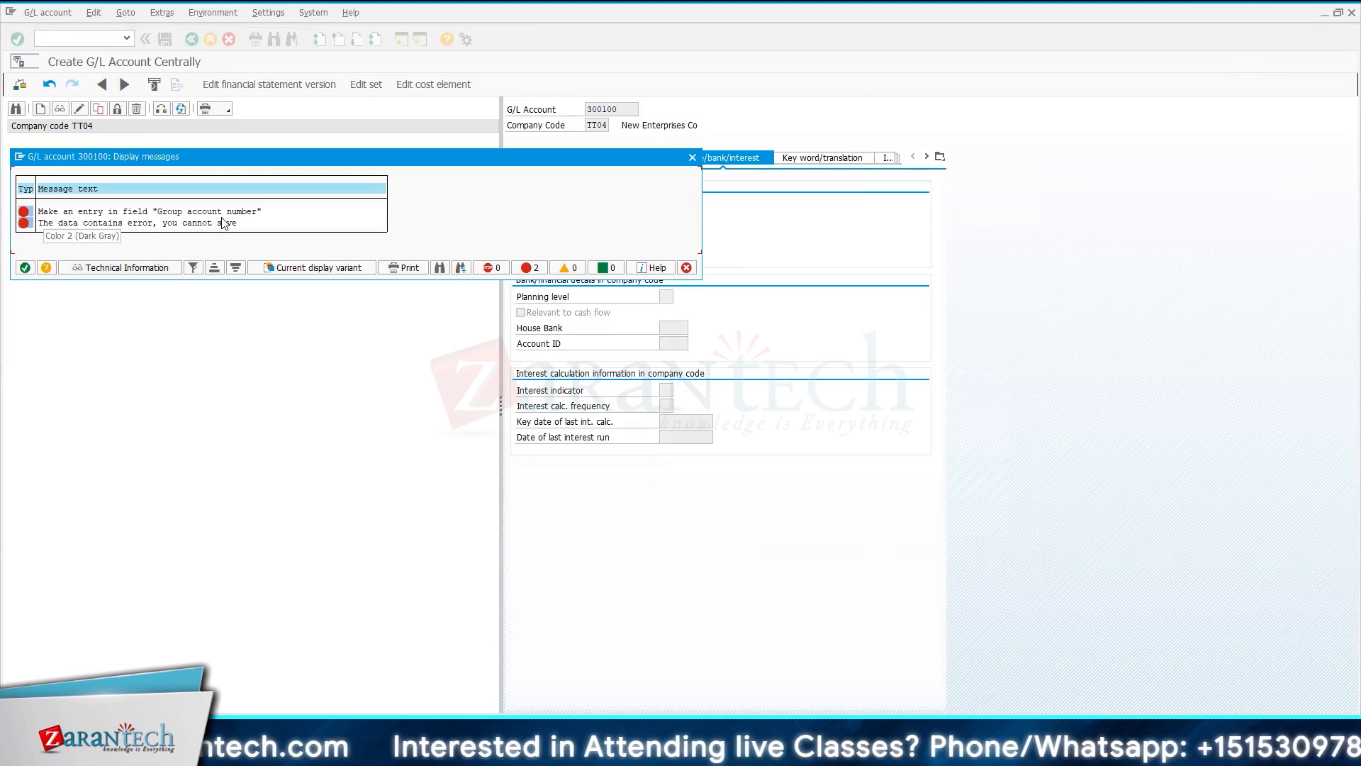
left_click(692, 159)
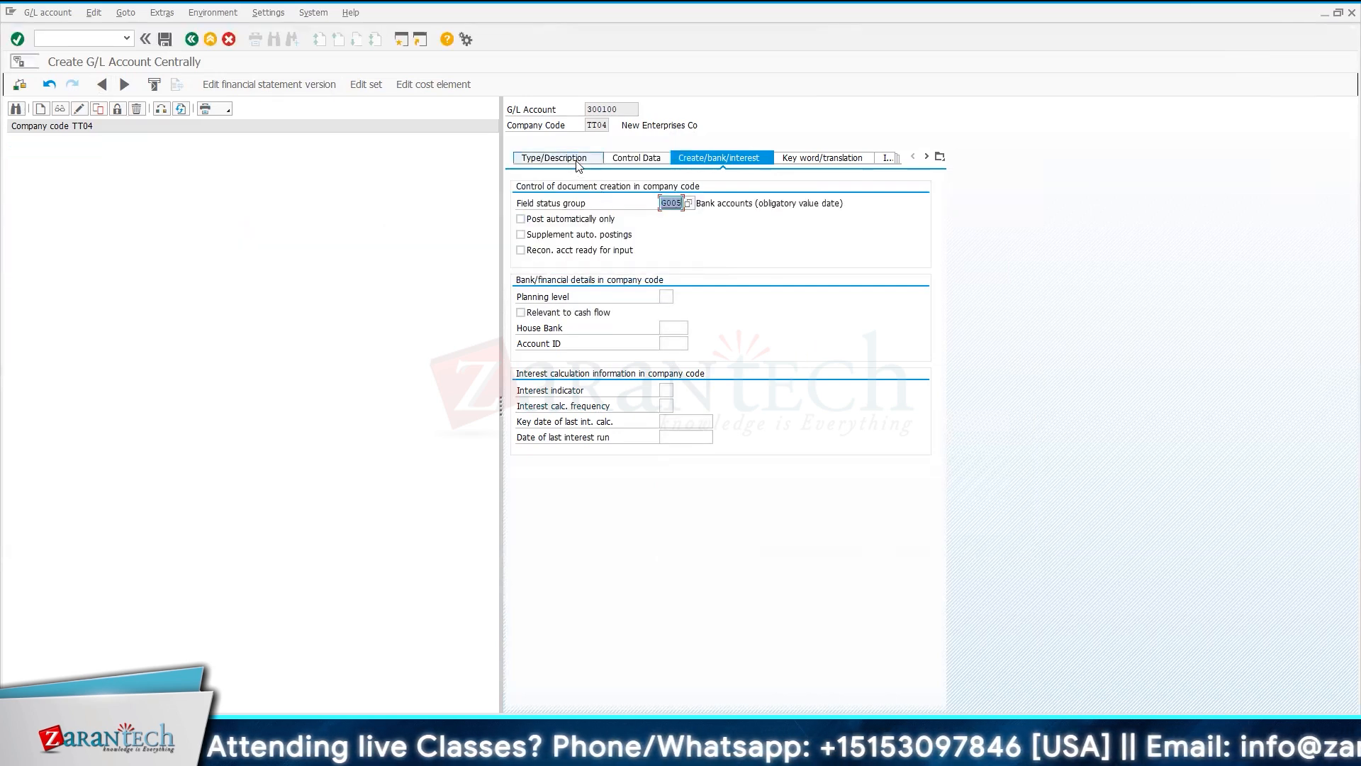
- List the group accounts of chart of accounts CONS and assign group account number 205300 in the consolidation data
left_click(578, 162)
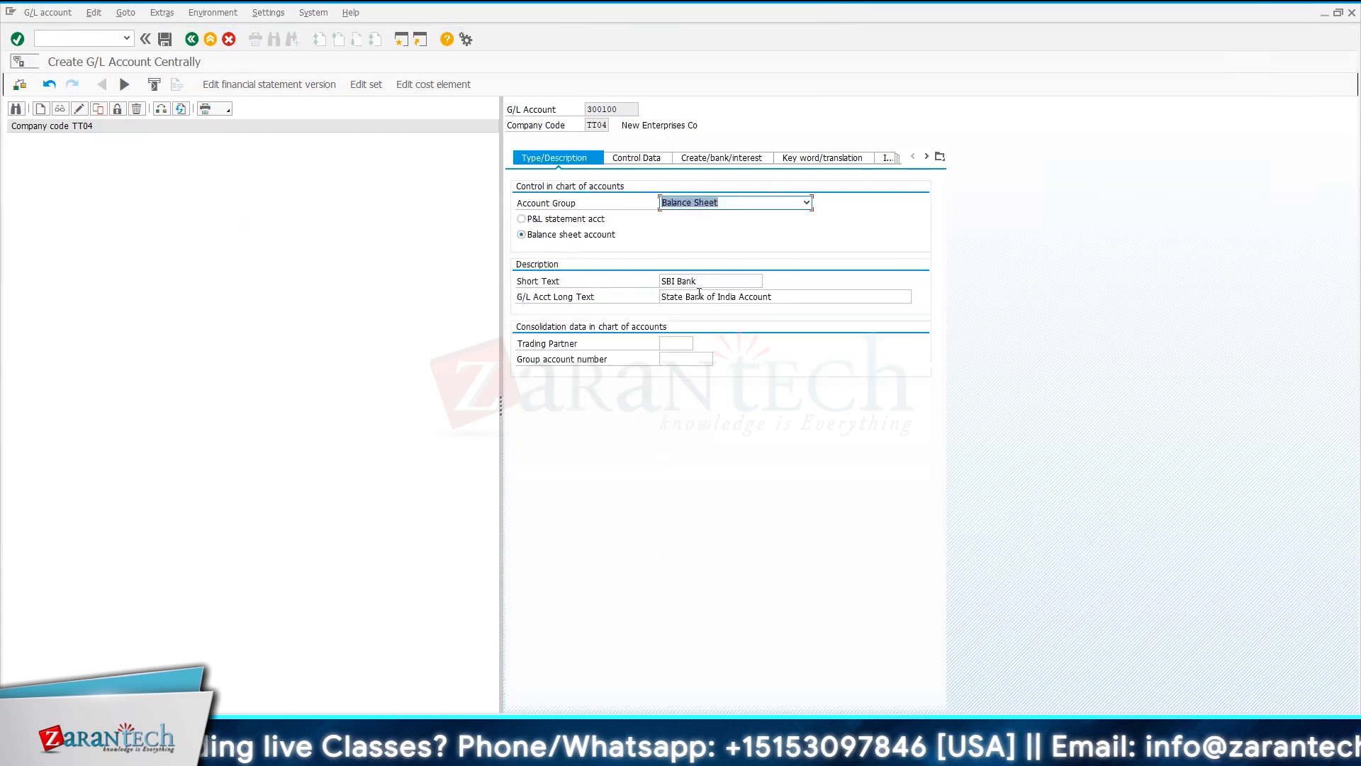
left_click(678, 358)
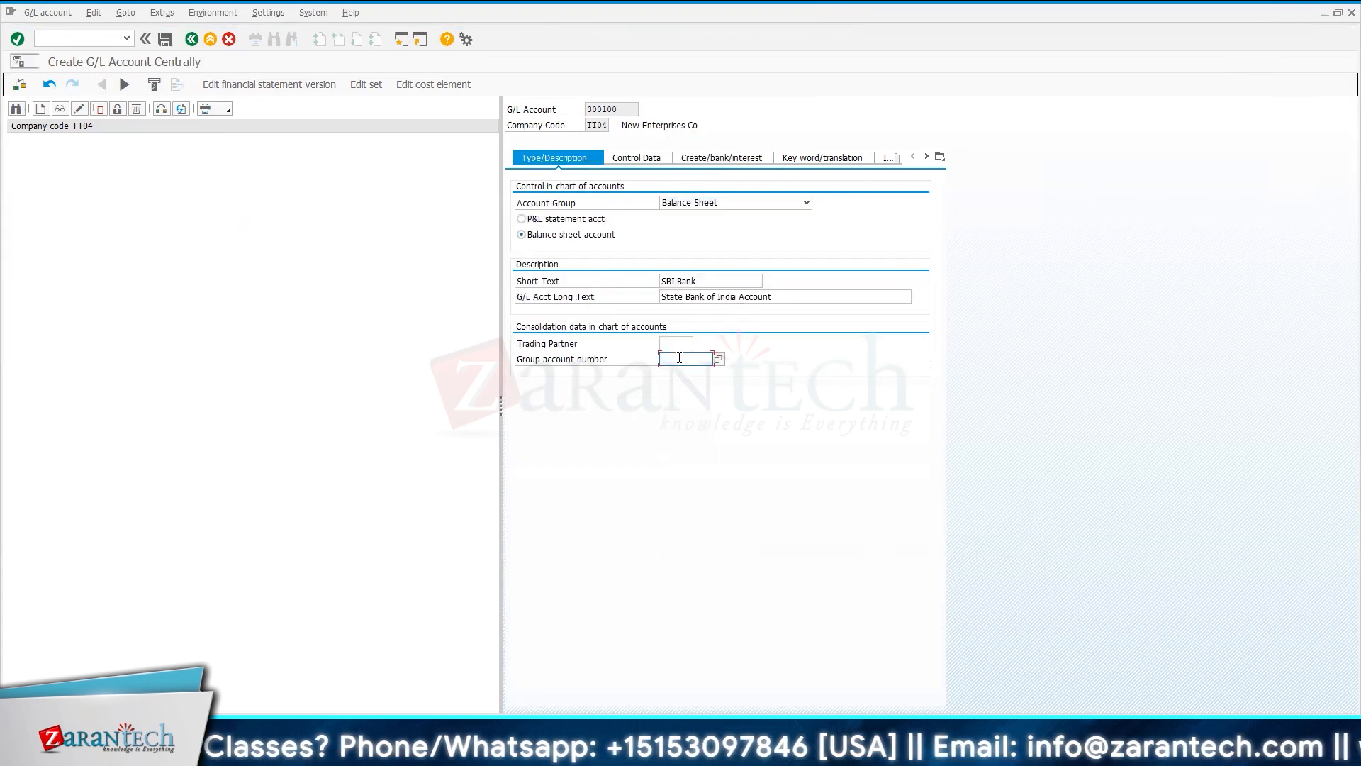
left_click(719, 361)
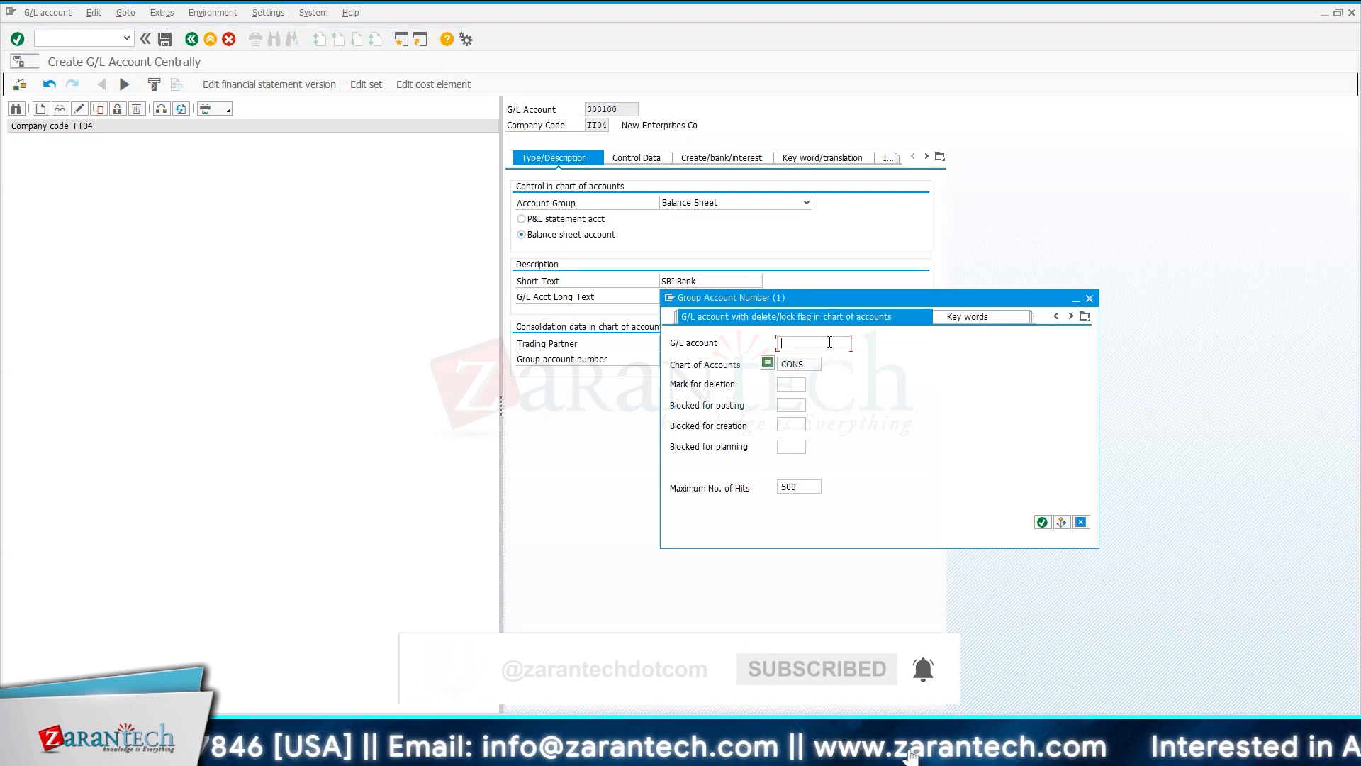
left_click(1090, 299)
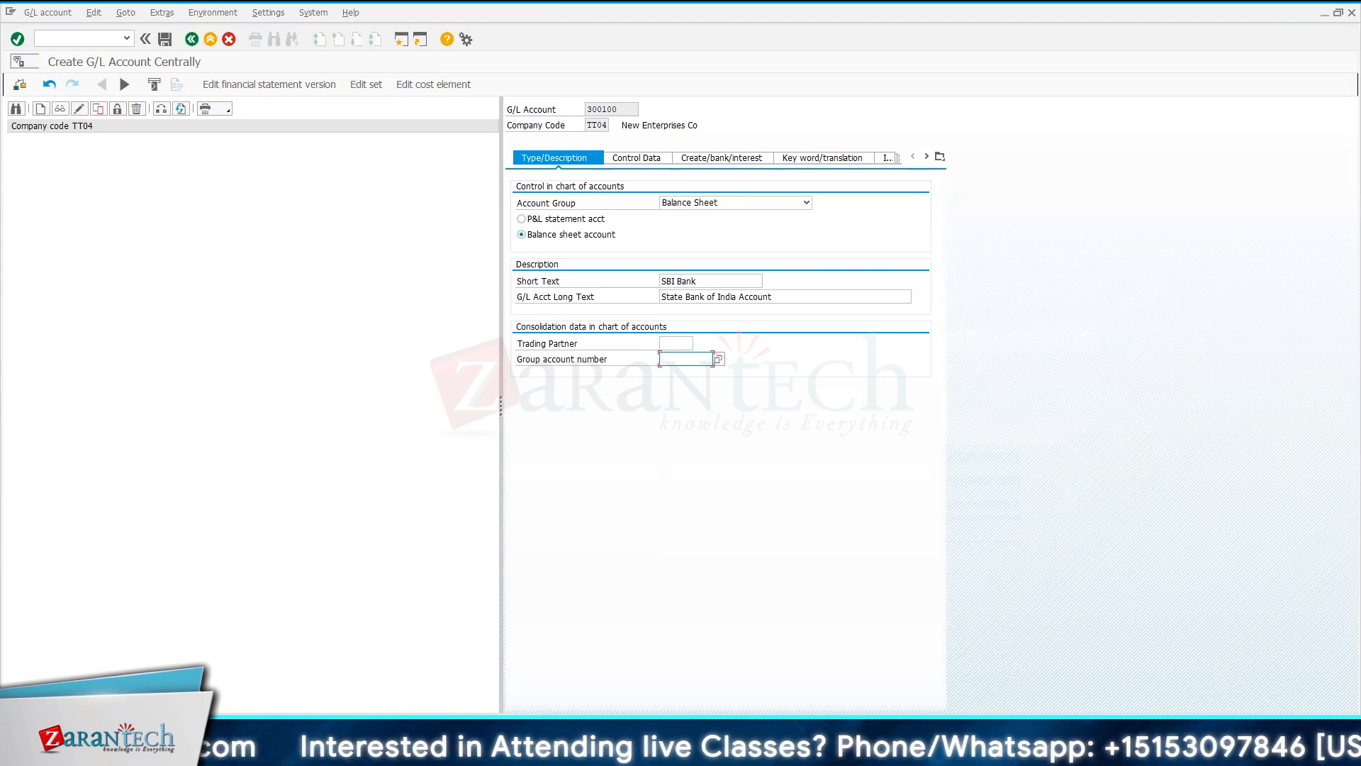
left_click(718, 359)
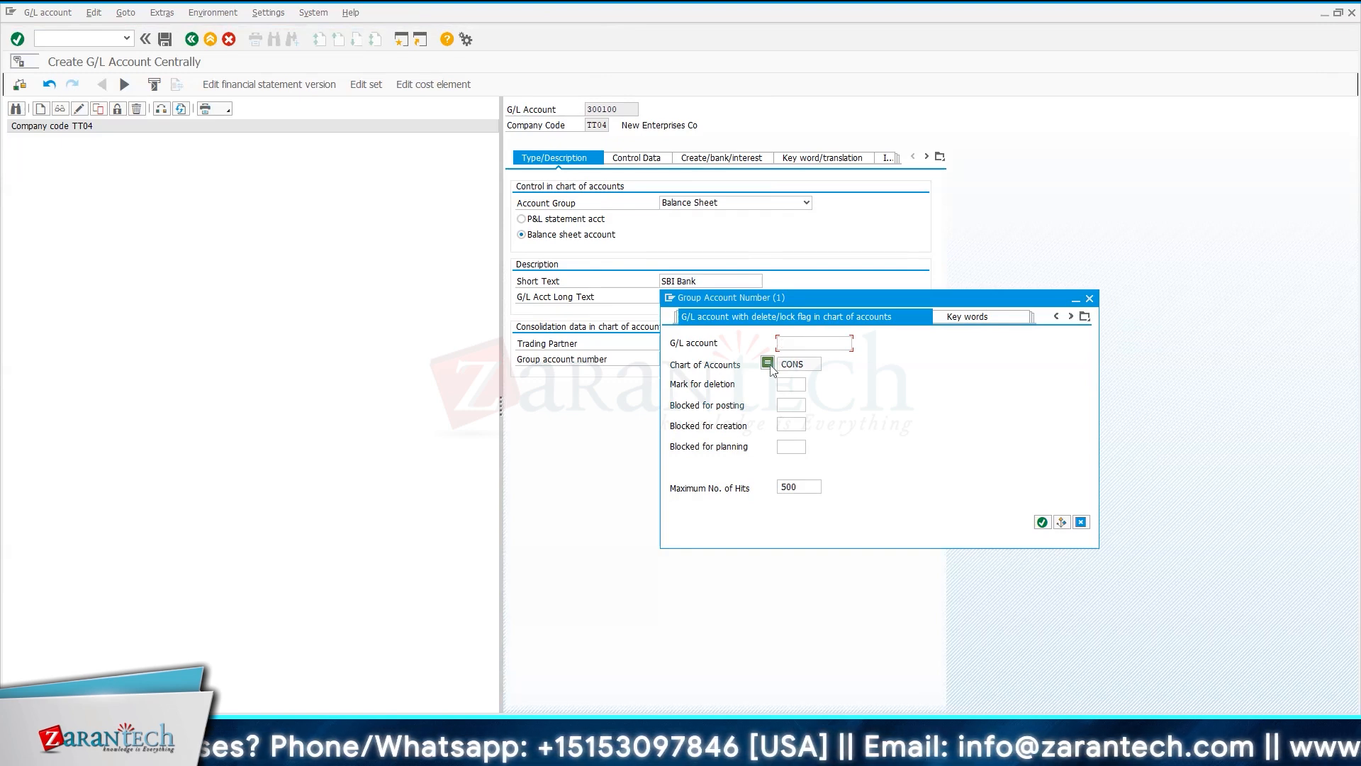
left_click(770, 364)
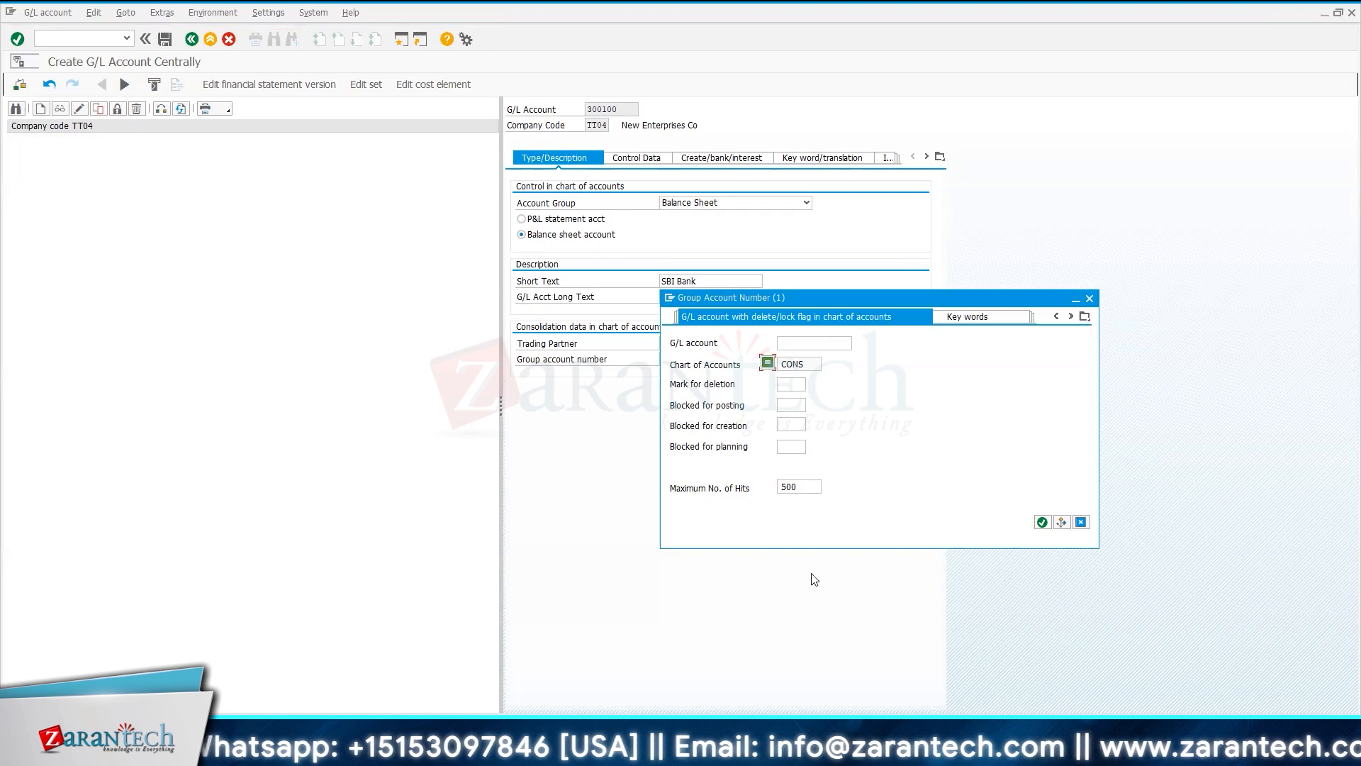
left_click(1041, 522)
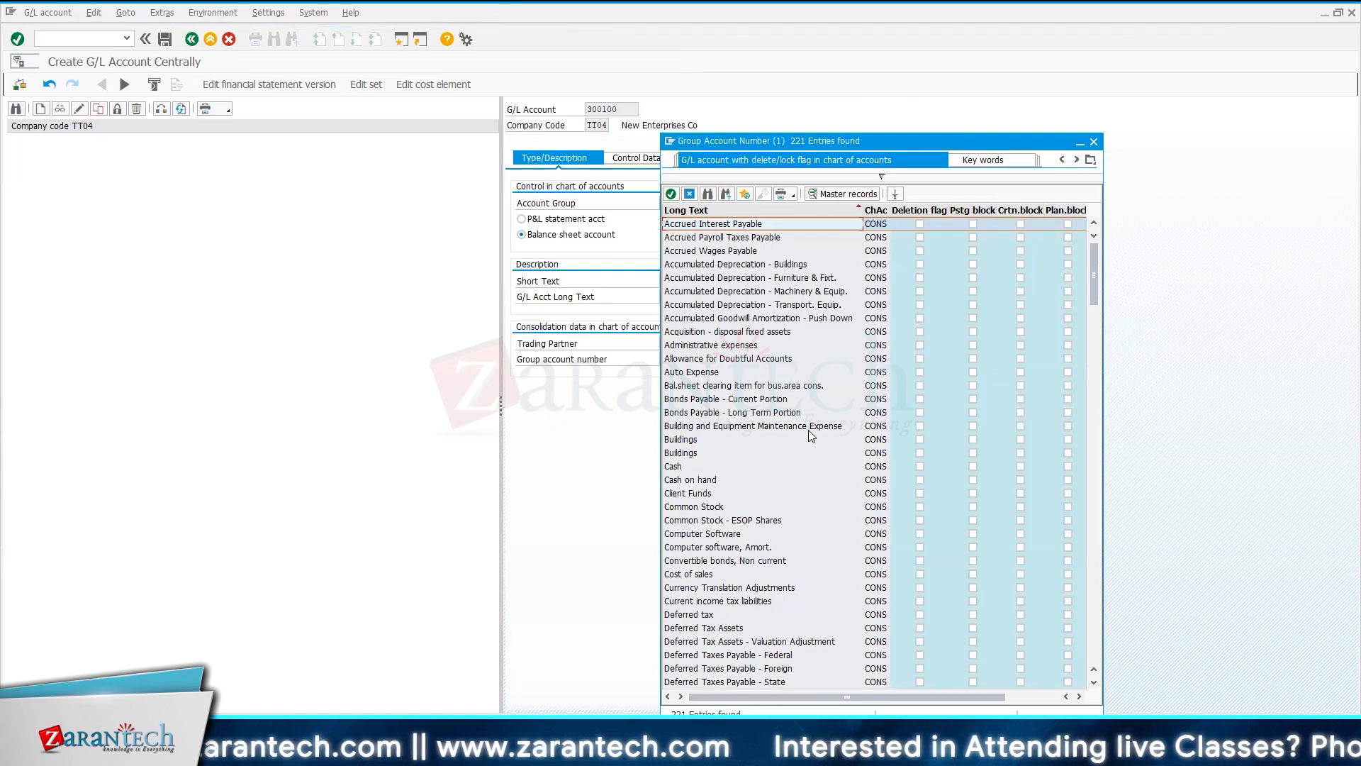
scroll(812, 435, "down", 2)
scroll(808, 430, "up", 2)
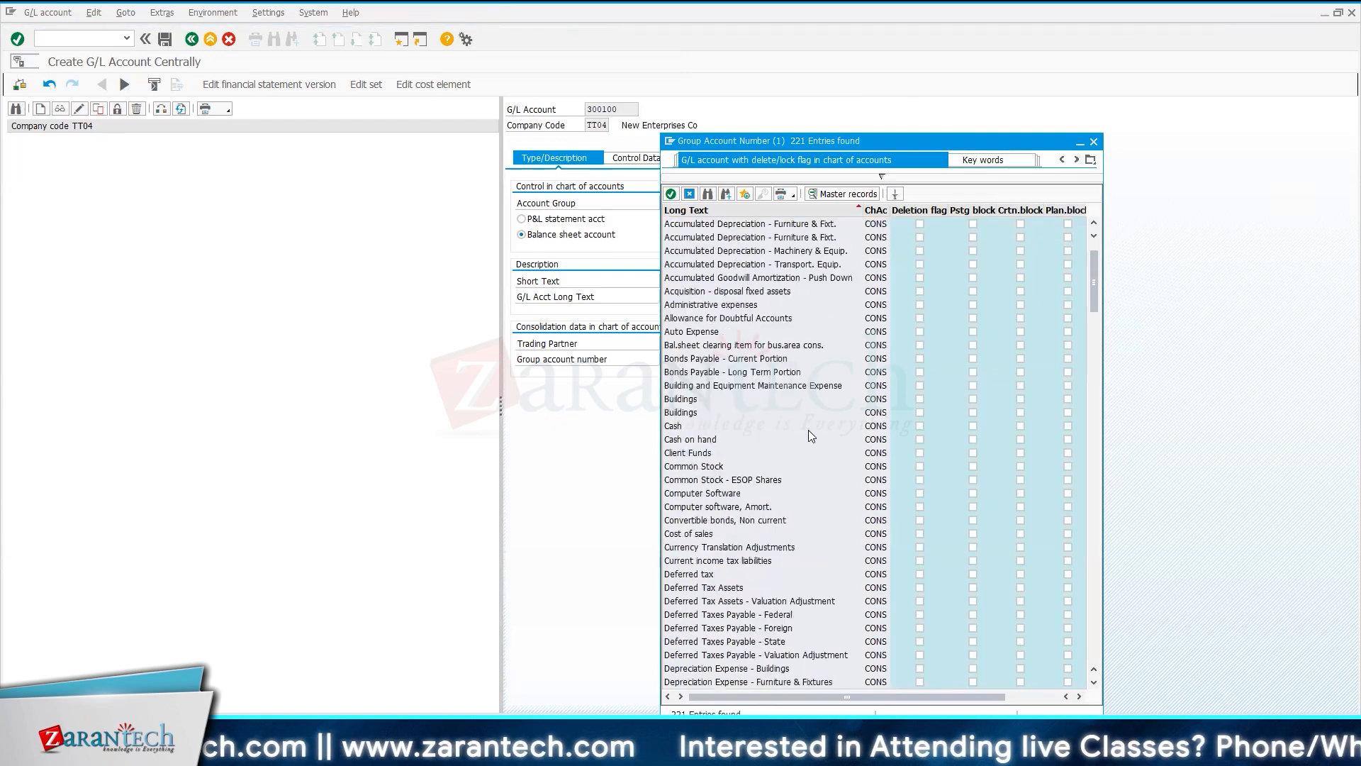
left_click(672, 195)
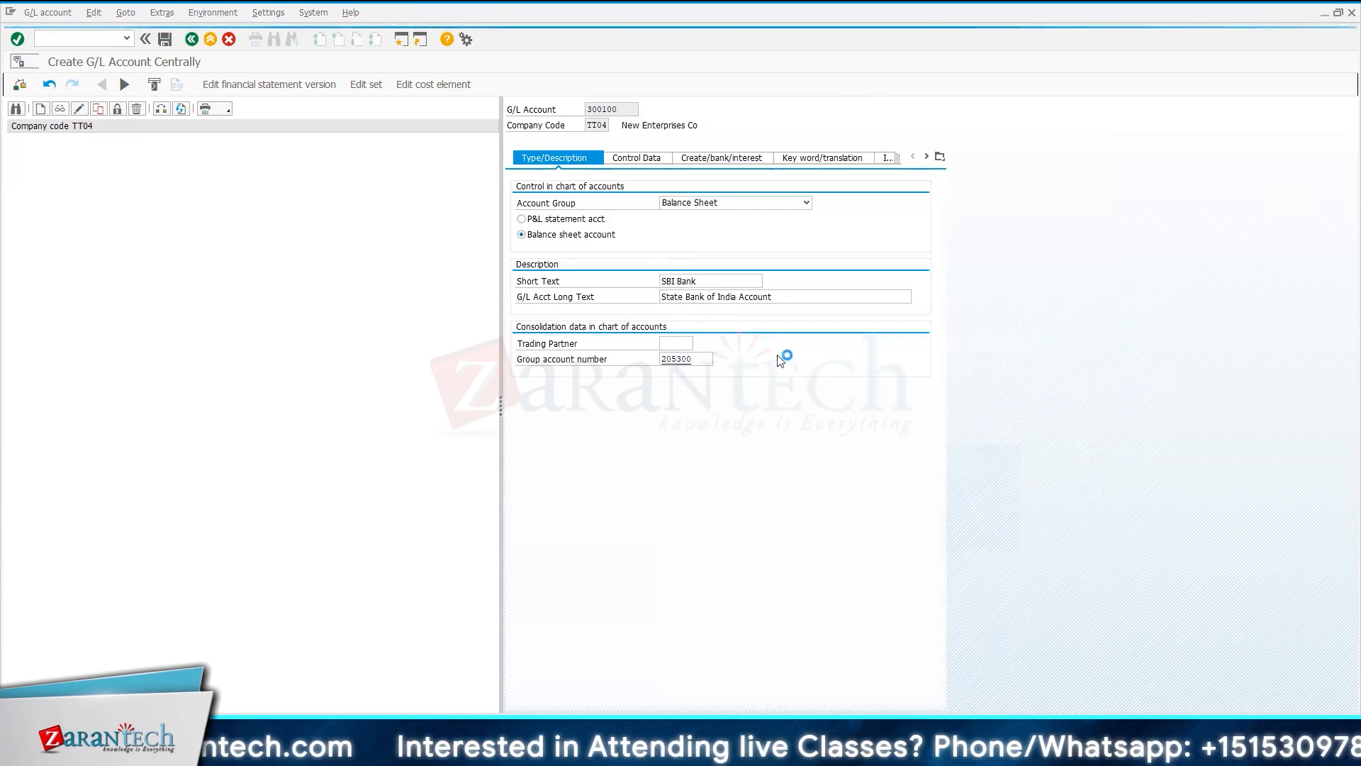
- Set the group account number to 110100, Cash, from chart of accounts CONS and search the group accounts again
left_click(964, 317)
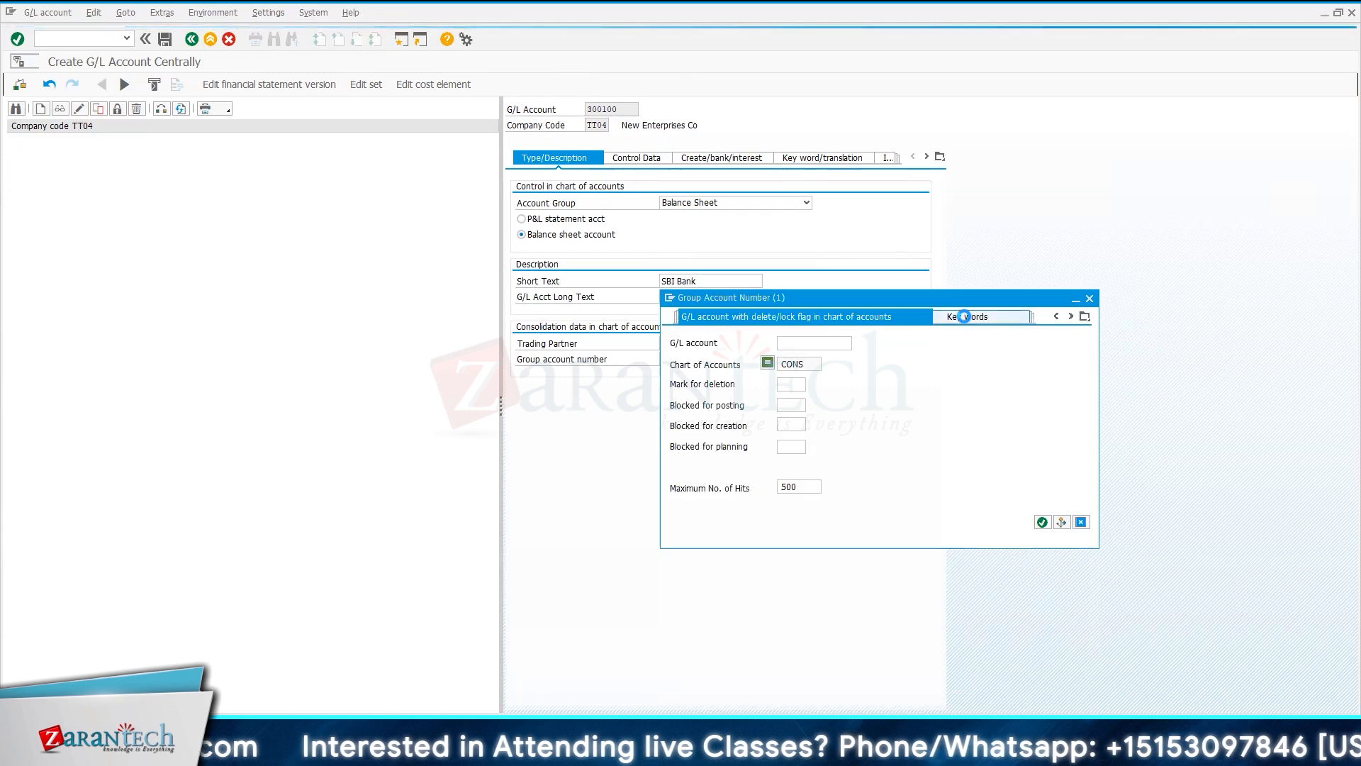
left_click(1043, 523)
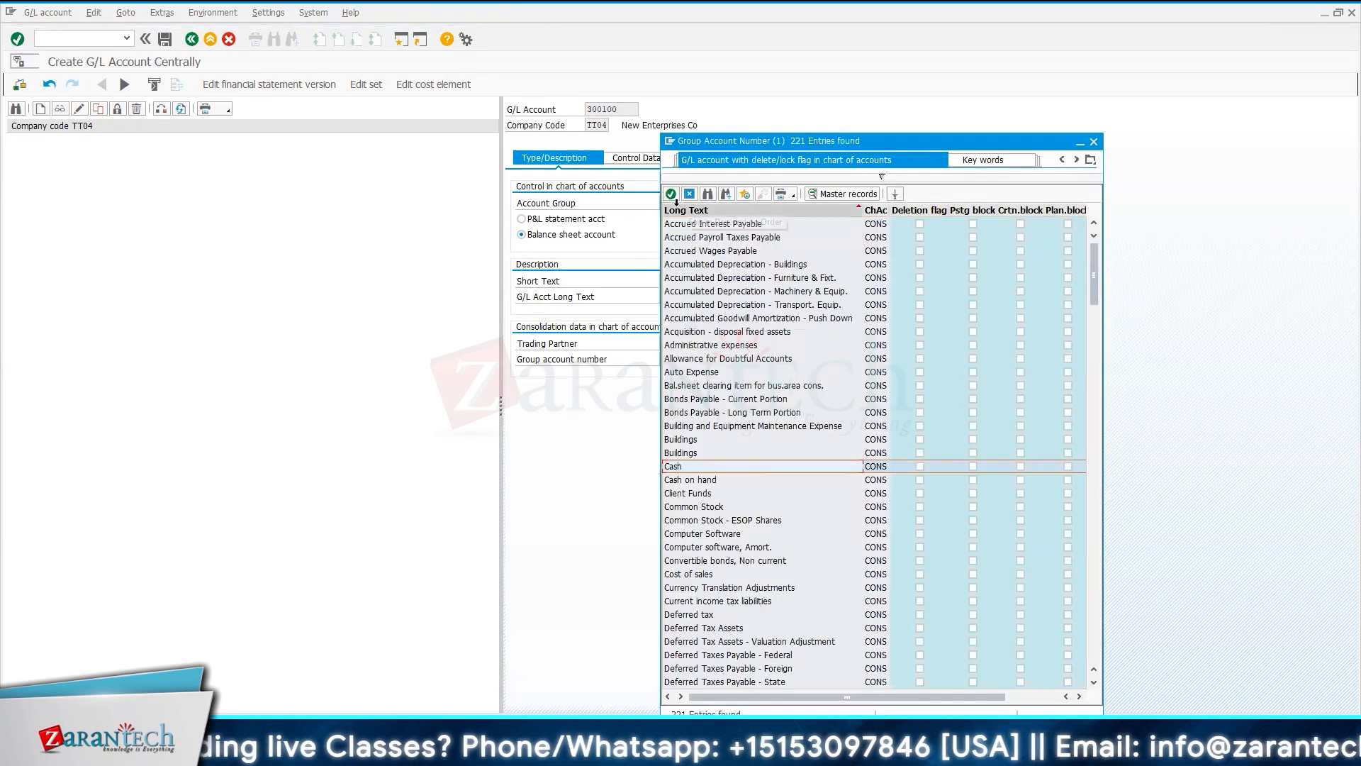
left_click(671, 194)
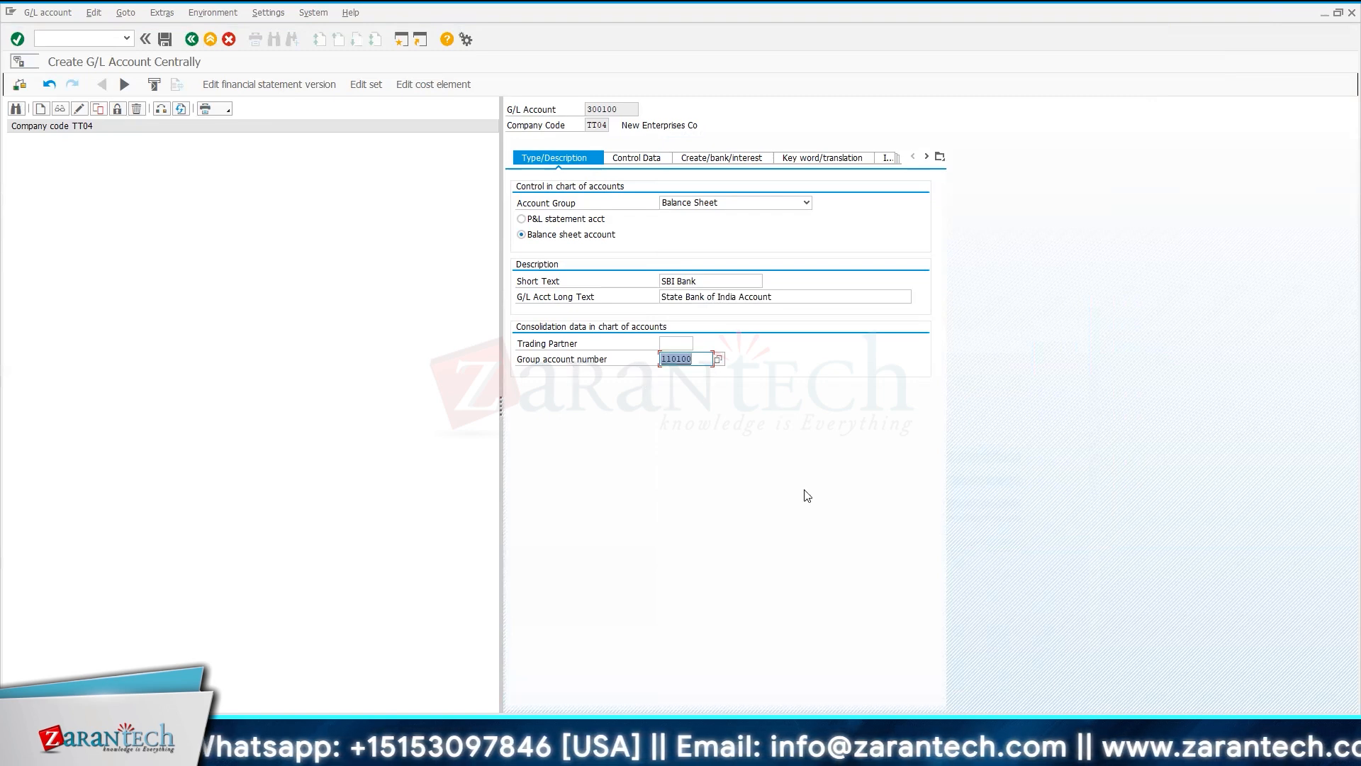
key("Return")
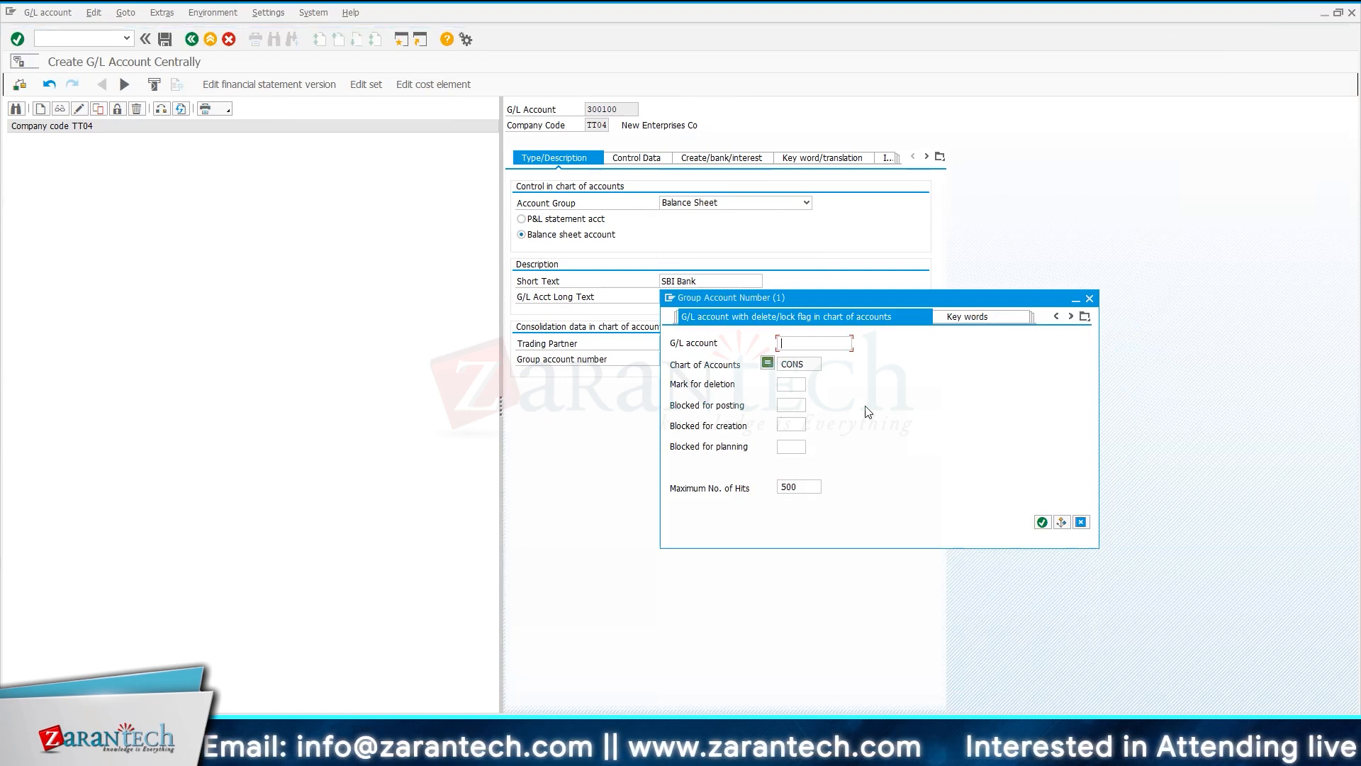
left_click(1043, 522)
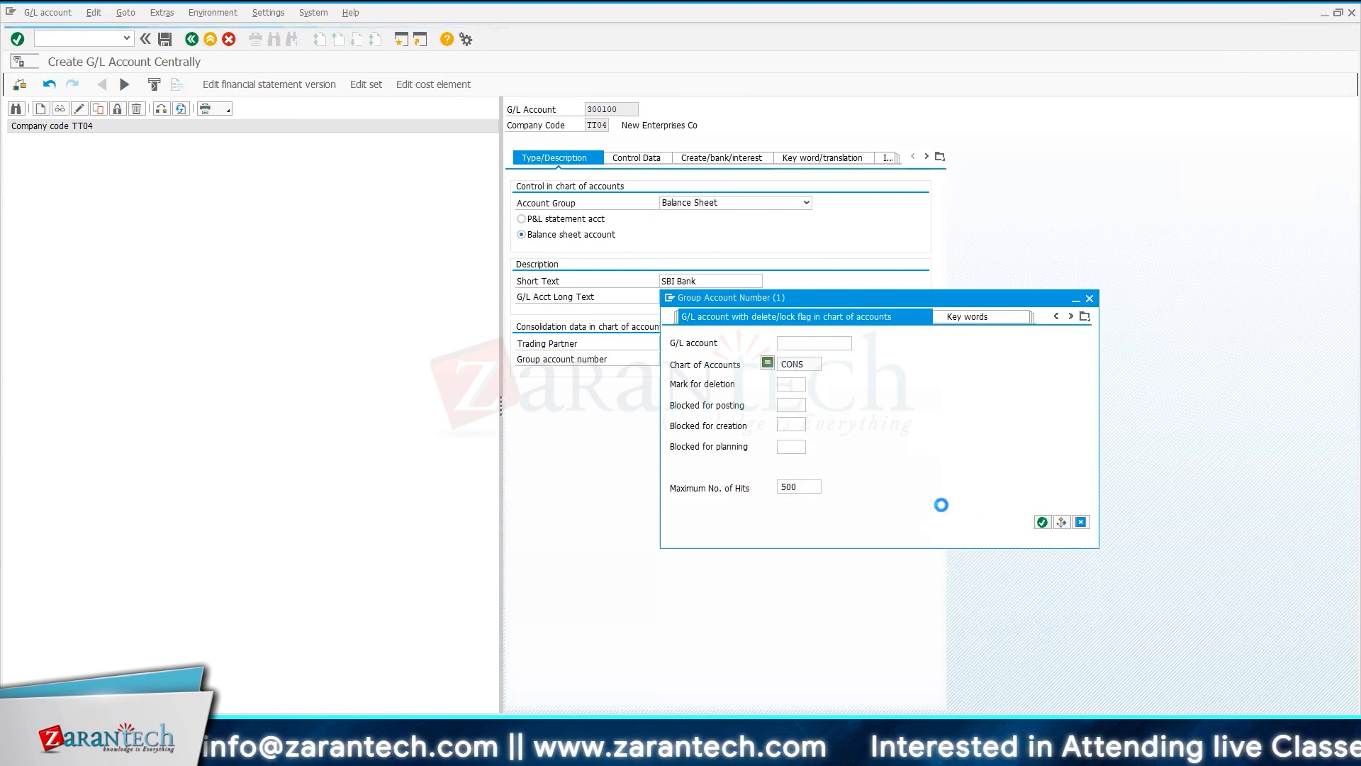
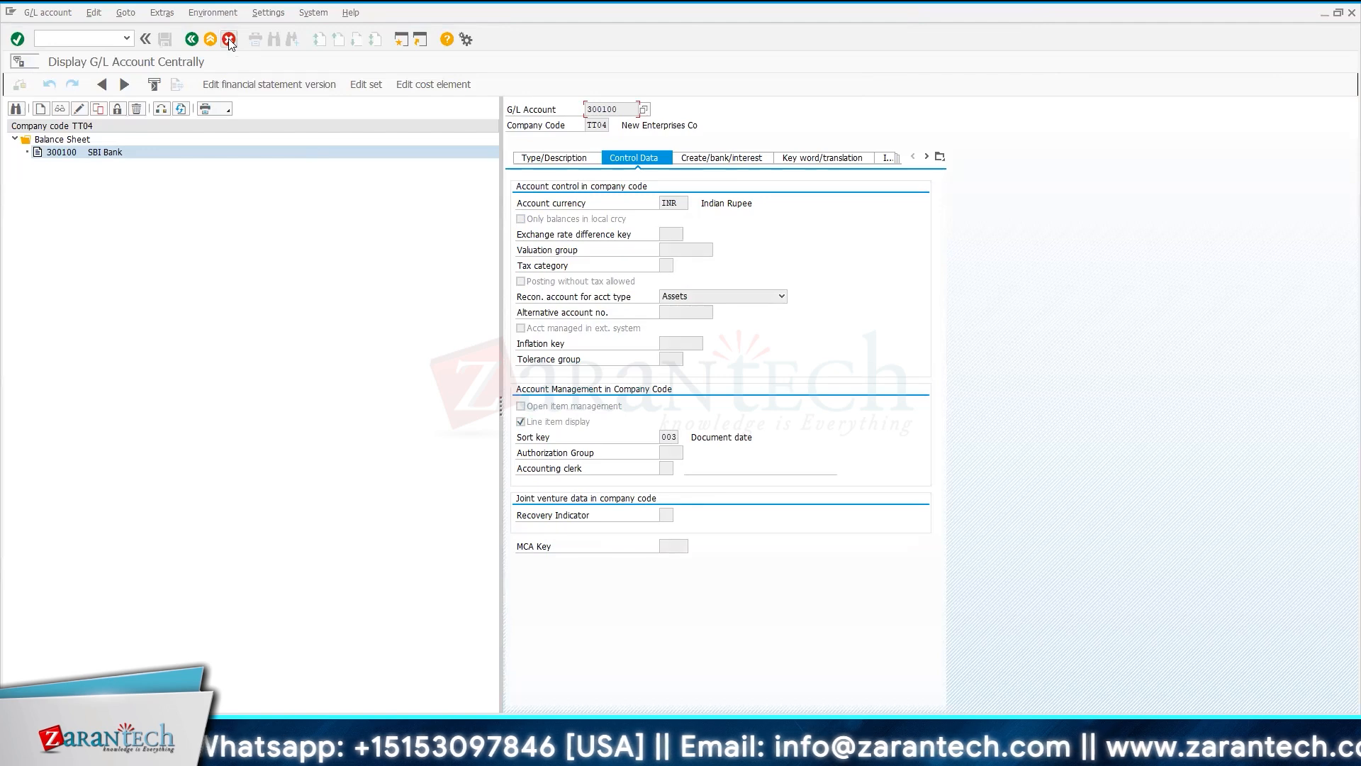
- Start creating another G/L account, 300101, for company code TT04
left_click(39, 109)
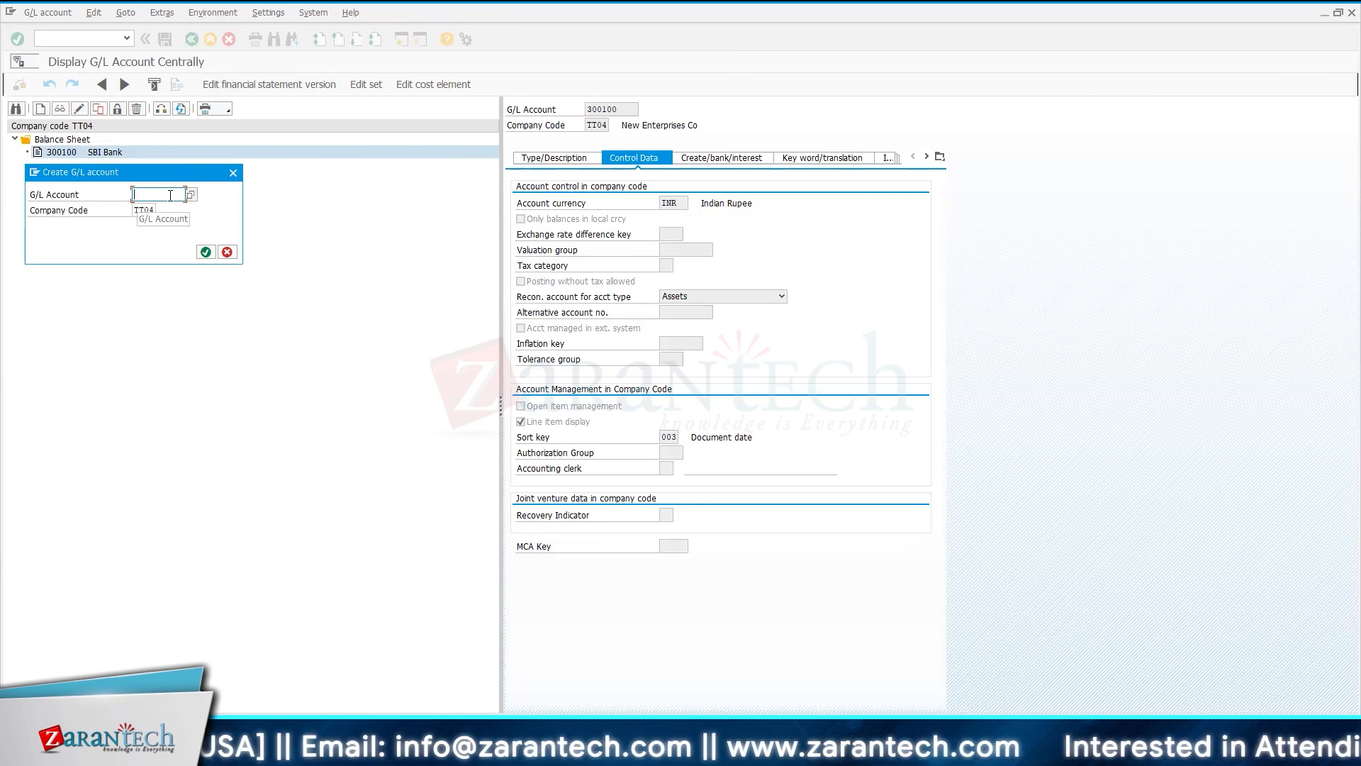
type("3")
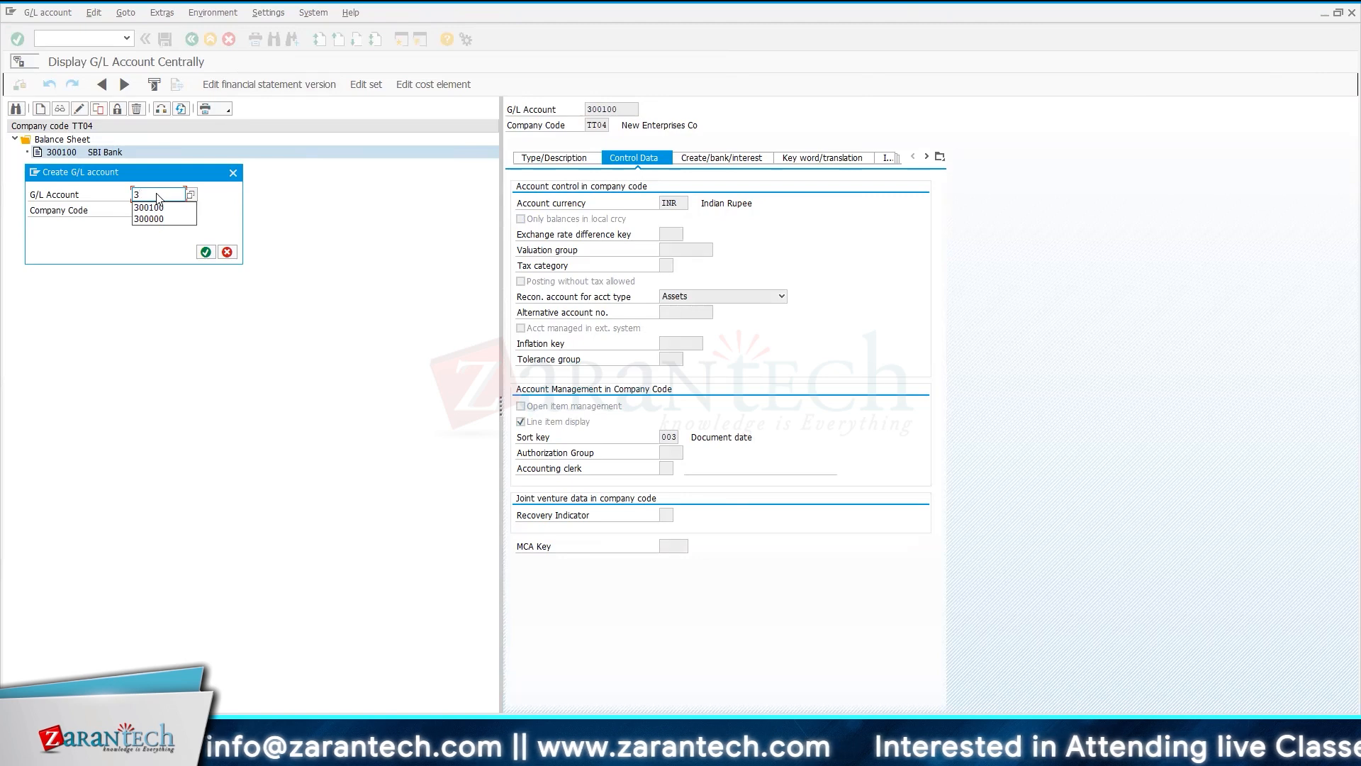
type("00")
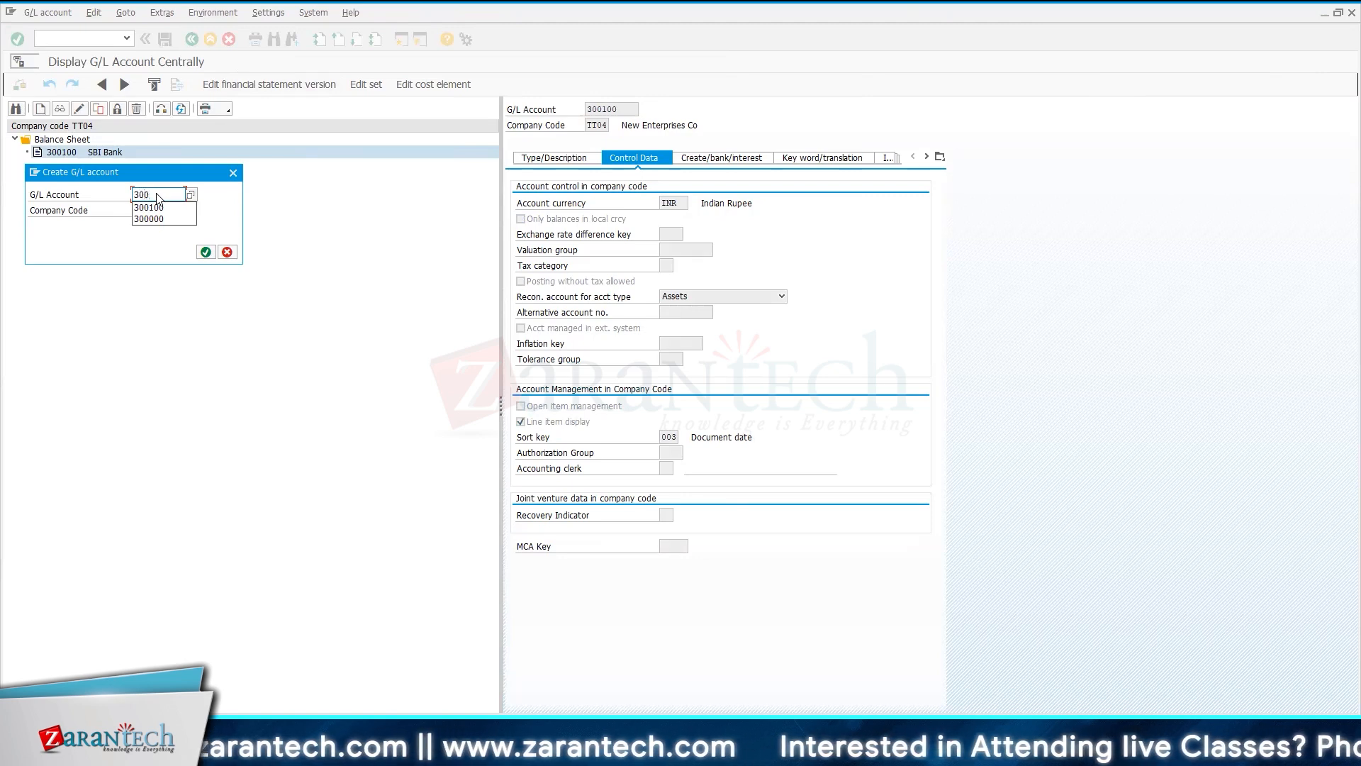
type("10")
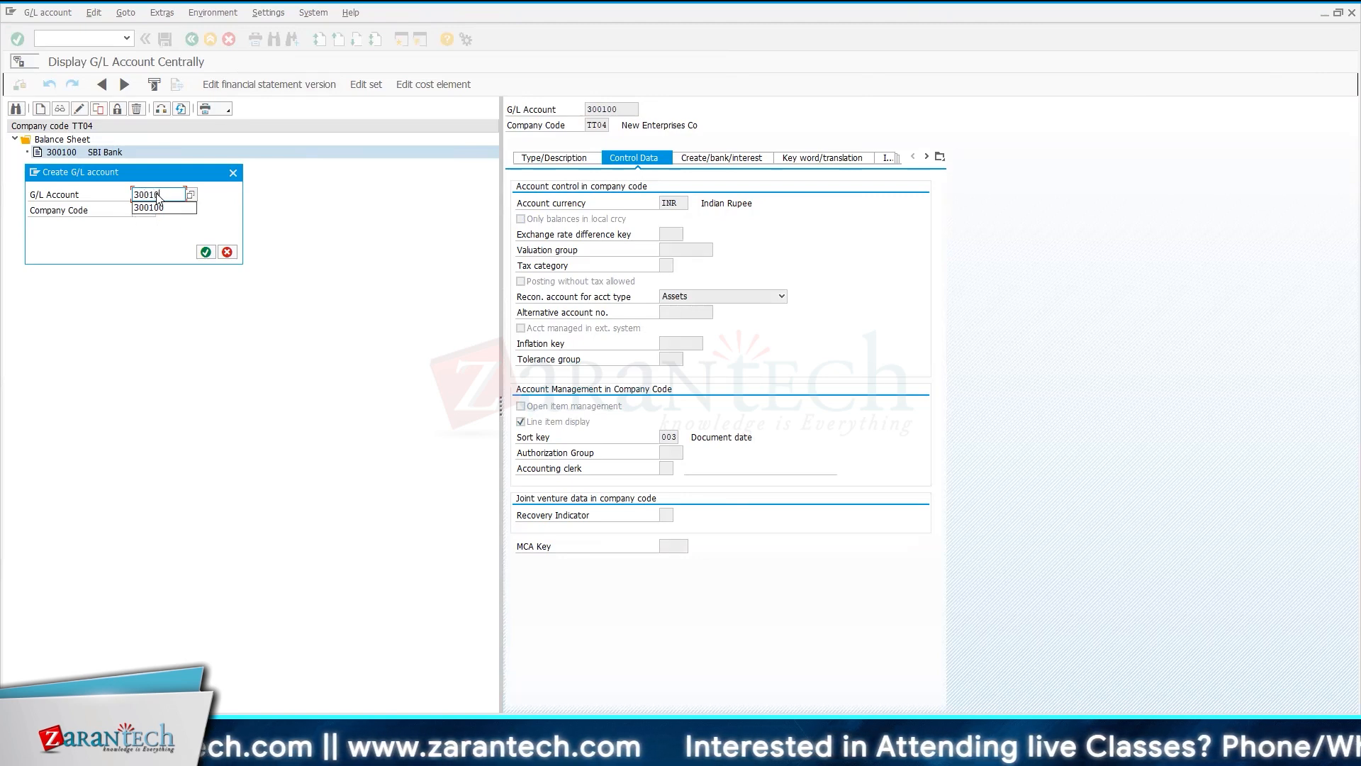
type("1")
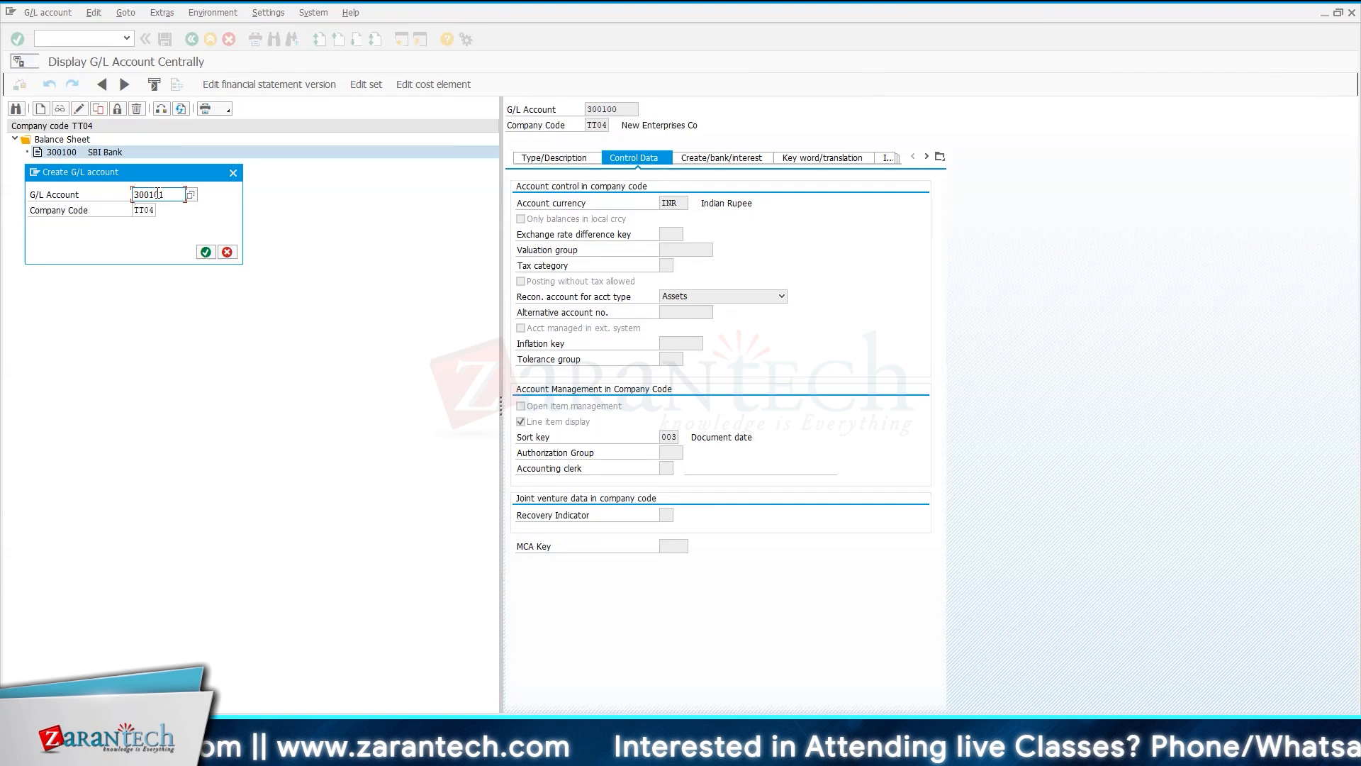
left_click(206, 252)
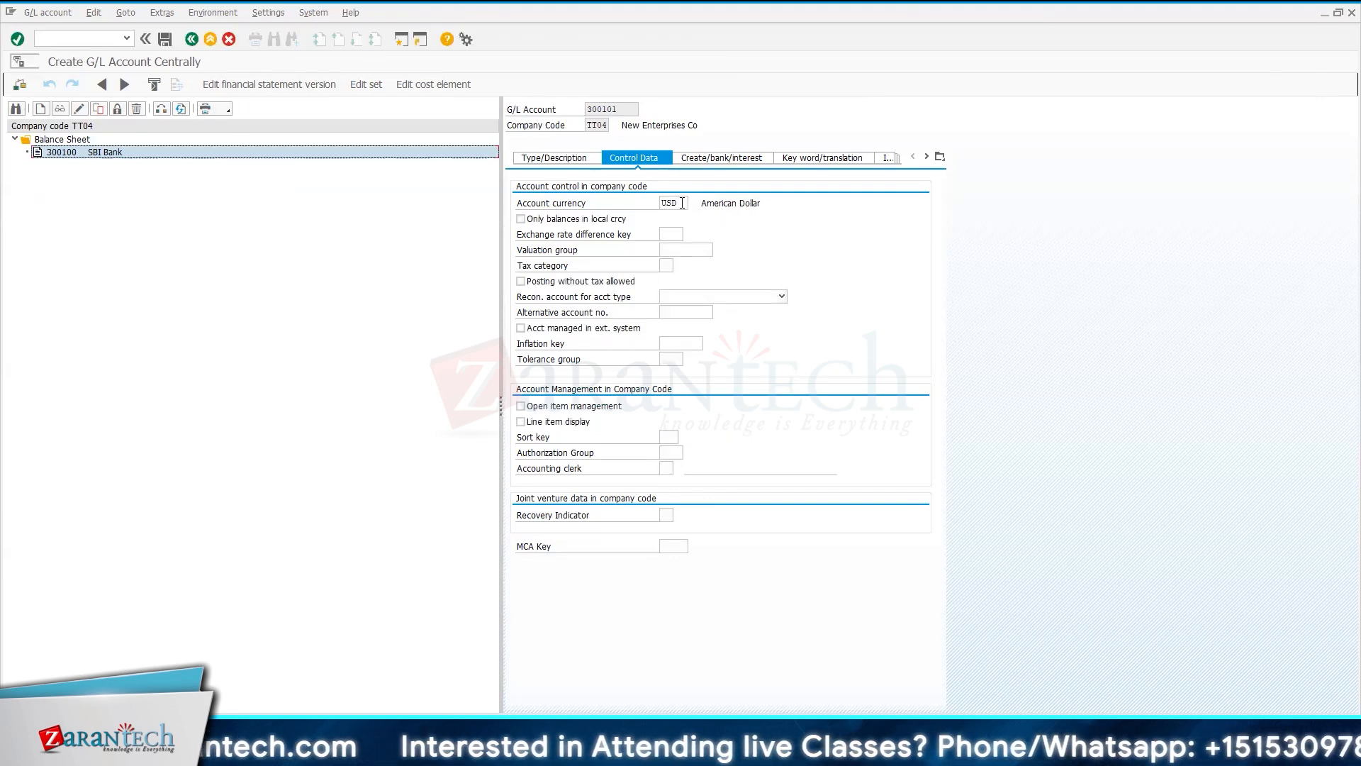
- Check which account groups are available for account 300101 and leave central G/L account maintenance without saving it
left_click_drag(683, 203, 657, 204)
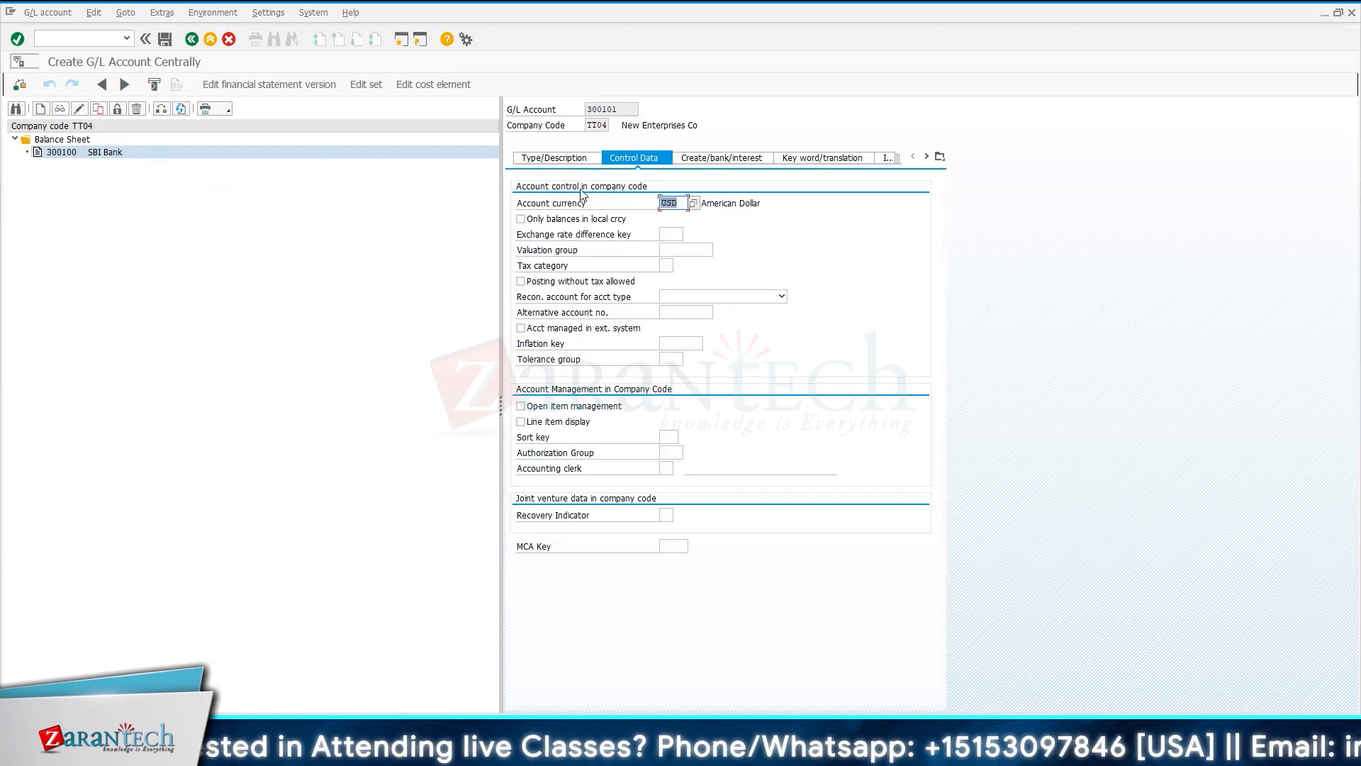
left_click(555, 159)
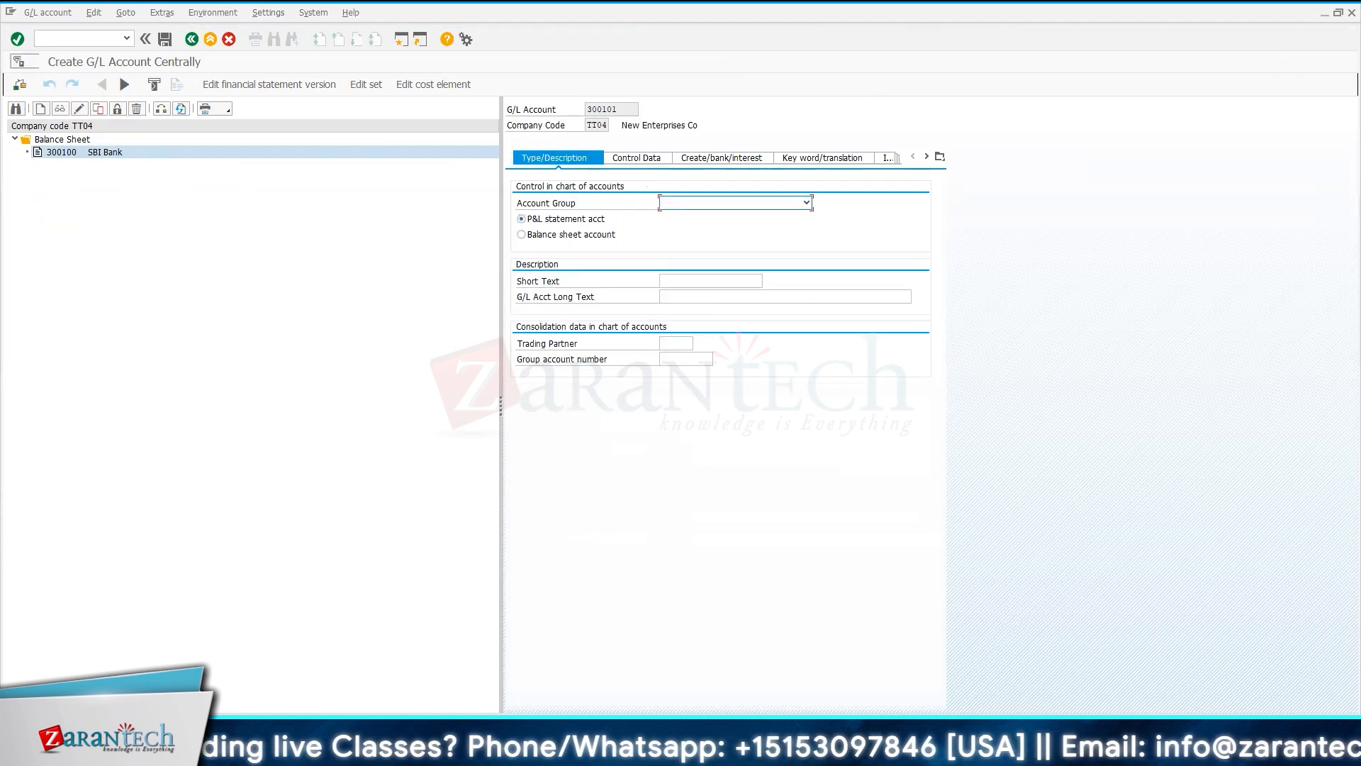
key("alt+Tab")
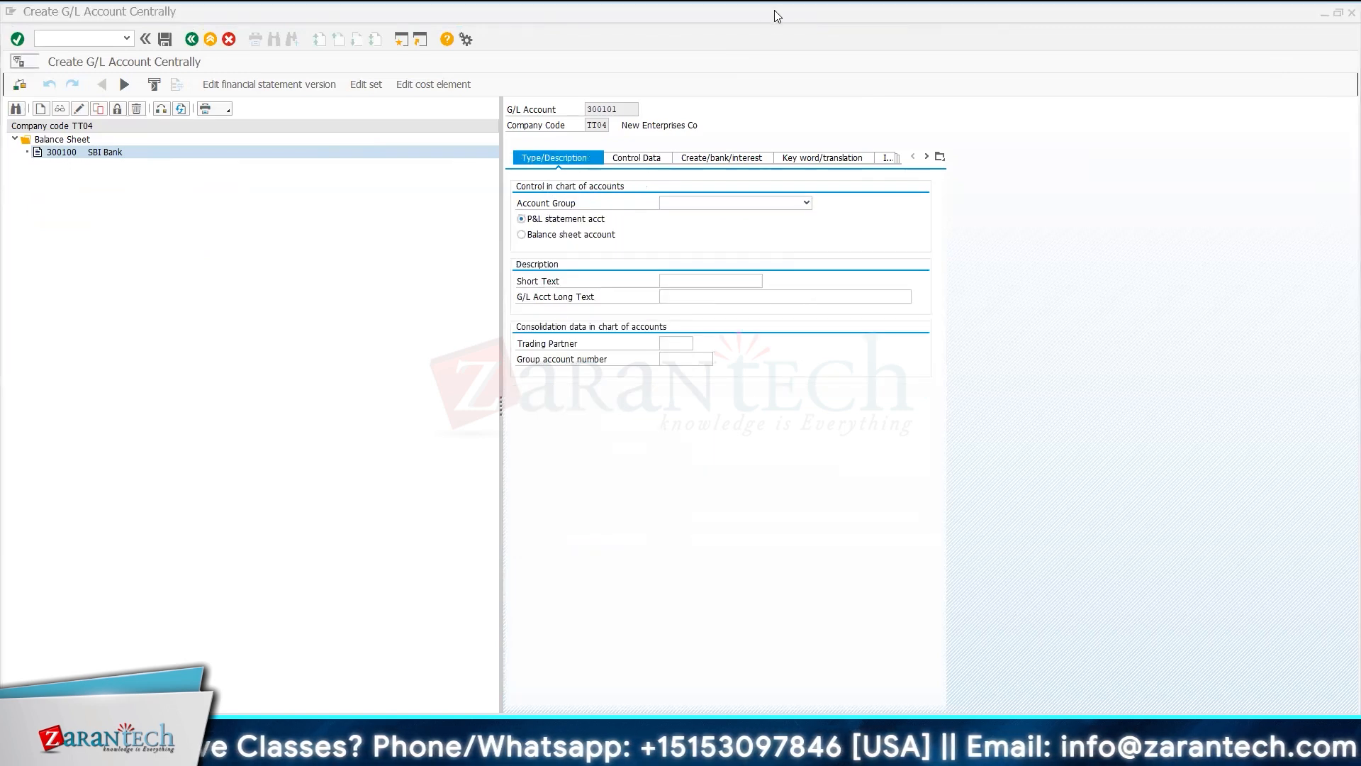
left_click(702, 203)
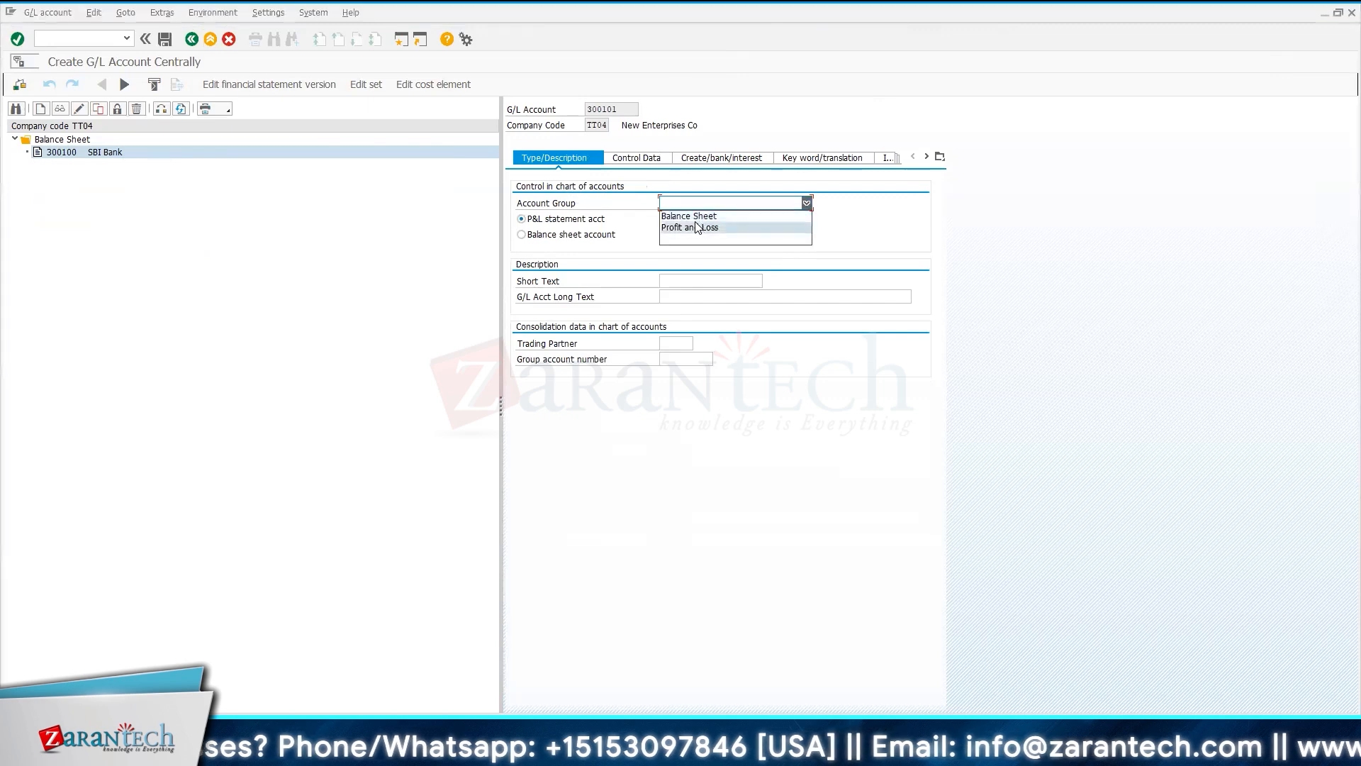
left_click(850, 216)
left_click(229, 39)
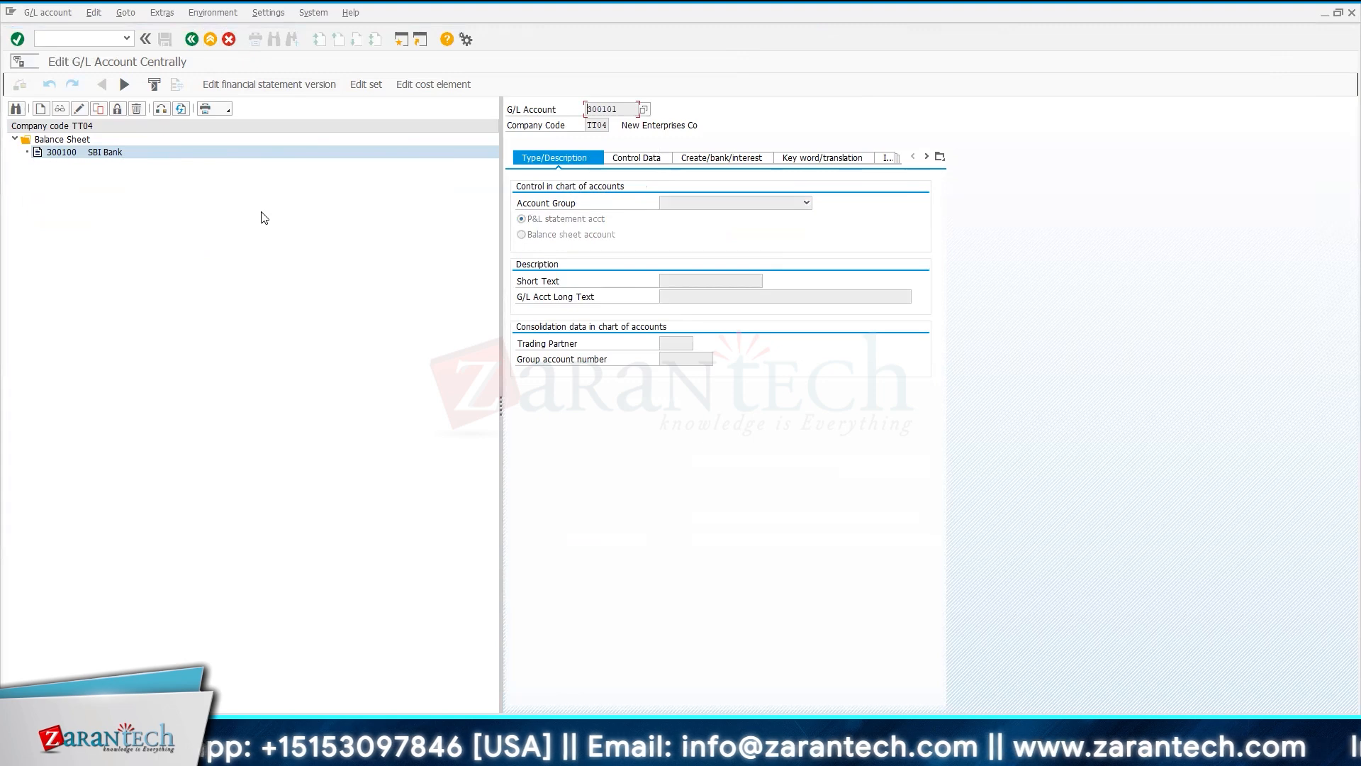
left_click(230, 39)
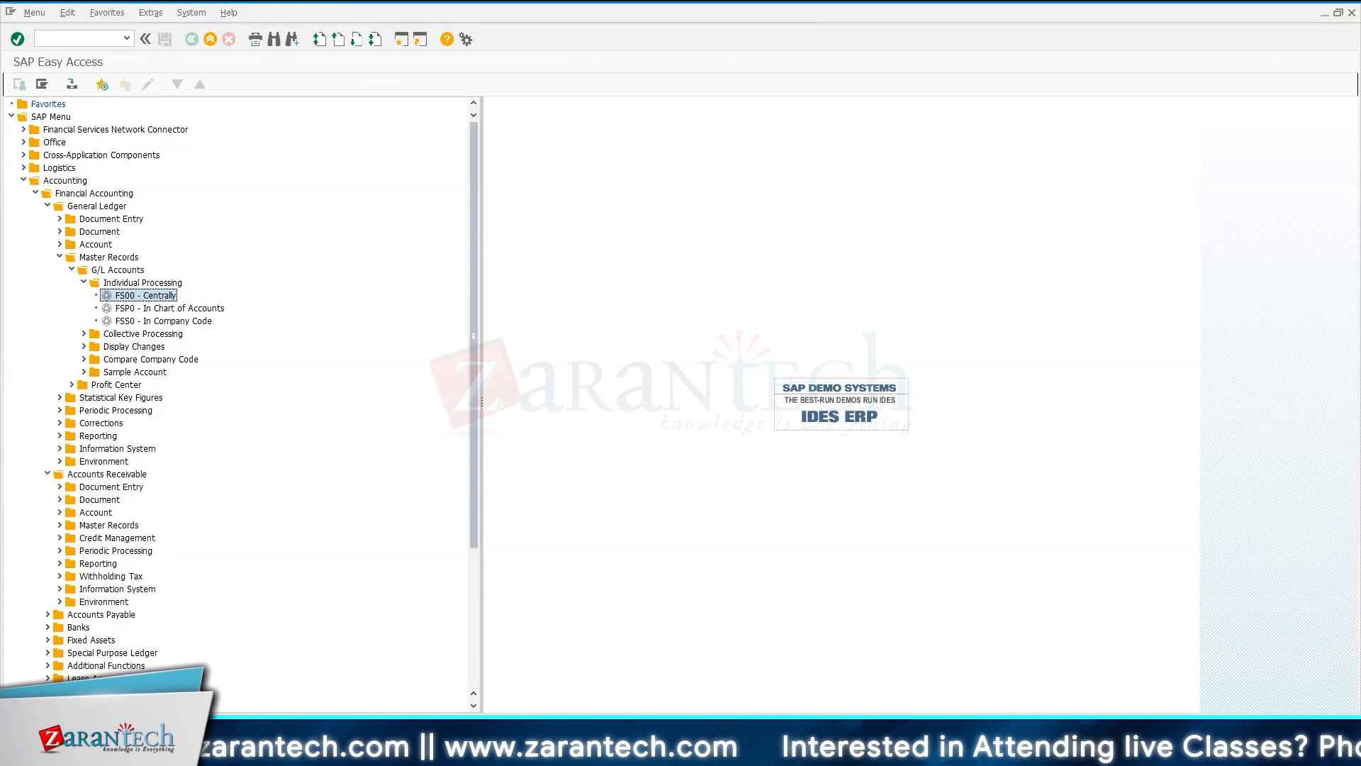
key("alt+Tab")
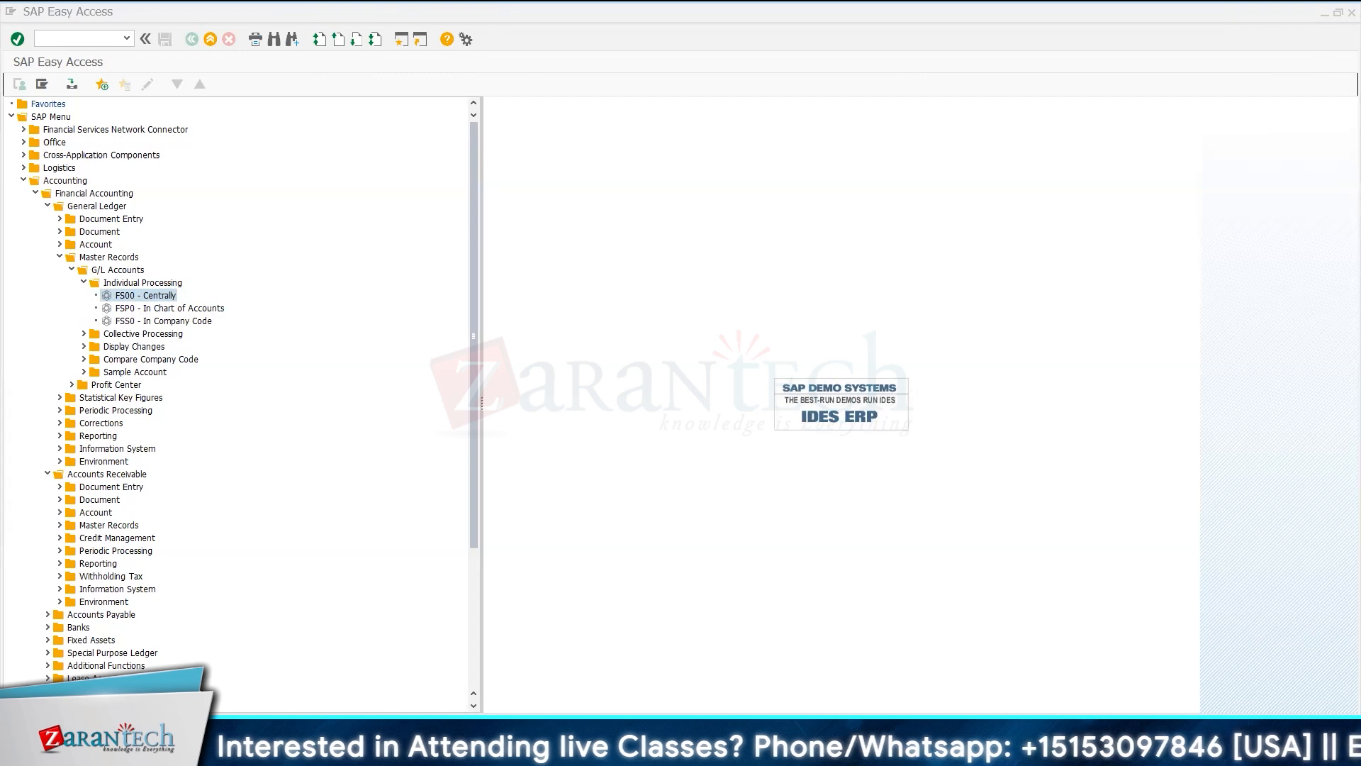
key("alt")
key("alt")
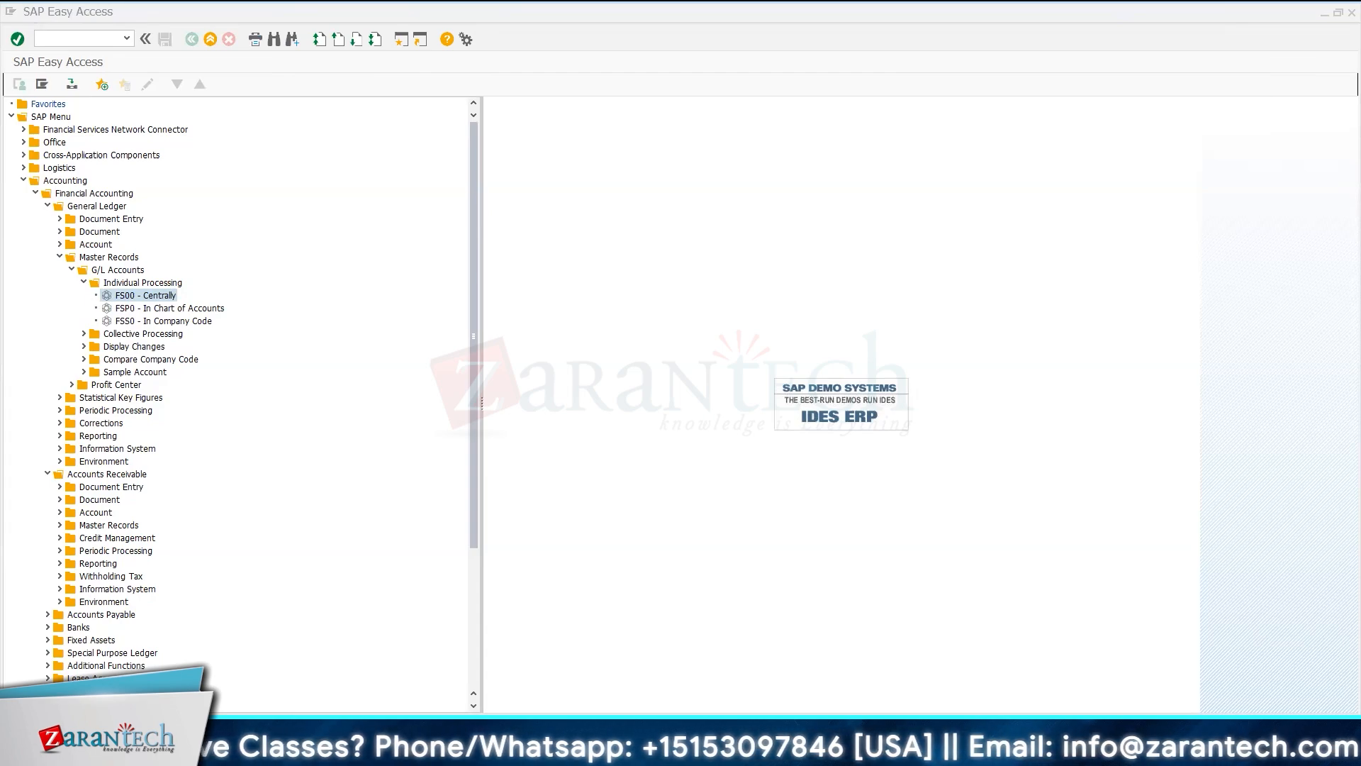
- Switch to the COA Training workbook in Excel and find the P&L statement accounts in the chart of accounts sheet
key("alt+Tab")
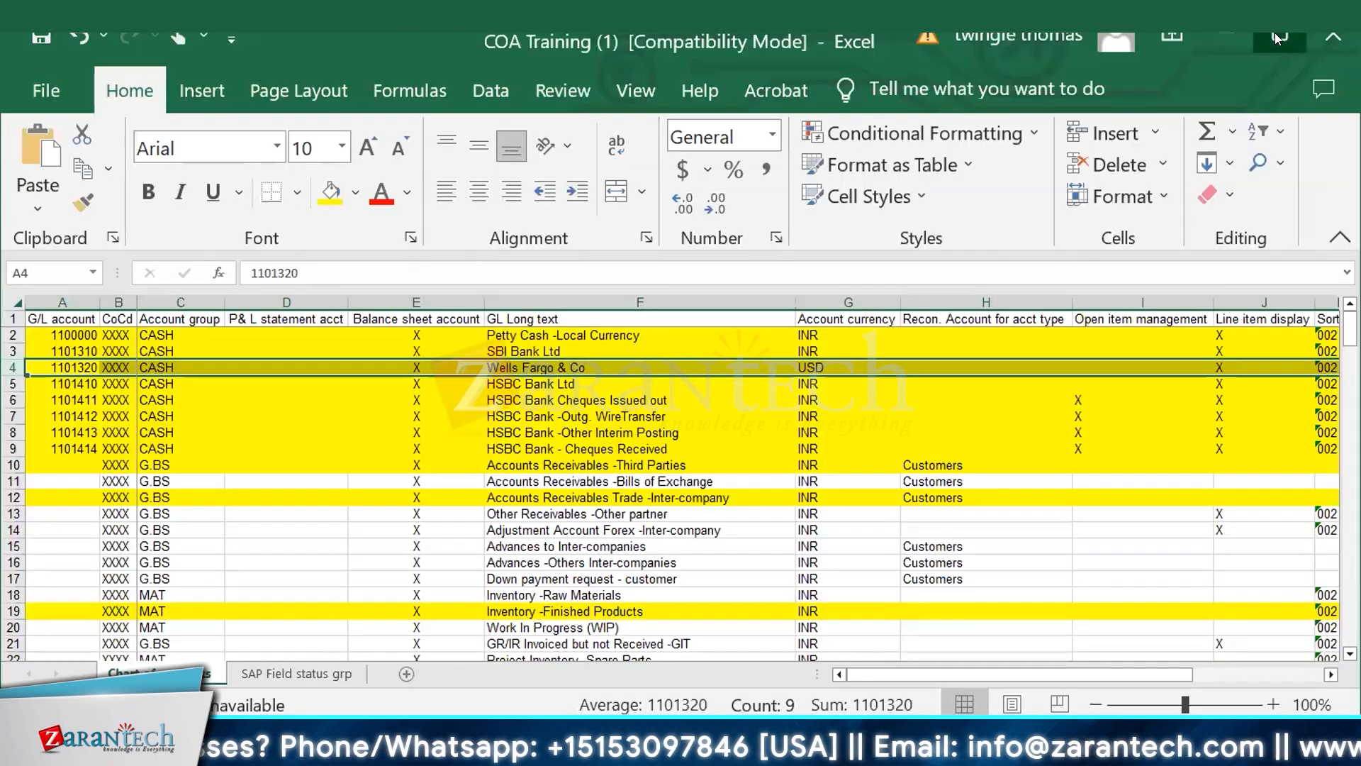
left_click(1274, 32)
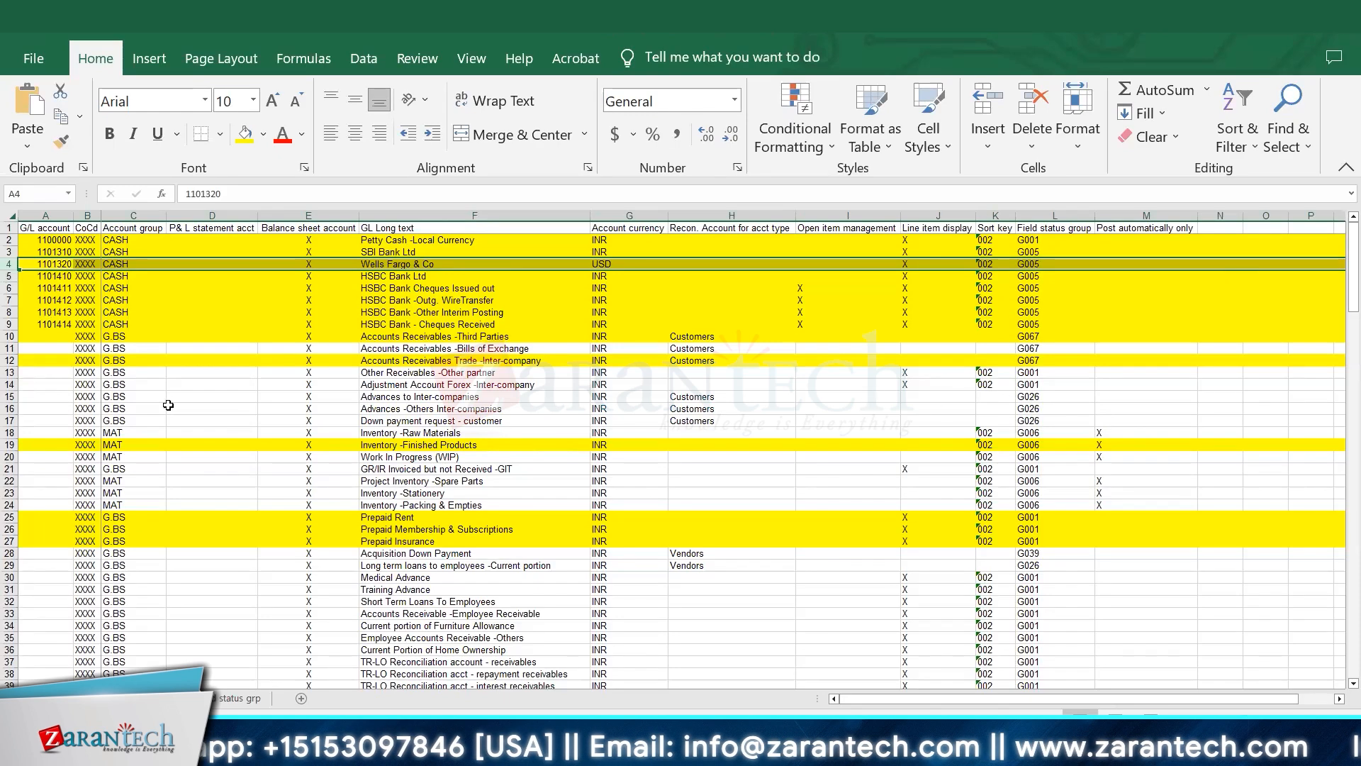
scroll(172, 408, "down", 10)
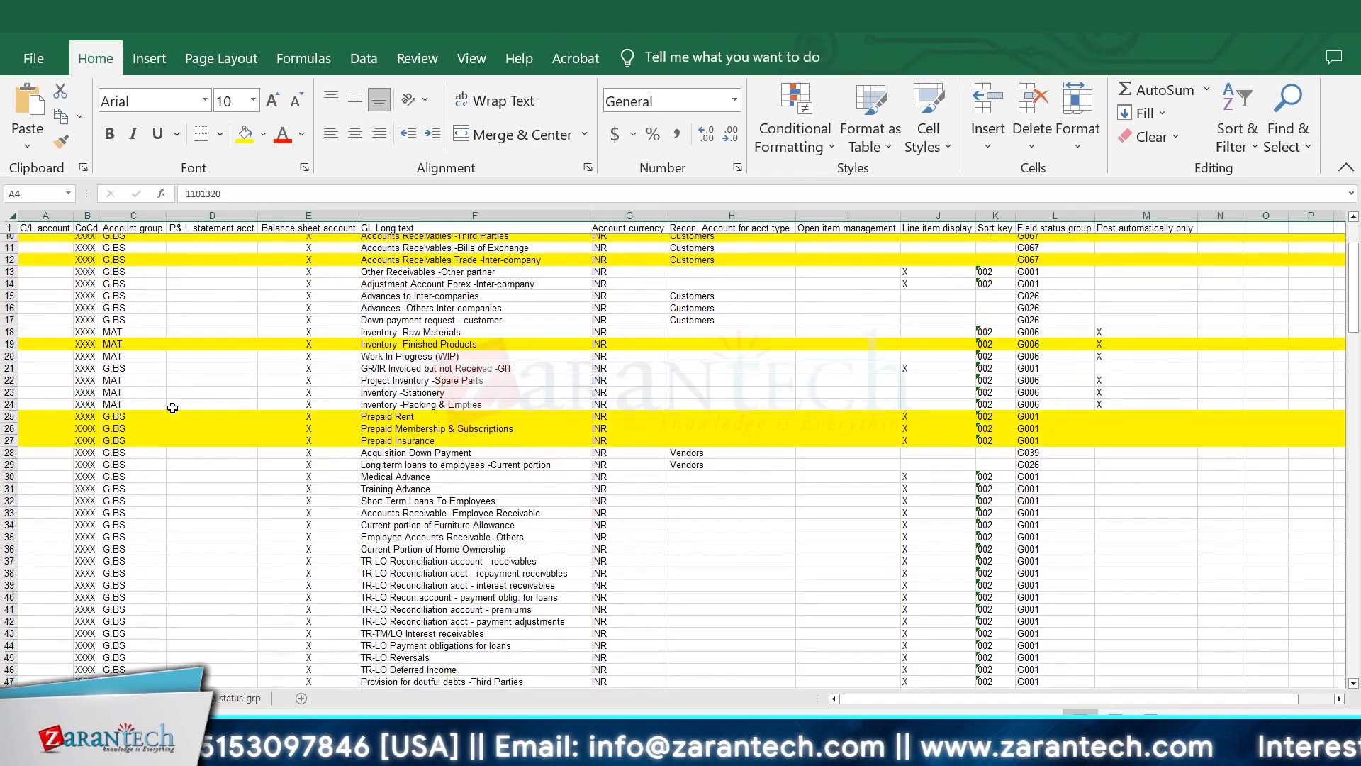
scroll(172, 407, "down", 20)
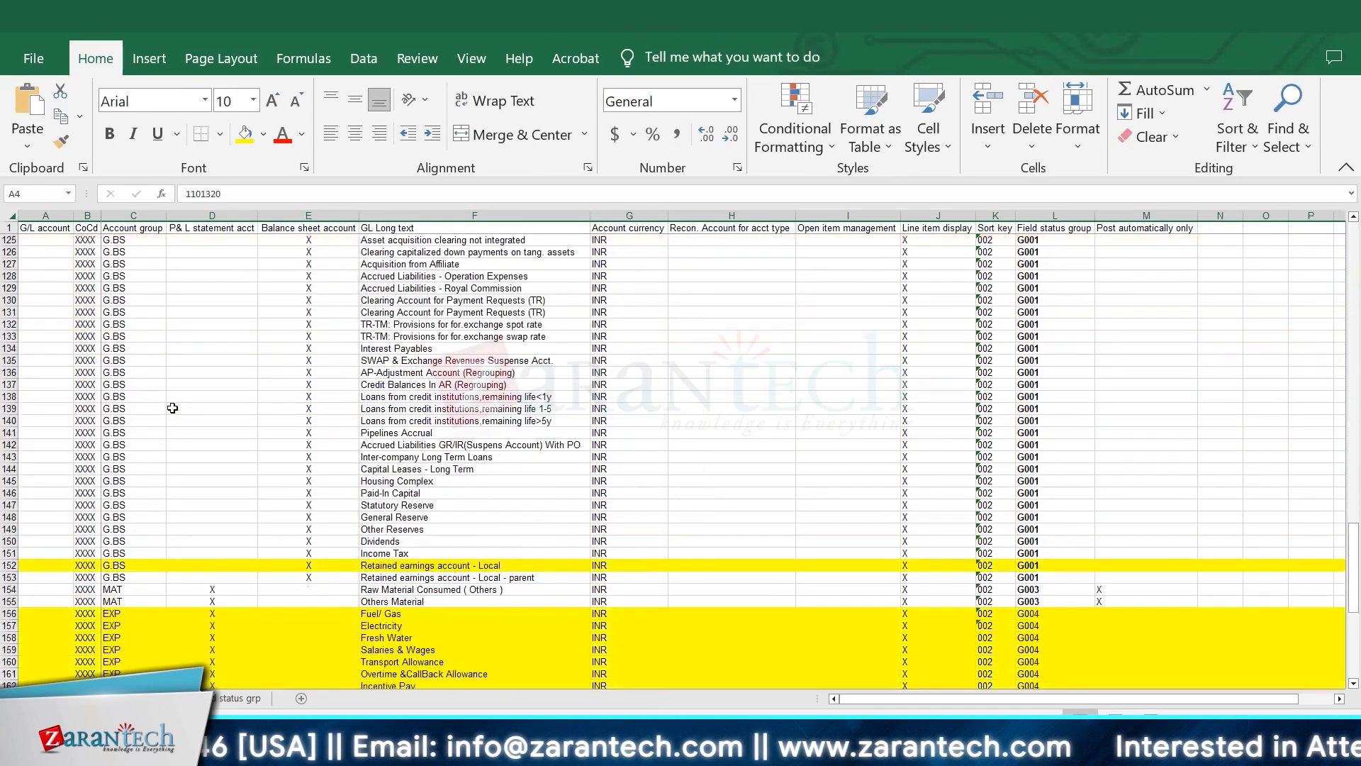
scroll(172, 408, "down", 4)
left_click(187, 469)
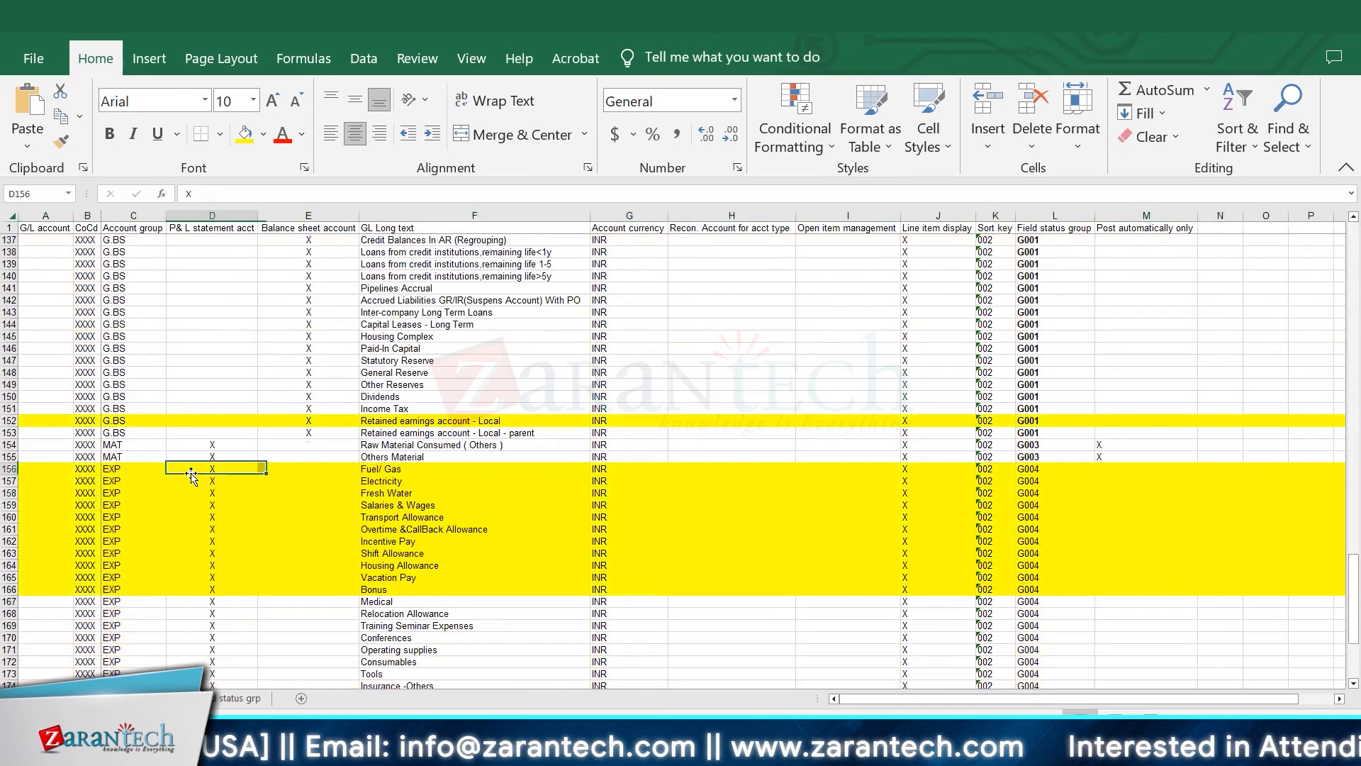
left_click(19, 445)
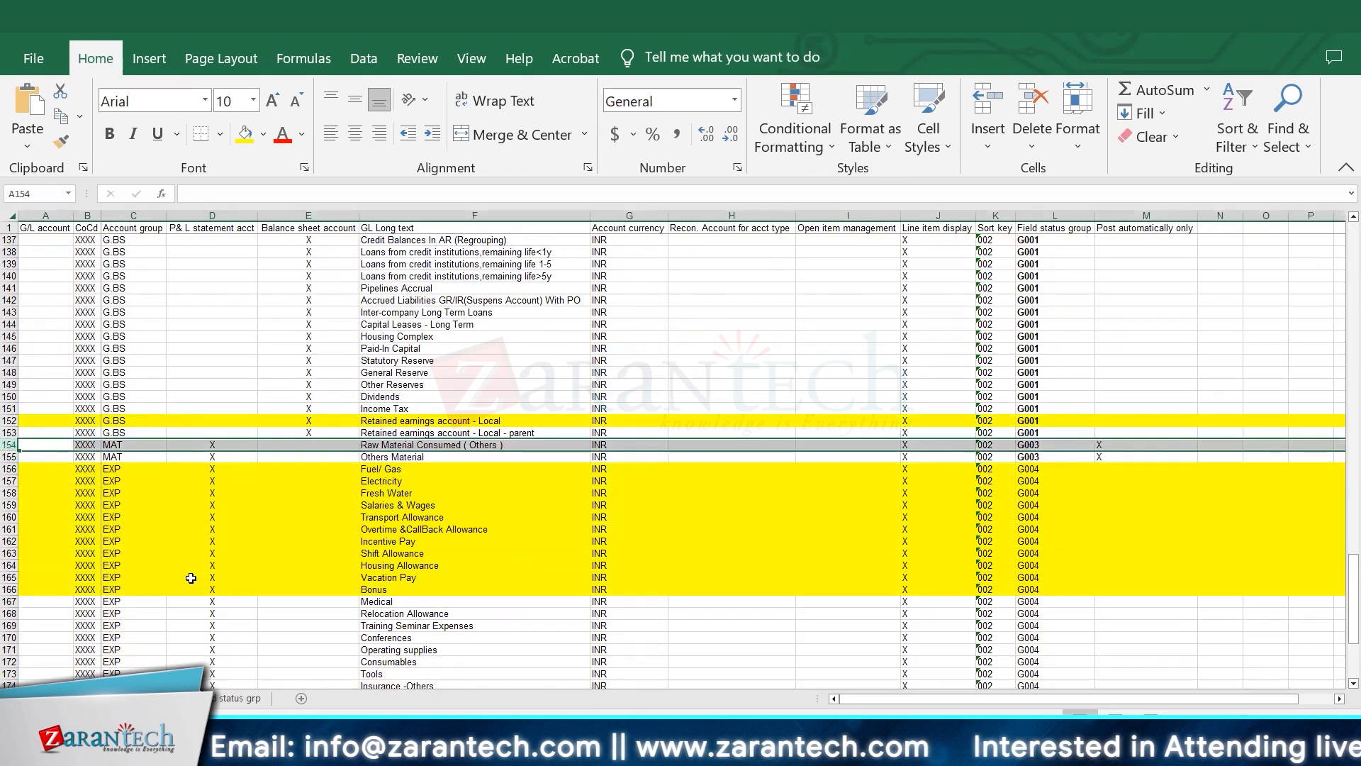
scroll(188, 577, "down", 1)
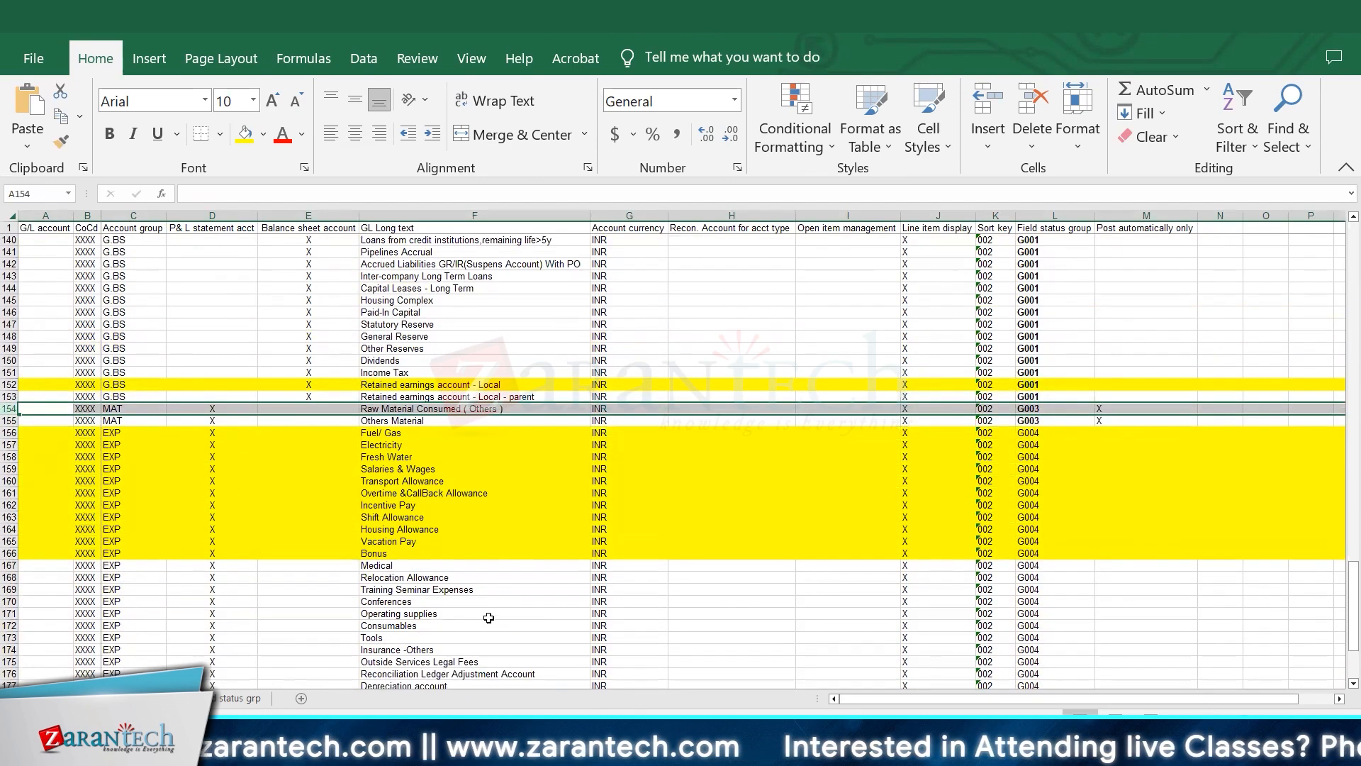
- Examine the expense and revenue accounts from Electricity onward in the workbook and switch back to SAP
left_click(11, 444)
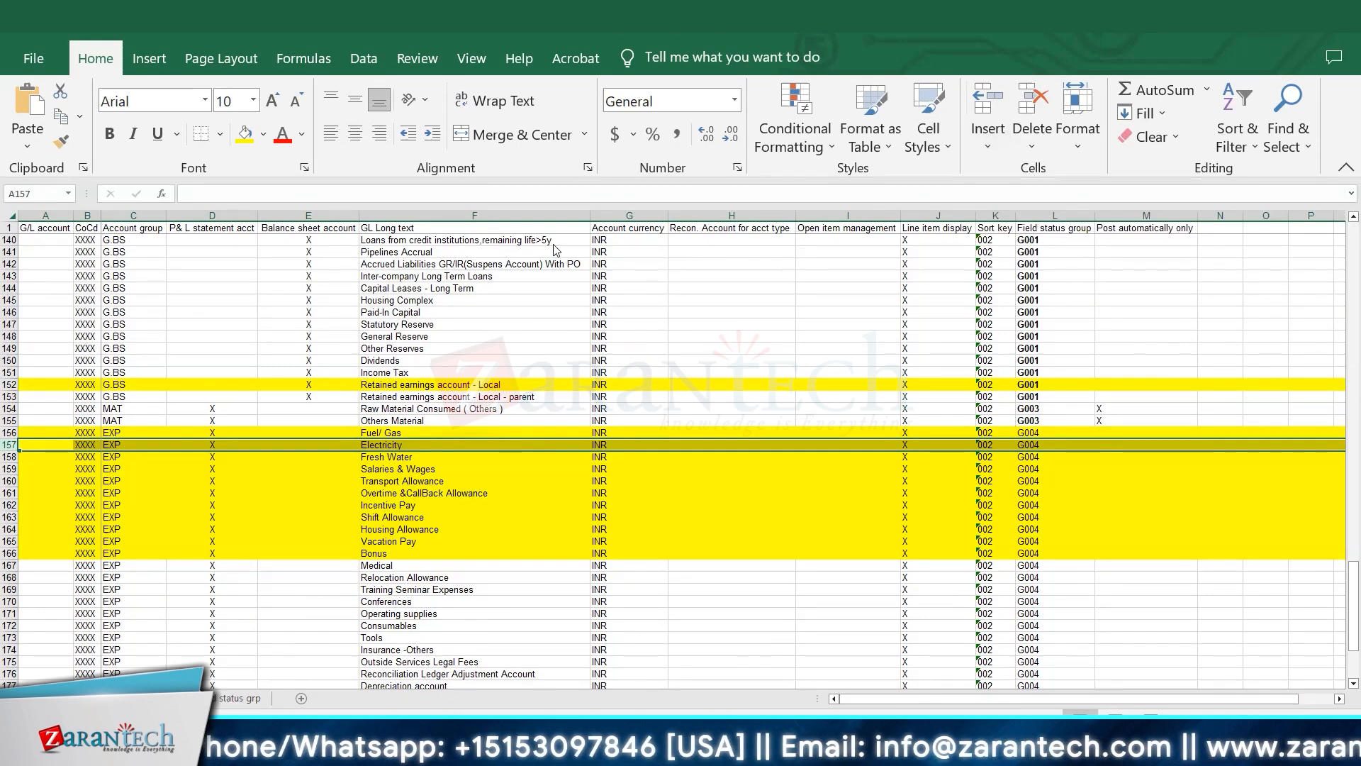
scroll(446, 521, "down", 5)
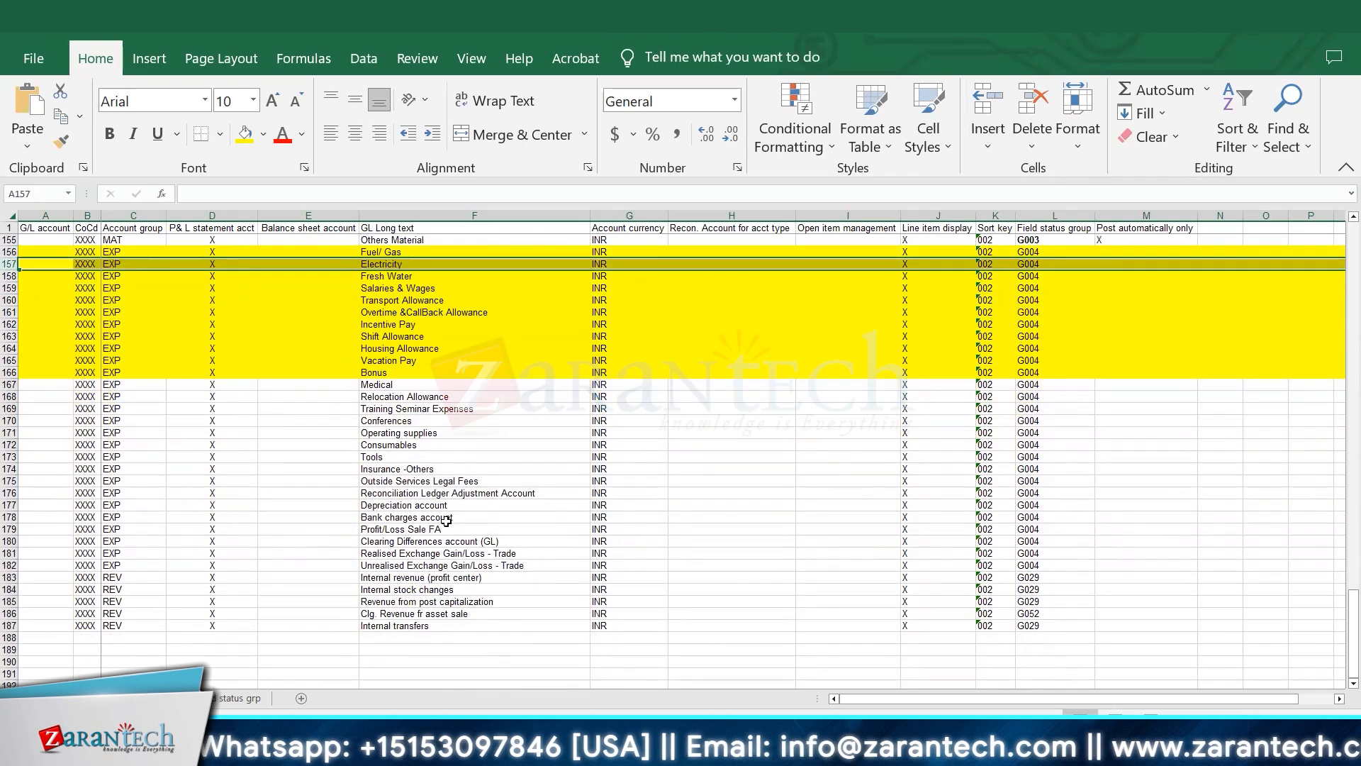
scroll(446, 522, "up", 1)
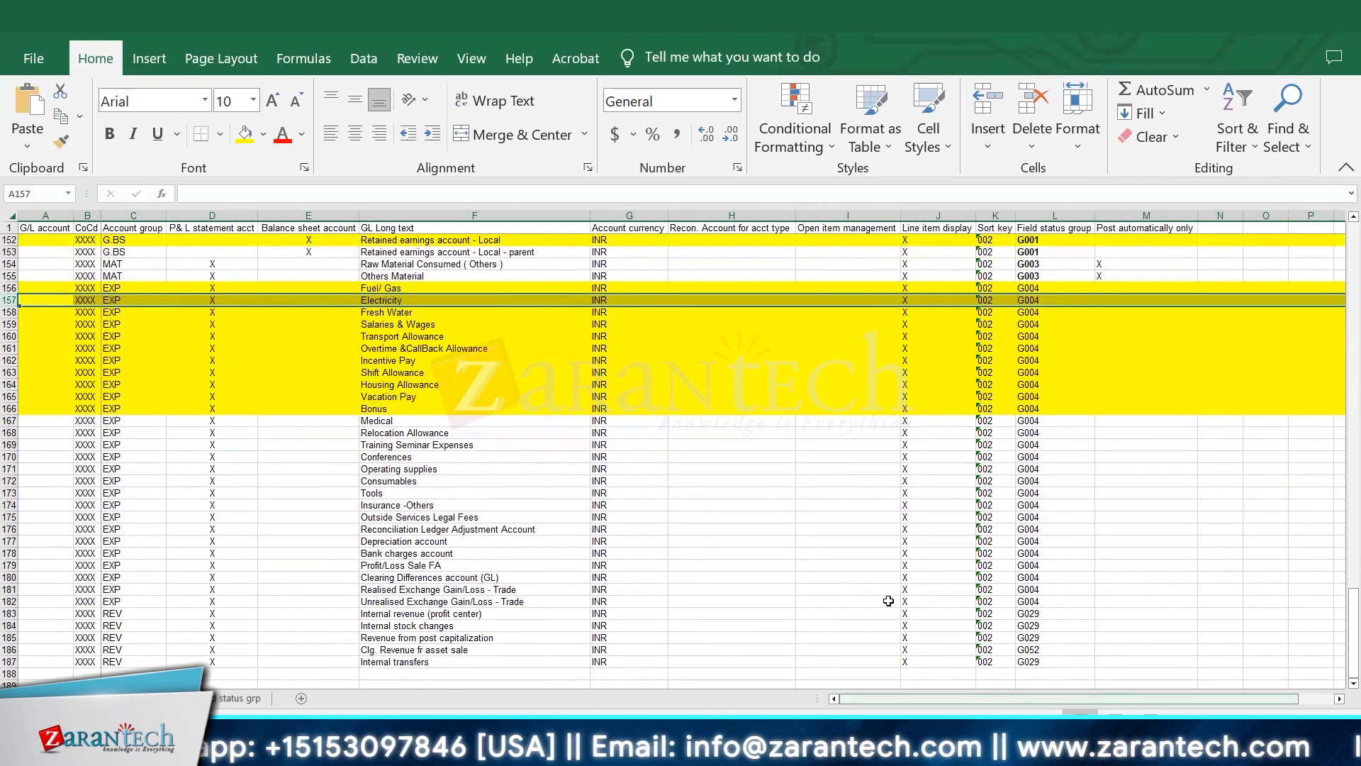
scroll(889, 601, "right", 1)
scroll(888, 600, "left", 1)
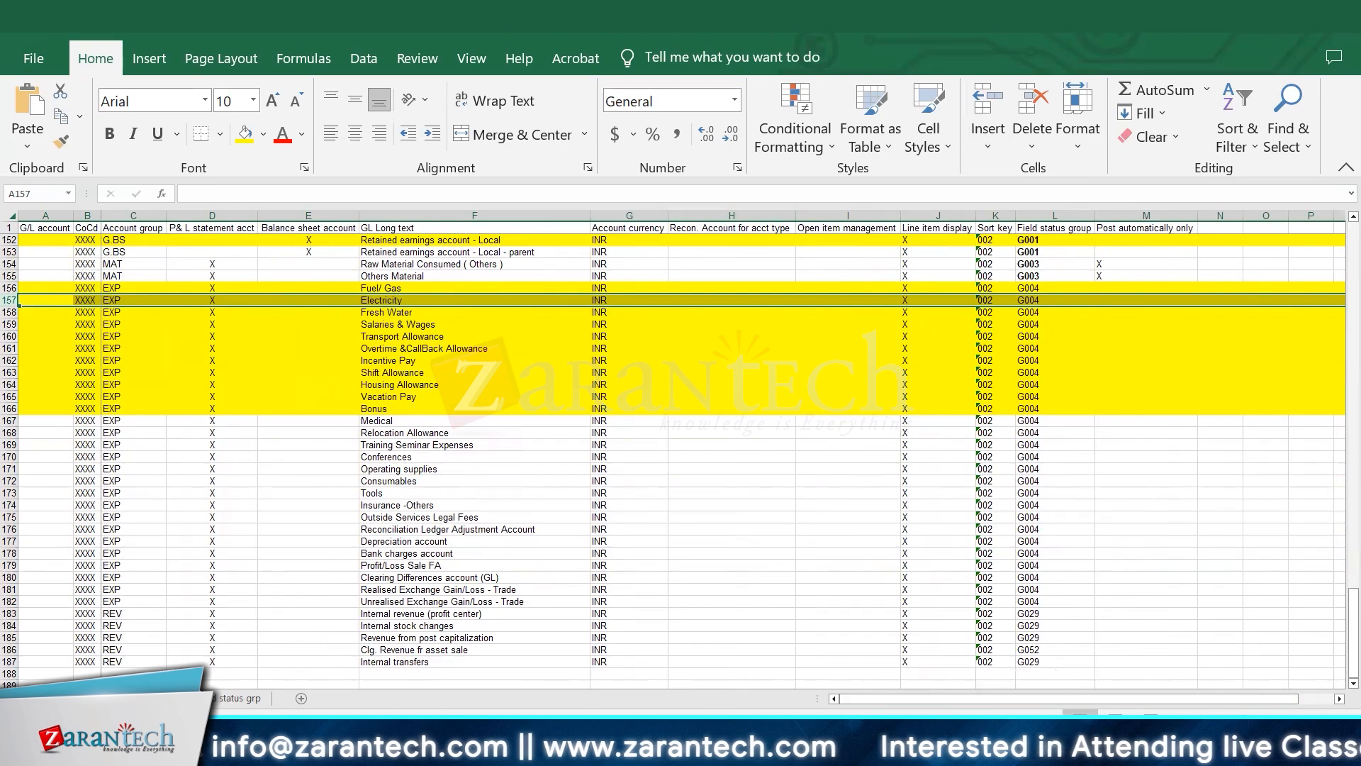
key("alt+Tab")
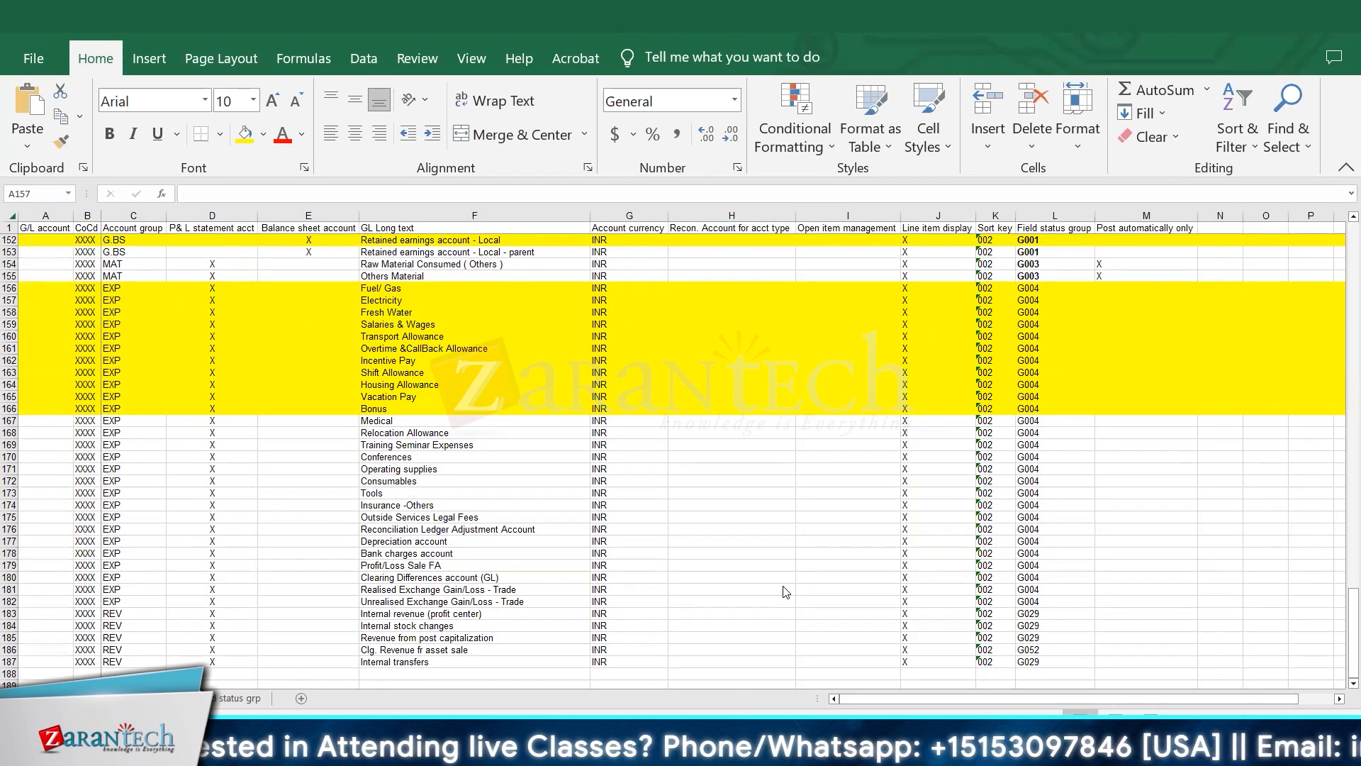
key("alt+Tab")
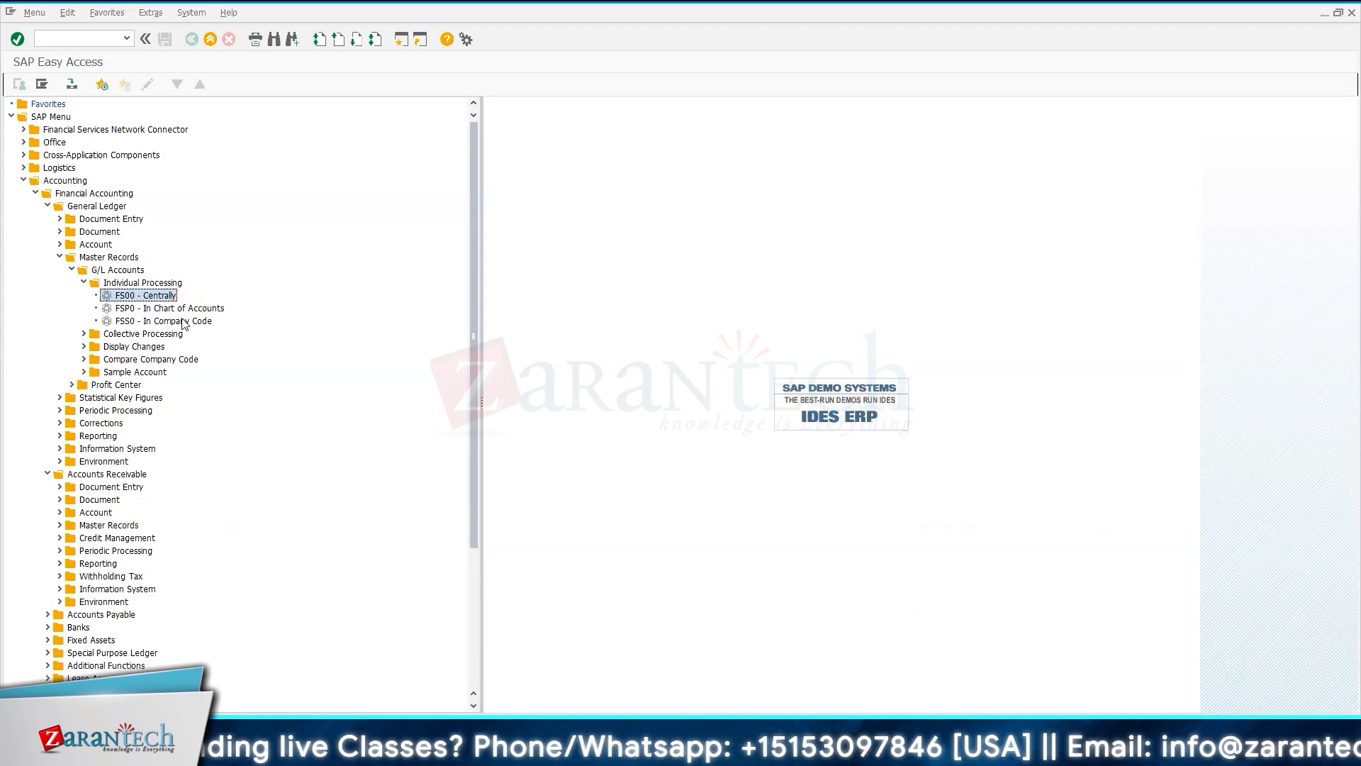
- Open central G/L account maintenance (FS00) and start creating account 2000000 for company code TT04
double_click(164, 297)
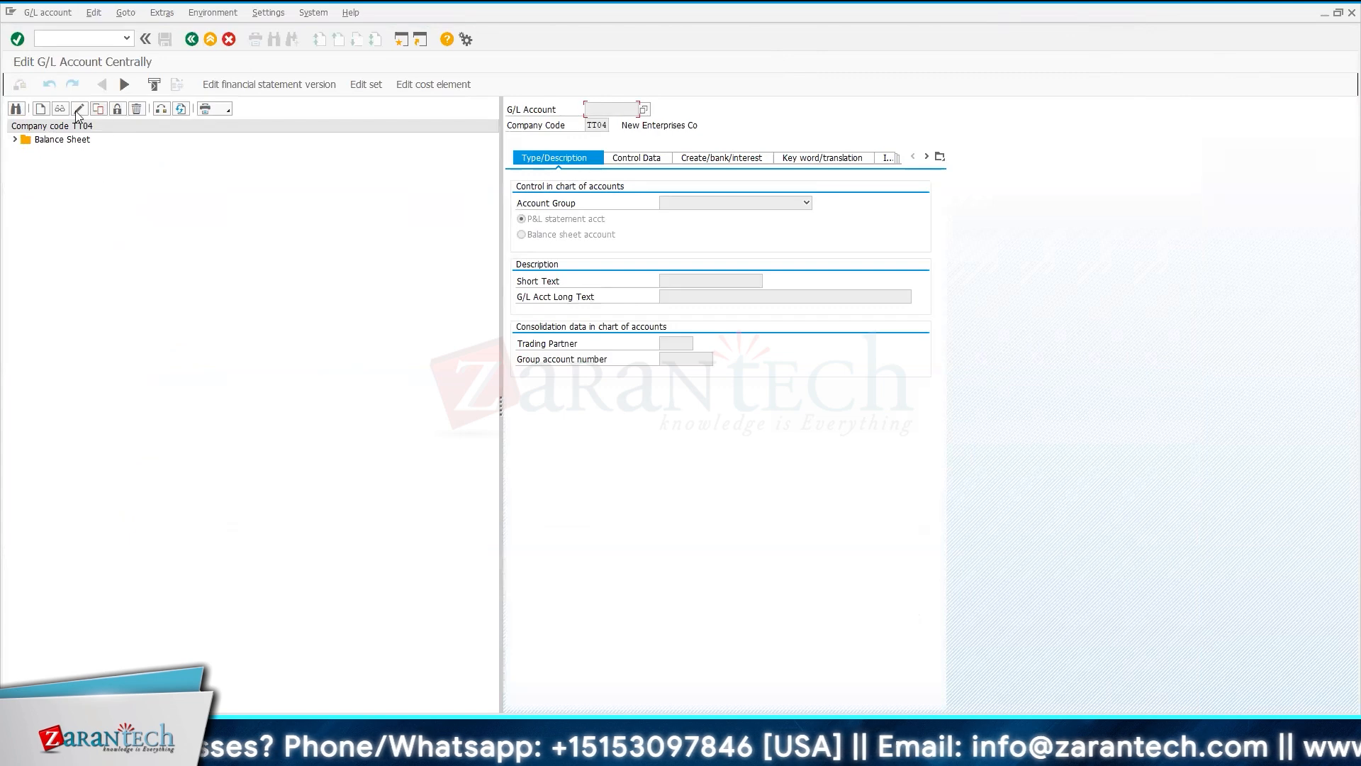
left_click(39, 111)
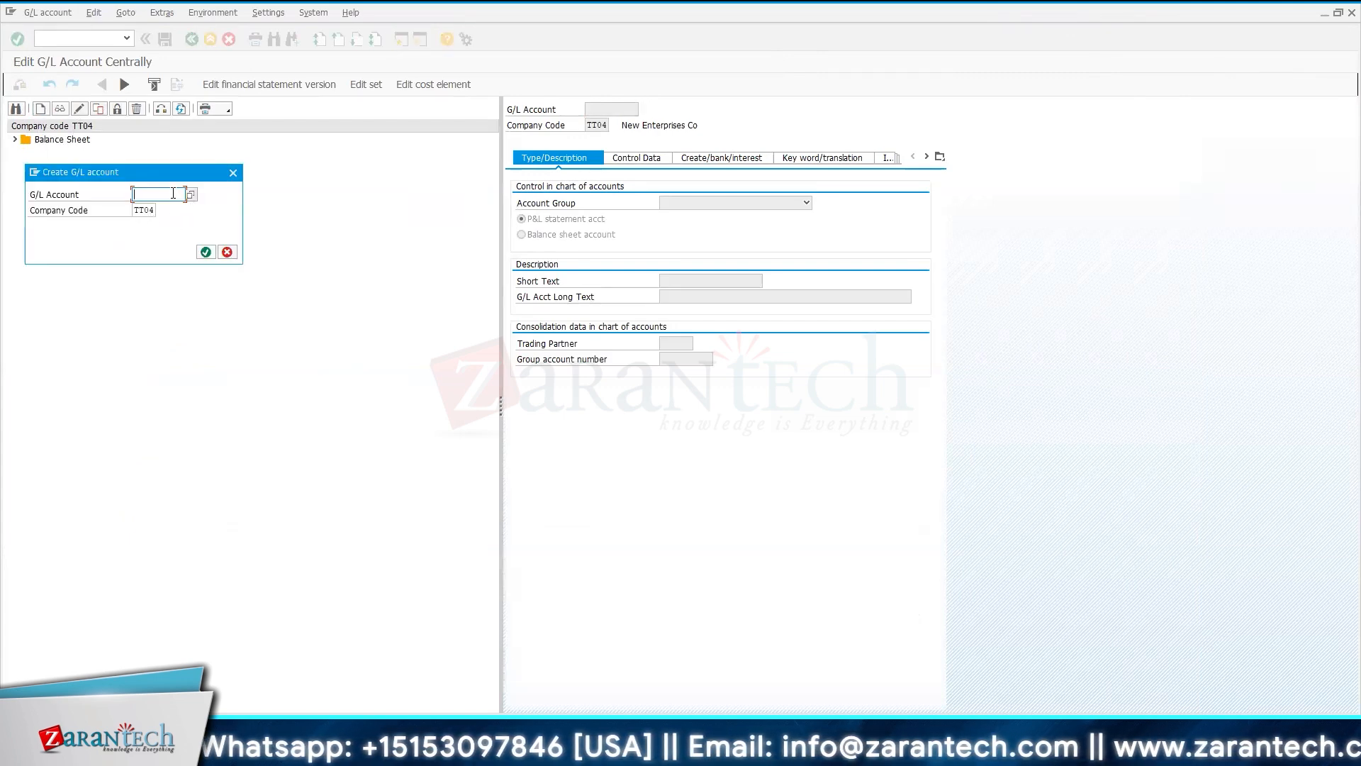
type("2")
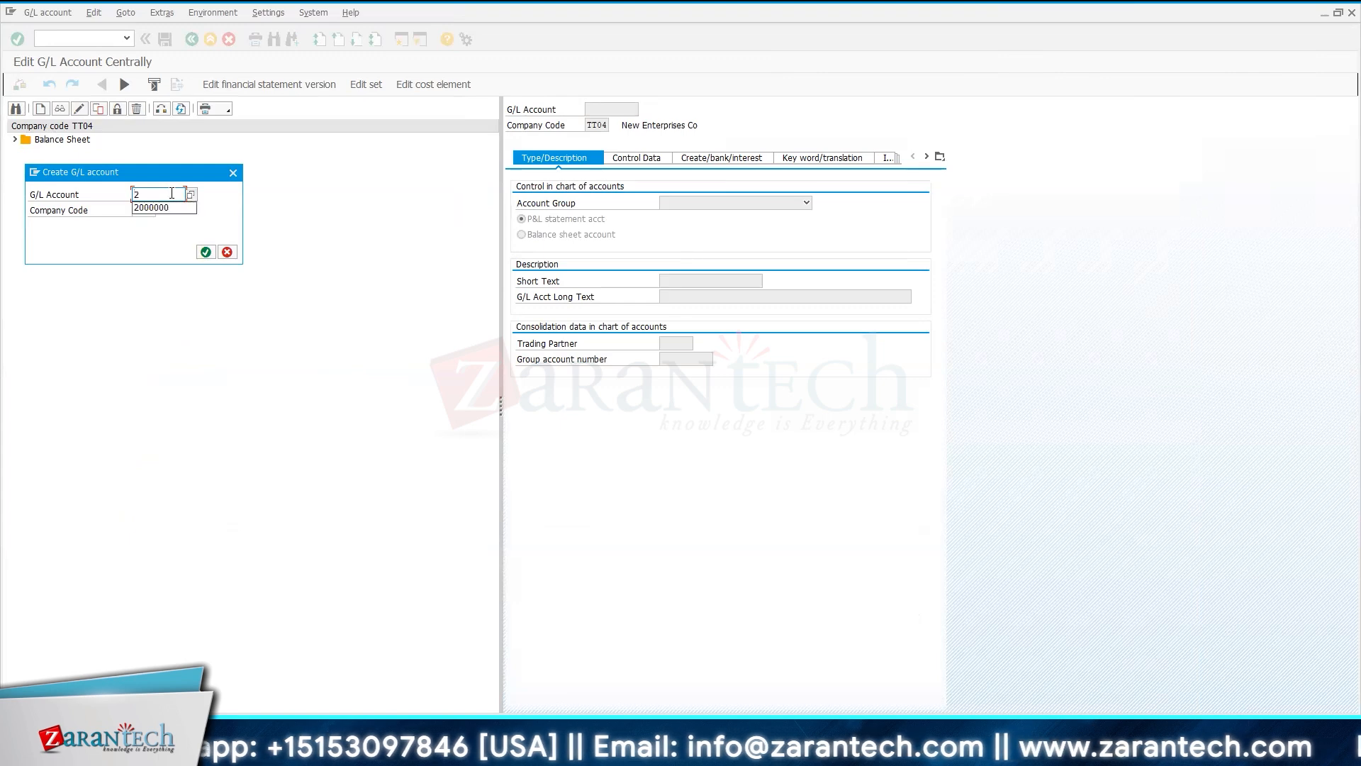
left_click(168, 208)
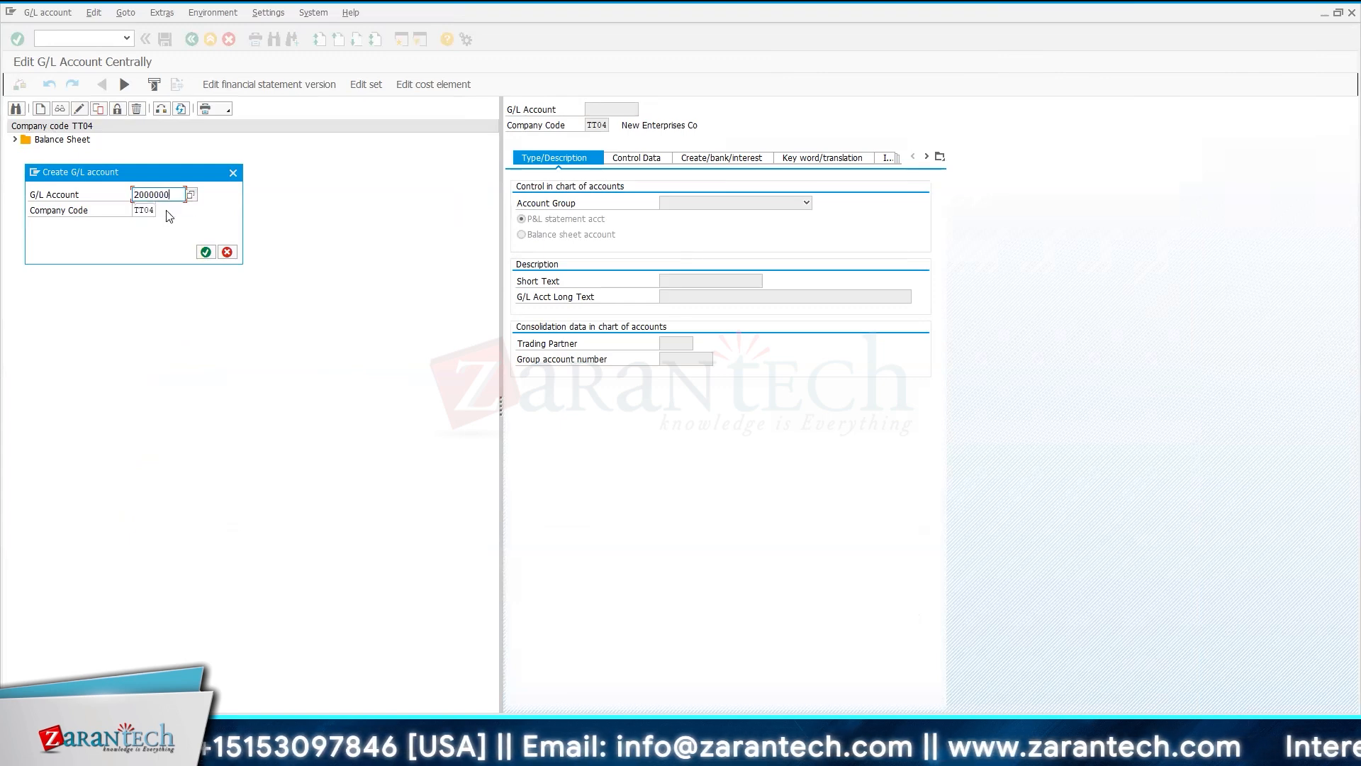
left_click(206, 253)
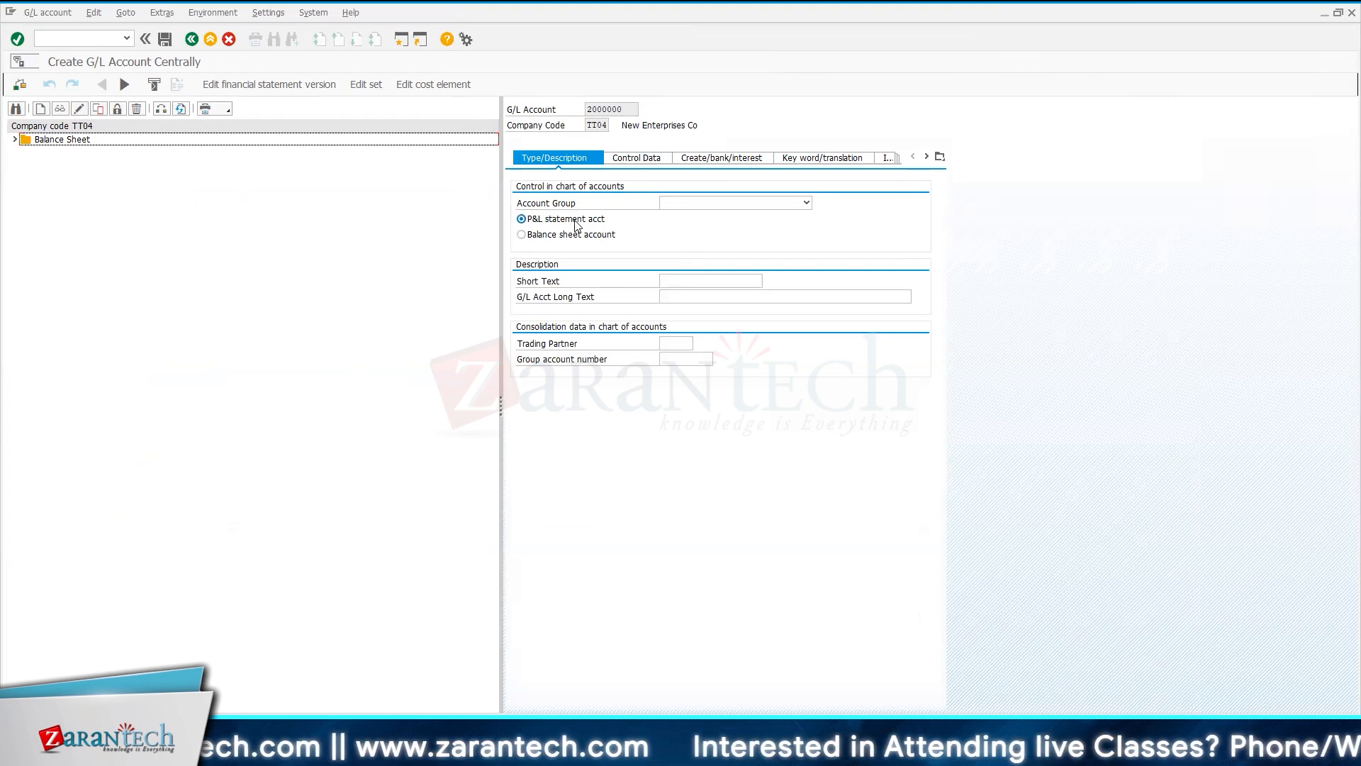
- Try to assign the Profit and Loss account group to account 2000000
left_click(671, 210)
left_click(687, 233)
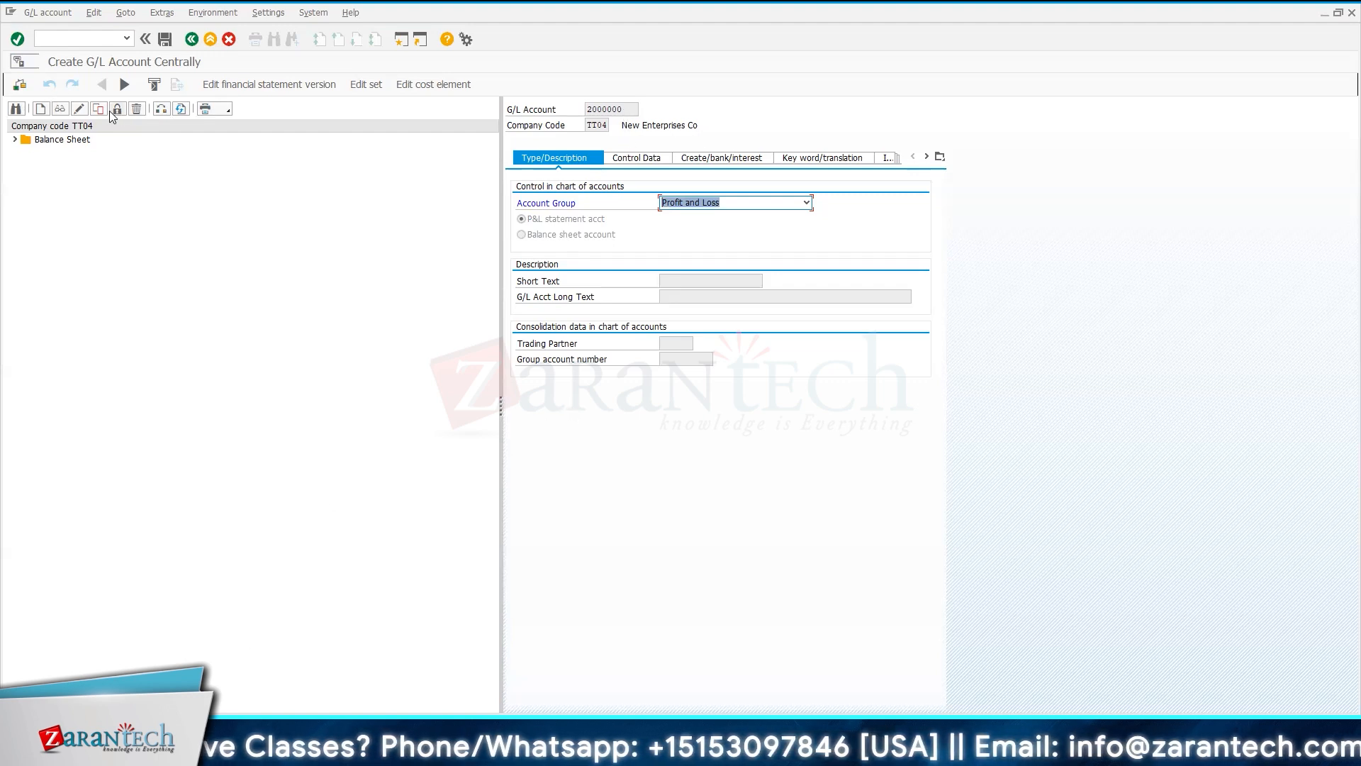
left_click(628, 109)
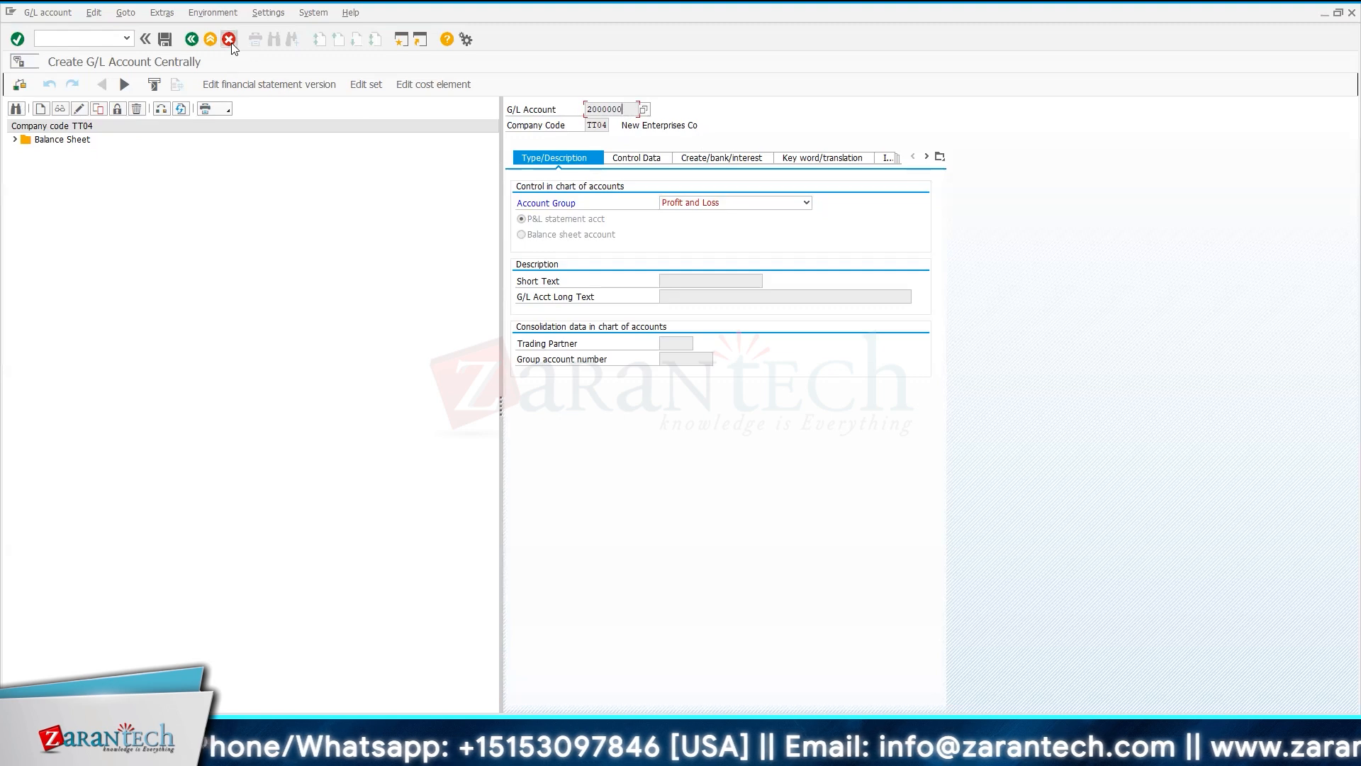
key("Tab")
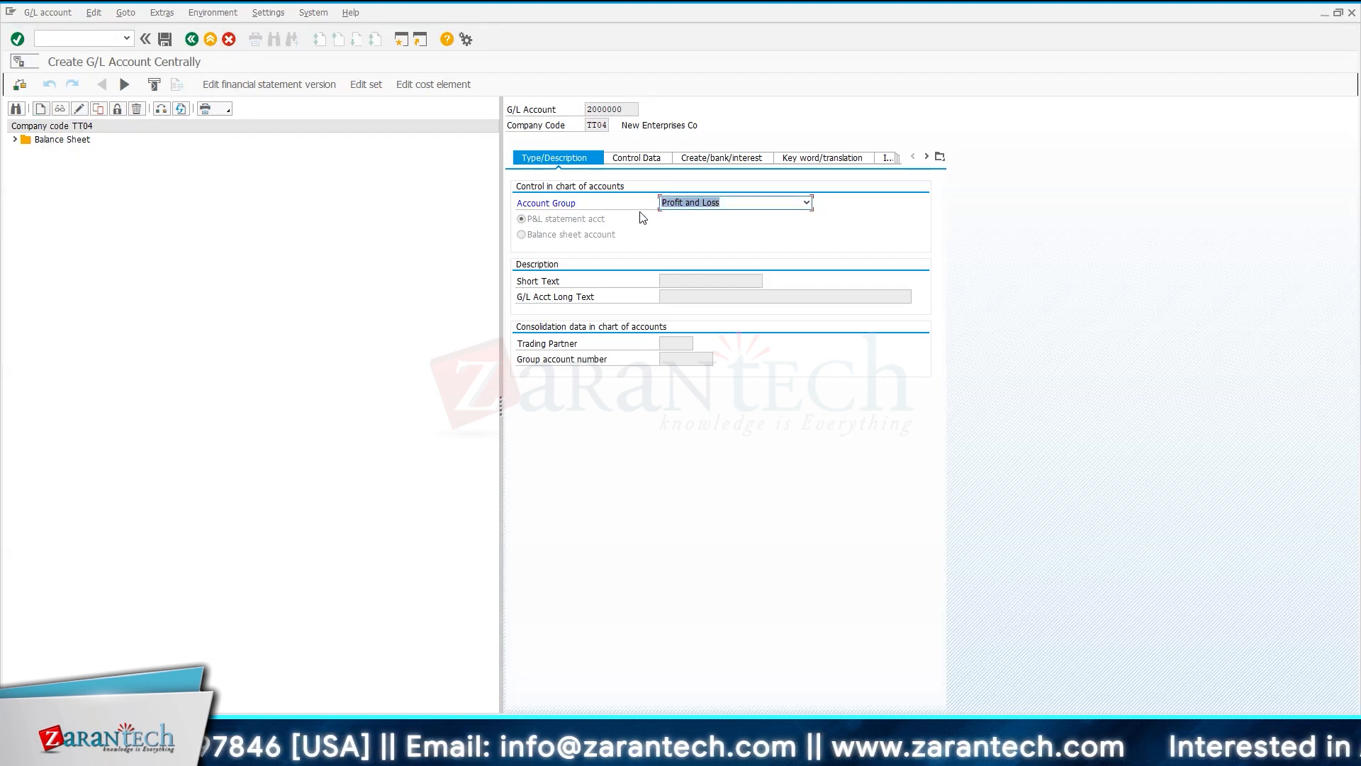
- Recheck the digits of account number 2000000 and open the G/L account number search, closing it without a selection
left_click(627, 109)
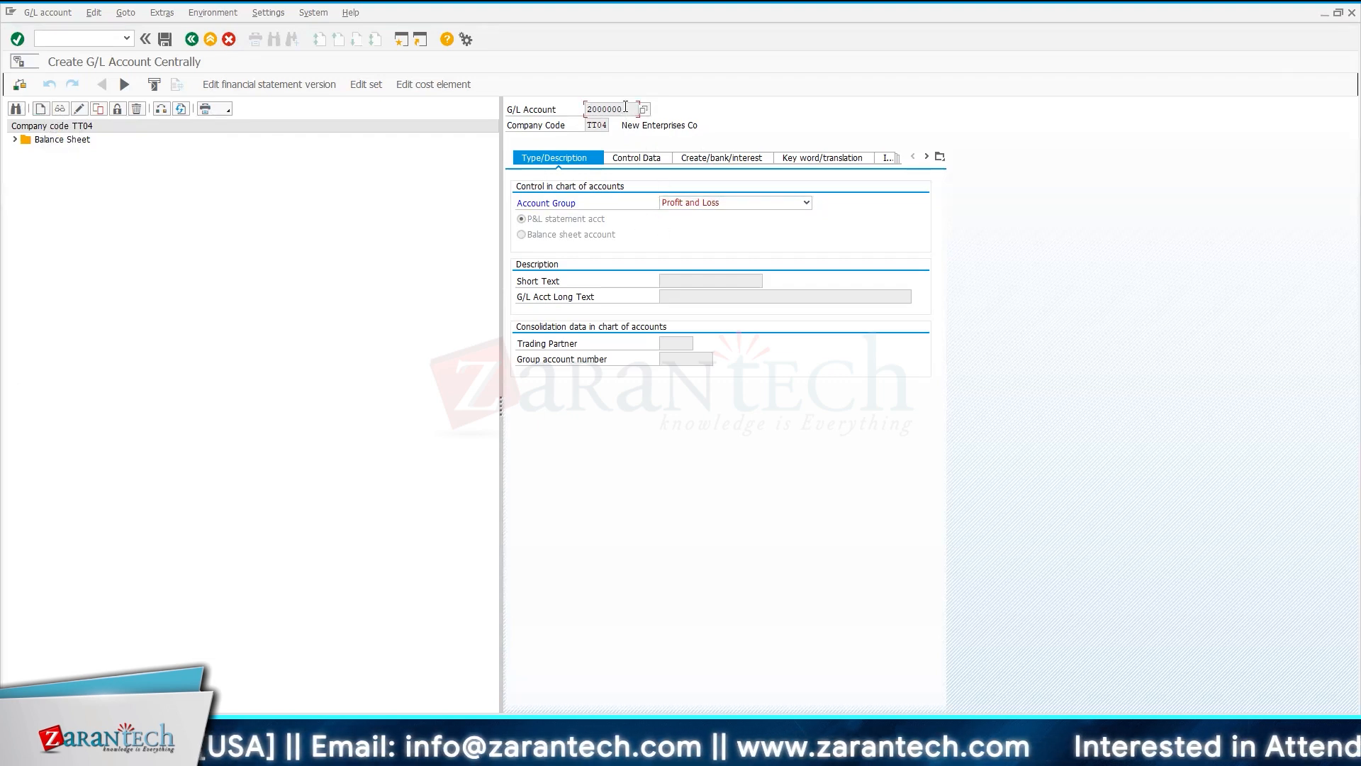
key("shift+Left")
key("shift+Left")
key("shift+Left")
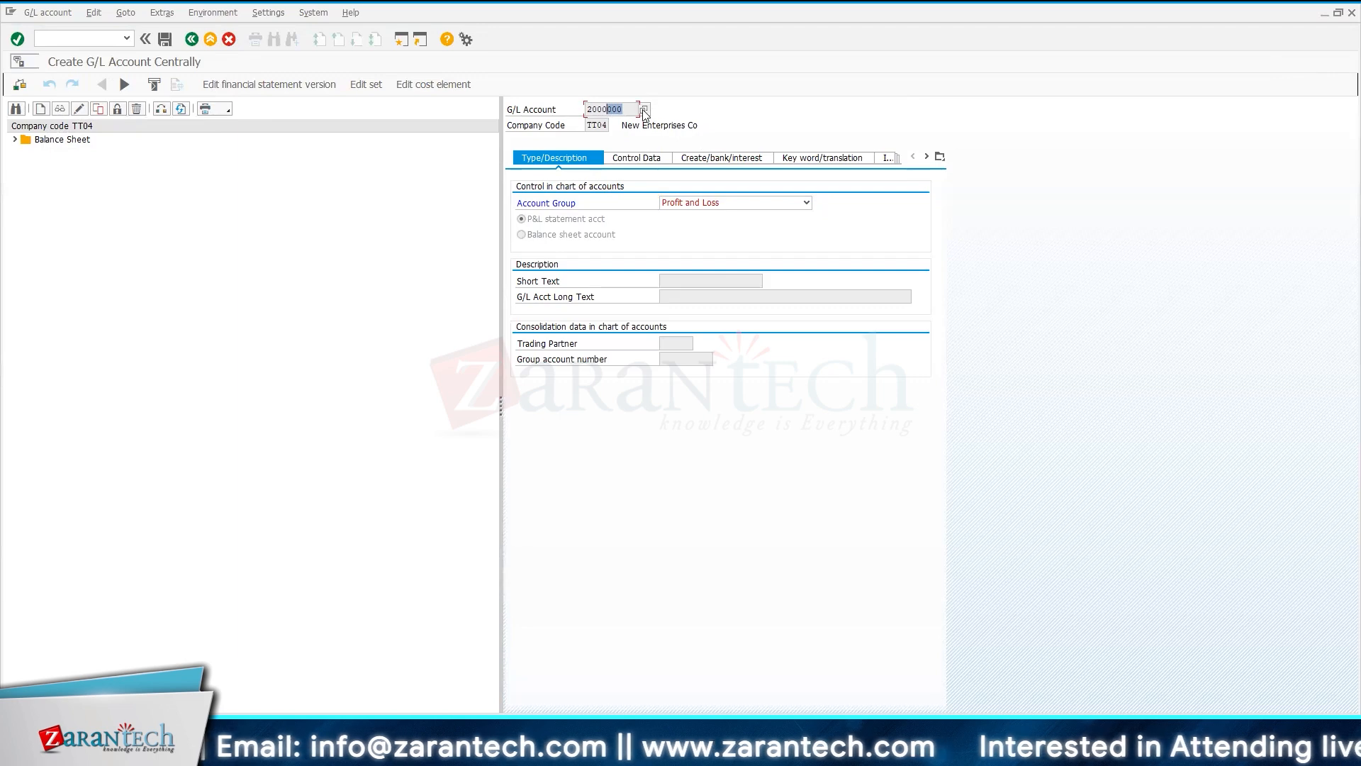
key("Return")
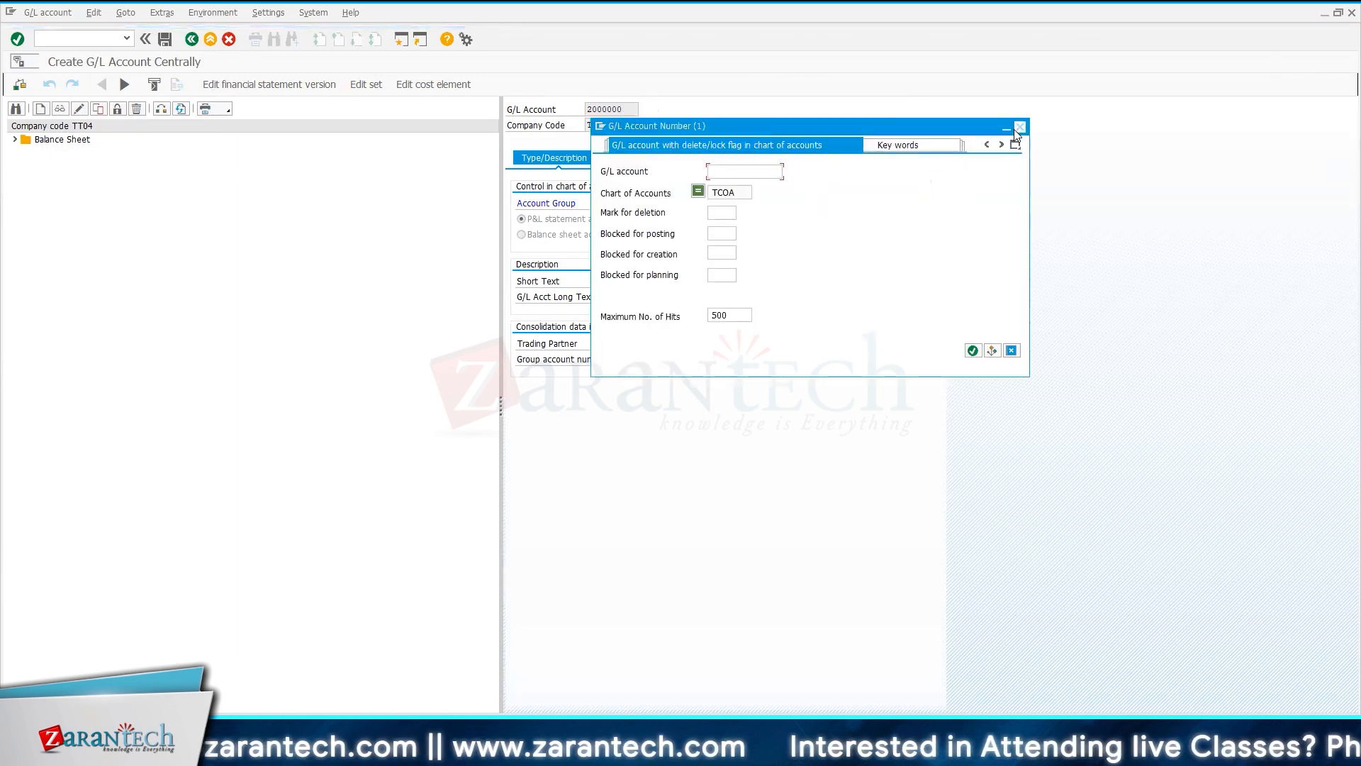
key("Escape")
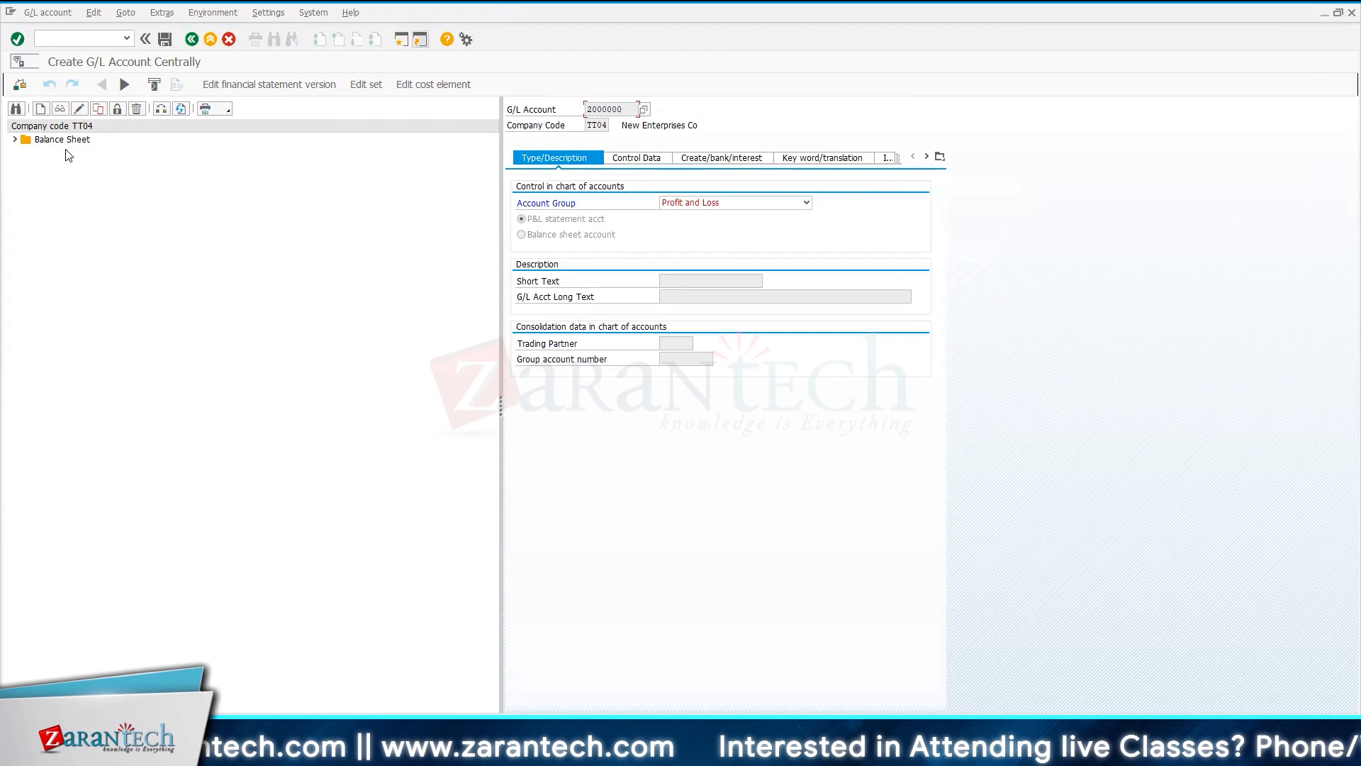
- Check the accounts under Balance Sheet, discard the unsaved account 2000000 and leave central G/L account maintenance
left_click(16, 140)
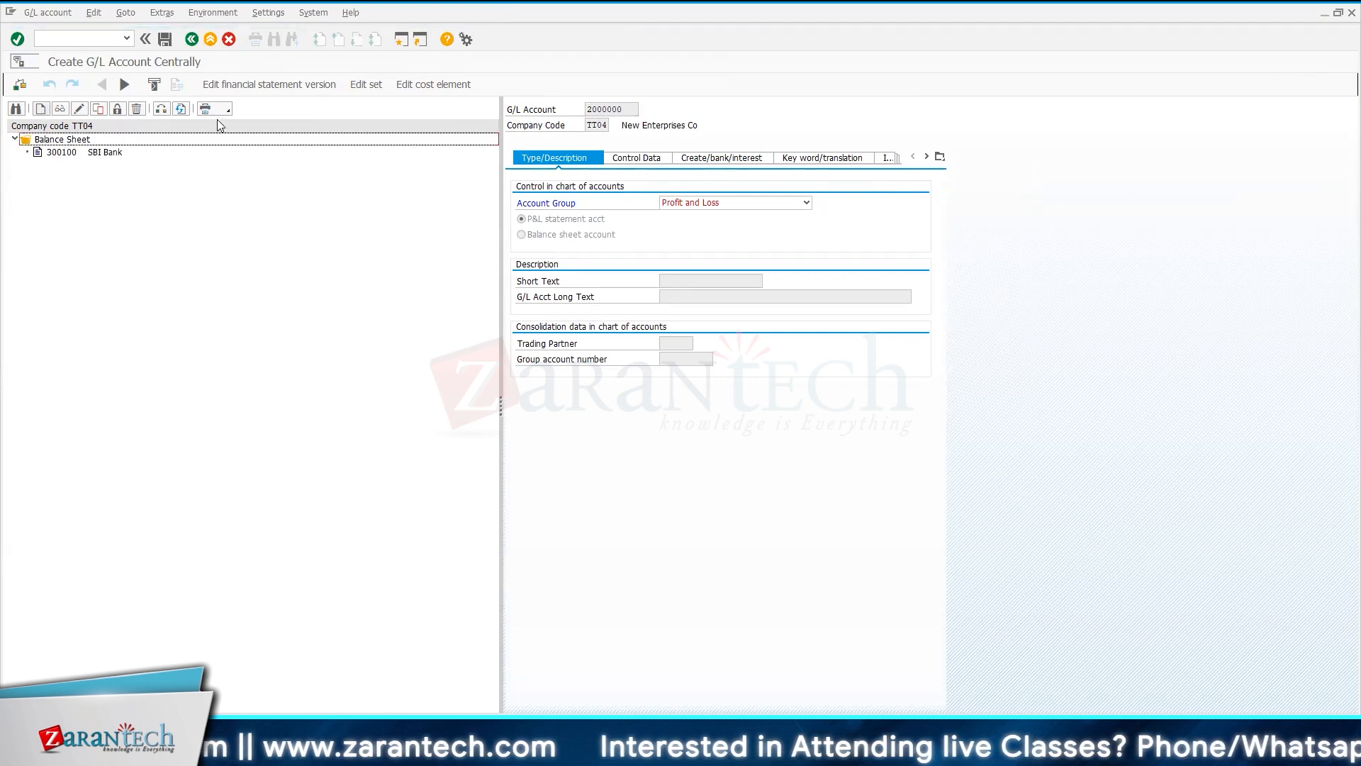
left_click(628, 110)
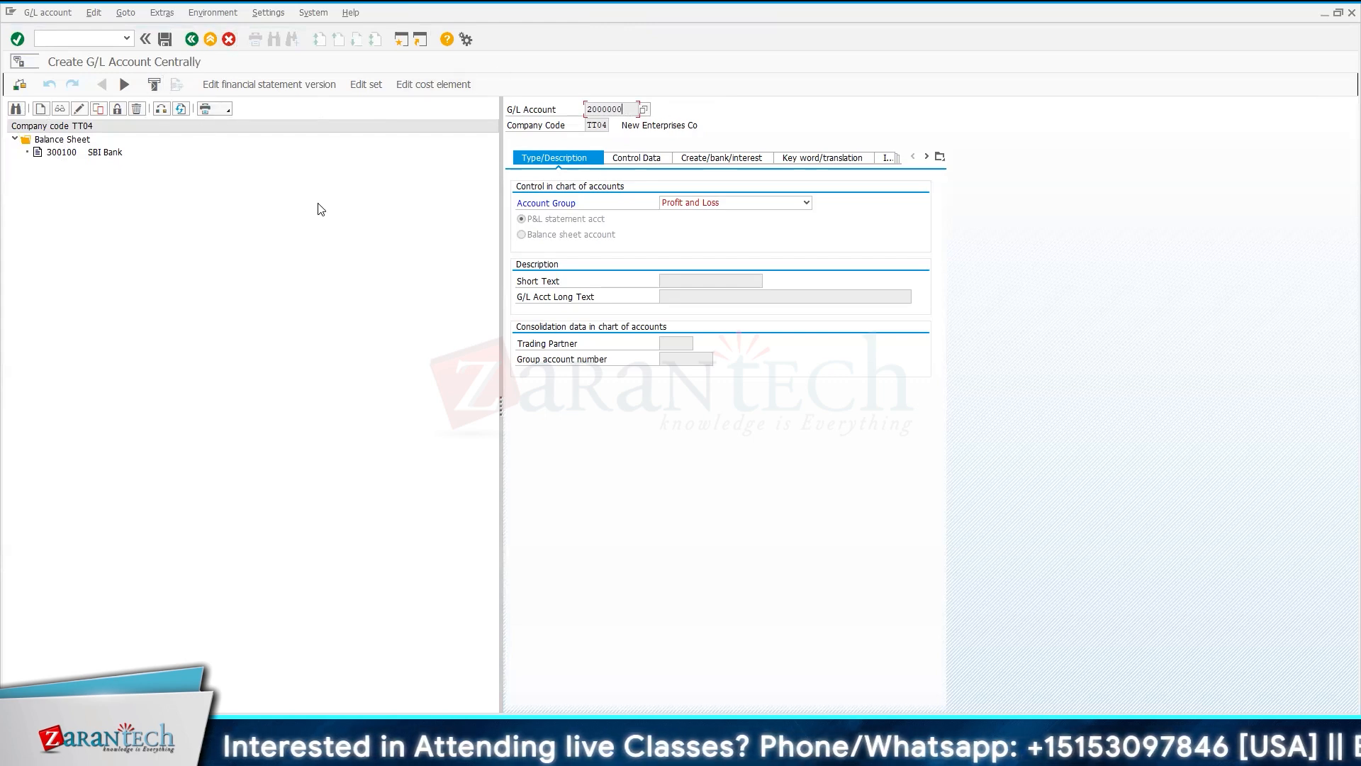
left_click(228, 42)
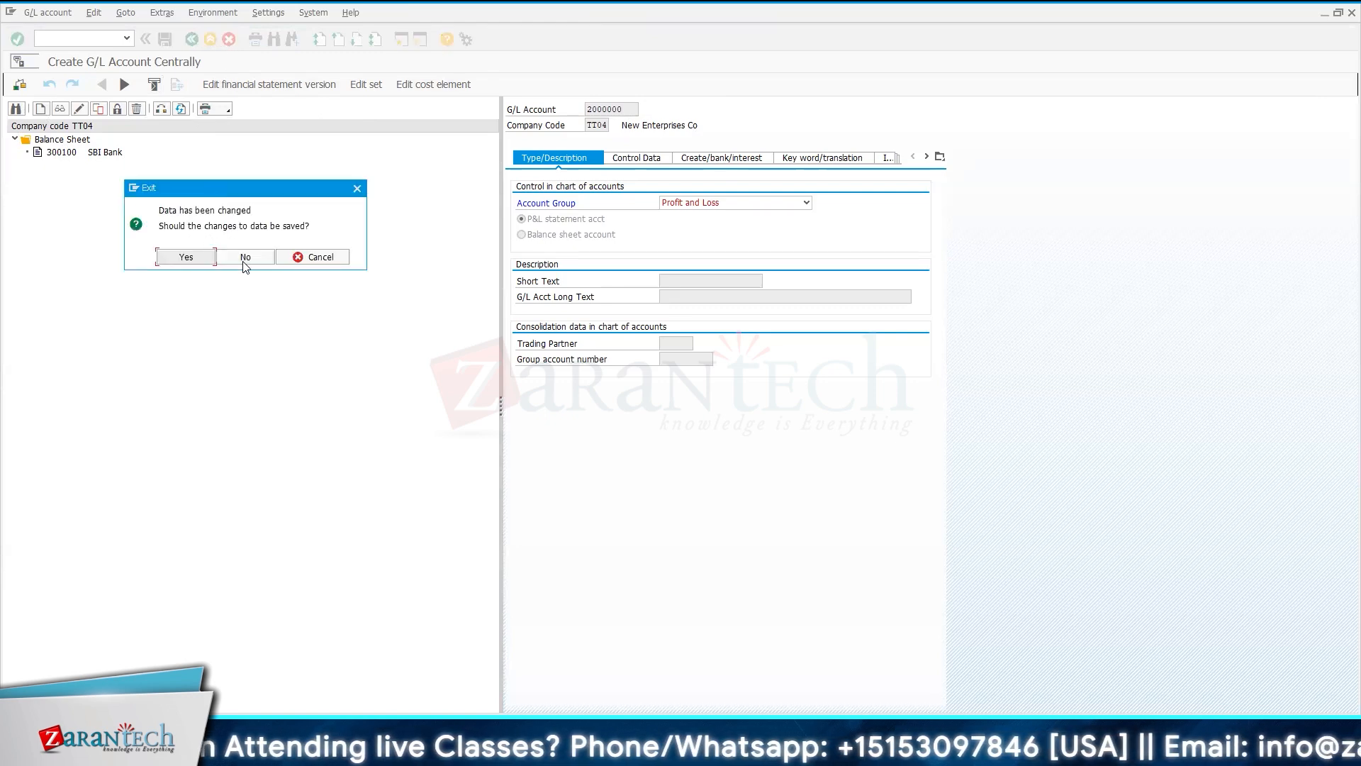
left_click(244, 260)
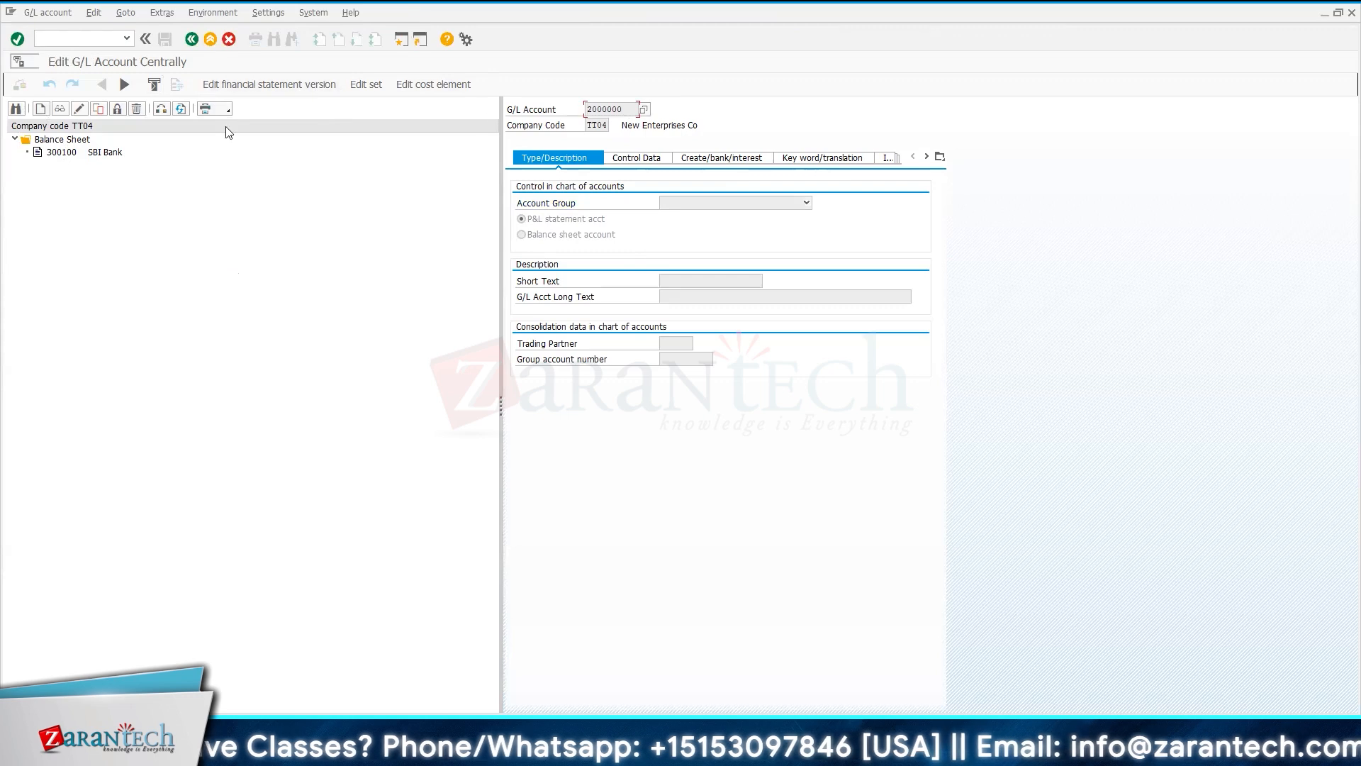
left_click(14, 140)
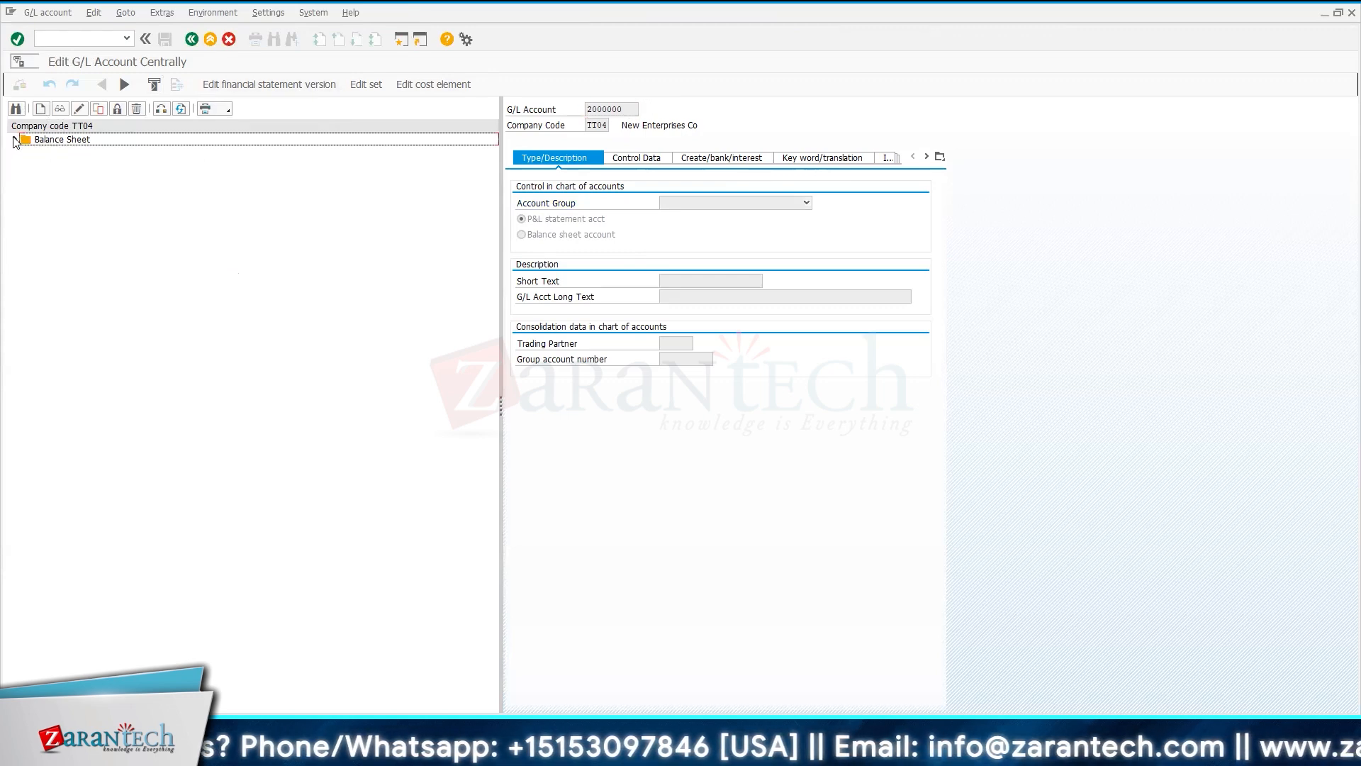
left_click(193, 40)
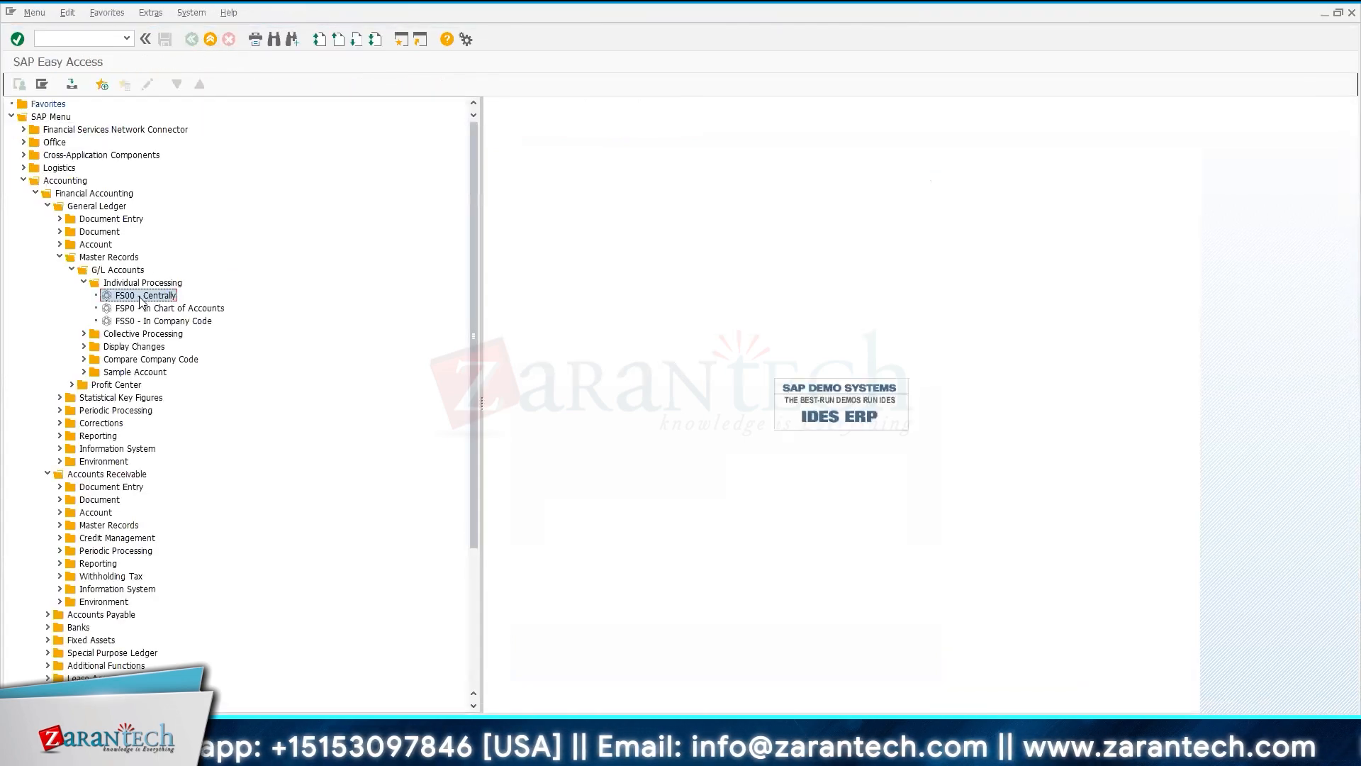
- Start creating G/L account 200000 for company code TT04 in FS00 with the Profit and Loss account group
double_click(140, 298)
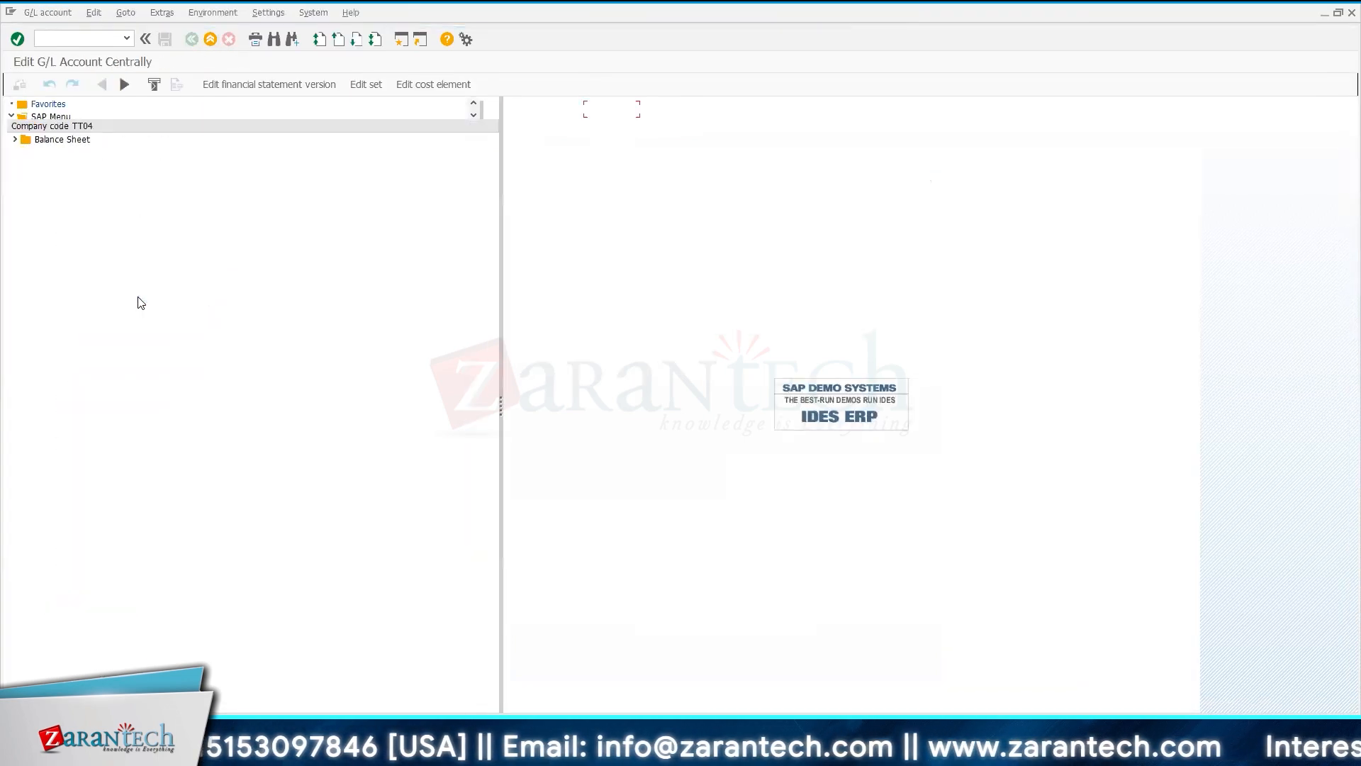
left_click(17, 141)
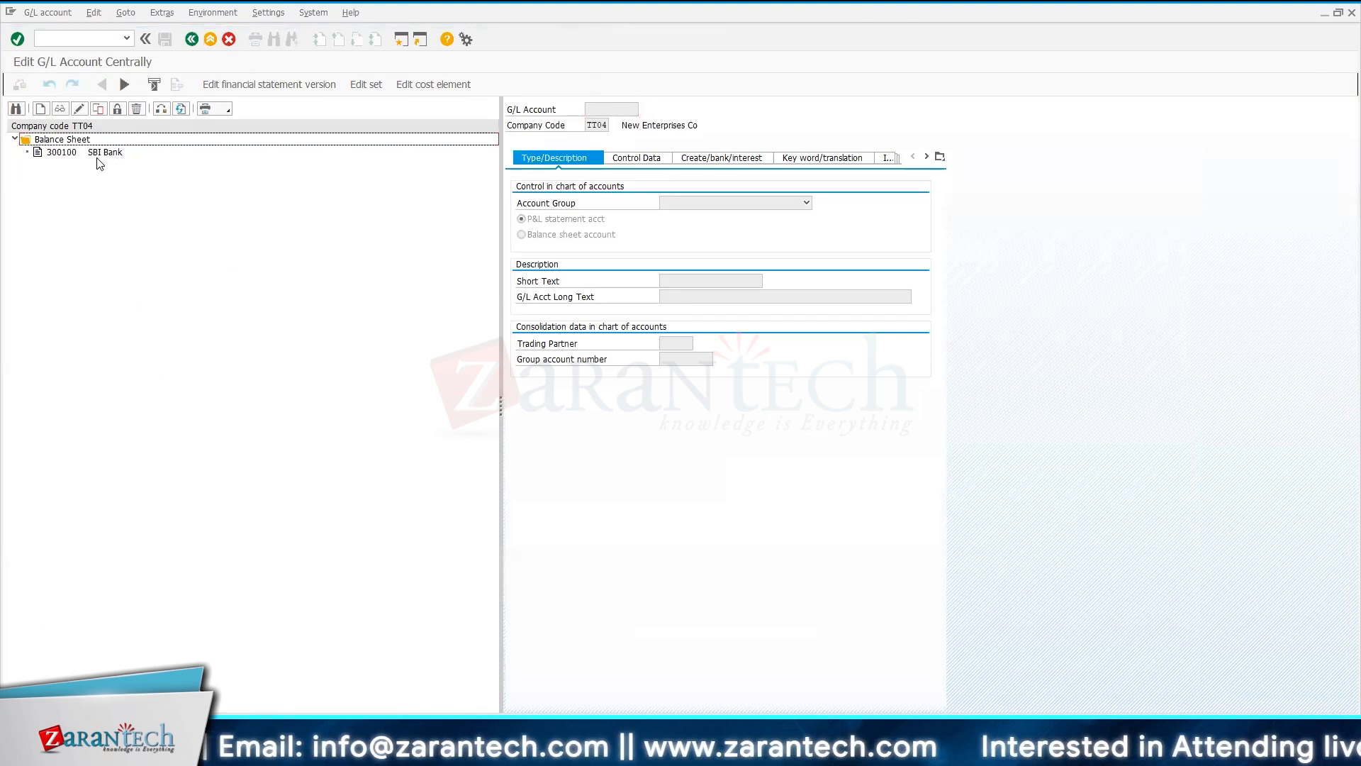
left_click(41, 109)
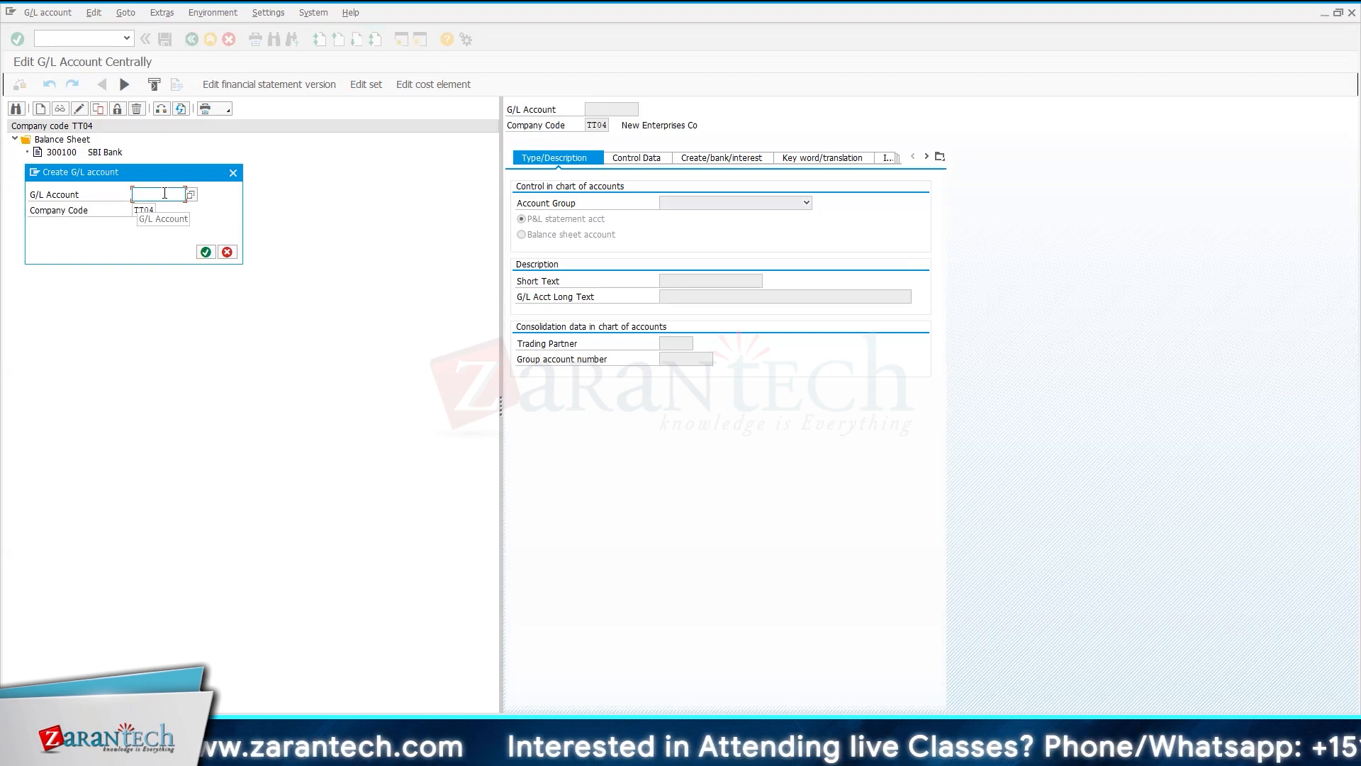
type("200000")
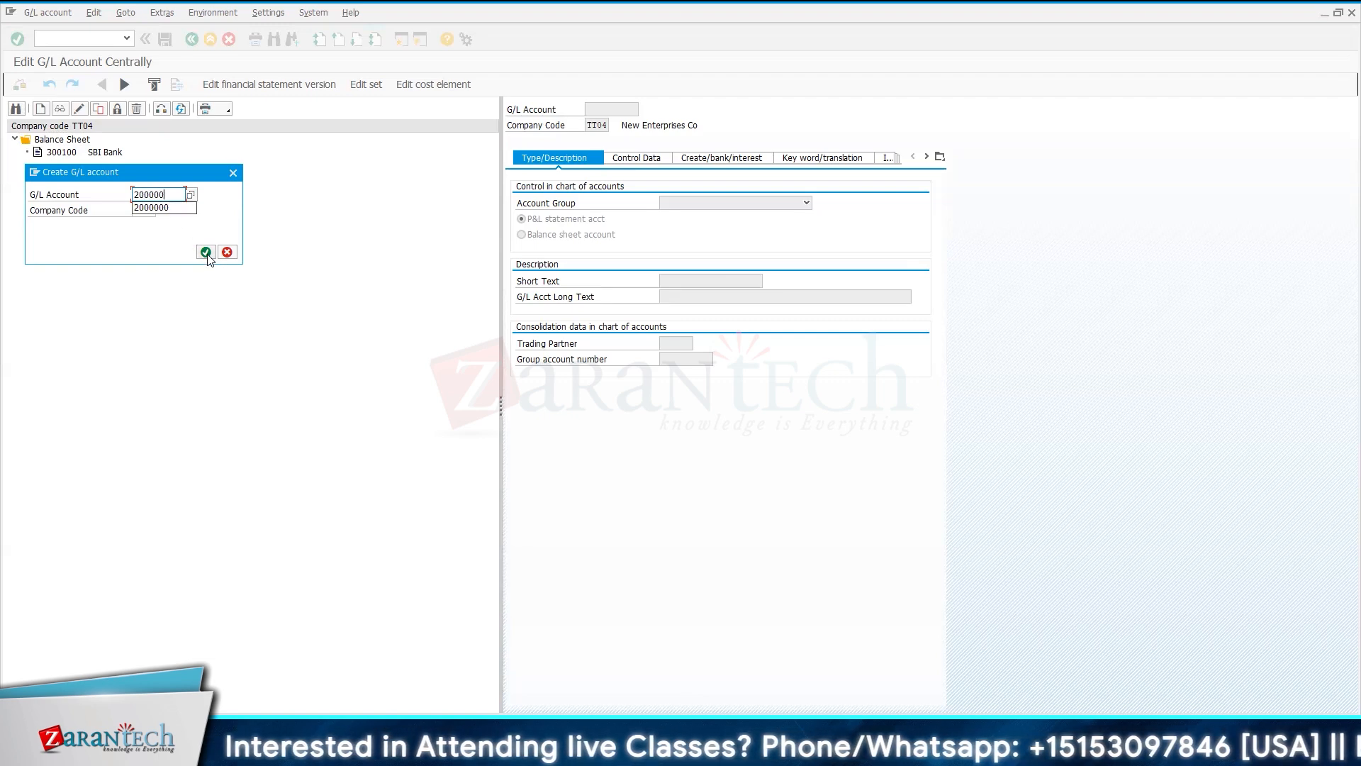
left_click(206, 253)
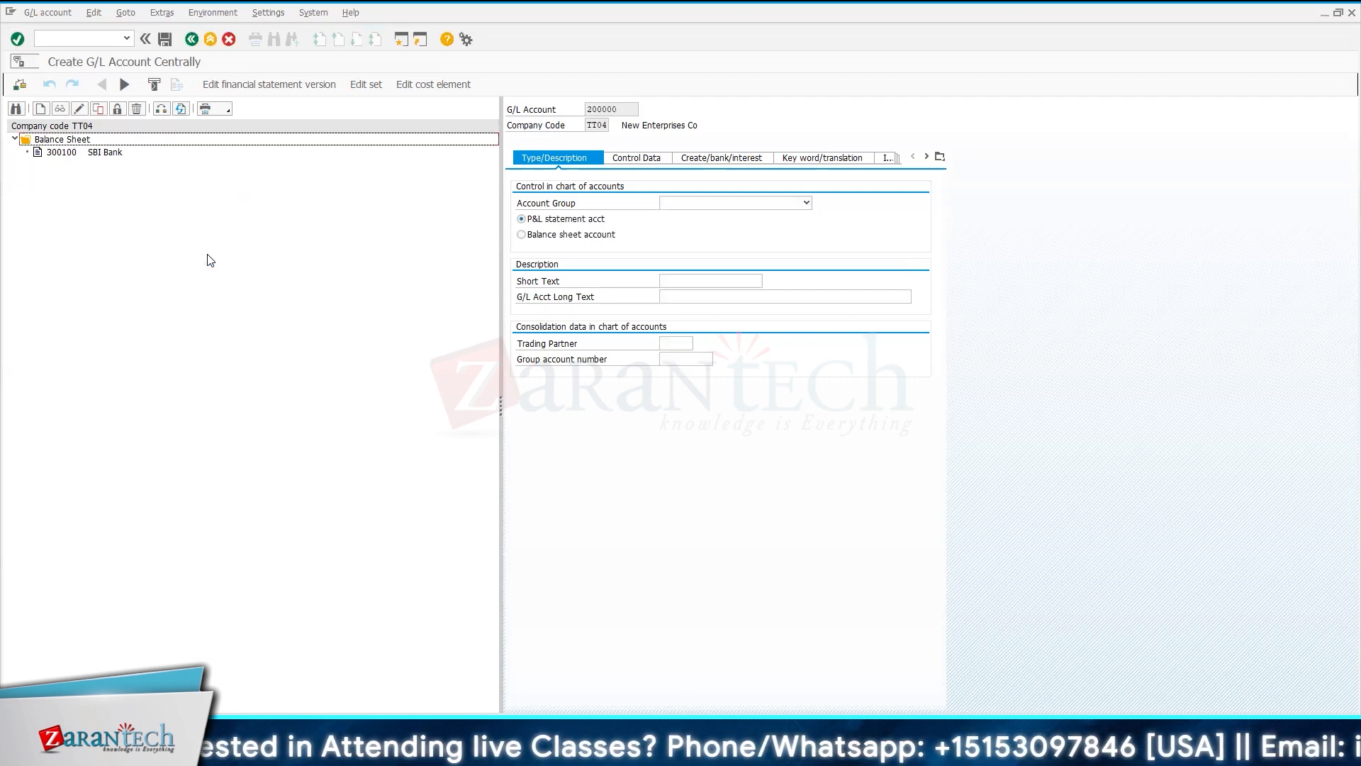
left_click(694, 205)
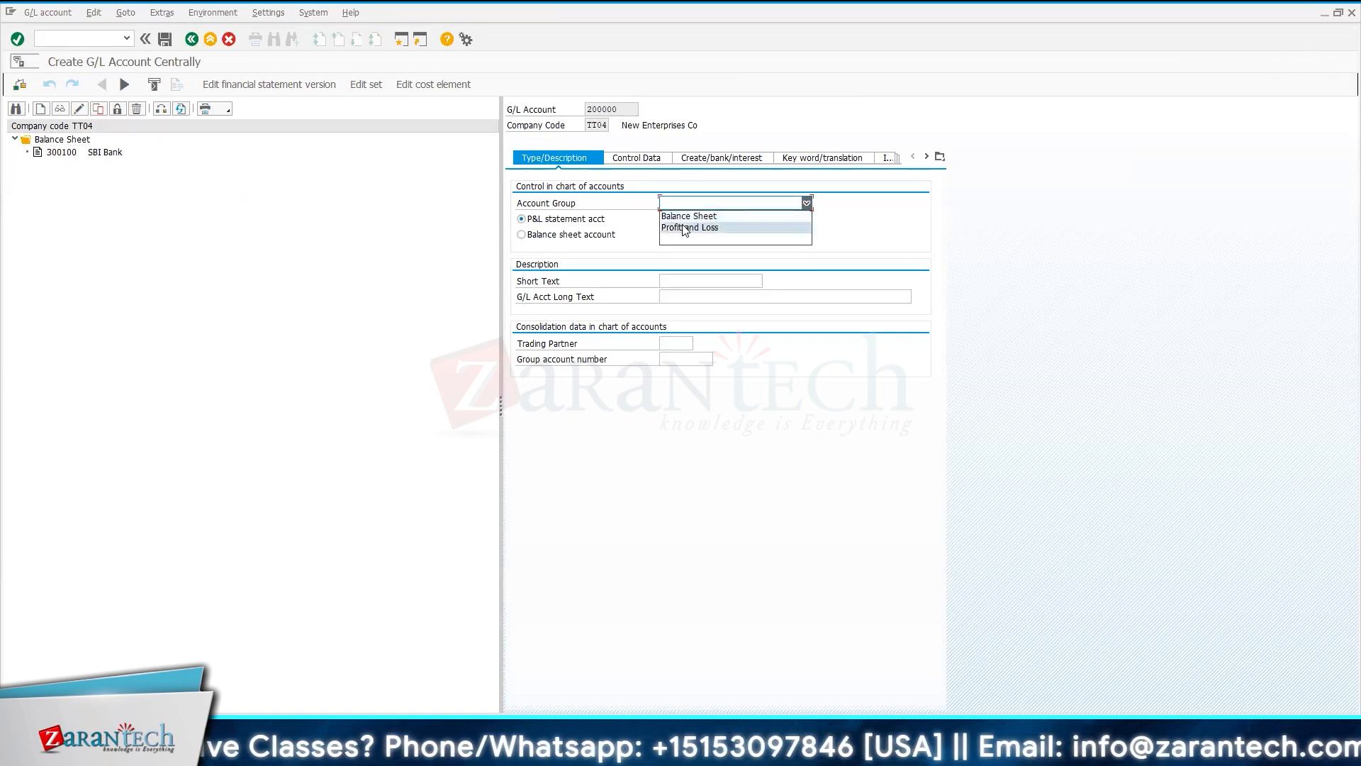
left_click(685, 231)
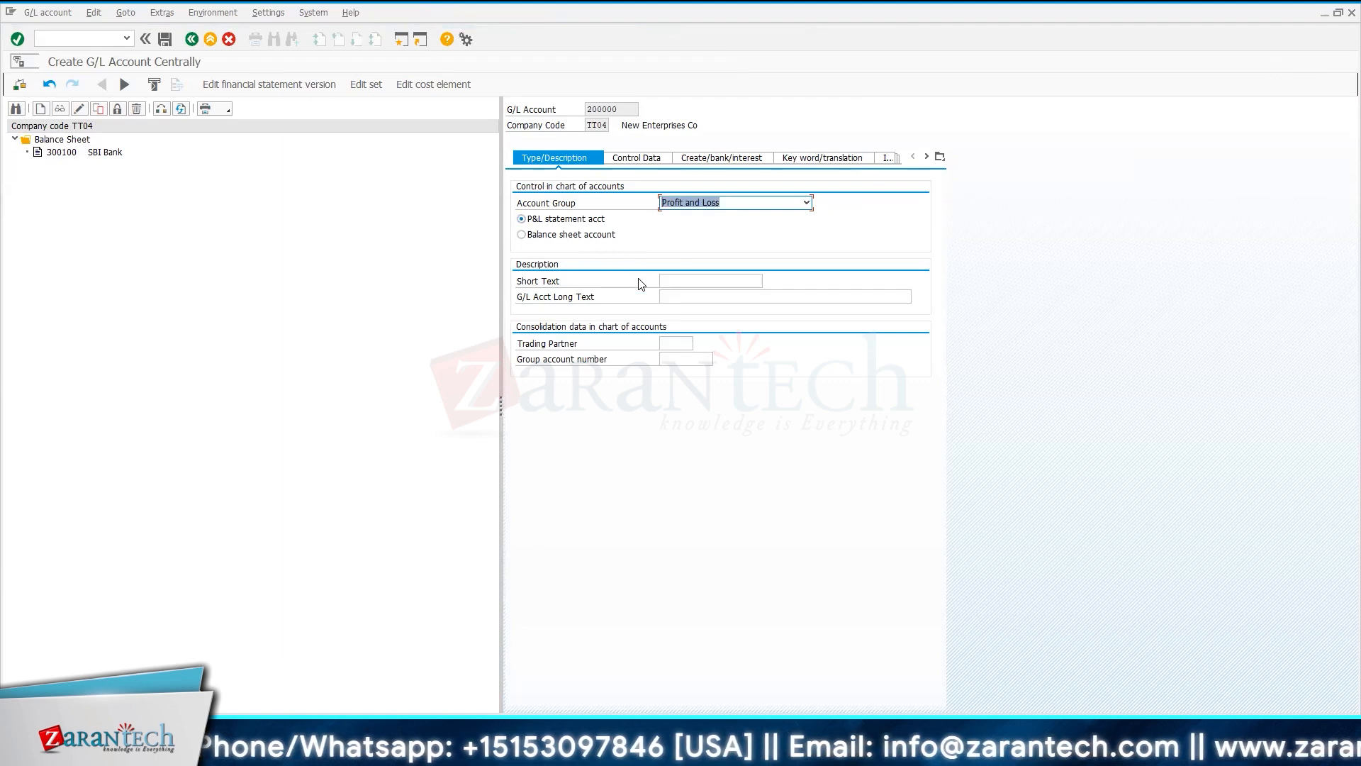
- Describe account 200000 with the short text "Elect exp" and the long text "Electricity Expenses"
left_click(666, 281)
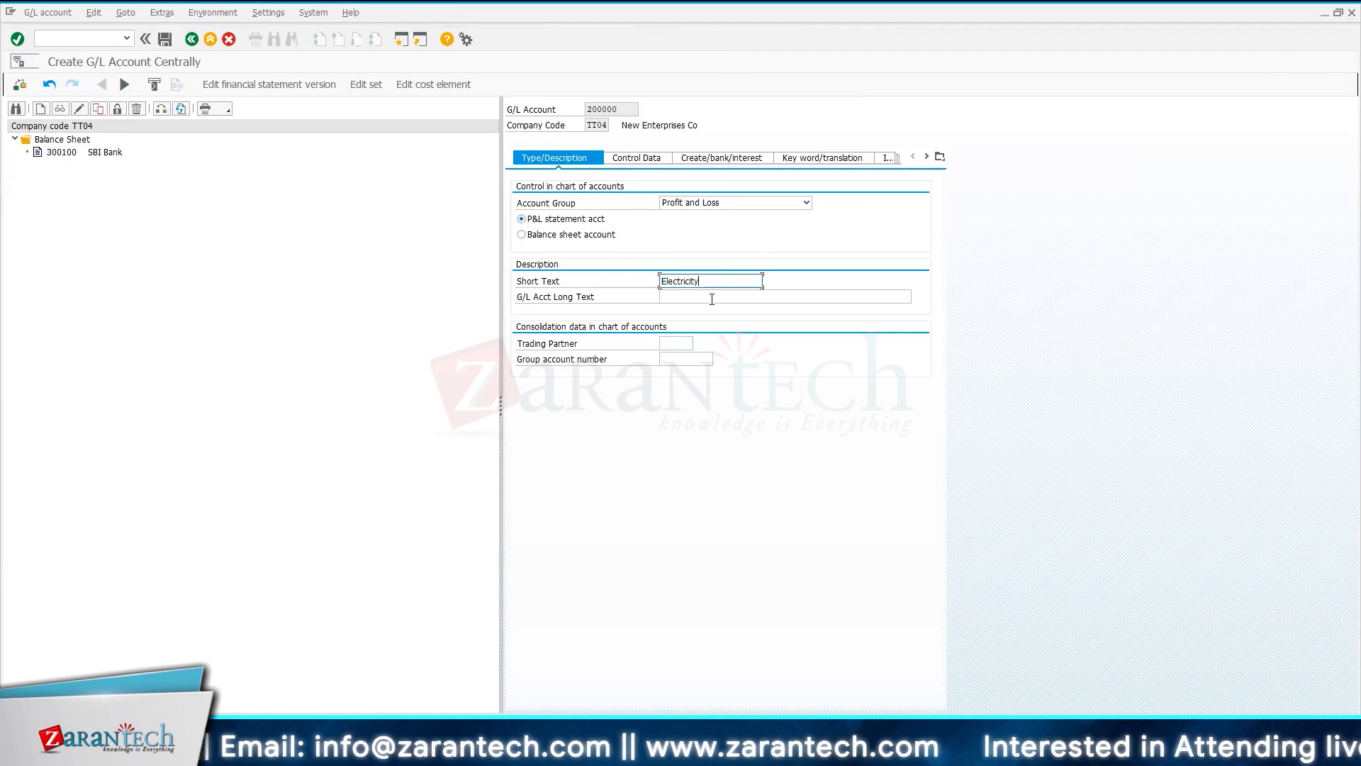
left_click(711, 297)
double_click(723, 281)
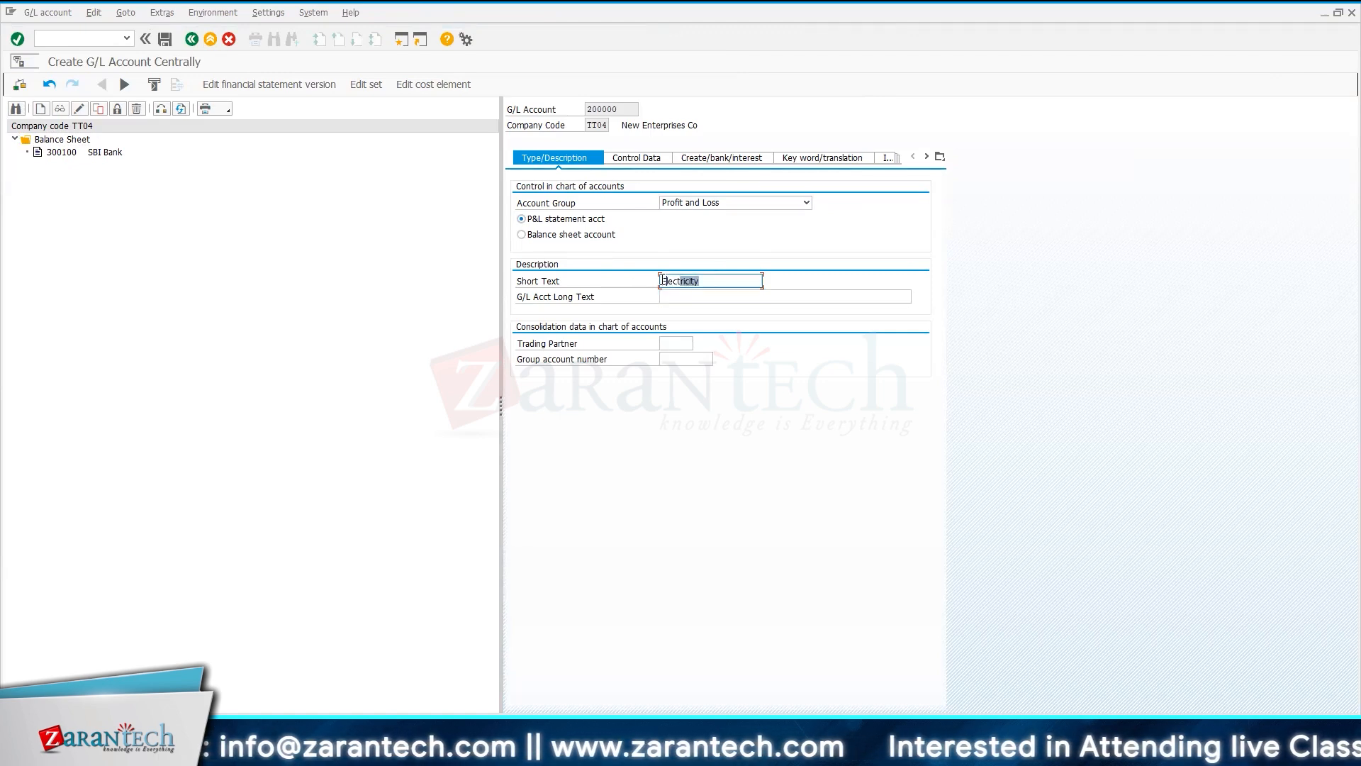
key("BackSpace")
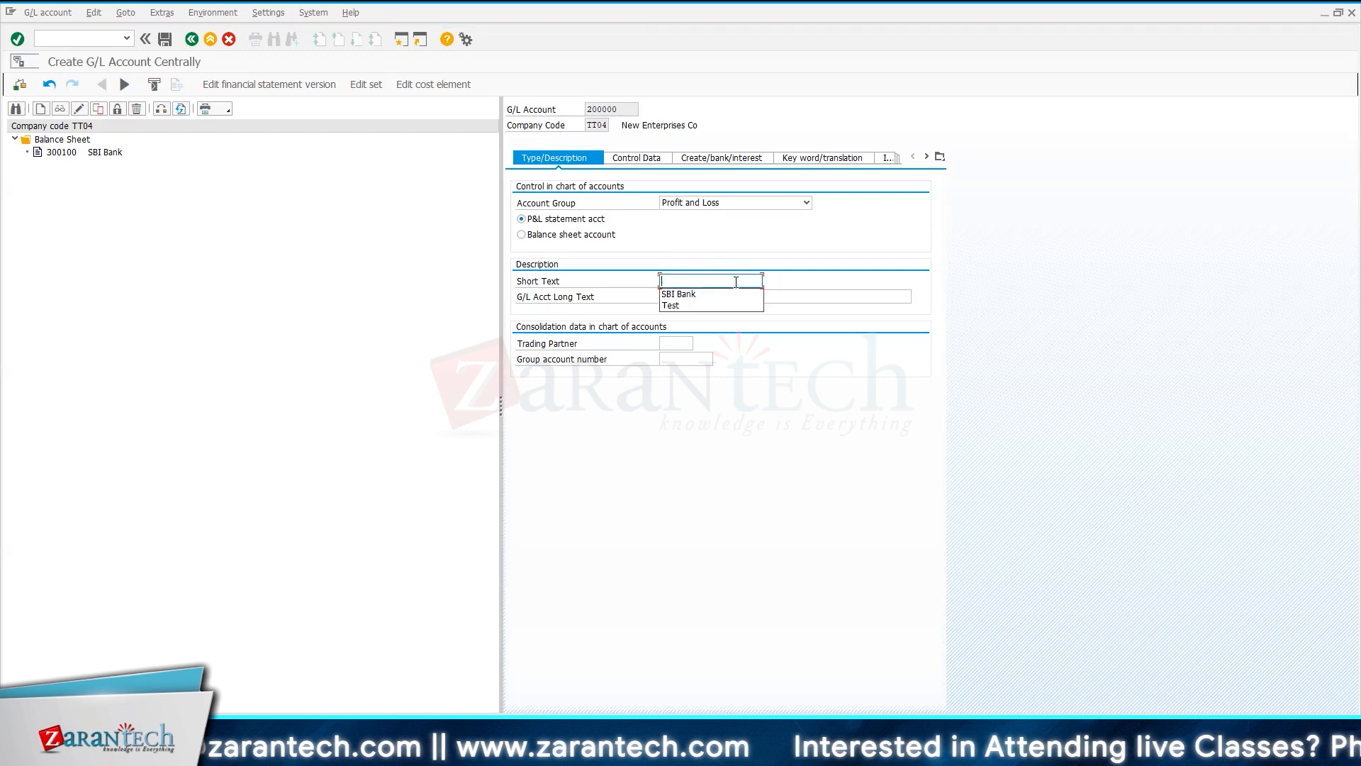
type("Elect exp")
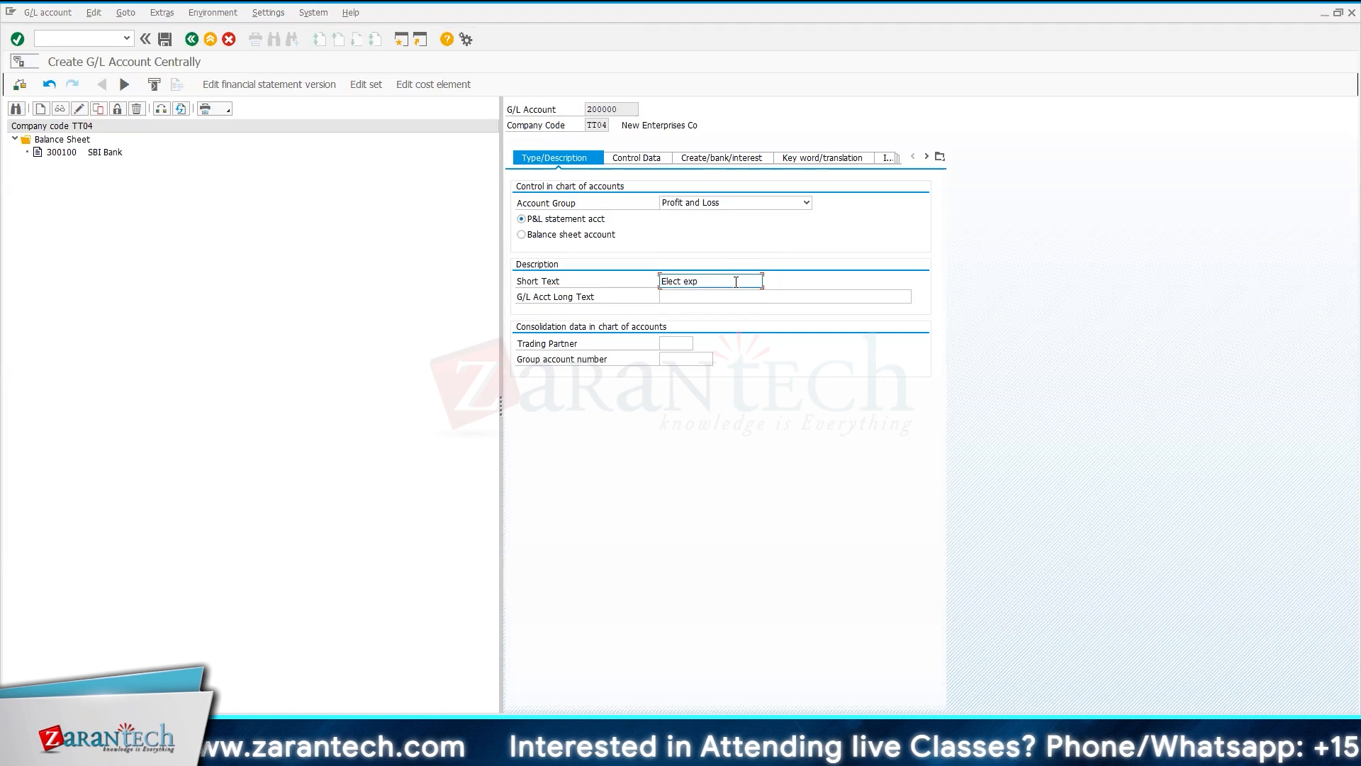
left_click(734, 300)
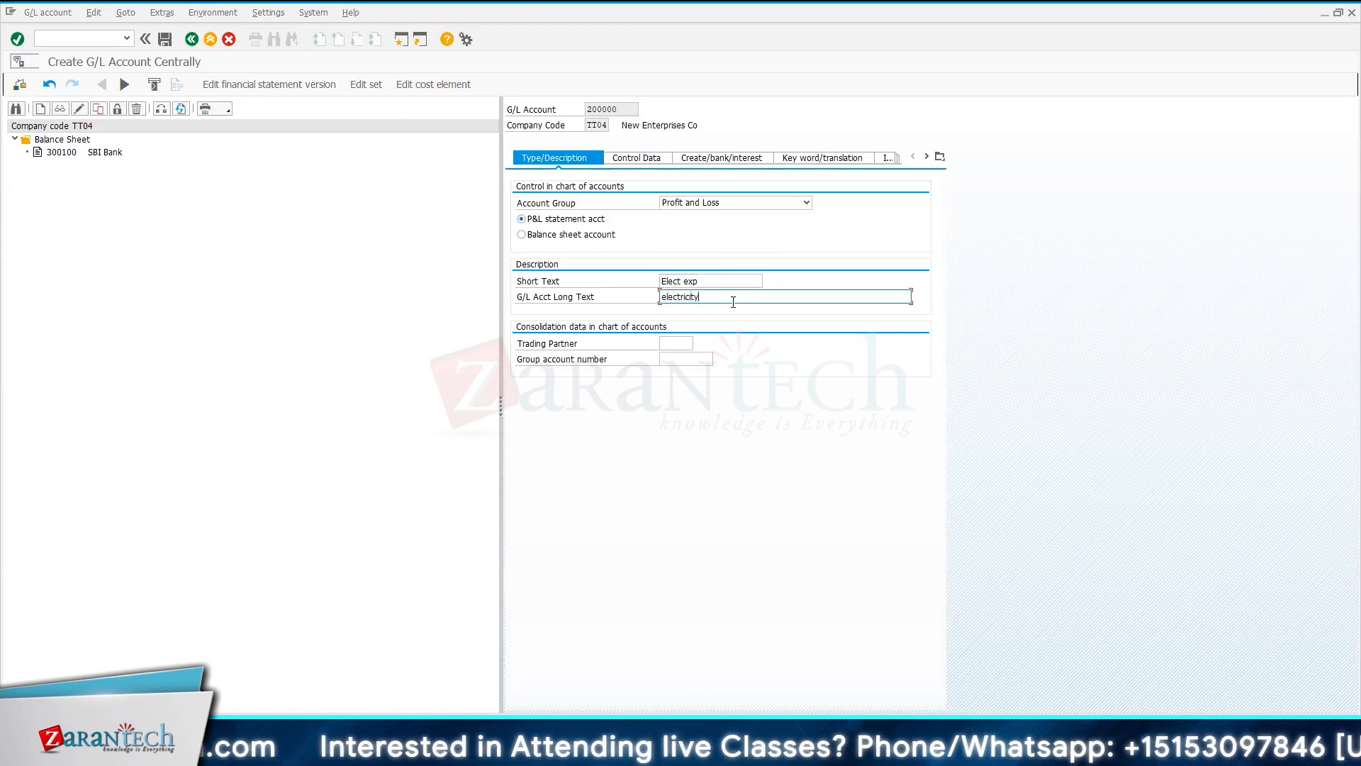
type("electricity")
left_click(667, 299)
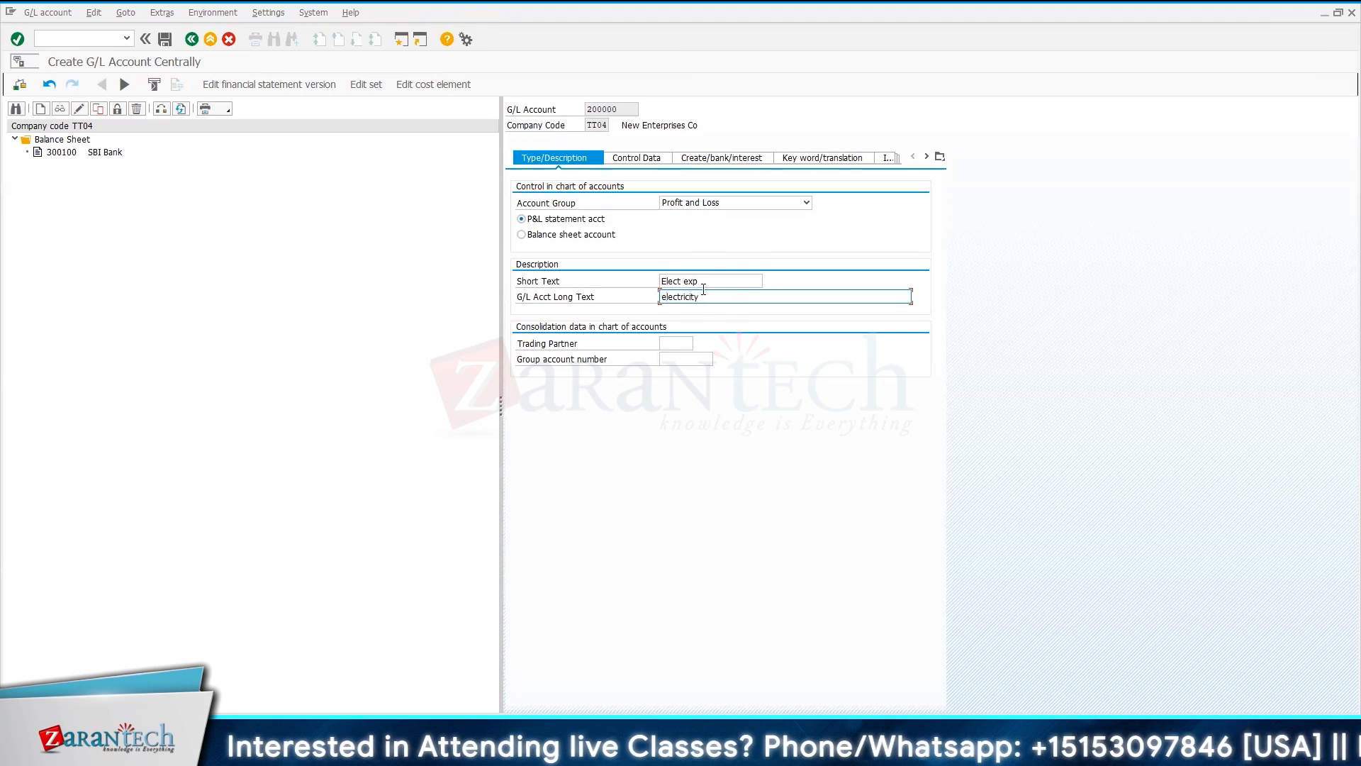
key("BackSpace")
type("E")
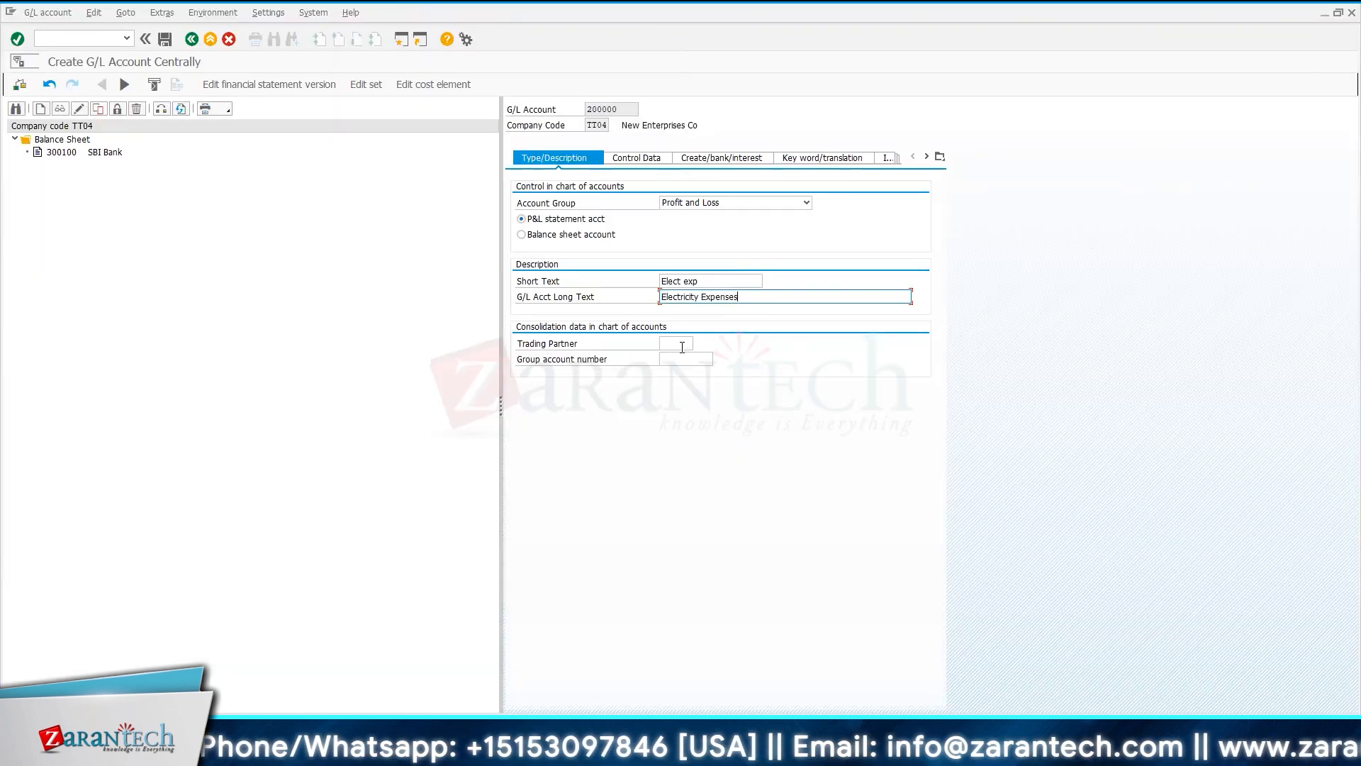
- Search for the available group account numbers in chart of accounts CONS
left_click(678, 360)
left_click(718, 360)
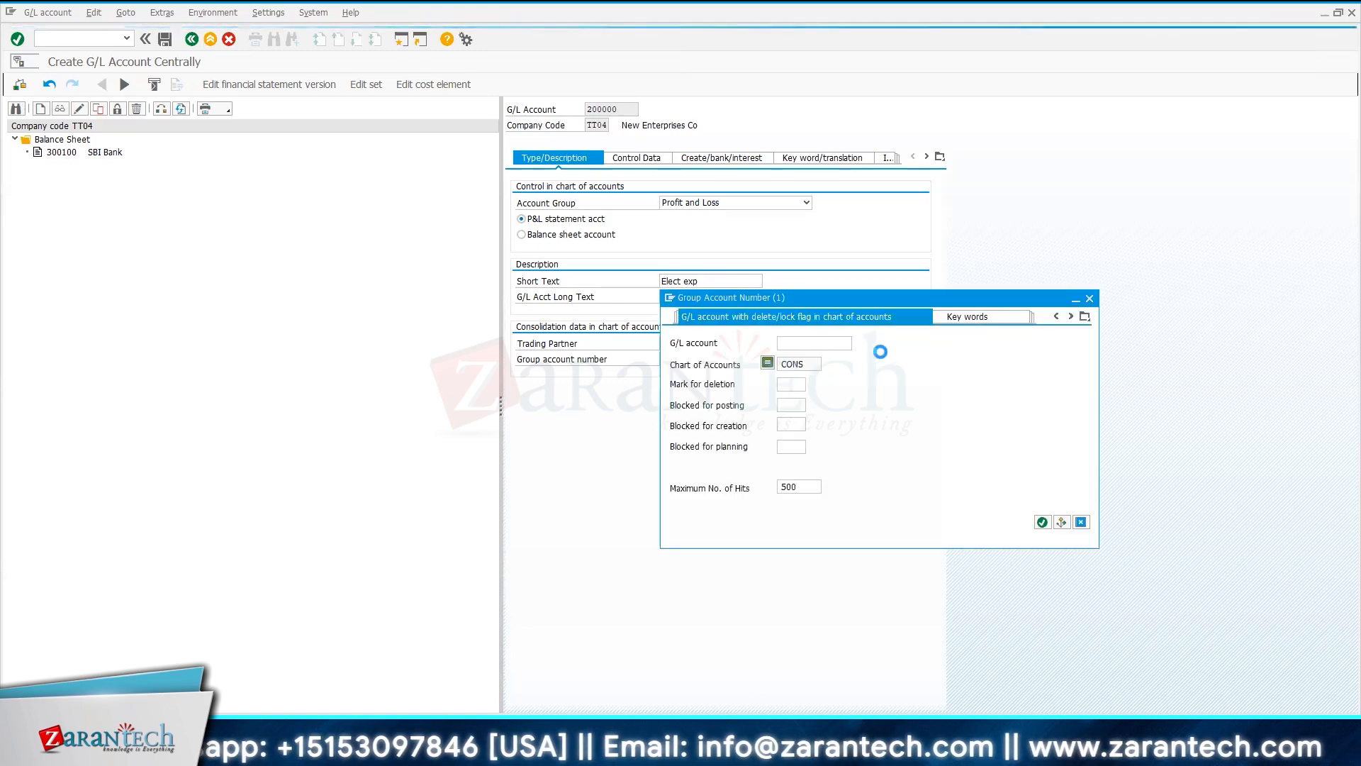
left_click(767, 363)
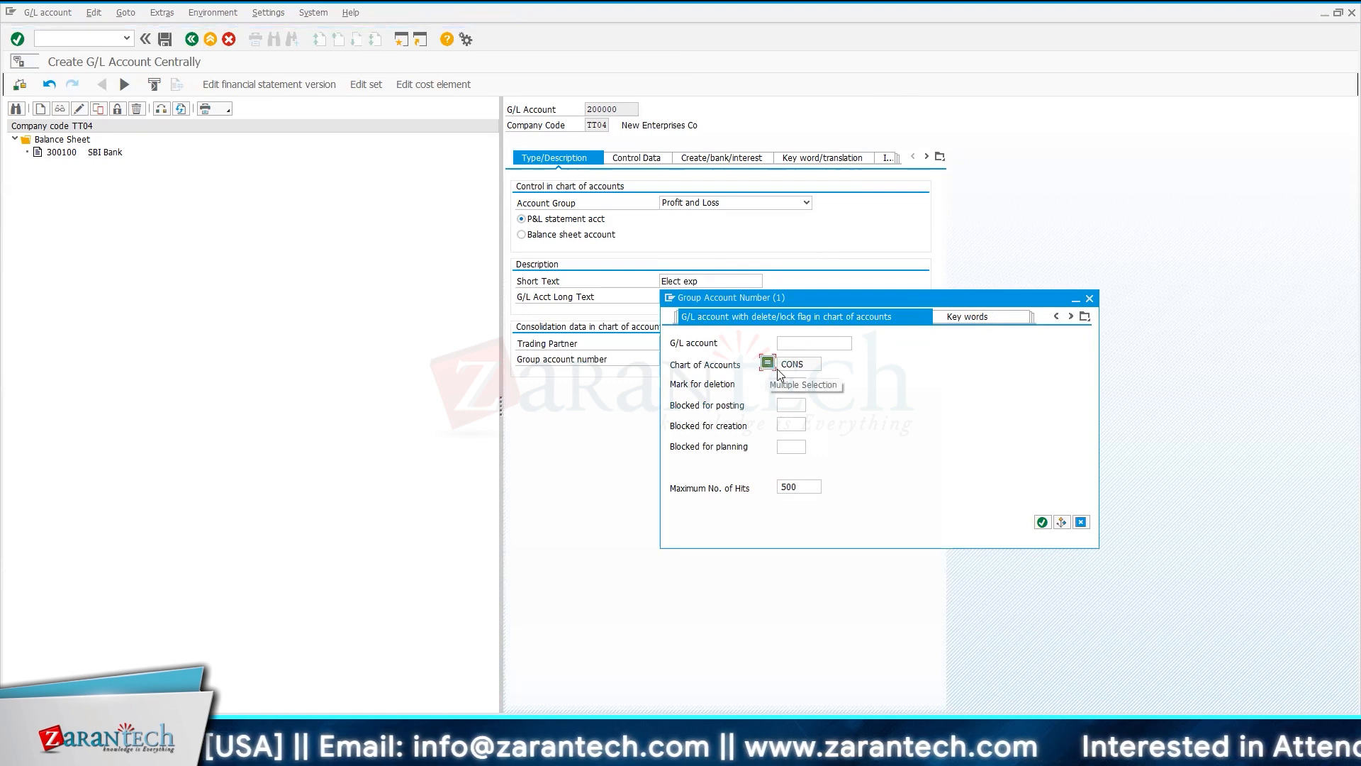
left_click(1042, 522)
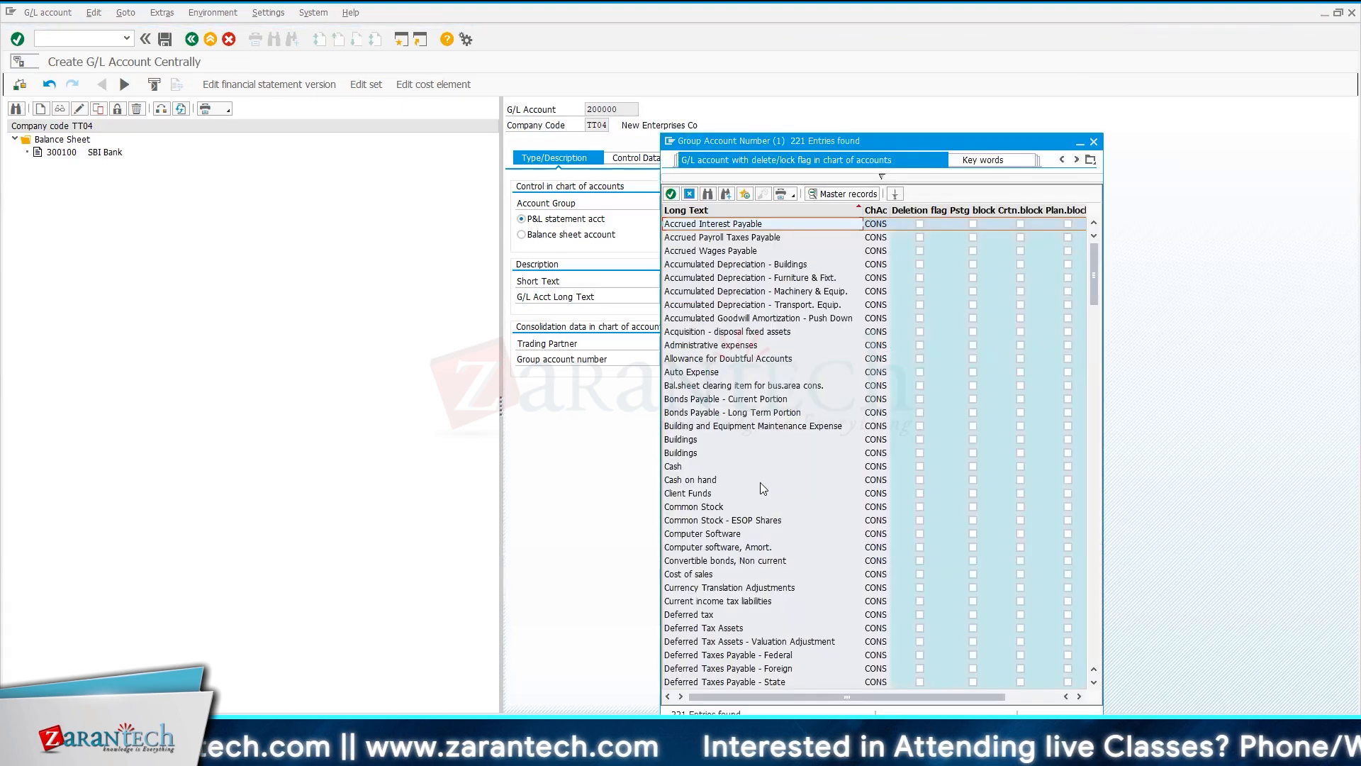
- Look through the listed group accounts and assign Other General Expenses (312600) as the group account number
scroll(761, 484, "down", 2)
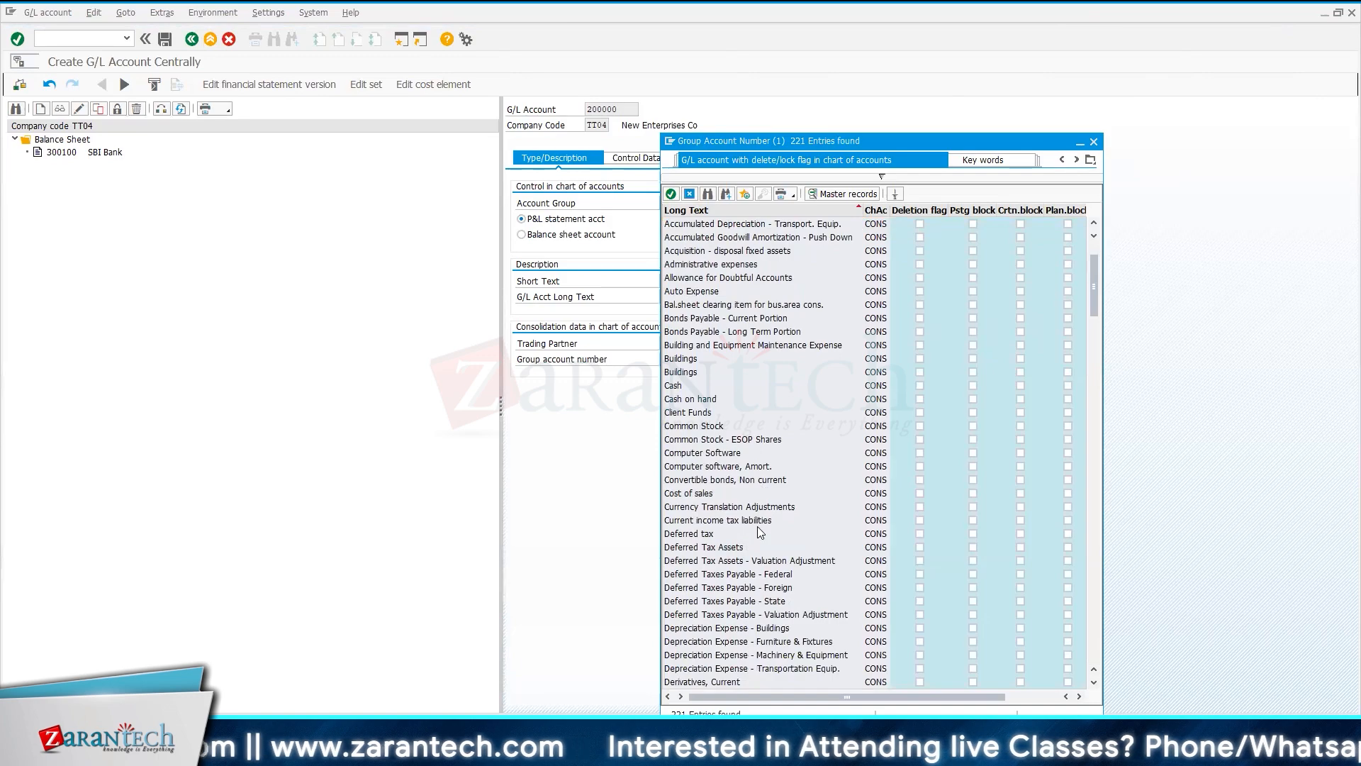
scroll(762, 496, "down", 8)
scroll(759, 532, "down", 13)
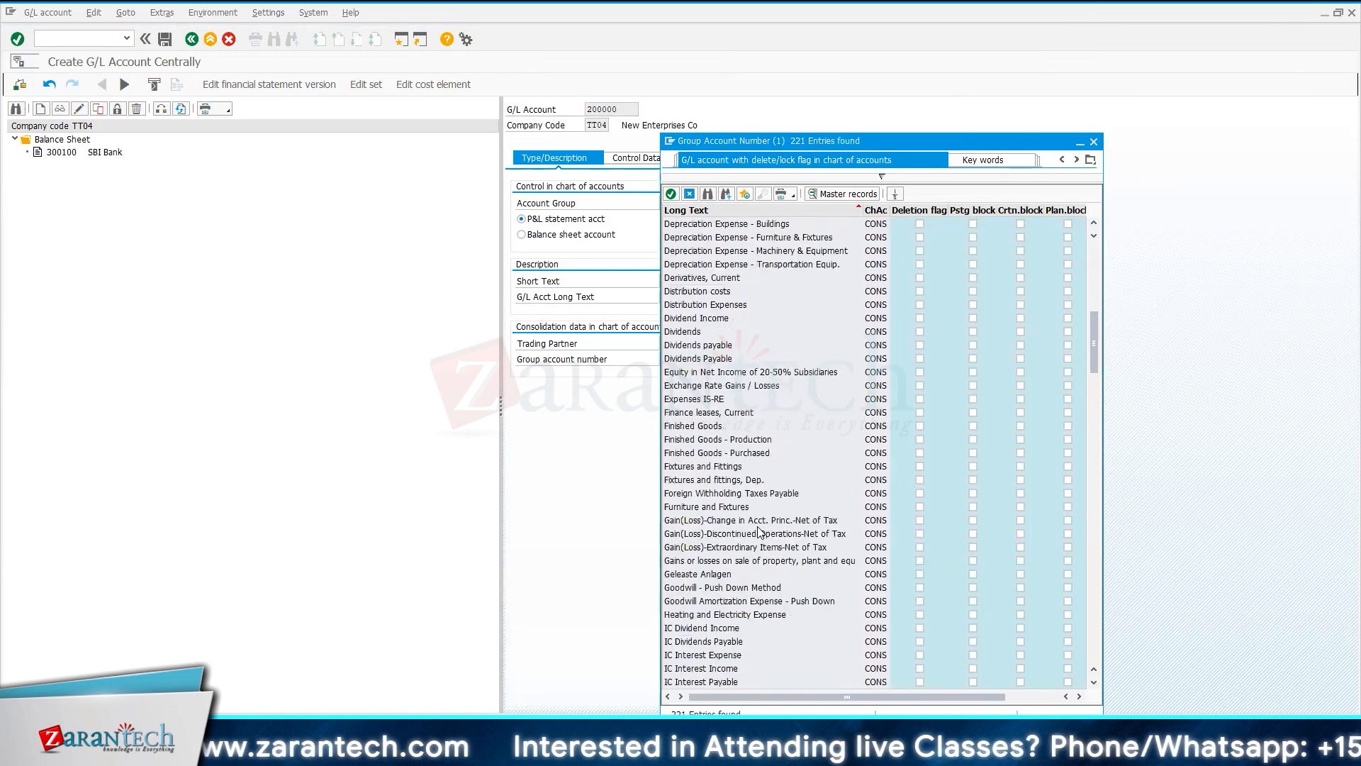
scroll(757, 530, "down", 11)
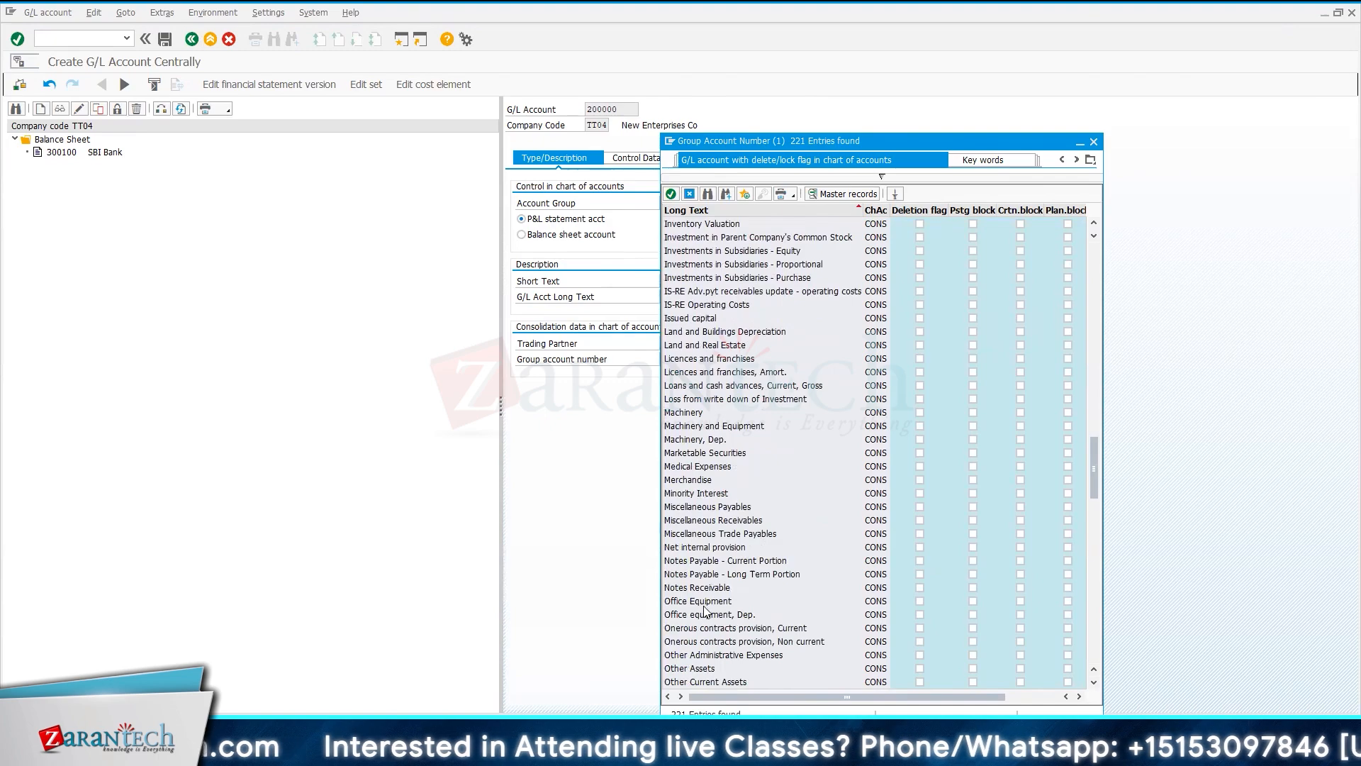
scroll(707, 619, "down", 2)
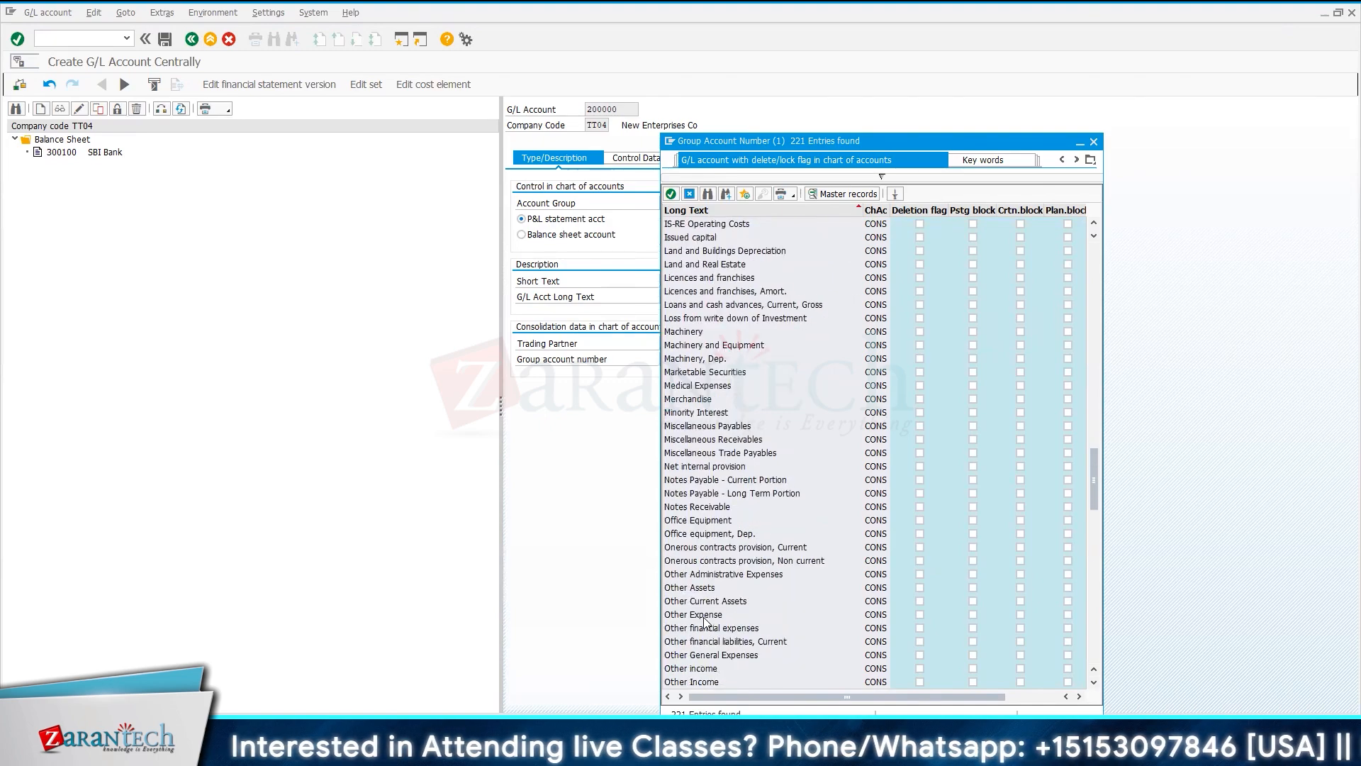
left_click(704, 617)
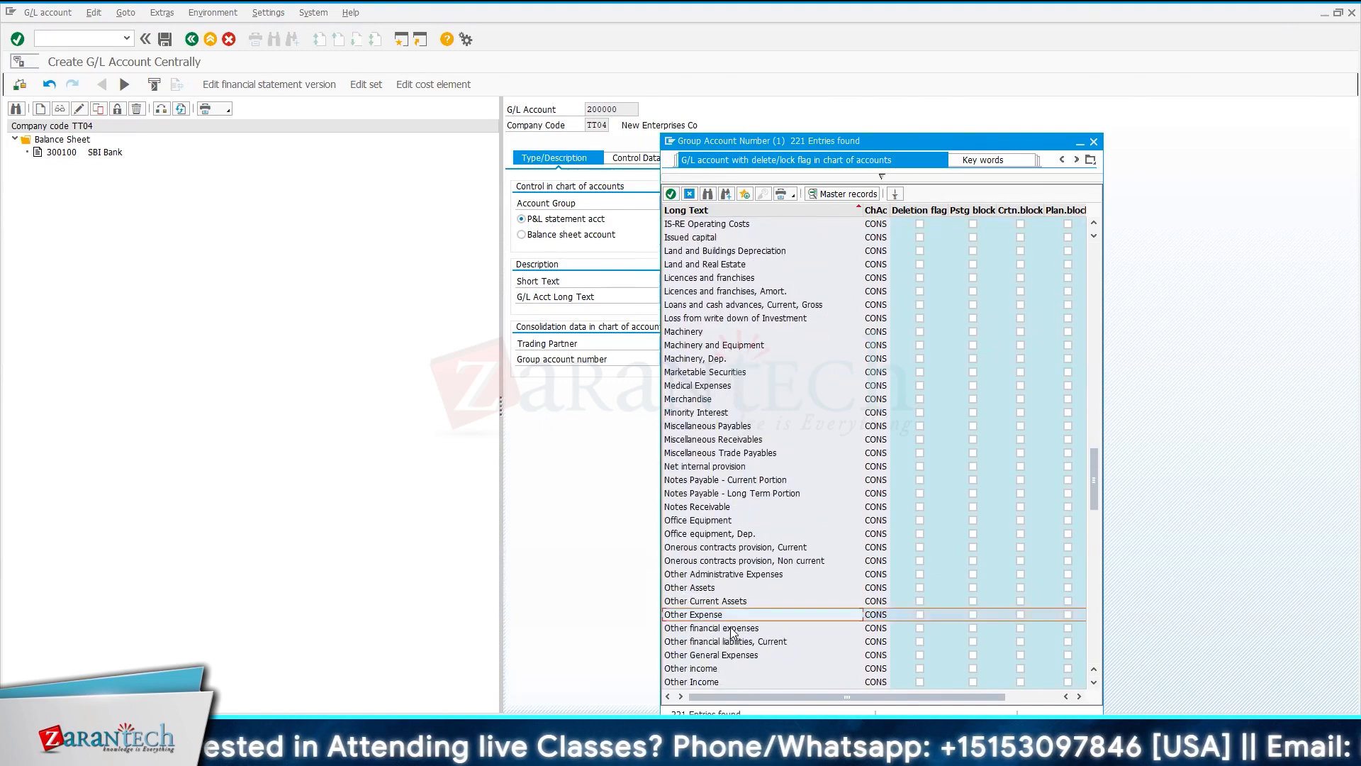
scroll(757, 626, "down", 3)
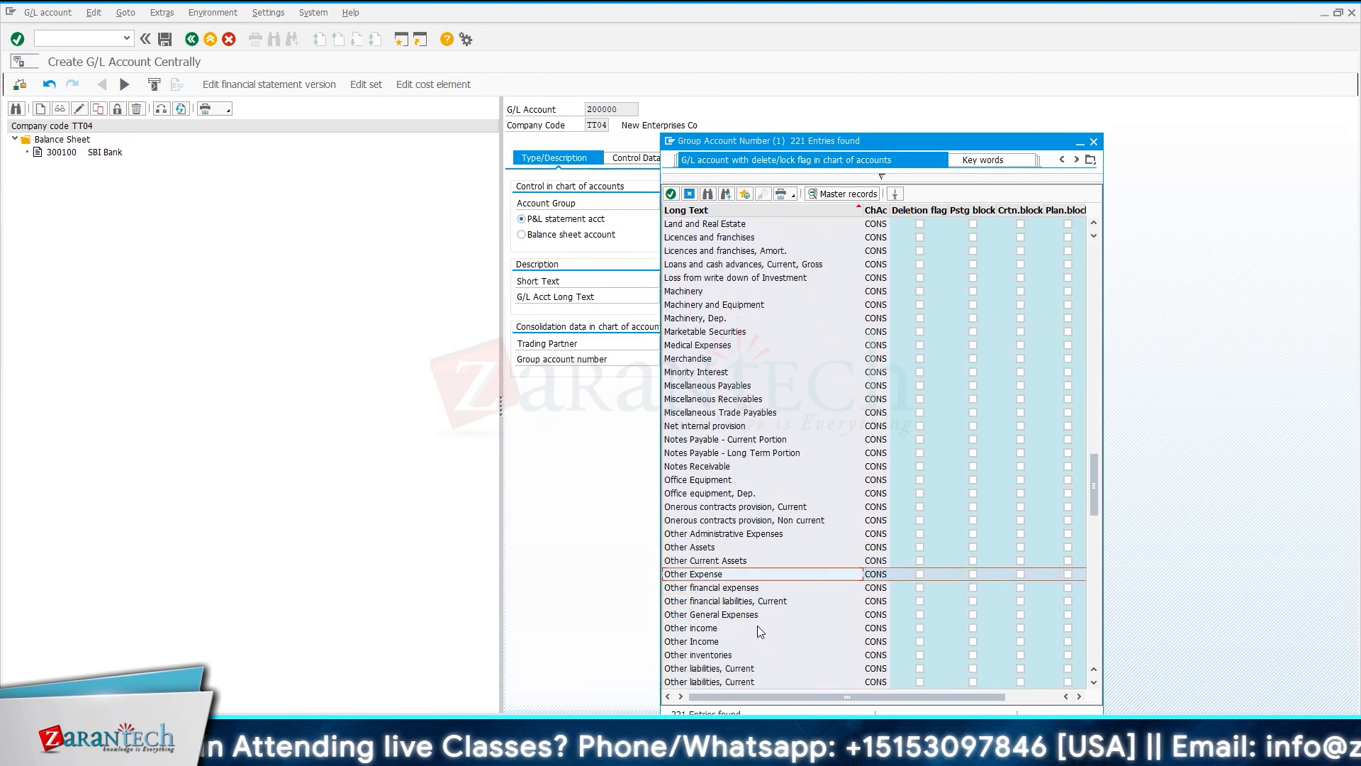
scroll(757, 625, "down", 7)
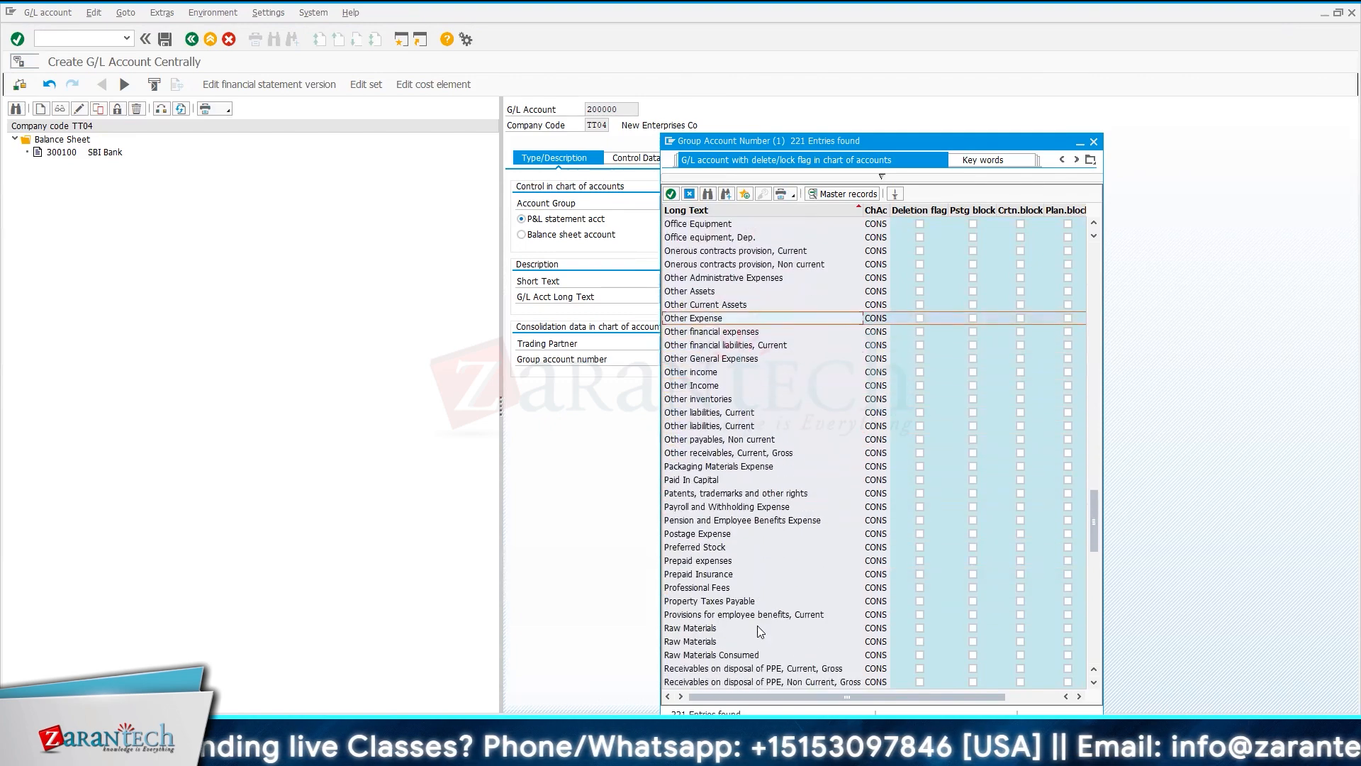
scroll(760, 630, "up", 12)
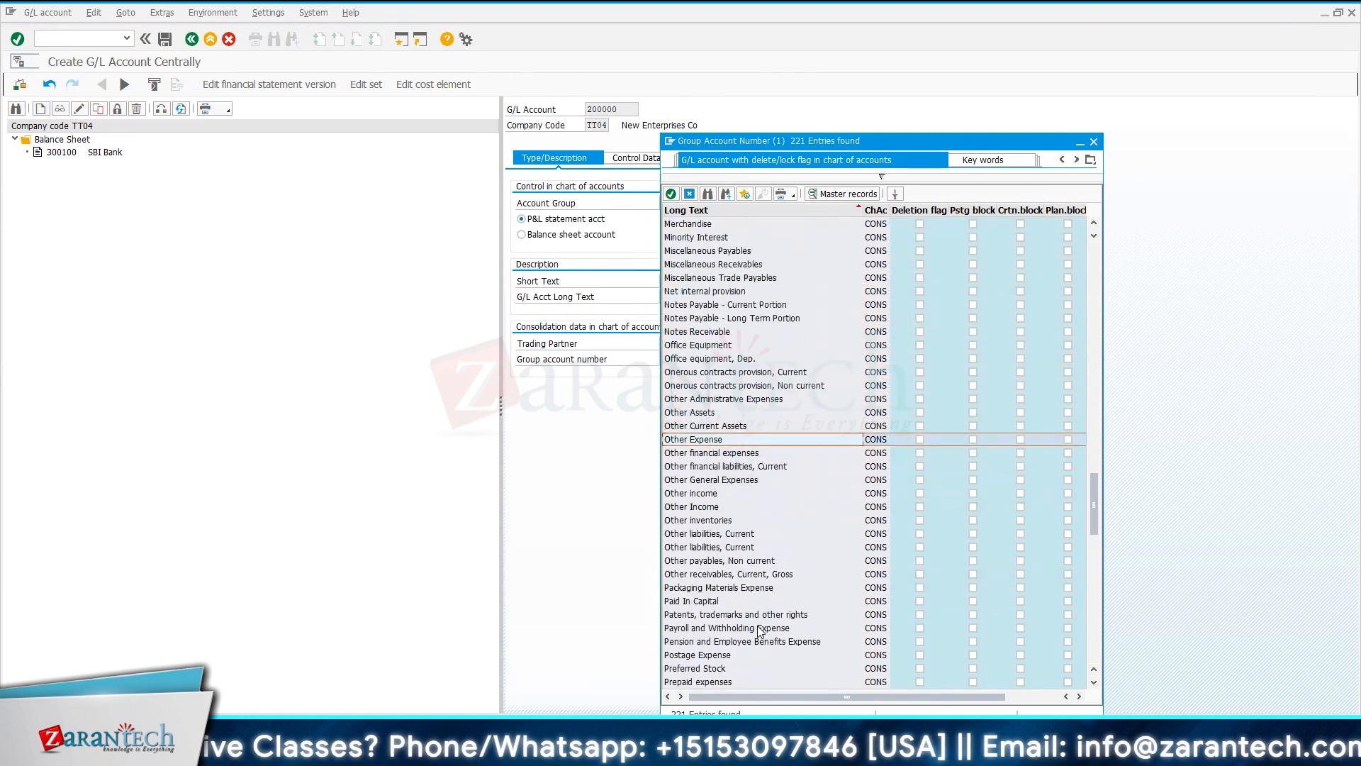
scroll(759, 631, "up", 15)
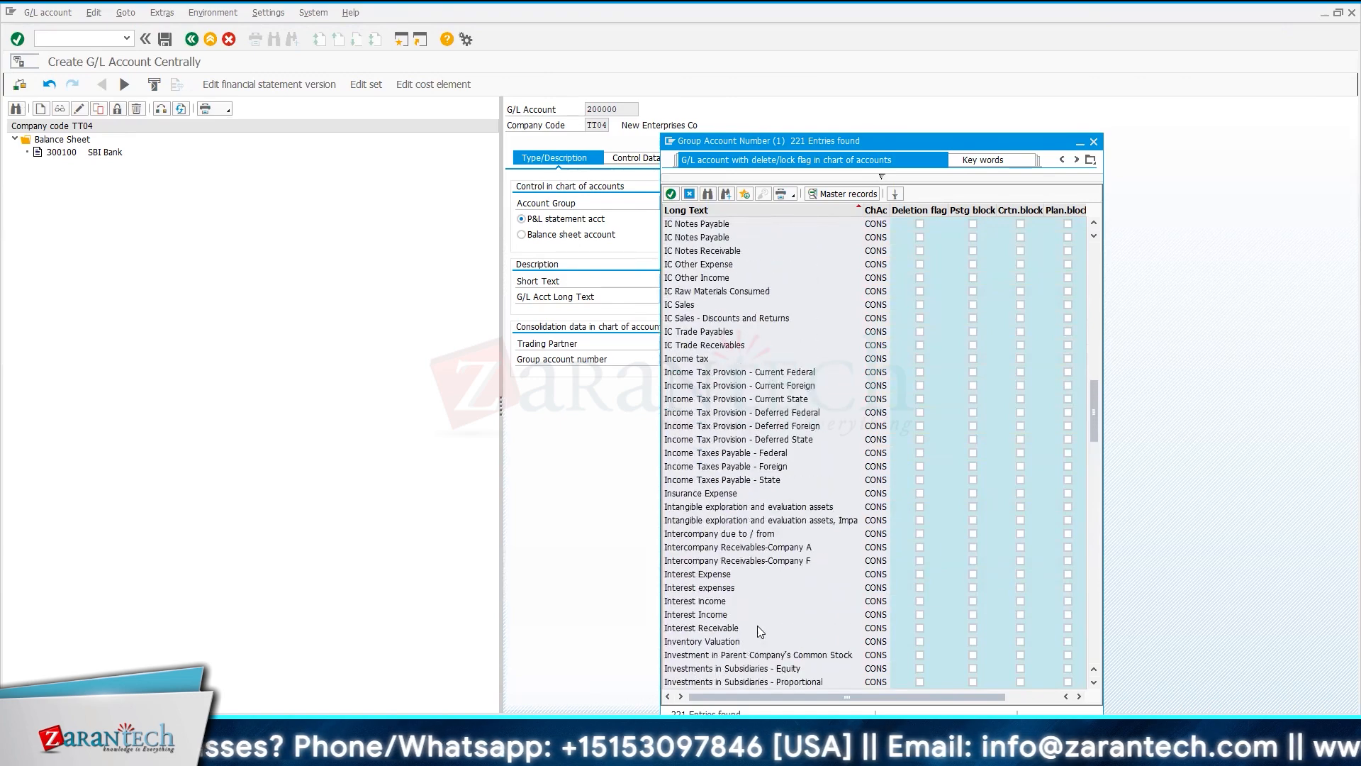
scroll(760, 630, "up", 15)
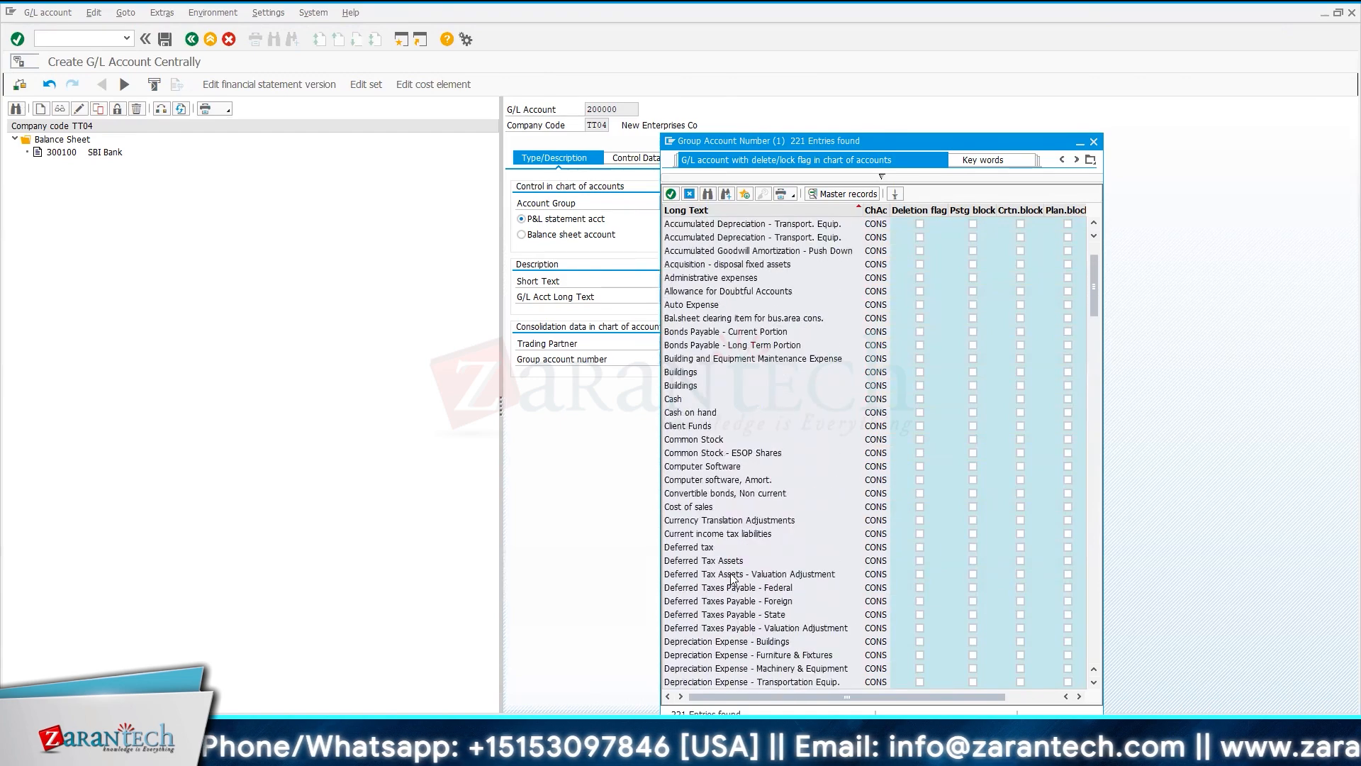
scroll(724, 577, "down", 4)
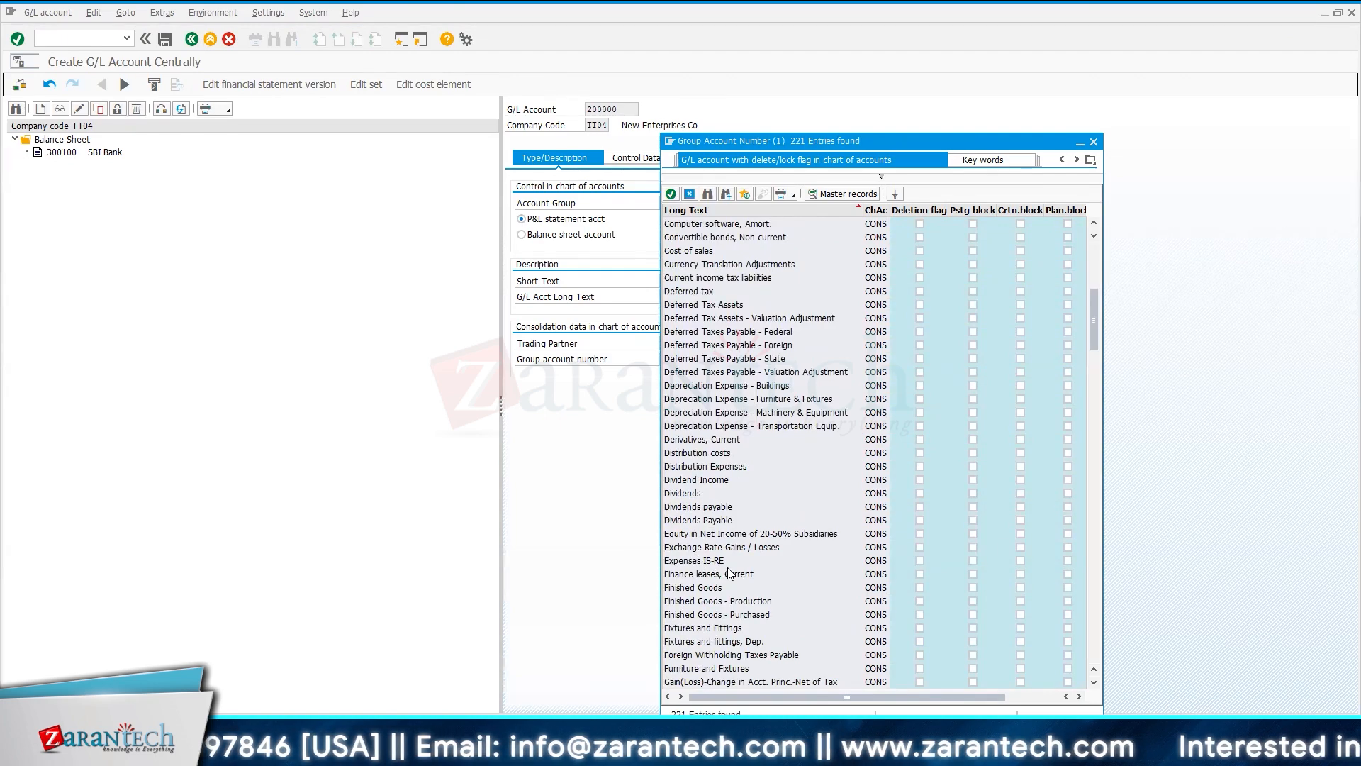
scroll(729, 573, "down", 15)
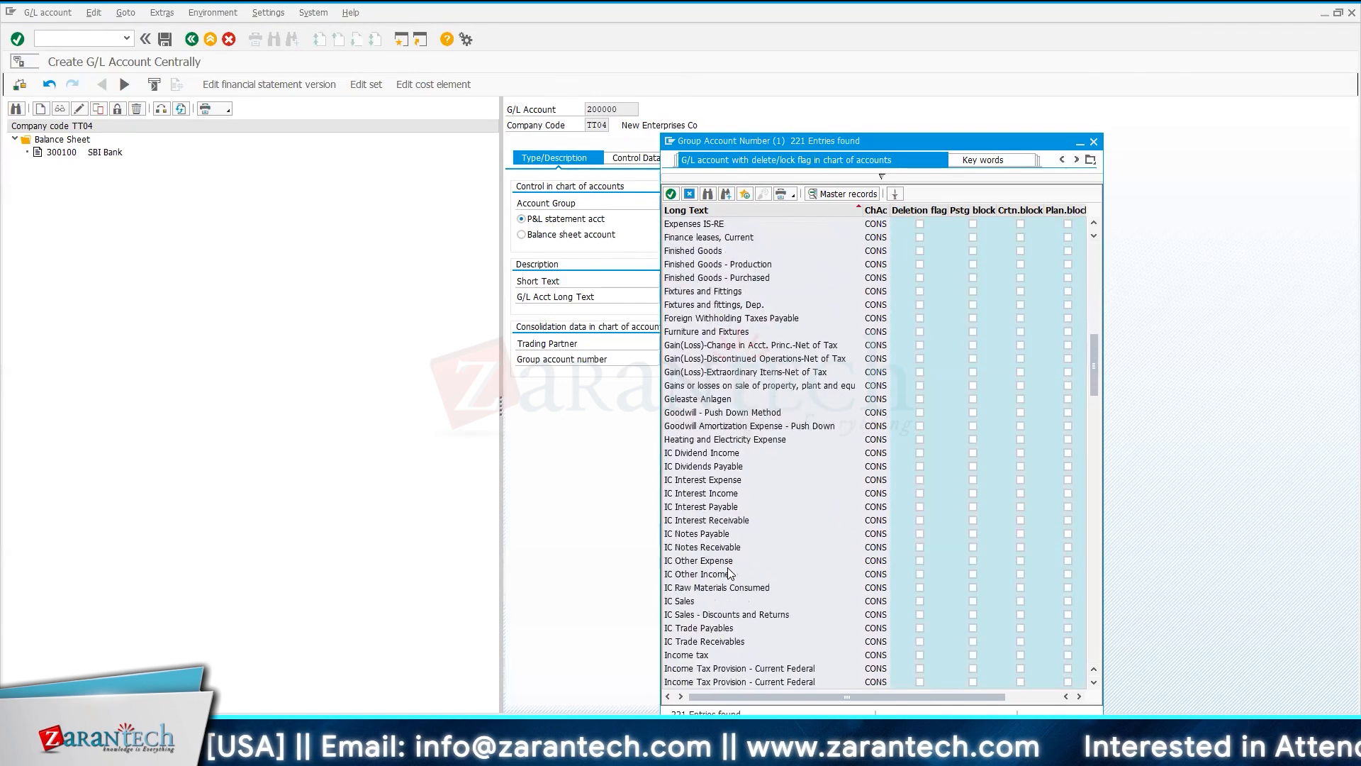
scroll(730, 573, "down", 18)
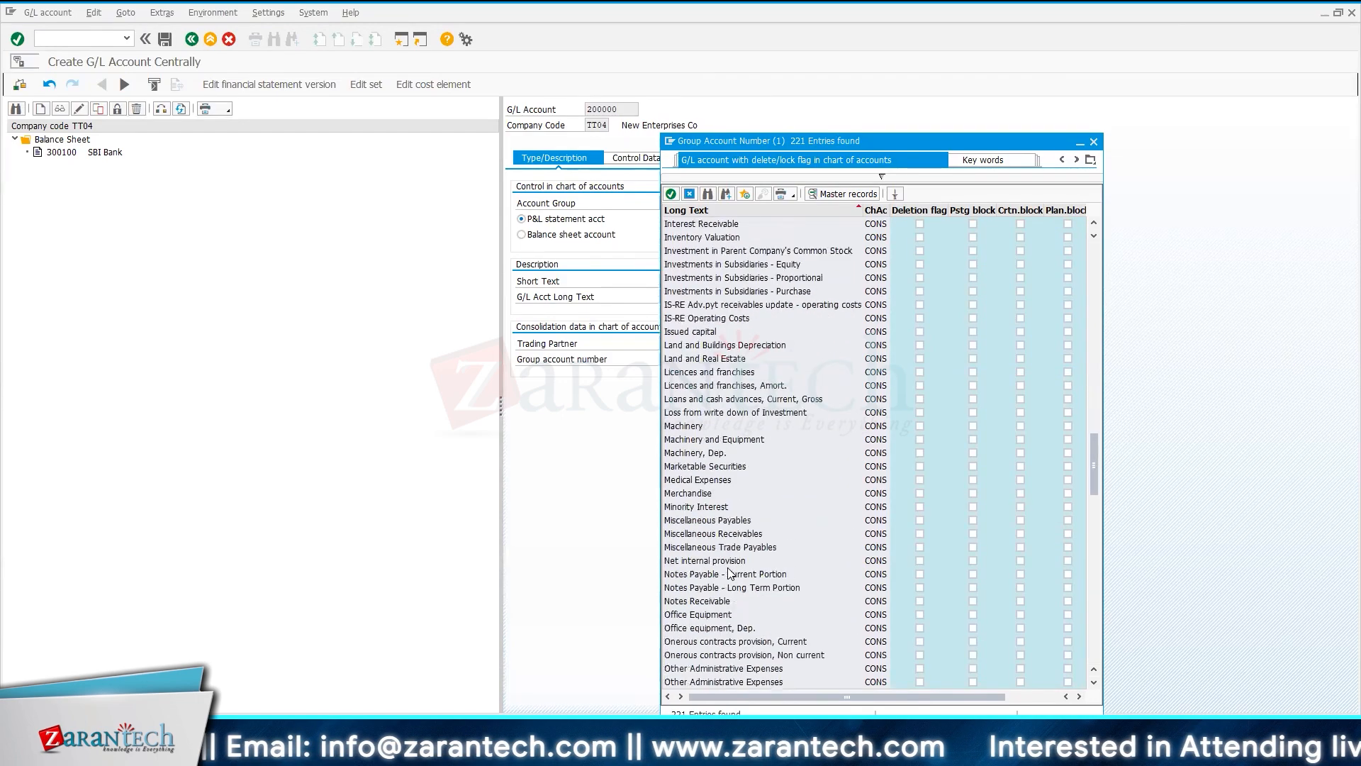
scroll(730, 573, "down", 2)
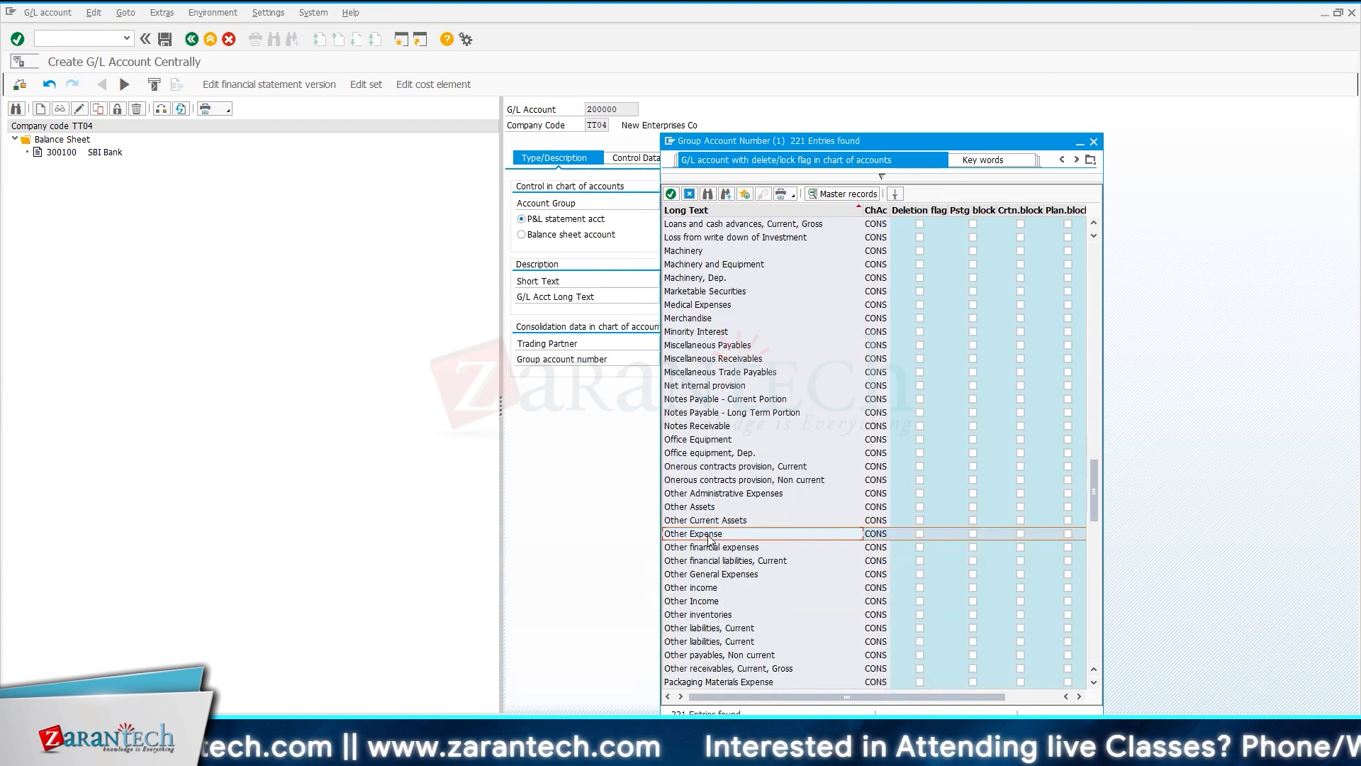
left_click(706, 574)
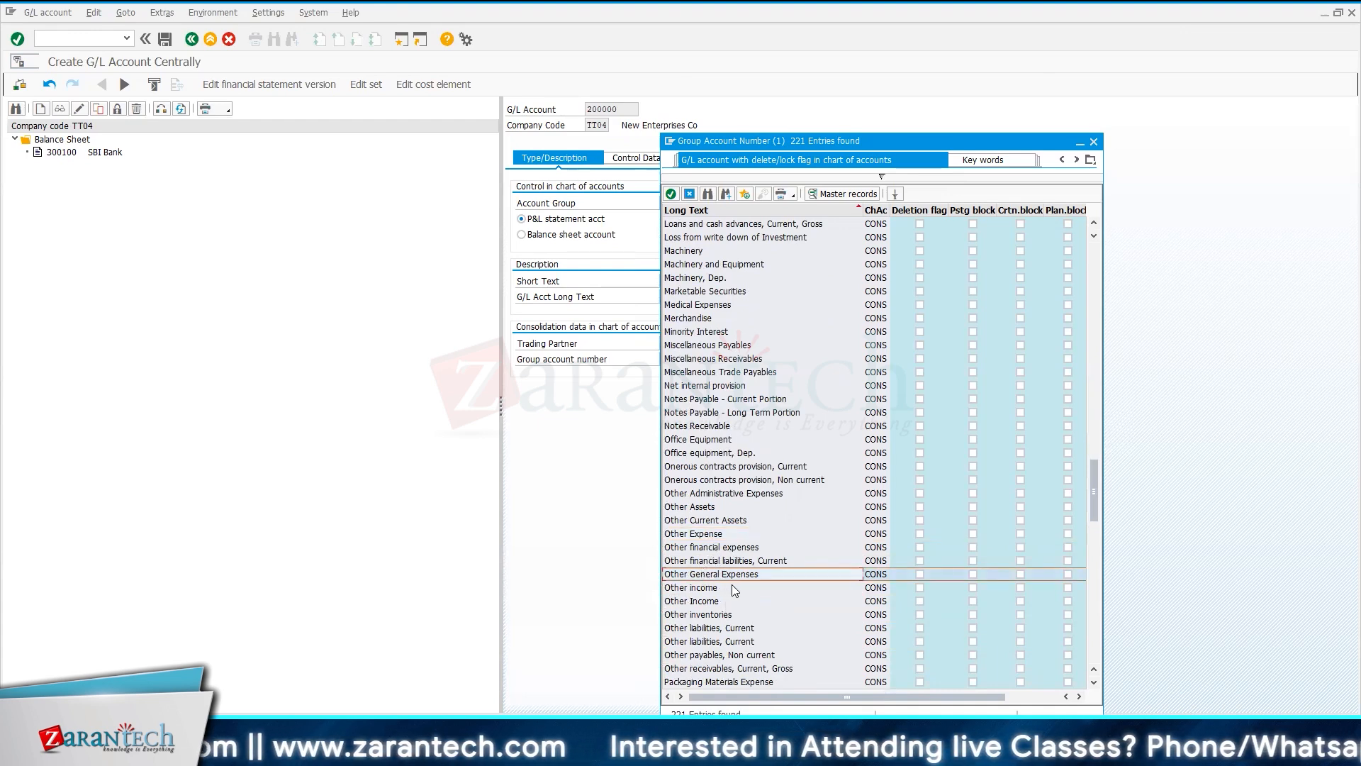
left_click(671, 194)
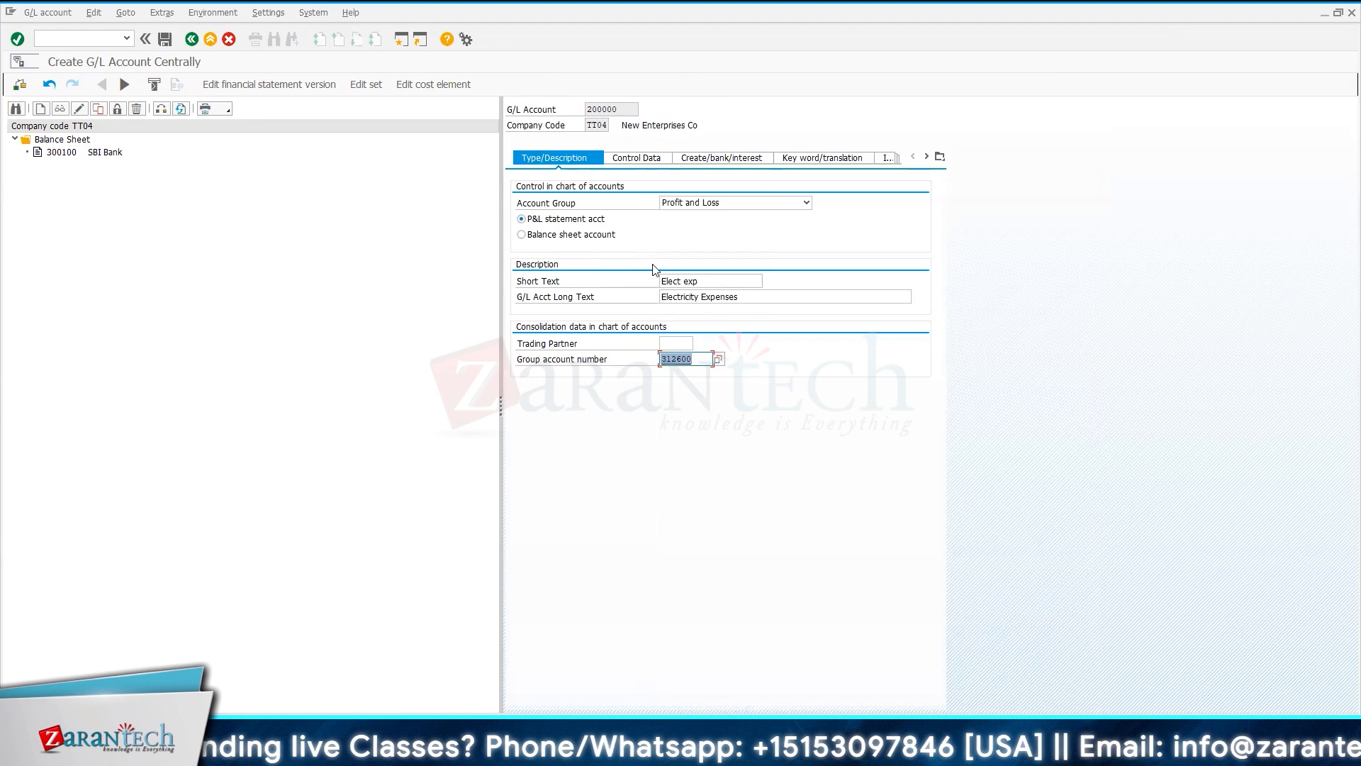
- Allow posting without tax in the control data of account 200000
left_click(626, 160)
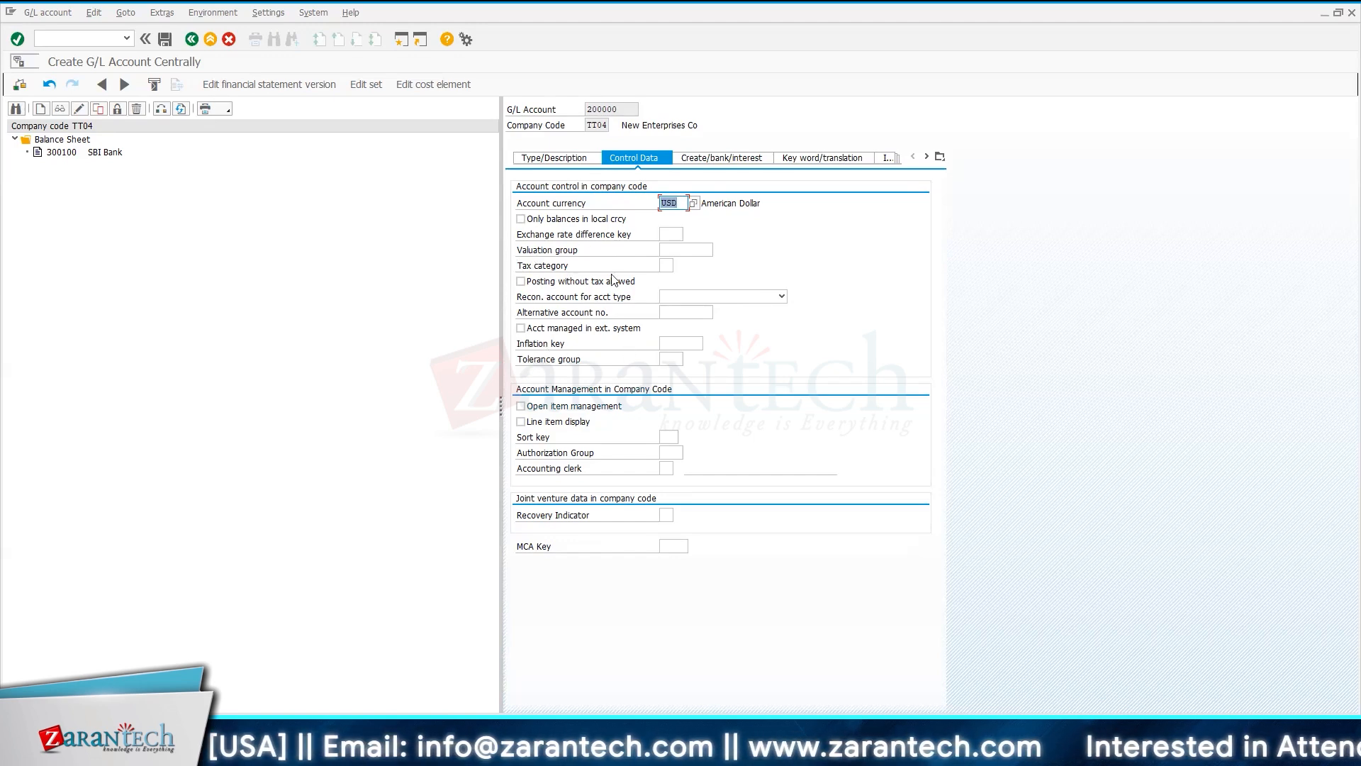
left_click(521, 281)
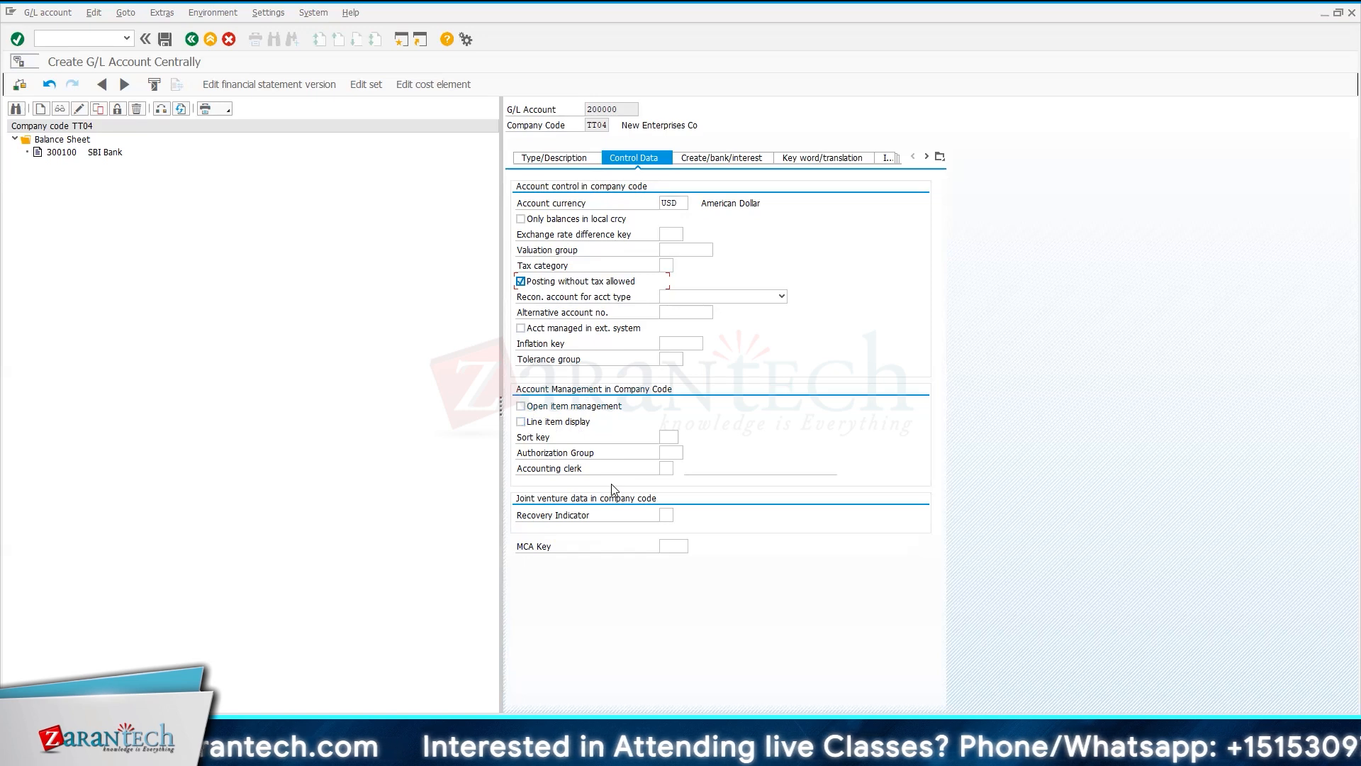
- Enable line item display for account 200000 and set its sort key to 002 (Doc.no., fiscal year)
left_click(522, 422)
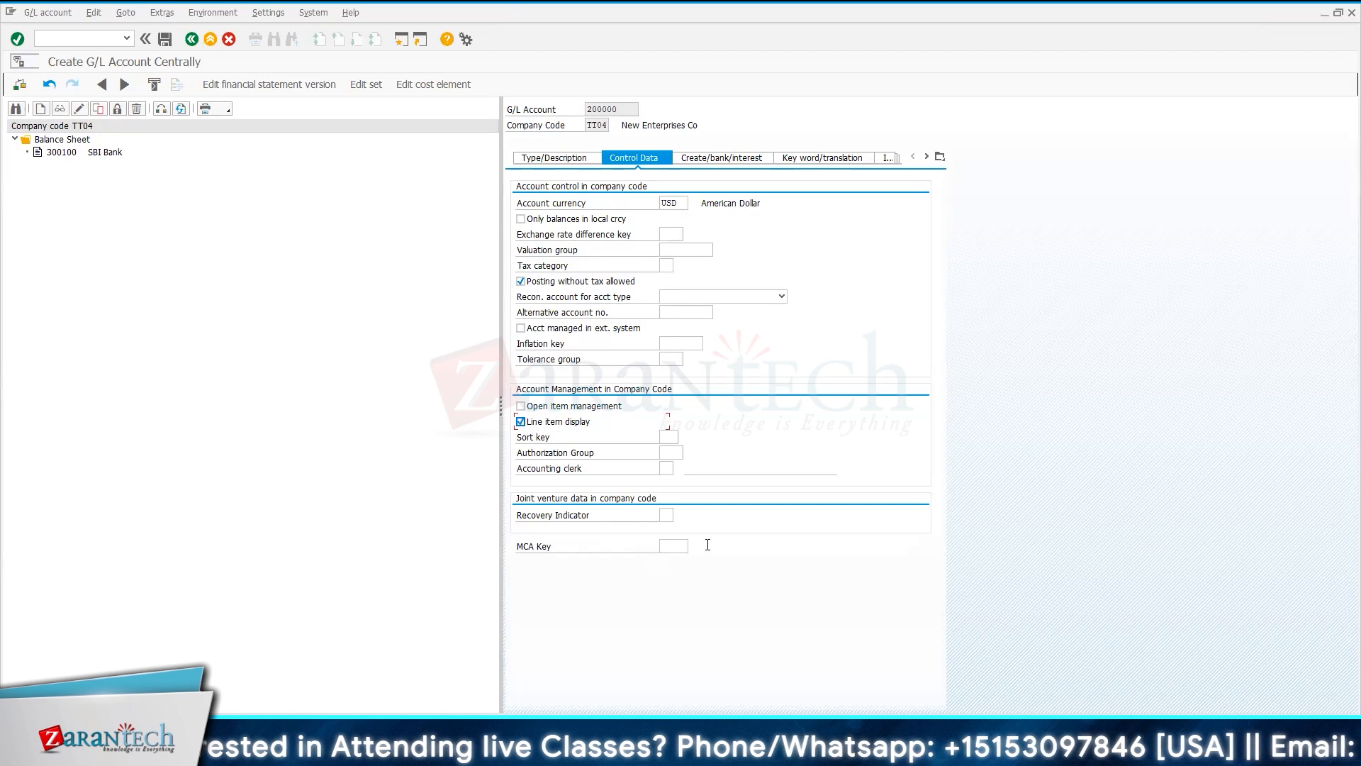
left_click(670, 437)
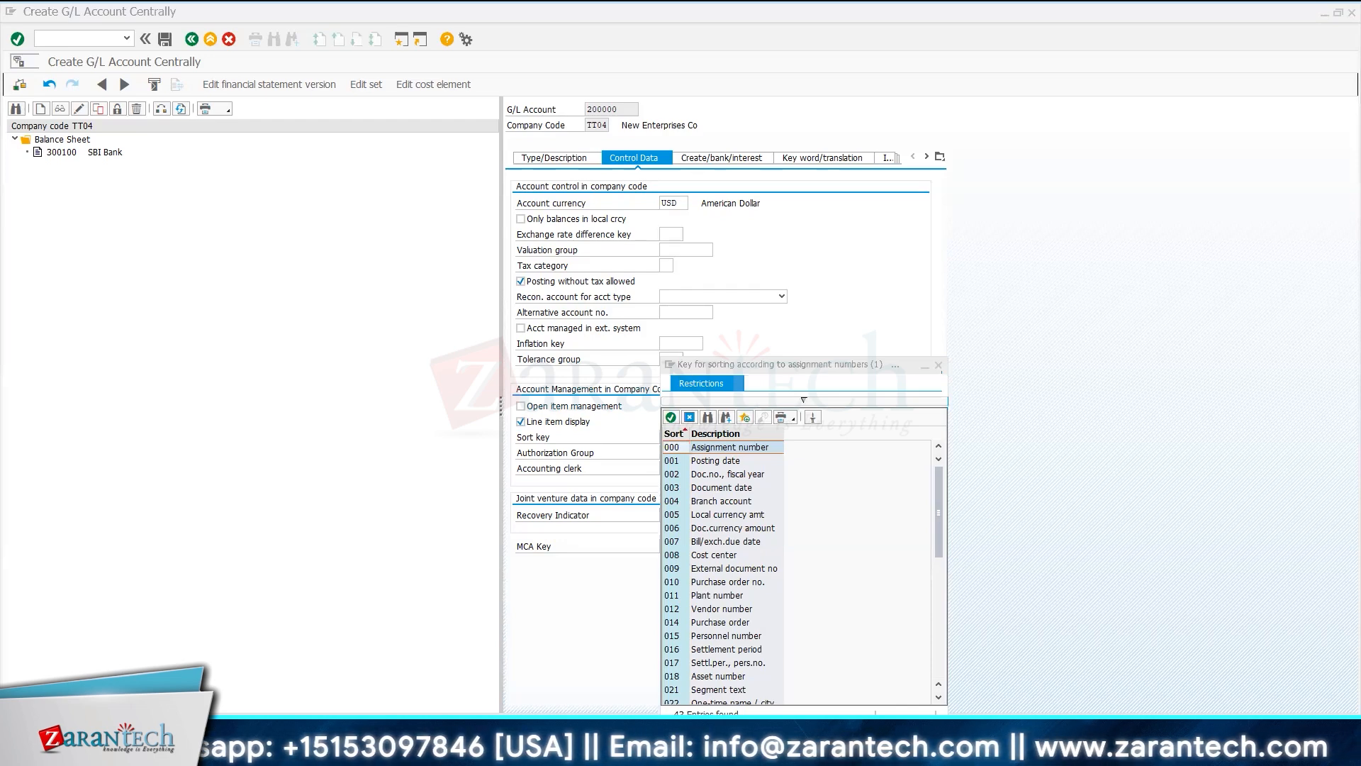
left_click(679, 473)
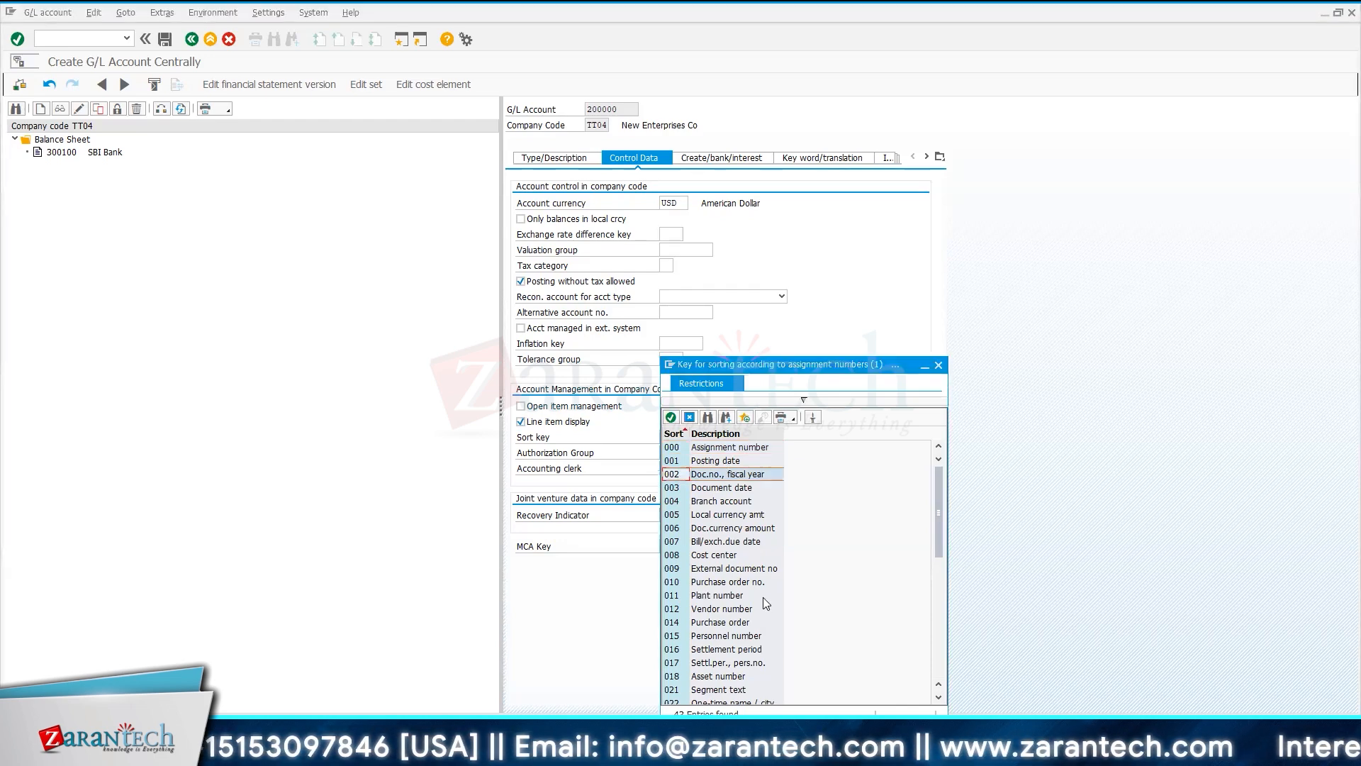
left_click(672, 418)
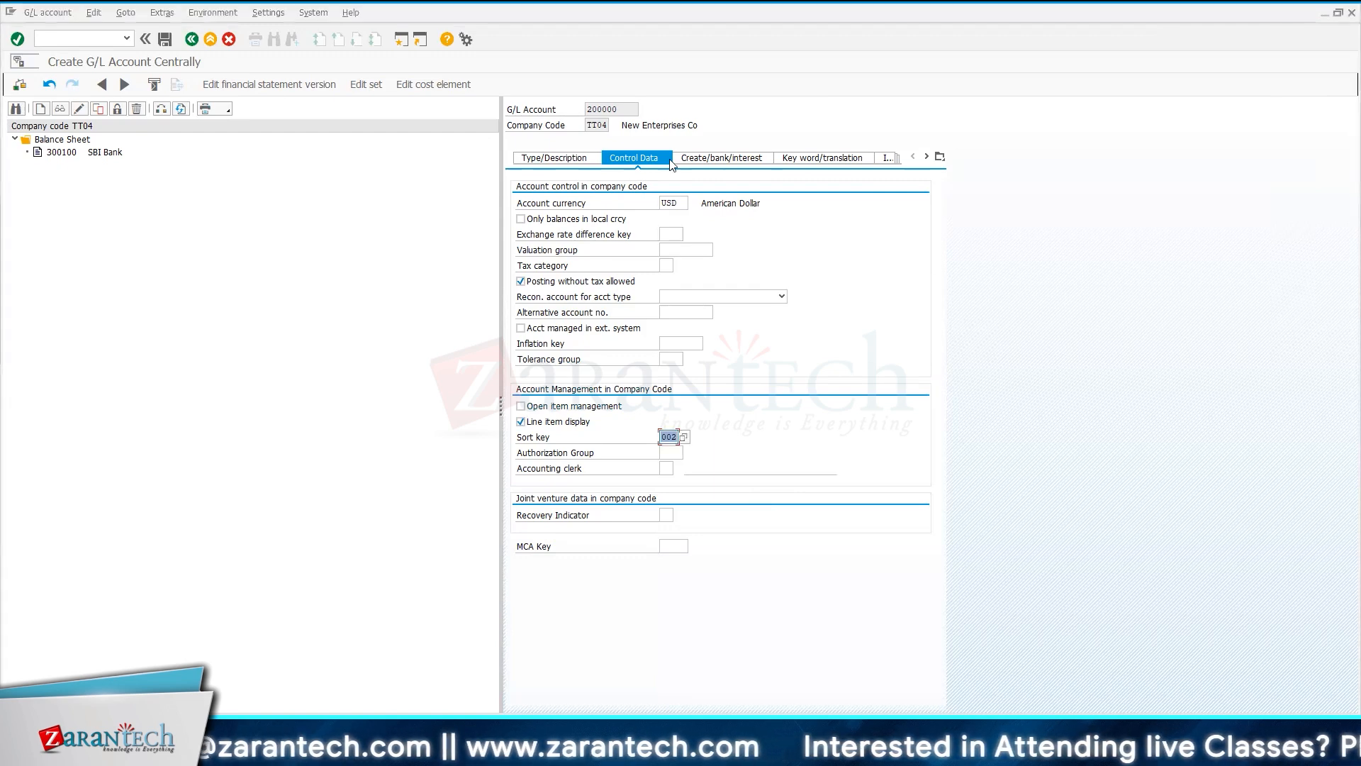
- Assign field status group G004 (Cost accounts) to account 200000 and save the new account
left_click(694, 163)
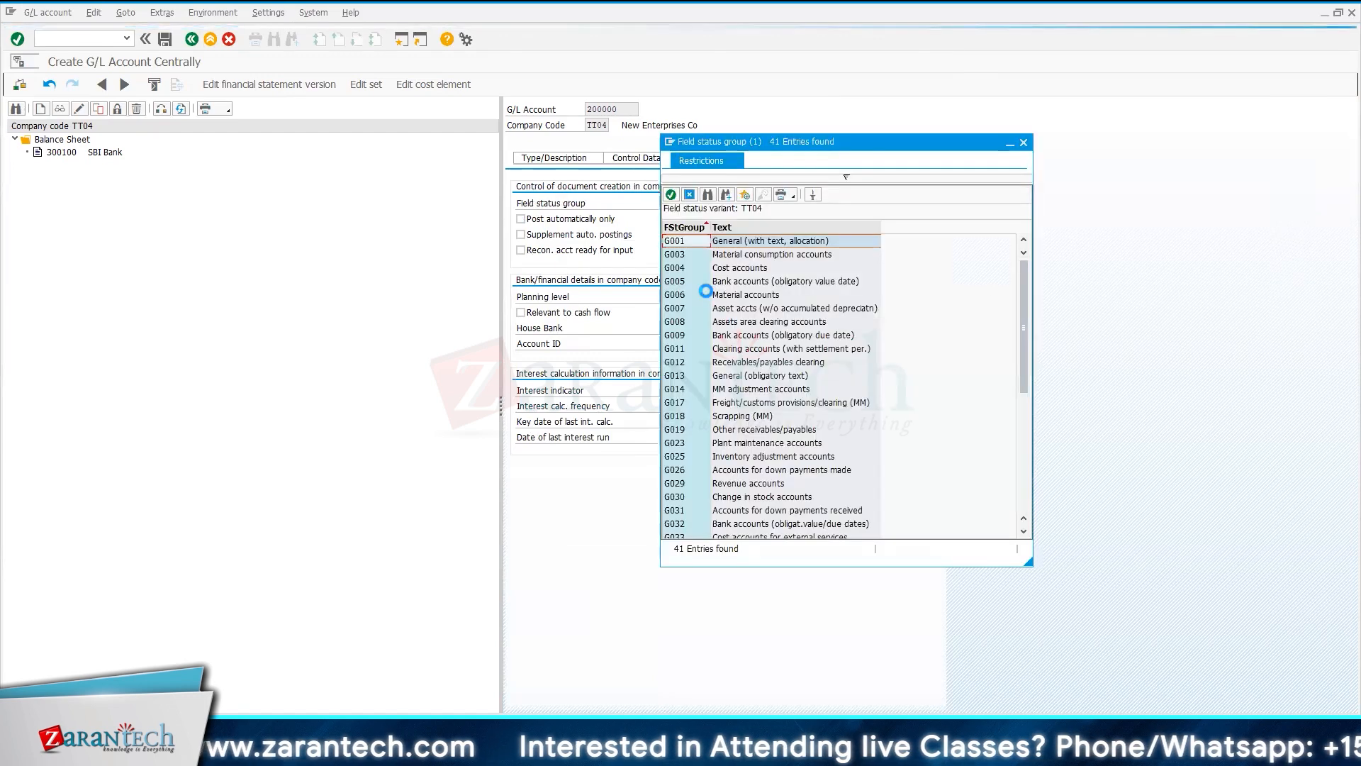
left_click(686, 268)
left_click(671, 195)
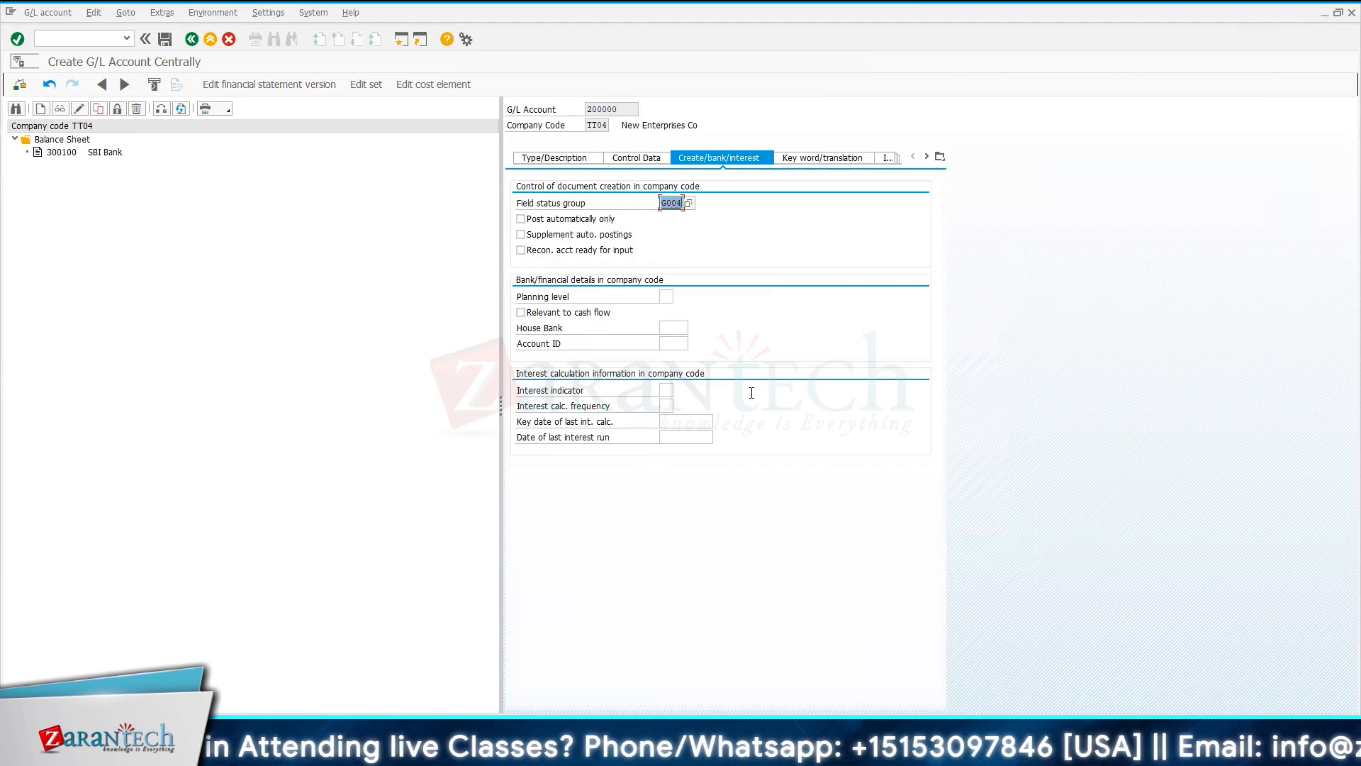
left_click(165, 39)
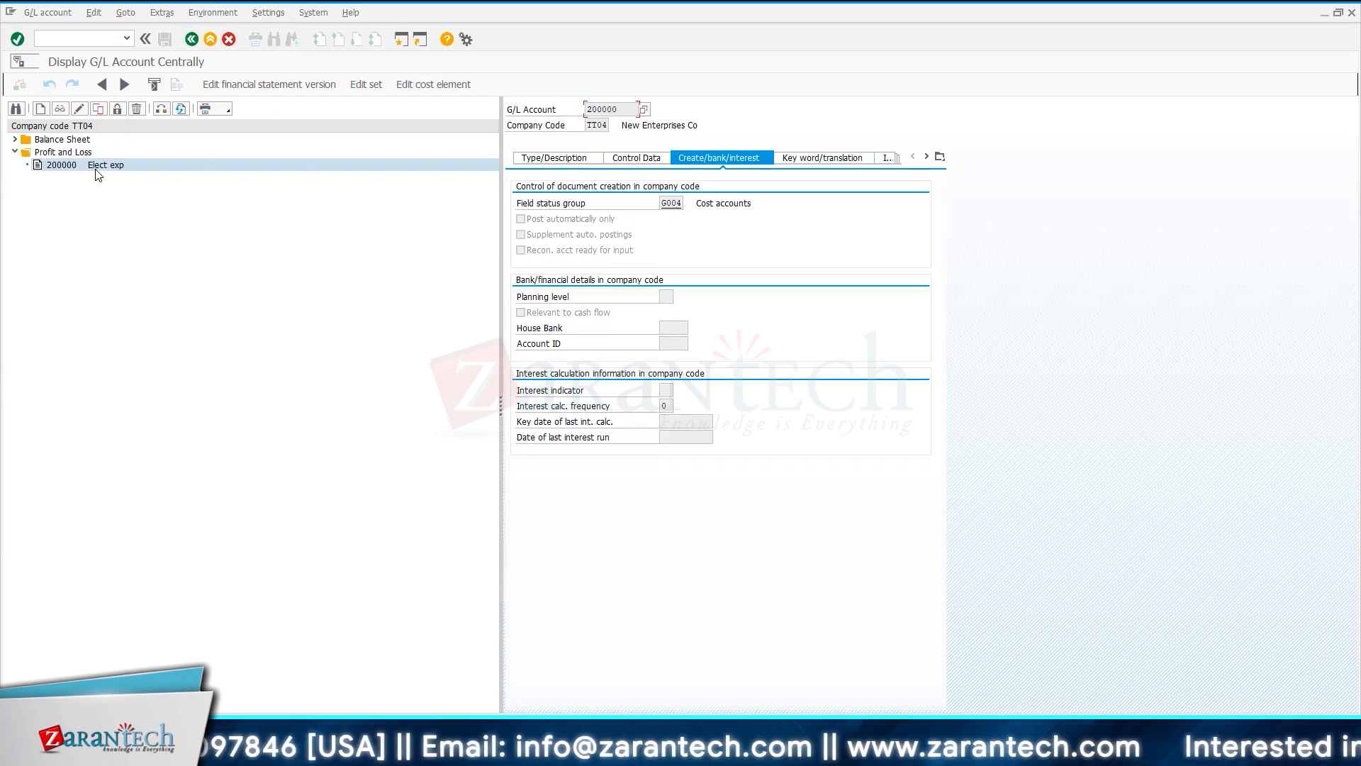
- Examine the accounts created under Balance Sheet and Profit and Loss in the account tree of company code TT04
left_click(15, 140)
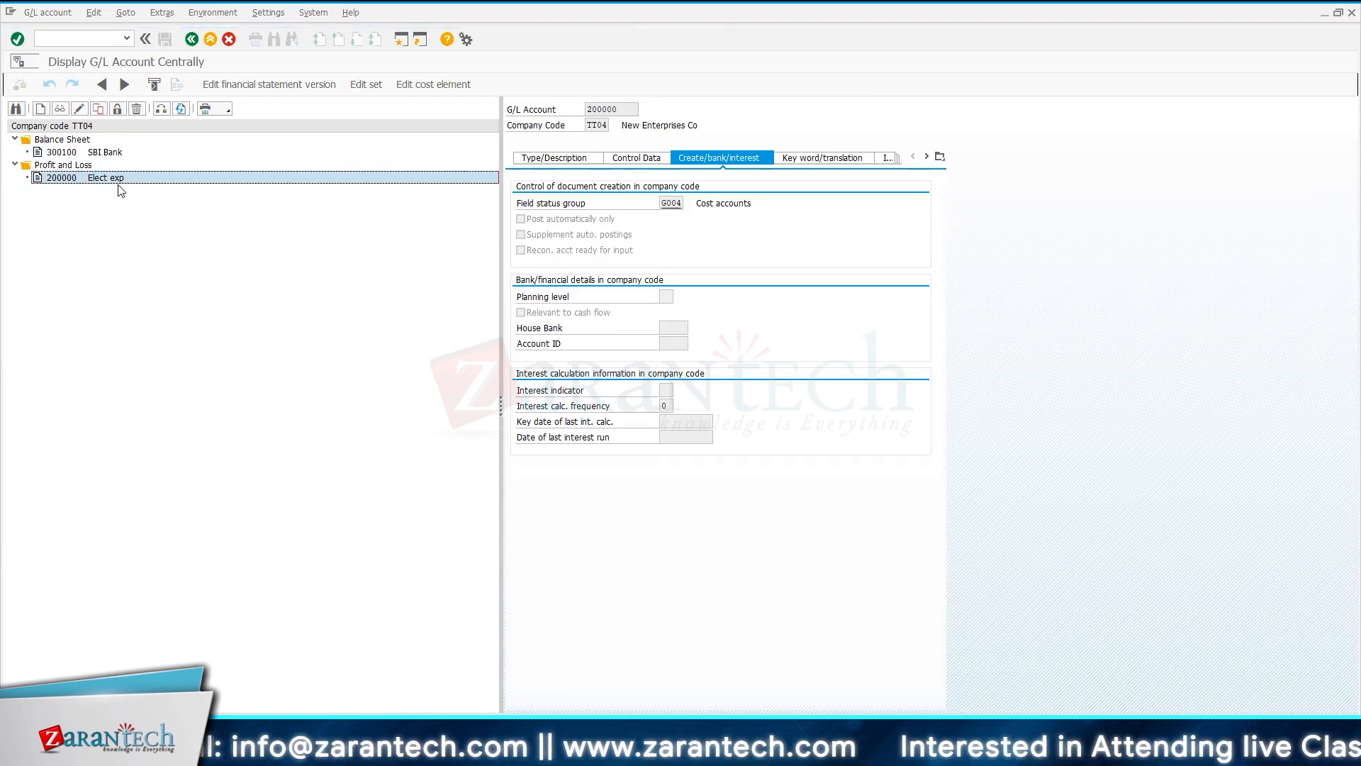
left_click(64, 182)
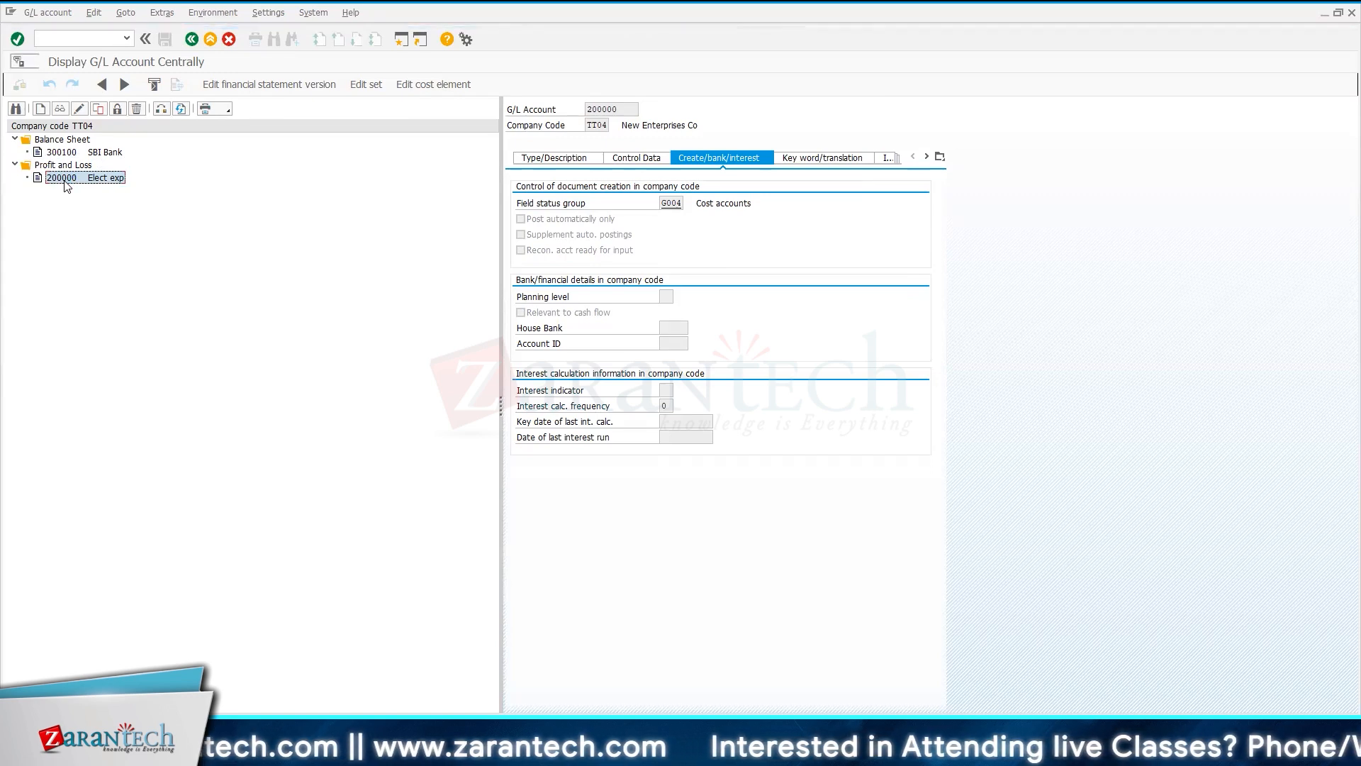
left_click(37, 179)
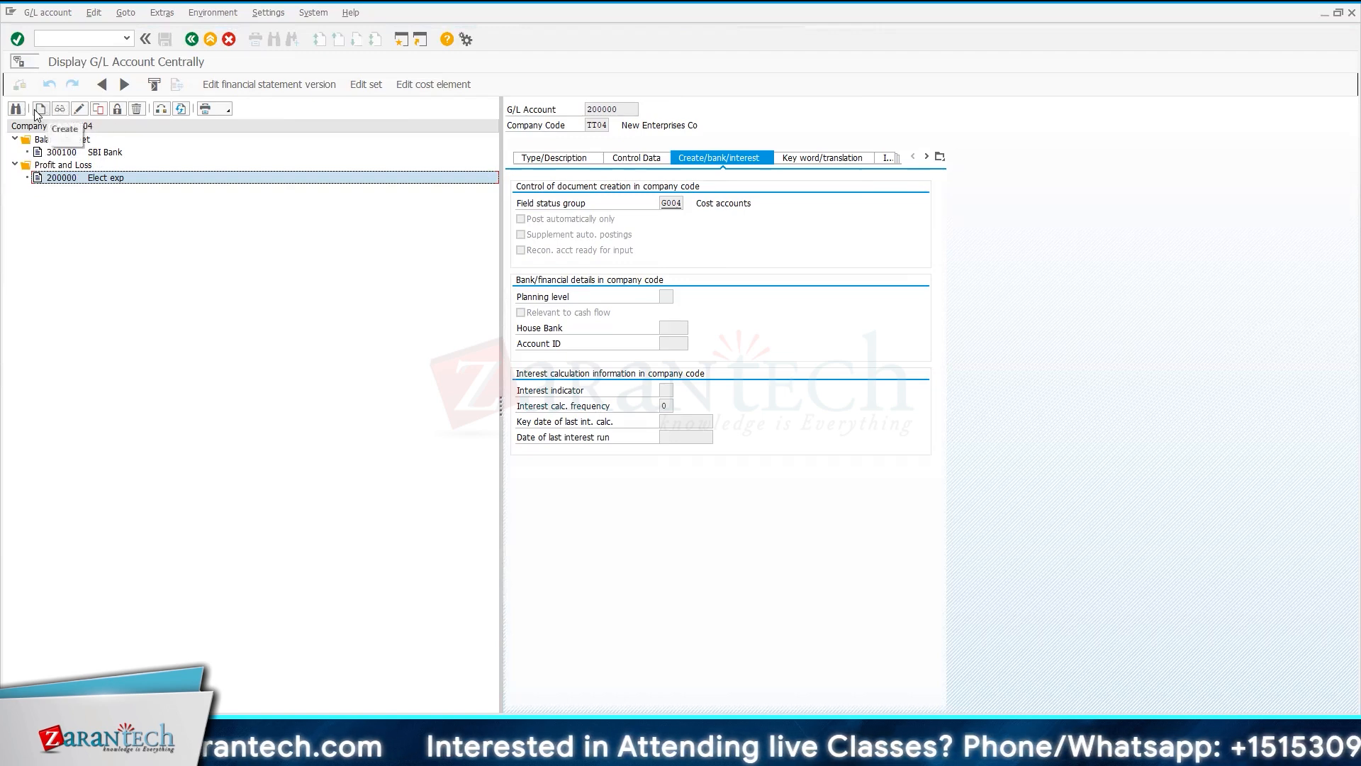
- Switch account 200000 to change mode and exit to the SAP Easy Access menu without editing anything
left_click(79, 110)
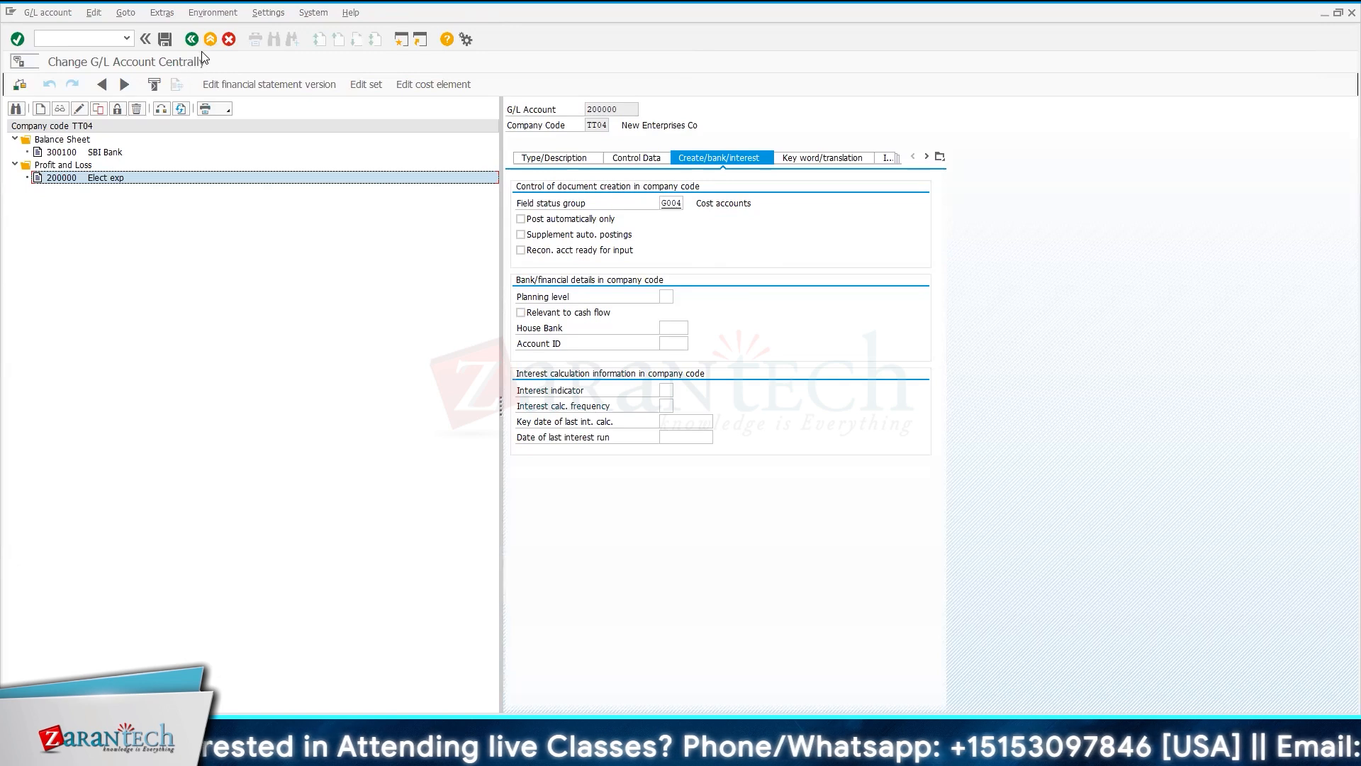
left_click(229, 39)
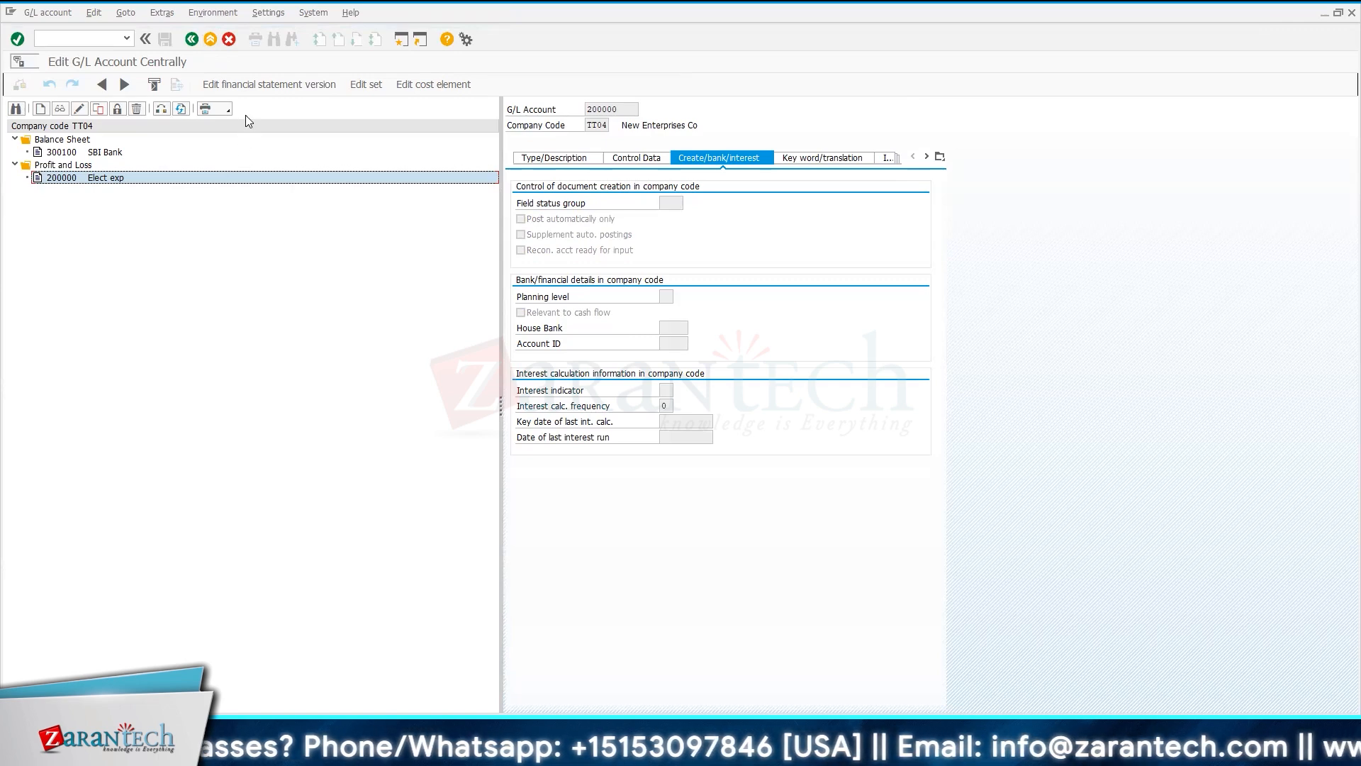
left_click(229, 39)
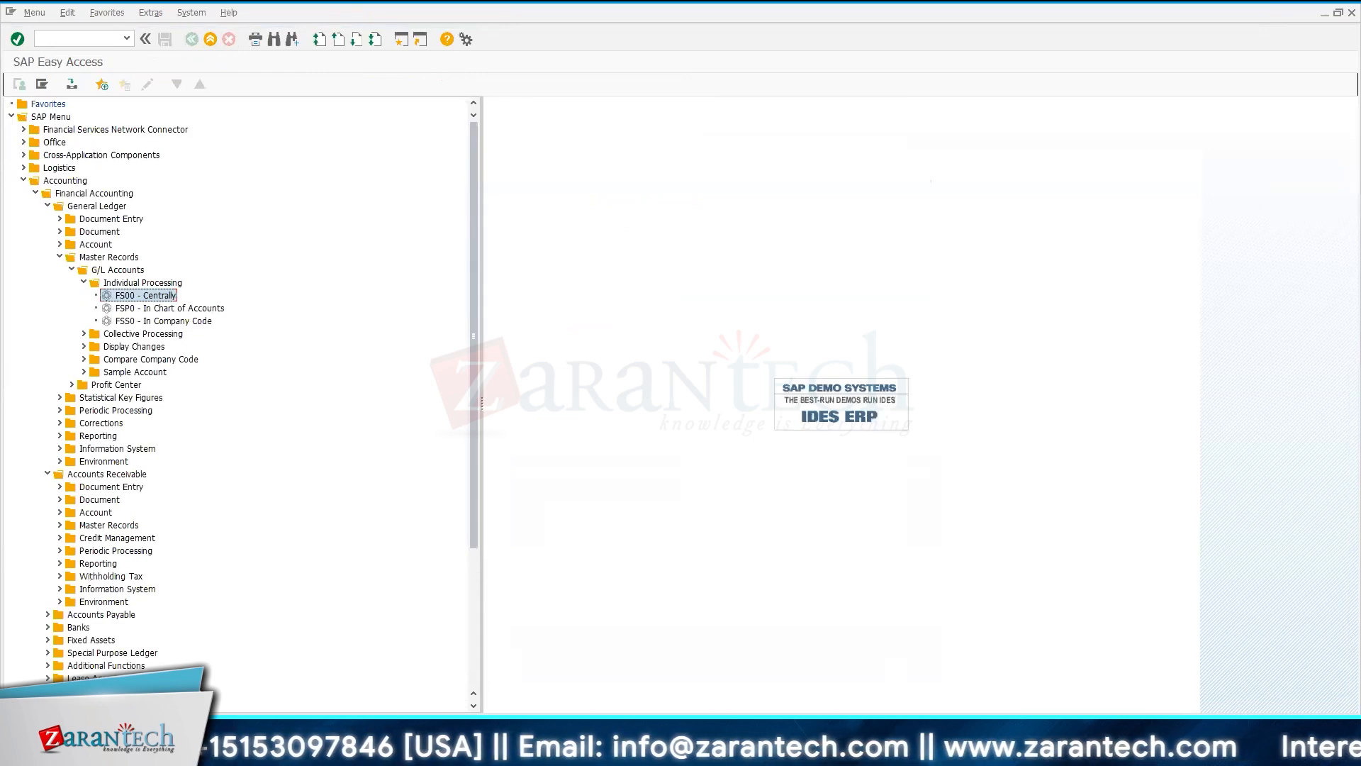
- Switch to the Excel G/L account list and review it from the expense accounts back to the cash accounts at its start
key("alt+Tab")
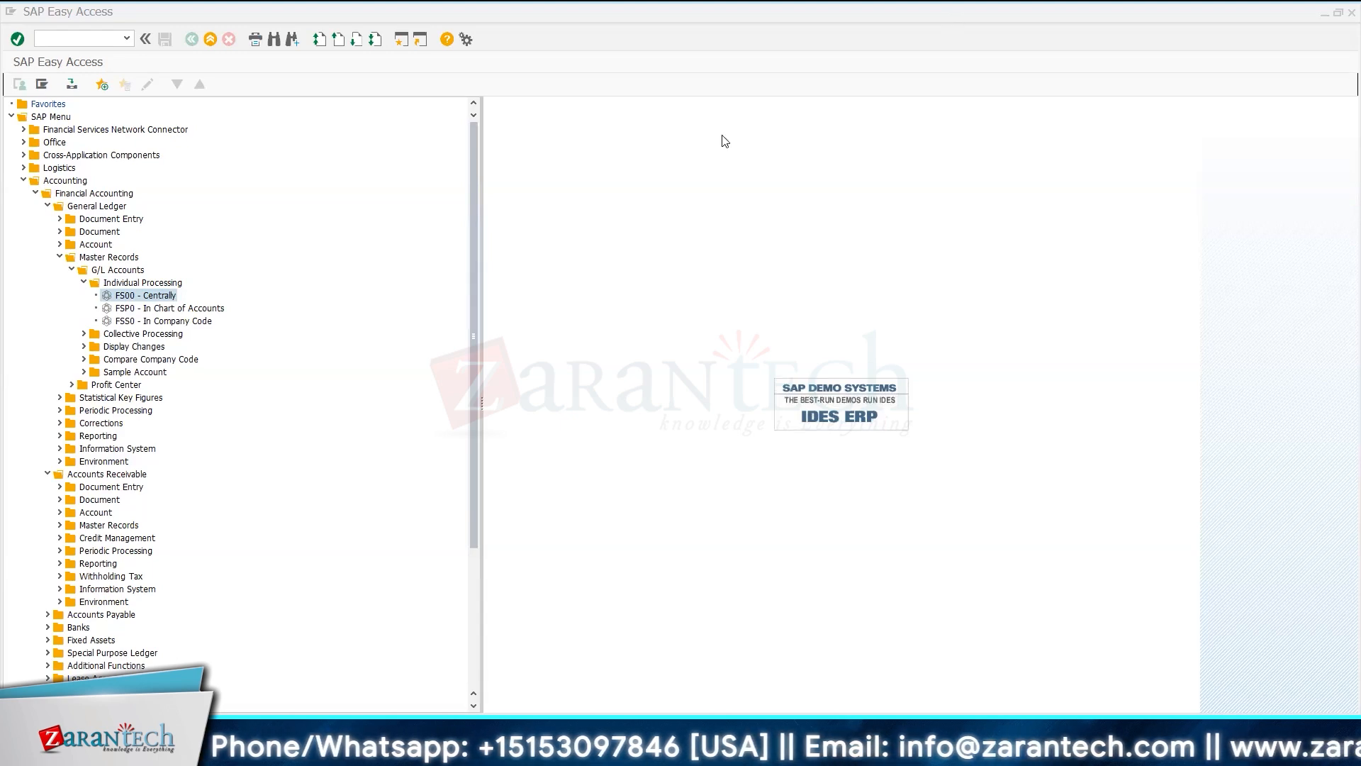
key("alt+Tab")
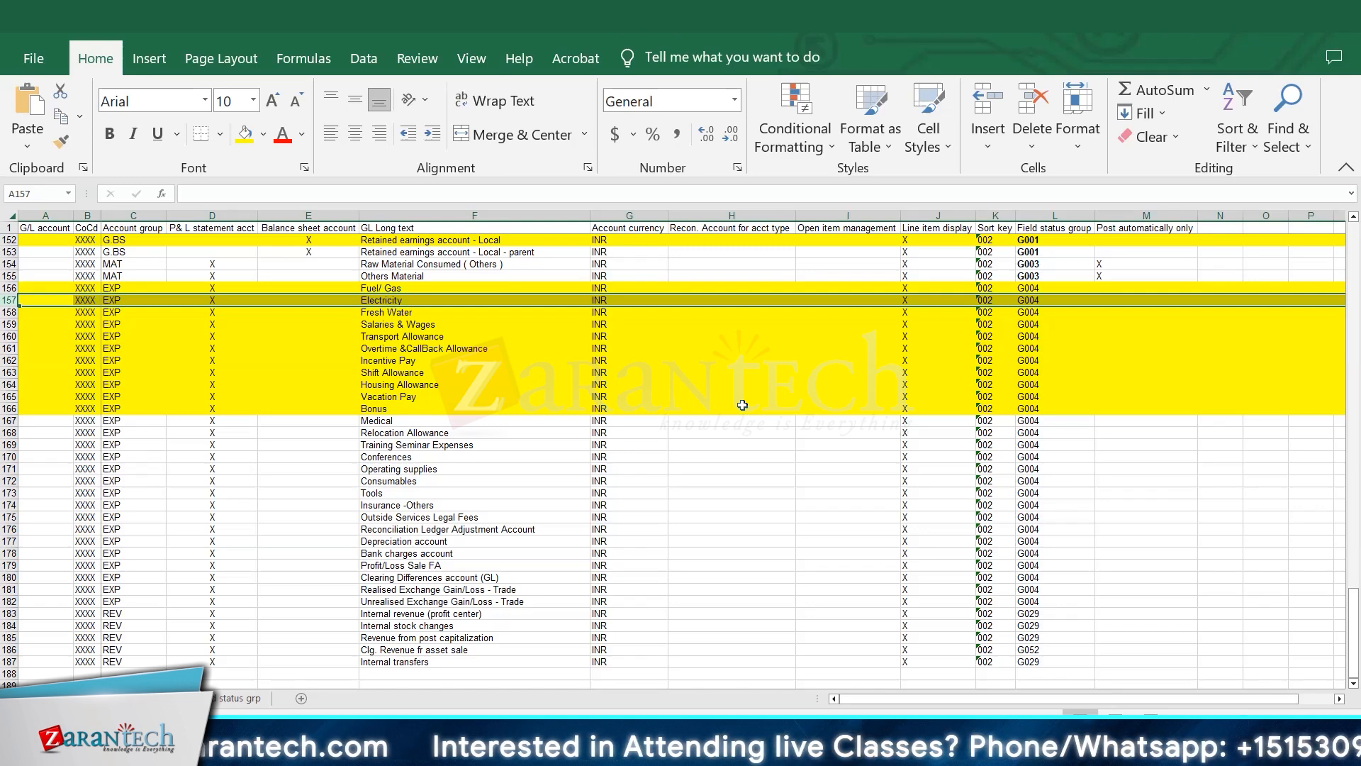
scroll(768, 494, "up", 4)
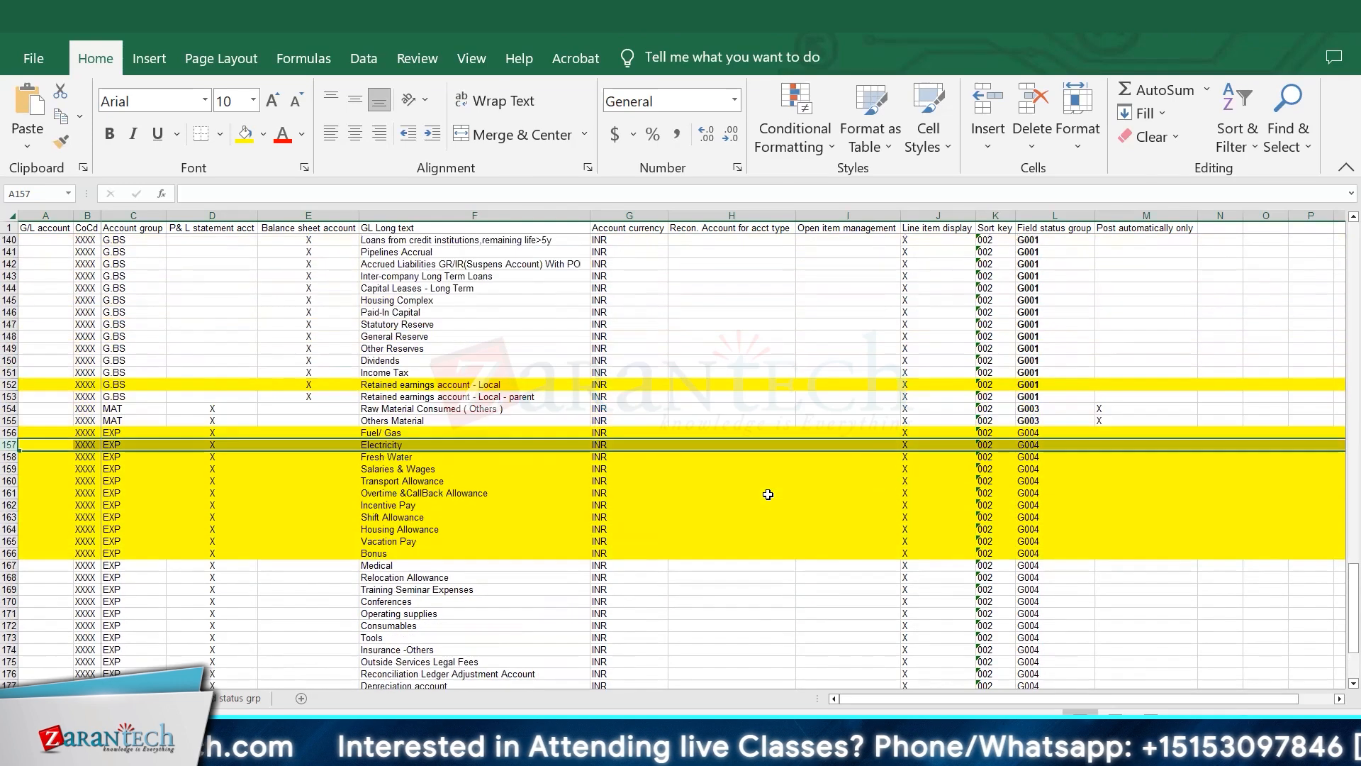
scroll(768, 494, "up", 2)
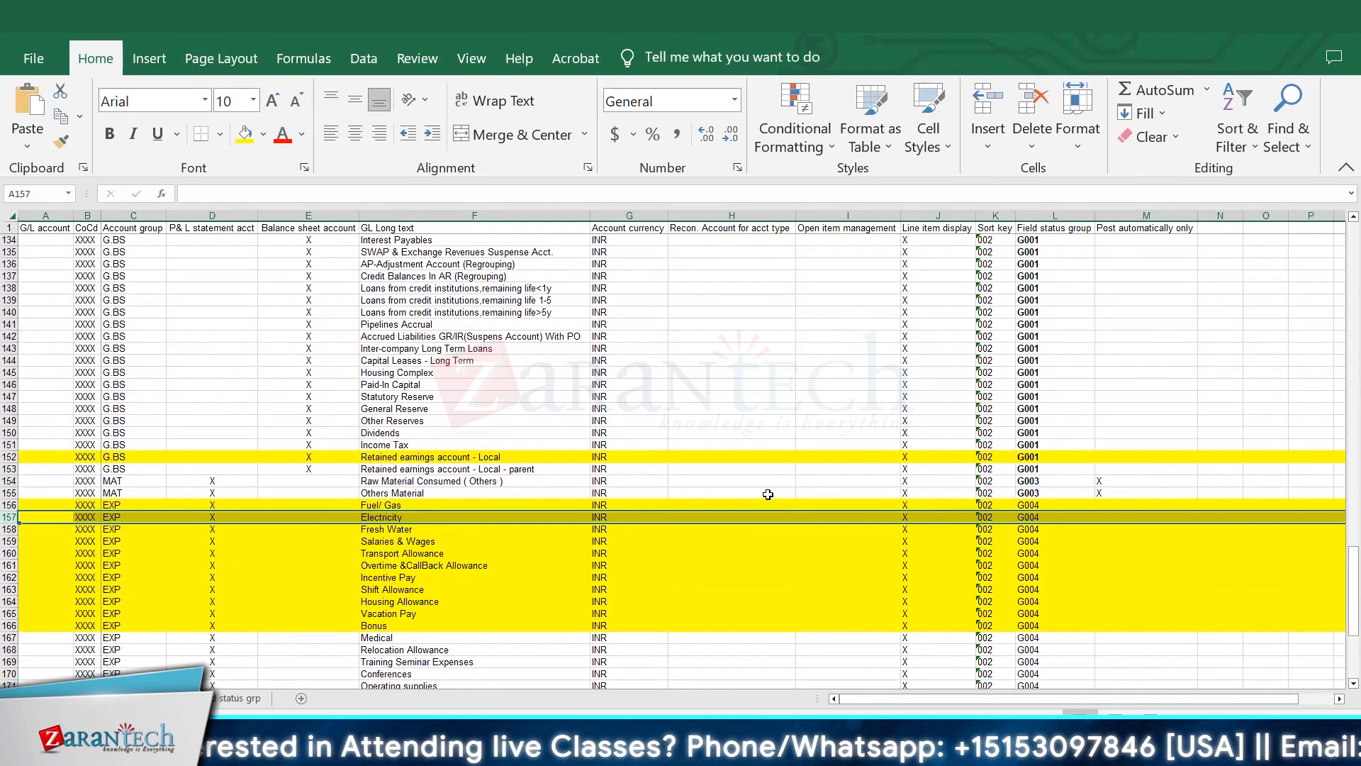
scroll(768, 494, "up", 1)
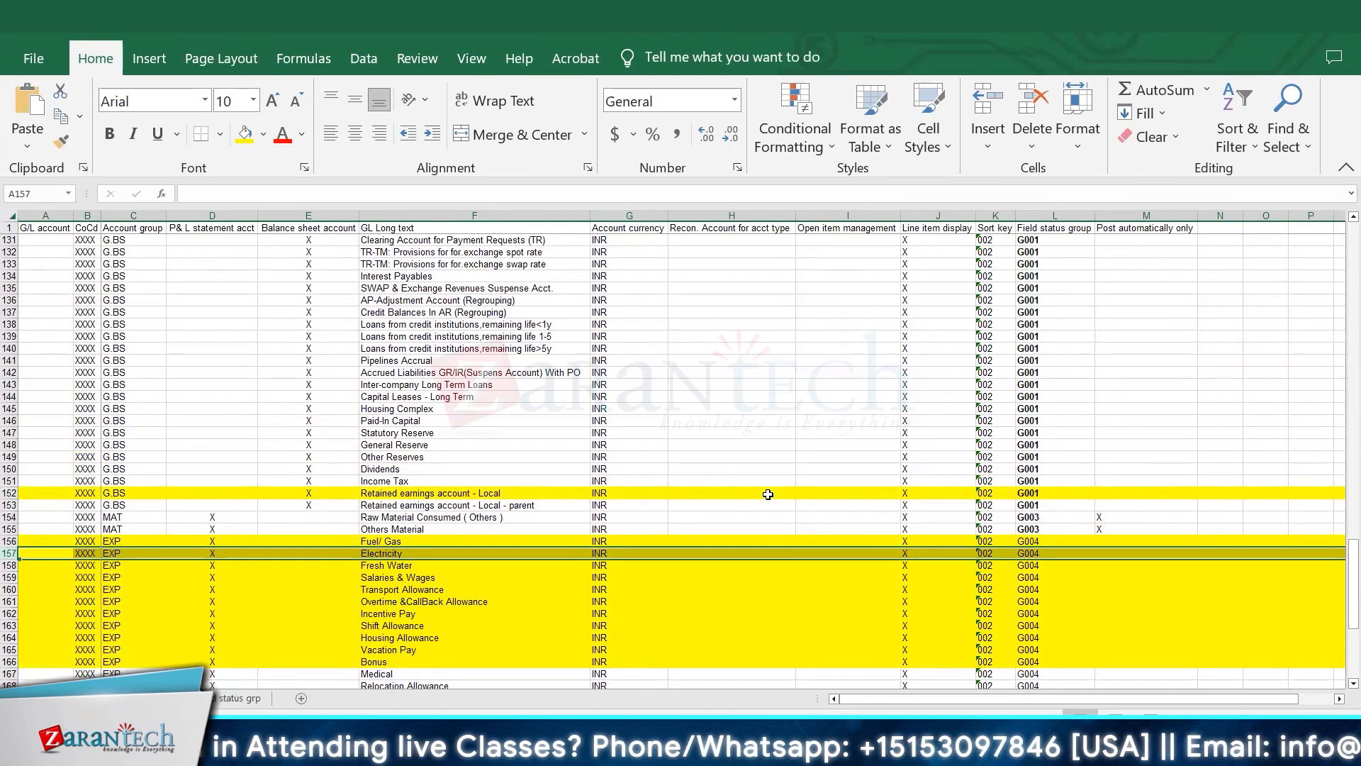
scroll(767, 494, "up", 2)
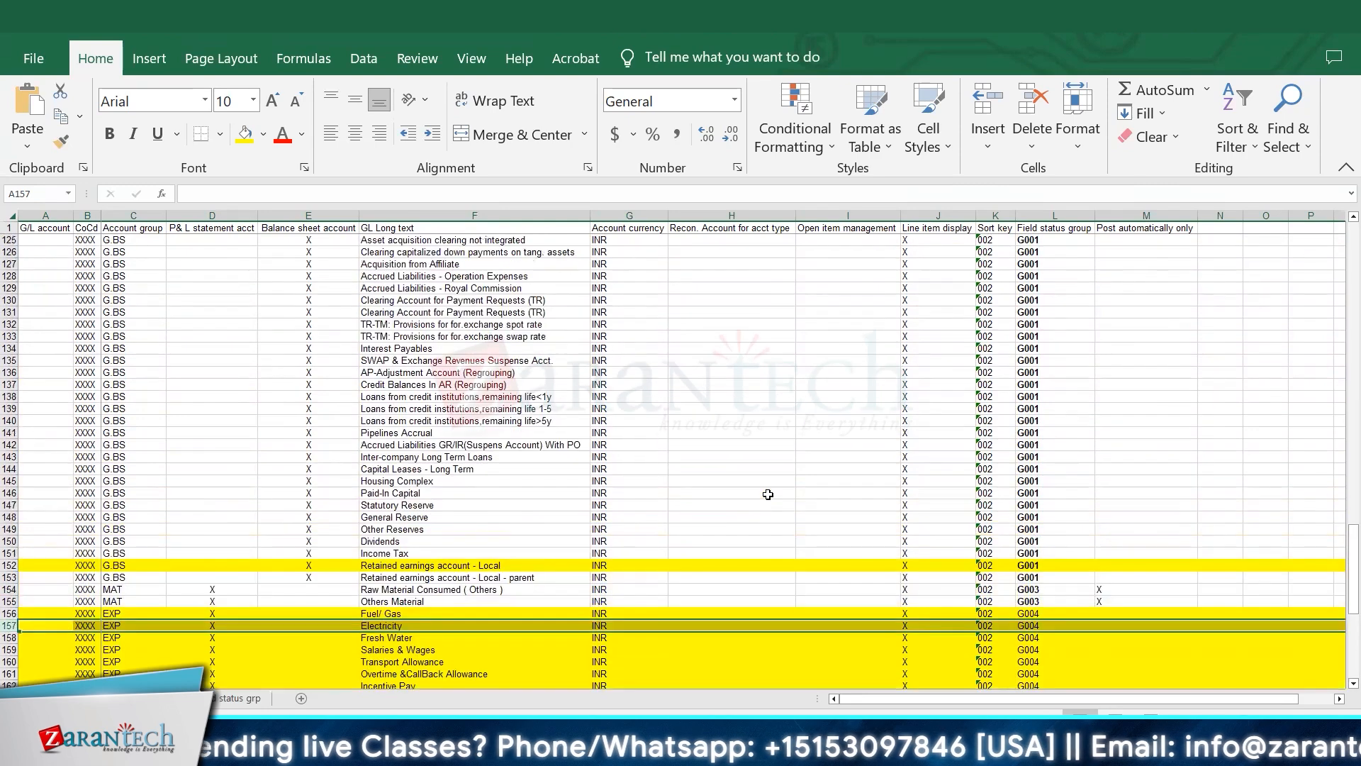
scroll(768, 494, "up", 1)
scroll(768, 494, "down", 3)
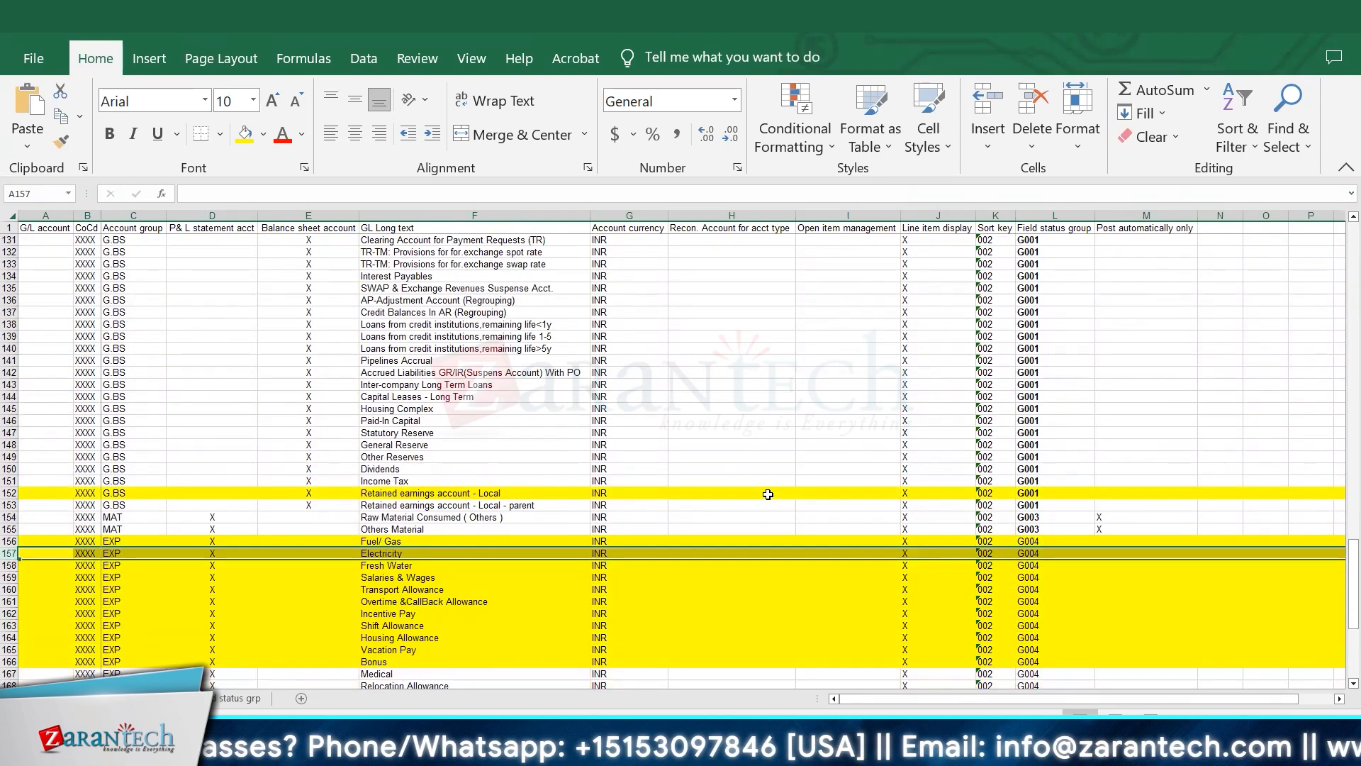
scroll(741, 441, "up", 18)
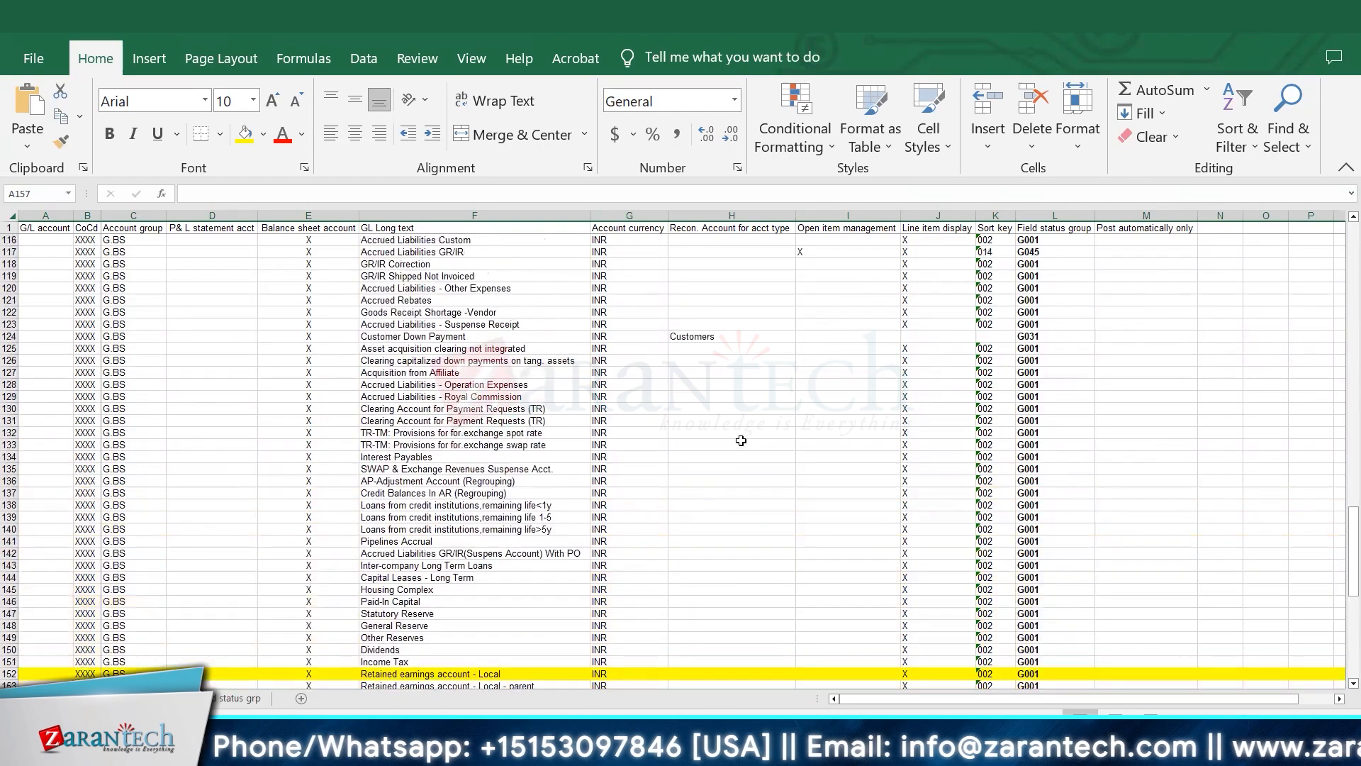
scroll(741, 441, "up", 20)
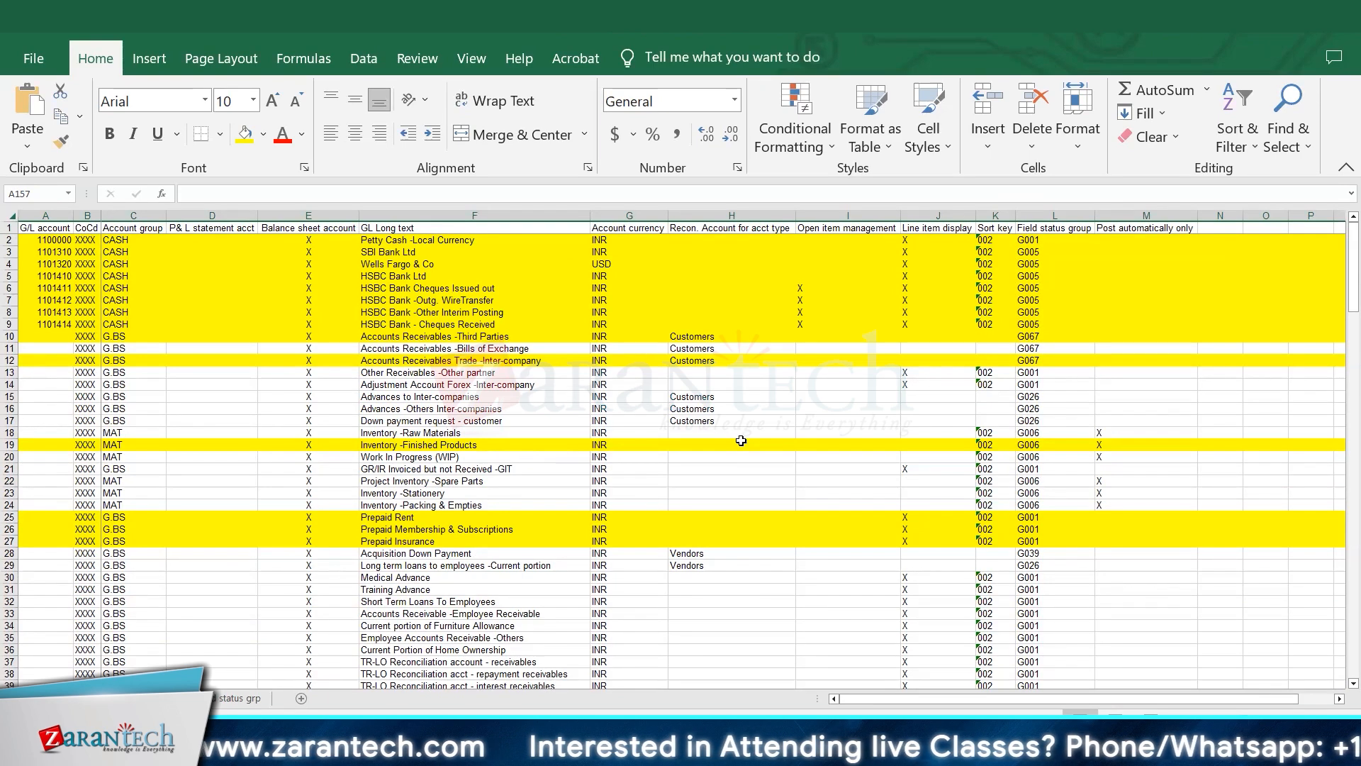
- Examine the CASH group rows for HSBC Bank and Wells Fargo & Co, and the Accounts Receivables -Third Parties row
left_click(156, 301)
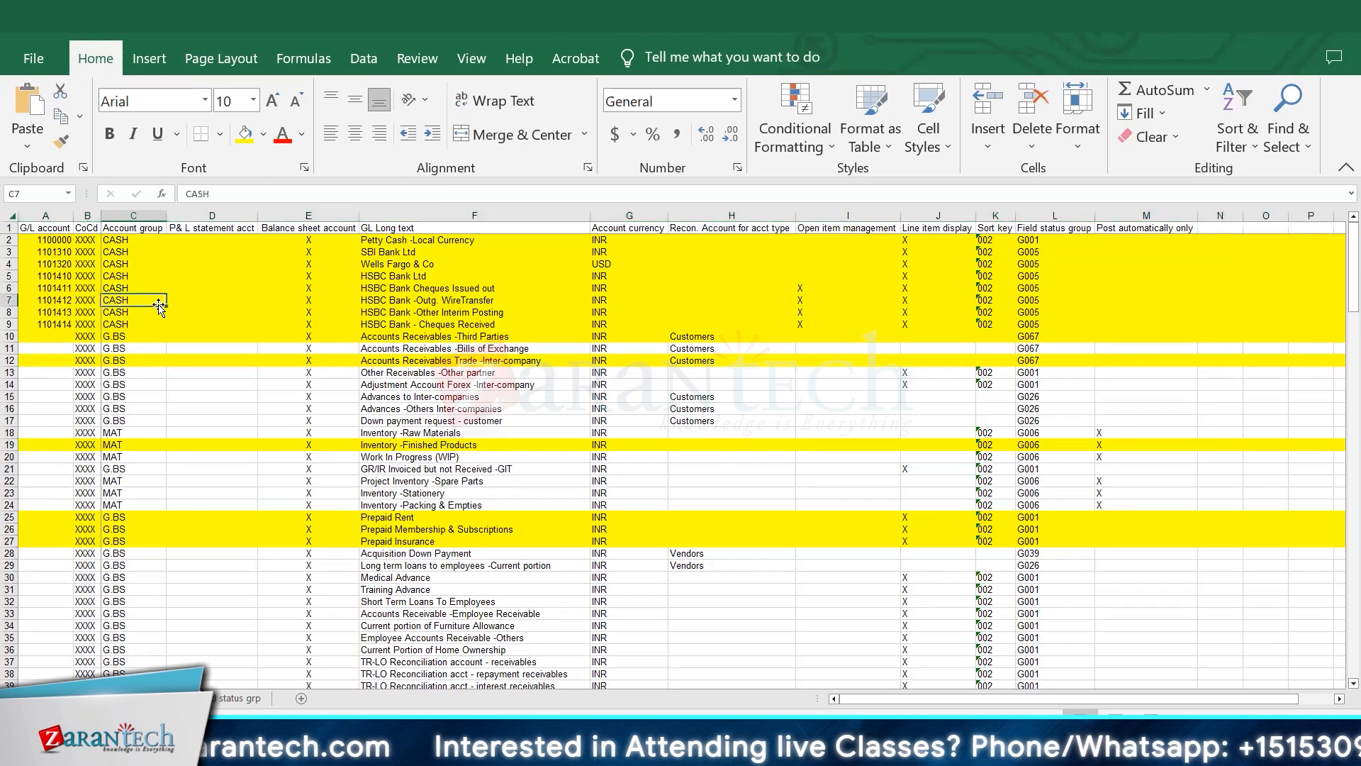
left_click(11, 276)
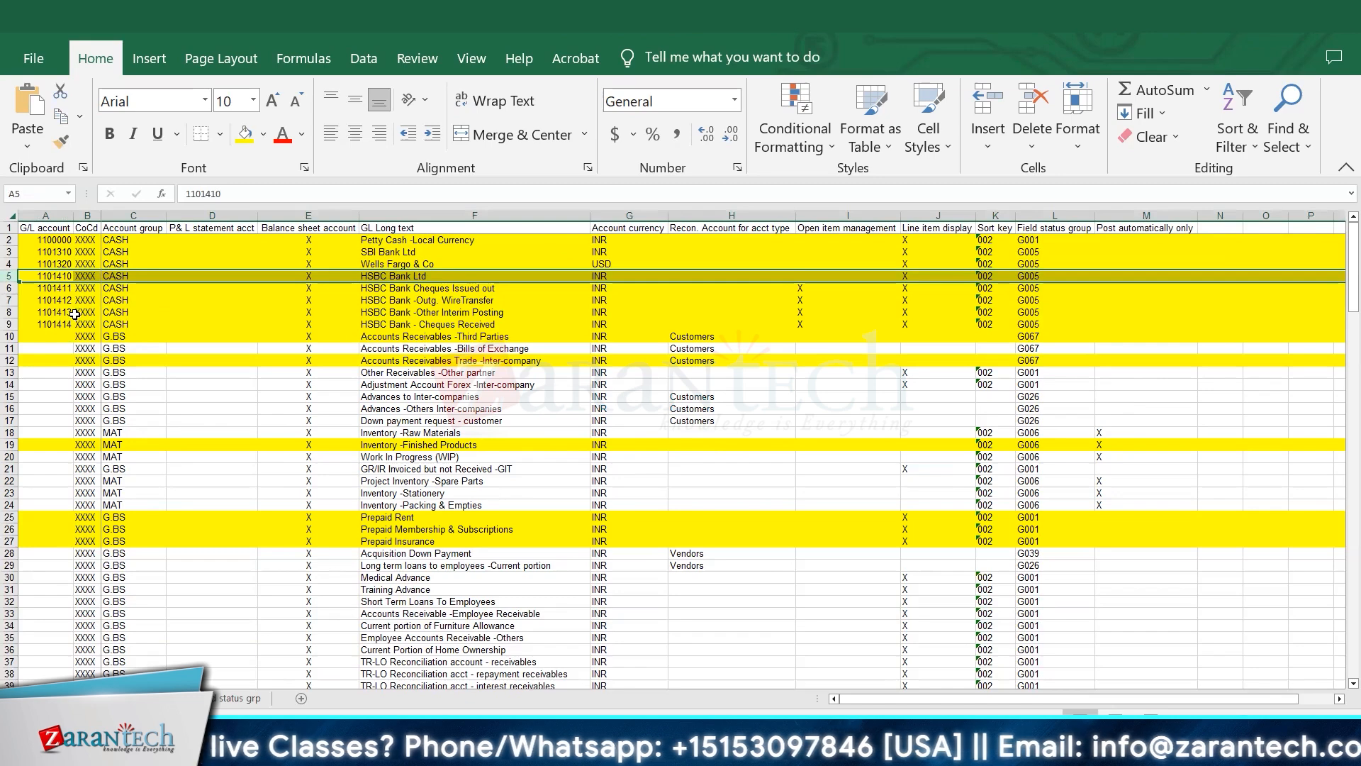
left_click(11, 324)
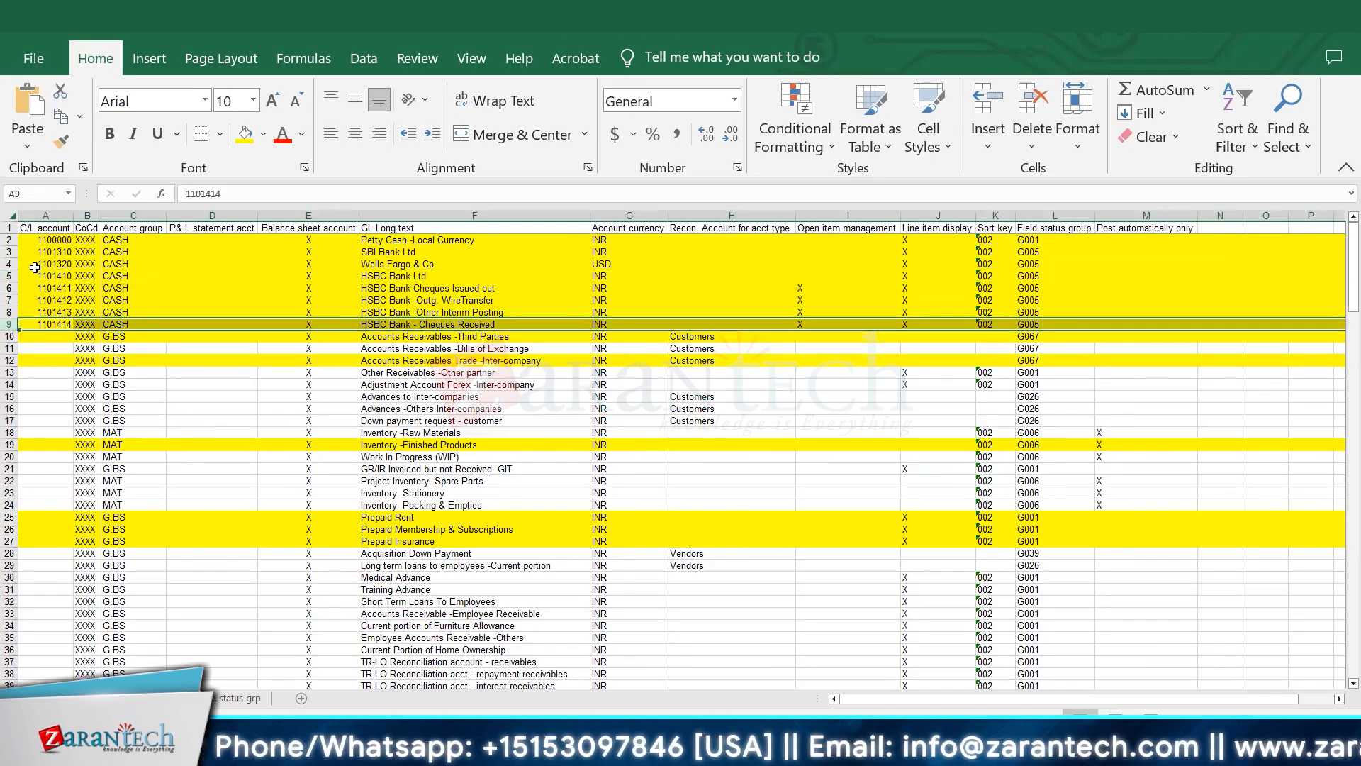
left_click(10, 264)
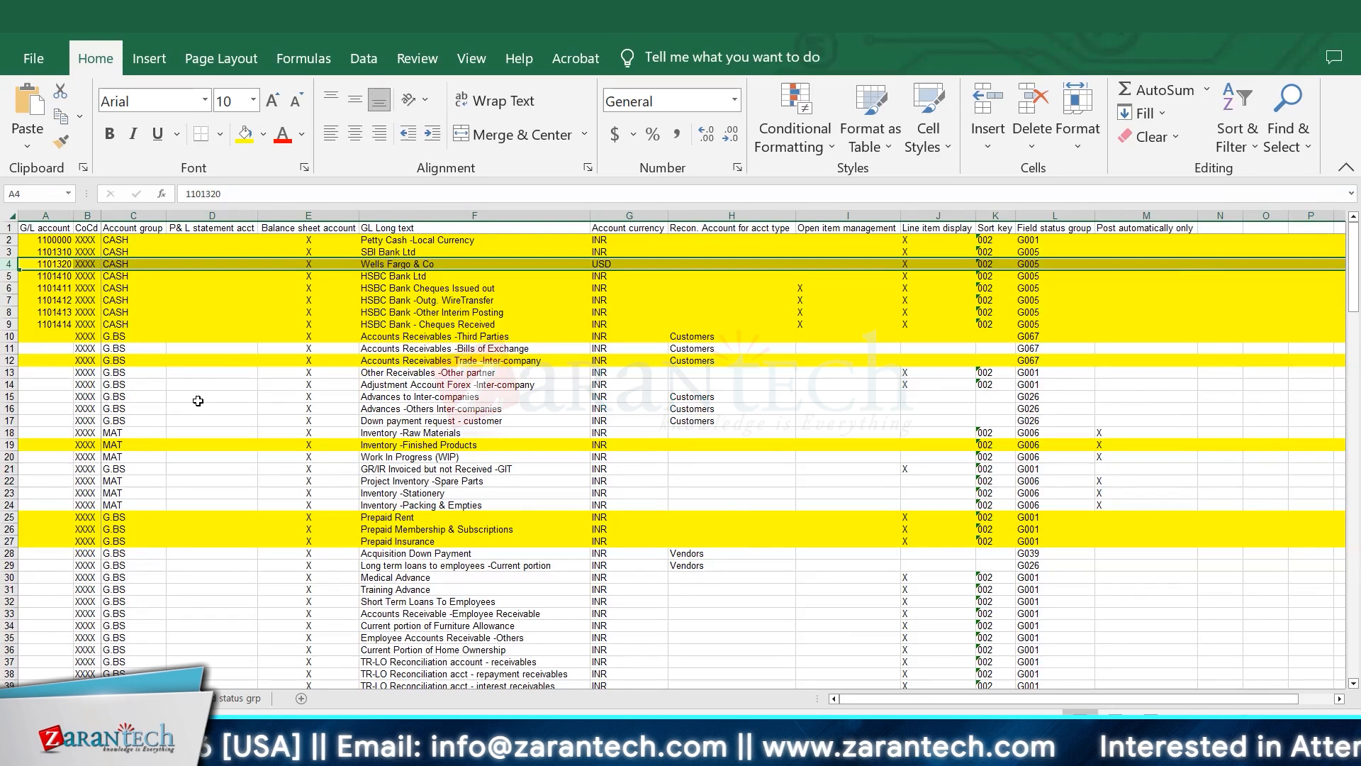
scroll(198, 400, "down", 1)
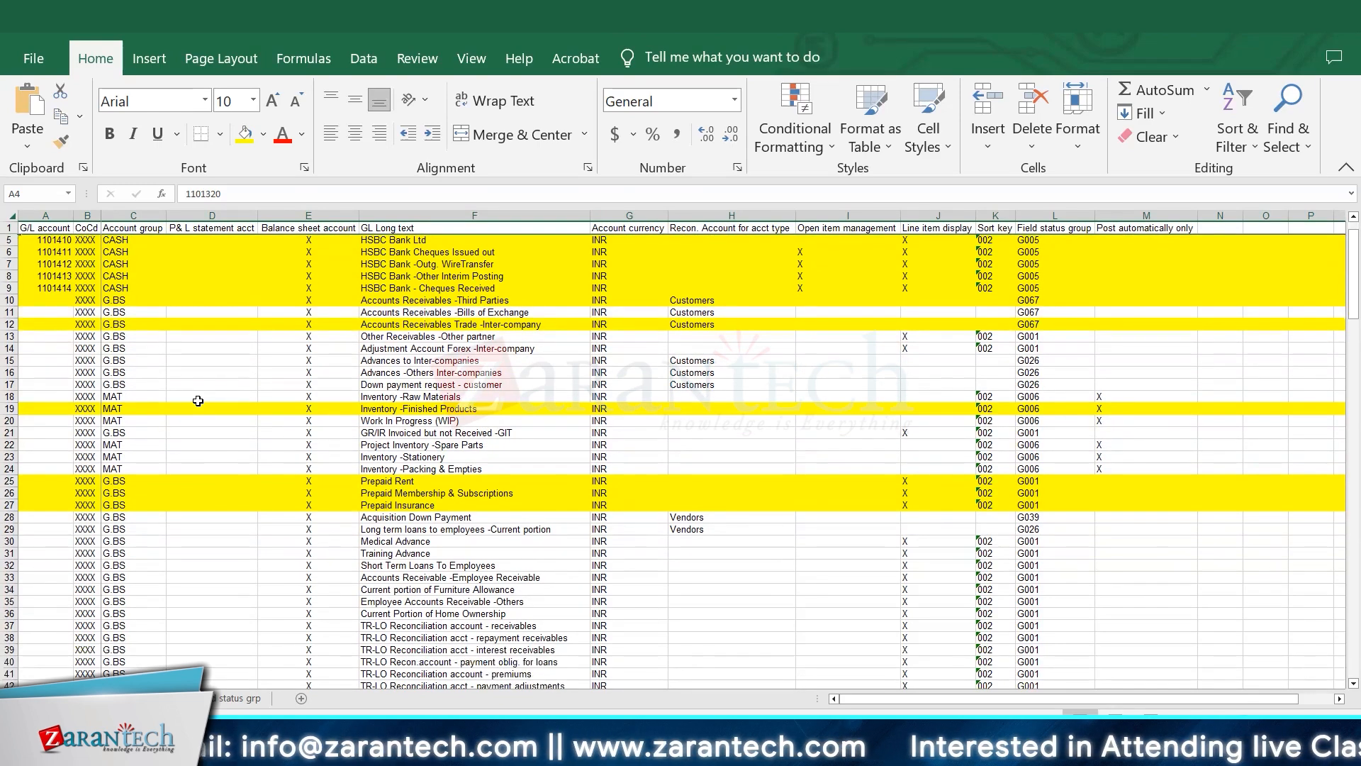
scroll(198, 401, "down", 2)
scroll(198, 401, "up", 3)
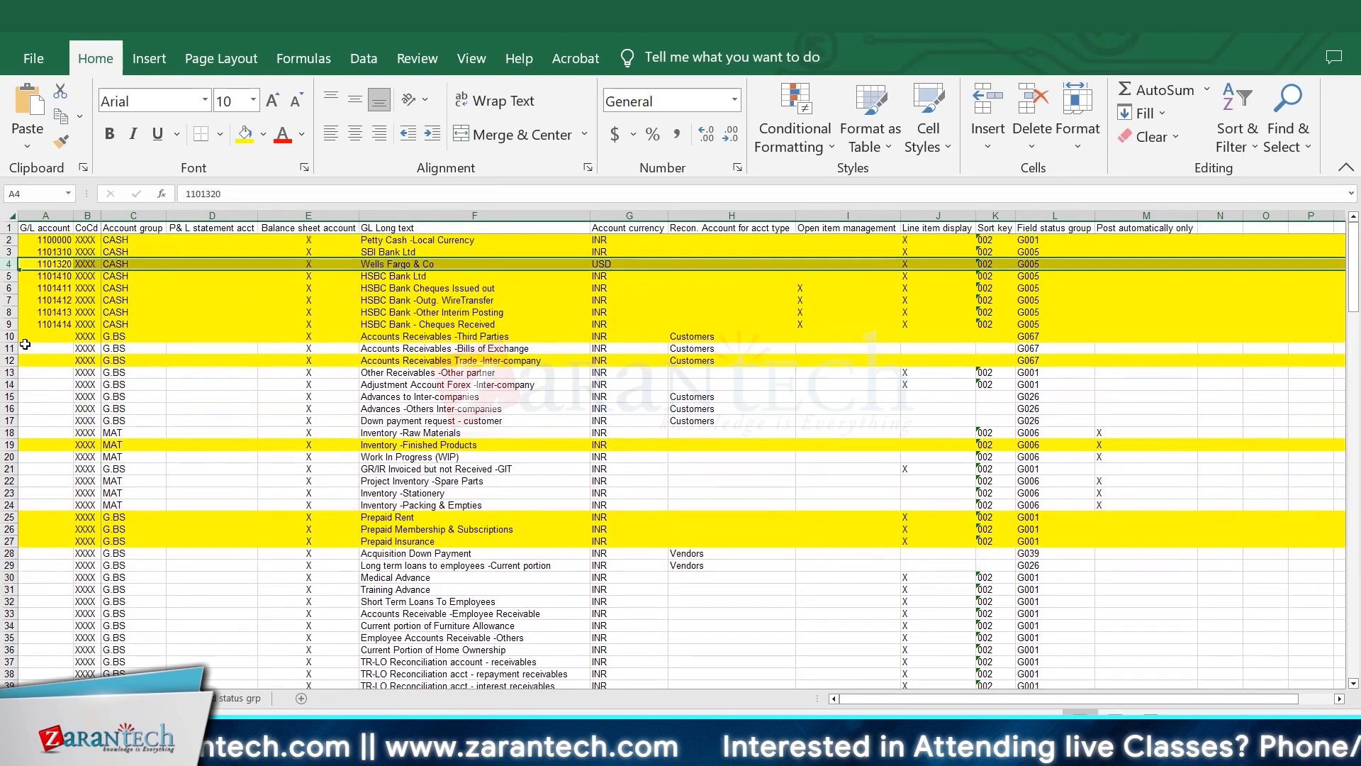
left_click(26, 336)
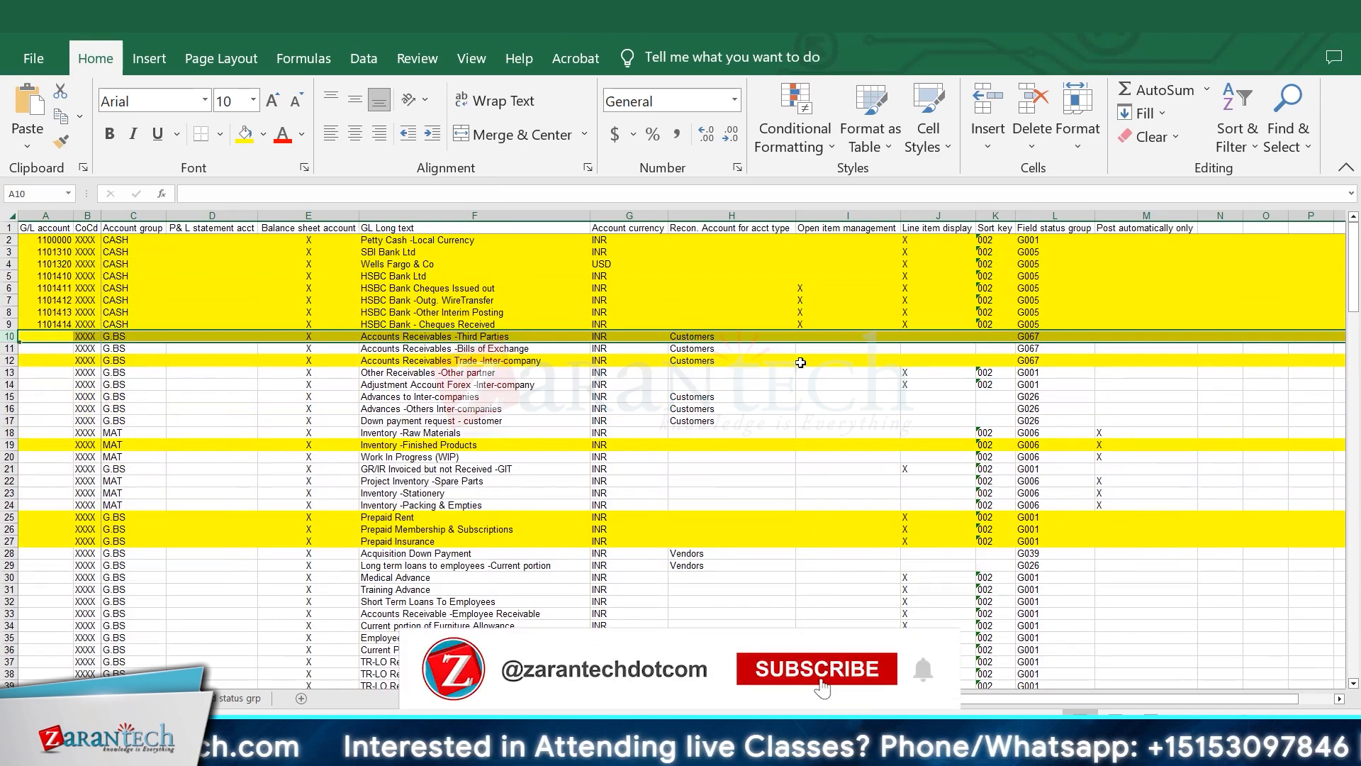
- Compare the open item management, line item display, sort key, field status group and automatic posting settings across the listed accounts
left_click(804, 289)
left_click(805, 324)
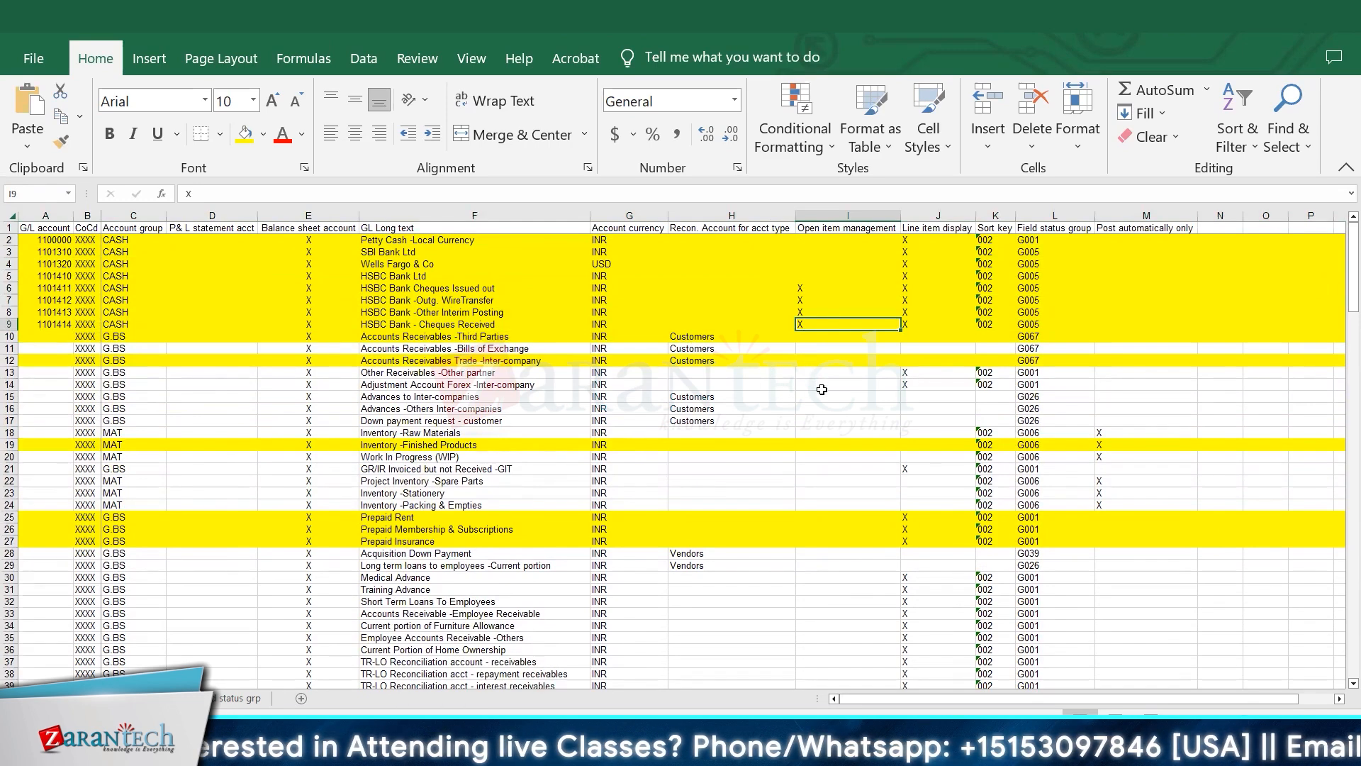
left_click(909, 286)
left_click(908, 323)
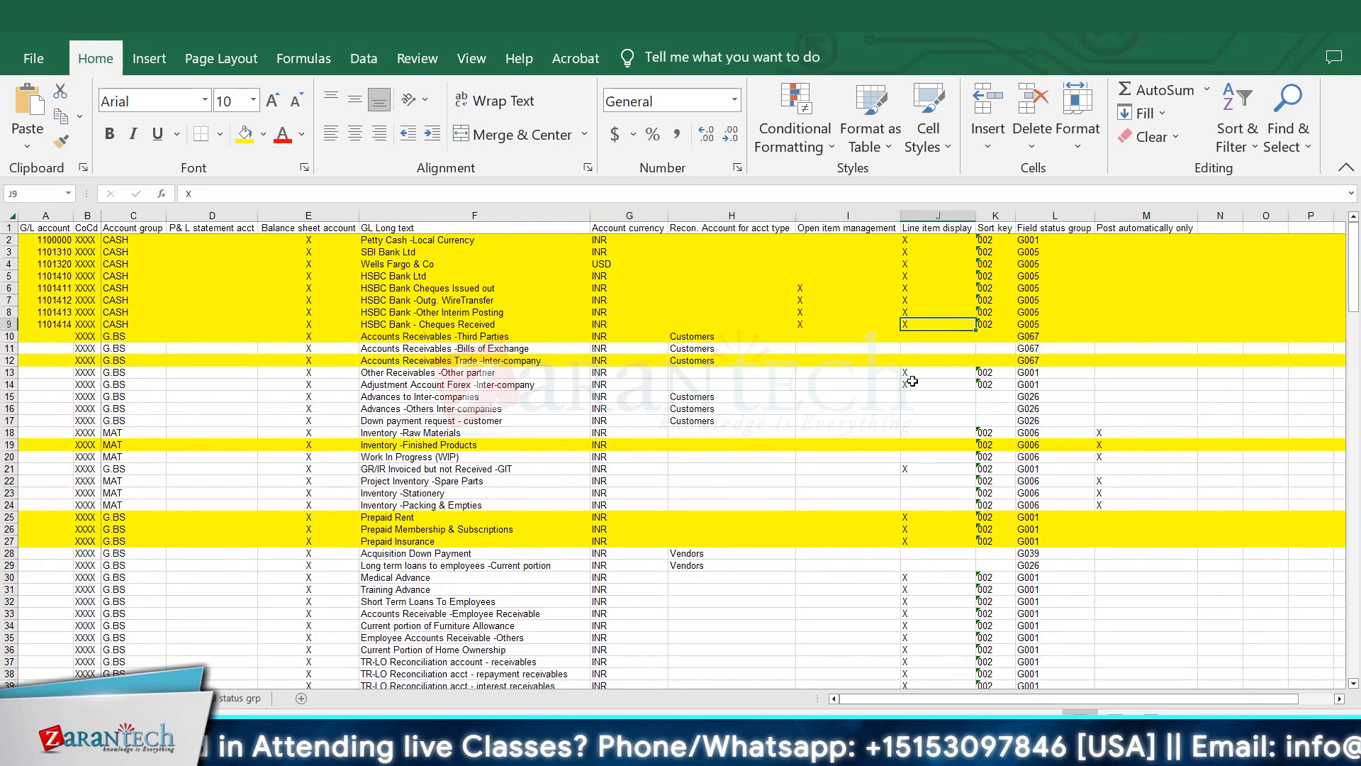
left_click(913, 394)
left_click(913, 422)
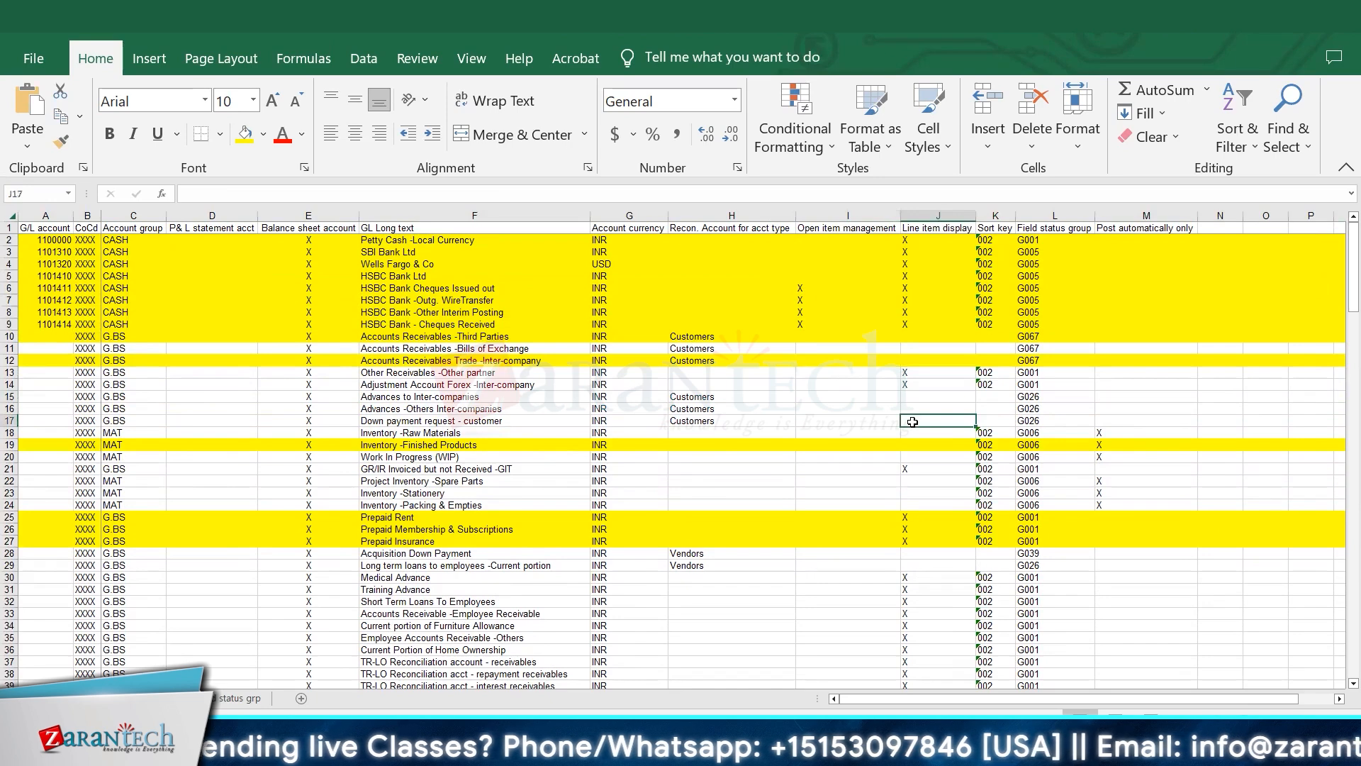
left_click(985, 314)
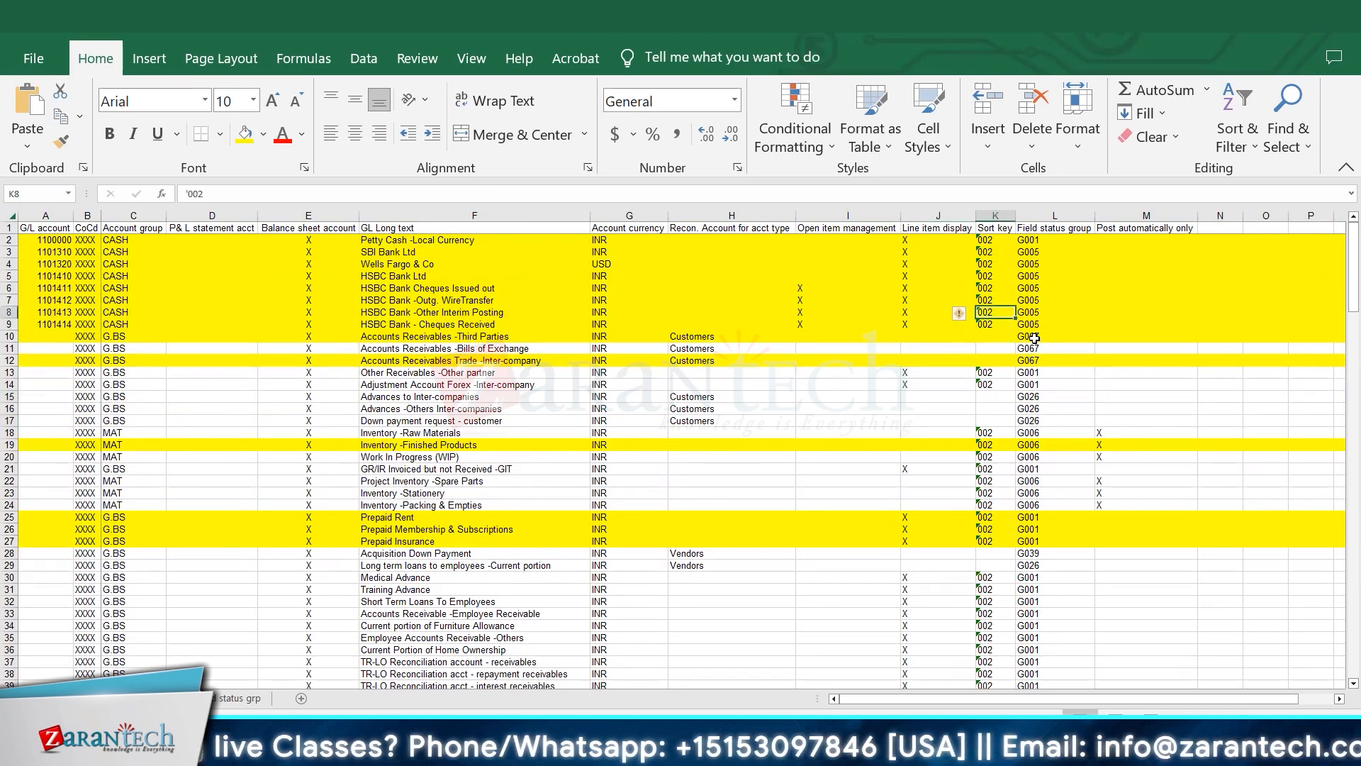
left_click(1034, 338)
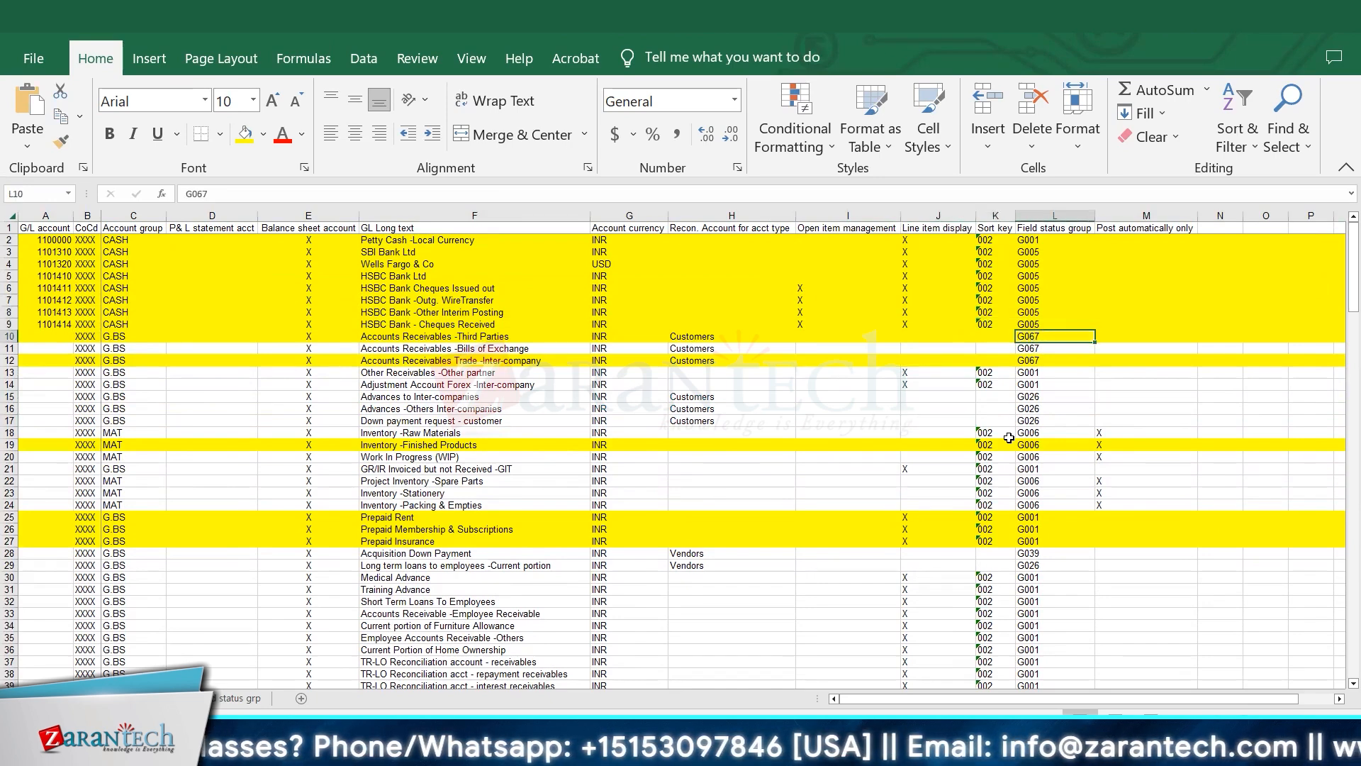
left_click(1123, 327)
left_click(1116, 456)
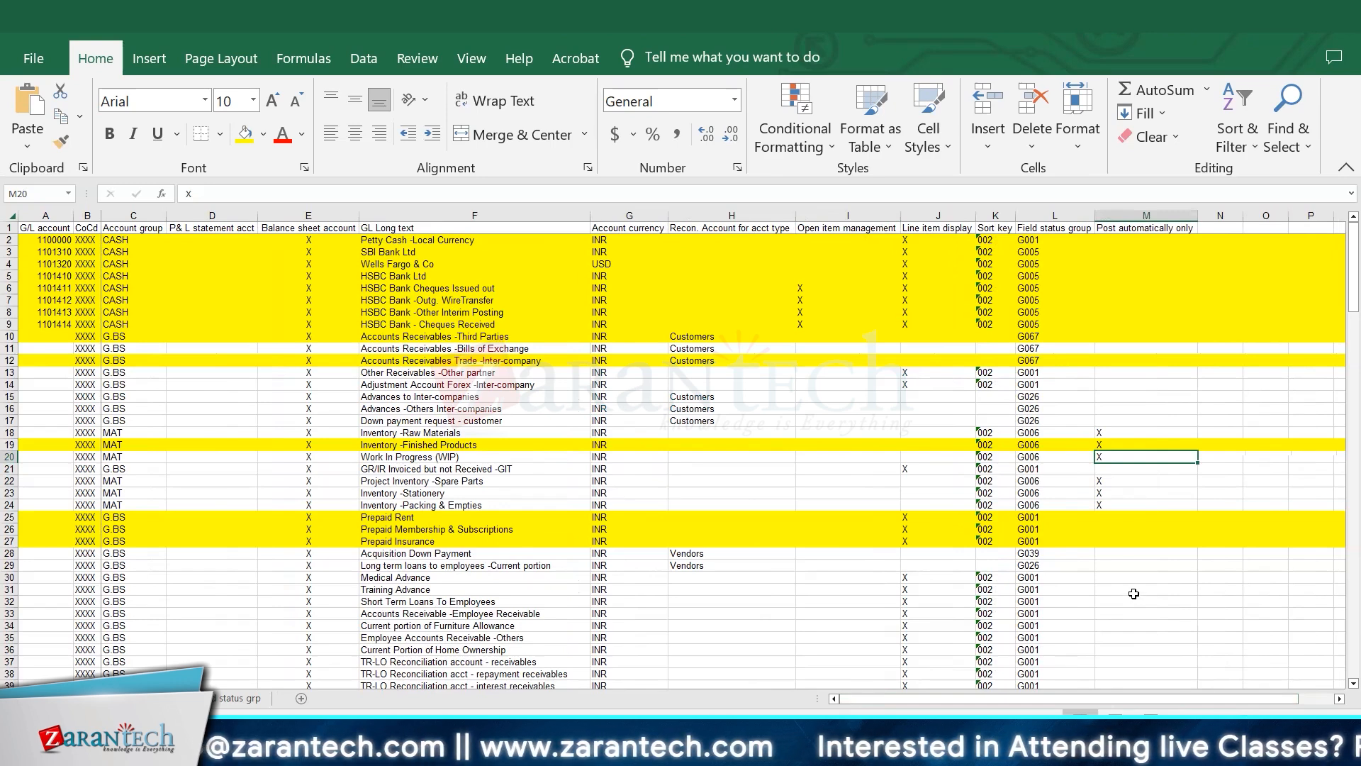
- Highlight the SBI Bank Ltd row and review the balance sheet accounts down to the fixed asset and accumulated depreciation rows
left_click(10, 252)
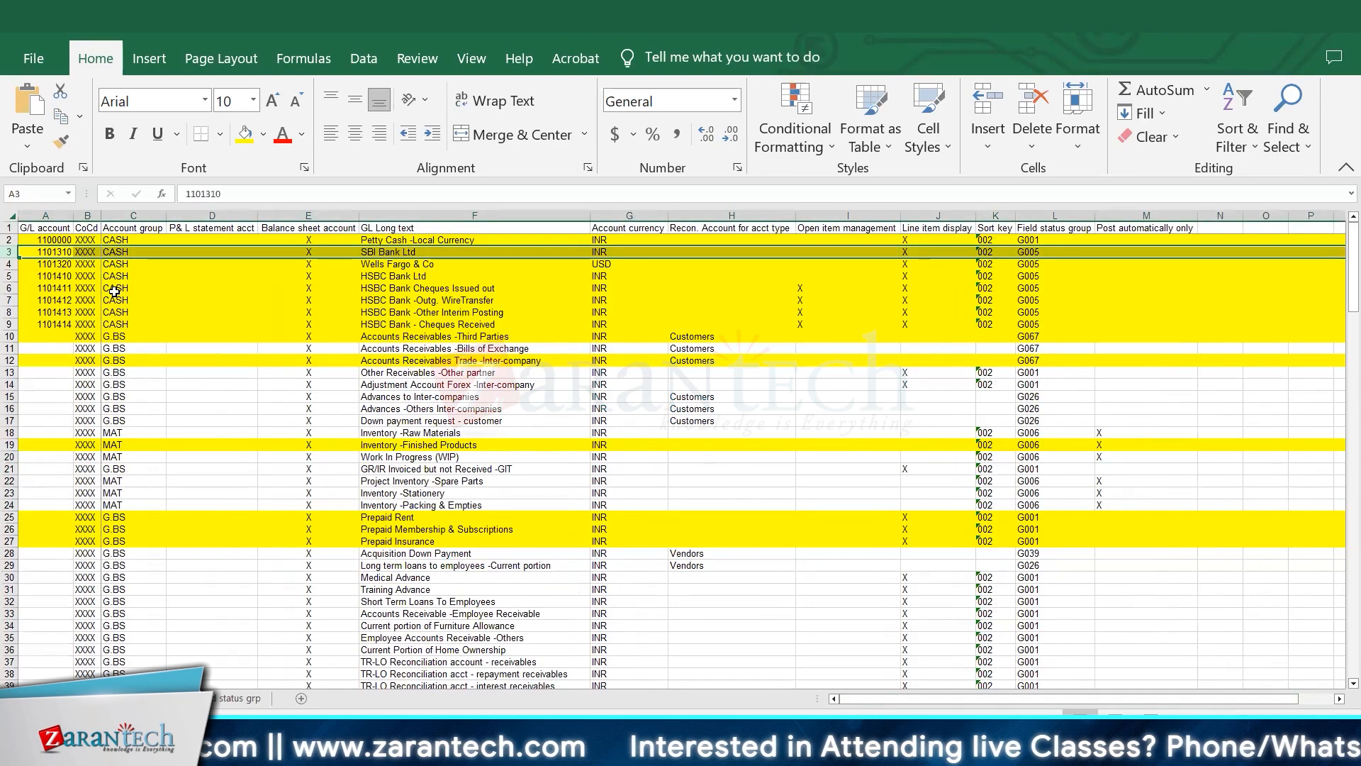
scroll(171, 432, "down", 2)
scroll(171, 432, "down", 16)
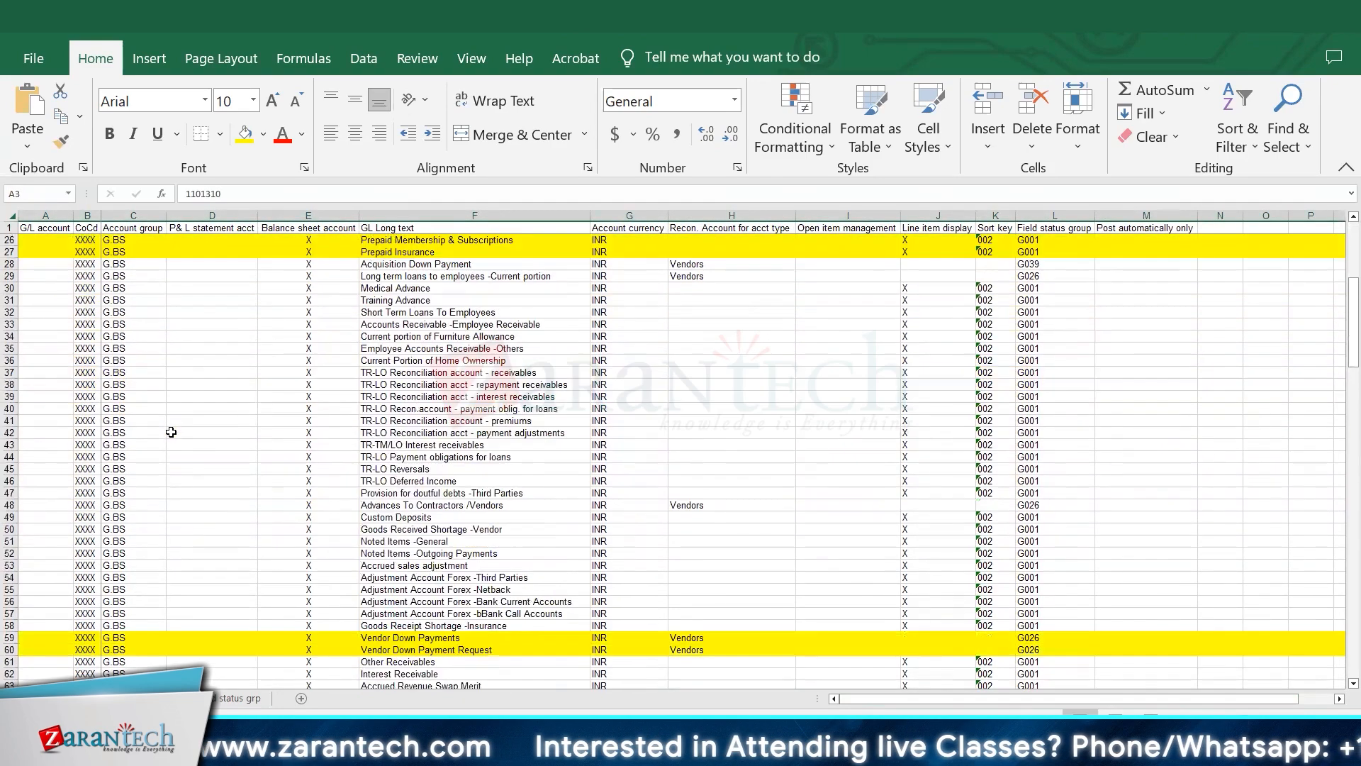
scroll(171, 432, "down", 5)
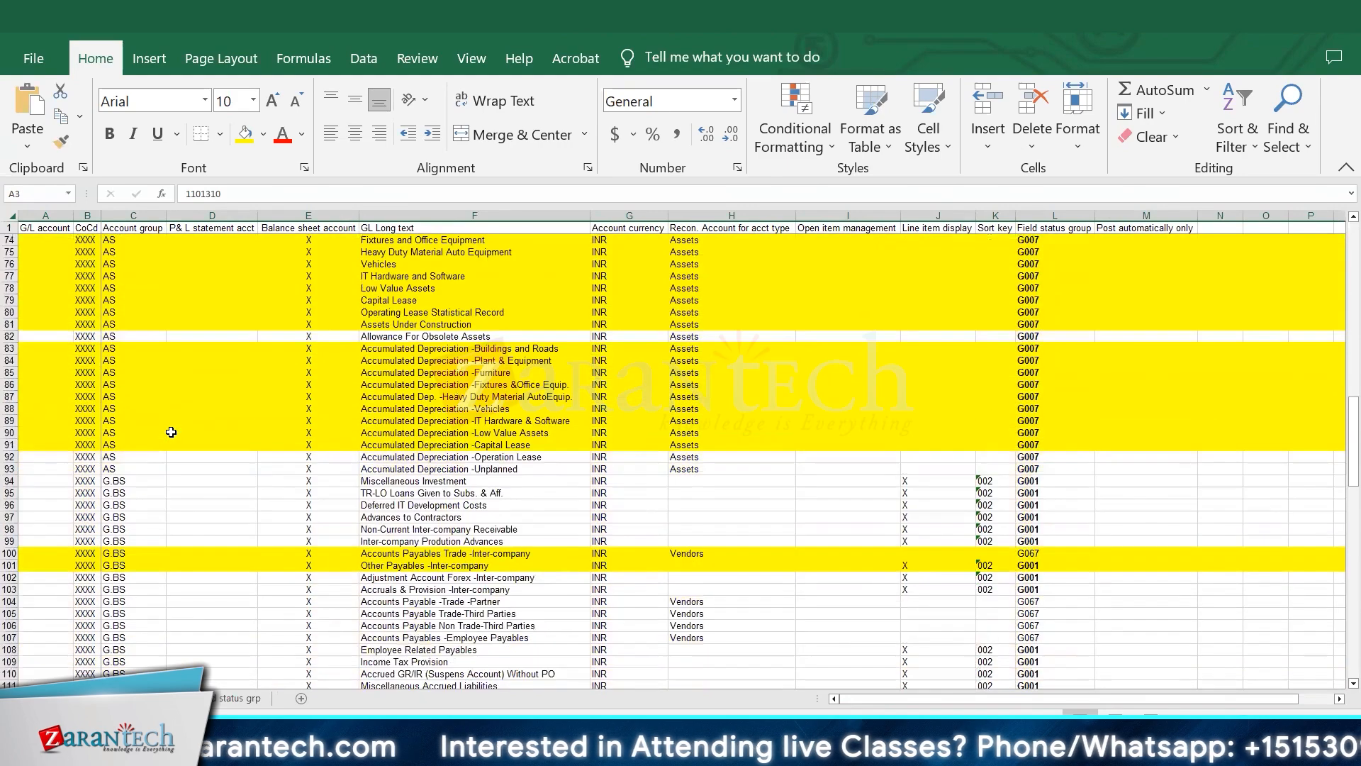
scroll(171, 432, "up", 20)
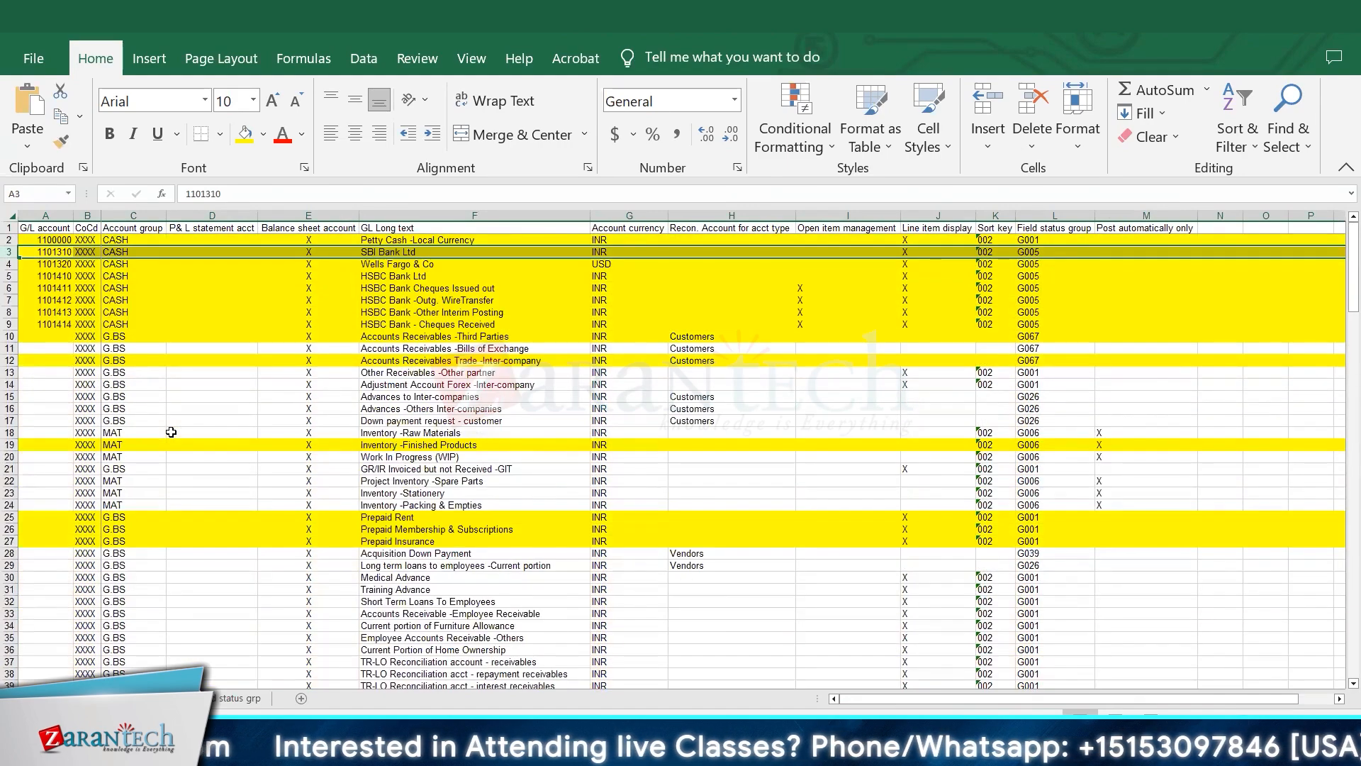
left_click(205, 405)
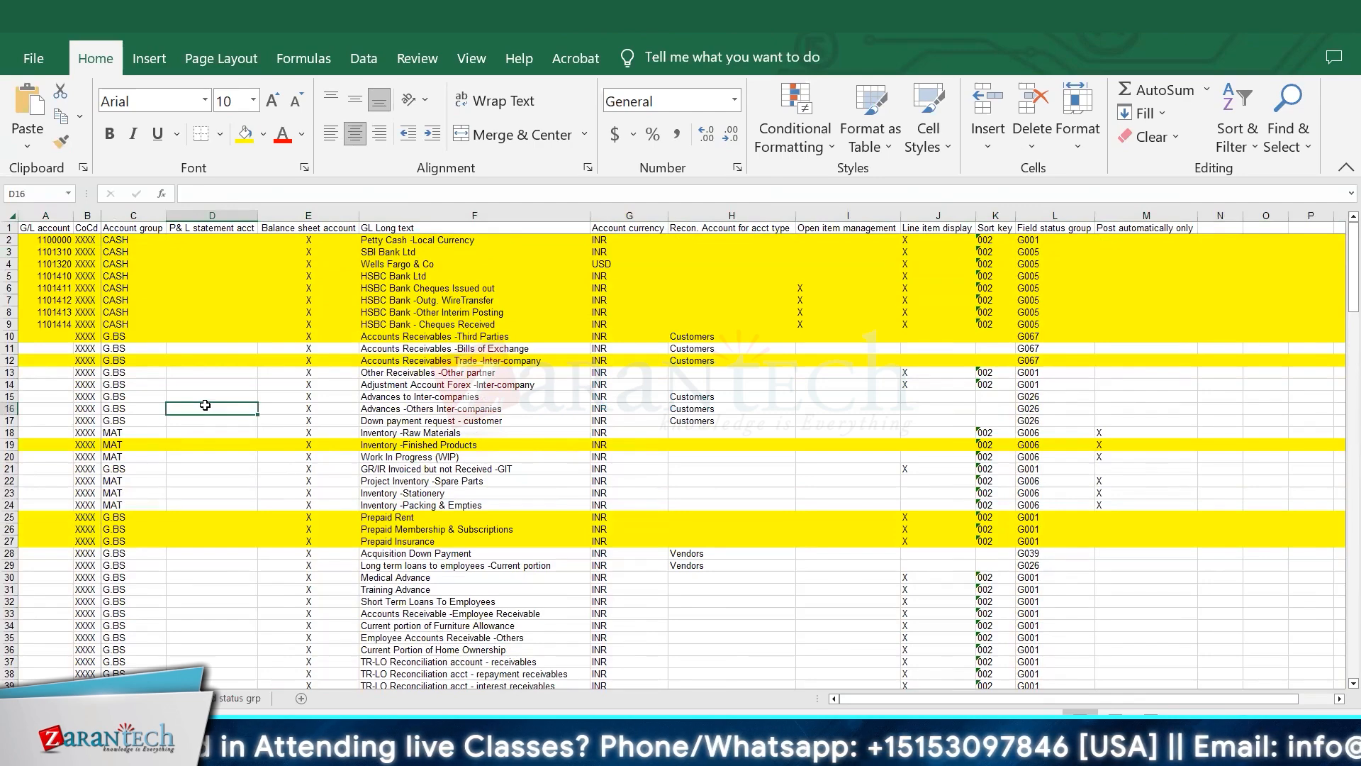
scroll(205, 405, "down", 13)
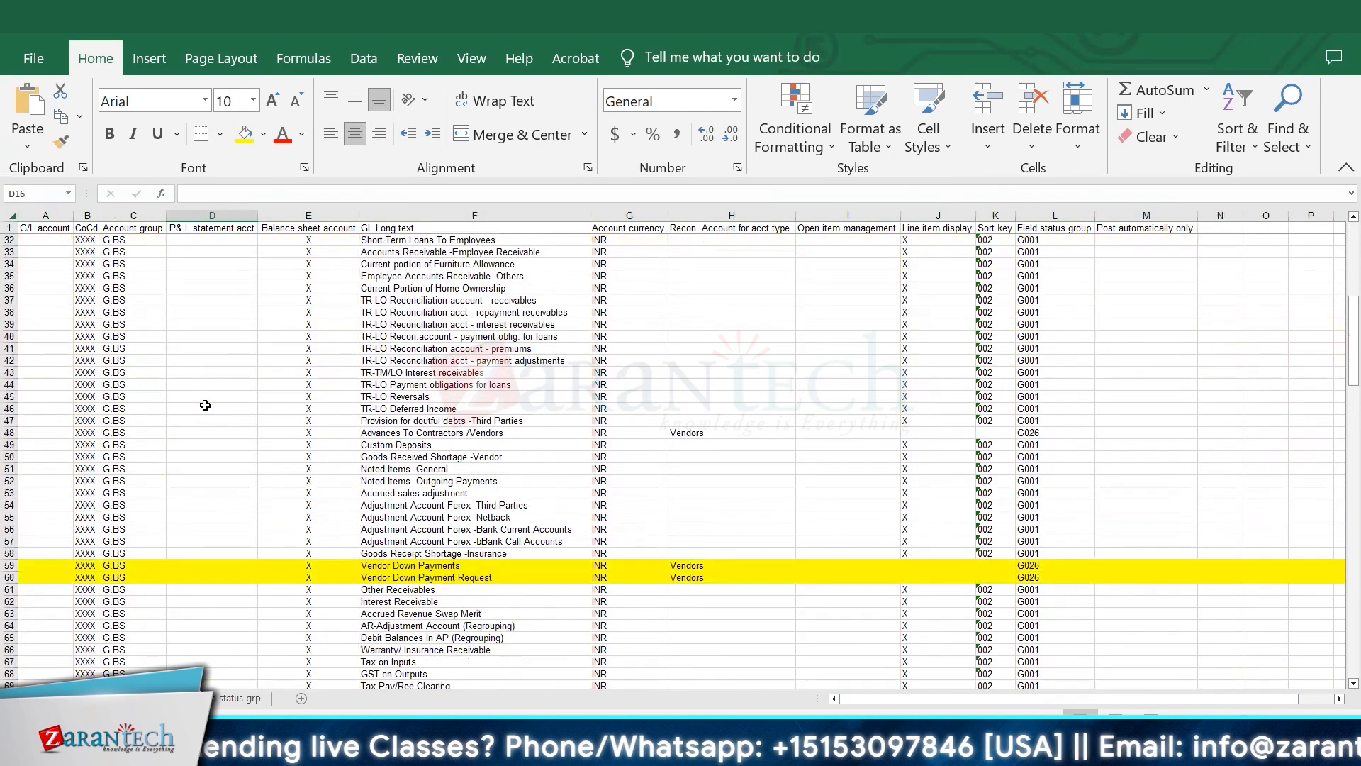
scroll(205, 405, "down", 4)
scroll(205, 405, "down", 3)
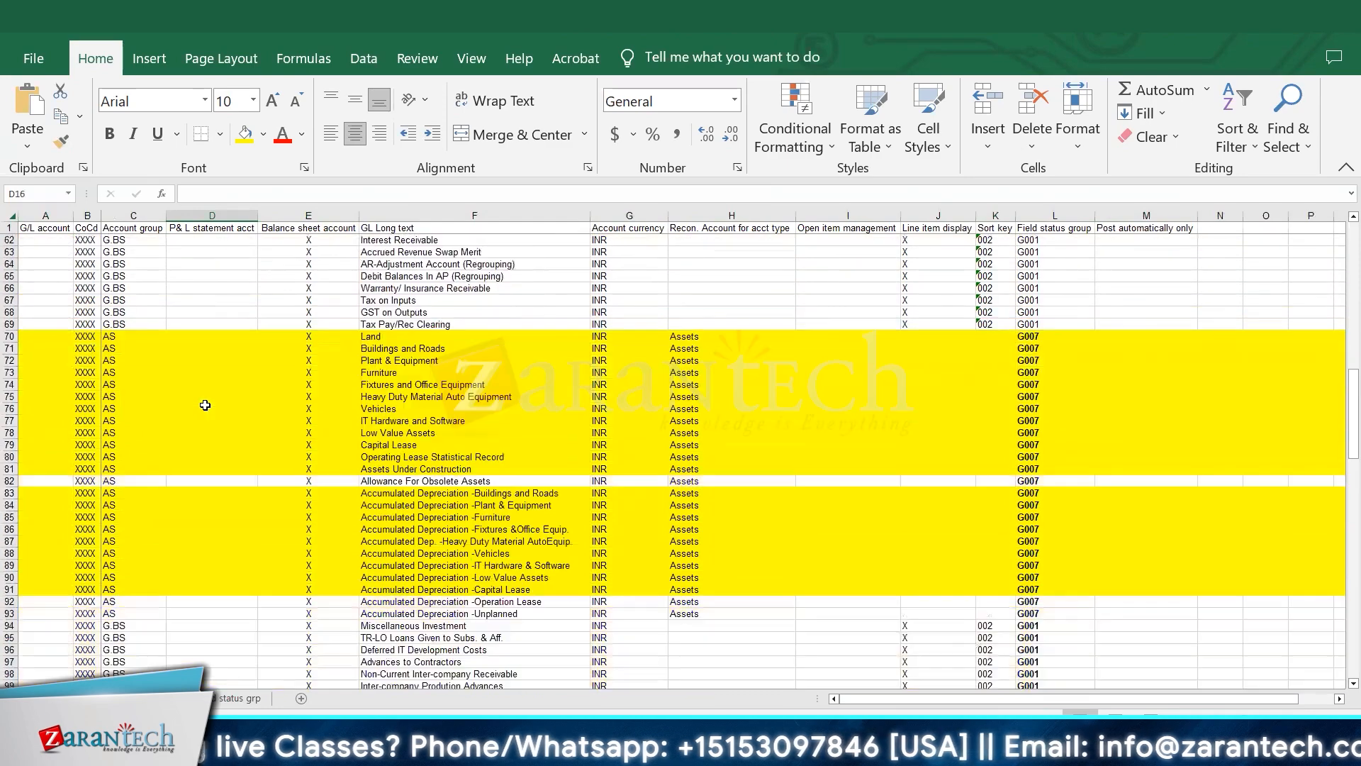
scroll(205, 405, "up", 20)
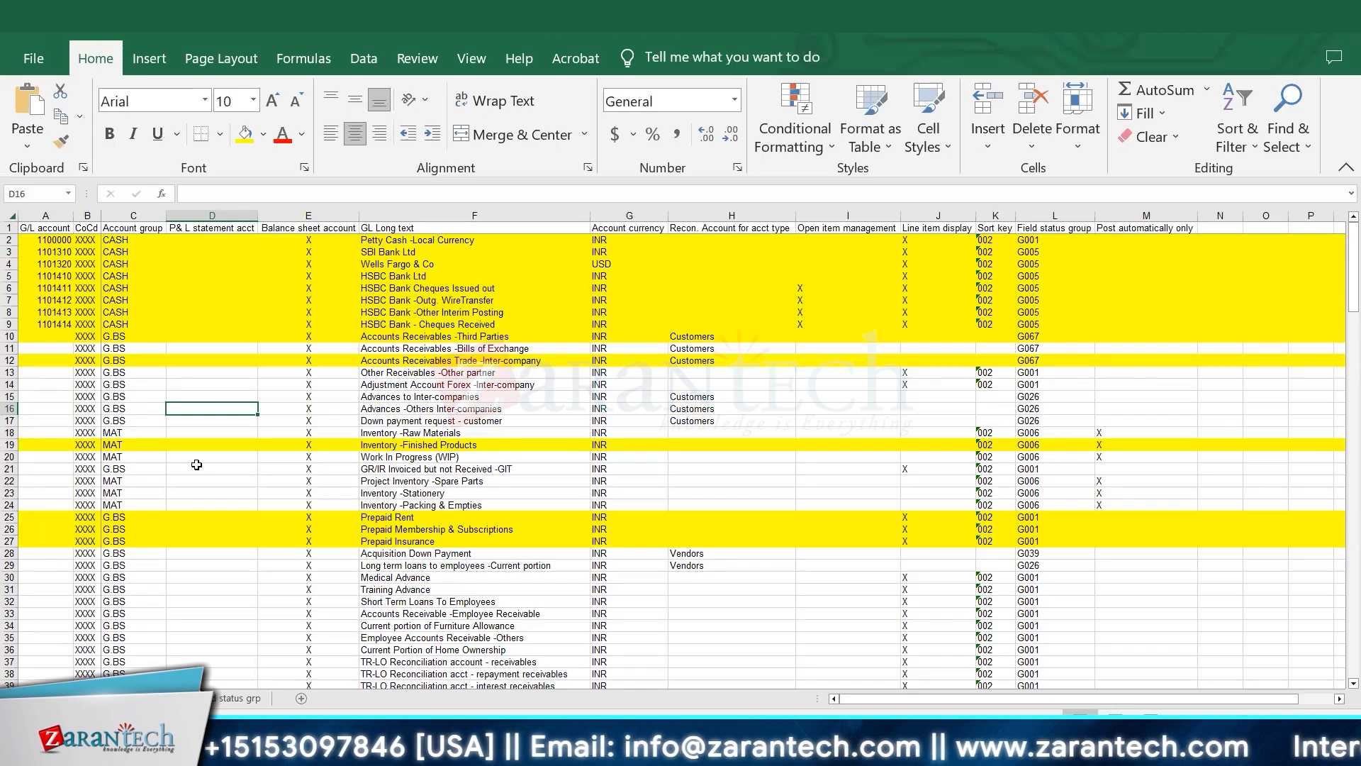
- Review the whole G/L account list from the cash accounts through the expense accounts to the final revenue accounts
scroll(196, 464, "down", 2)
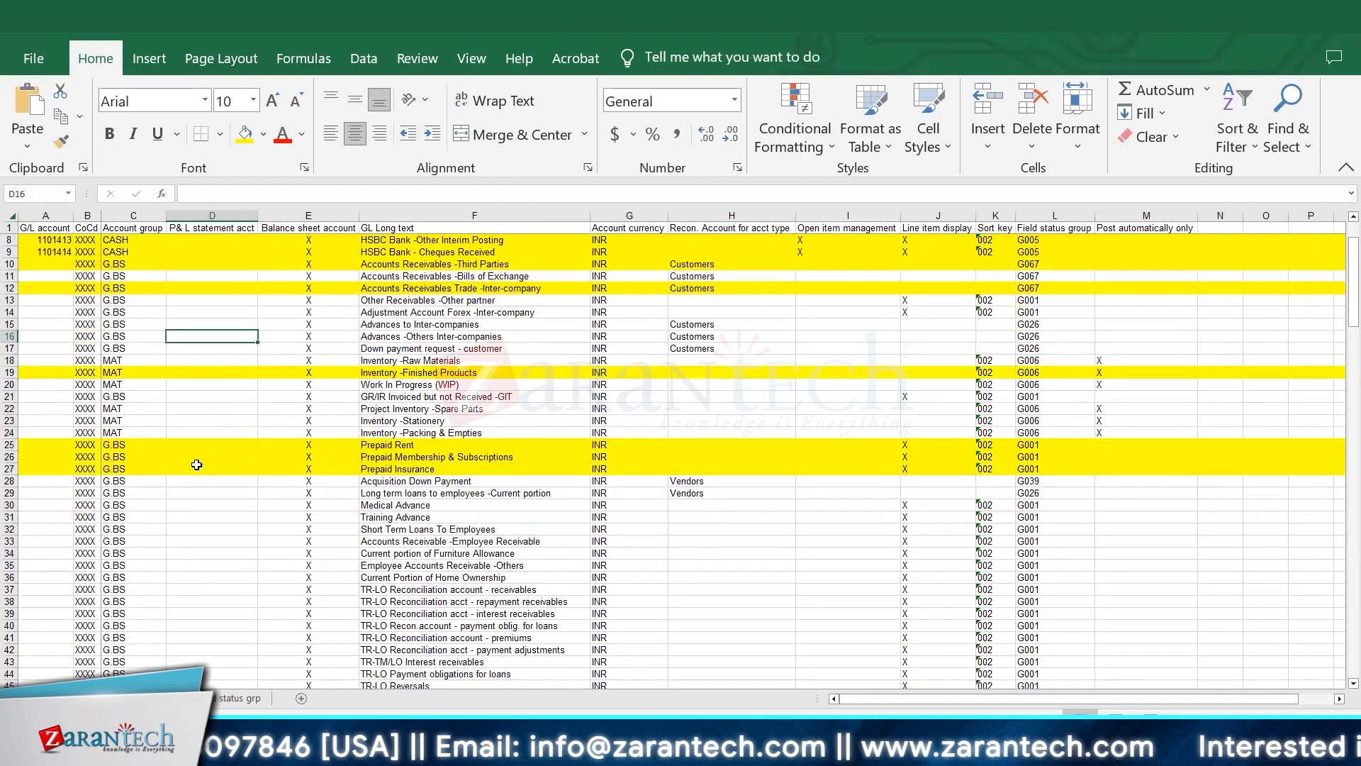
scroll(197, 465, "down", 12)
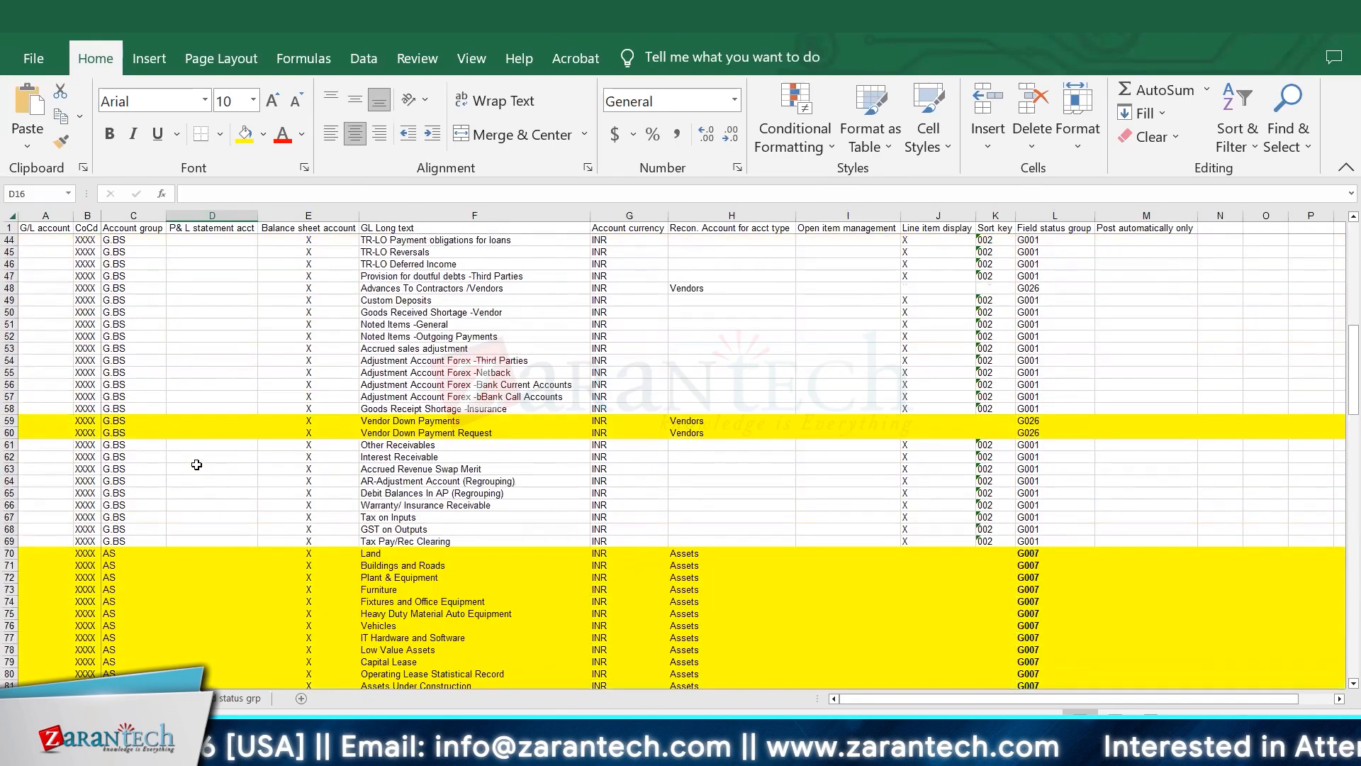
scroll(196, 465, "down", 3)
scroll(197, 464, "down", 3)
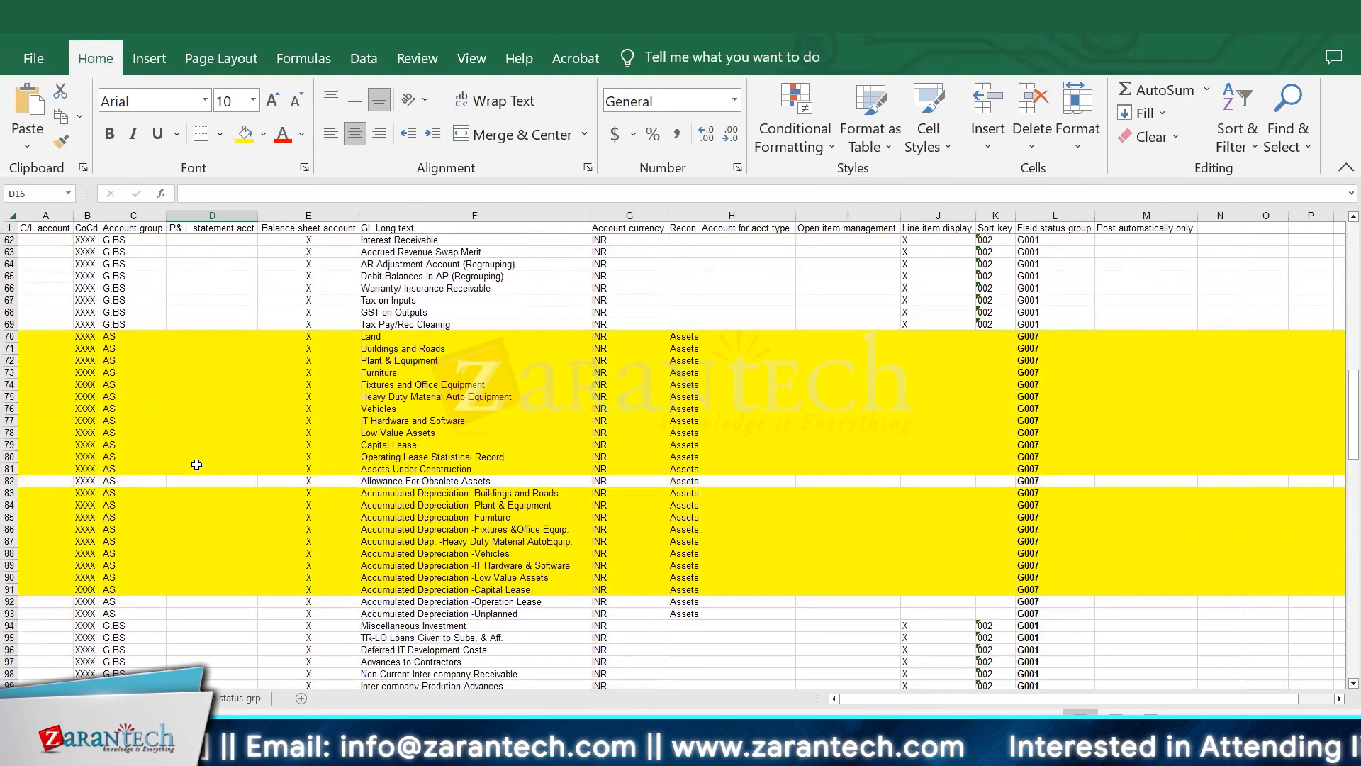
scroll(196, 464, "down", 3)
scroll(196, 464, "down", 4)
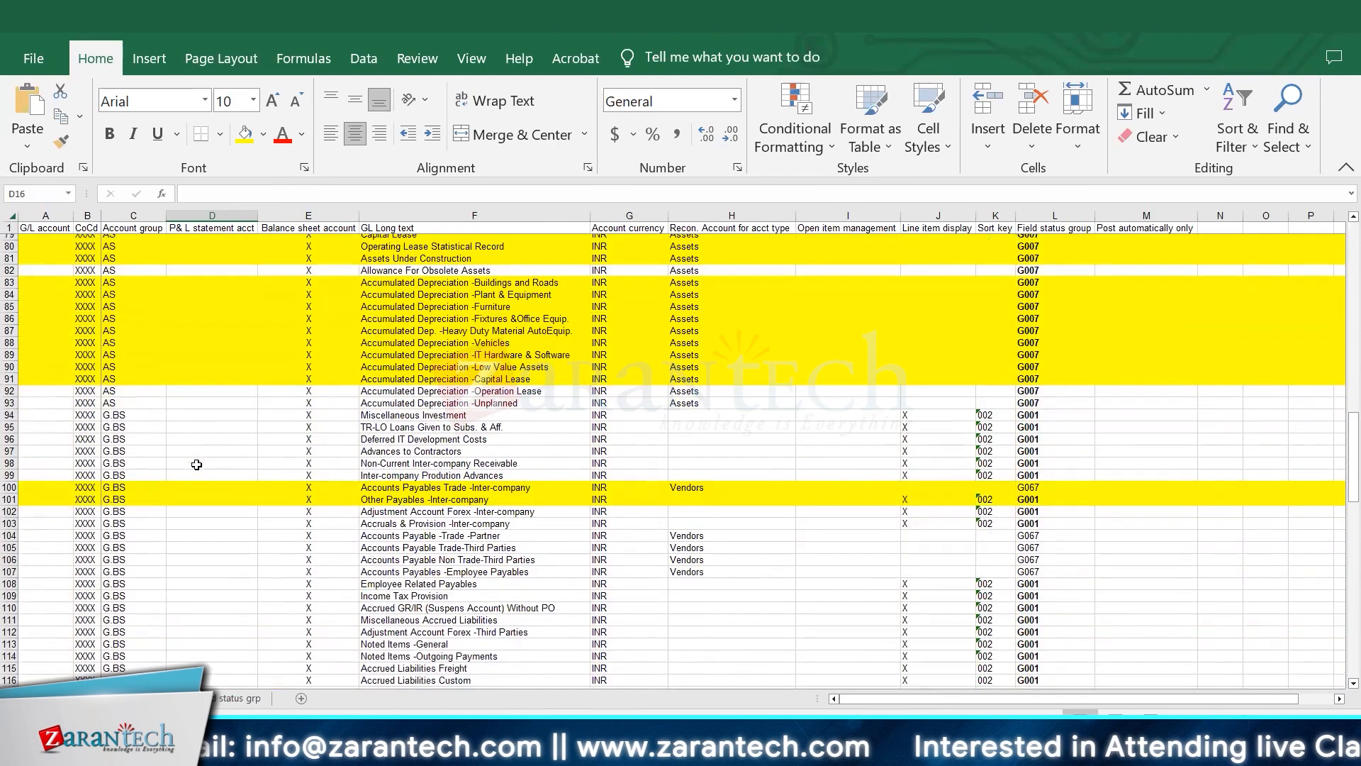
scroll(197, 465, "down", 17)
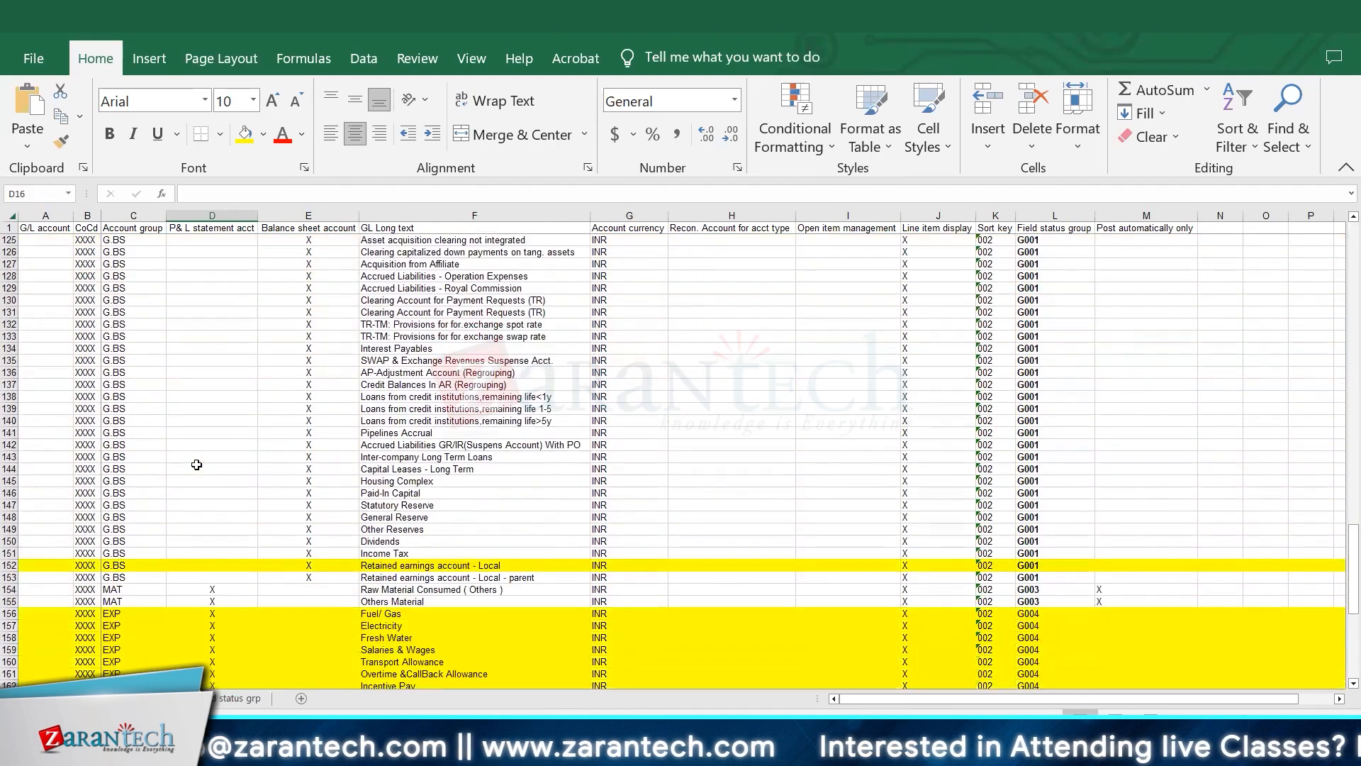
scroll(197, 464, "down", 11)
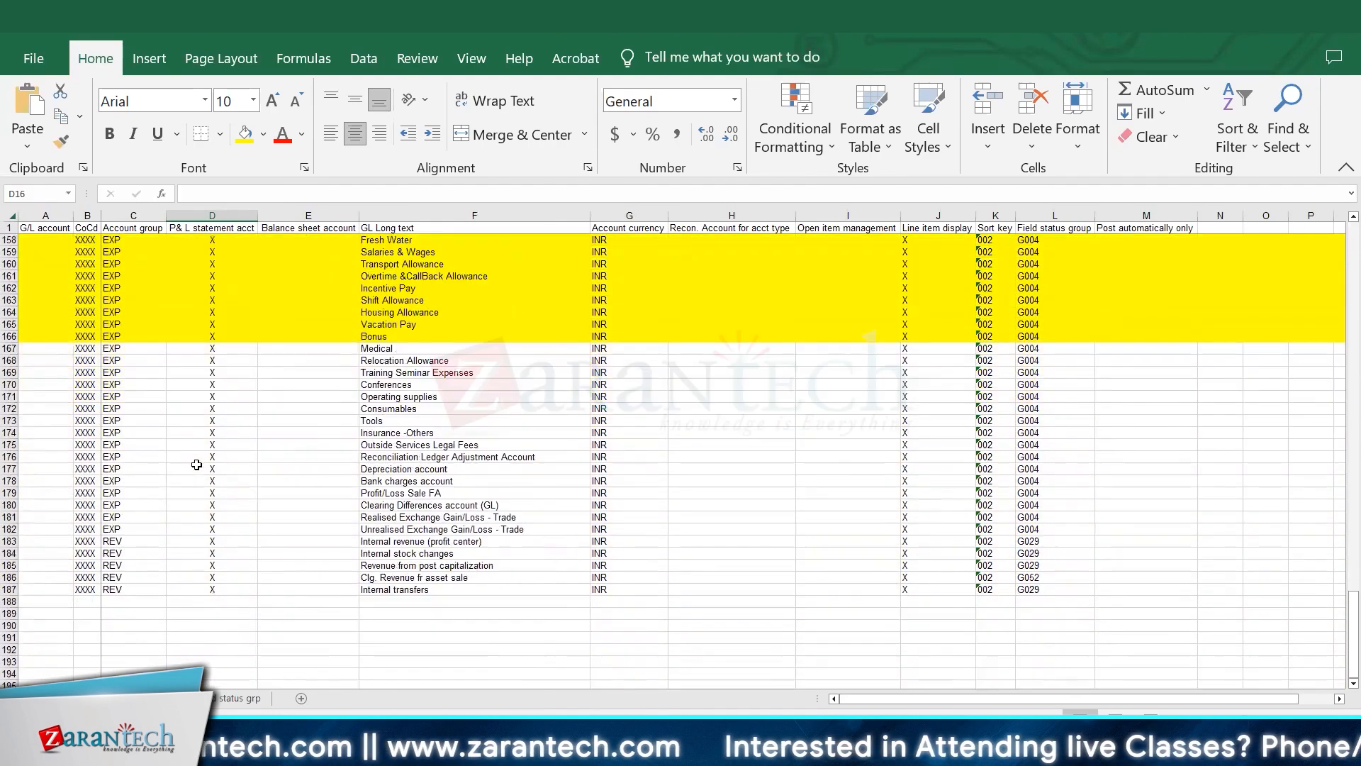
- Find the "Retained earnings account - Local" row above the material and expense accounts and select the whole row
scroll(197, 465, "up", 6)
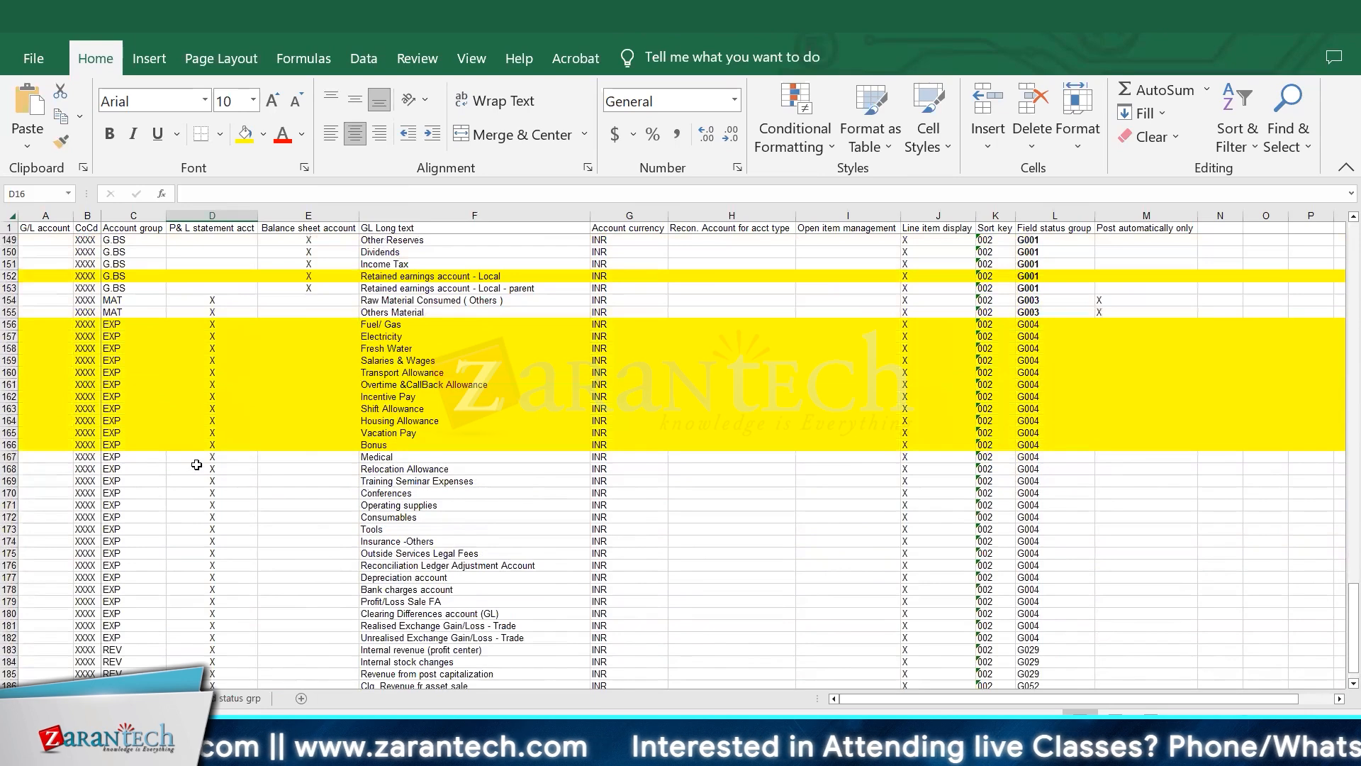
scroll(197, 465, "up", 1)
scroll(196, 464, "up", 2)
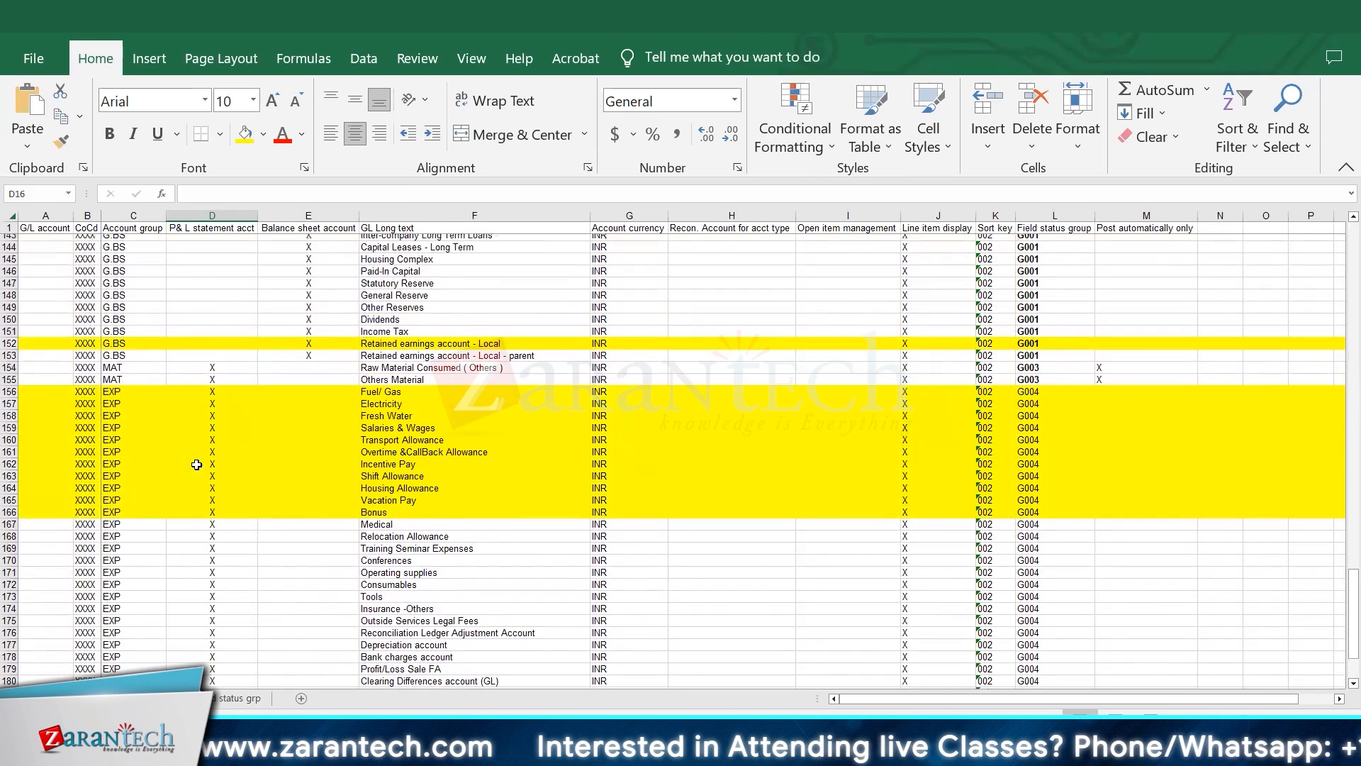
scroll(196, 464, "up", 1)
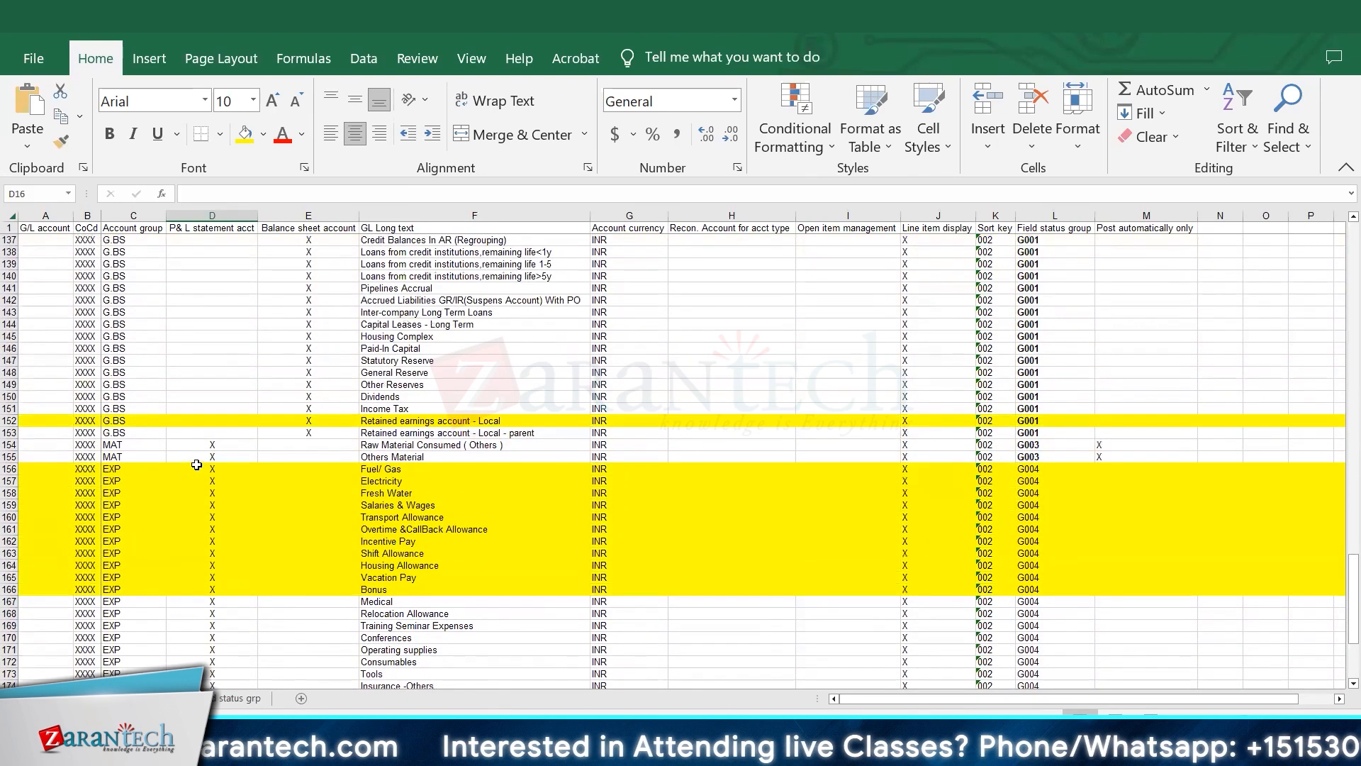
scroll(197, 465, "up", 3)
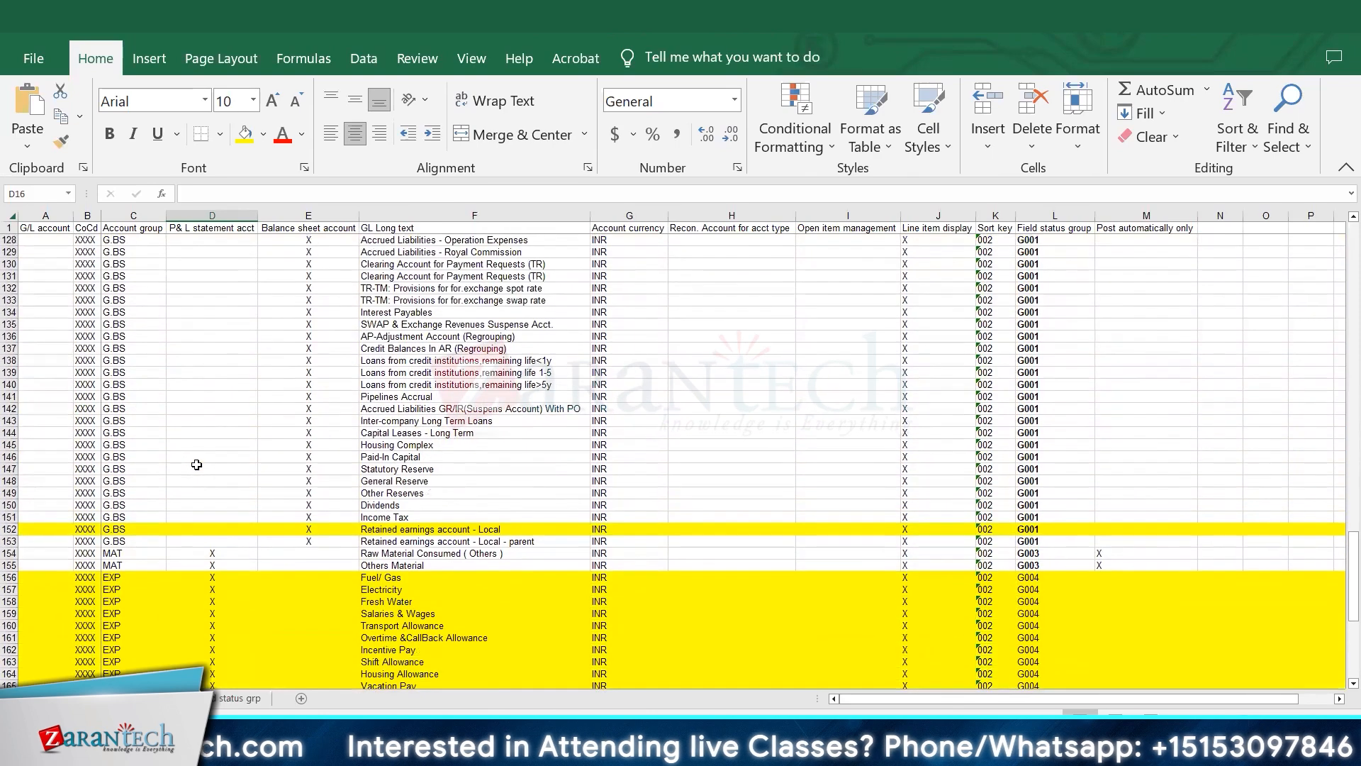
scroll(196, 465, "down", 1)
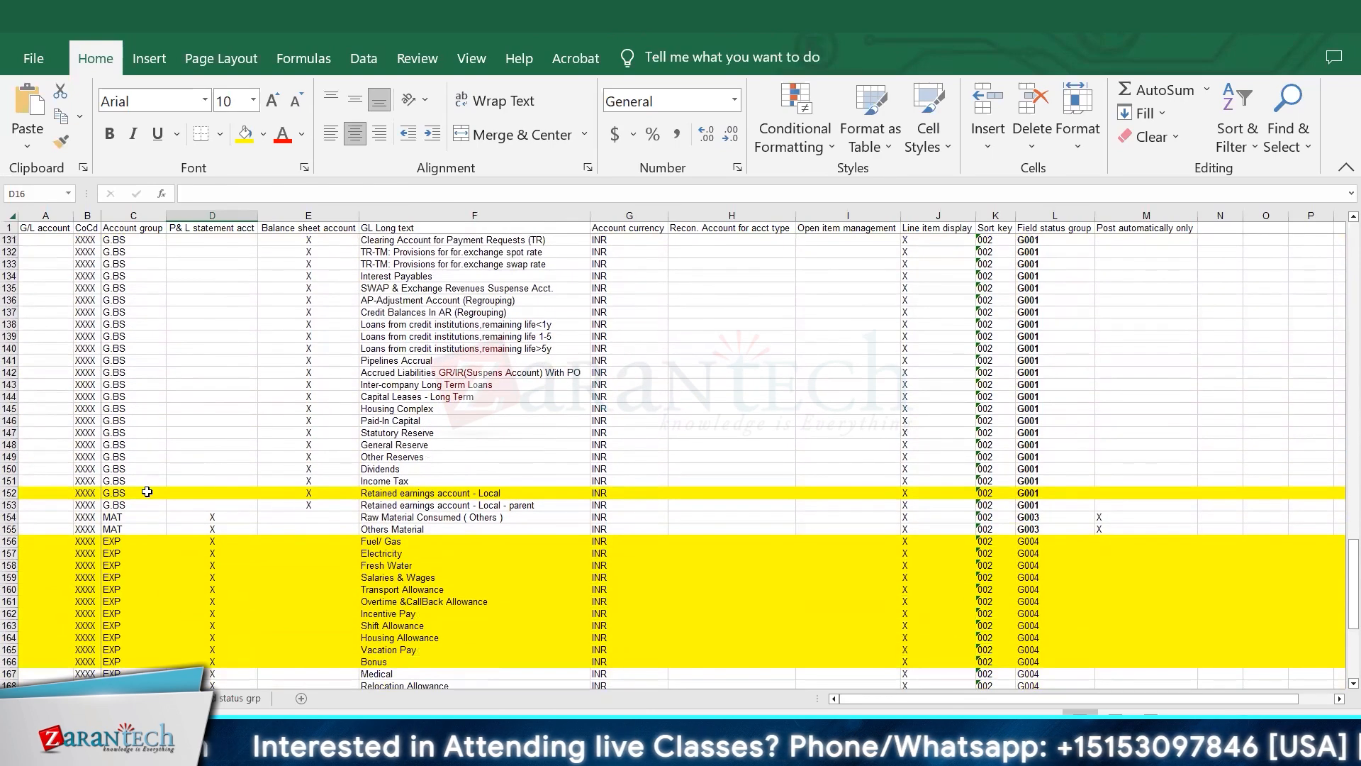
left_click(10, 493)
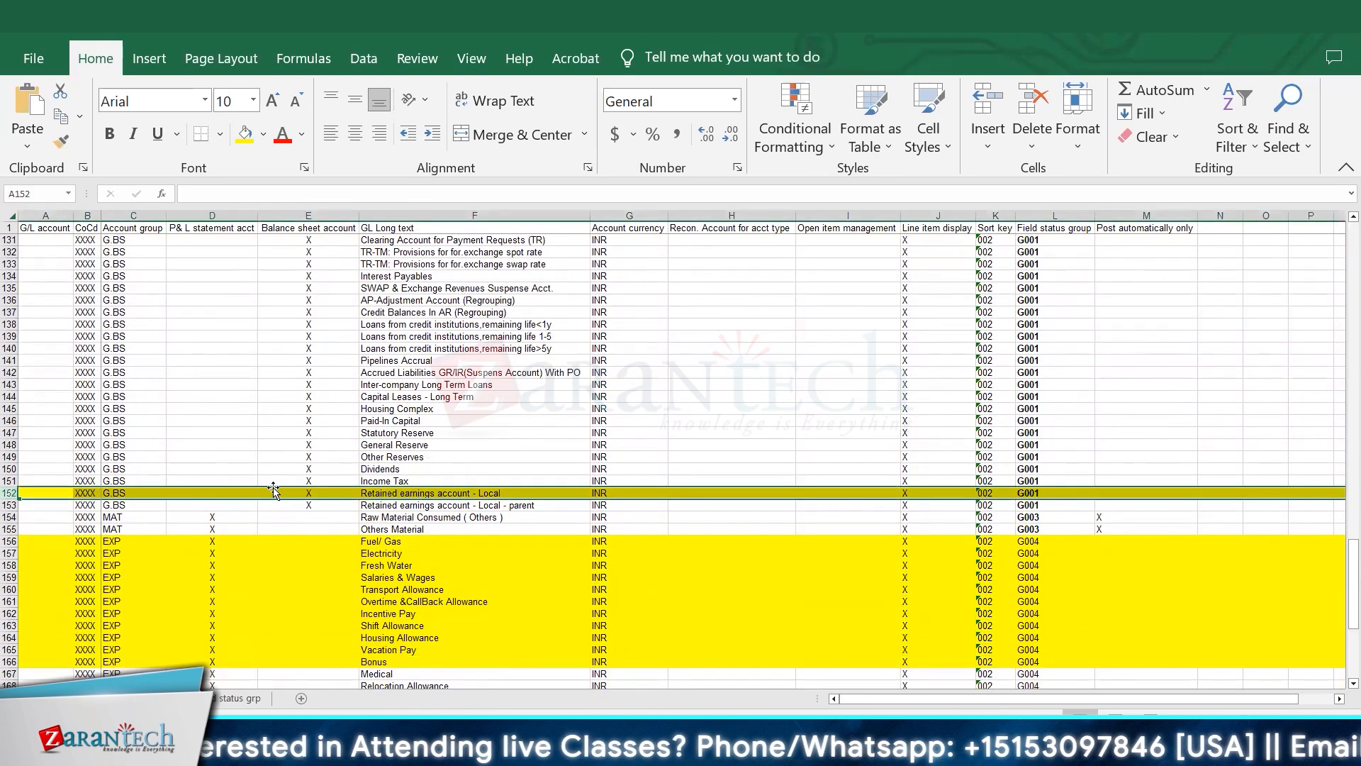
- Return to the CASH group and examine the HSBC Bank -Other Interim Posting and HSBC Bank -Outg. WireTransfer rows
scroll(277, 489, "up", 3)
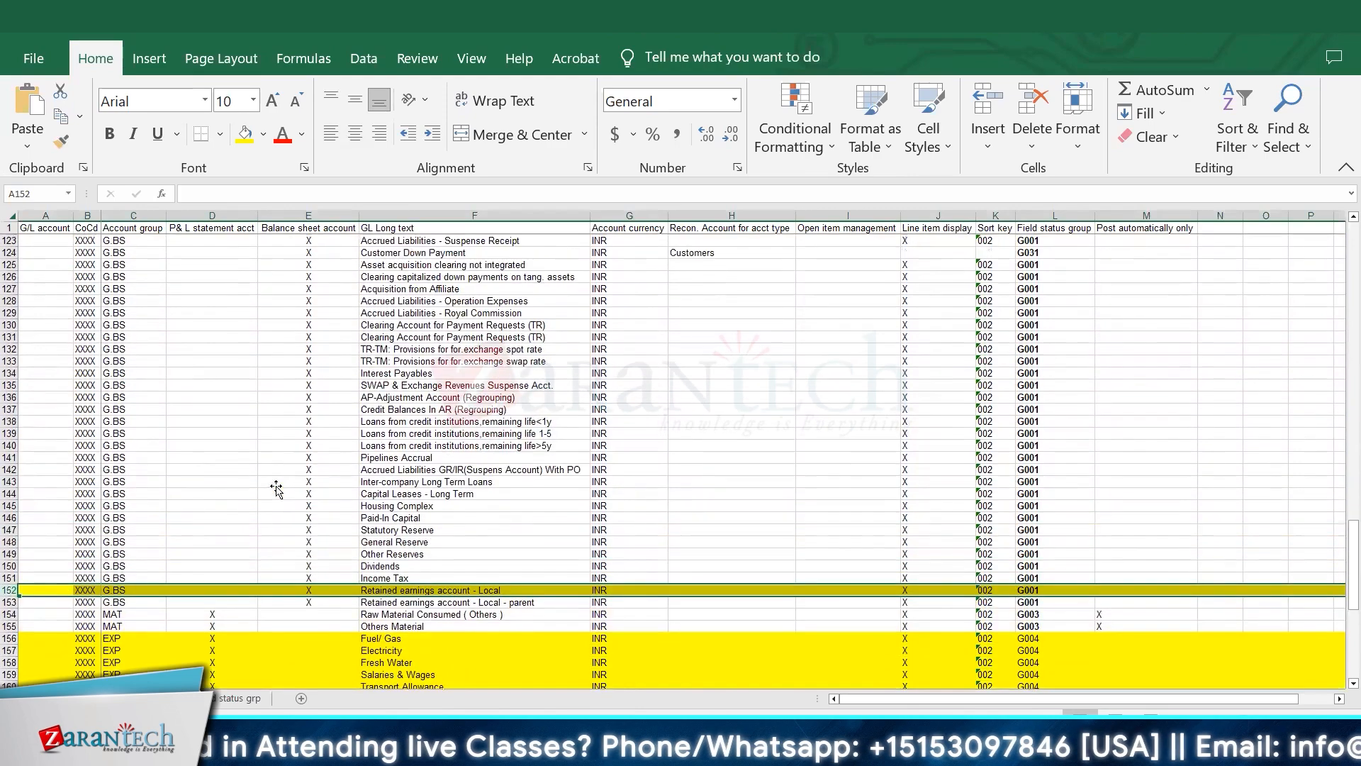
scroll(276, 489, "up", 17)
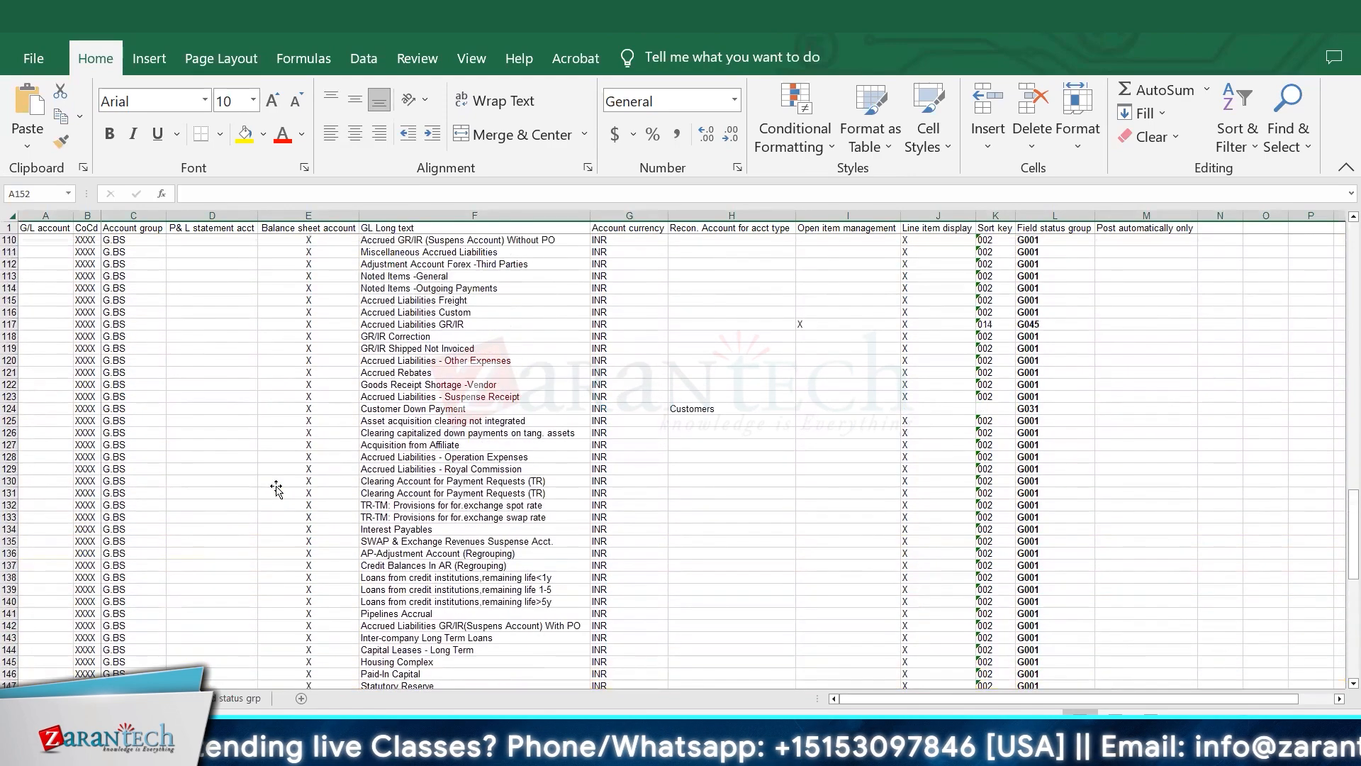
scroll(276, 489, "up", 20)
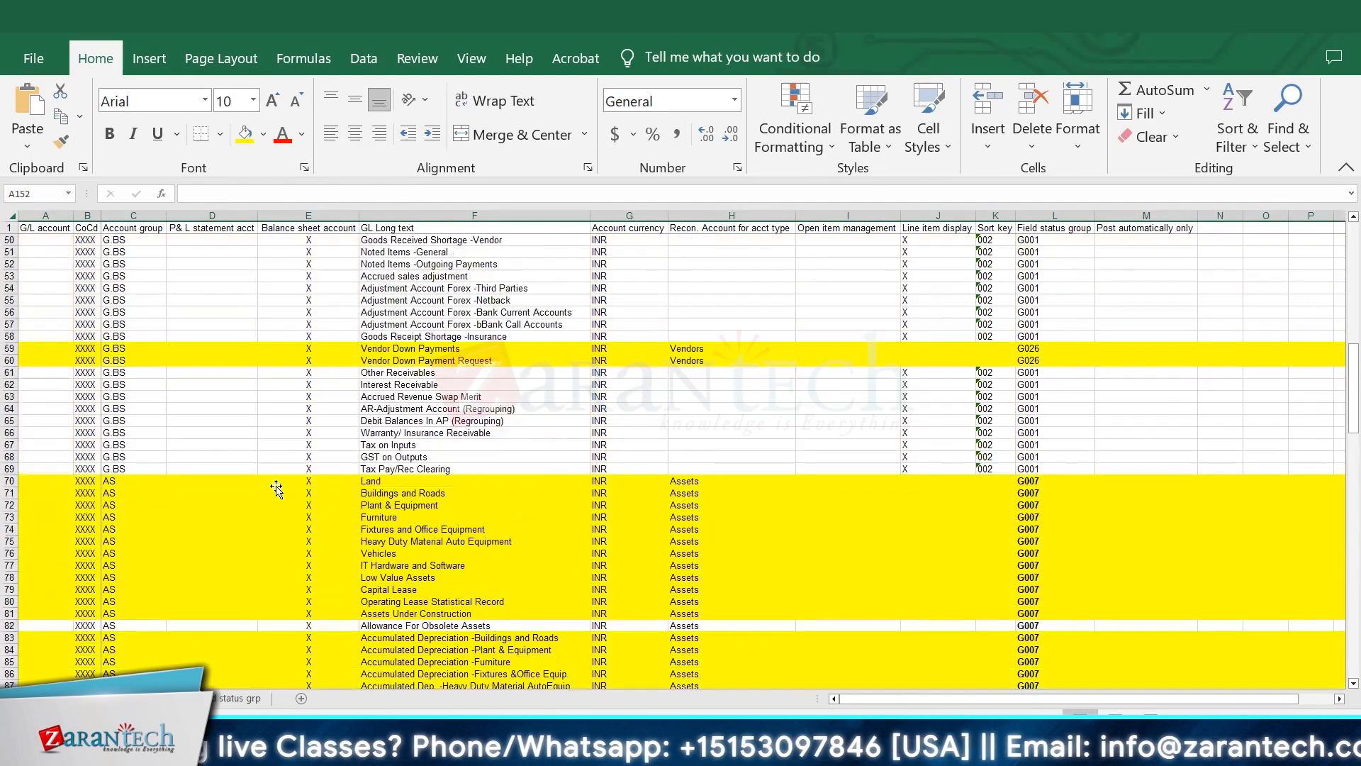
scroll(277, 489, "up", 3)
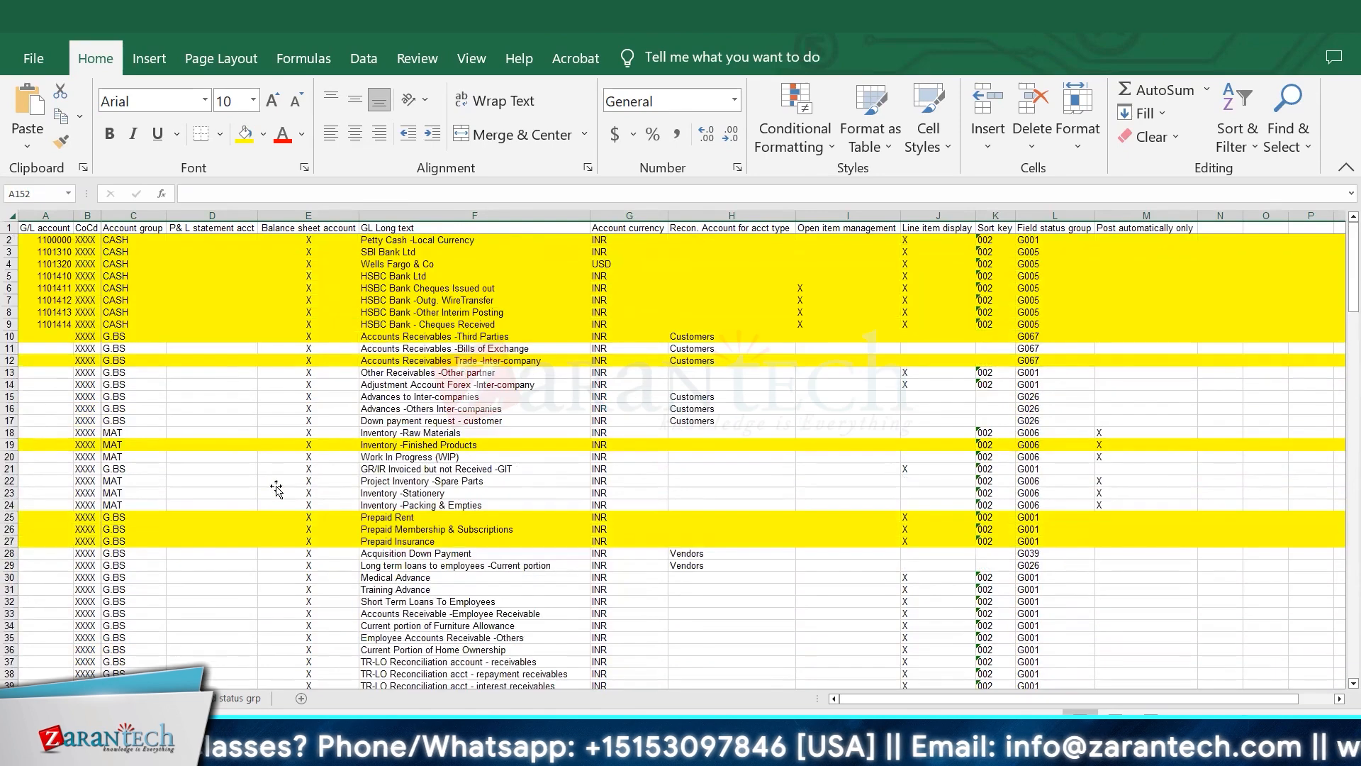
left_click(236, 312)
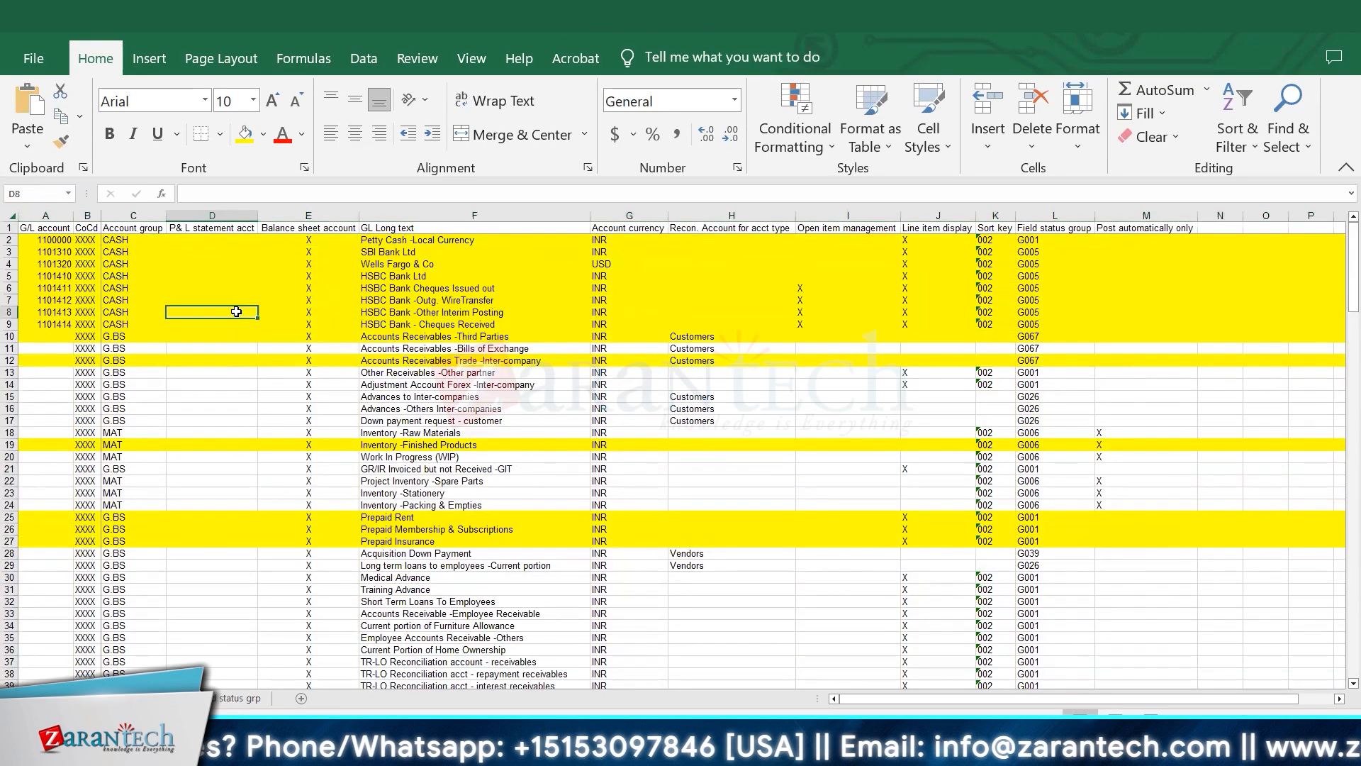
left_click(5, 311)
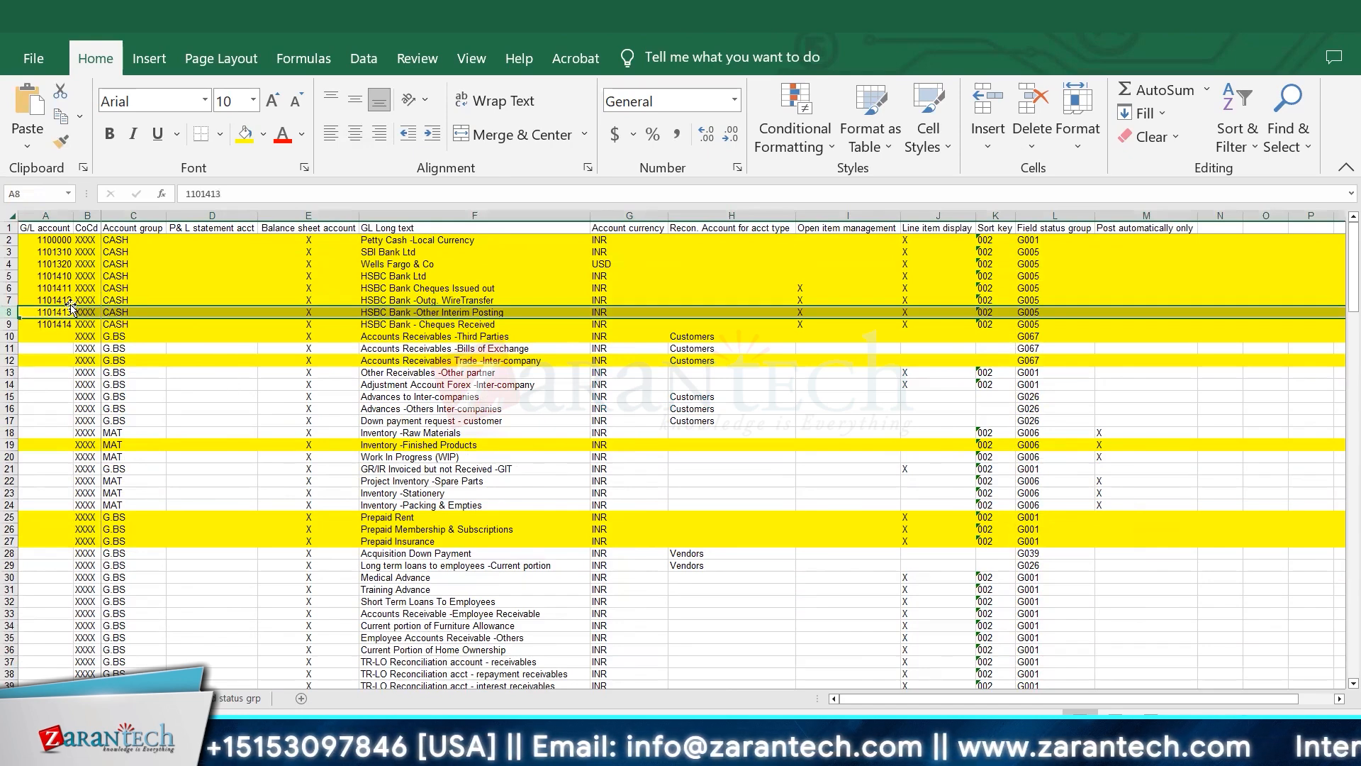
left_click(8, 300)
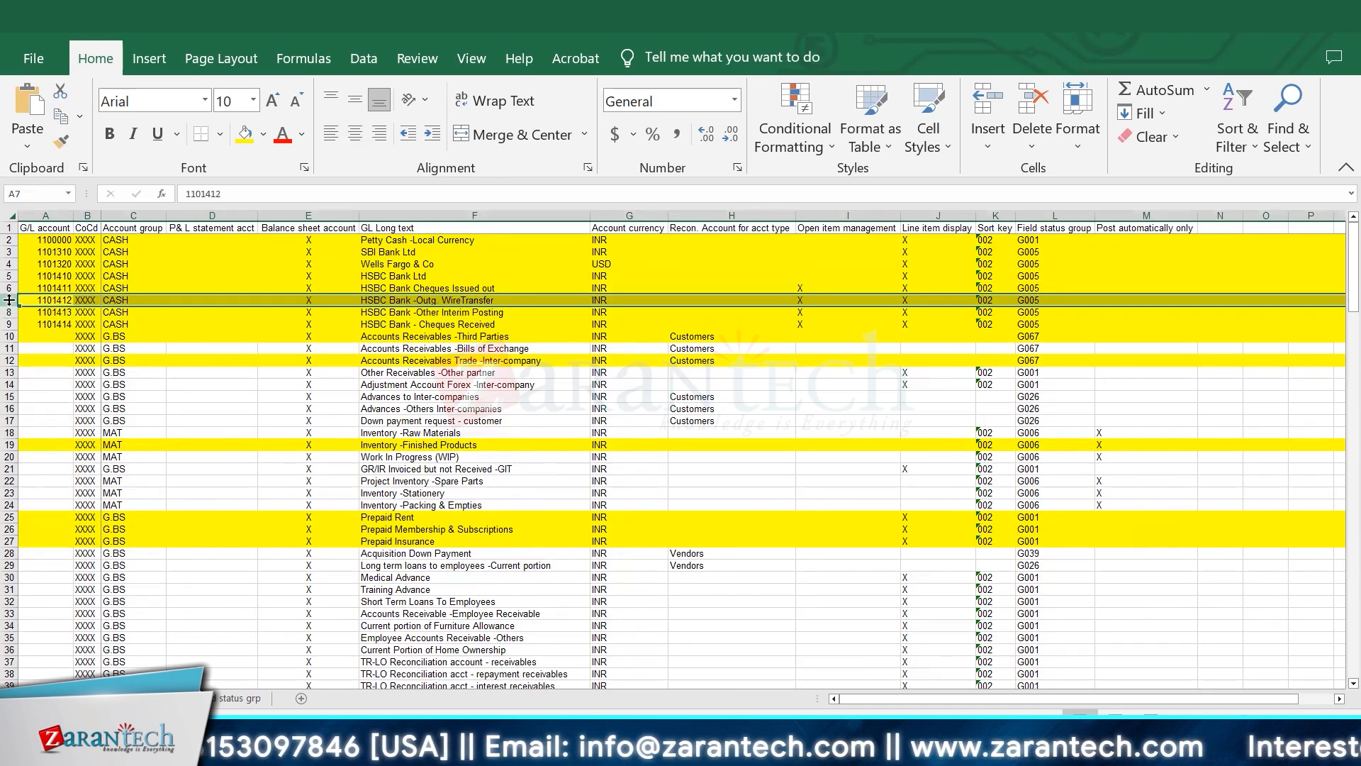
left_click(279, 395)
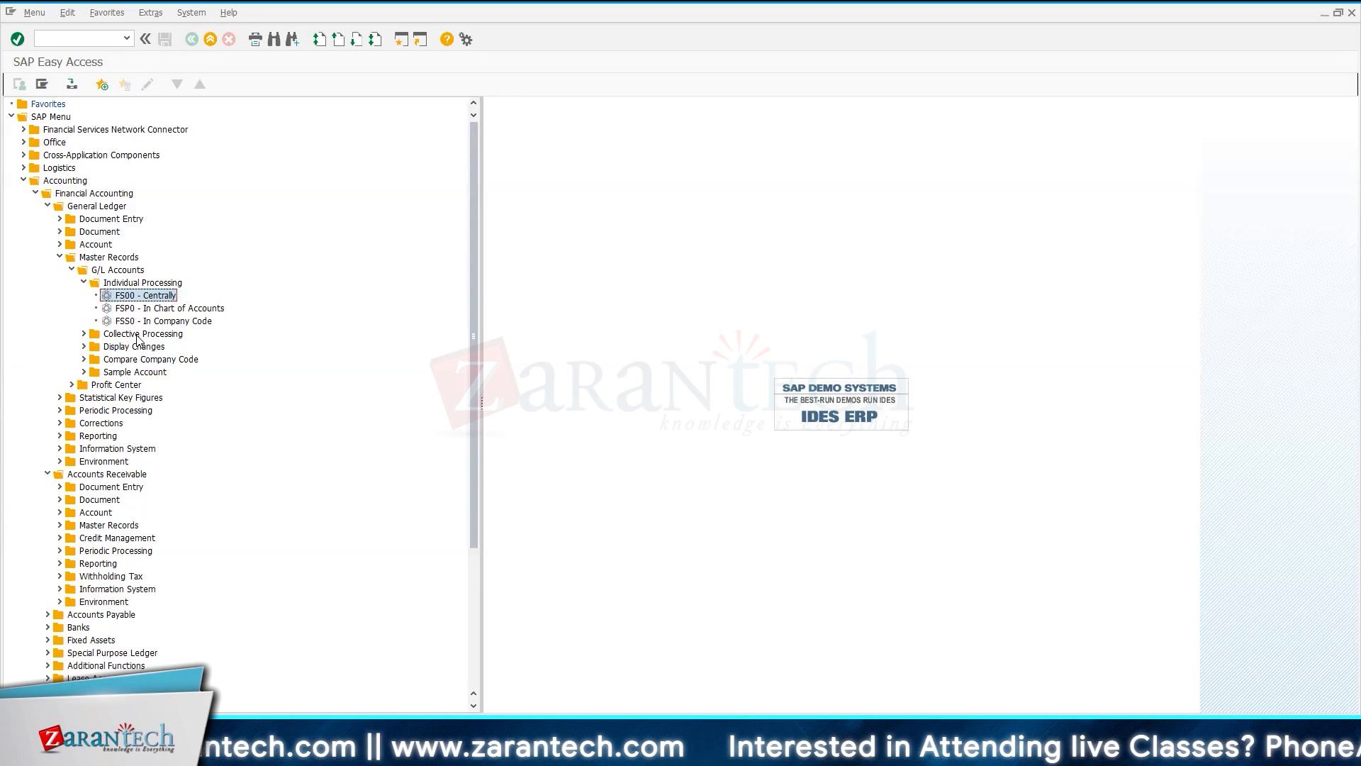
- Switch to SAP Easy Access and collapse the General Ledger Master Records folder along with its G/L Accounts subfolders
left_click(84, 282)
left_click(72, 270)
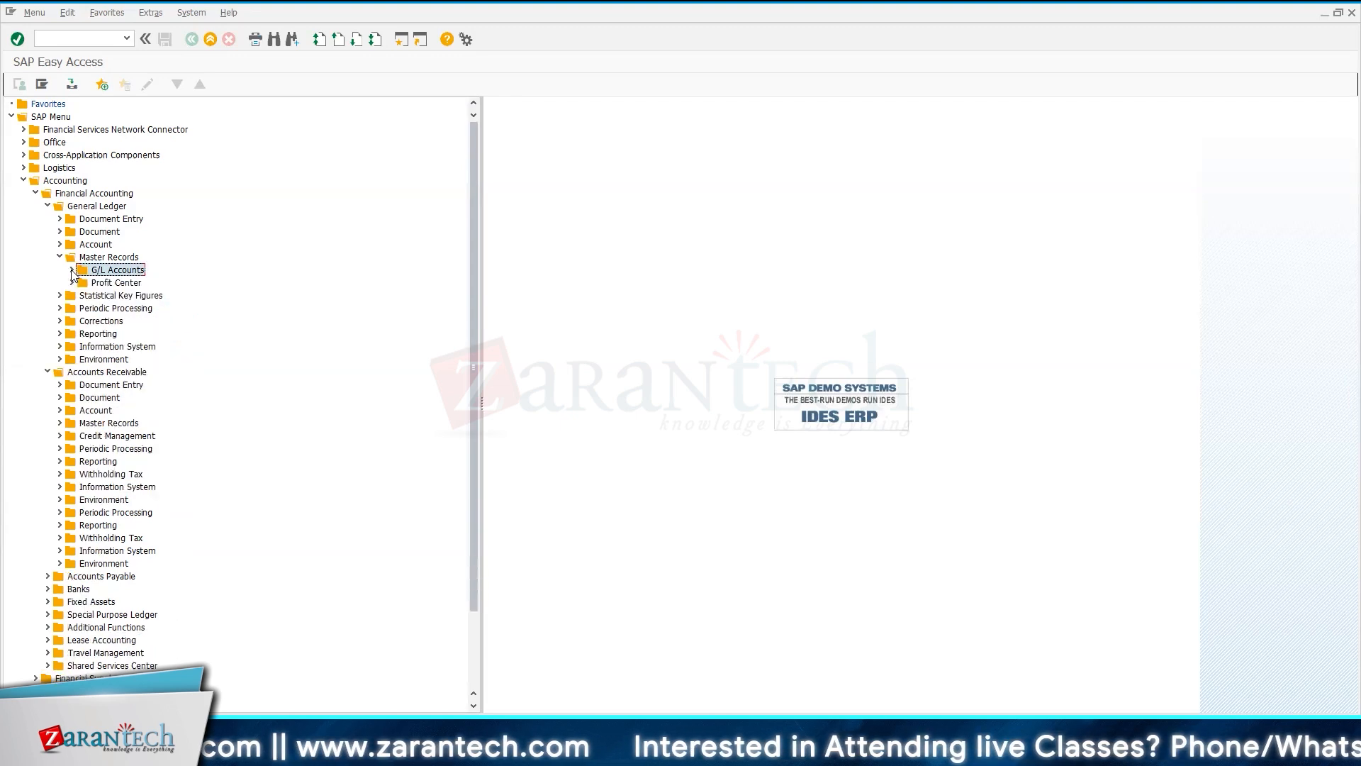
left_click(59, 256)
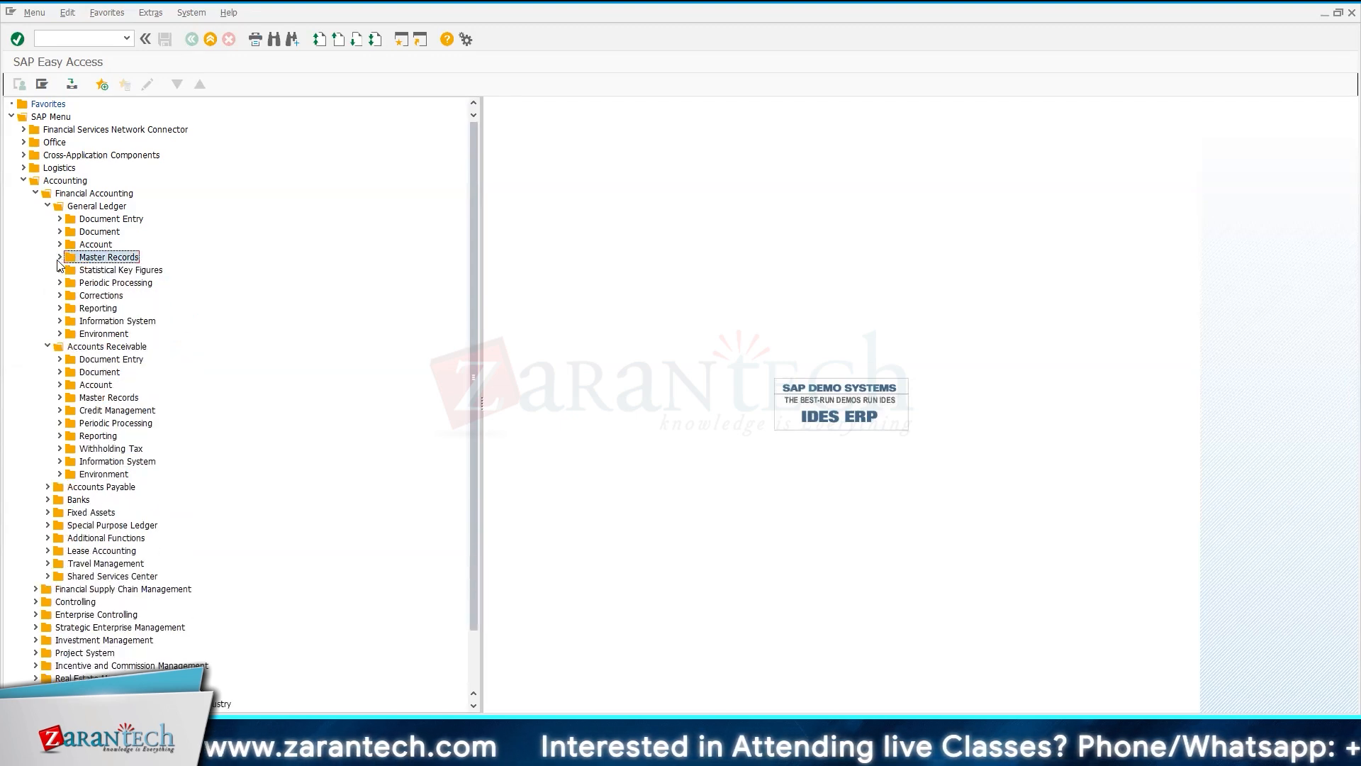
left_click(59, 257)
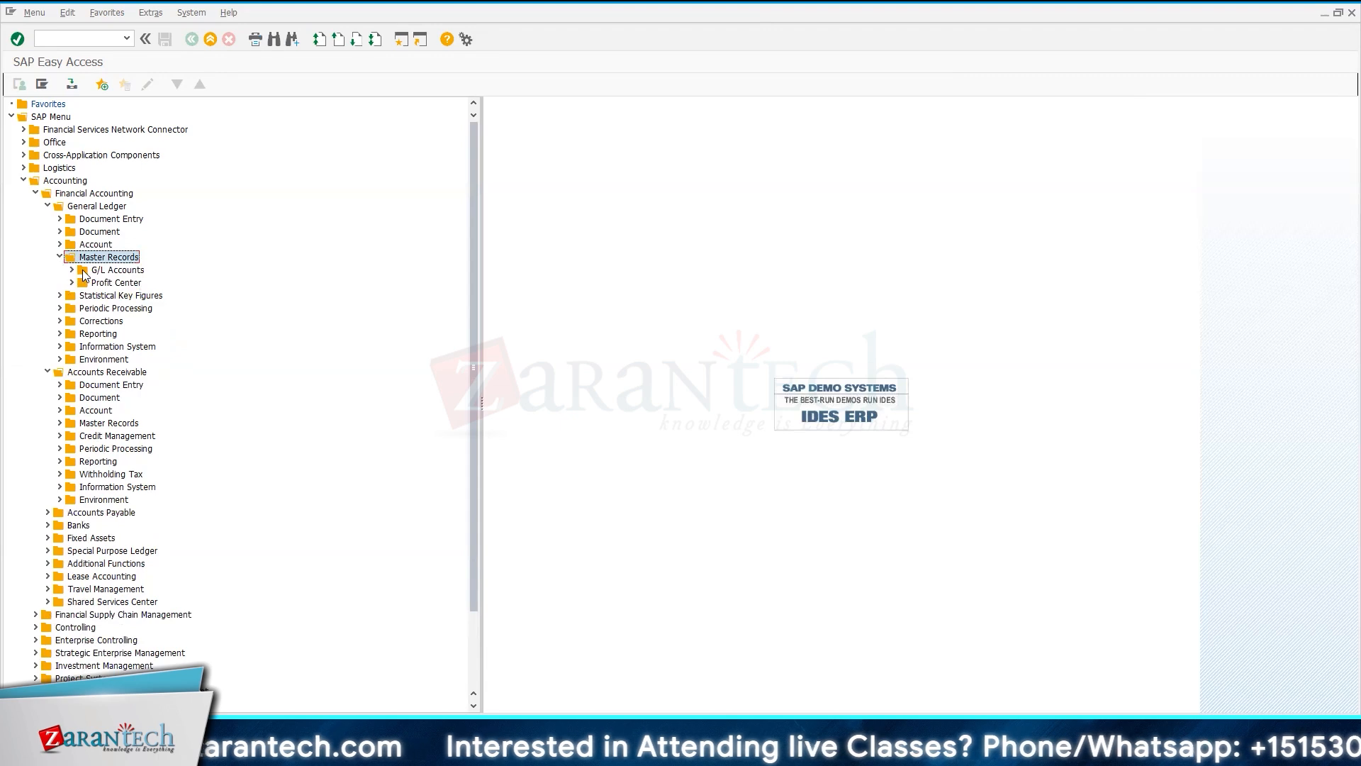
left_click(73, 270)
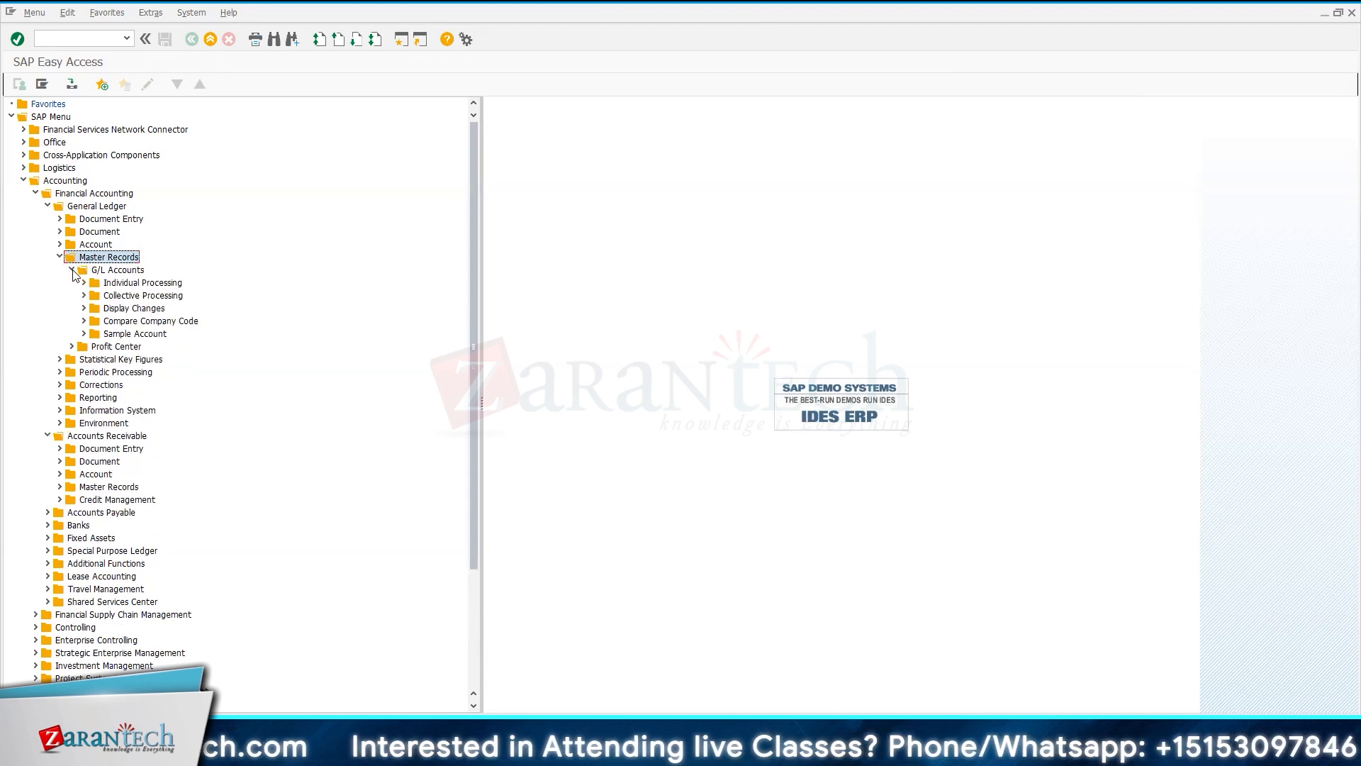
left_click(72, 270)
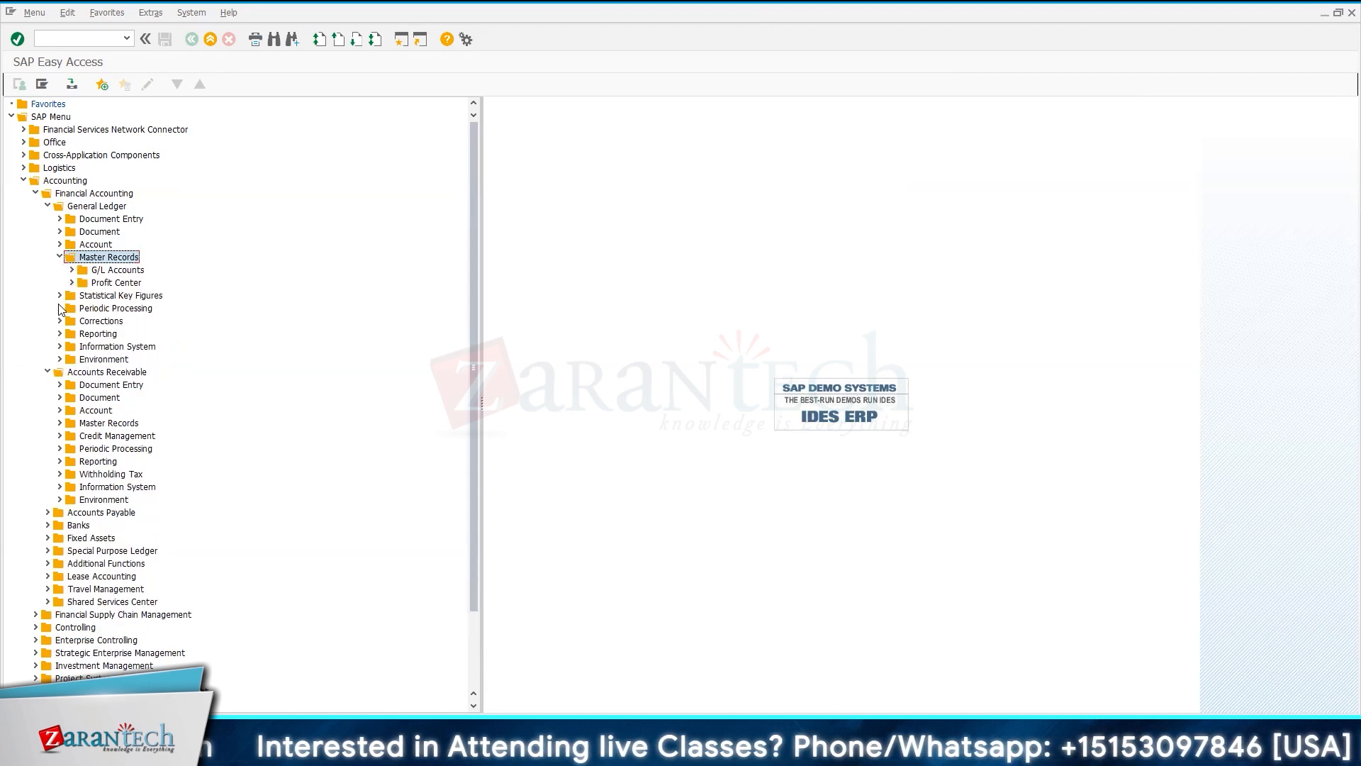
left_click(60, 257)
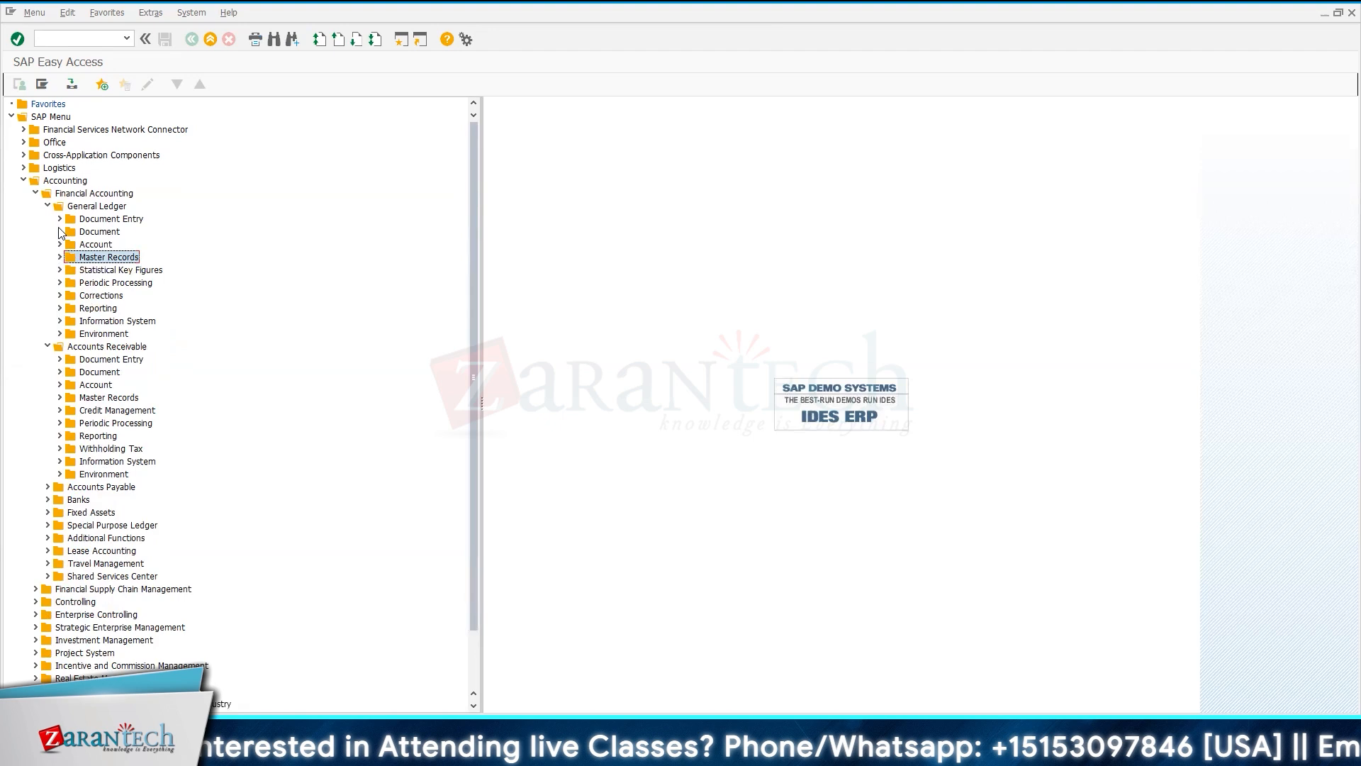
- Expand the Master Records folder of Accounts Receivable under Financial Accounting
left_click(37, 193)
left_click(37, 193)
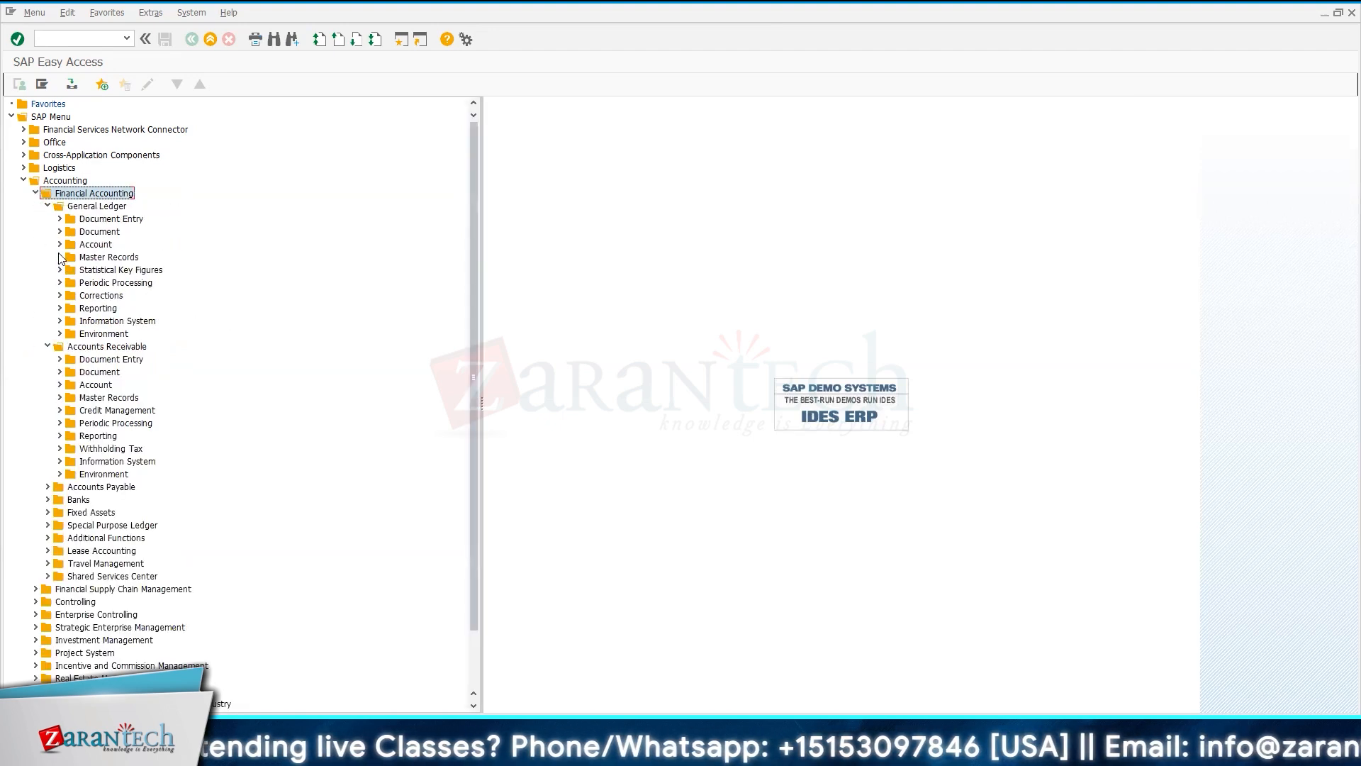
left_click(59, 398)
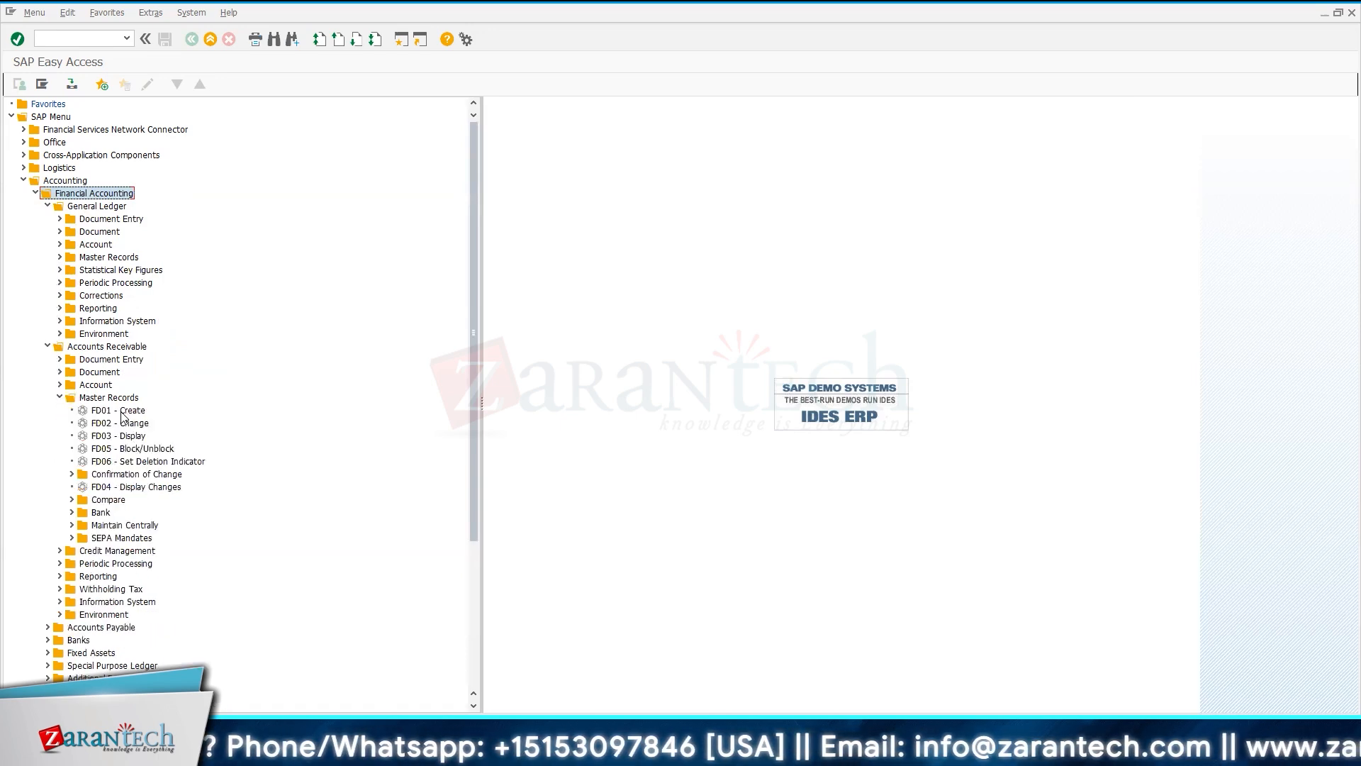